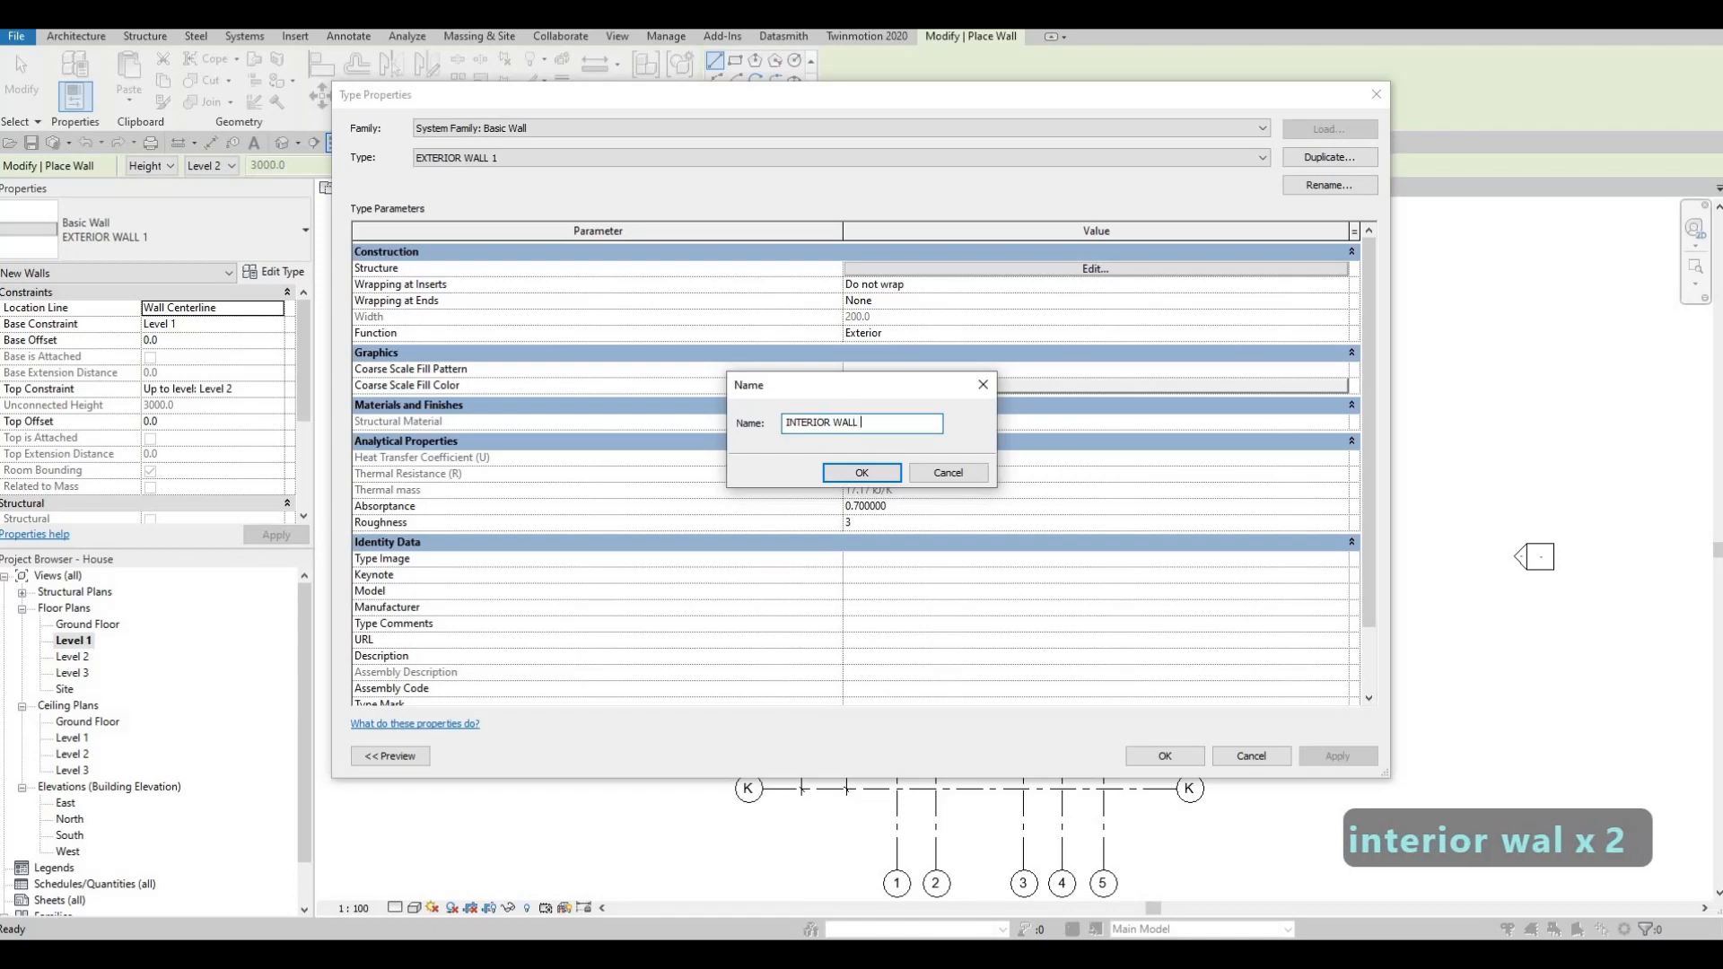
Finish duplicating the wall type as INTERIOR WALL 1, review its layer structure, and accept the type for placement
type("1")
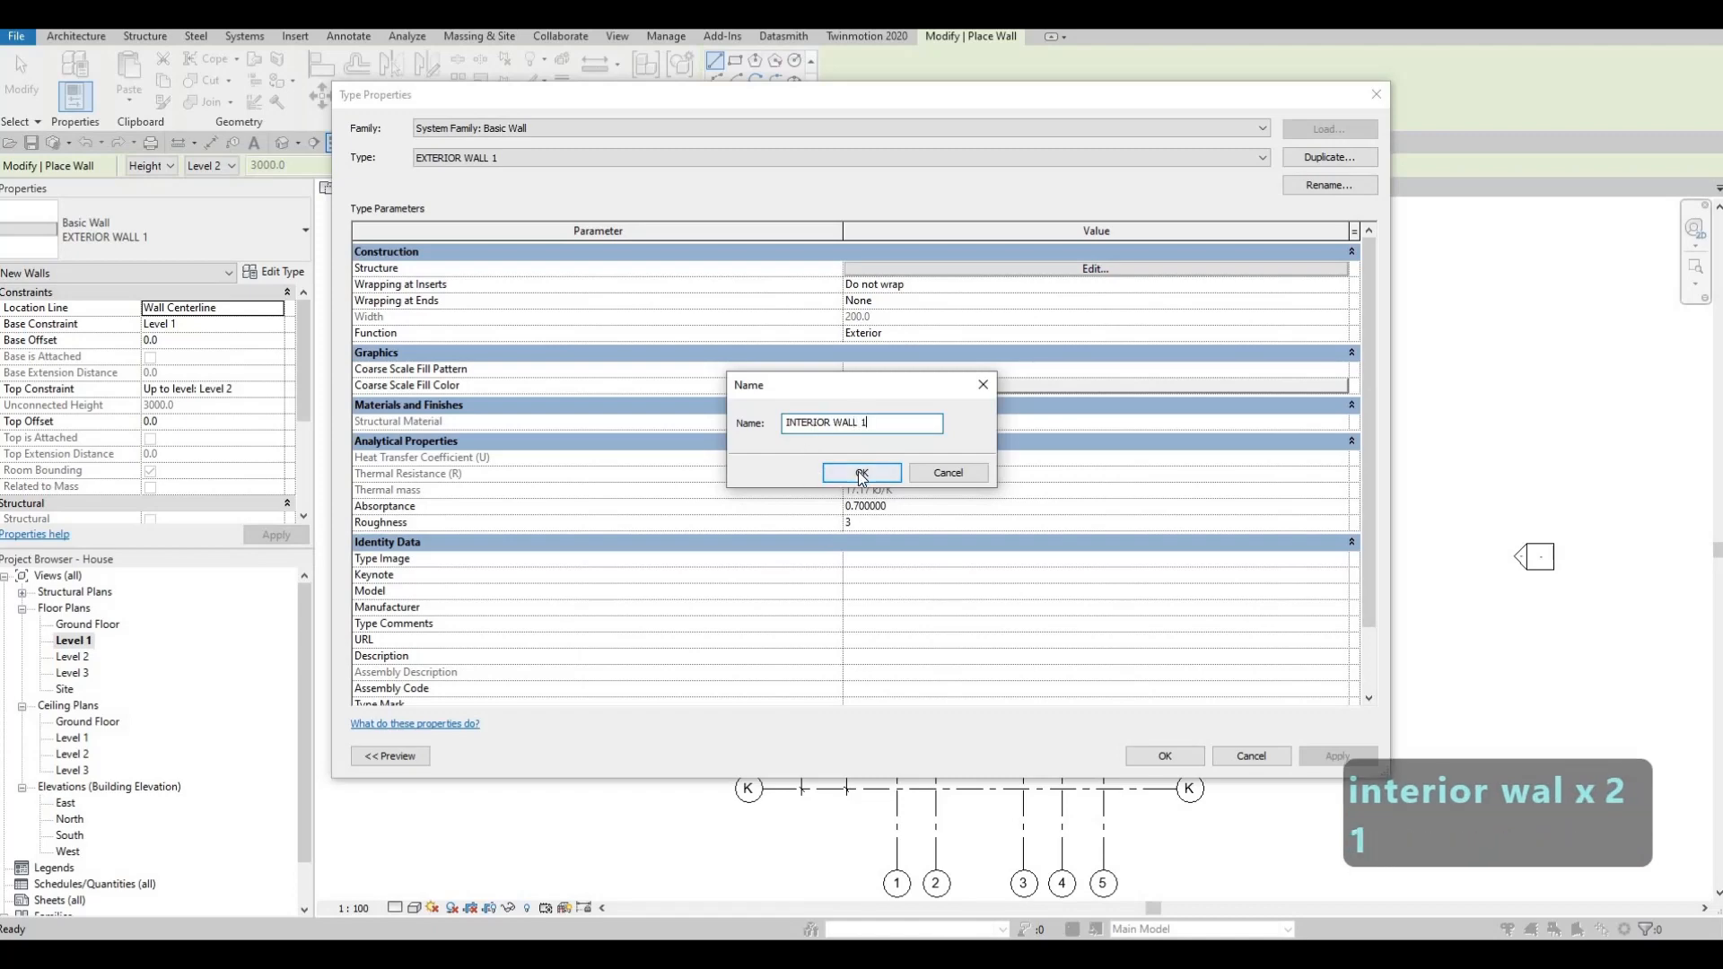
left_click(862, 475)
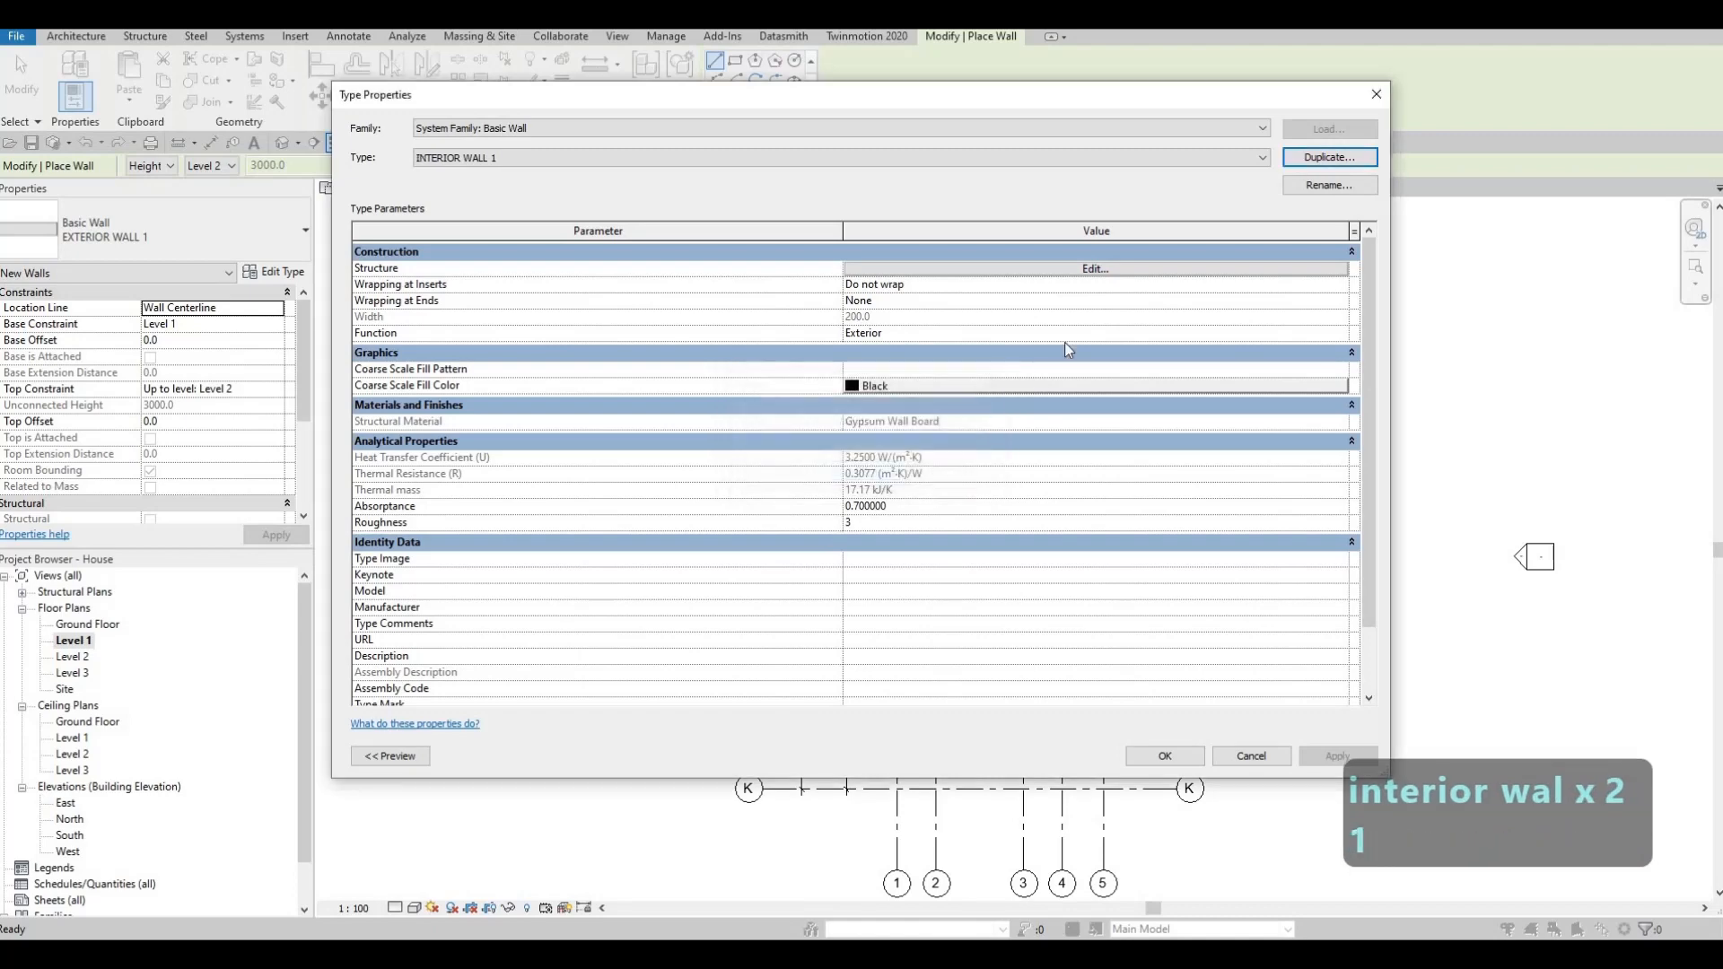
left_click(1068, 269)
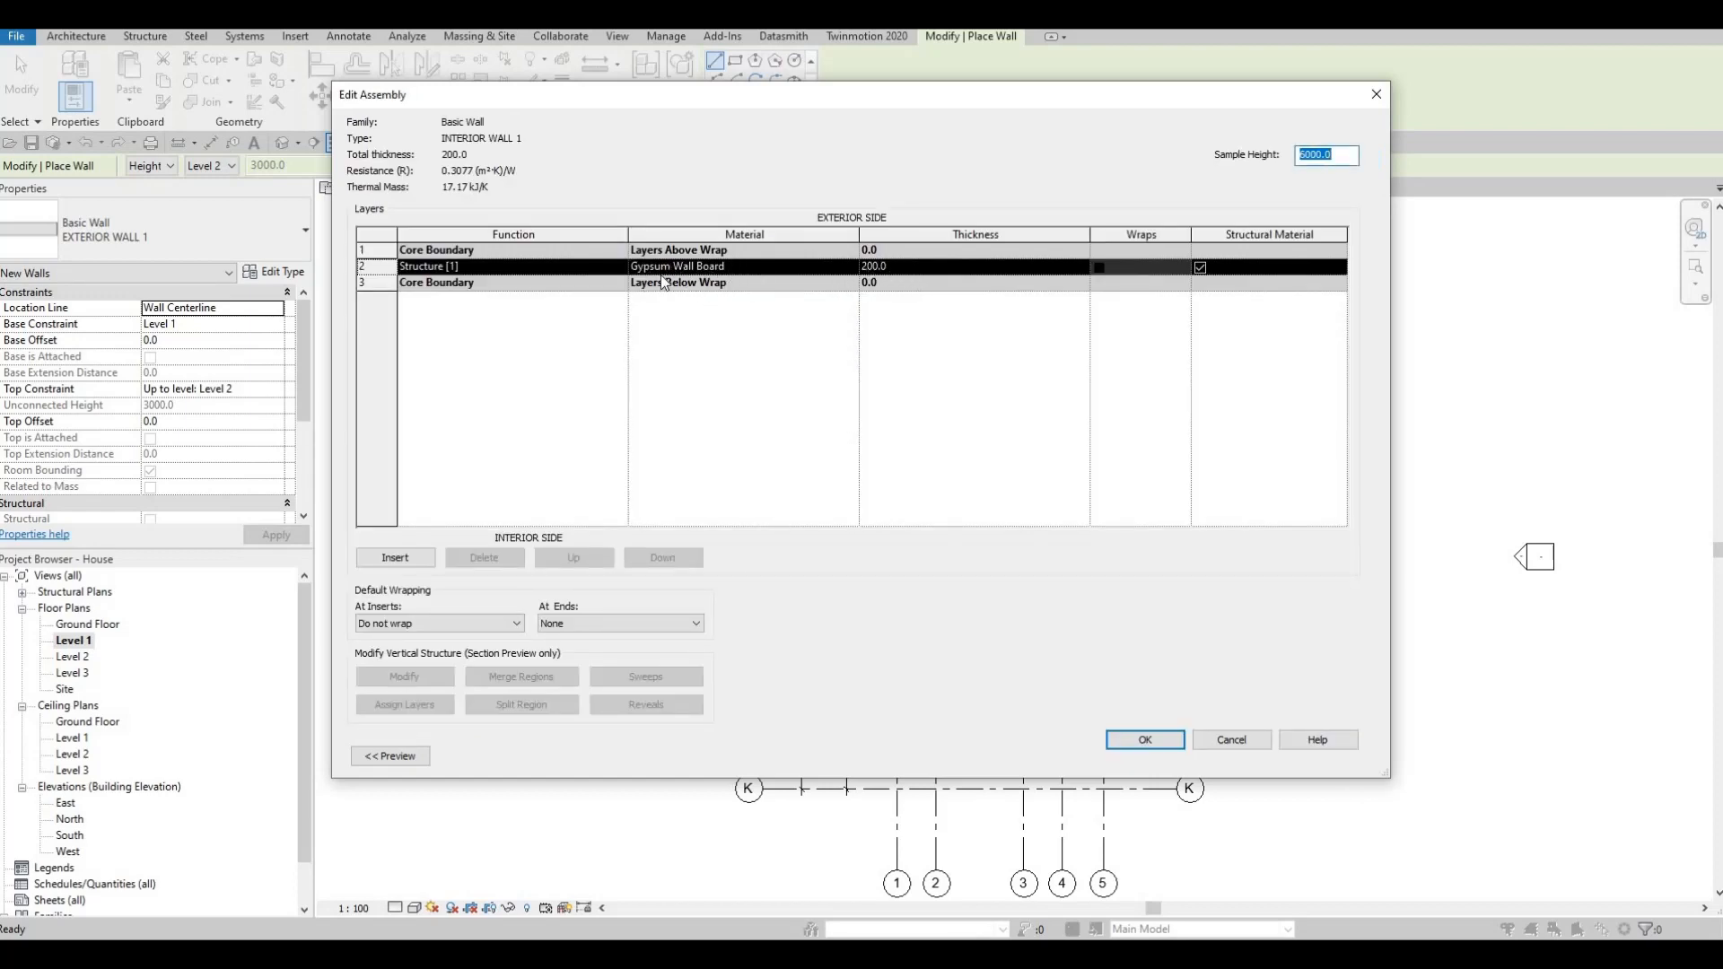
left_click(1165, 741)
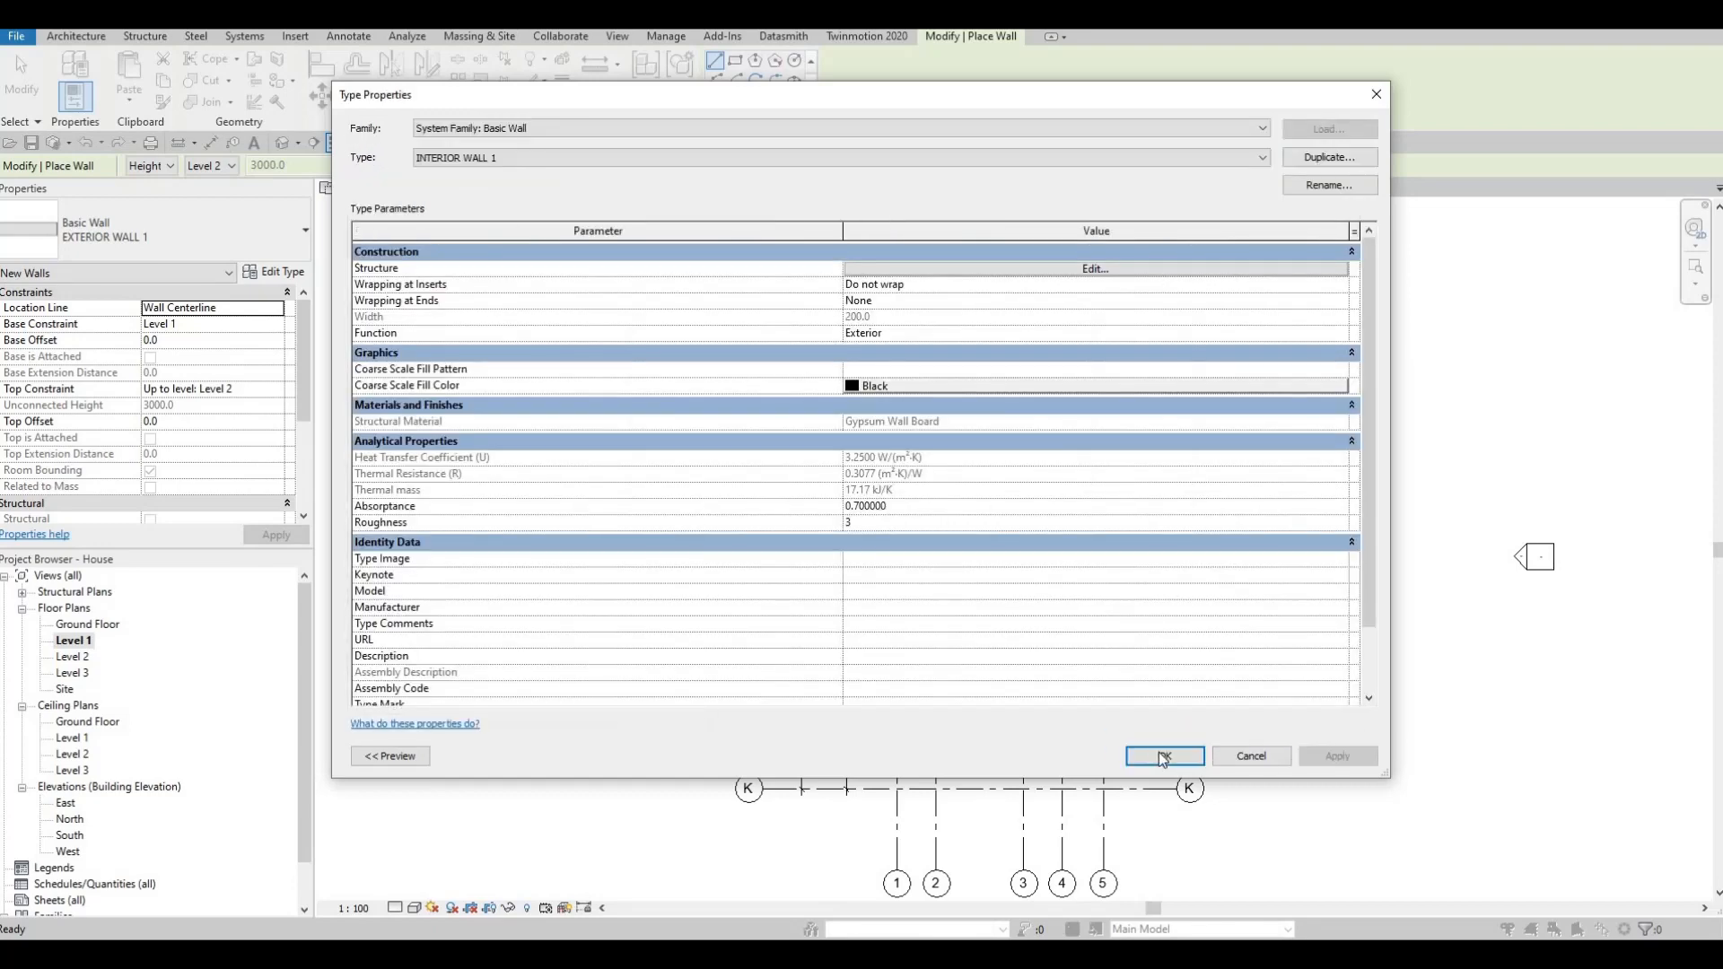
left_click(1139, 752)
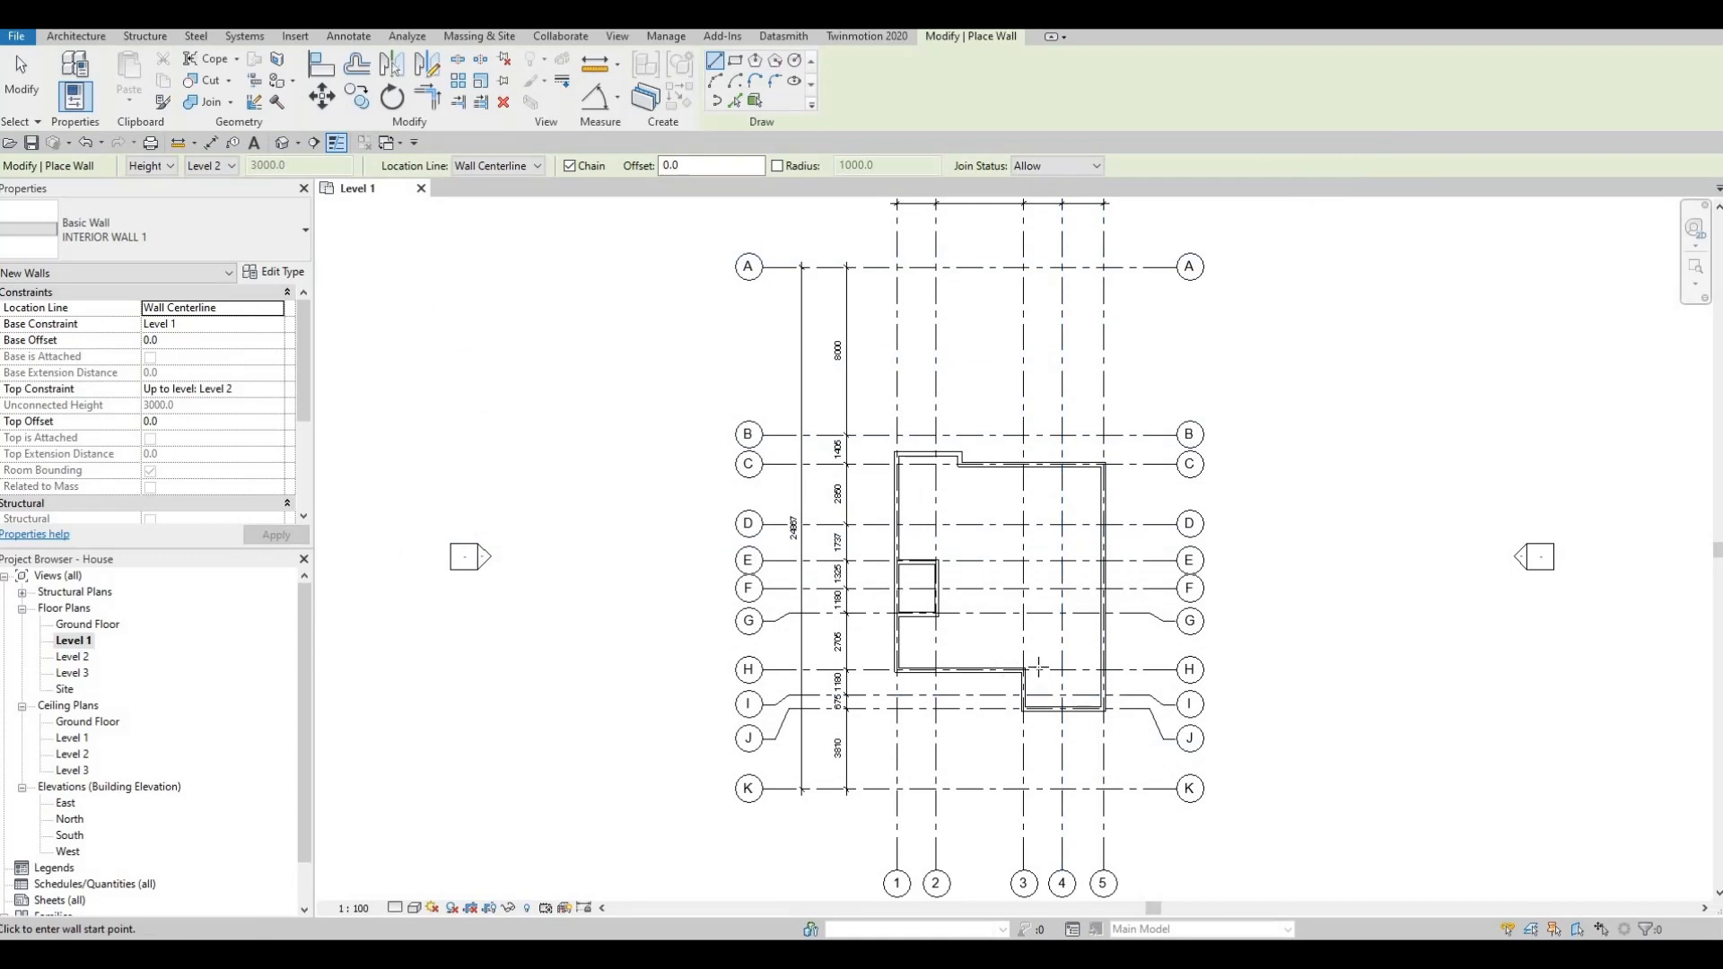
Draw an interior wall about 3800 mm long on grid E, from the exterior wall on grid 5 to grid 3
scroll(1034, 671, "up", 3)
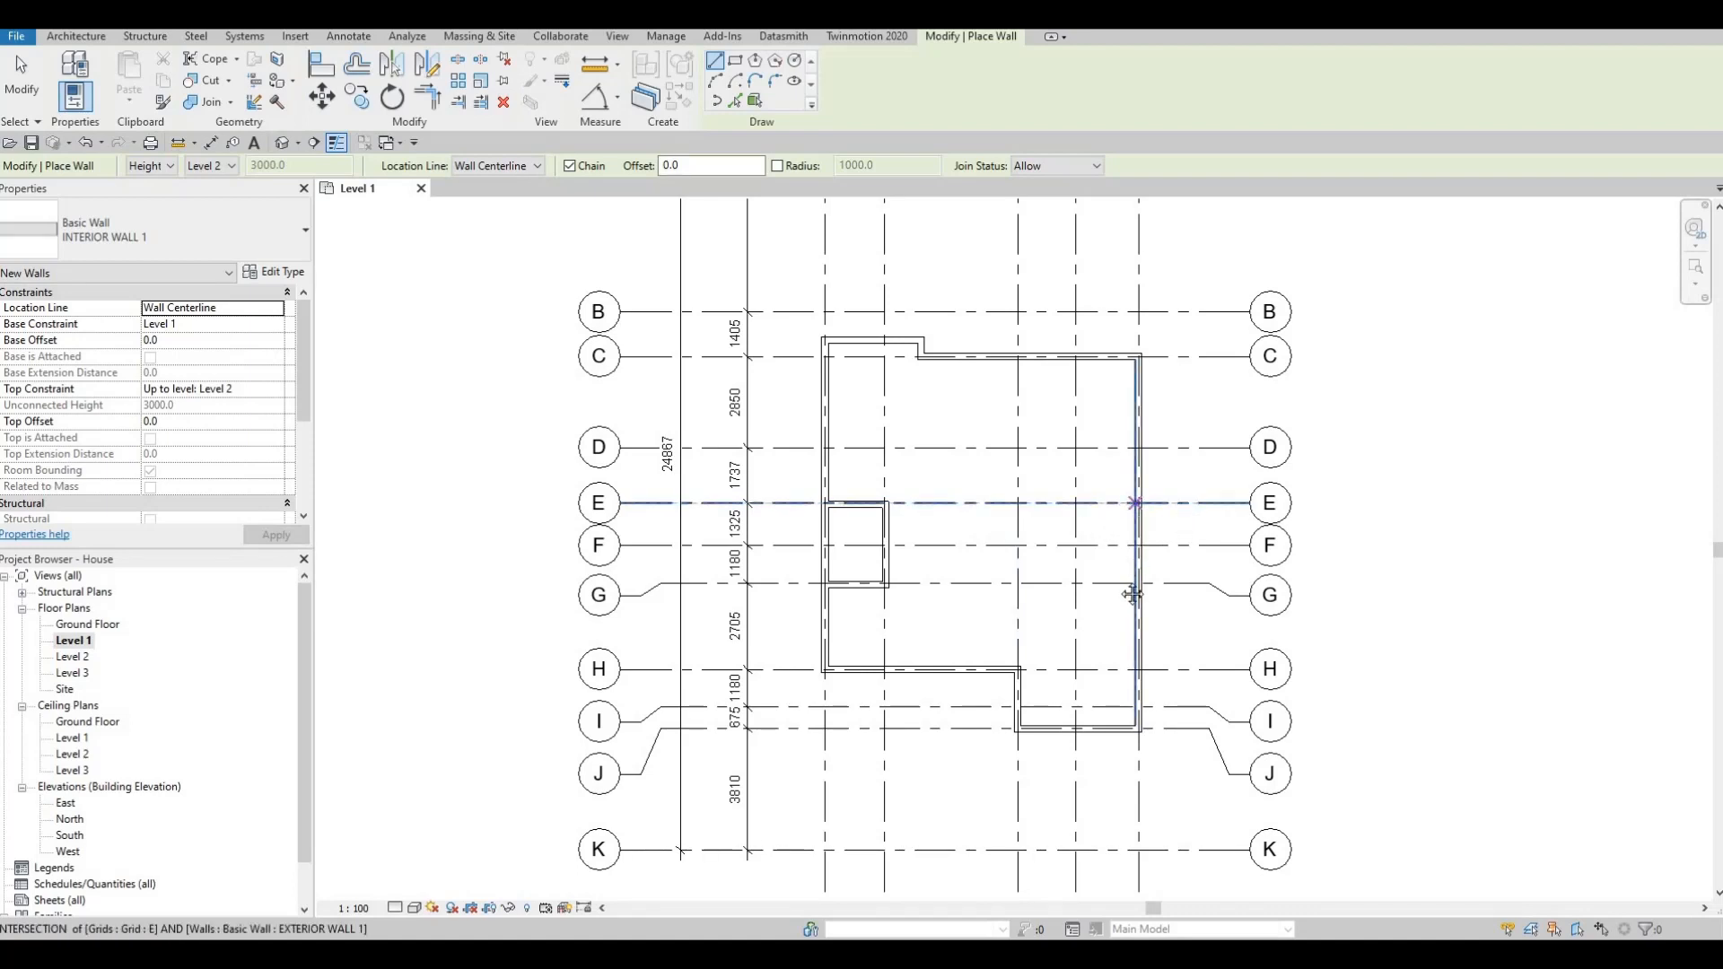
scroll(1122, 585, "down", 3)
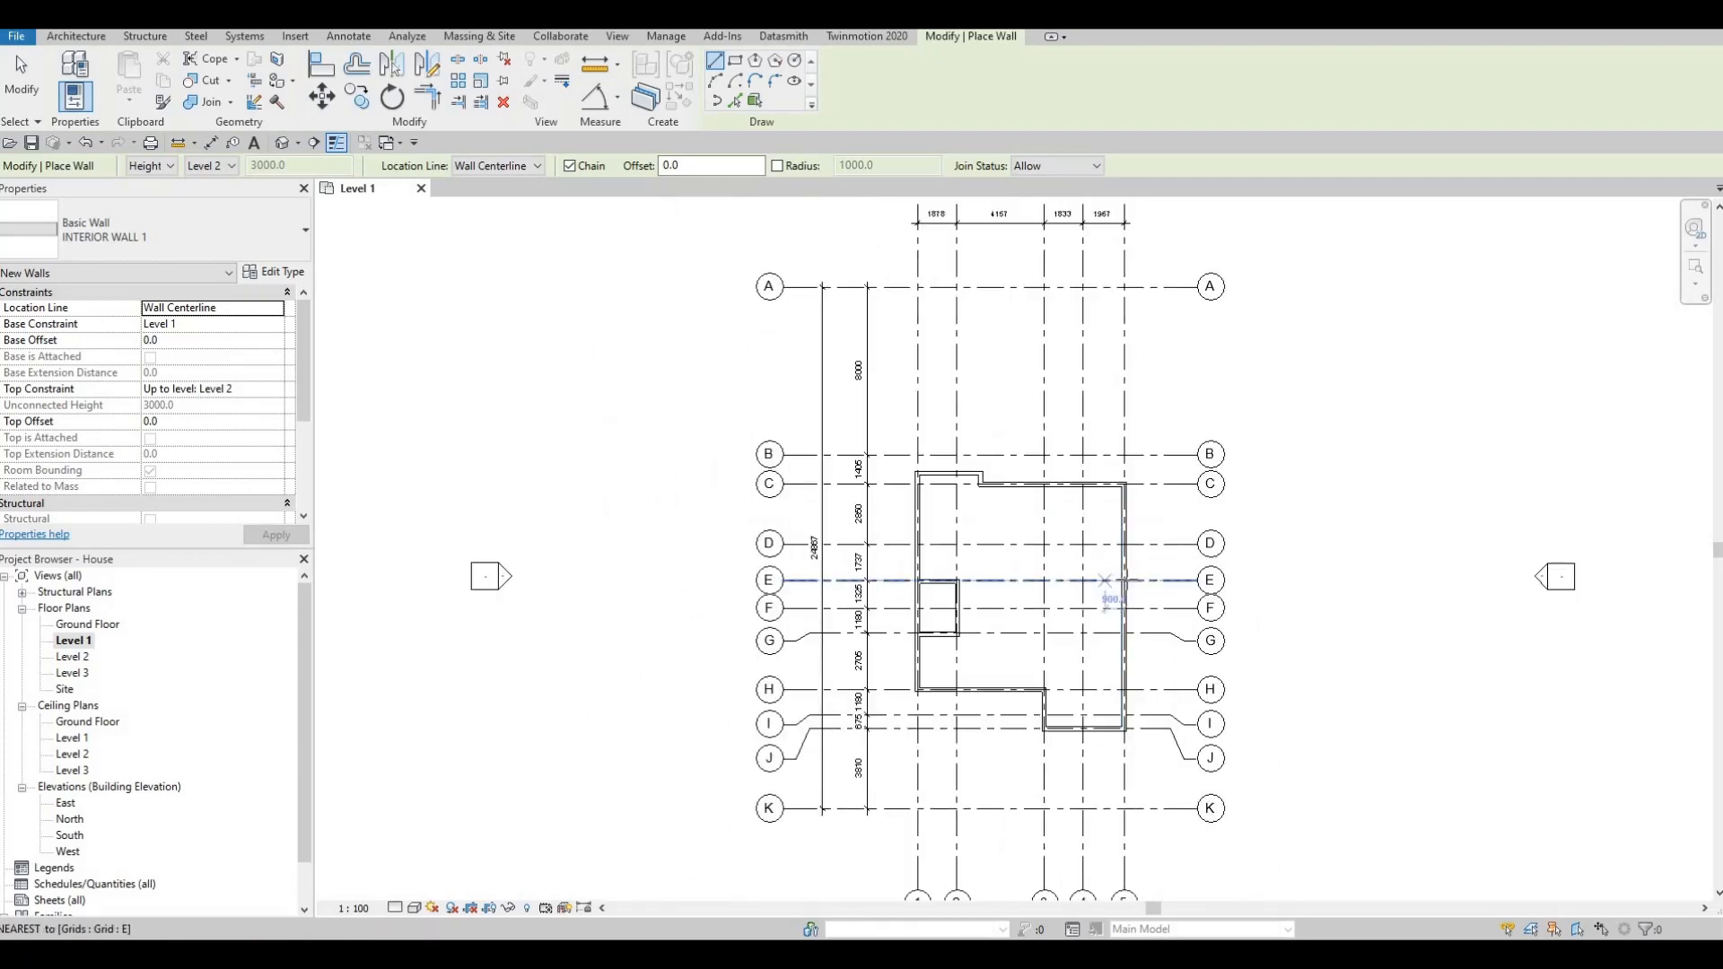
scroll(1111, 586, "up", 3)
left_click(1139, 577)
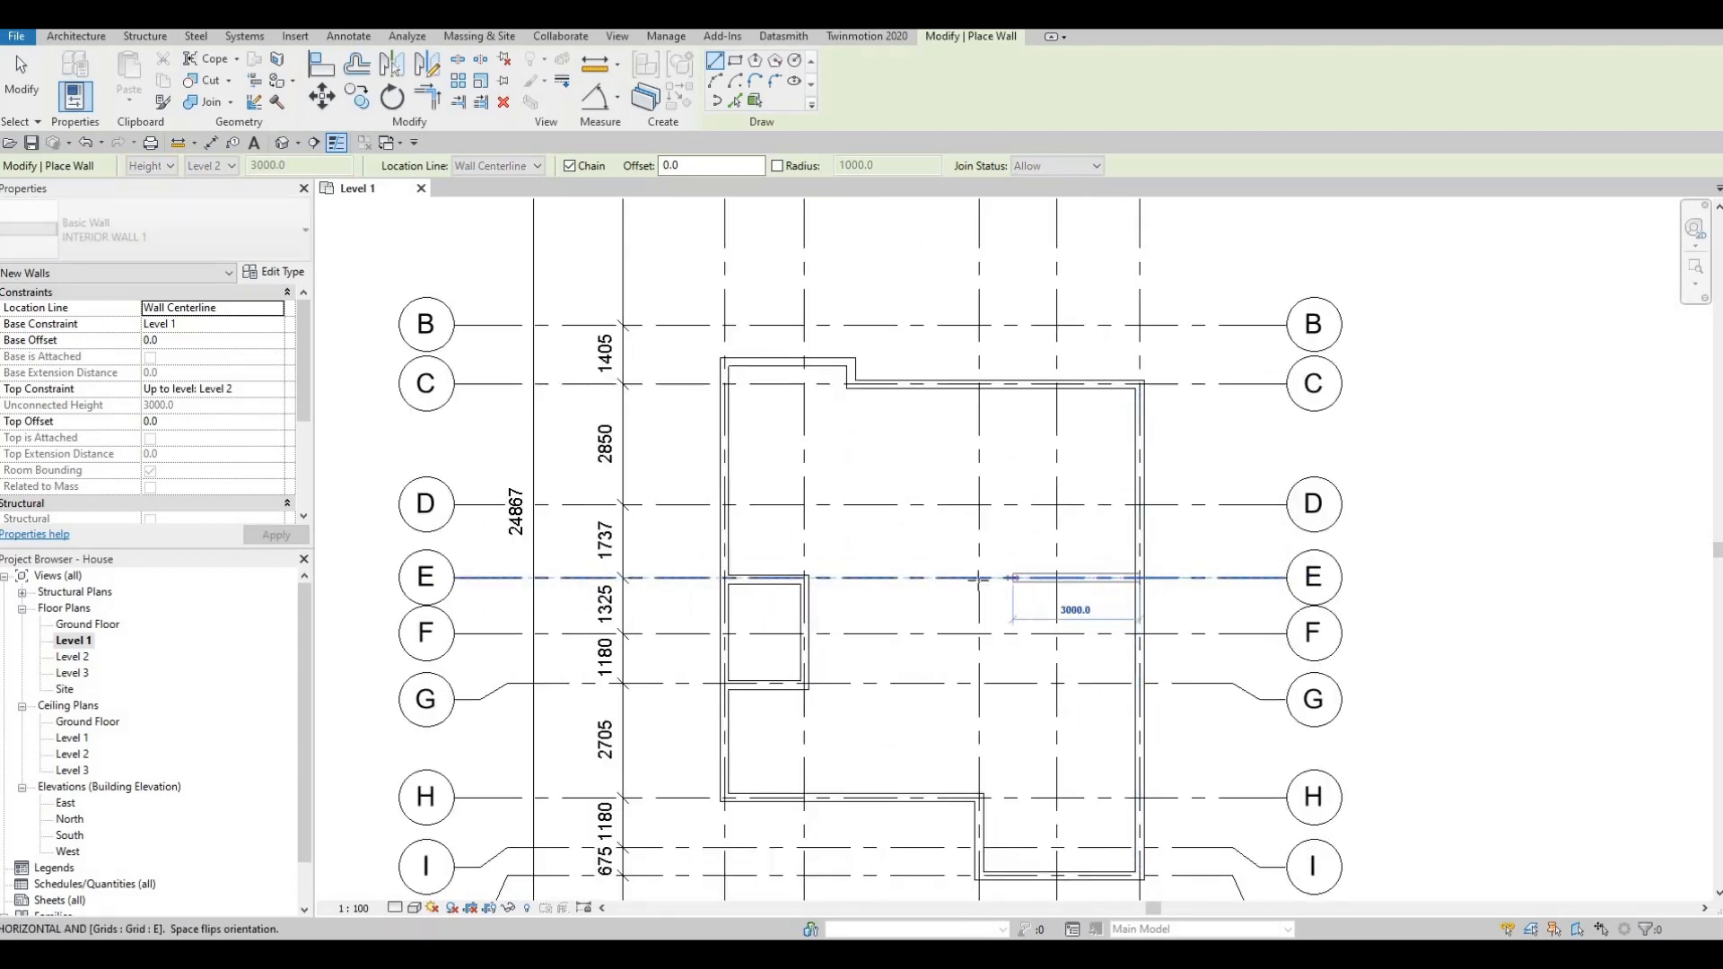
left_click(979, 578)
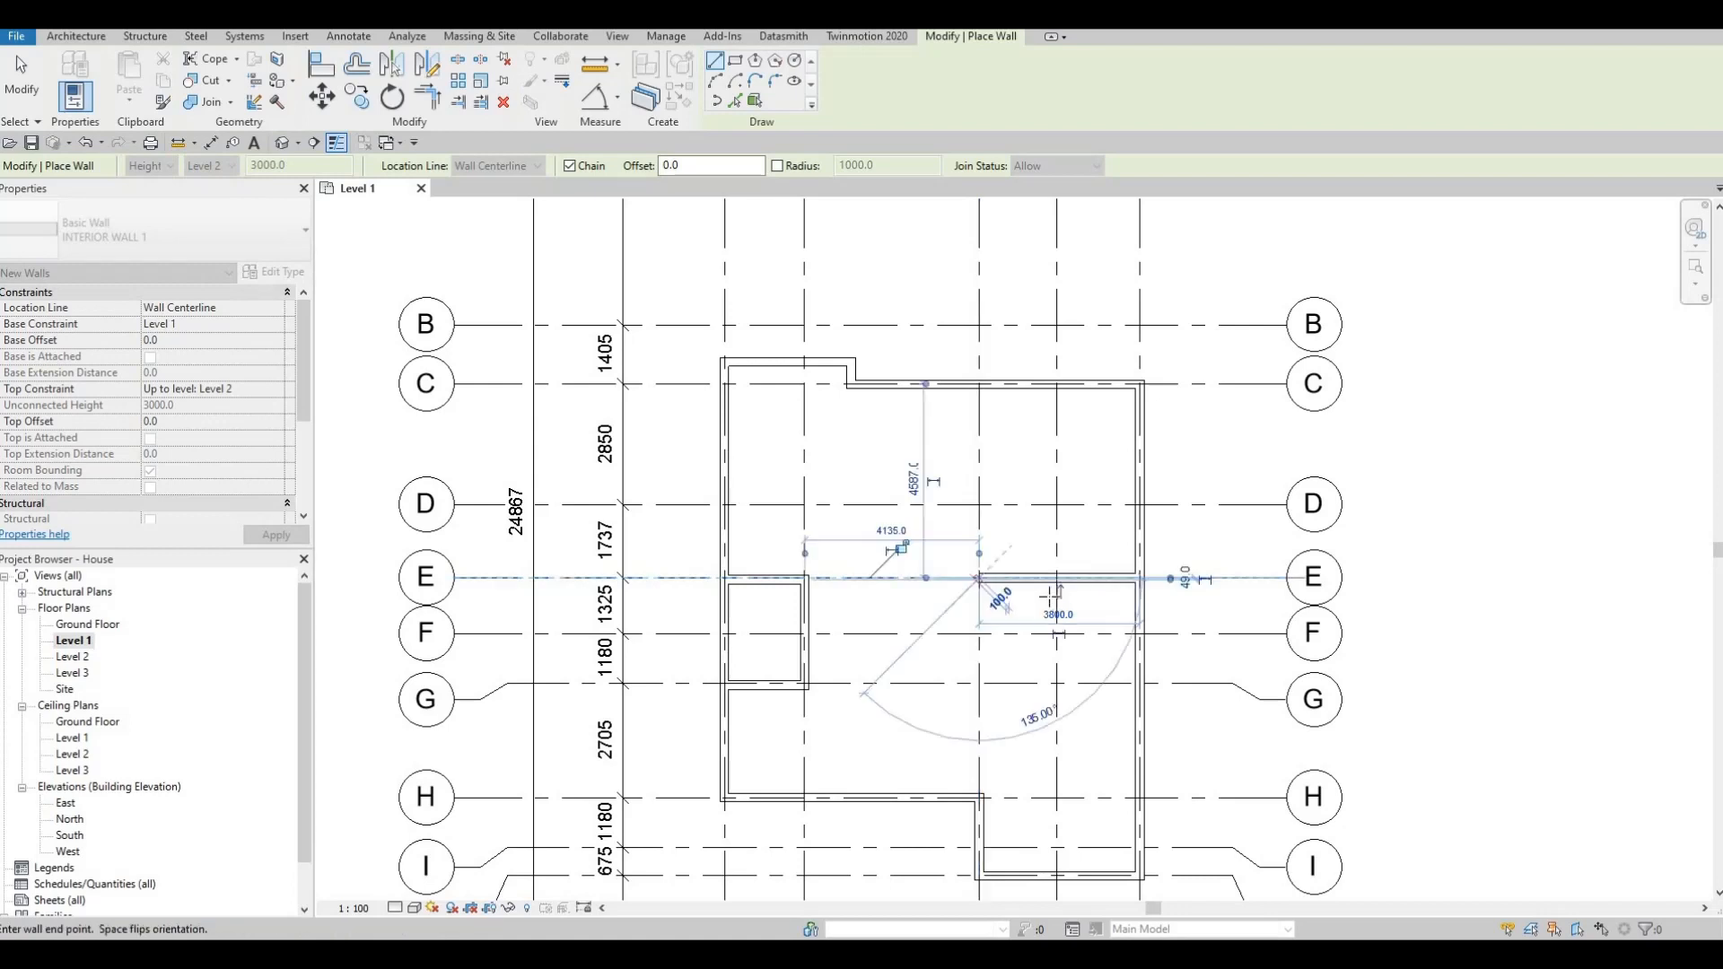
key("Escape")
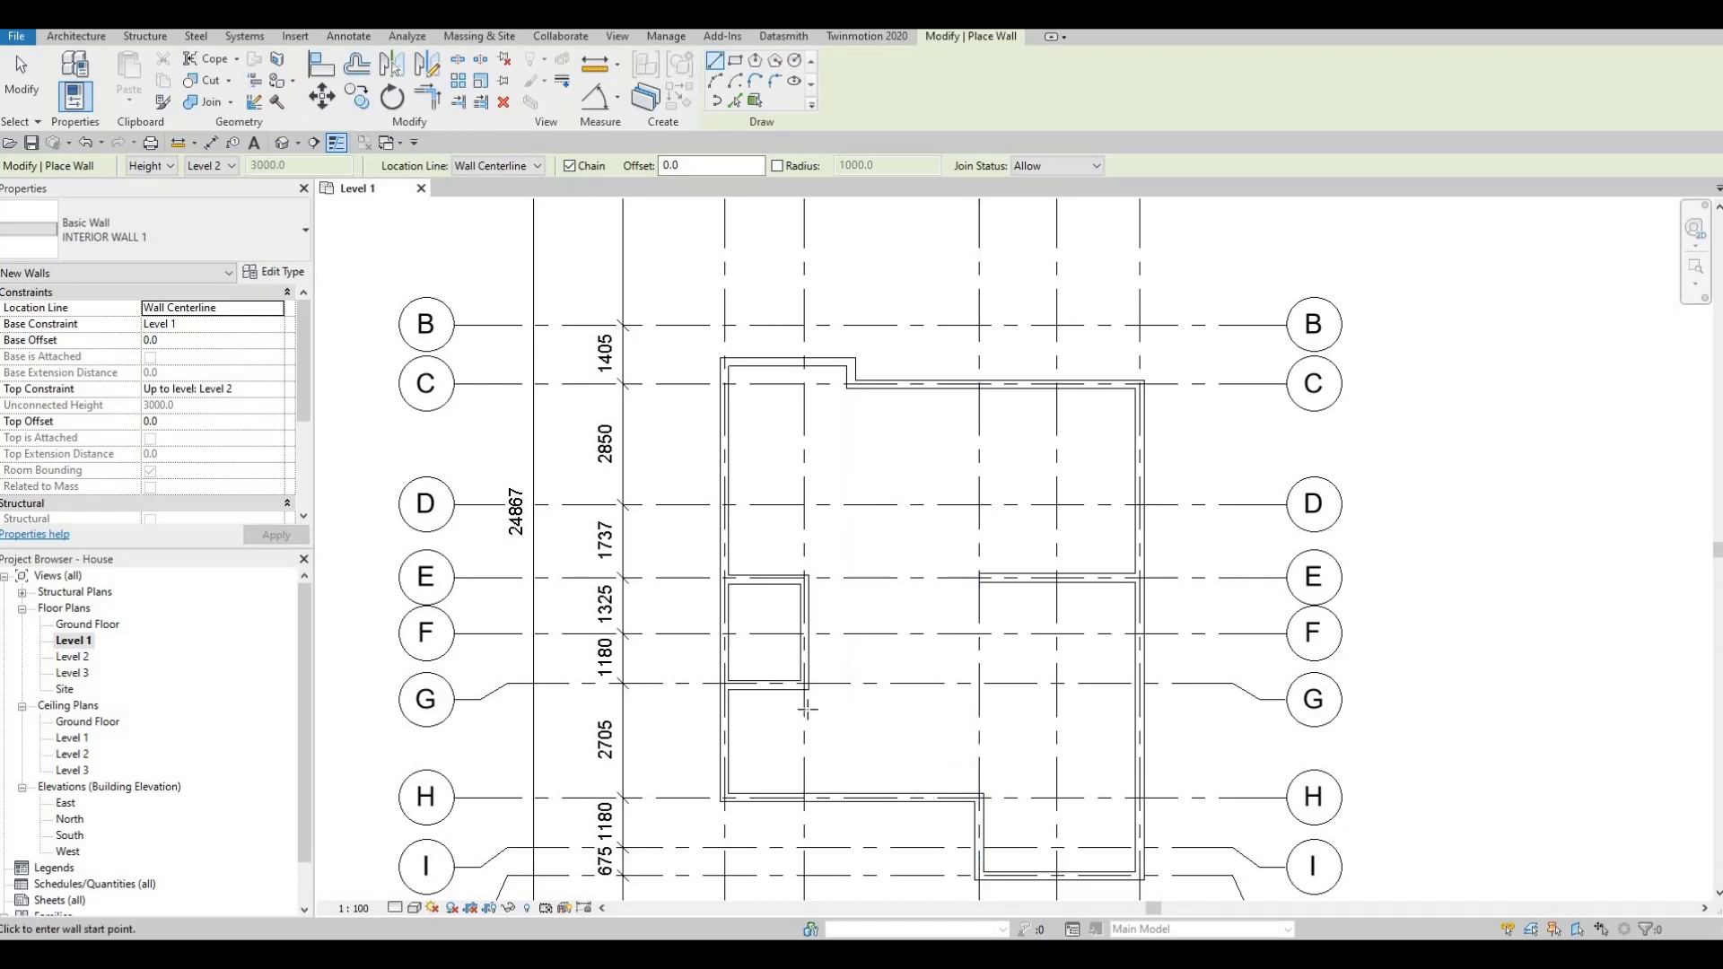
Draw an interior wall about 2500 mm long on grid 2, from the wall on grid G to the exterior wall on grid H
scroll(826, 574, "up", 3)
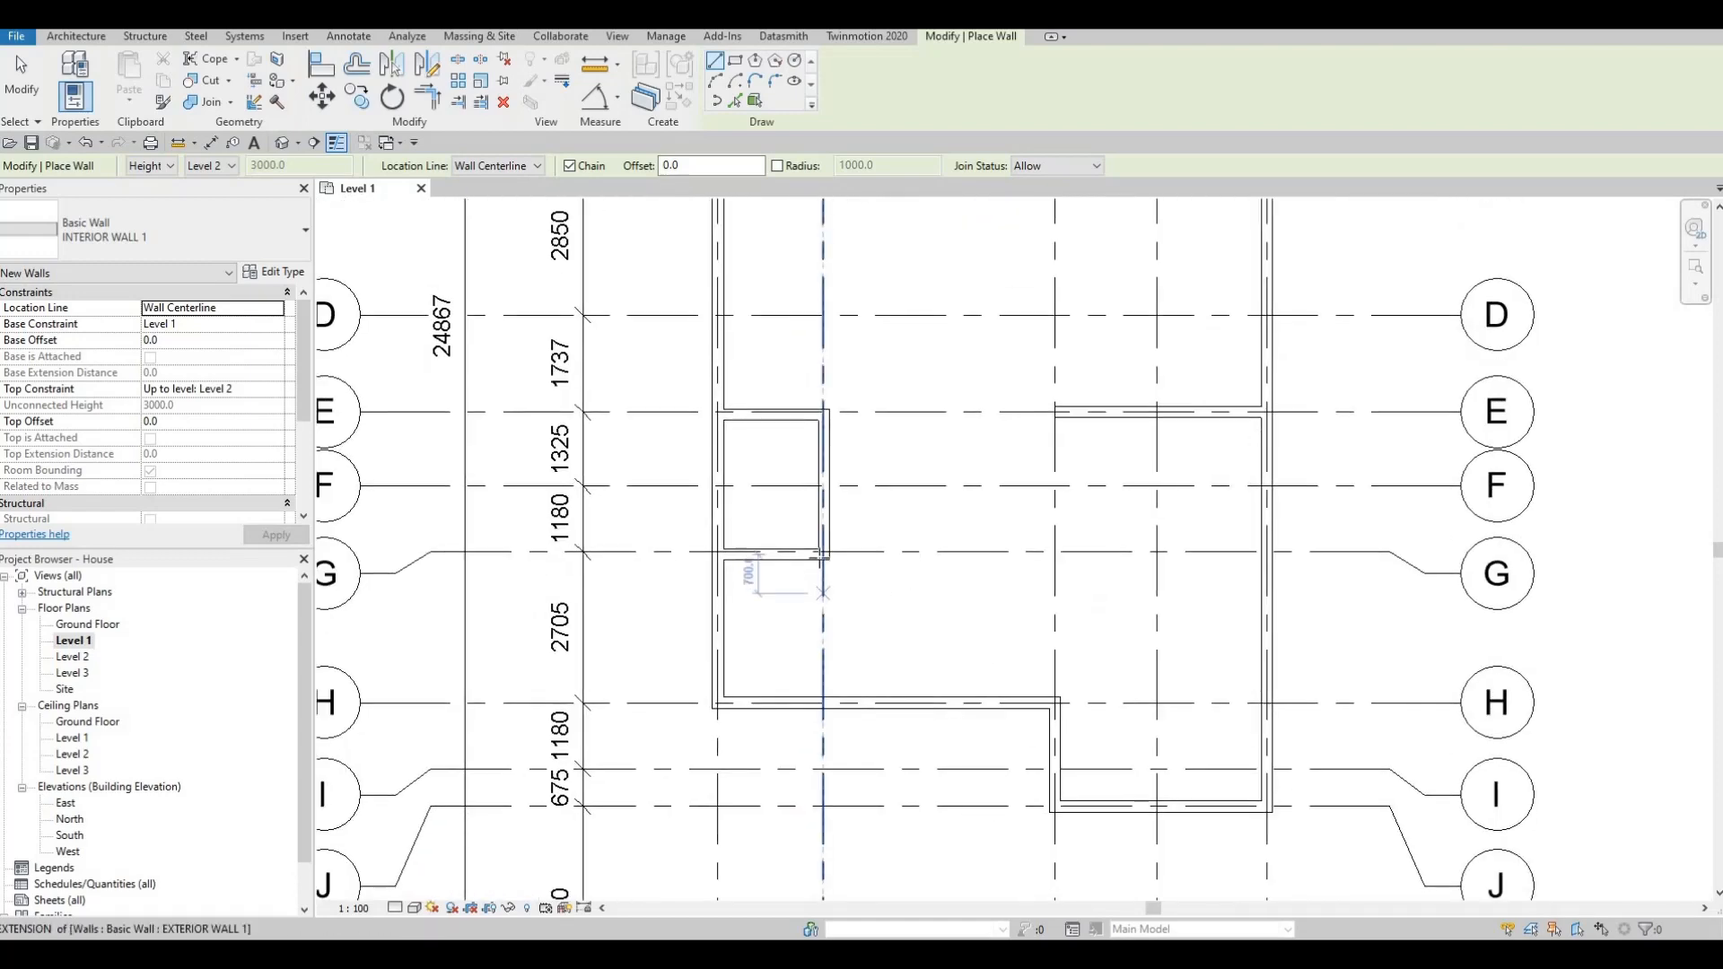
left_click(820, 558)
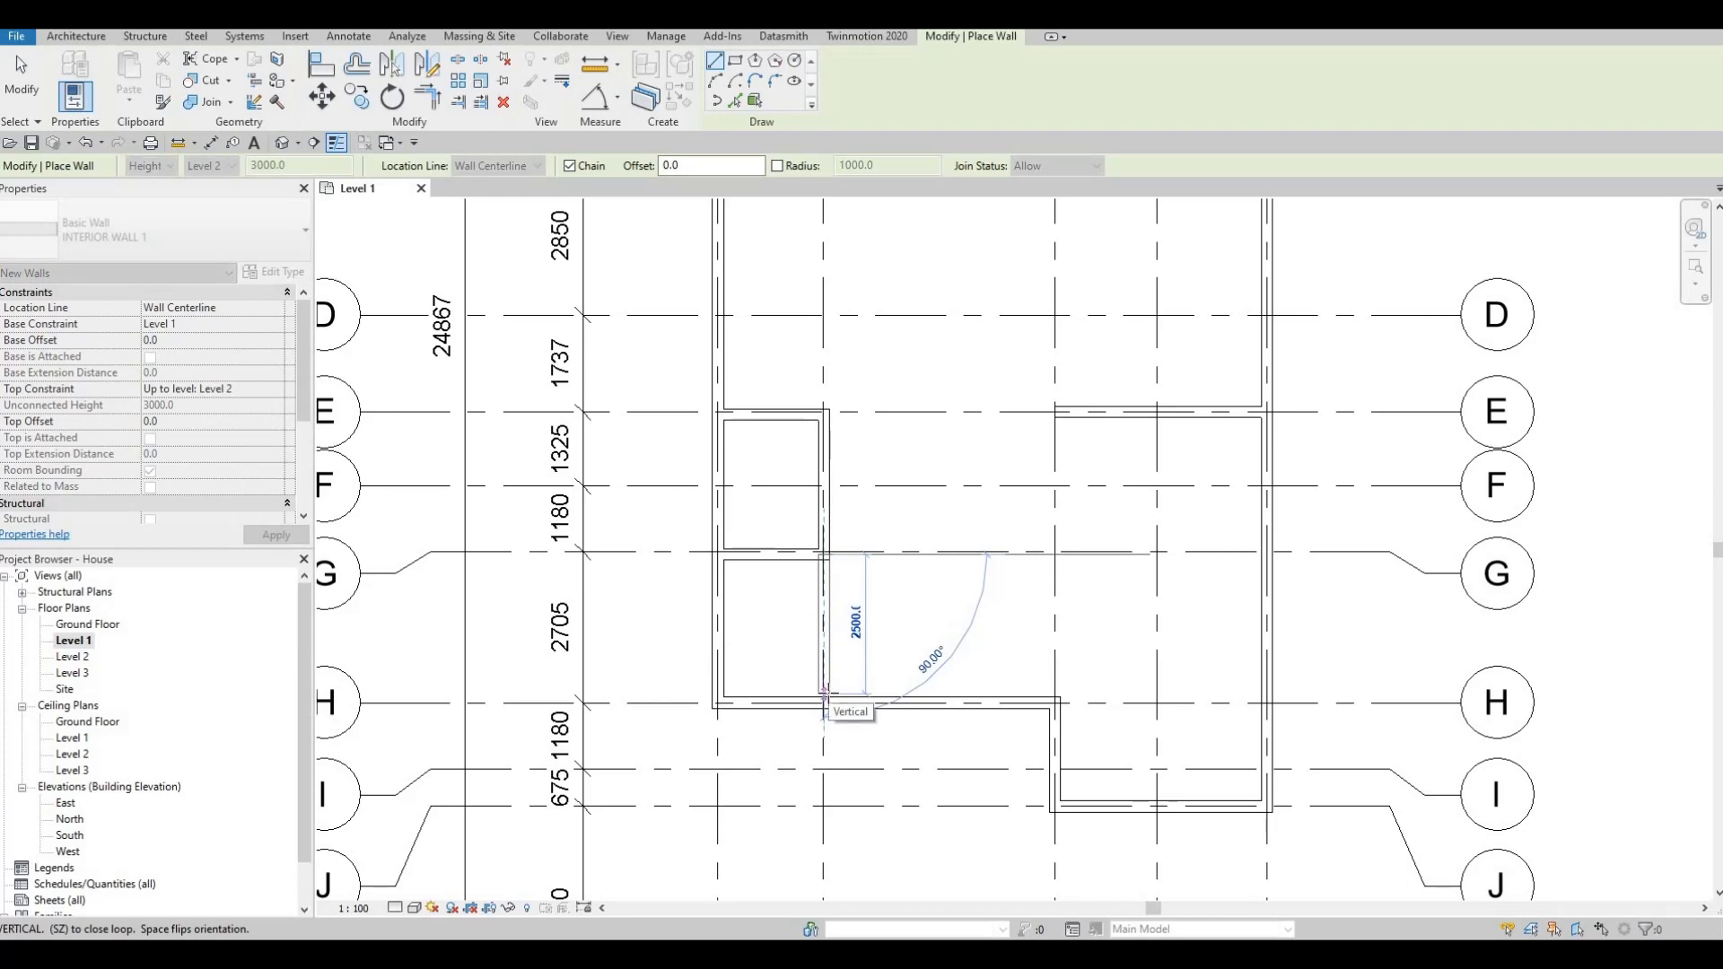
left_click(826, 693)
key("Escape")
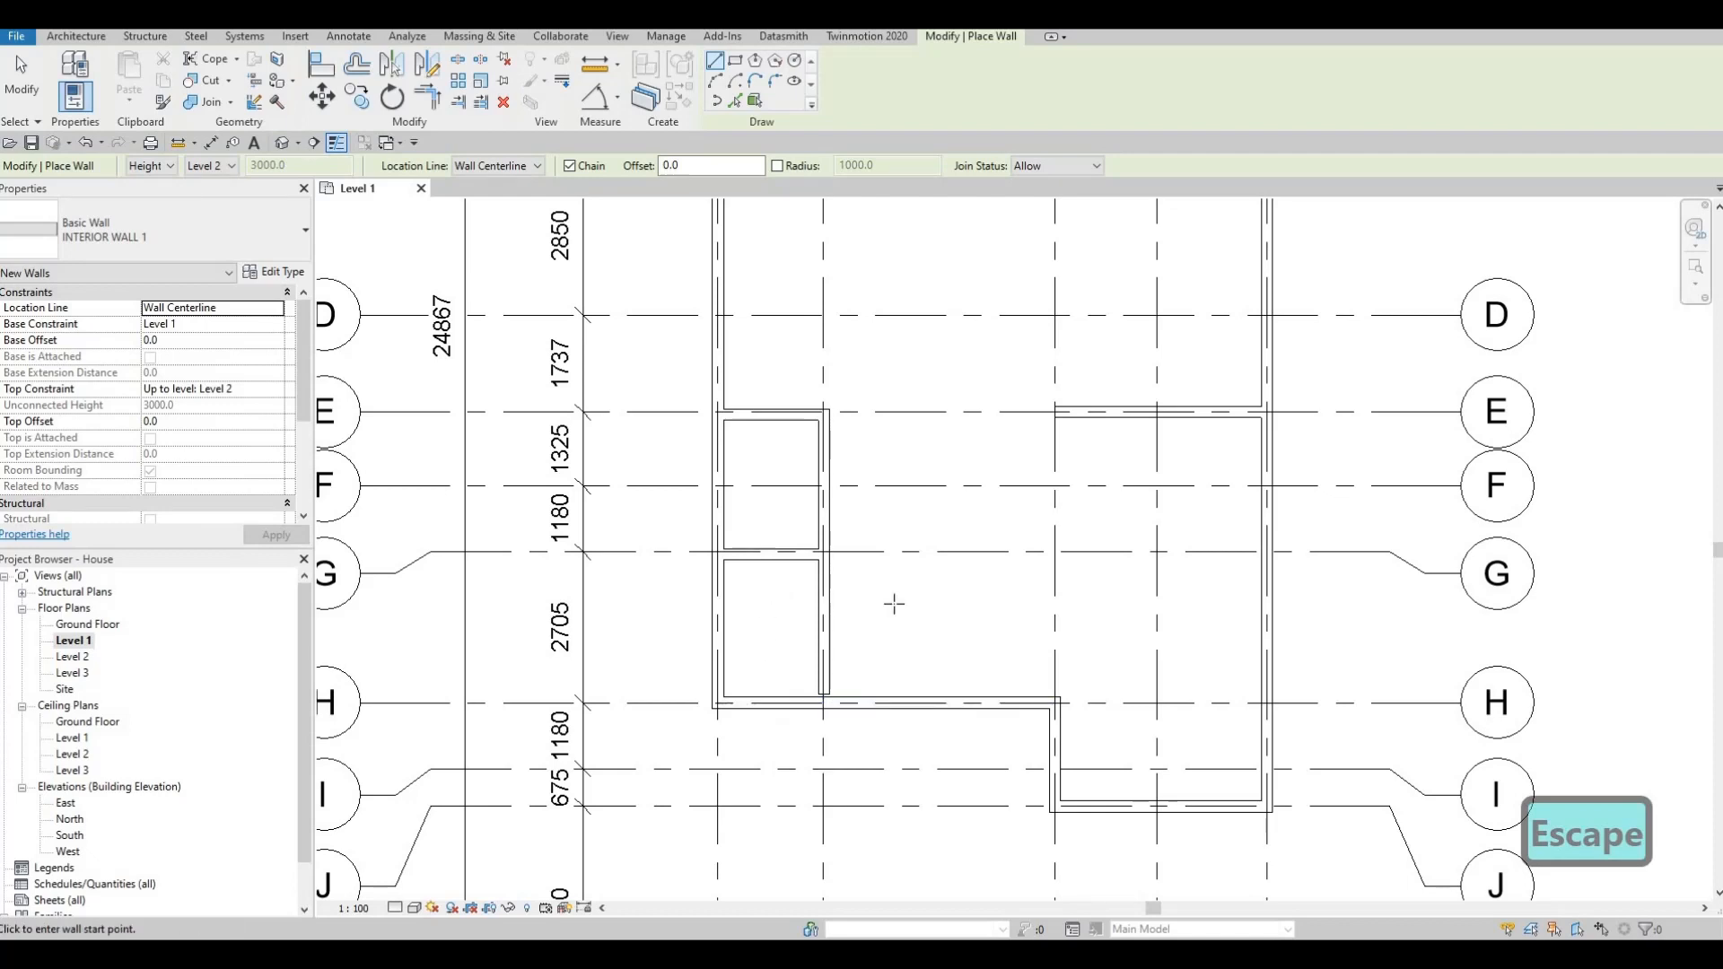
Draw an interior wall on grid 3 from its intersection with grid F to the exterior wall corner at grid H
middle_click_drag(891, 630, 862, 682)
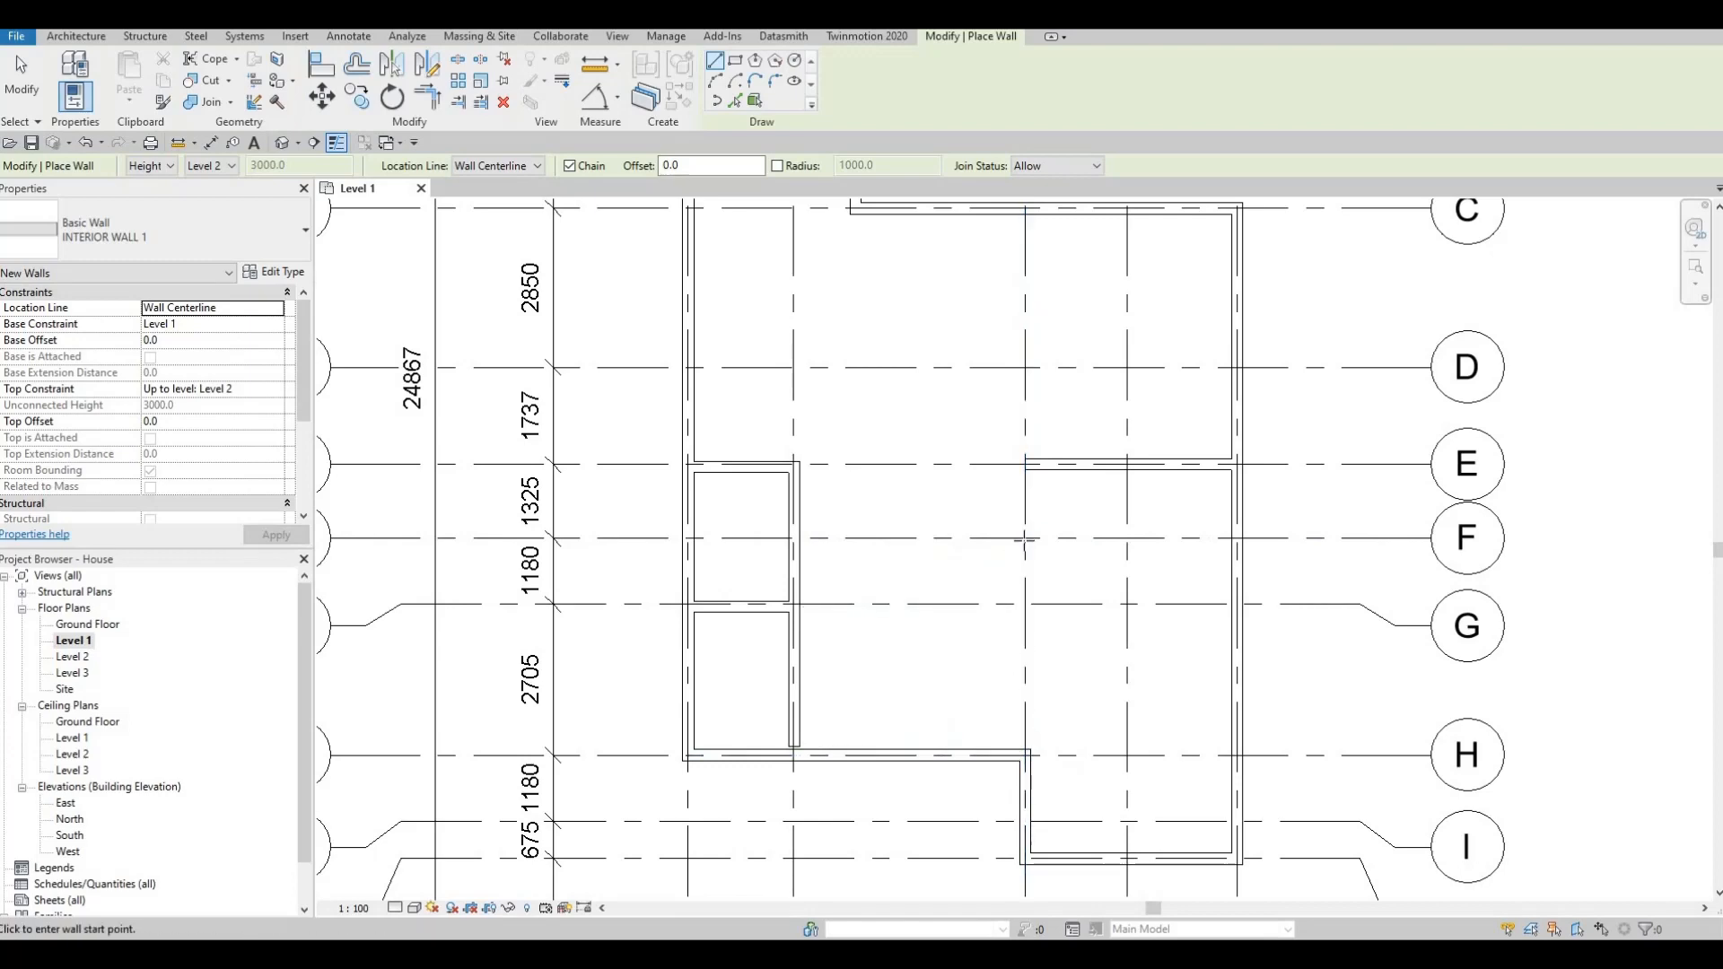
scroll(1024, 539, "down", 2)
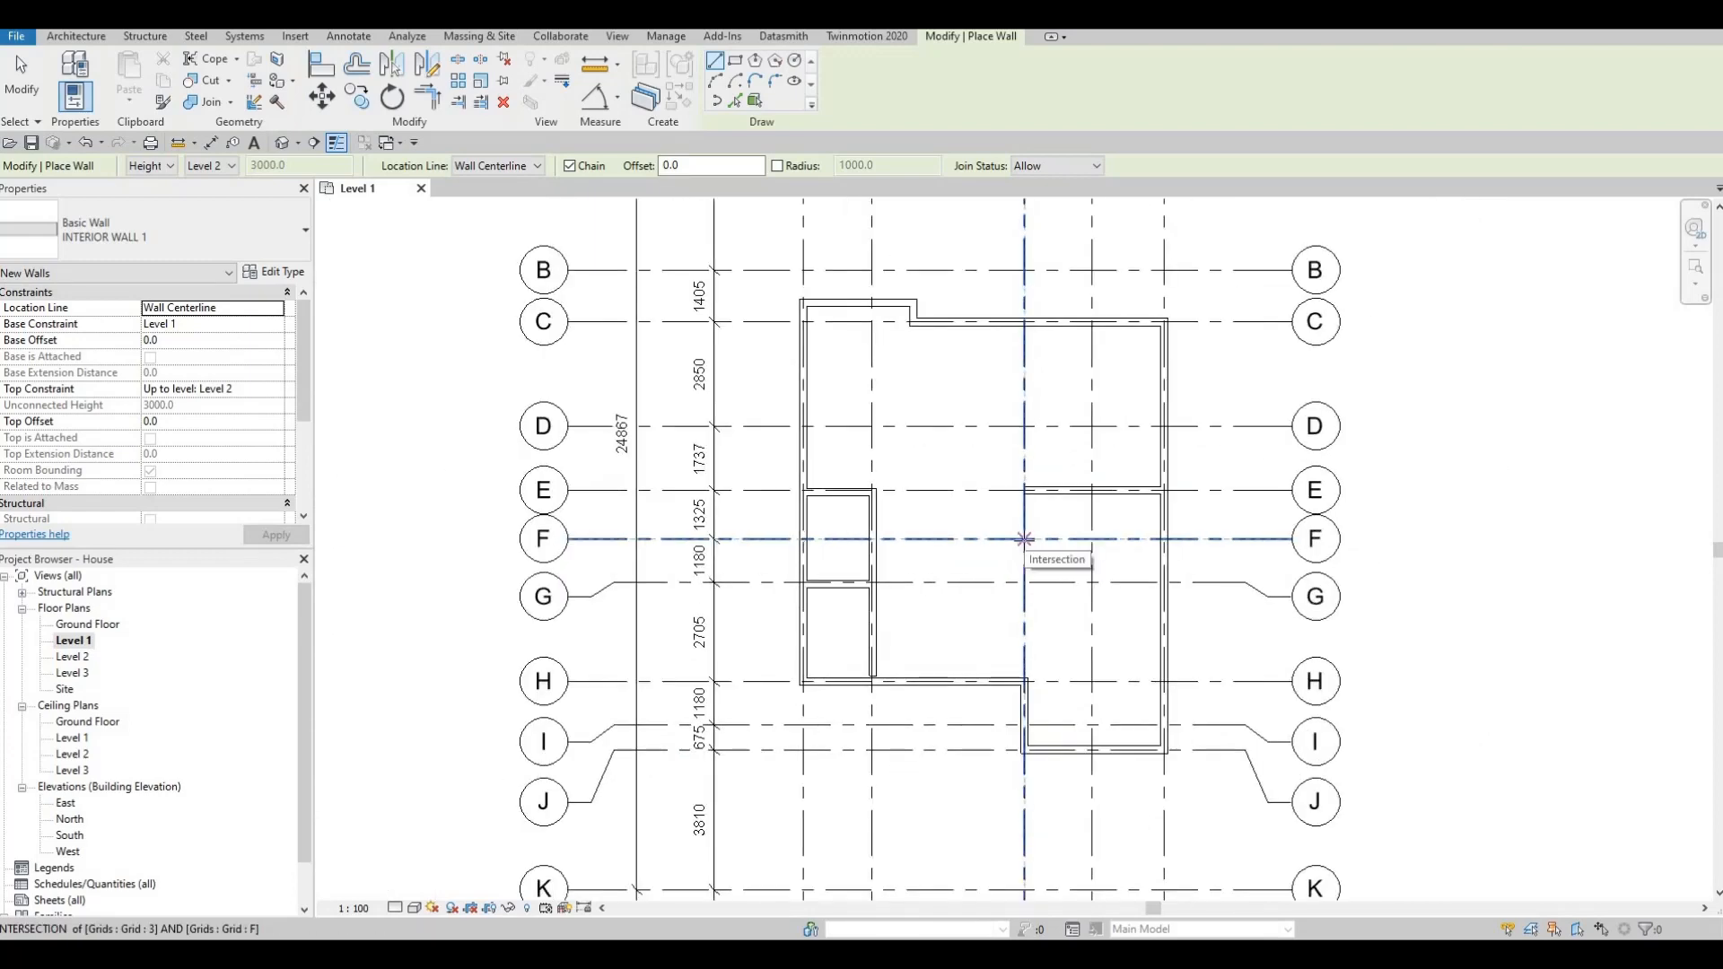
left_click(1024, 538)
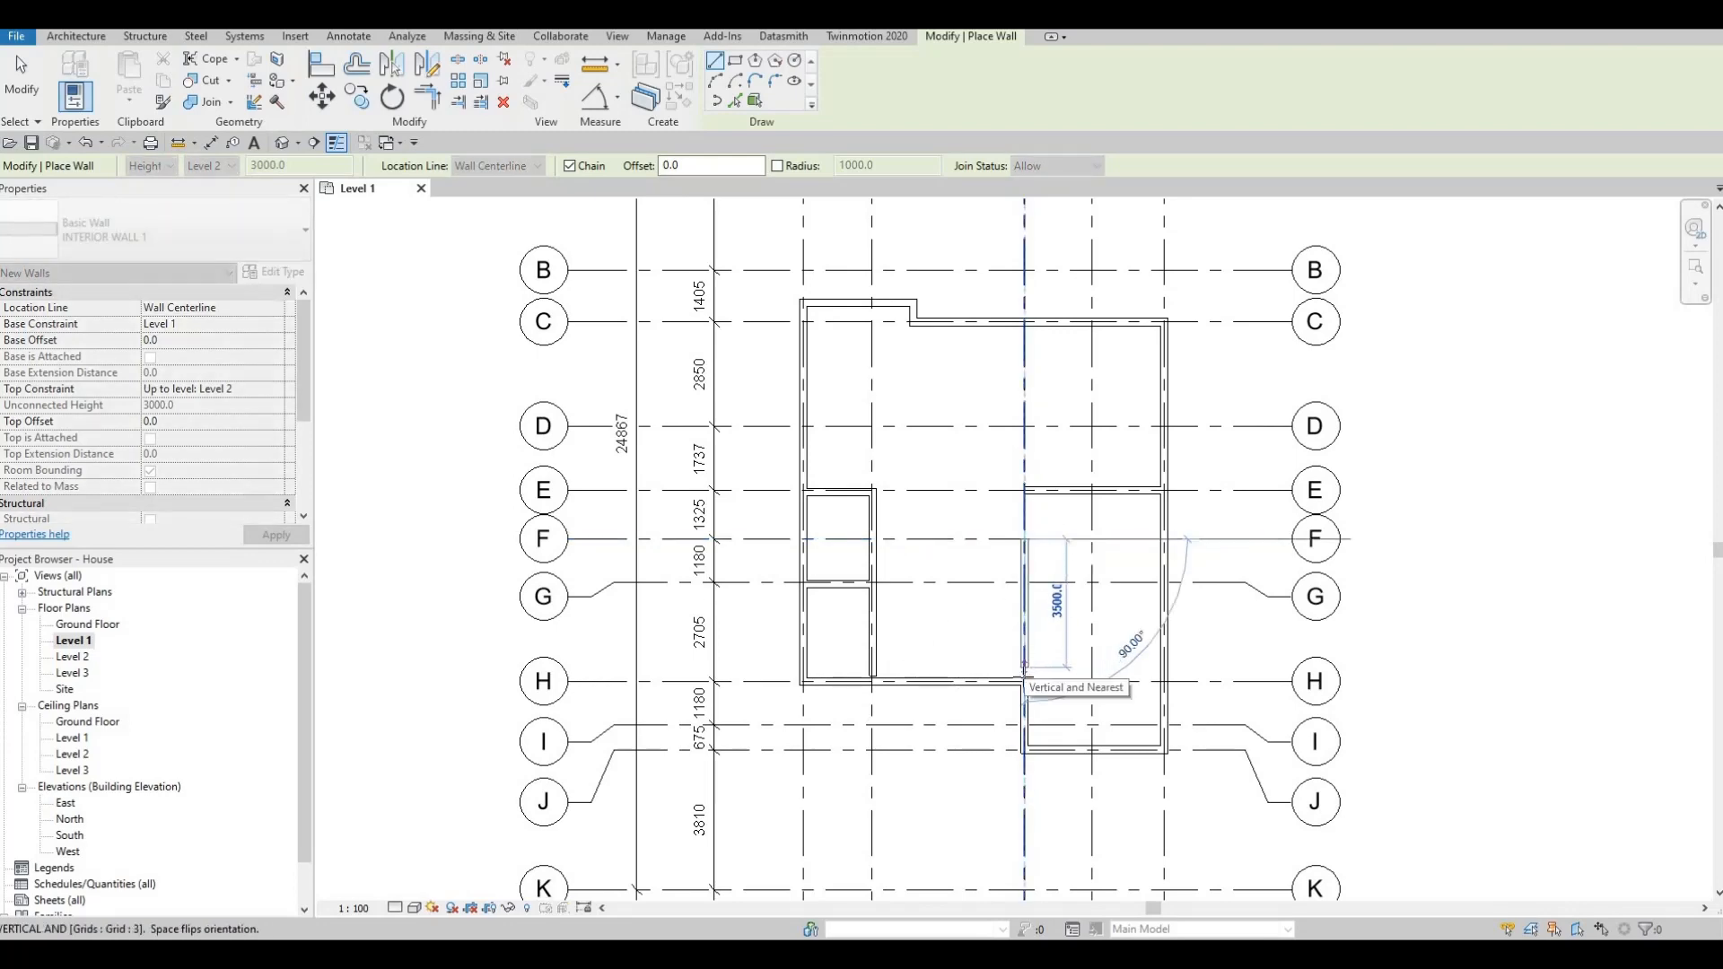
scroll(1024, 669, "up", 2)
left_click(1060, 640)
key("Escape")
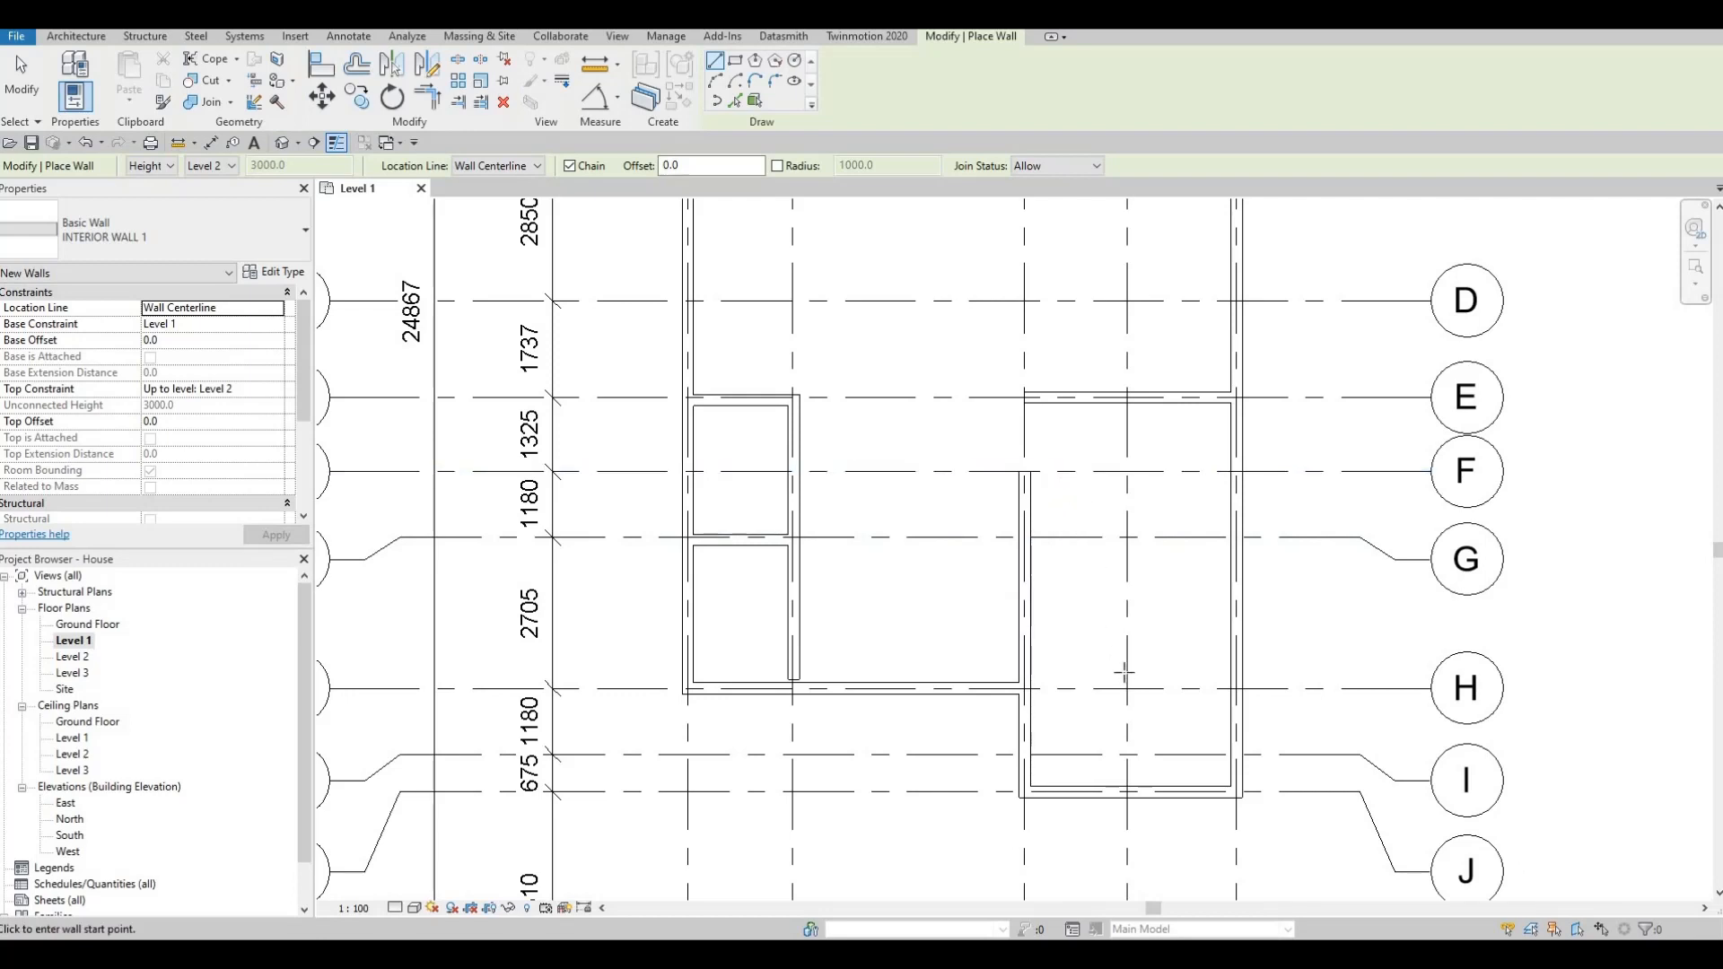
Draw two connected interior walls, along grid H from grid 3 to grid 4 and along grid 4 to the exterior wall on grid J
key("F1")
key("F1")
middle_click_drag(1068, 596, 1077, 460)
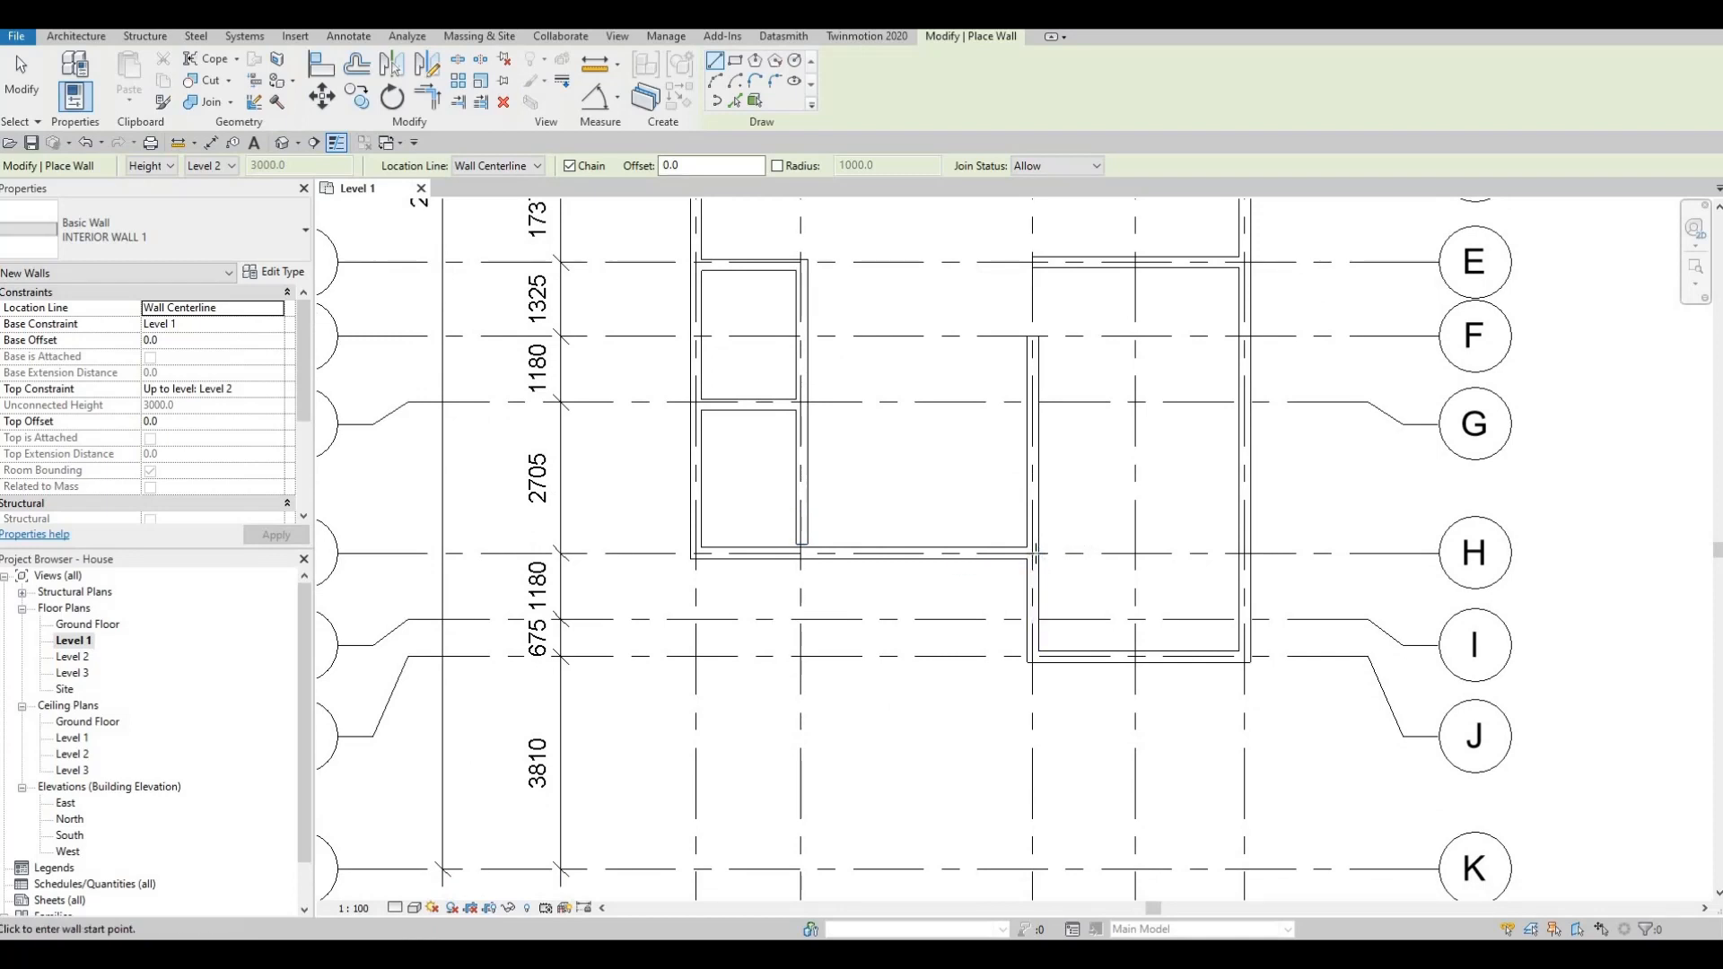
left_click(1033, 553)
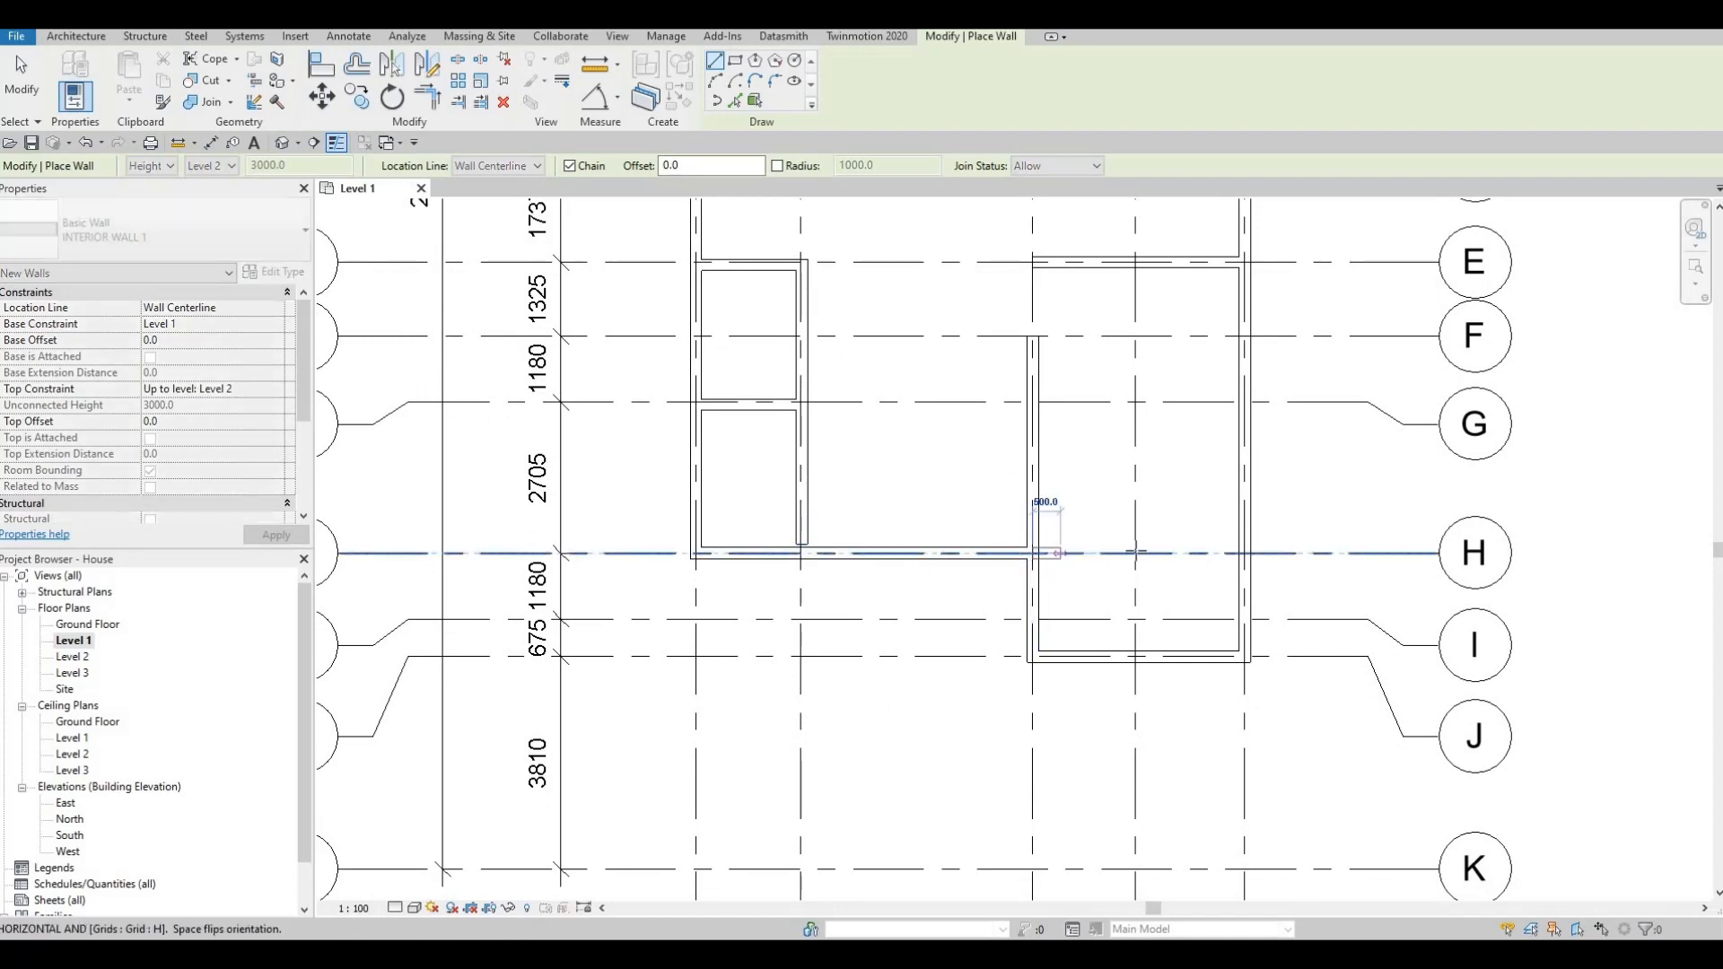
left_click(1135, 553)
left_click(1135, 658)
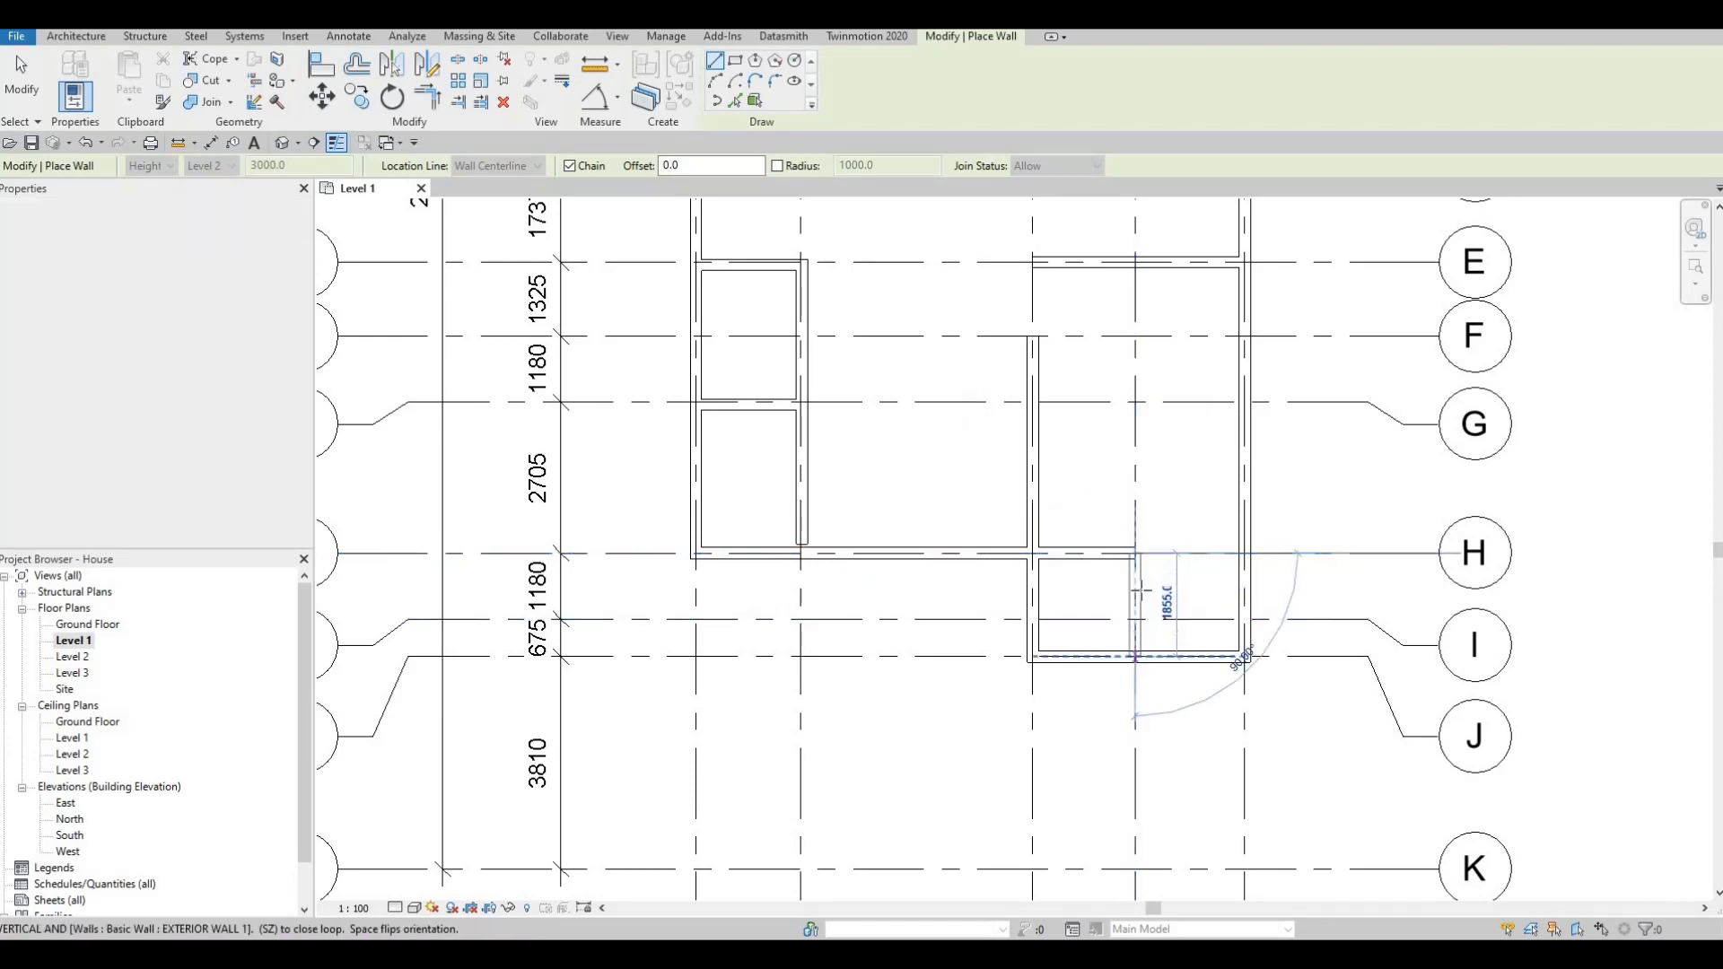
key("Escape")
scroll(1107, 589, "down", 3)
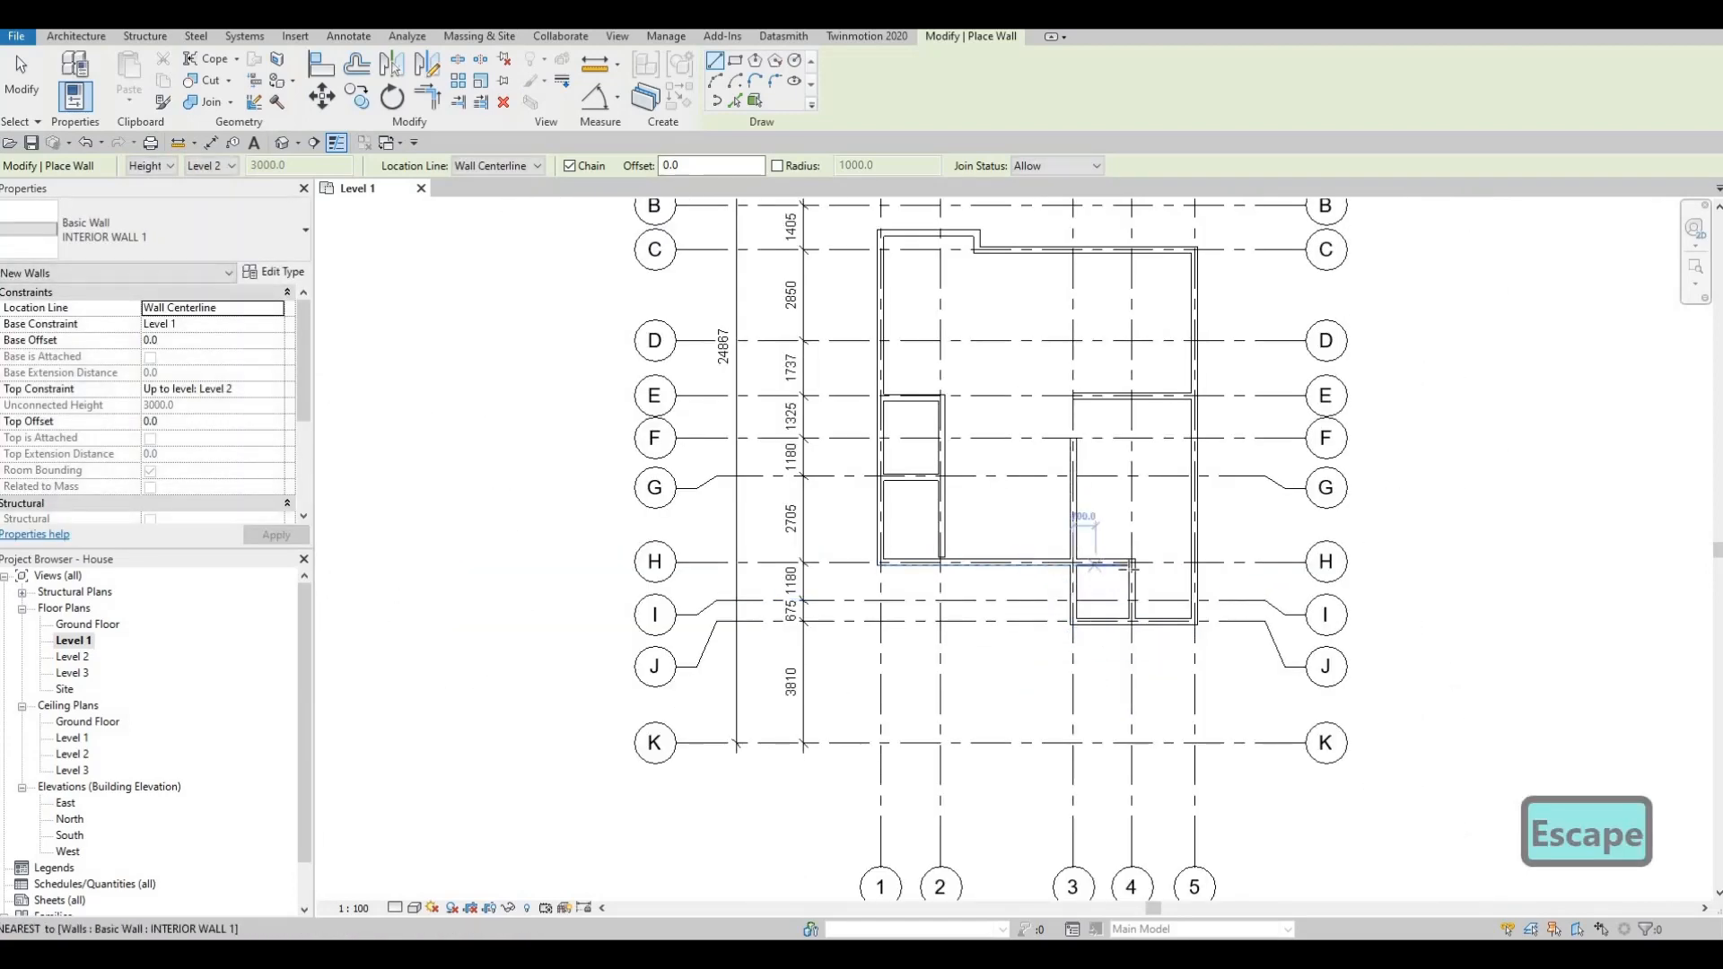
left_click(1132, 566)
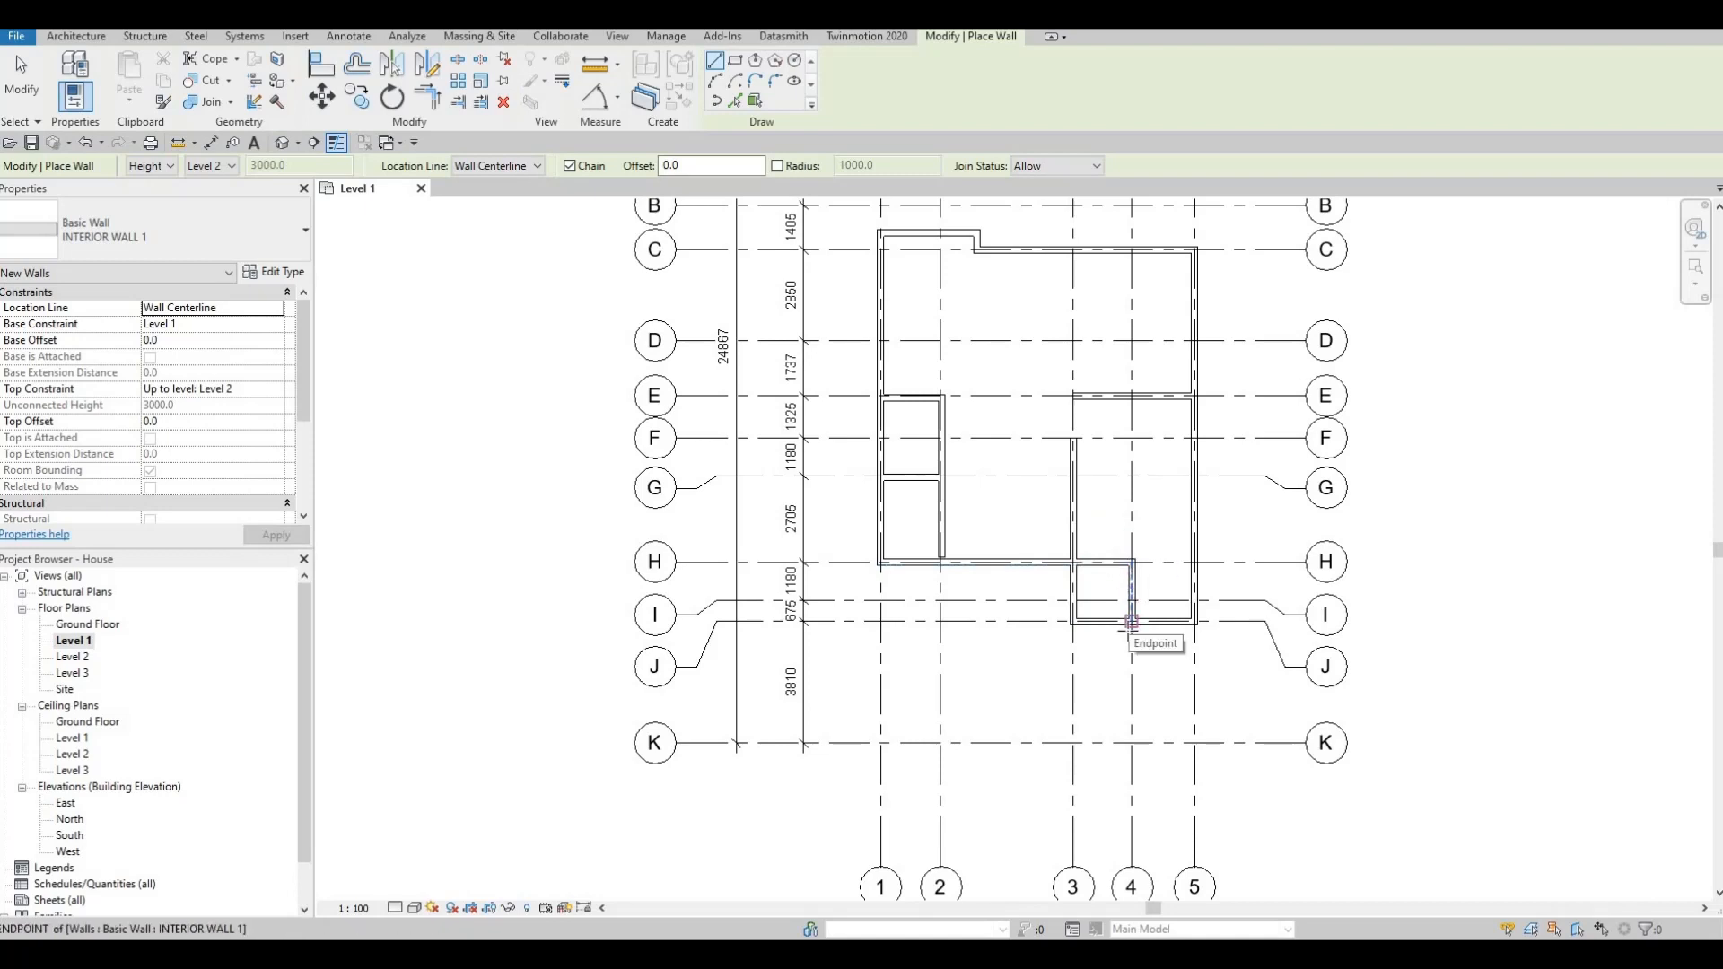
left_click(1130, 622)
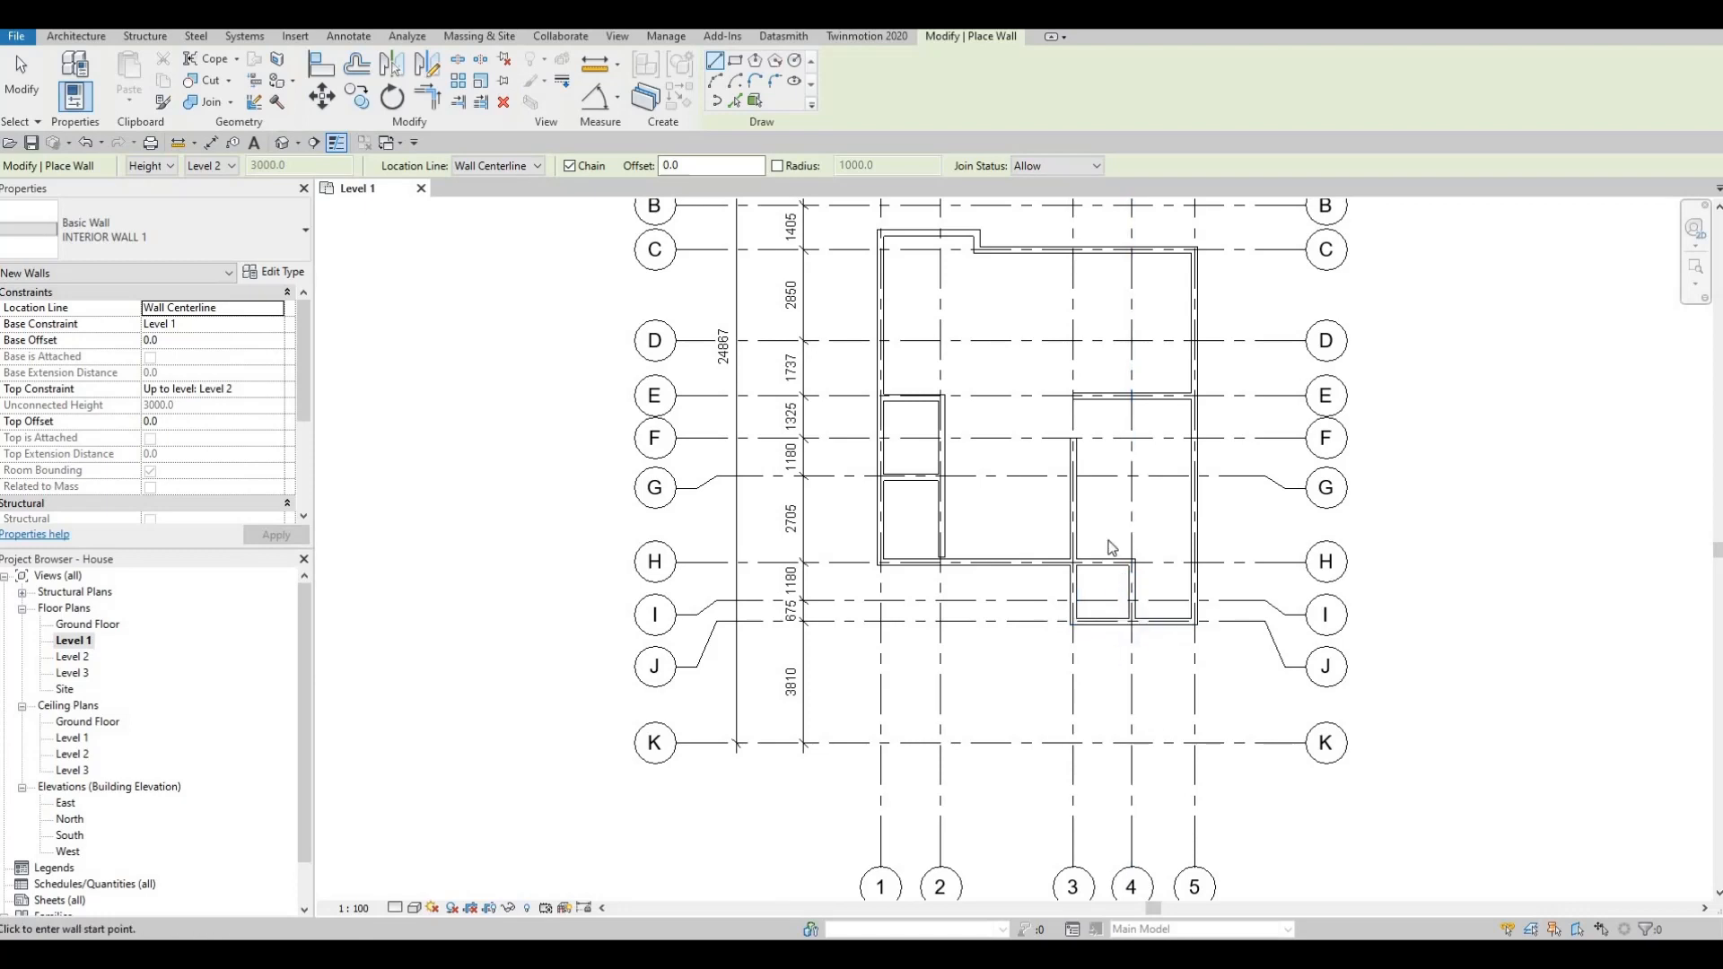
key("Escape")
middle_click_drag(1080, 521, 1043, 632)
middle_click_drag(932, 540, 945, 585)
scroll(1174, 646, "up", 5)
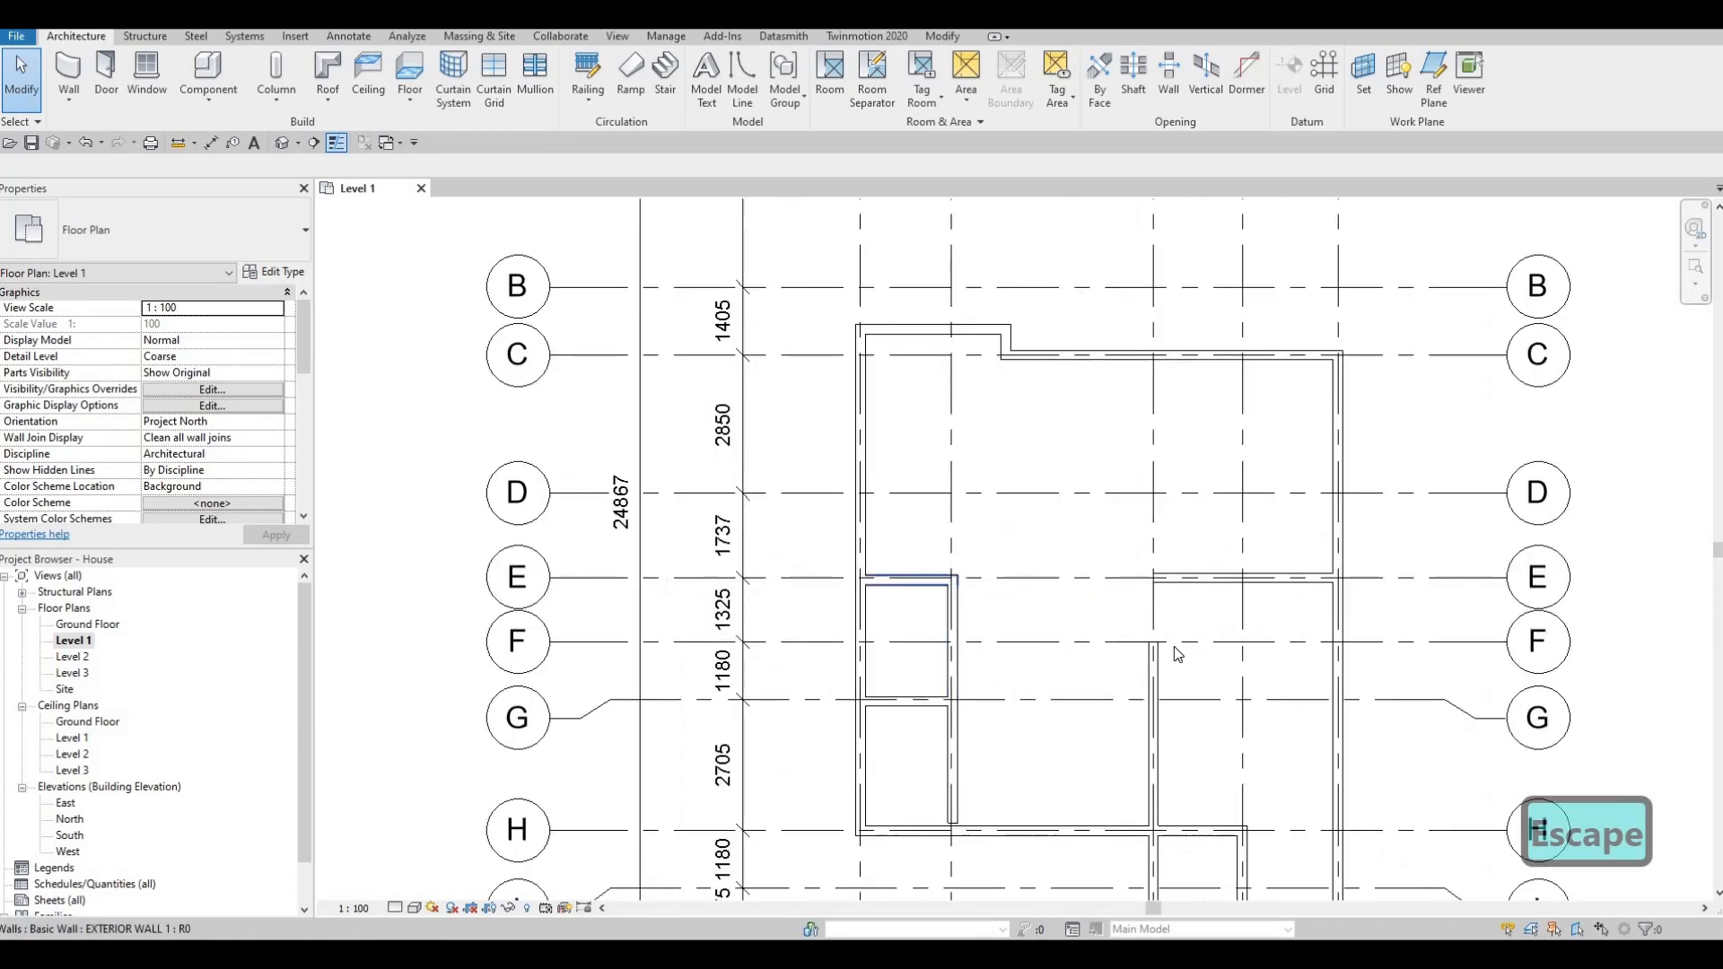
key("Escape")
left_click(1216, 689)
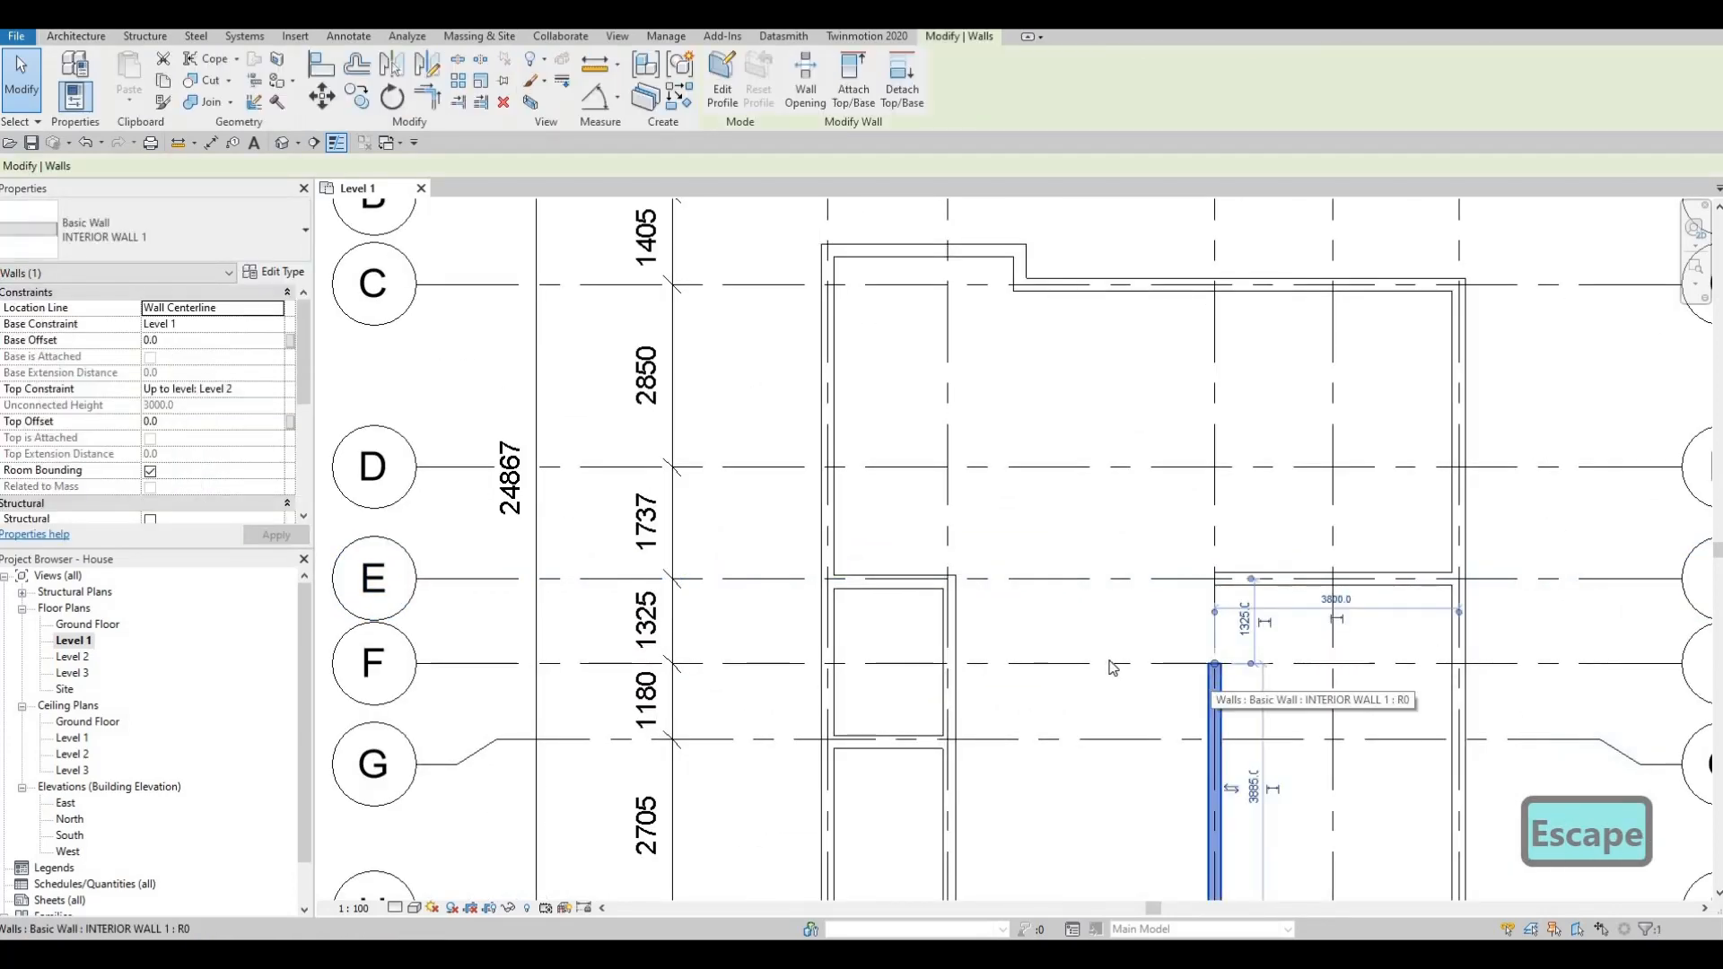
key("Escape")
scroll(1059, 620, "down", 2)
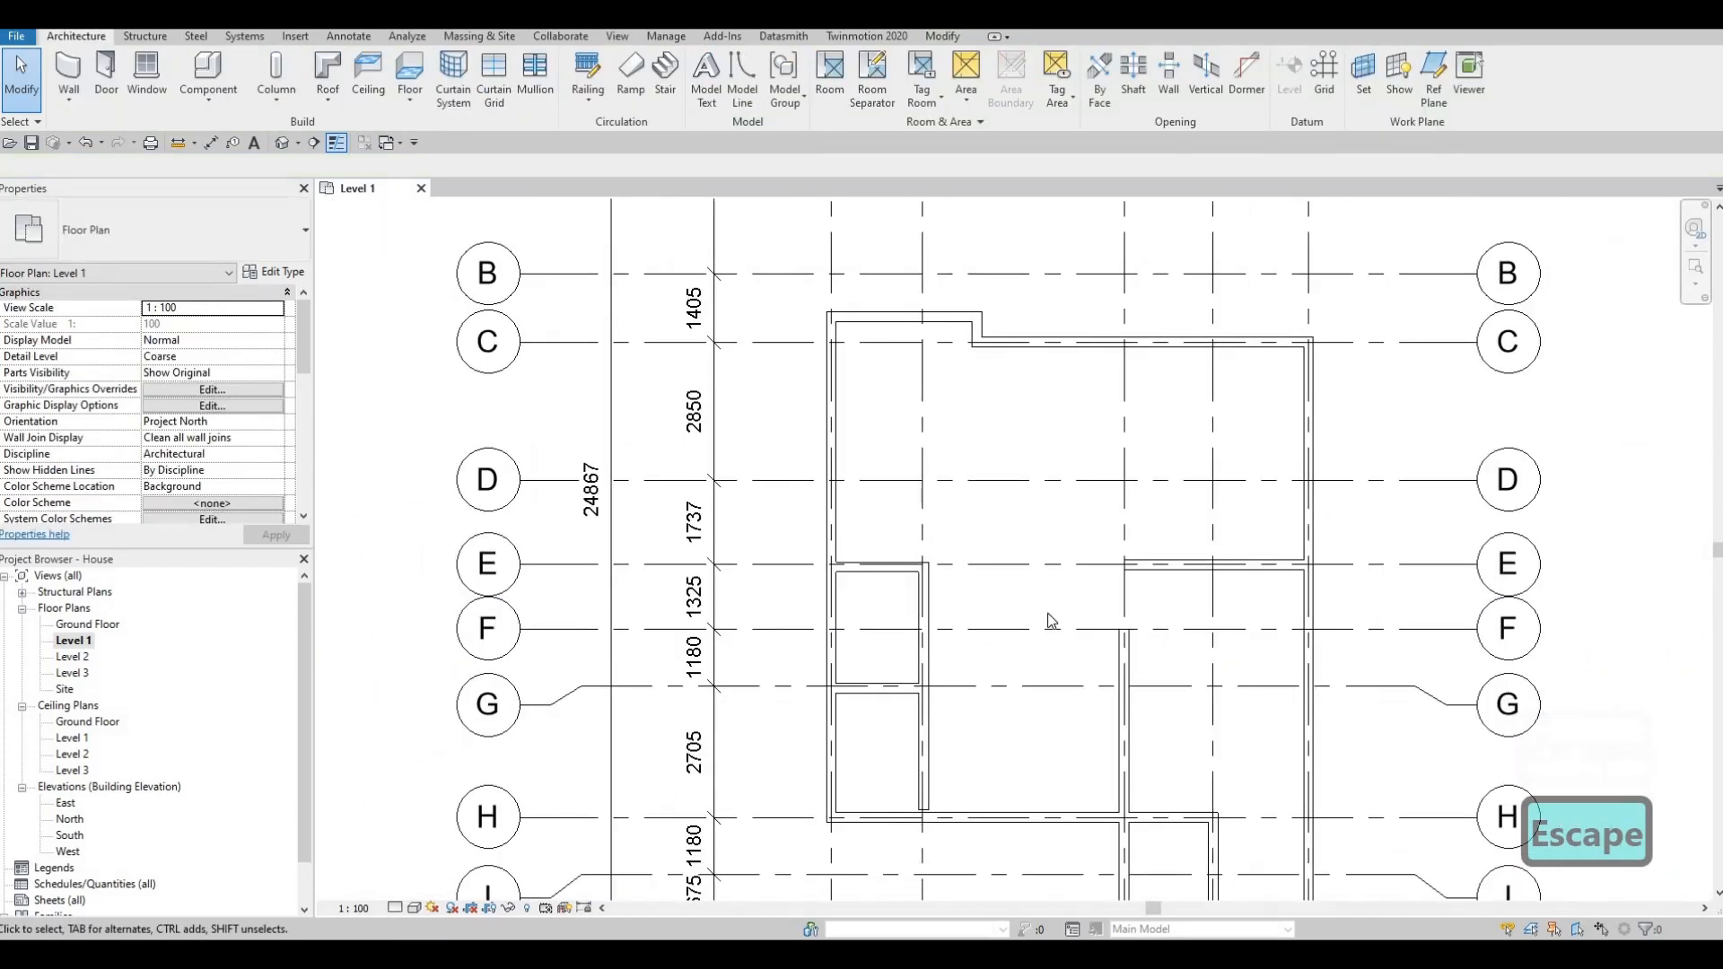
middle_click_drag(1054, 596, 1051, 621)
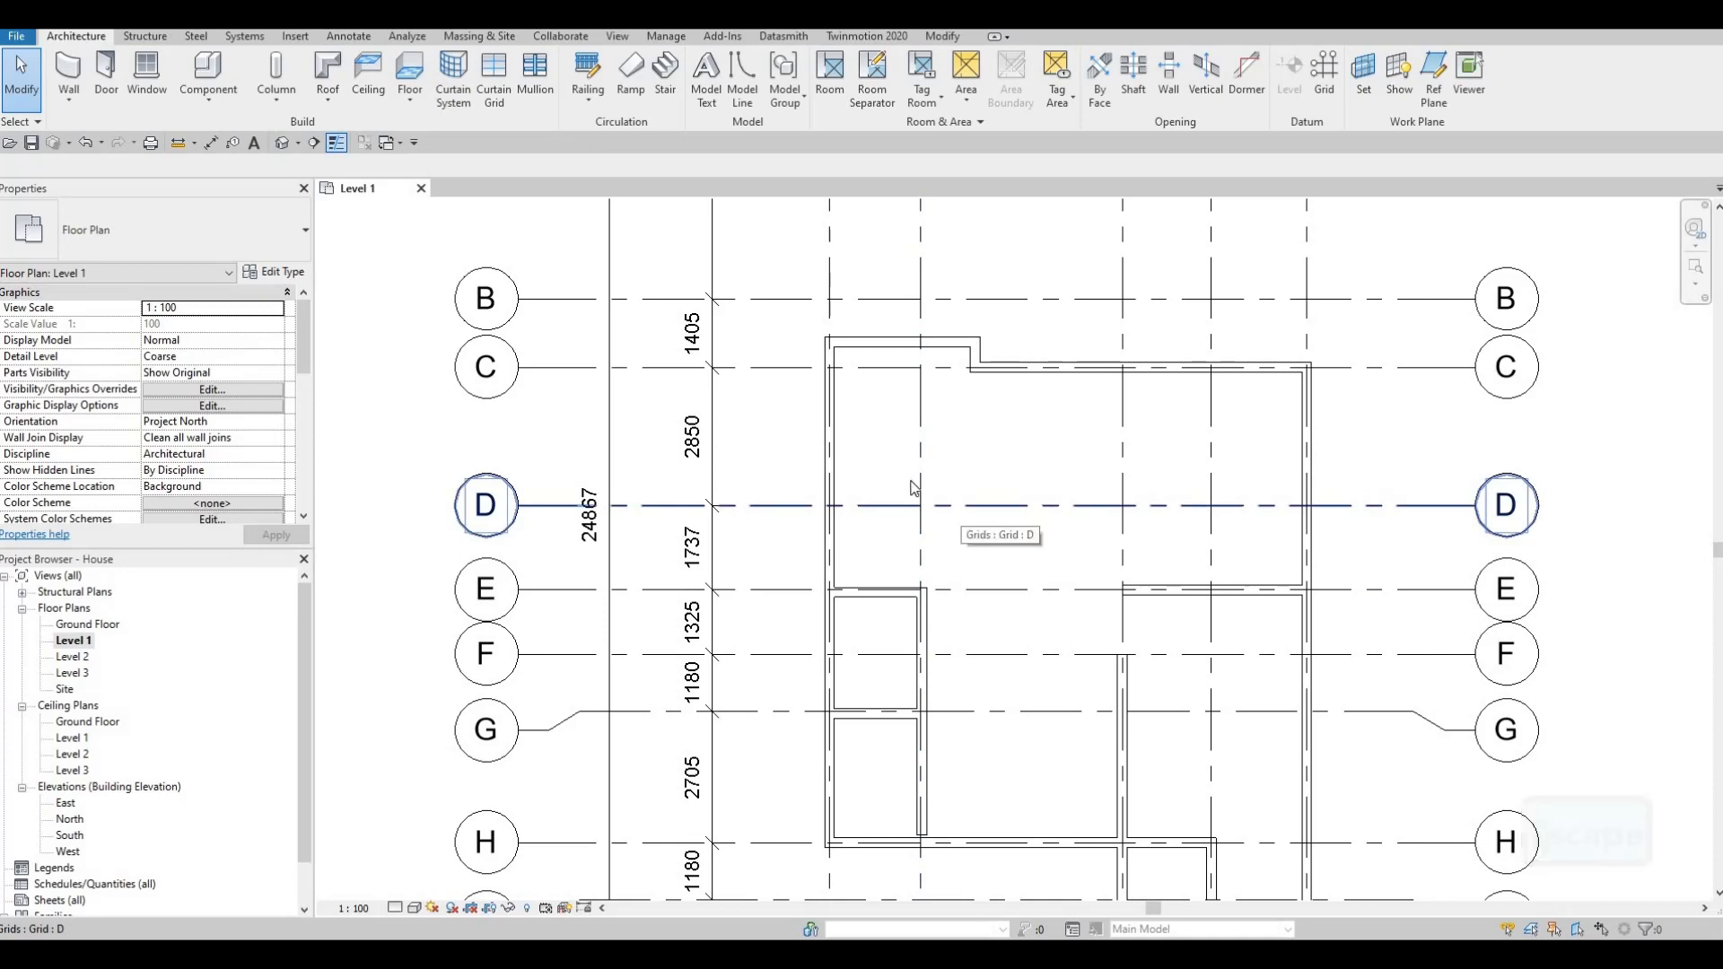
Start a floor on Level 1 and duplicate the Generic Floor - 400mm type as FLOOR 1
left_click(411, 70)
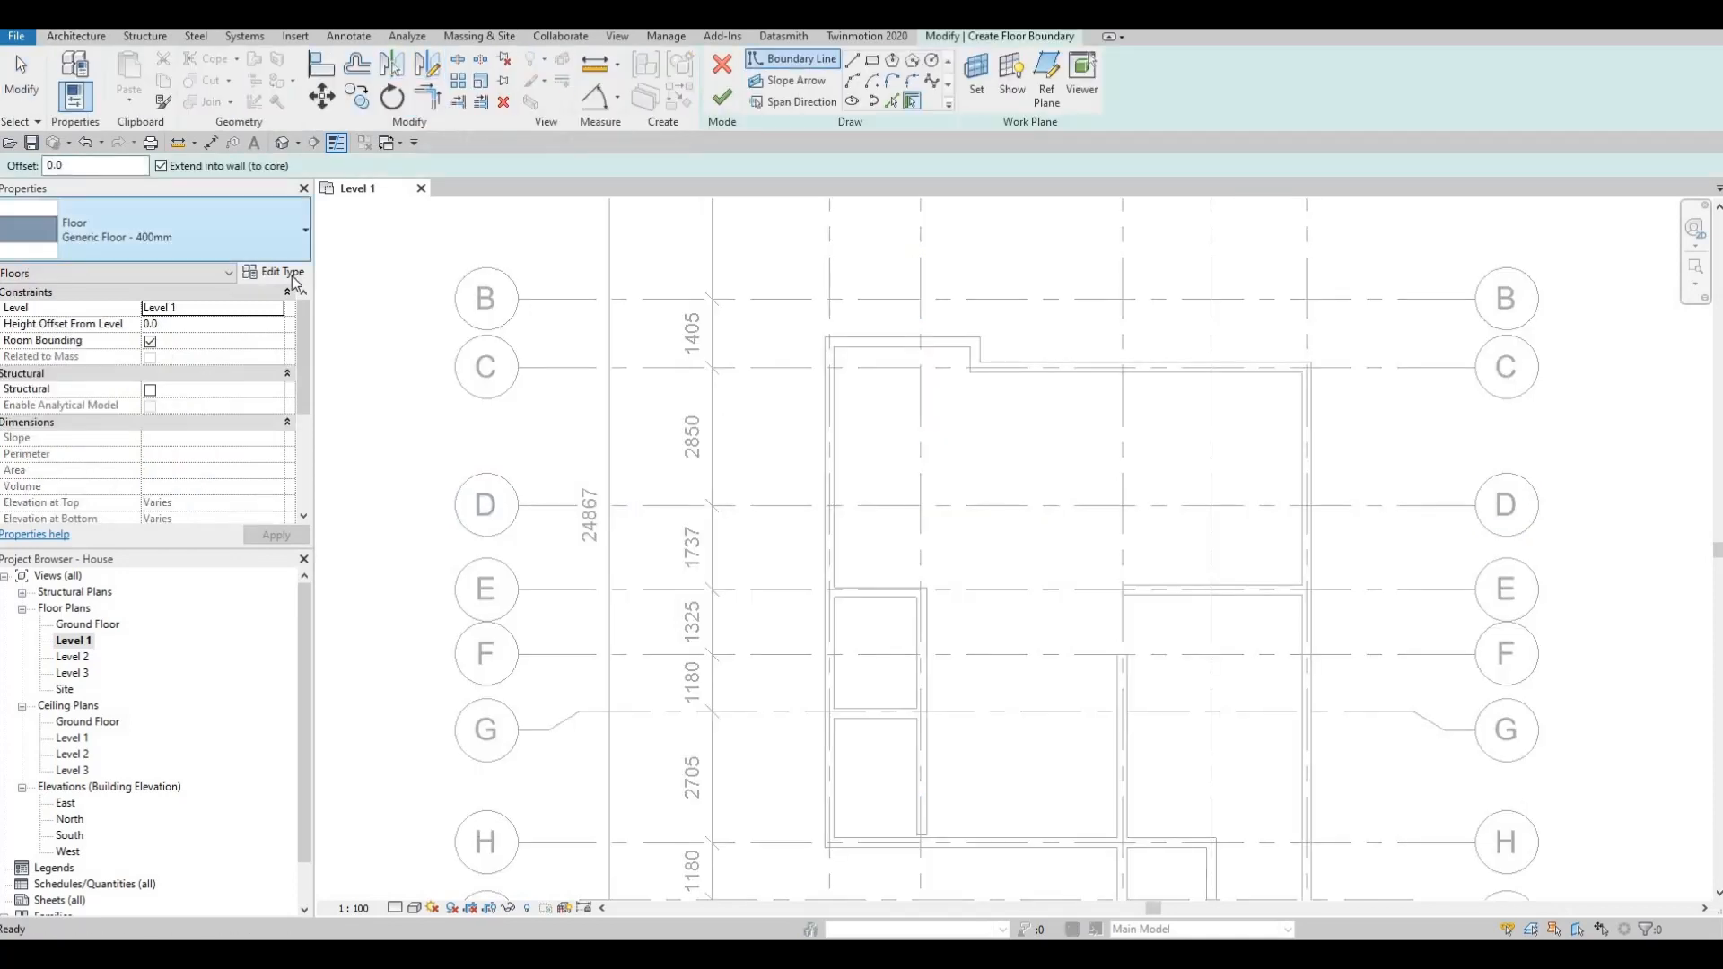
left_click(273, 271)
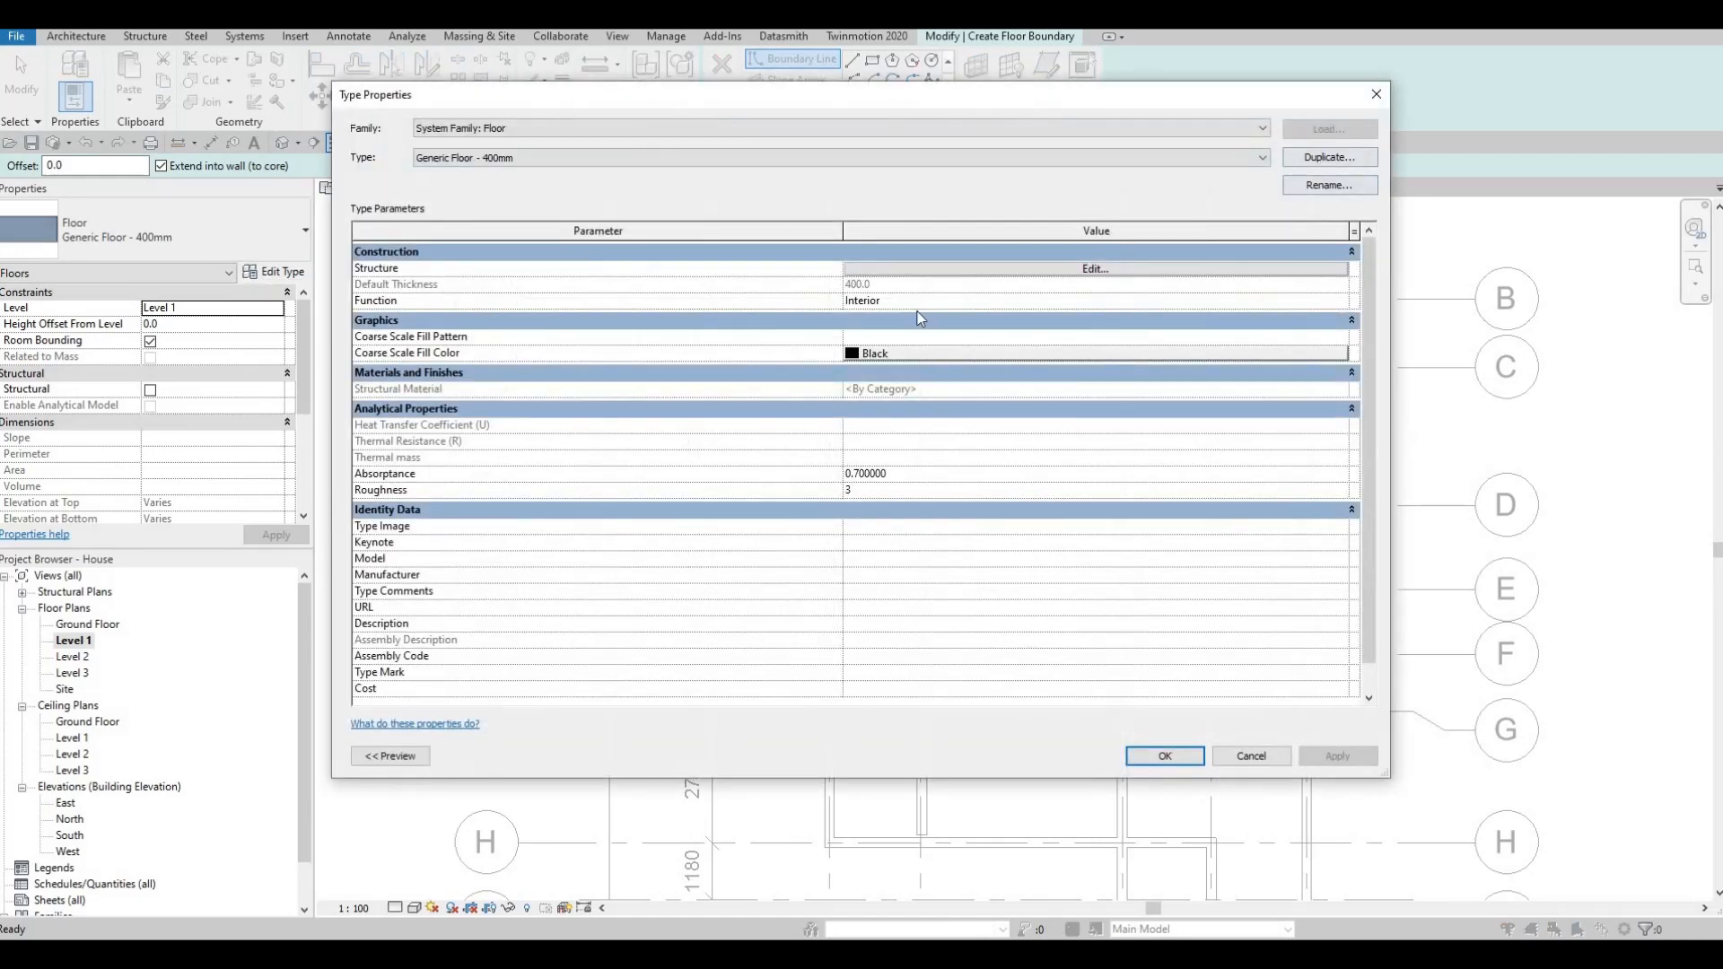
left_click(1329, 157)
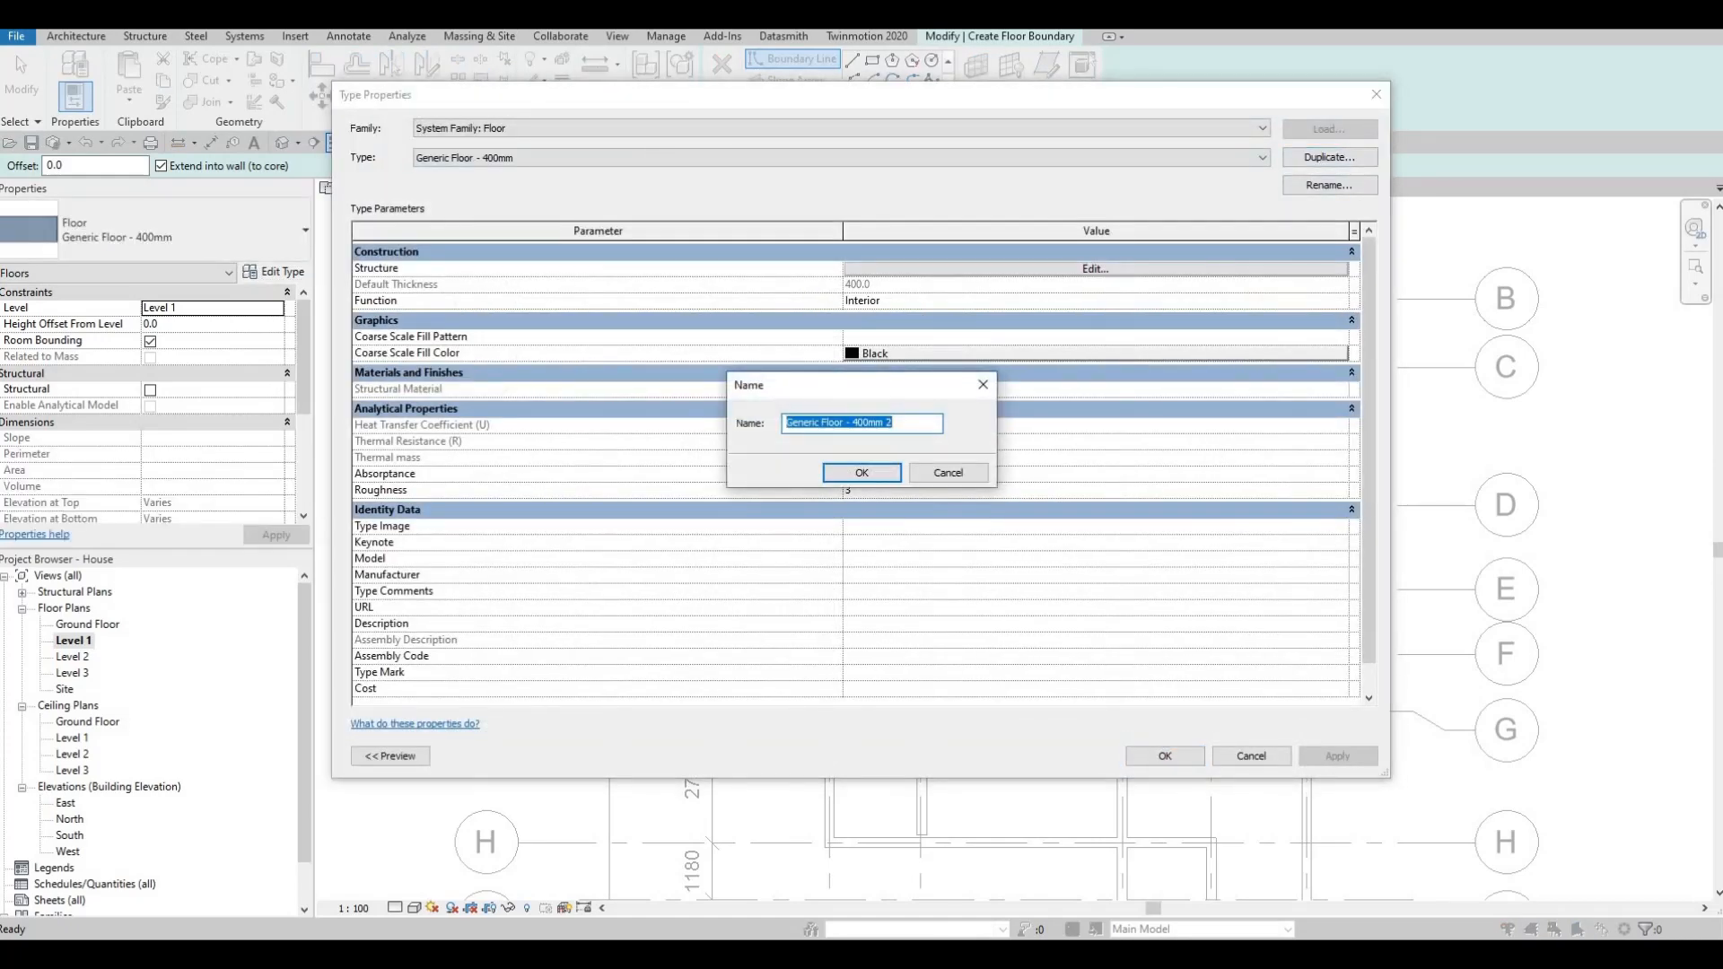
type("FLOOR 1")
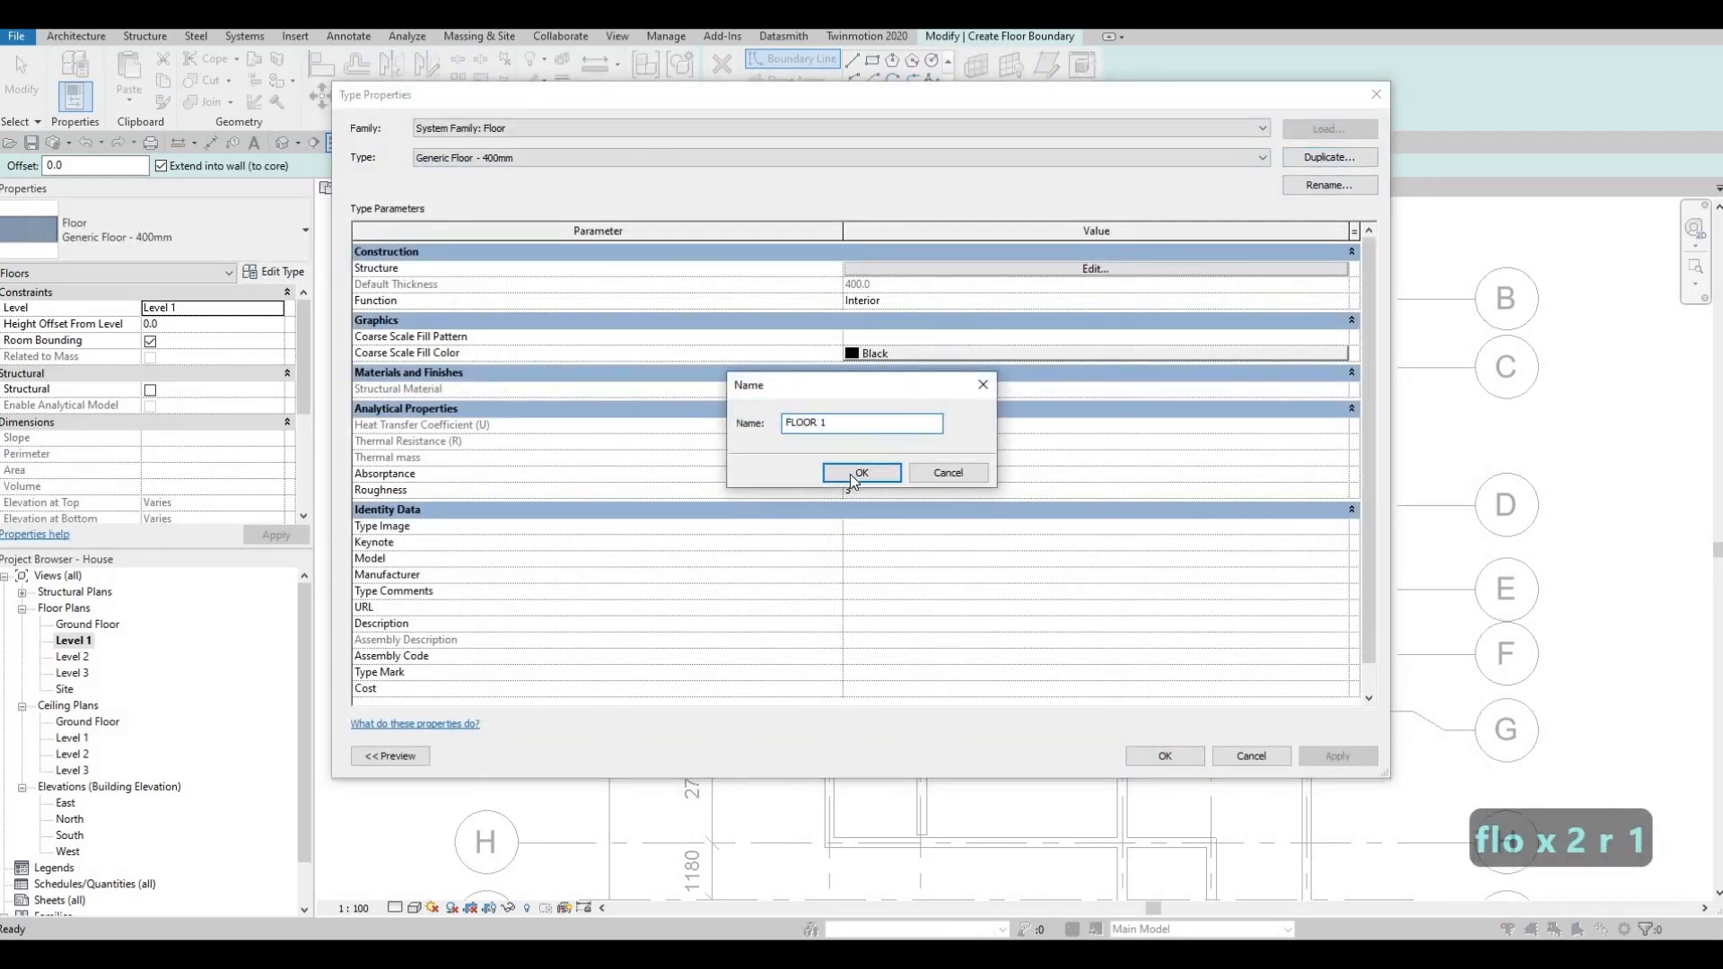
left_click(857, 473)
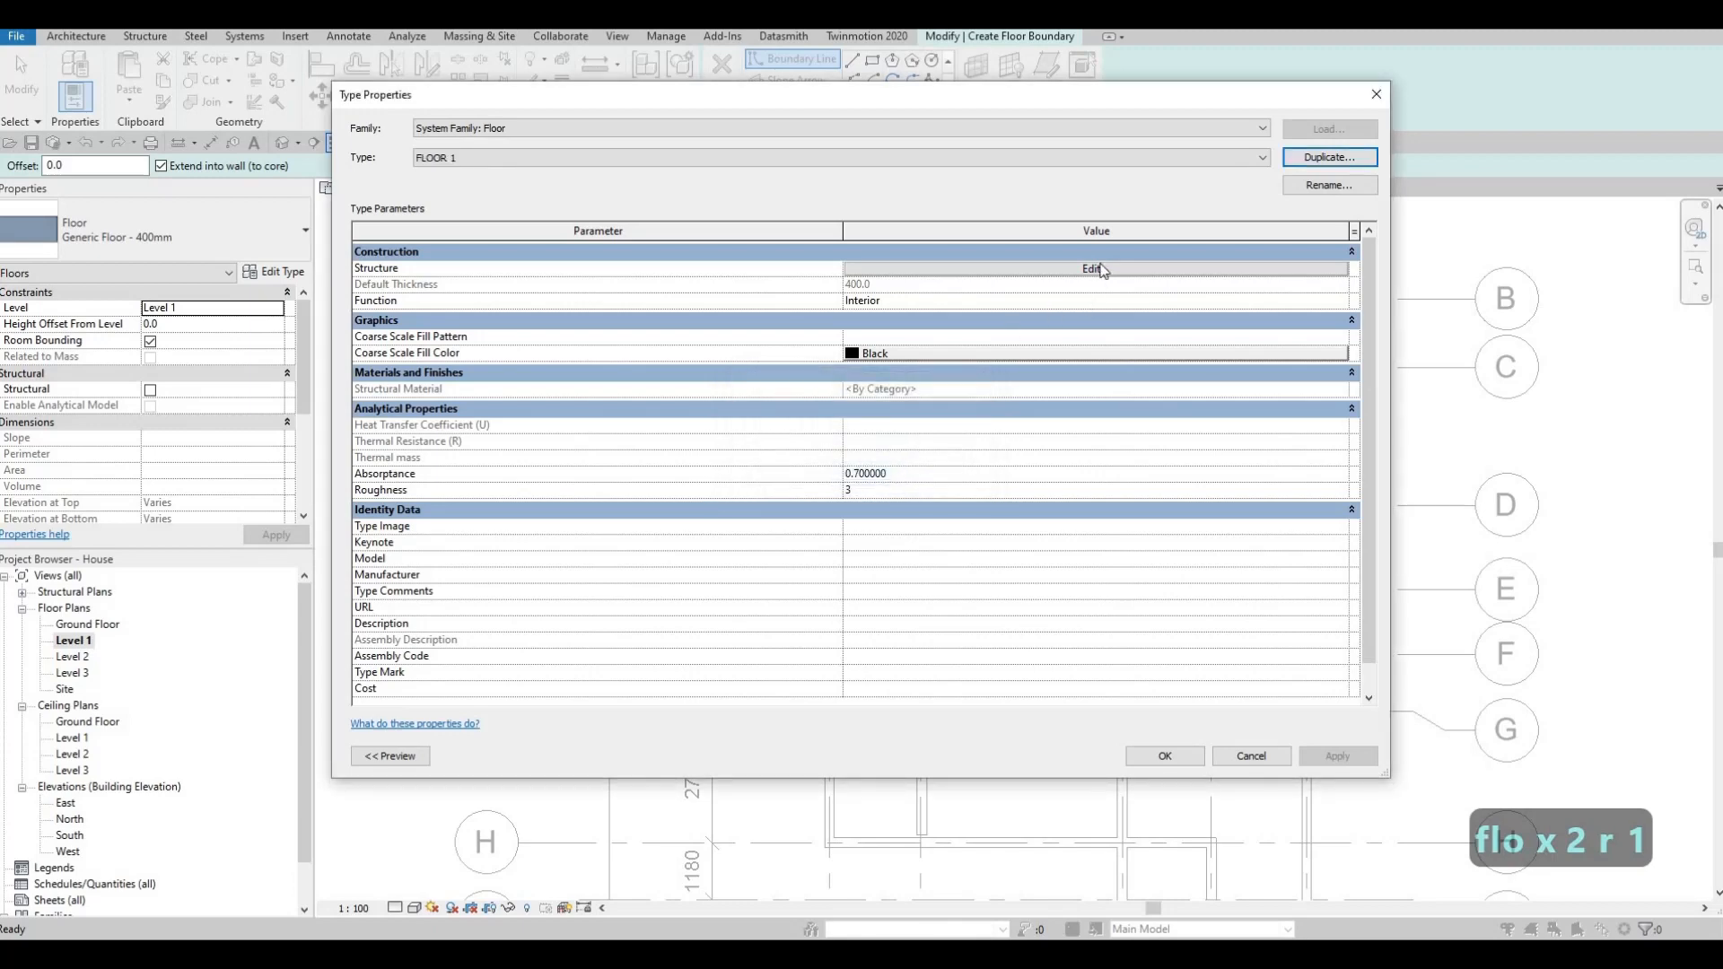
Set the thickness of the structure layer in the FLOOR 1 type to 200 mm
left_click(1096, 270)
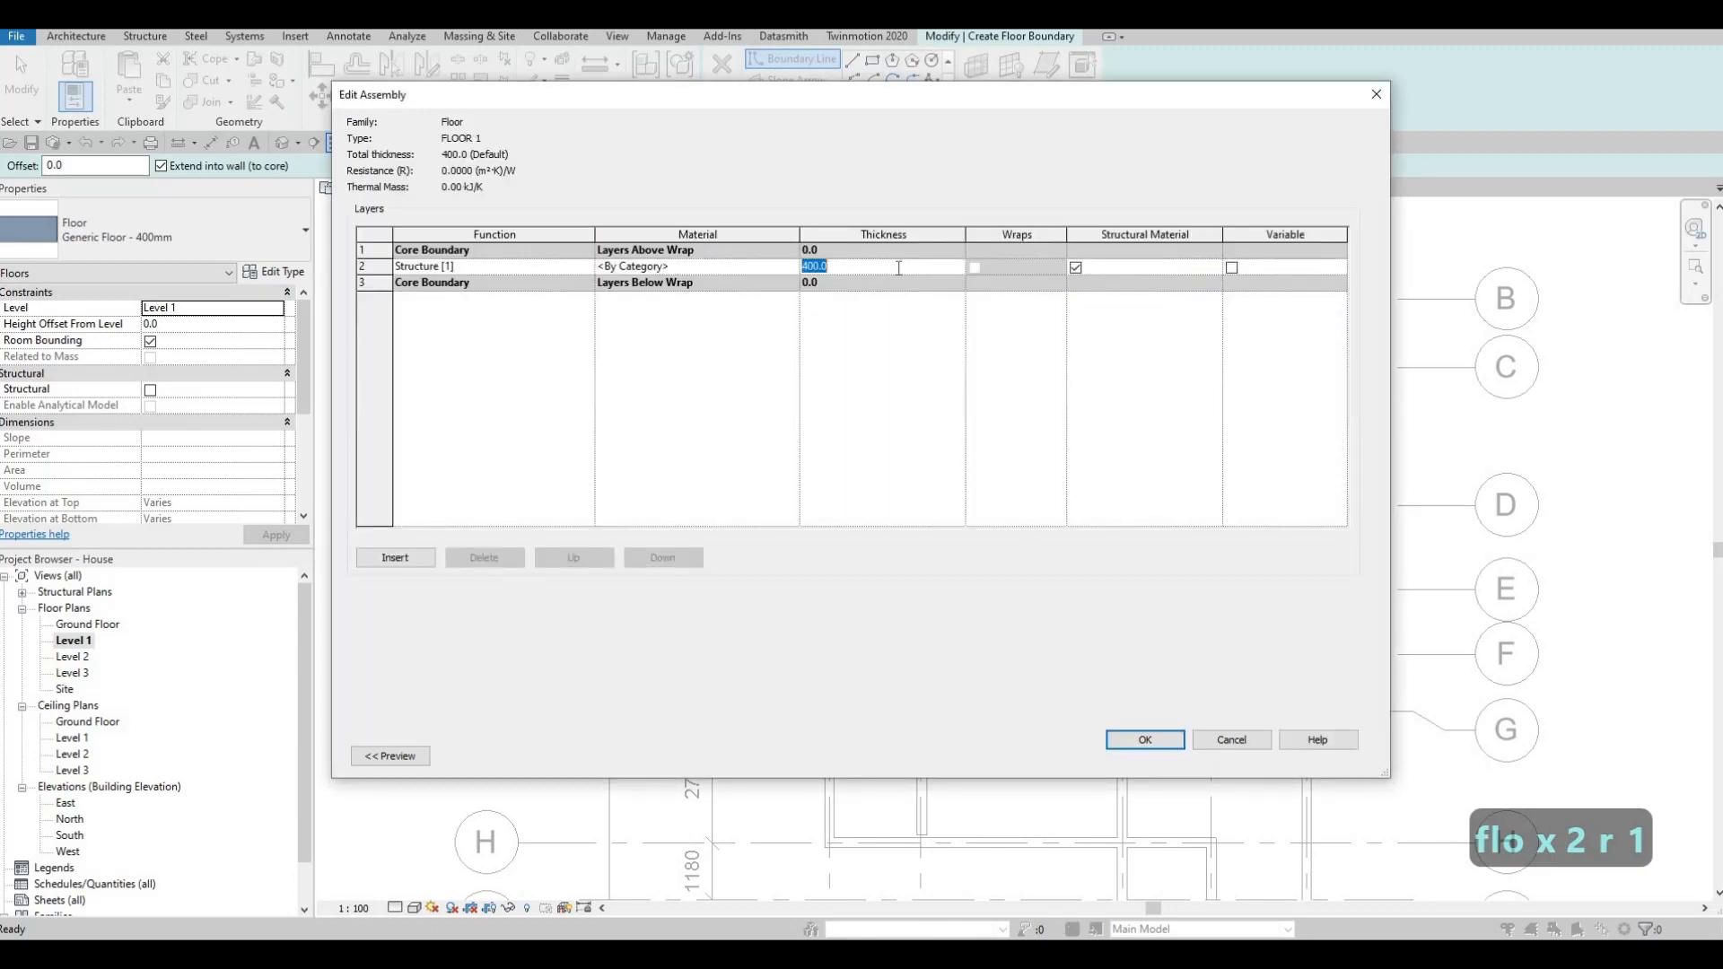
type("200")
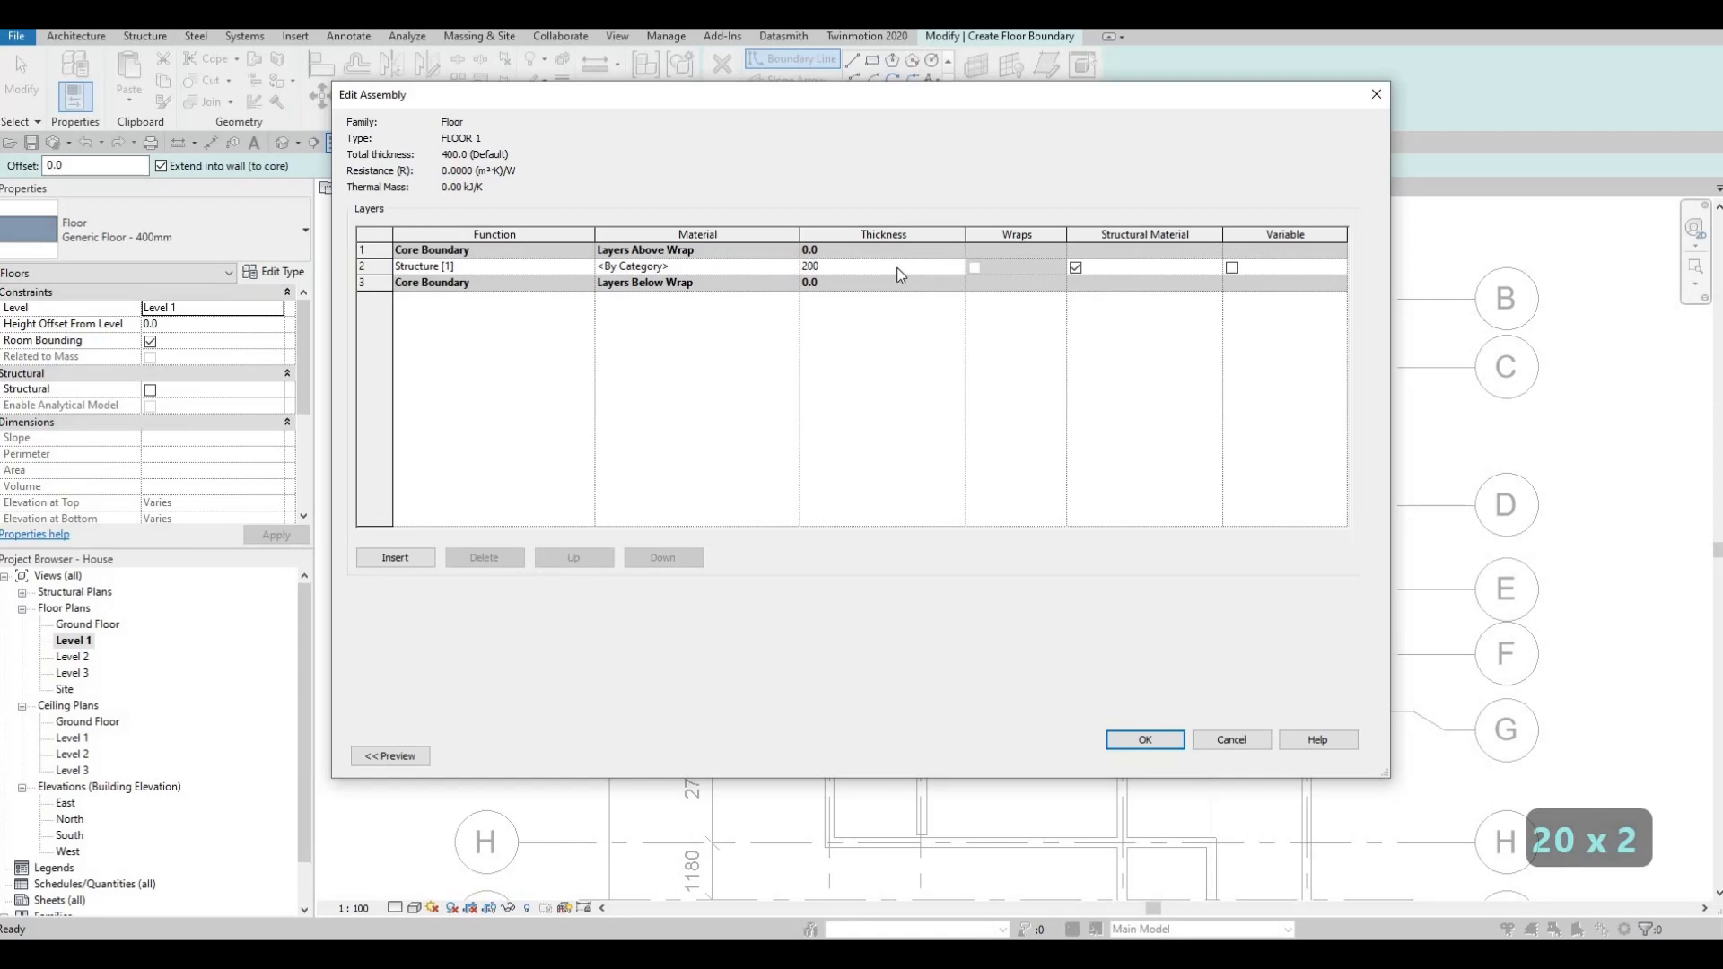
key("Return")
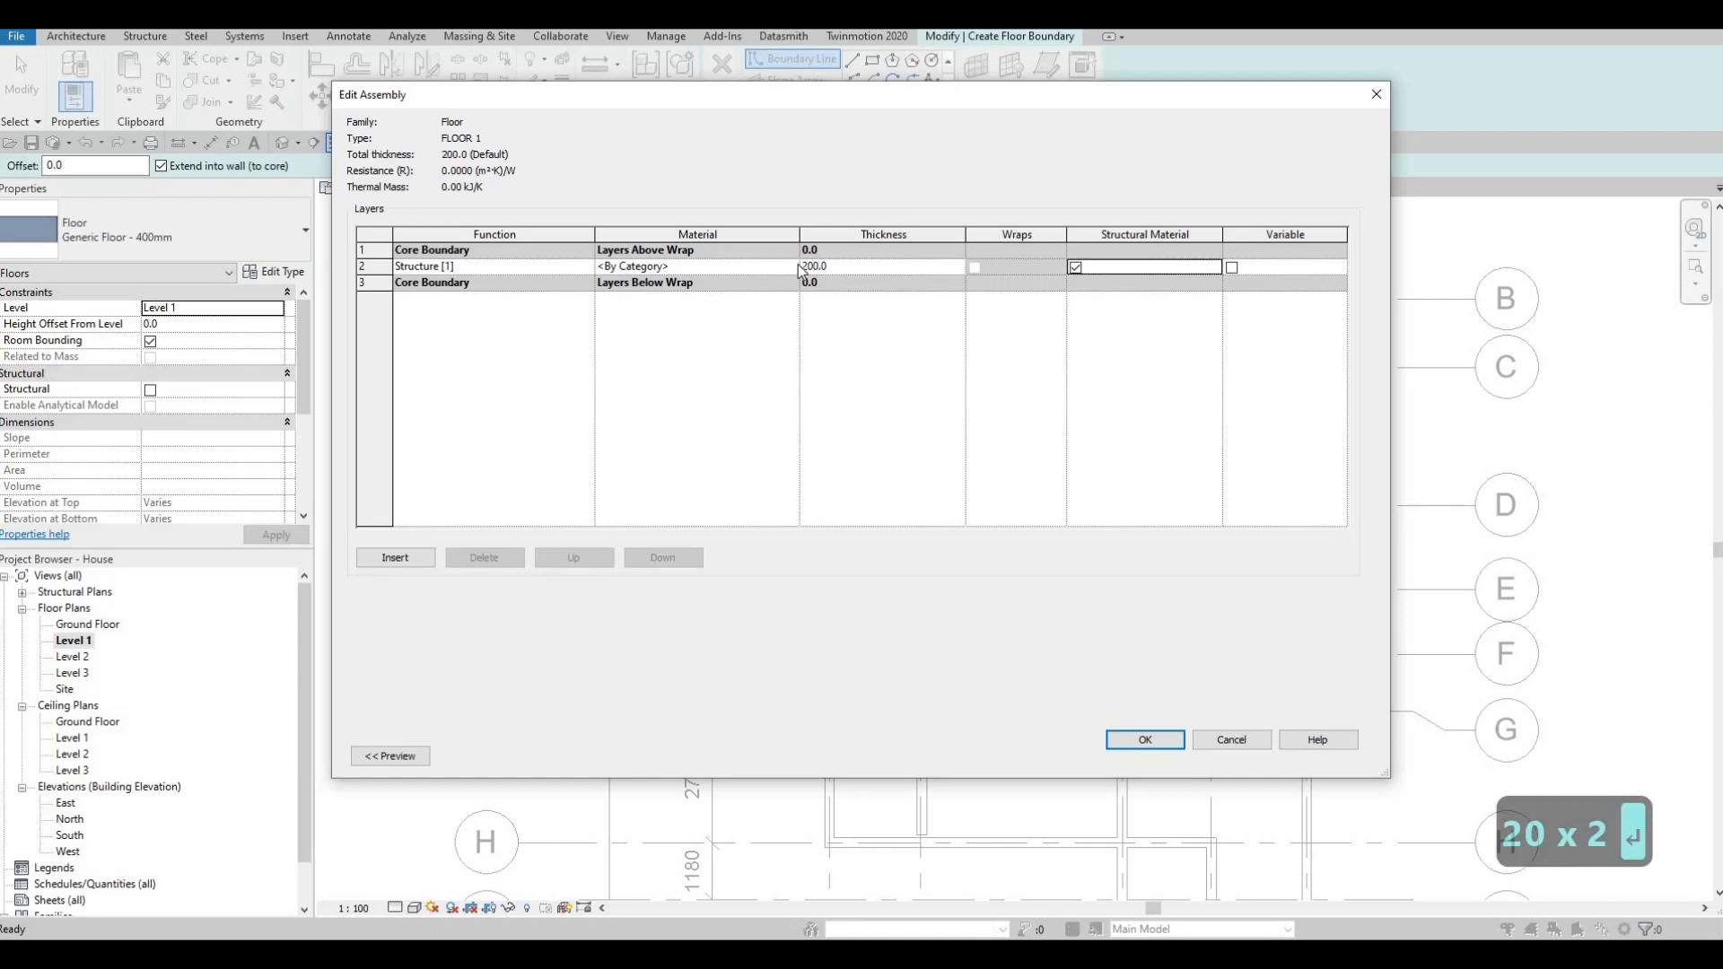
Assign the Granite, Cut, Polished material from the AEC Stone library to the structure layer and accept the FLOOR 1 type
left_click(794, 266)
left_click(791, 267)
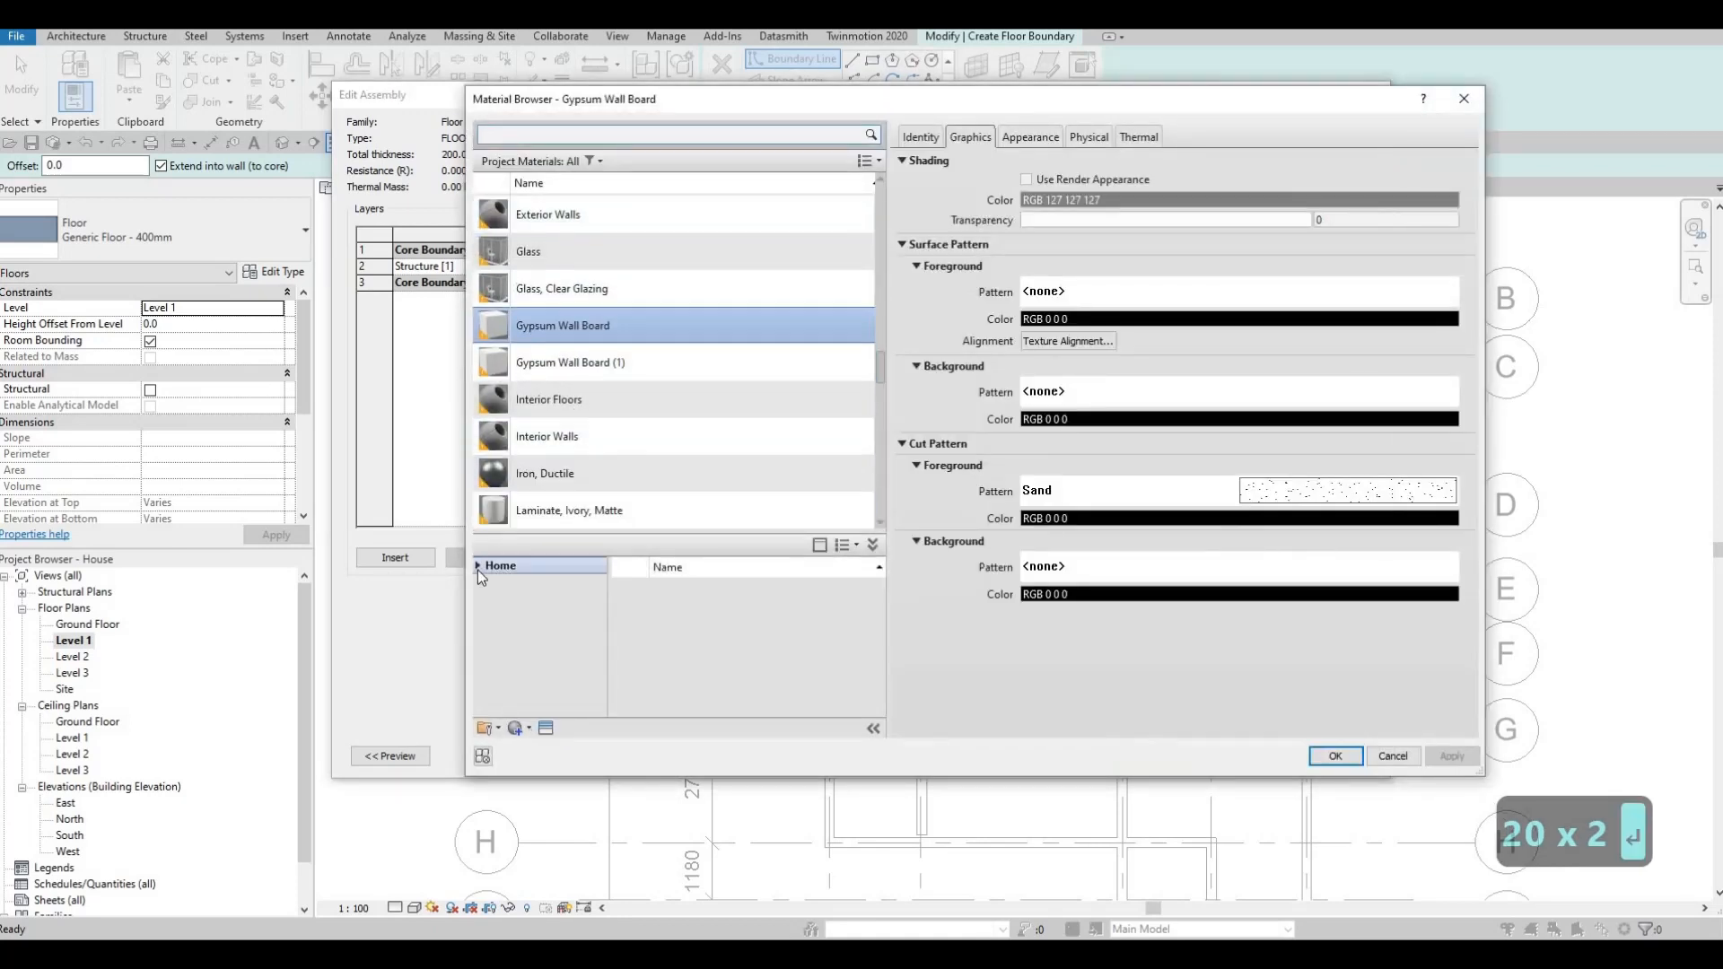
left_click(491, 599)
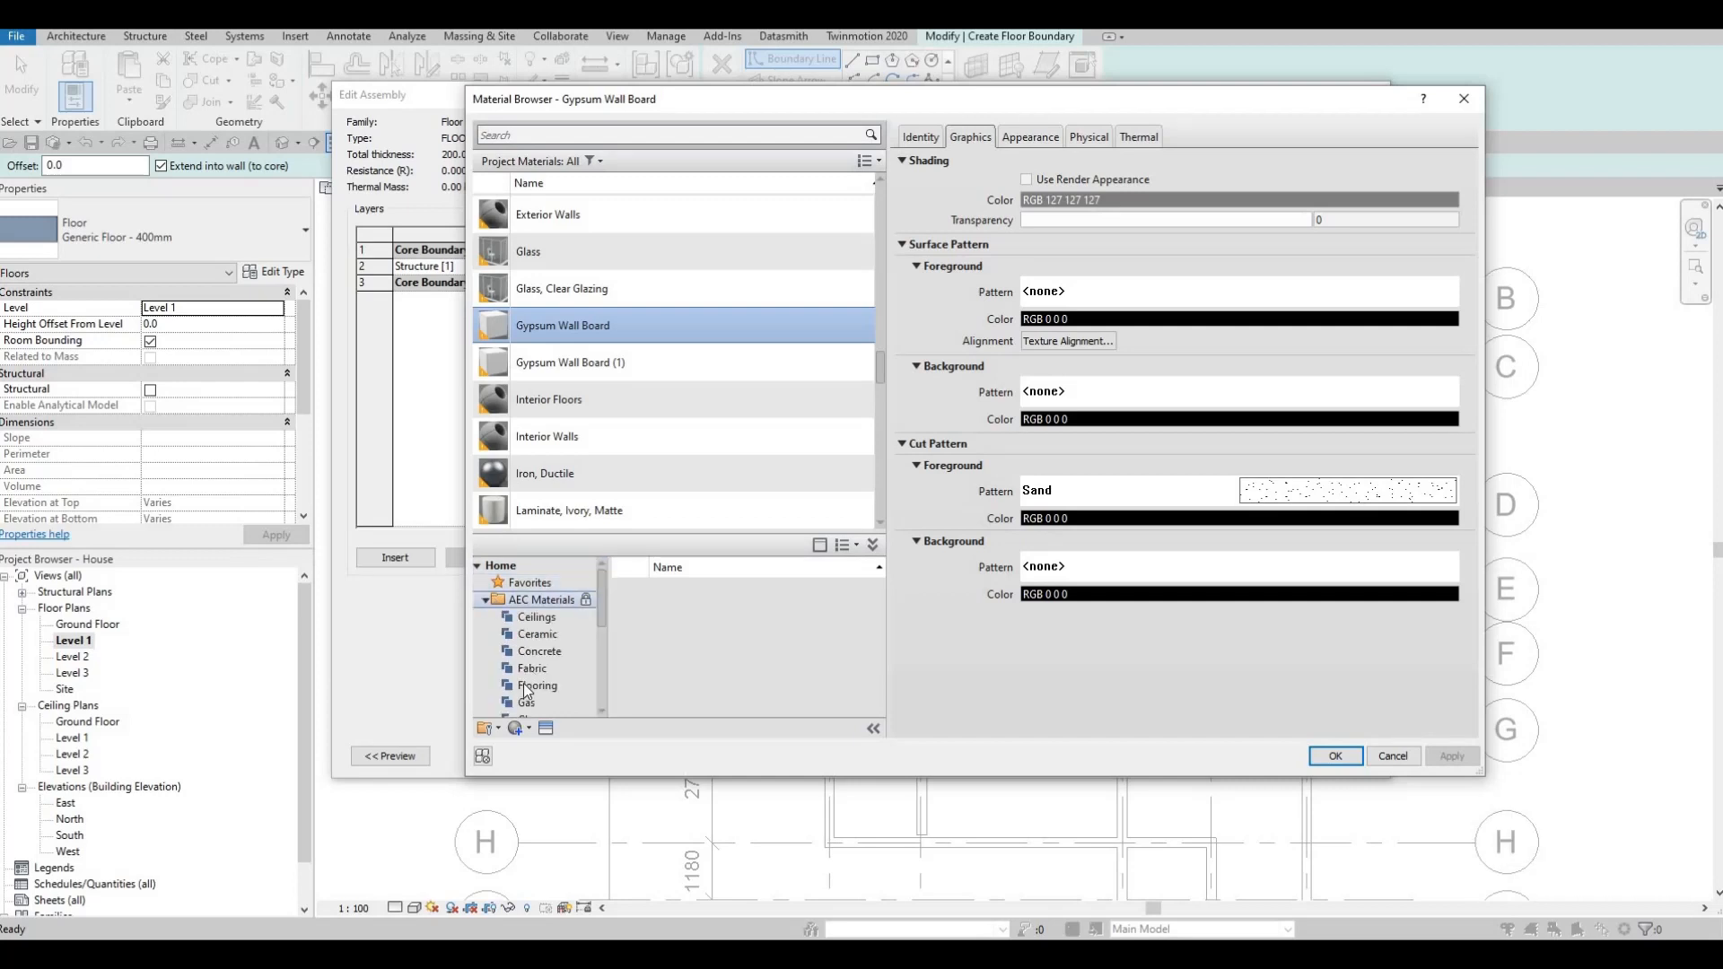
scroll(527, 676, "down", 5)
left_click(529, 671)
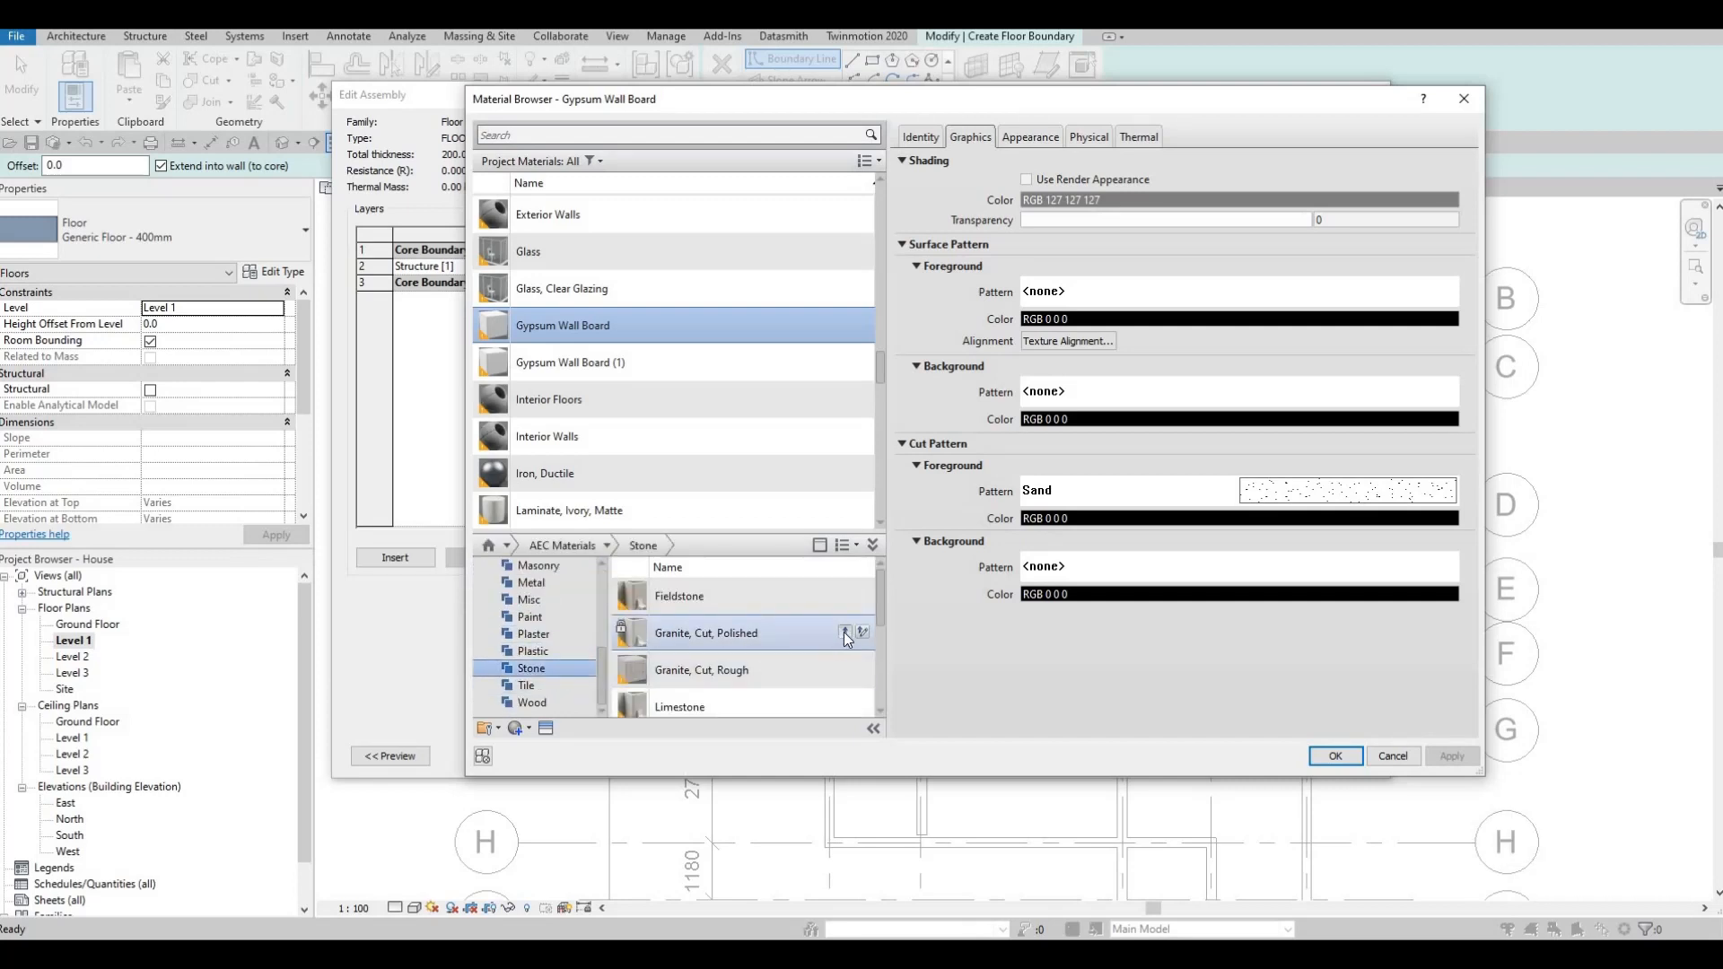
left_click(844, 631)
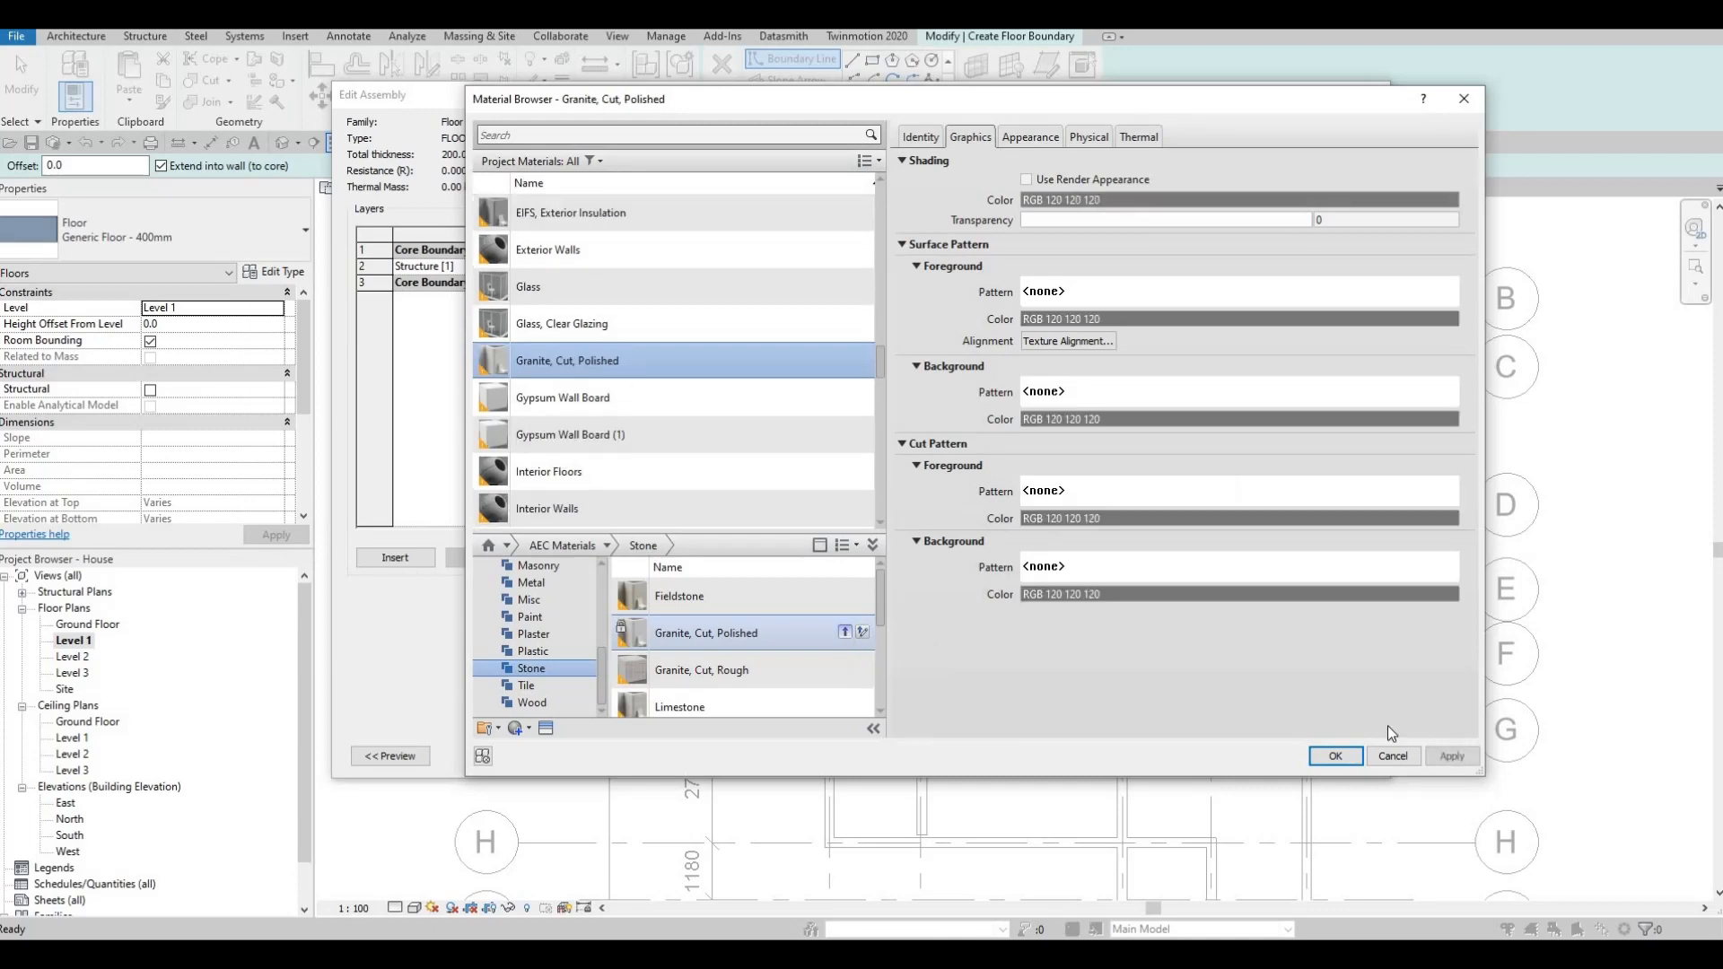
left_click(1449, 758)
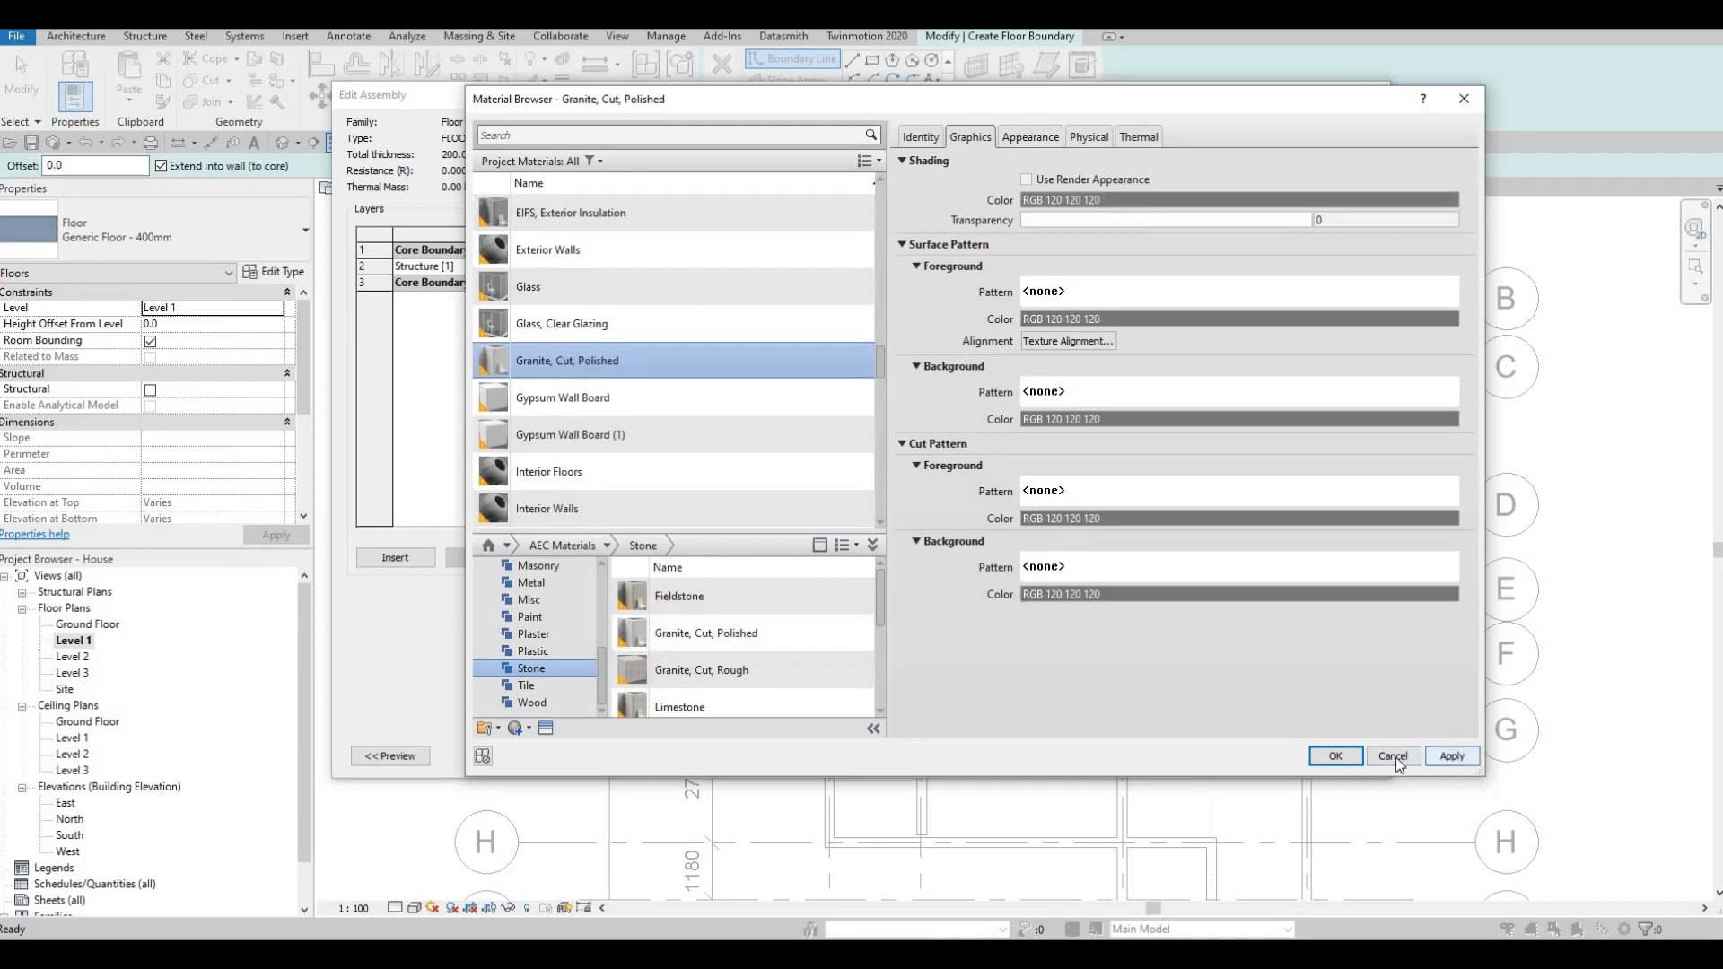
left_click(1337, 757)
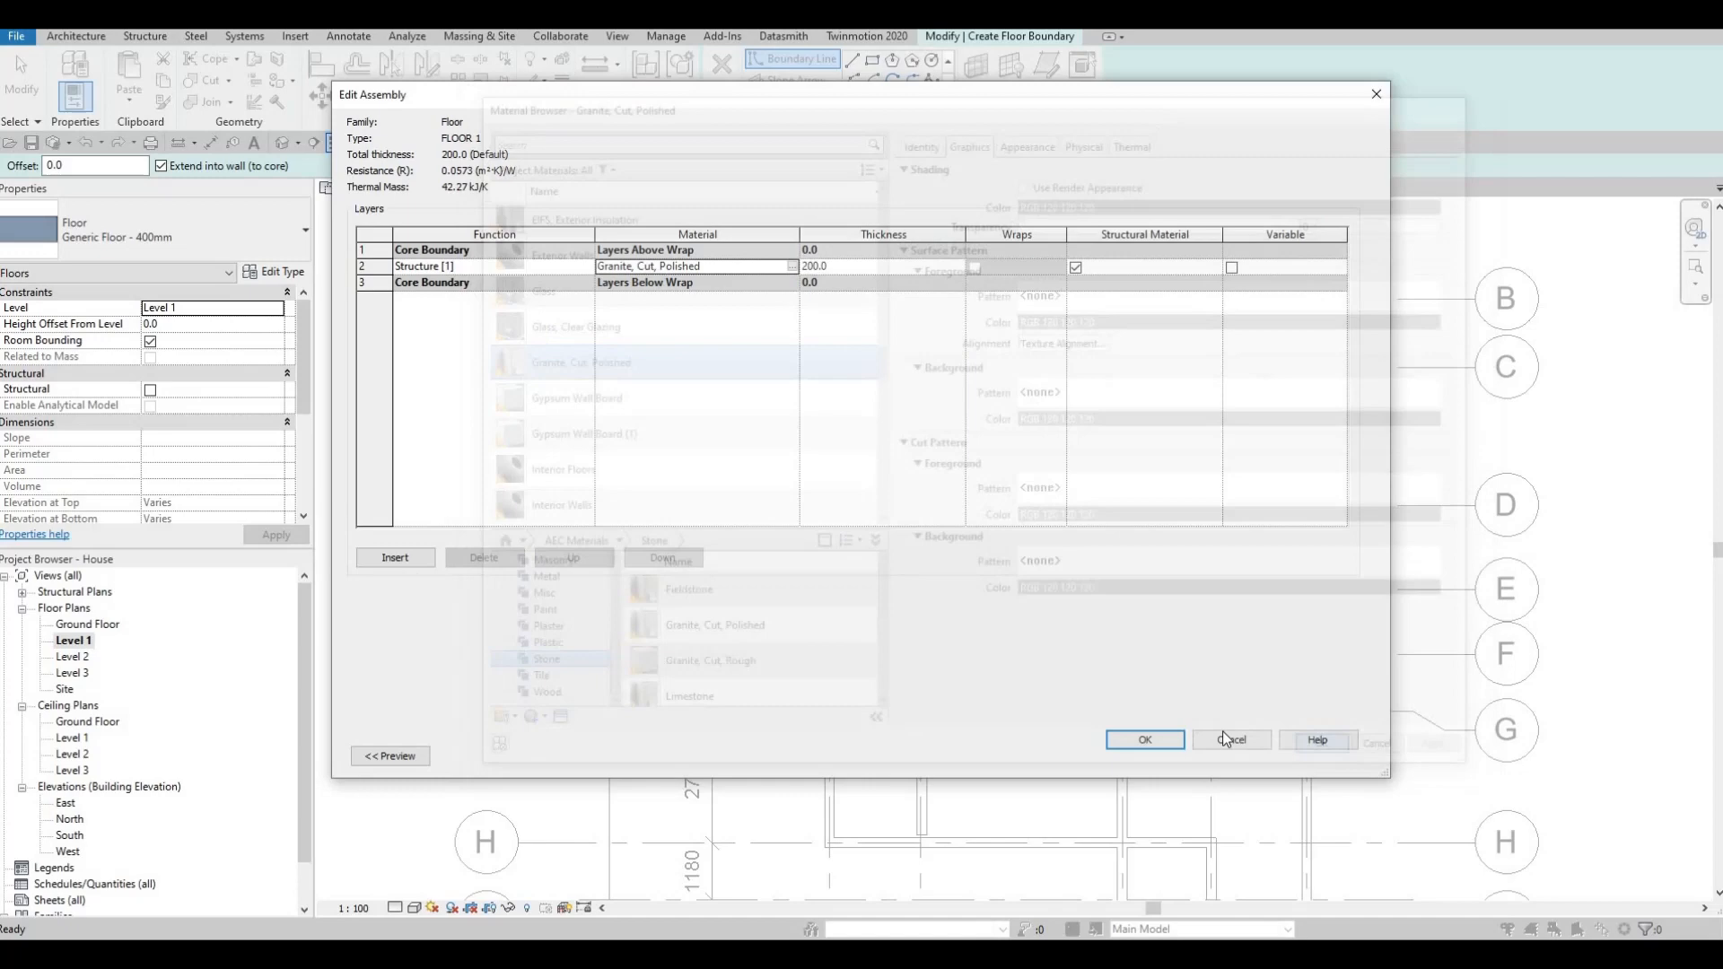
left_click(1156, 740)
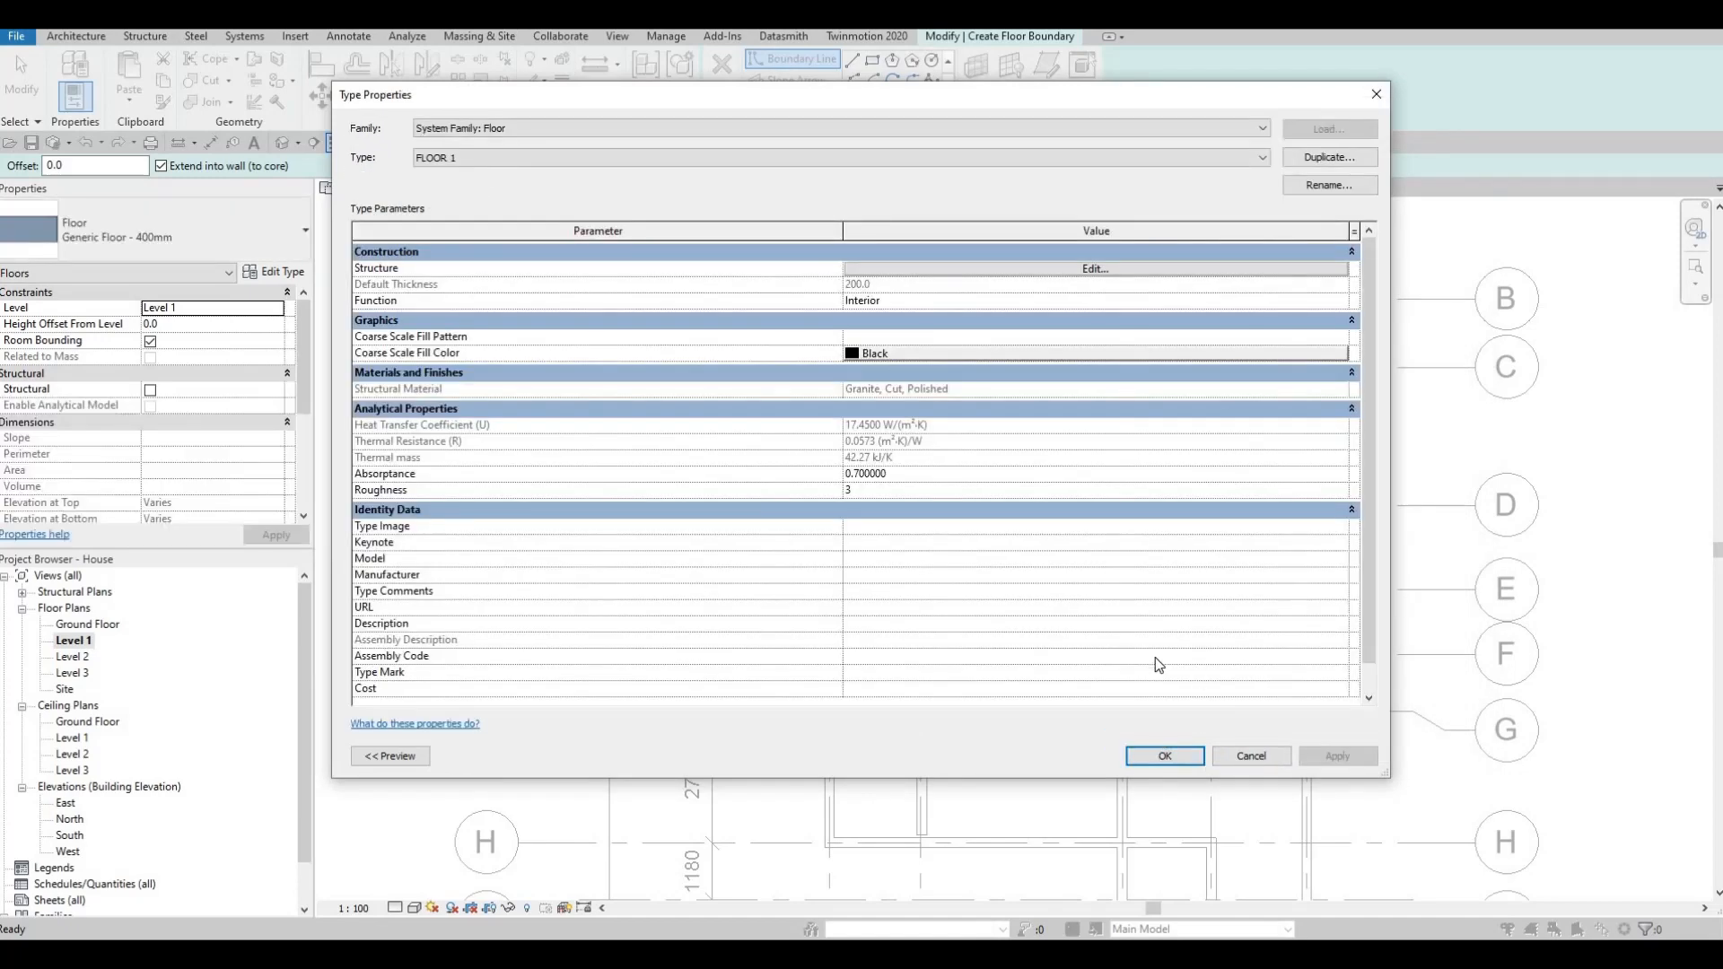
left_click(1156, 754)
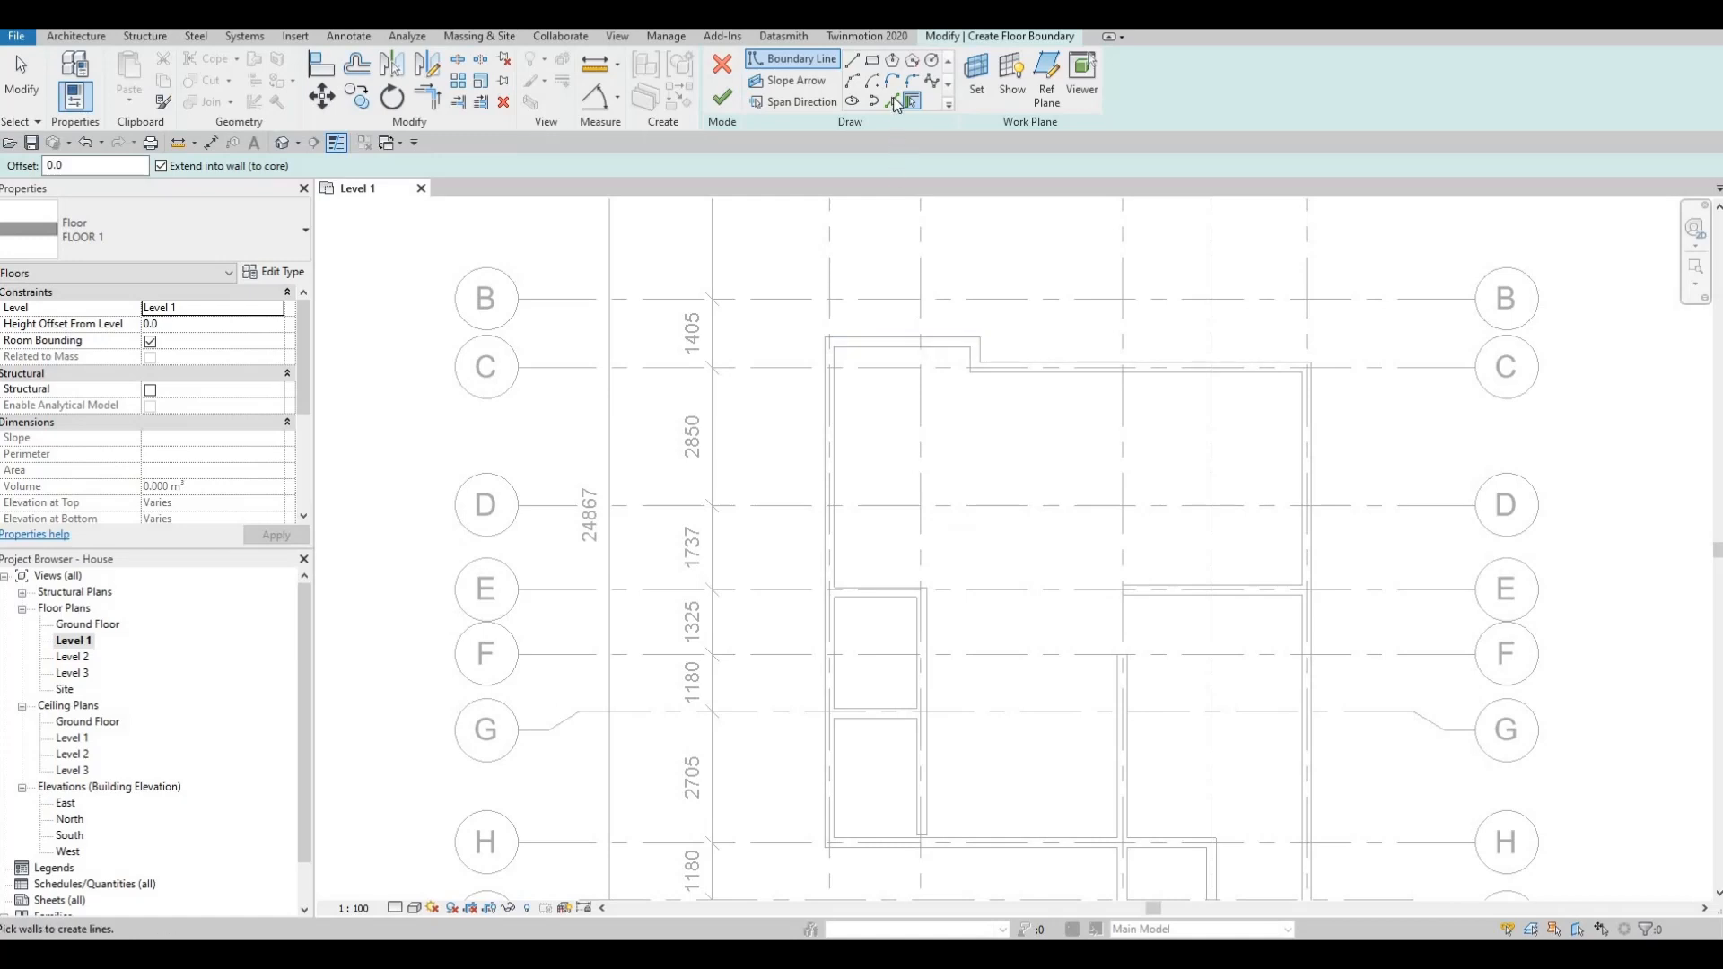
Use Pick Lines to add floor boundary lines on the inner faces of the stepped exterior wall near grid C and the adjoining west wall
left_click(894, 102)
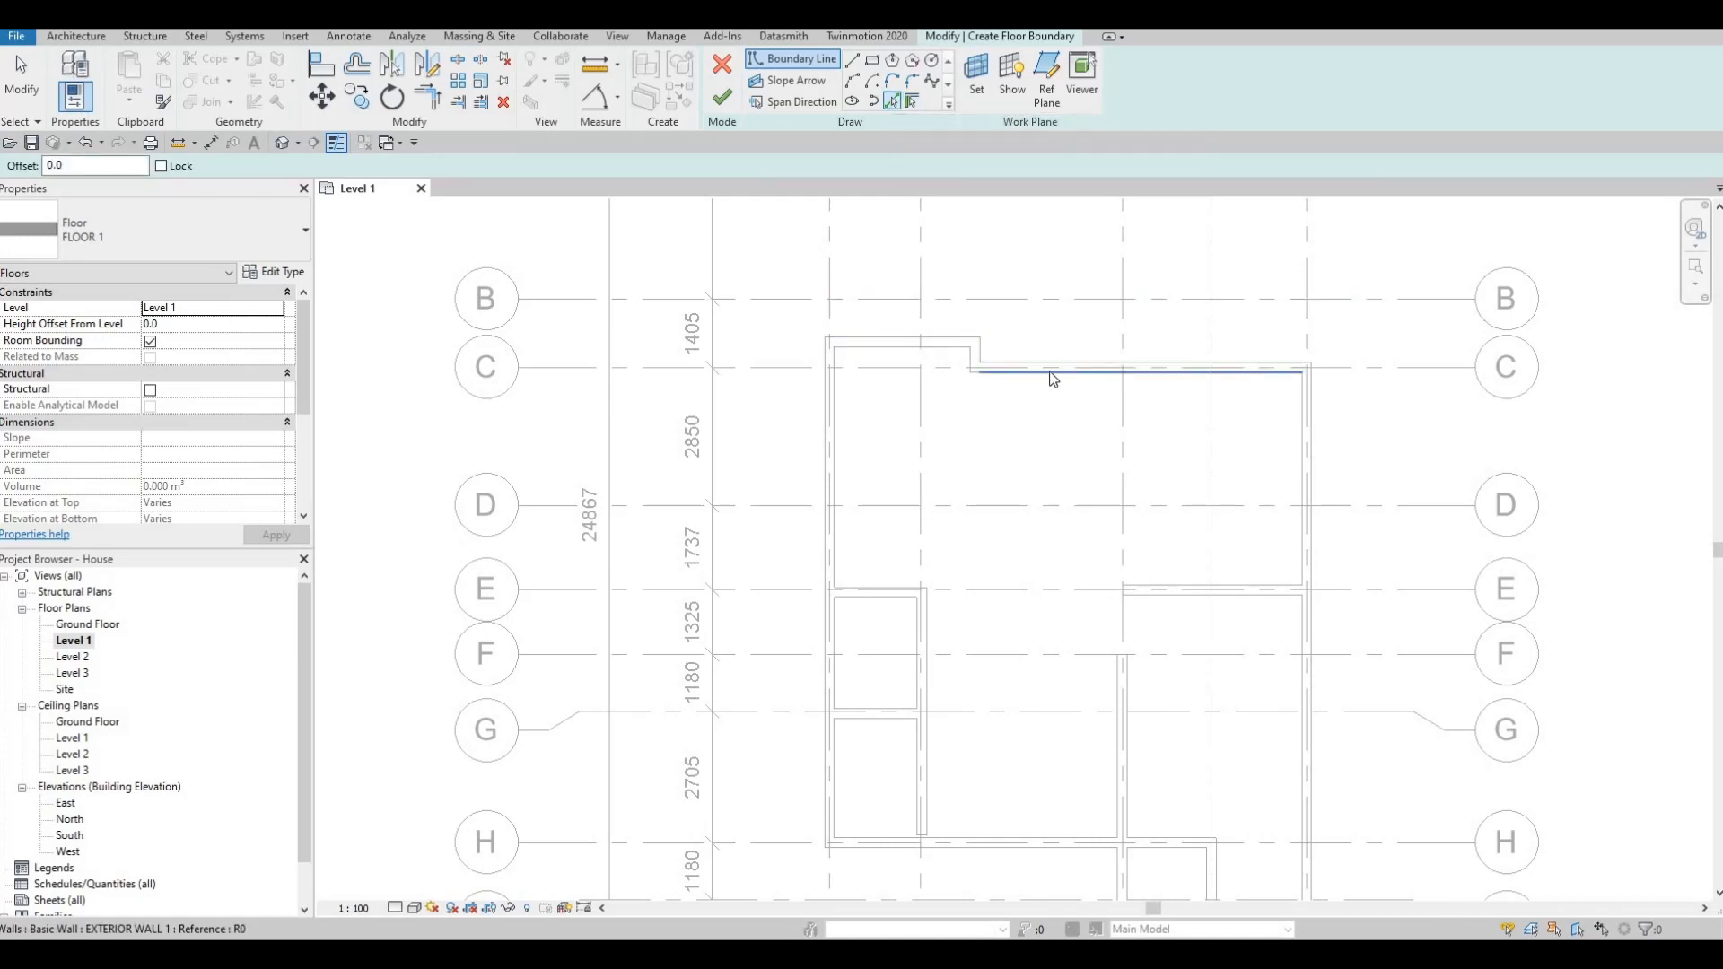
left_click(972, 362)
left_click(934, 348)
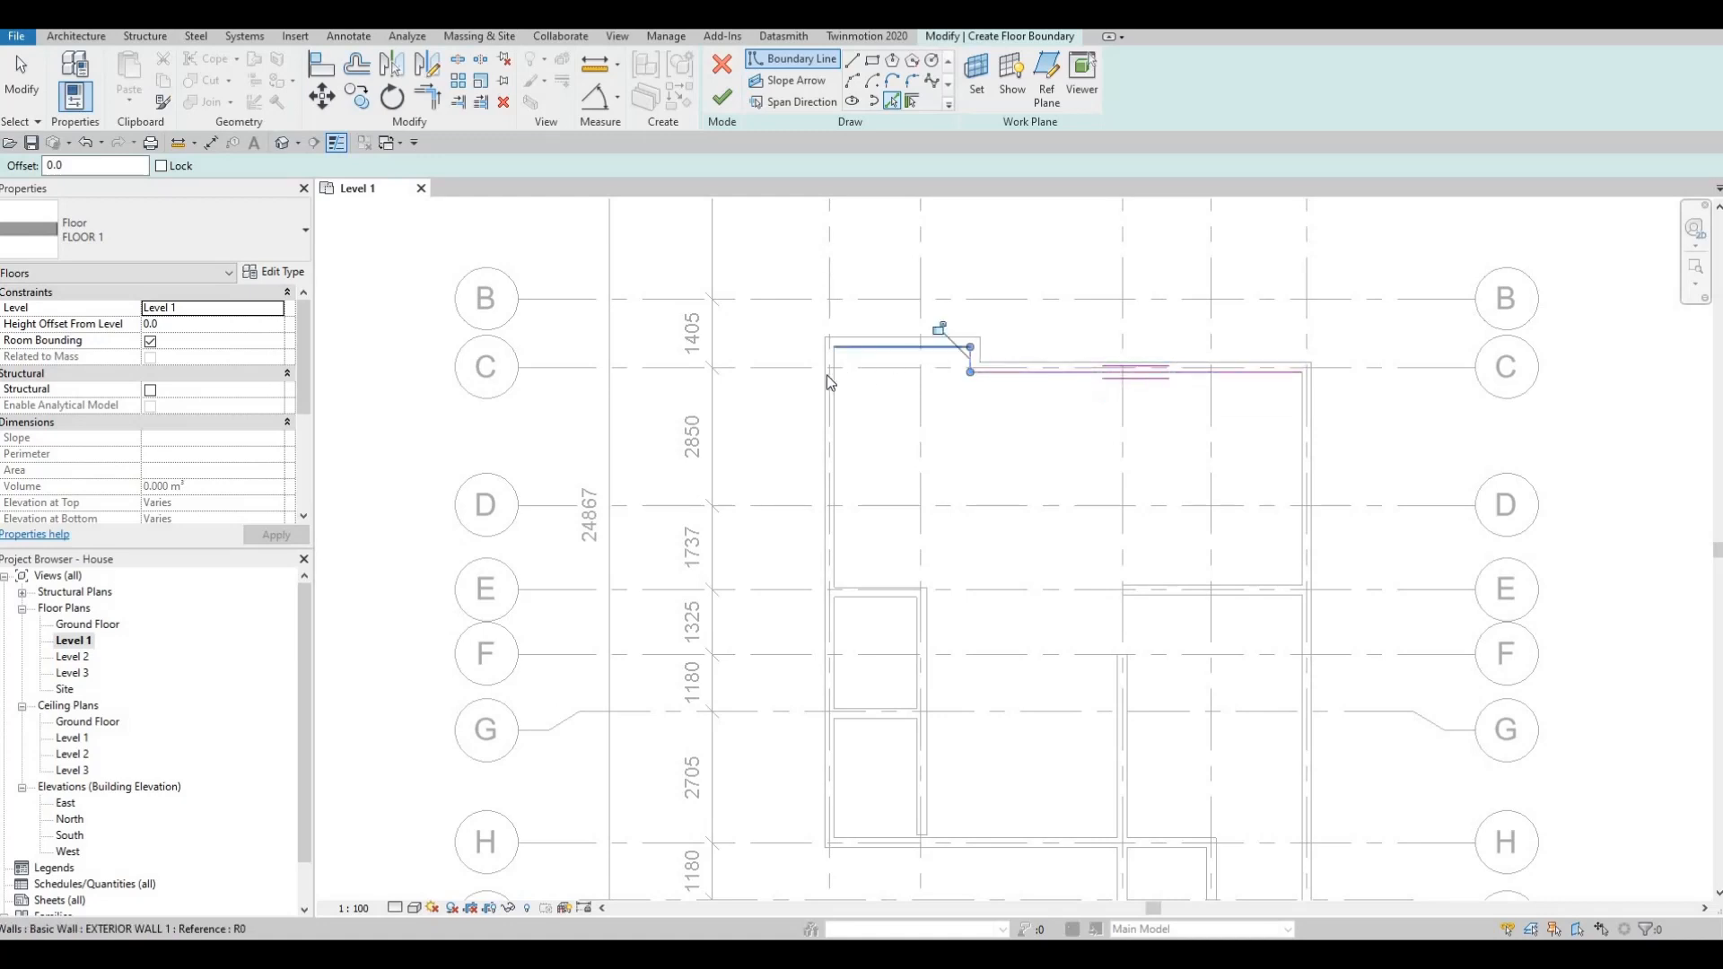
left_click(835, 381)
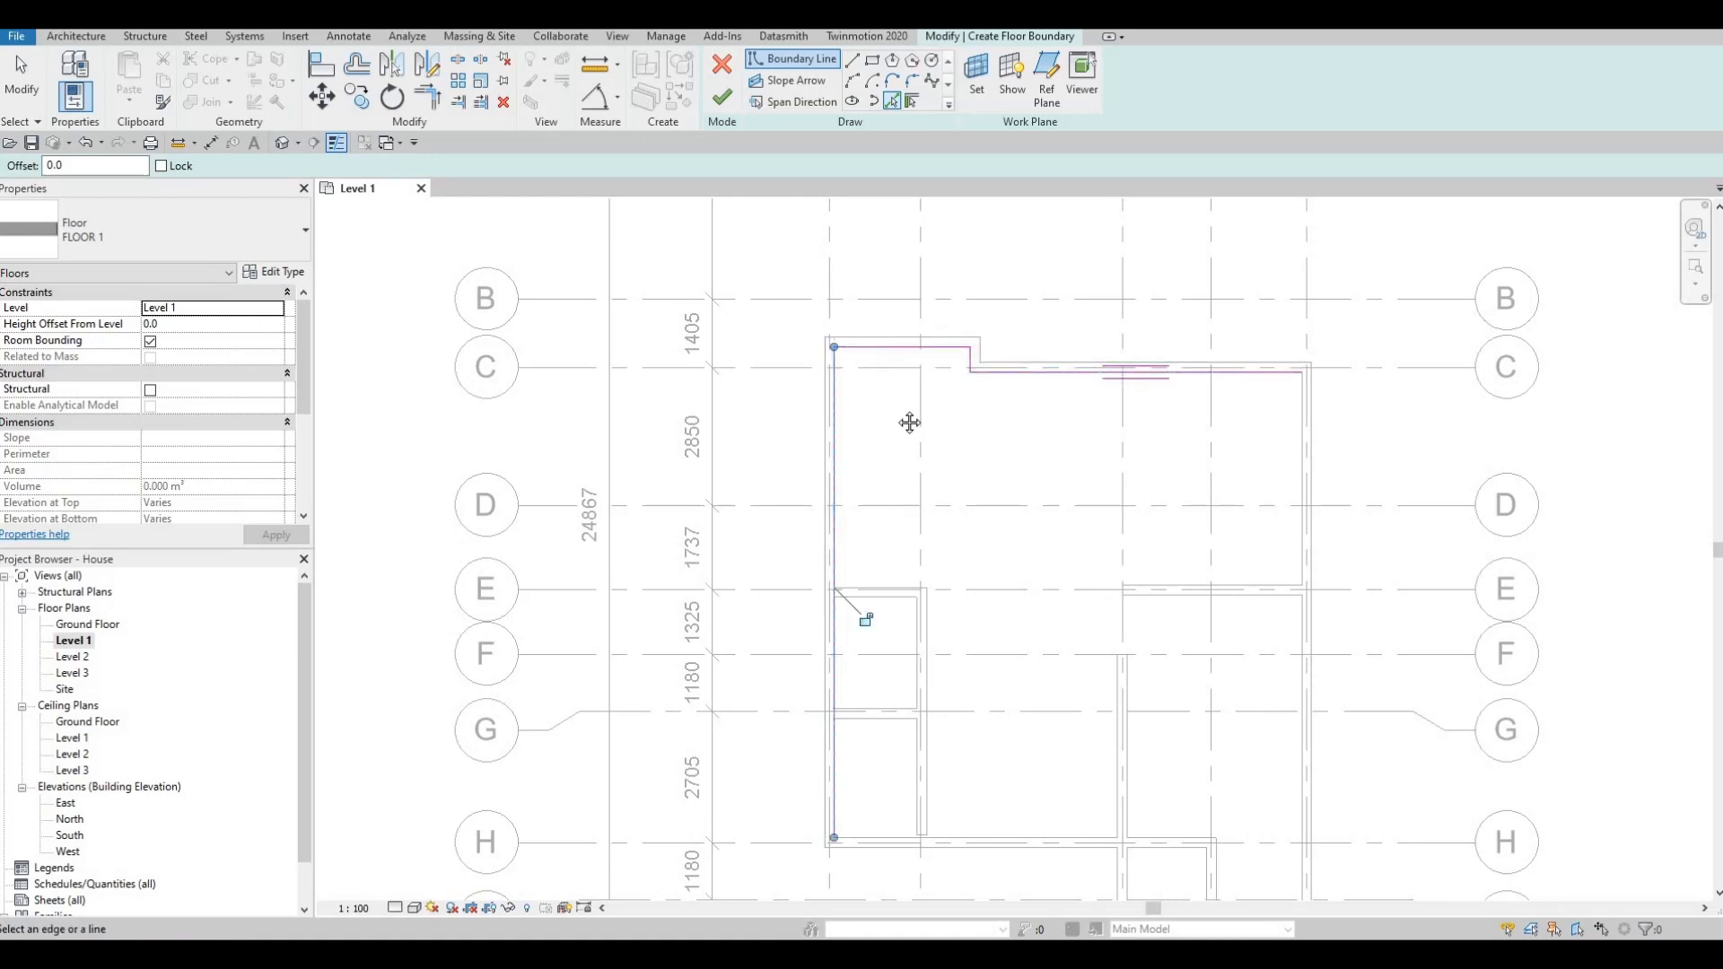
Pick boundary lines around the room between grids E and G on its outer wall faces, and along the exterior wall at grid H
scroll(909, 422, "down", 1)
middle_click_drag(901, 621, 900, 517)
scroll(868, 476, "up", 1)
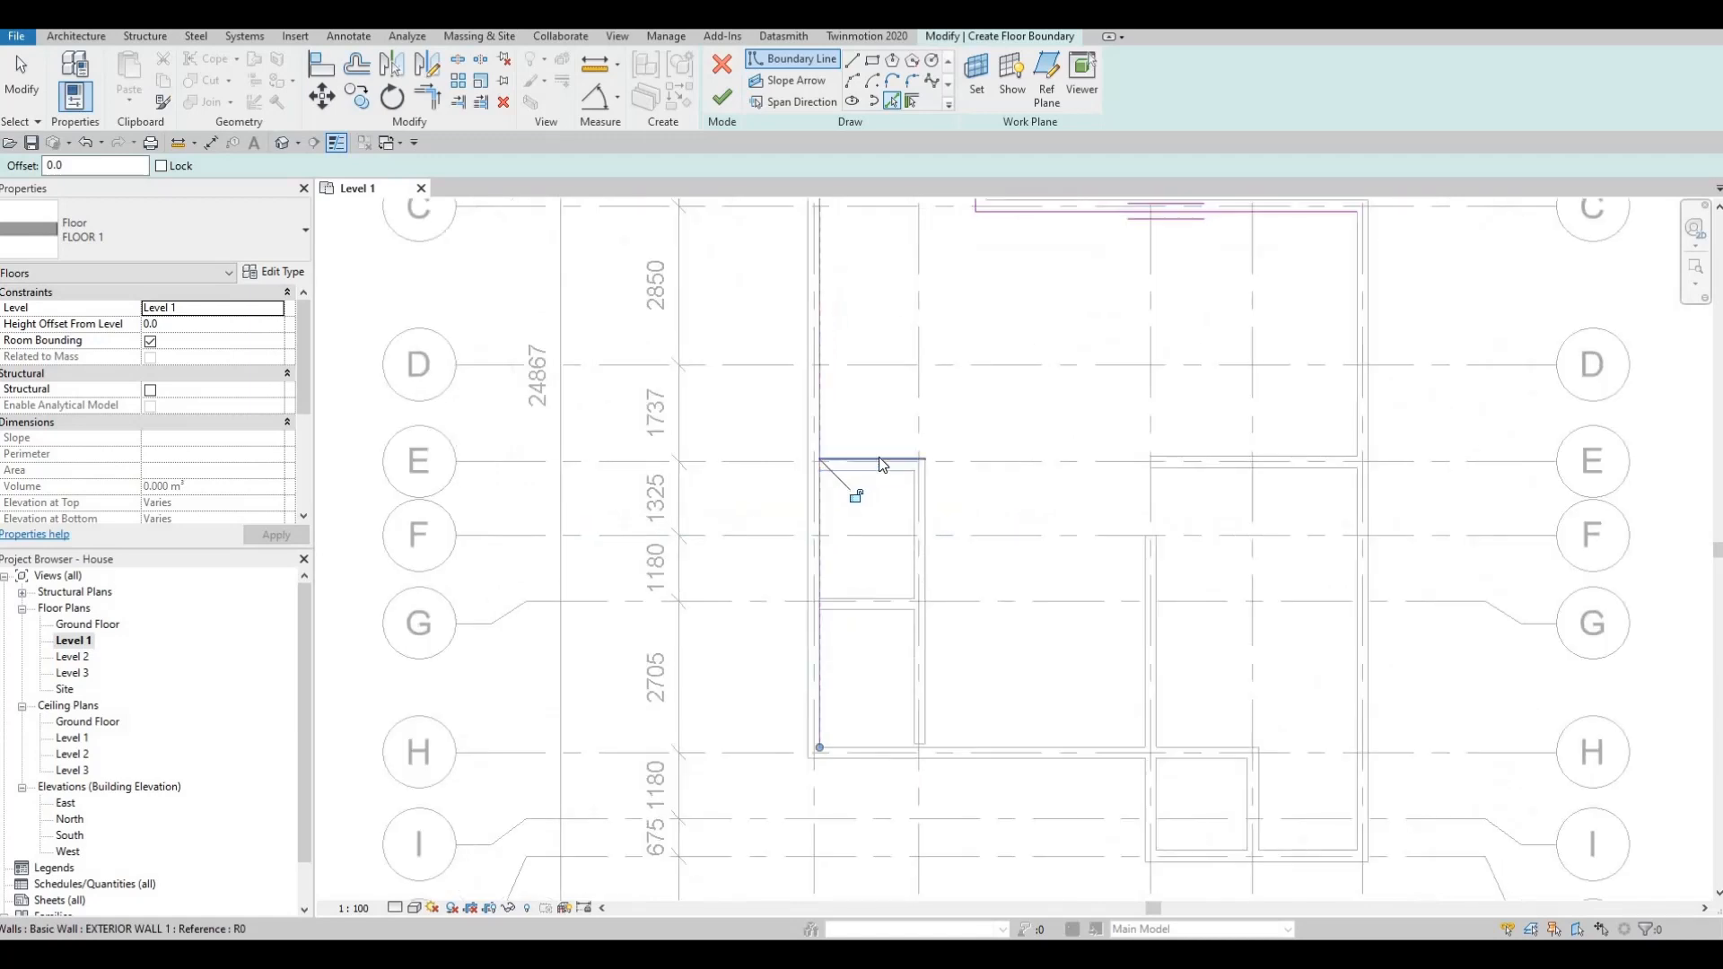
scroll(867, 469, "up", 1)
left_click(867, 464)
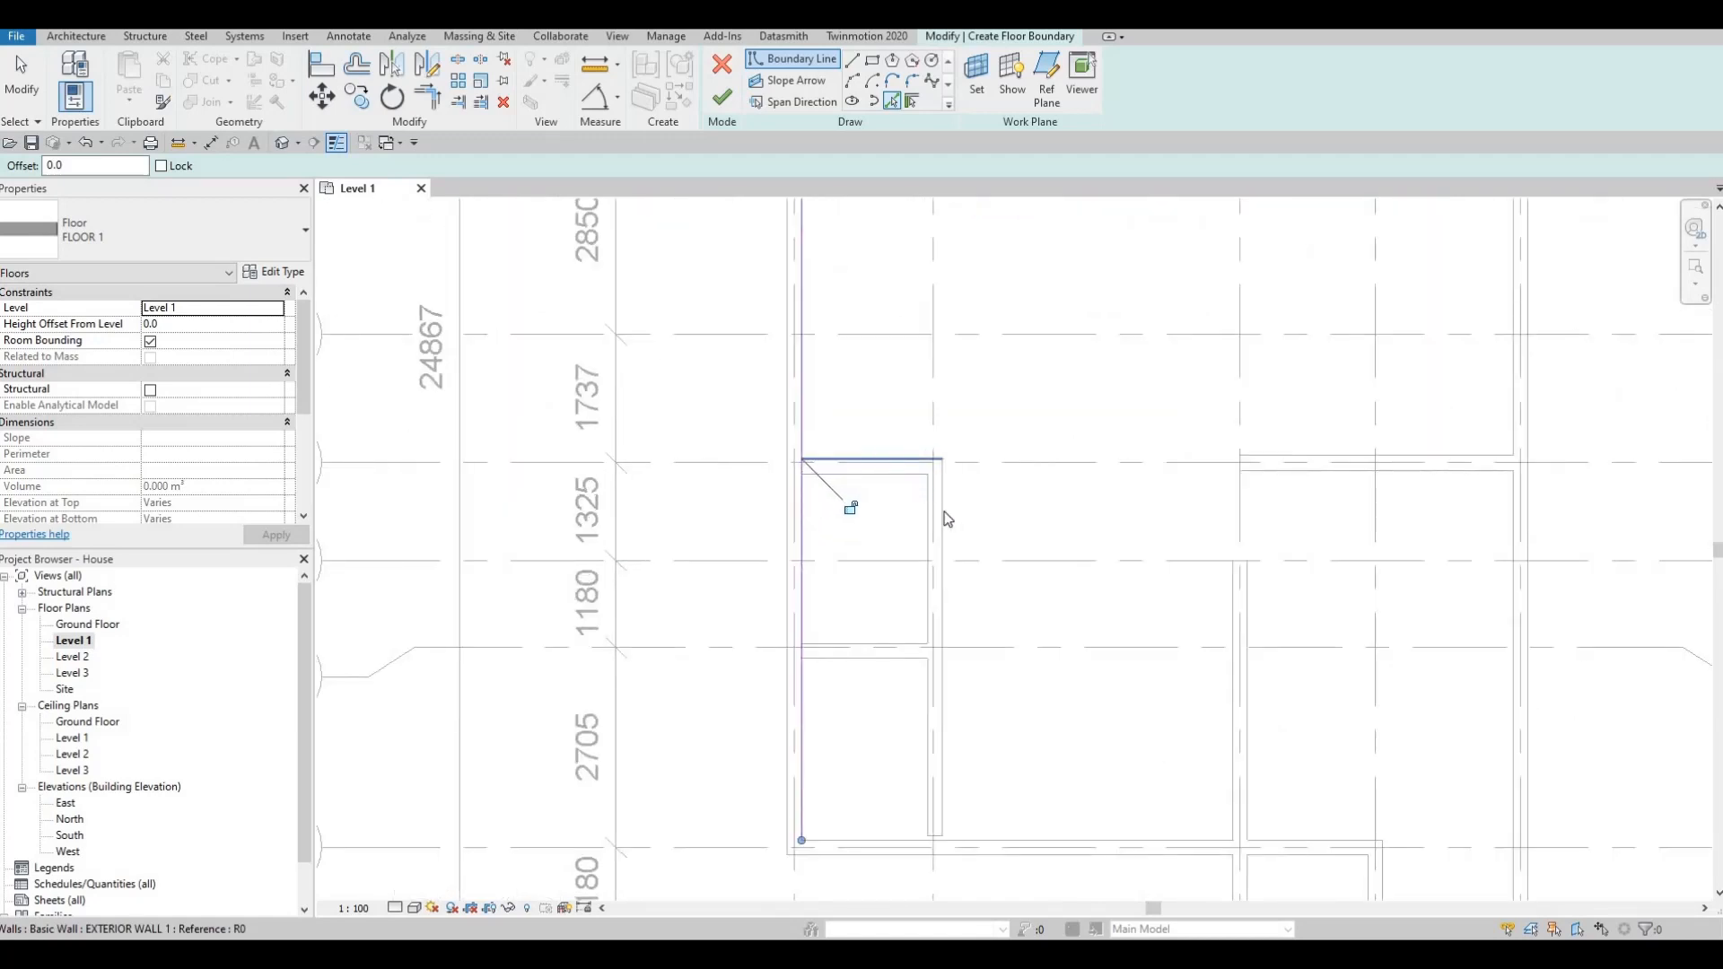
left_click(954, 654)
middle_click_drag(885, 628, 902, 589)
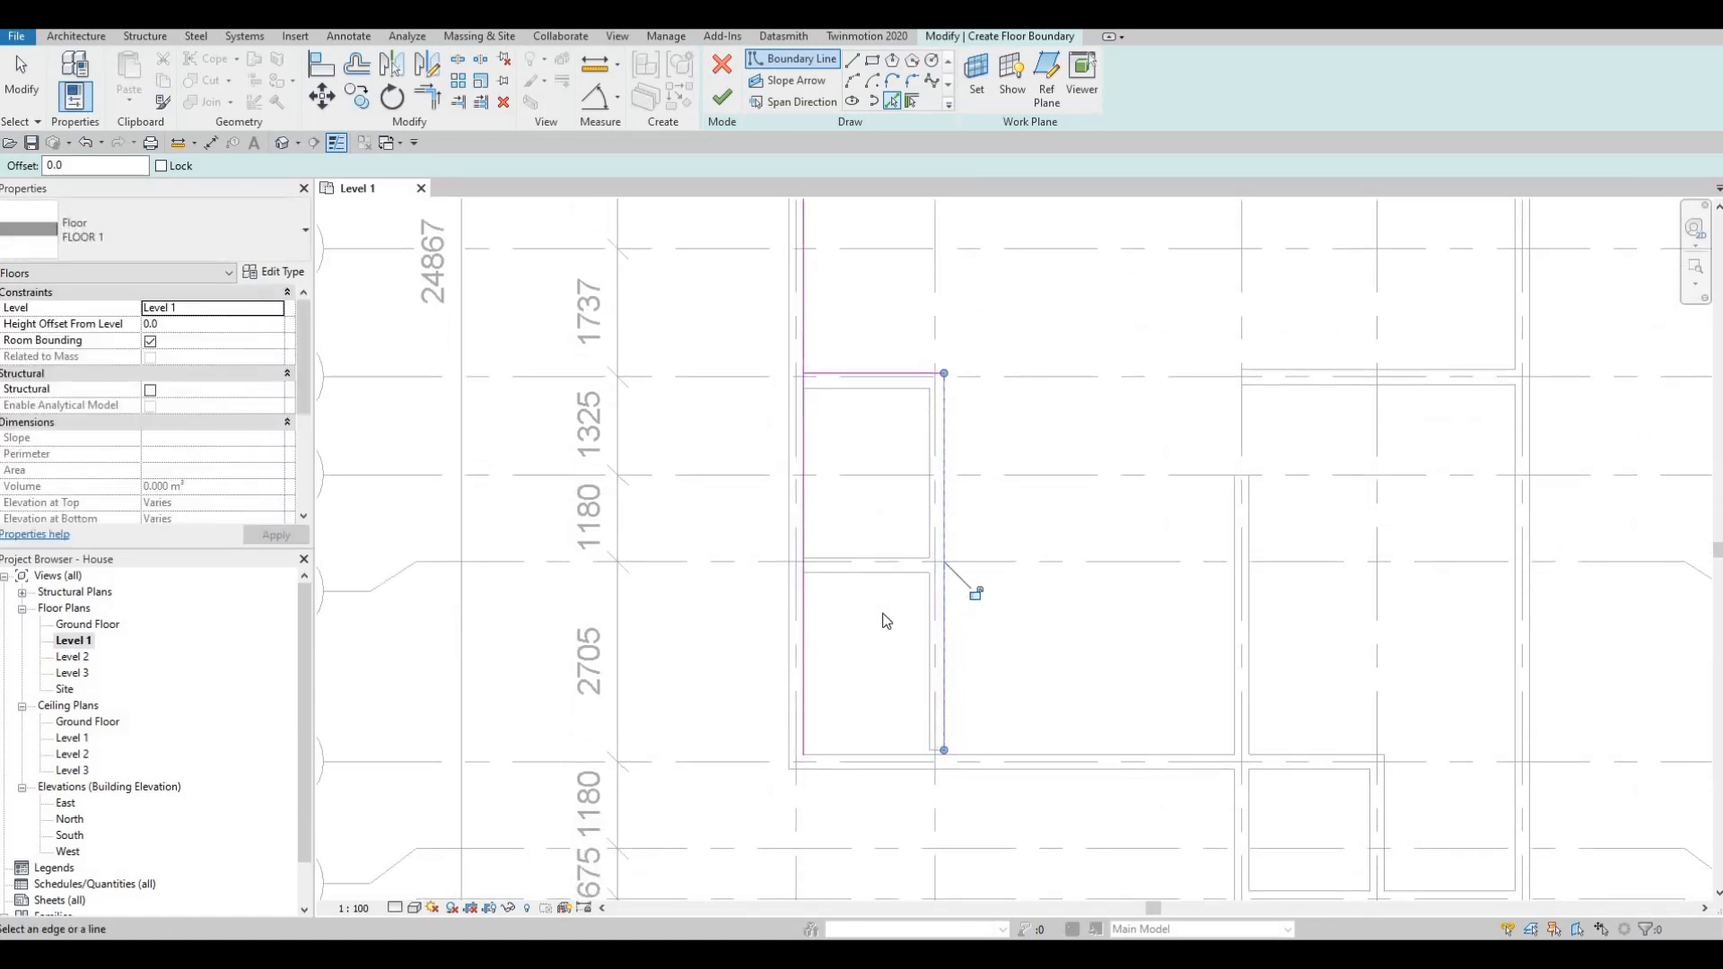
left_click(1084, 762)
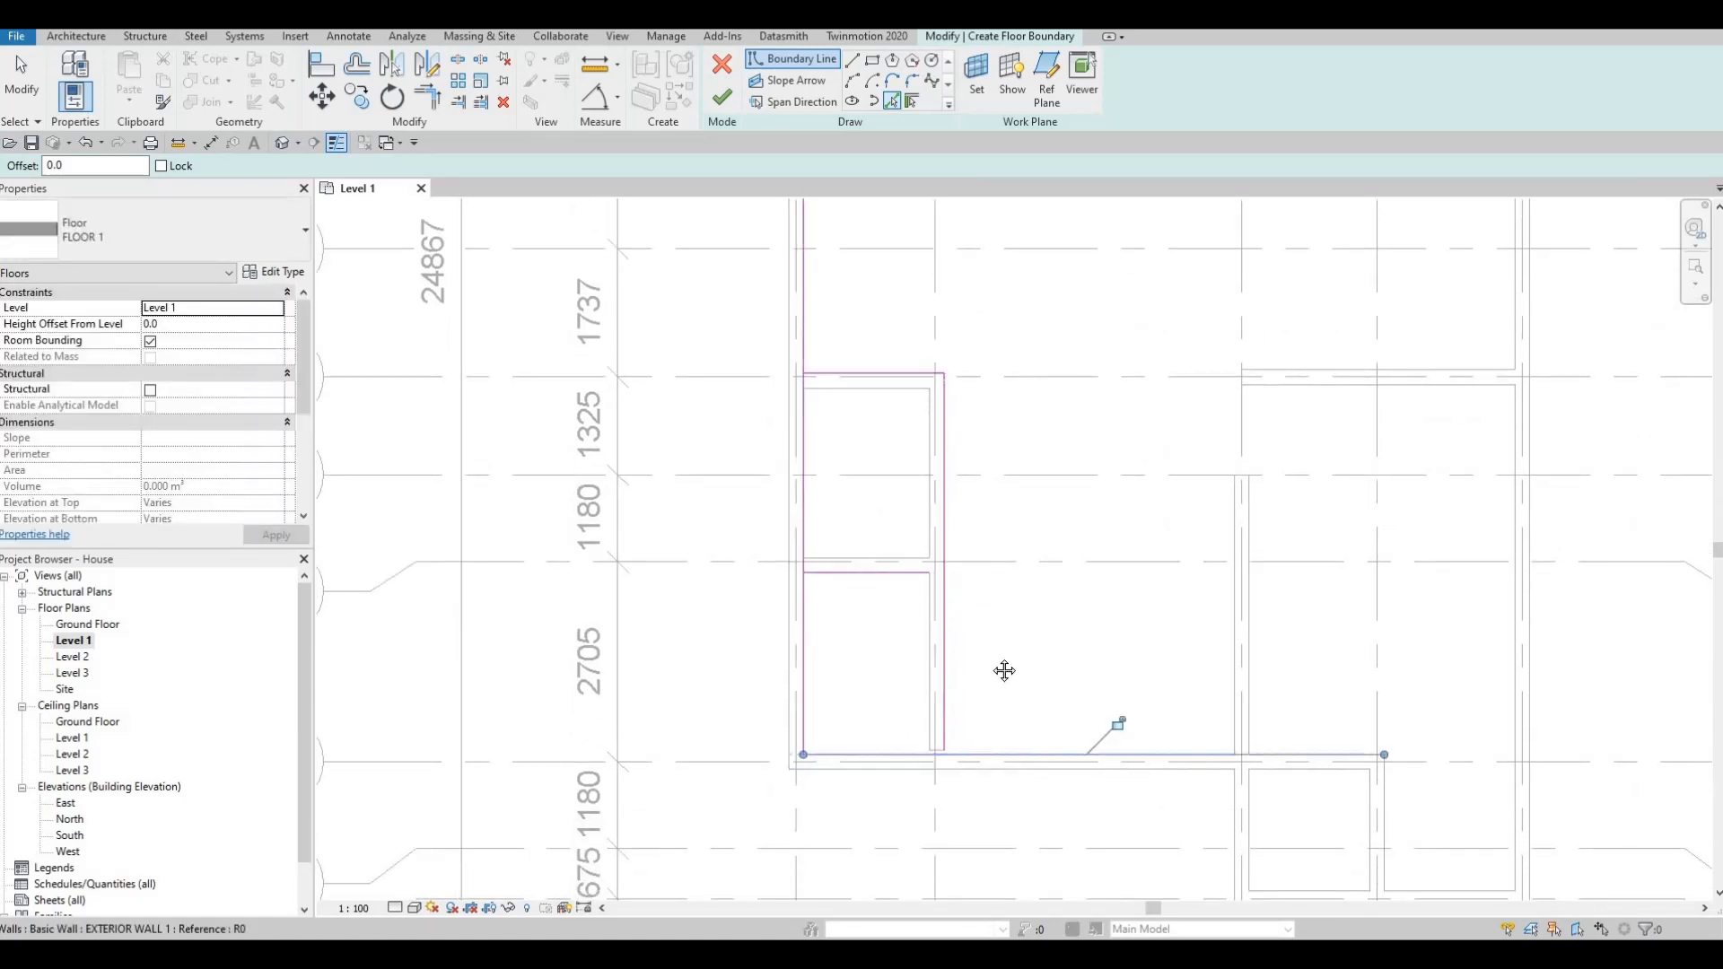
Pick boundary lines along the wall on grid 3, the exterior wall at grid J and the east exterior wall
middle_click_drag(1207, 778, 1066, 696)
middle_click_drag(1205, 735, 1103, 697)
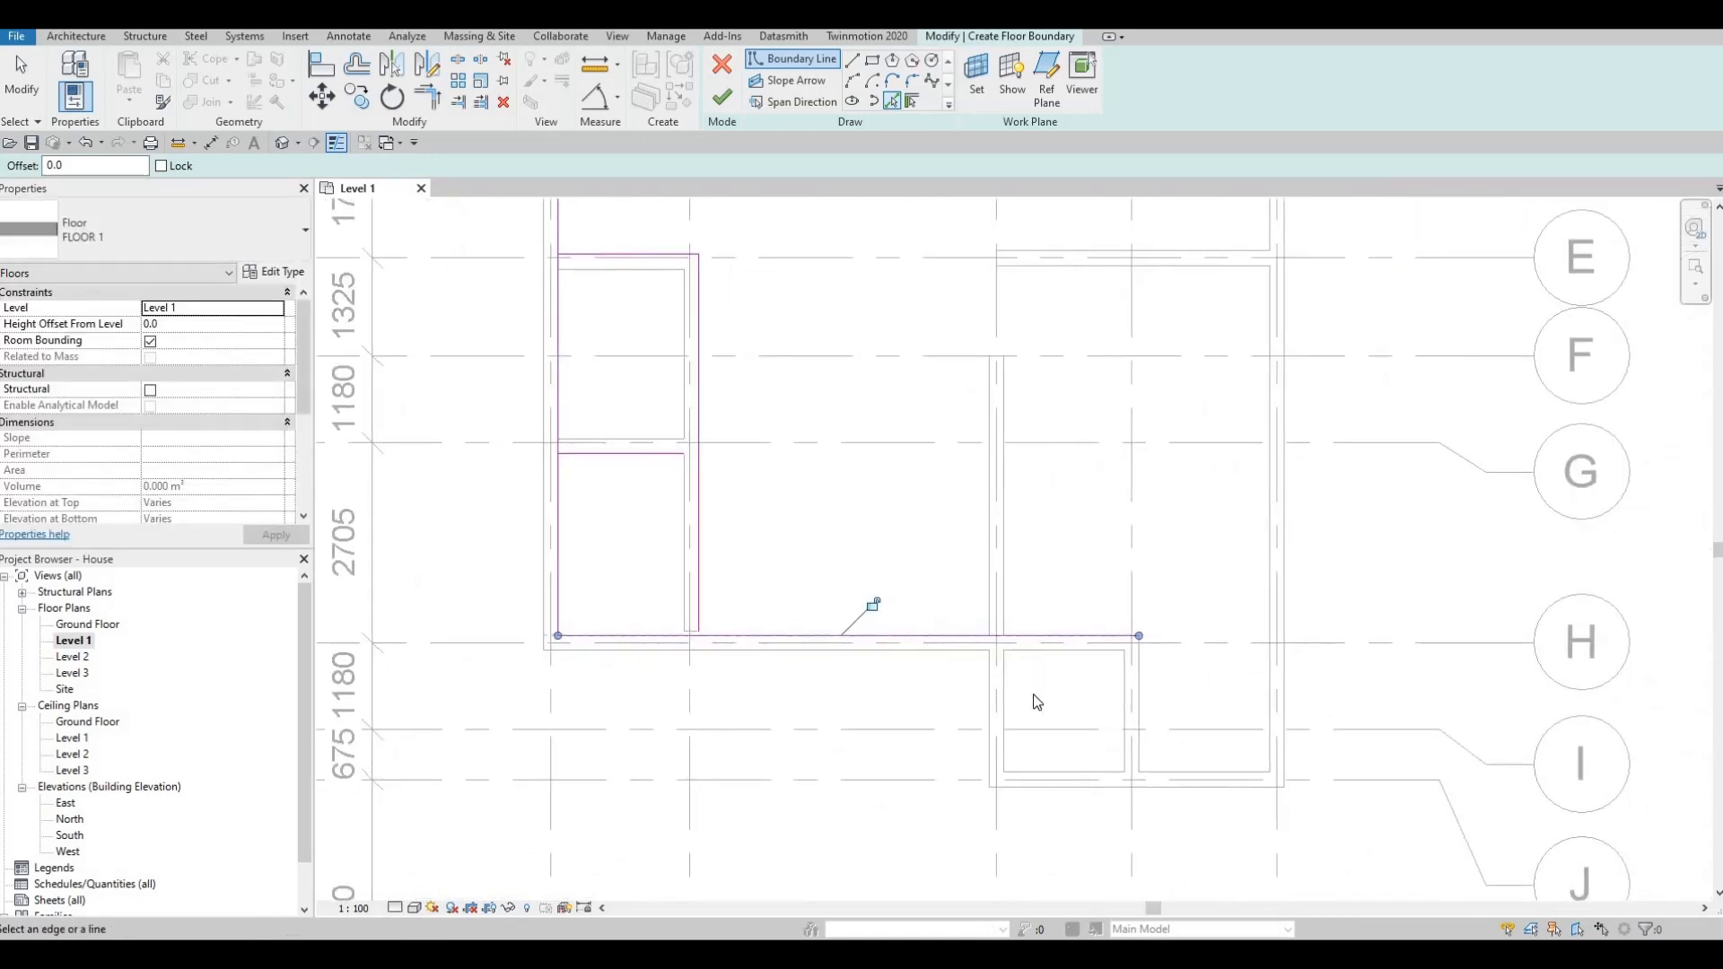
left_click(1005, 684)
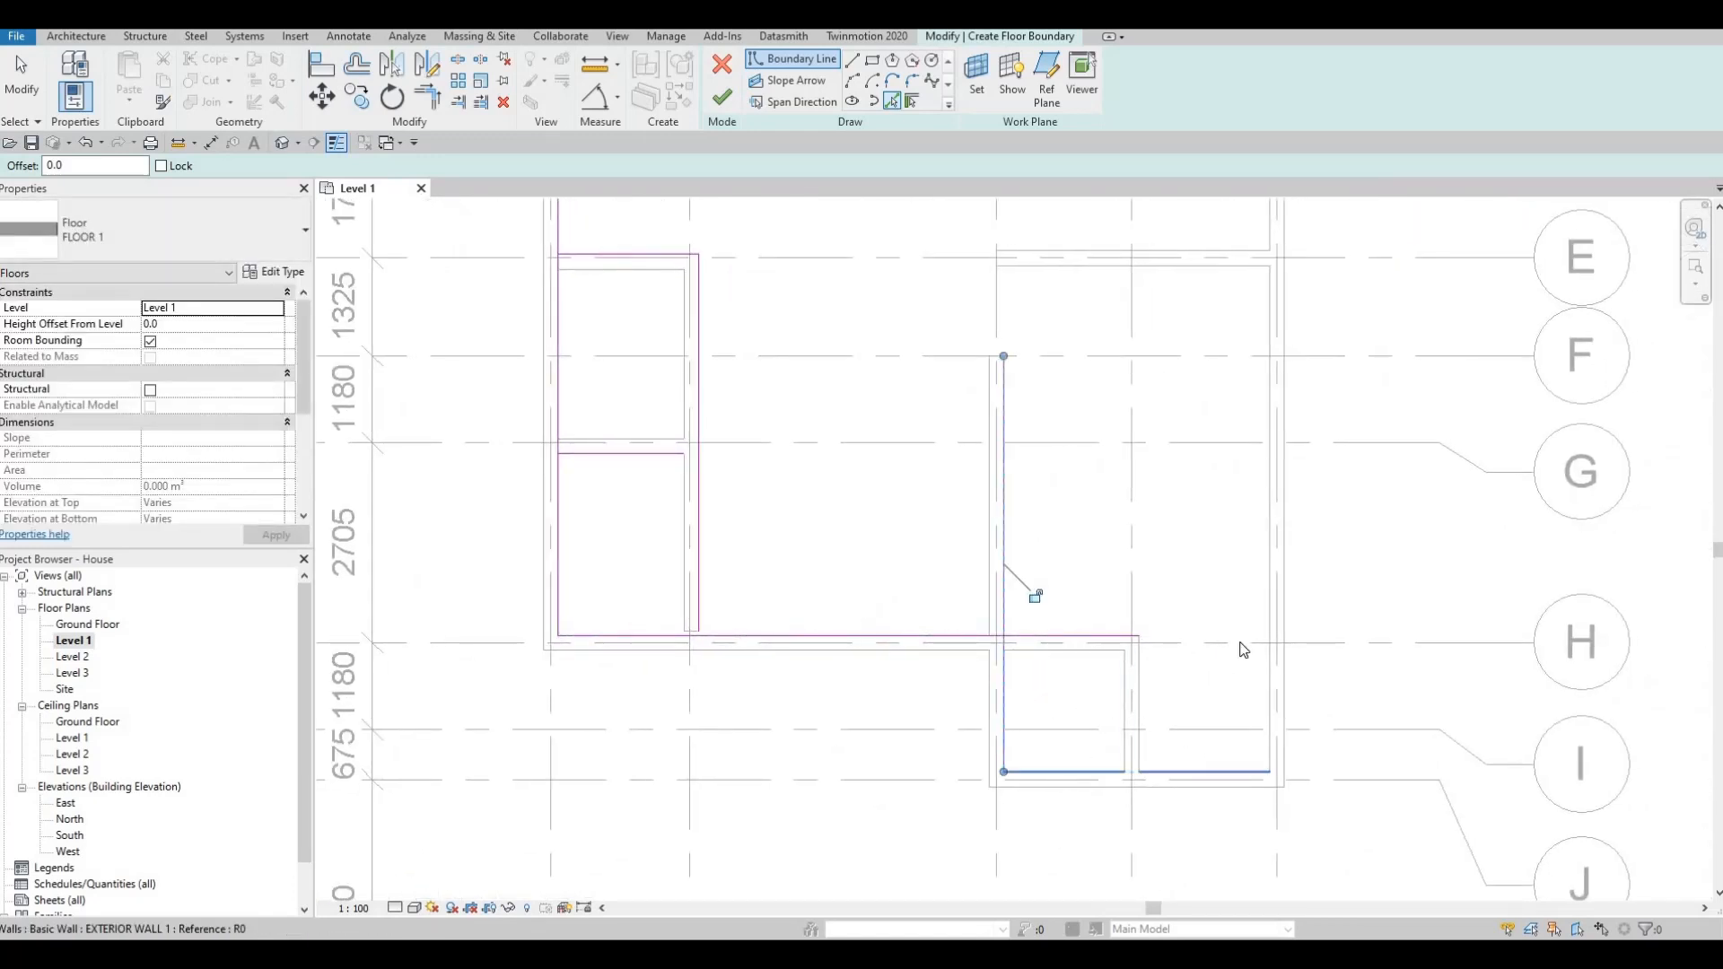
left_click(1261, 604)
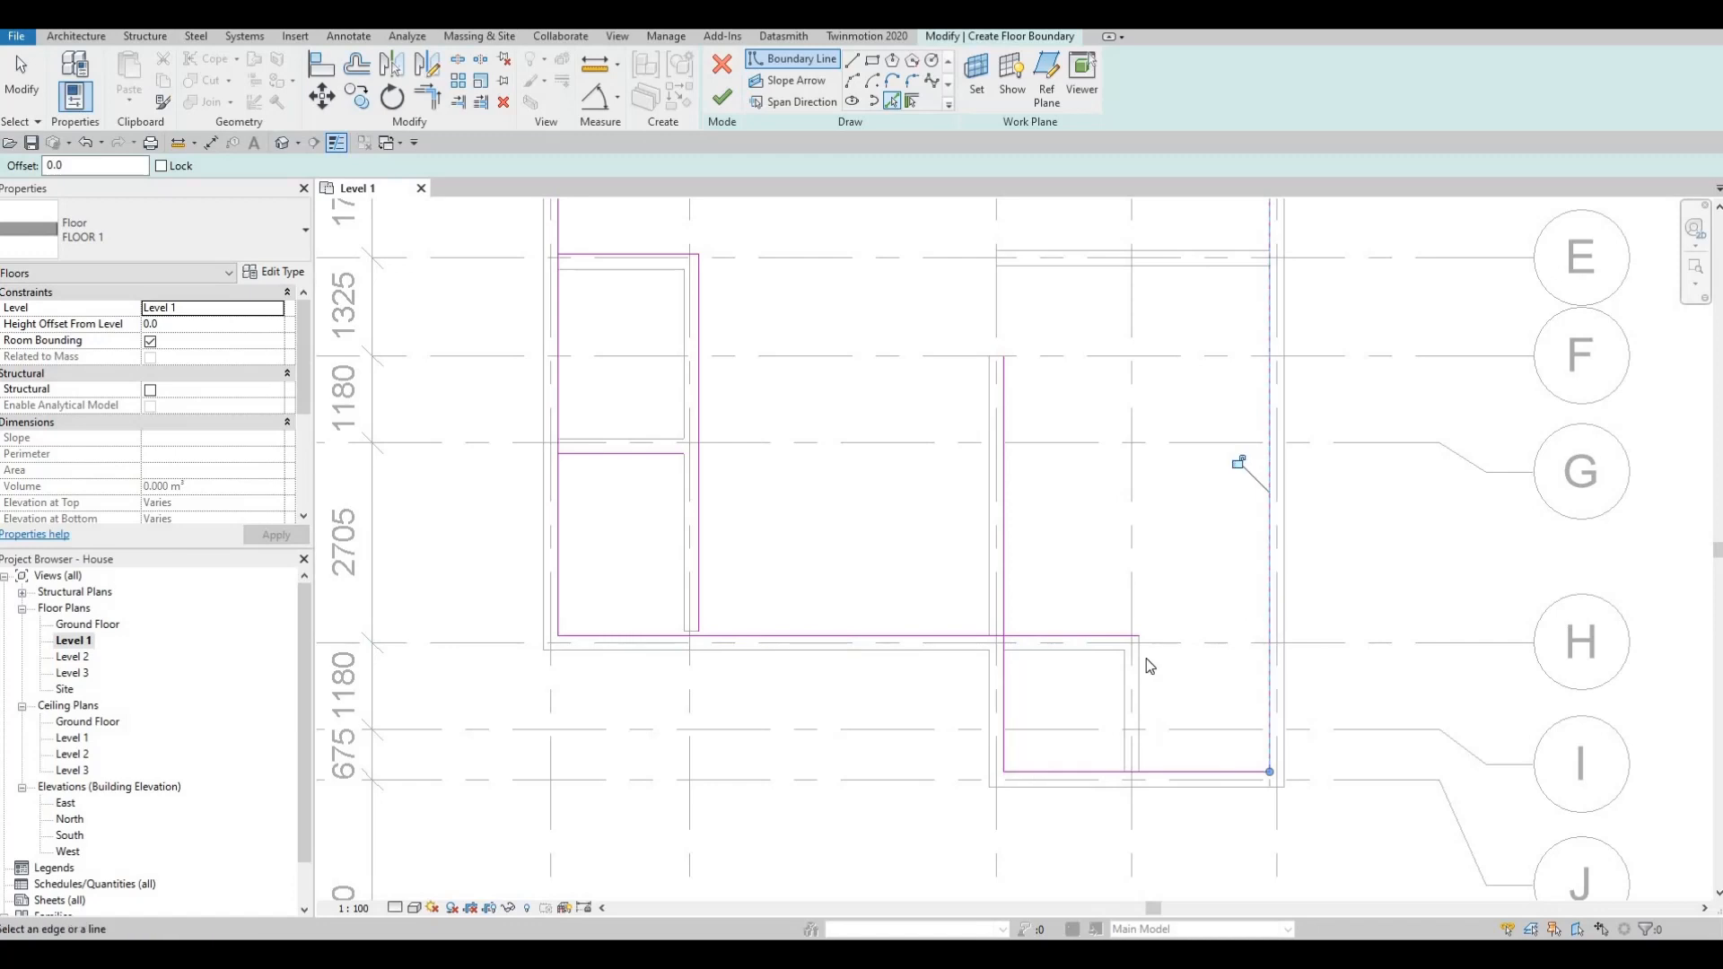
Trim the boundary line below grid G to the west wall line, keeping the lower part of the west line and unjoining the elements
scroll(1150, 667, "down", 2)
middle_click_drag(1247, 438, 1216, 550)
scroll(1129, 633, "down", 1)
middle_click_drag(914, 600, 1060, 515)
scroll(908, 617, "up", 6)
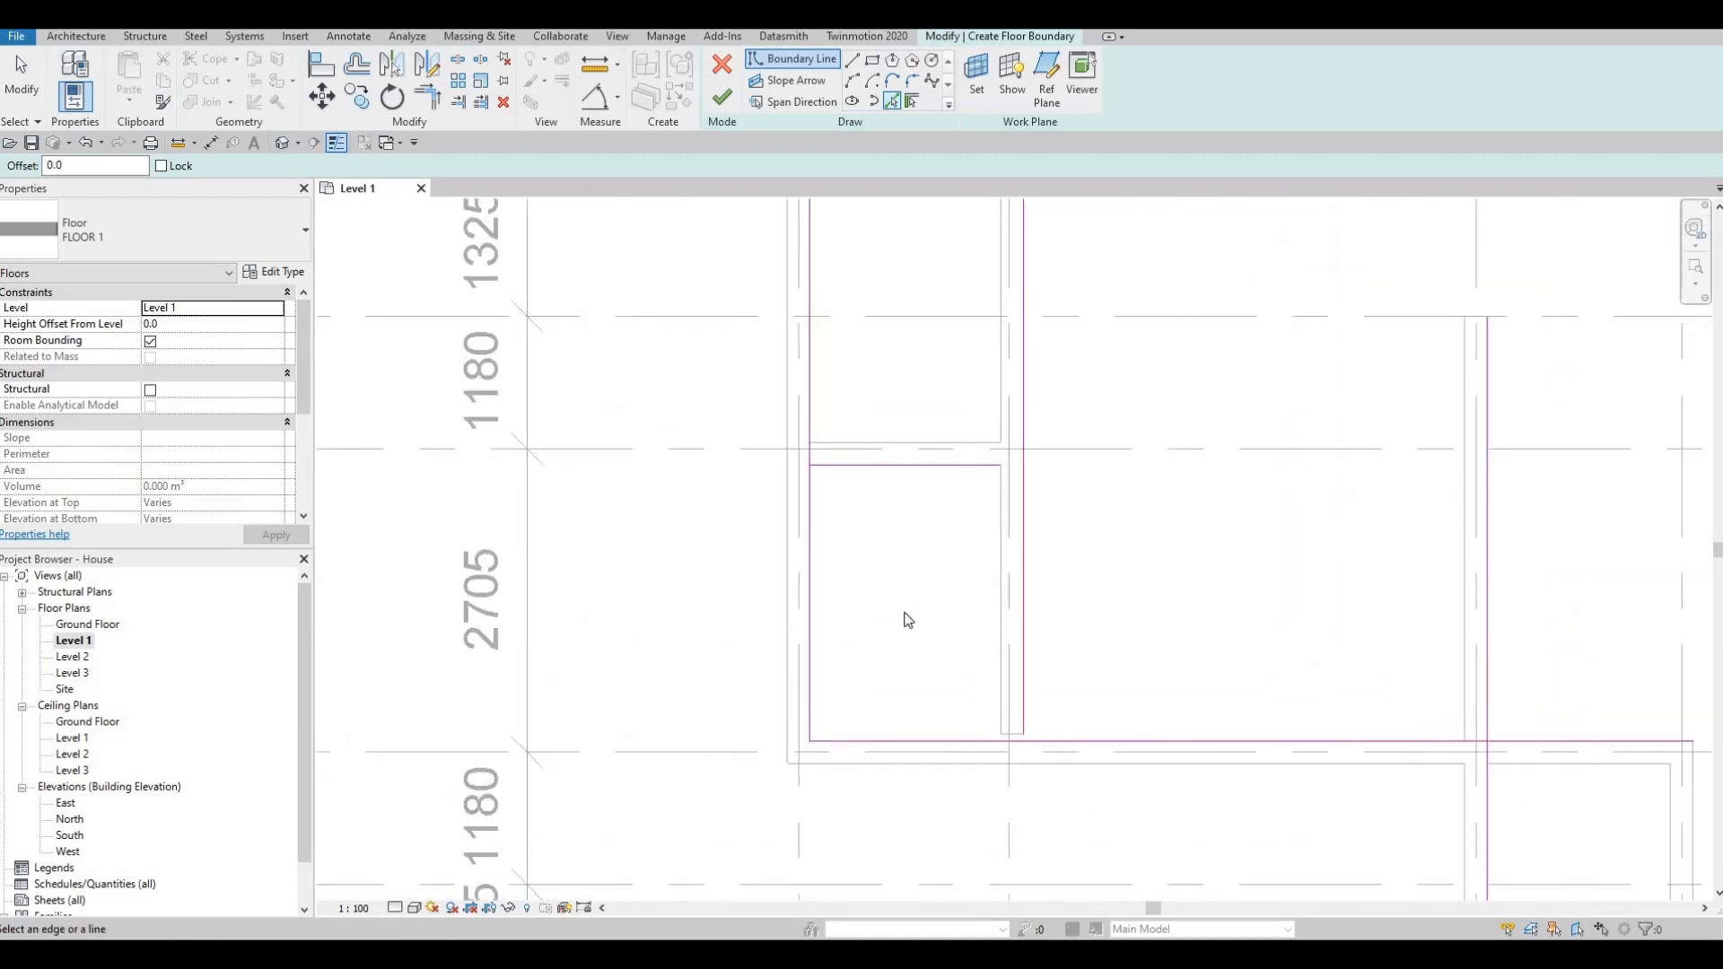
key("Escape")
key("Escape")
key("t")
key("r")
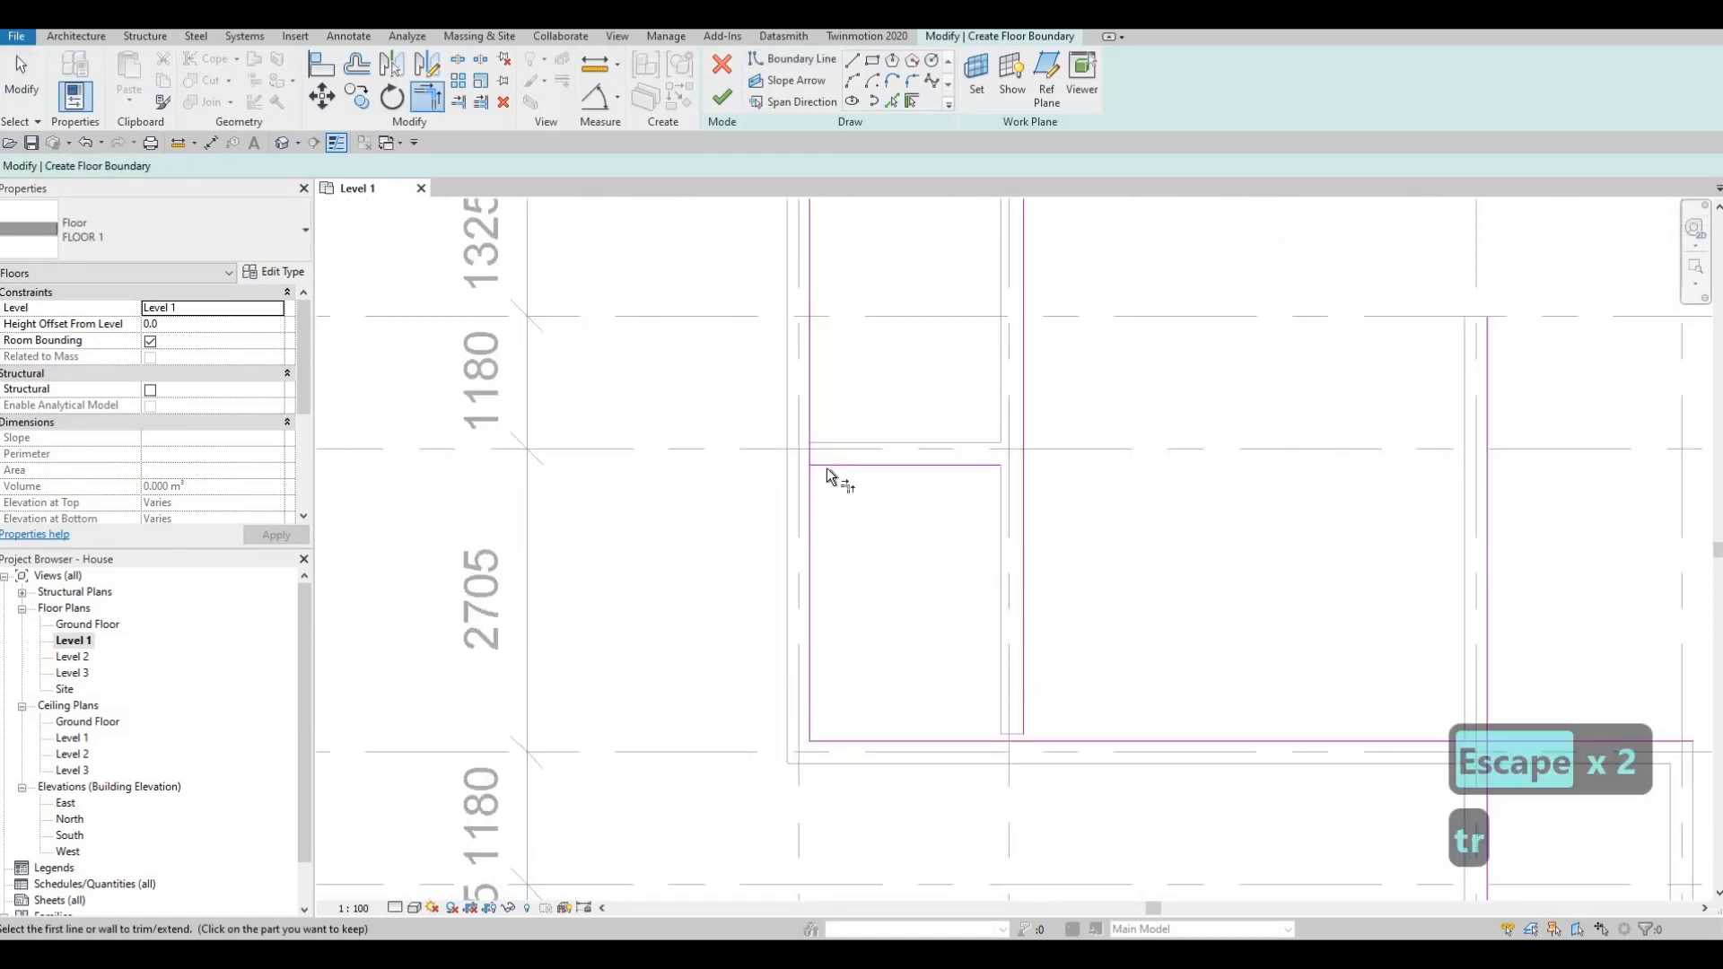
left_click(826, 467)
left_click(812, 482)
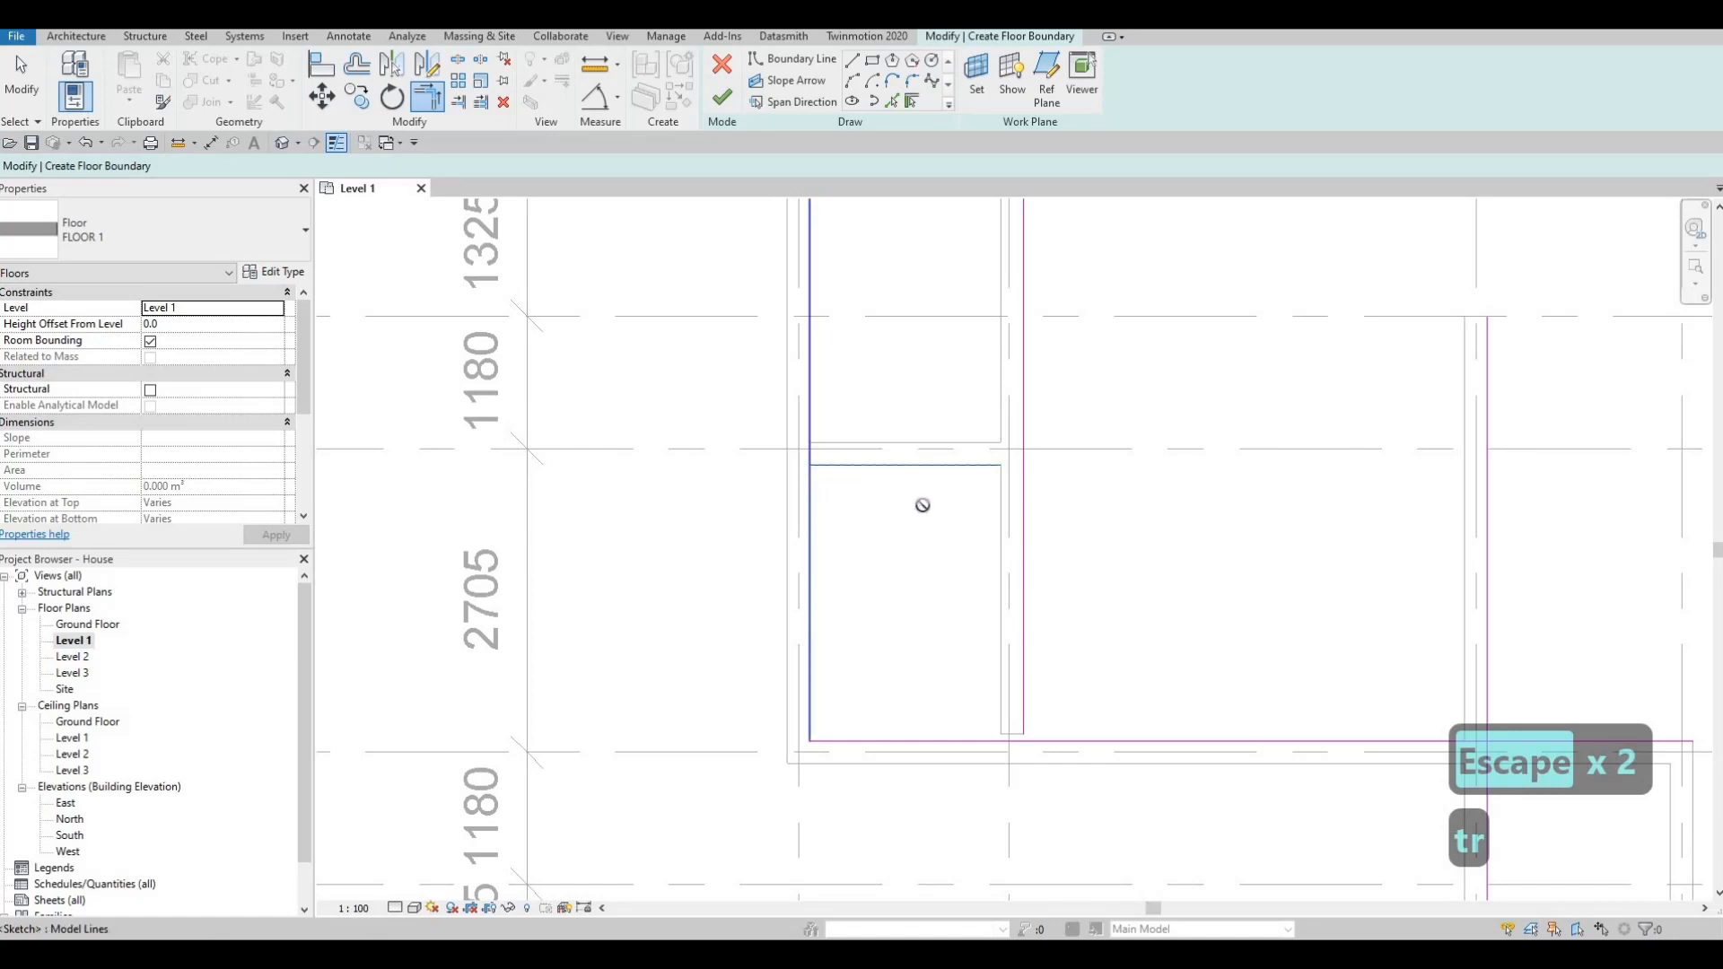
left_click(1380, 919)
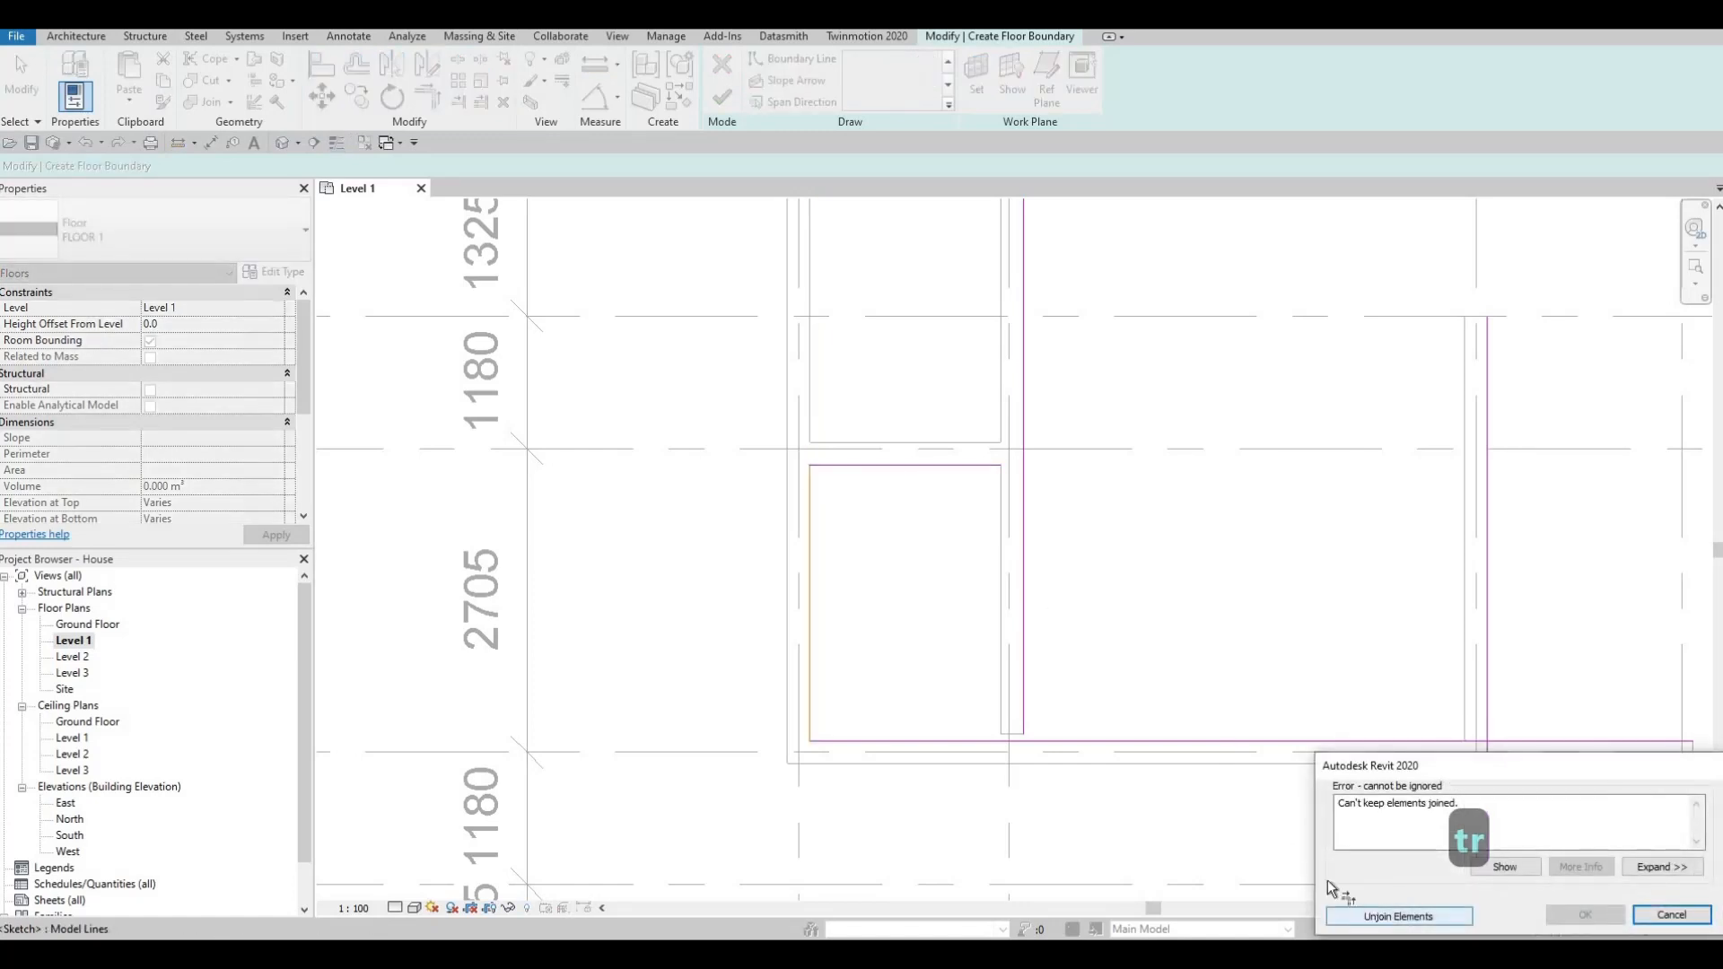
Pick the west exterior wall's inner face again to restore the boundary line above grid E
scroll(1038, 577, "down", 4)
middle_click_drag(952, 207, 954, 312)
scroll(954, 312, "down", 1)
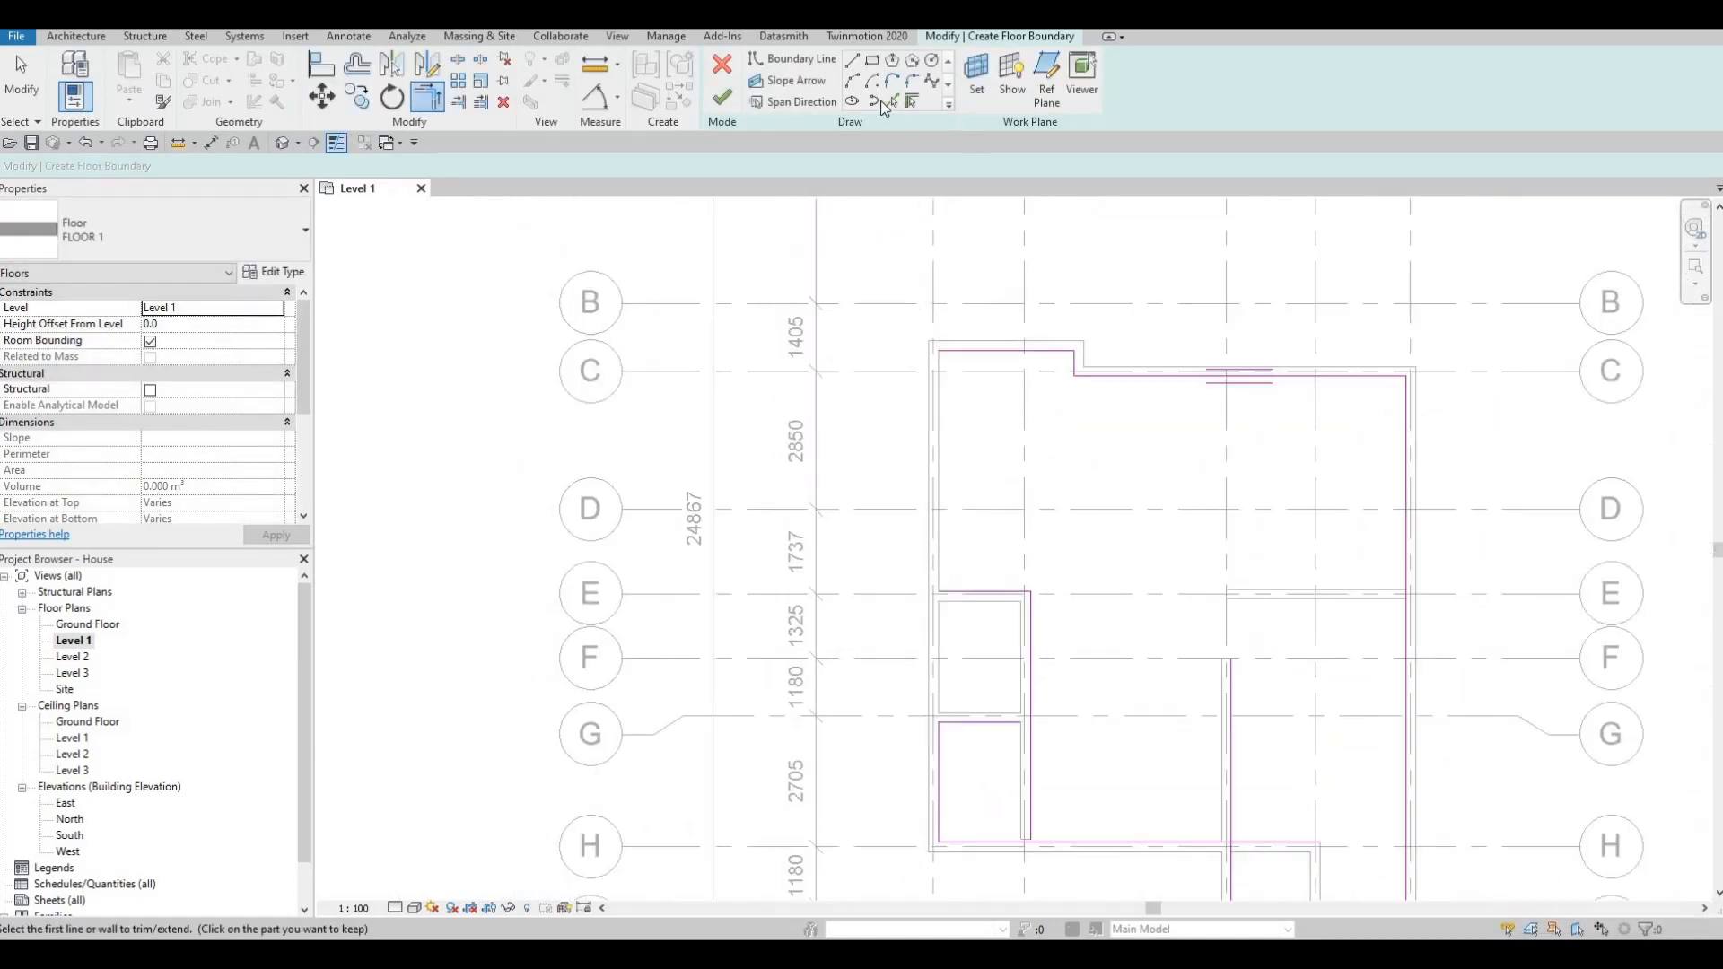
left_click(890, 101)
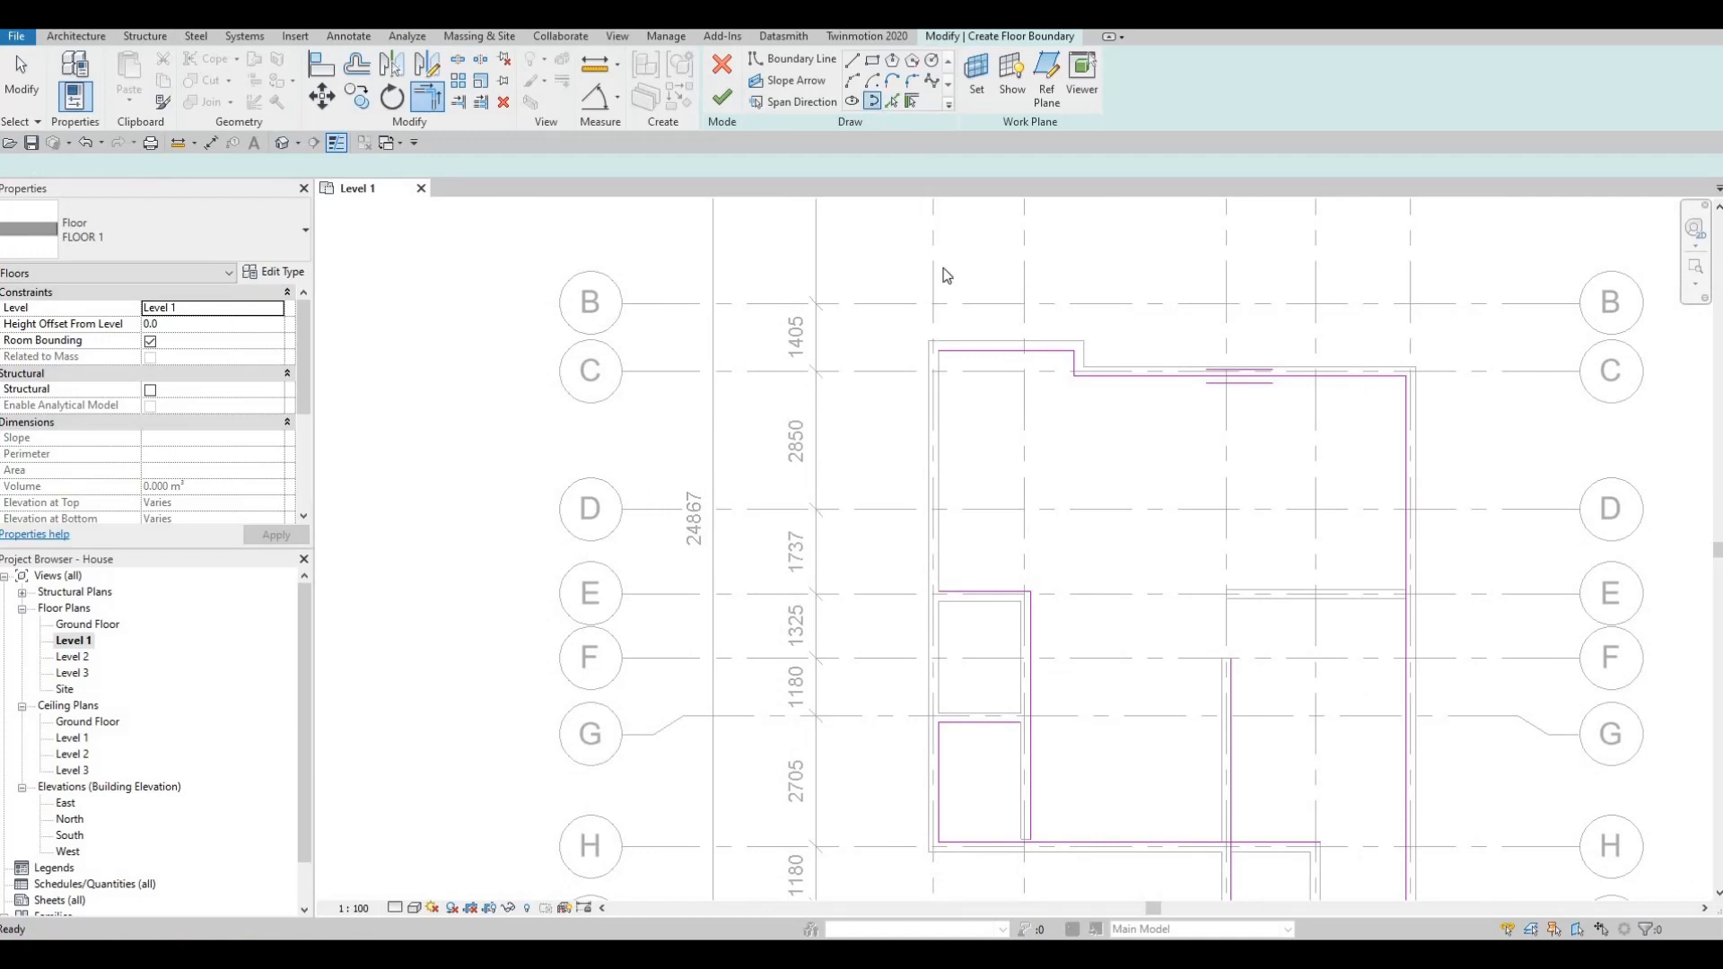
left_click(959, 456)
Trim the boundary lines into corners at grid E on the west wall and at grid G on the small room's east side
key("Escape")
key("Escape")
key("t")
key("r")
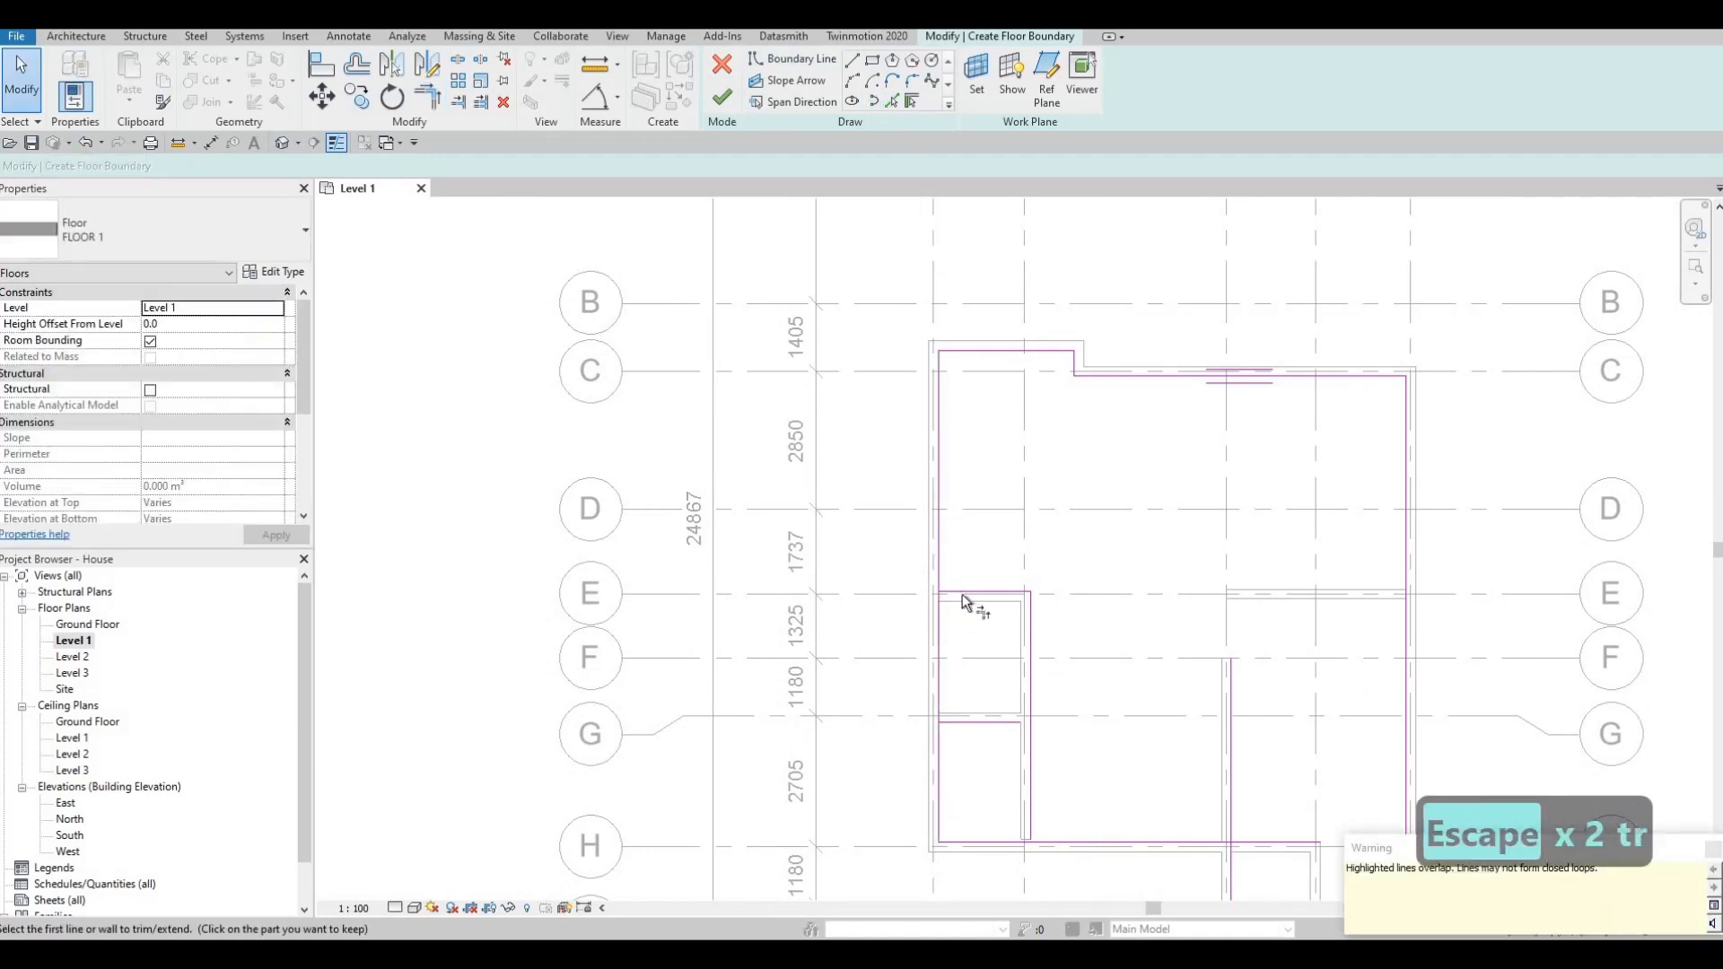
left_click(944, 562)
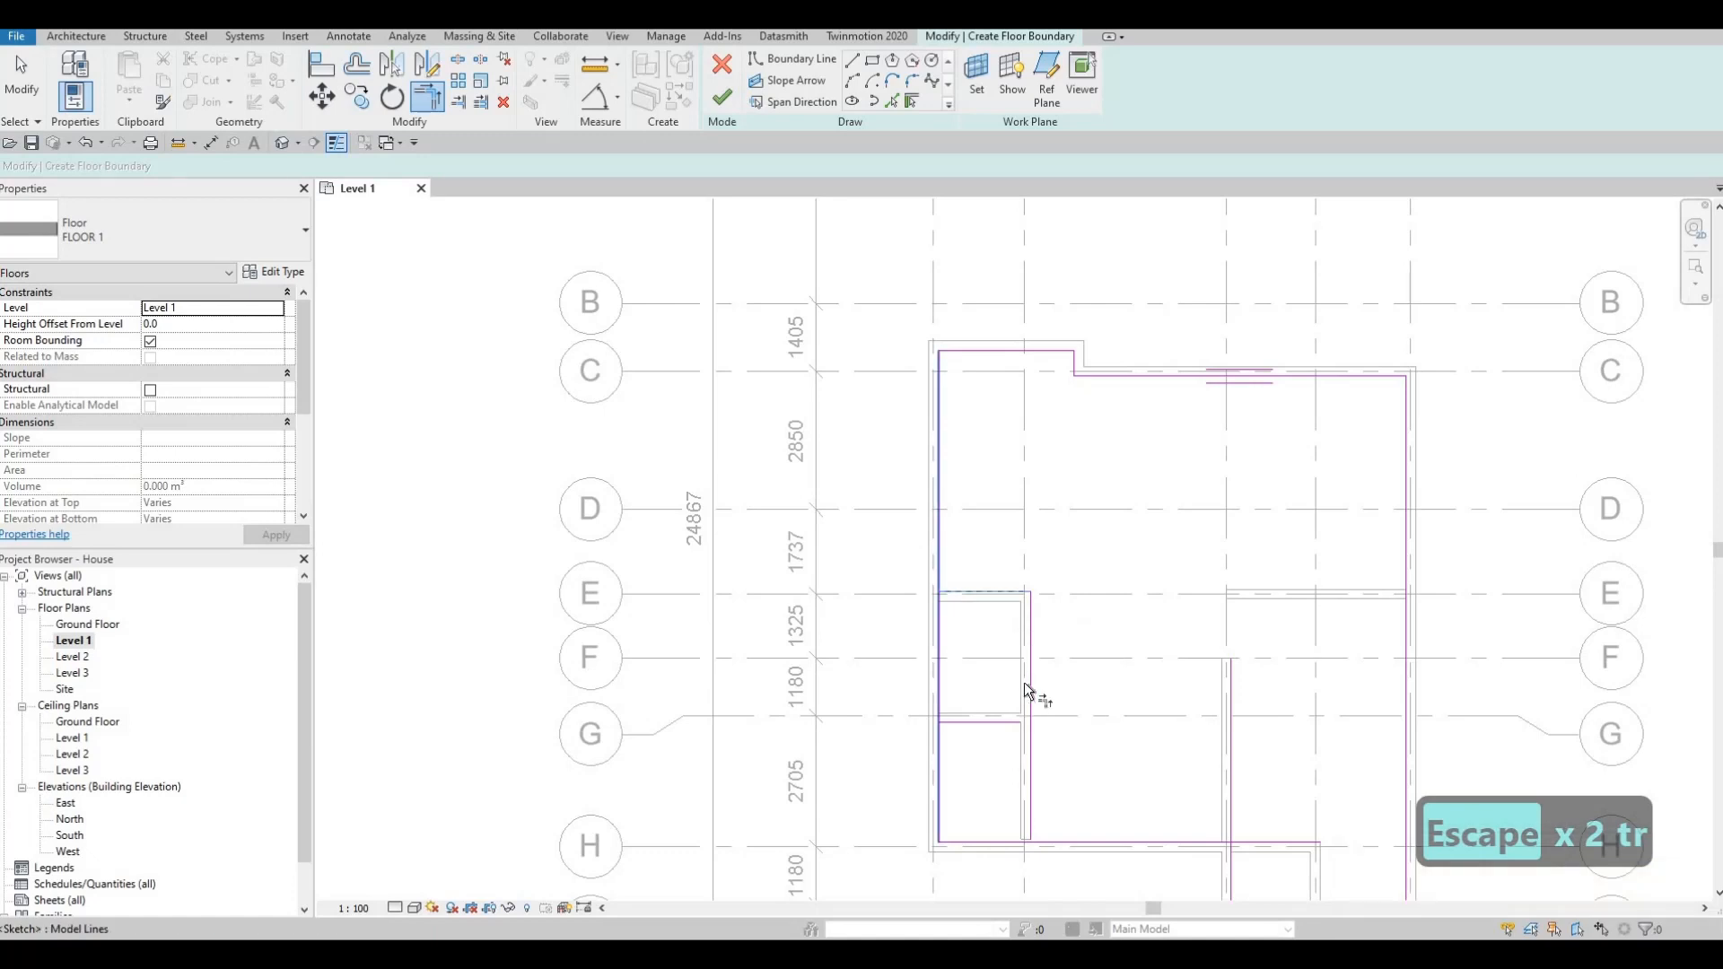
left_click(1020, 725)
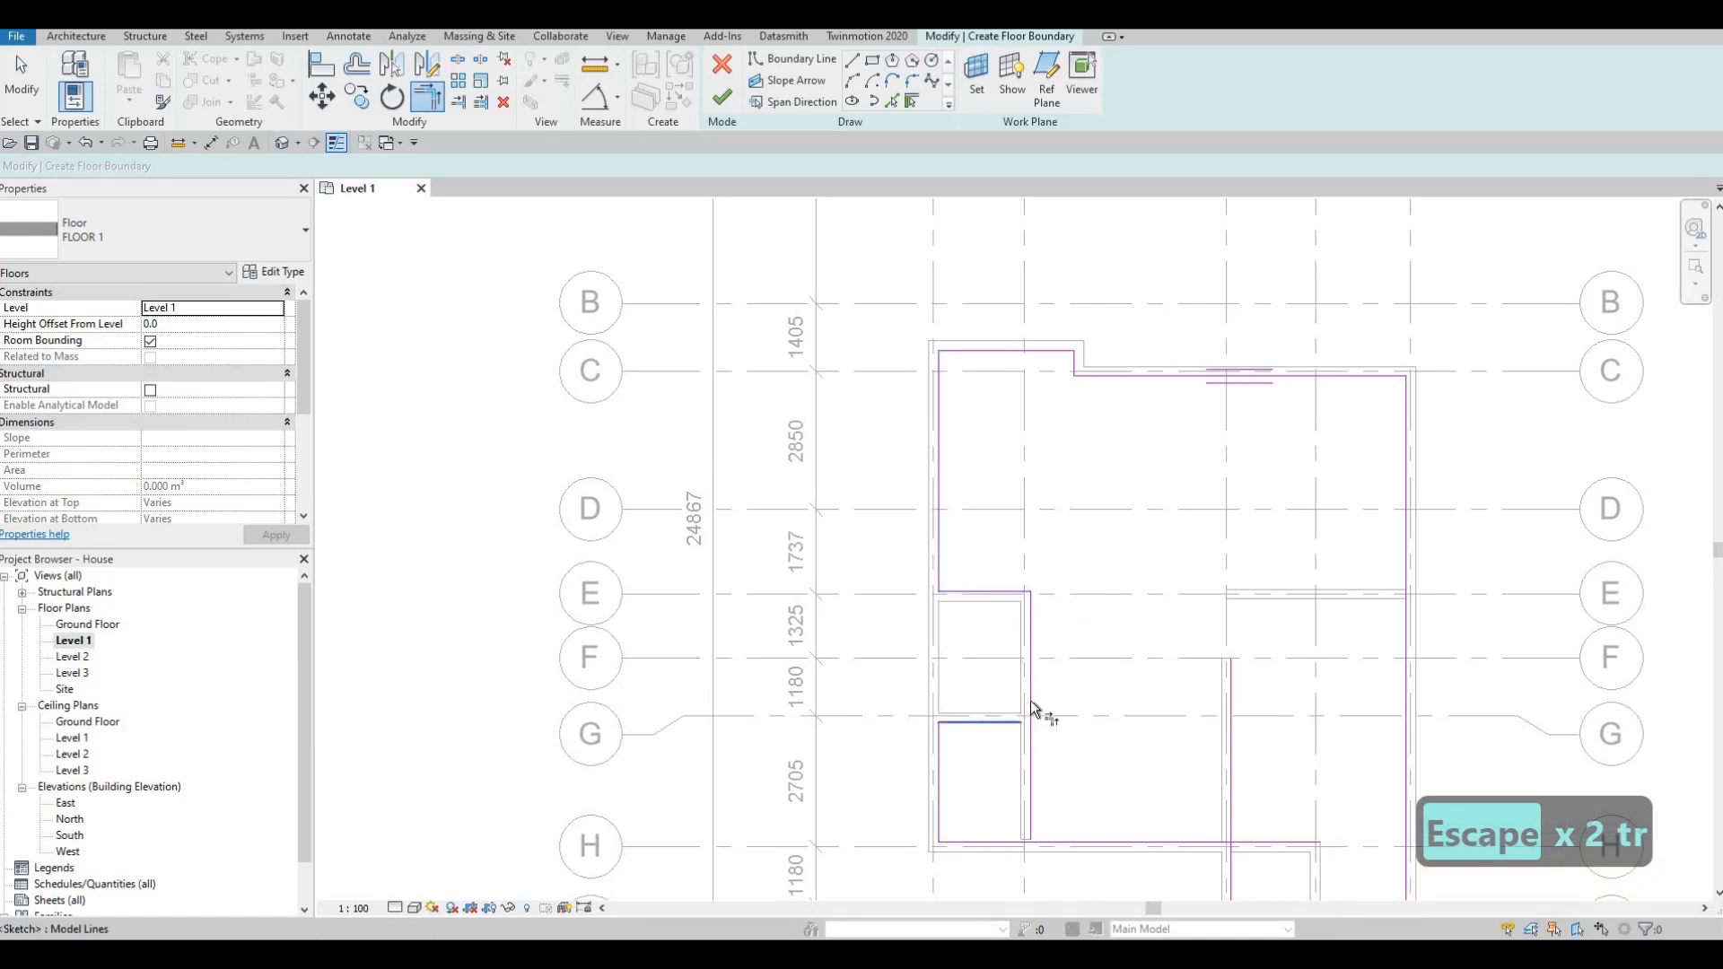
left_click(1014, 755)
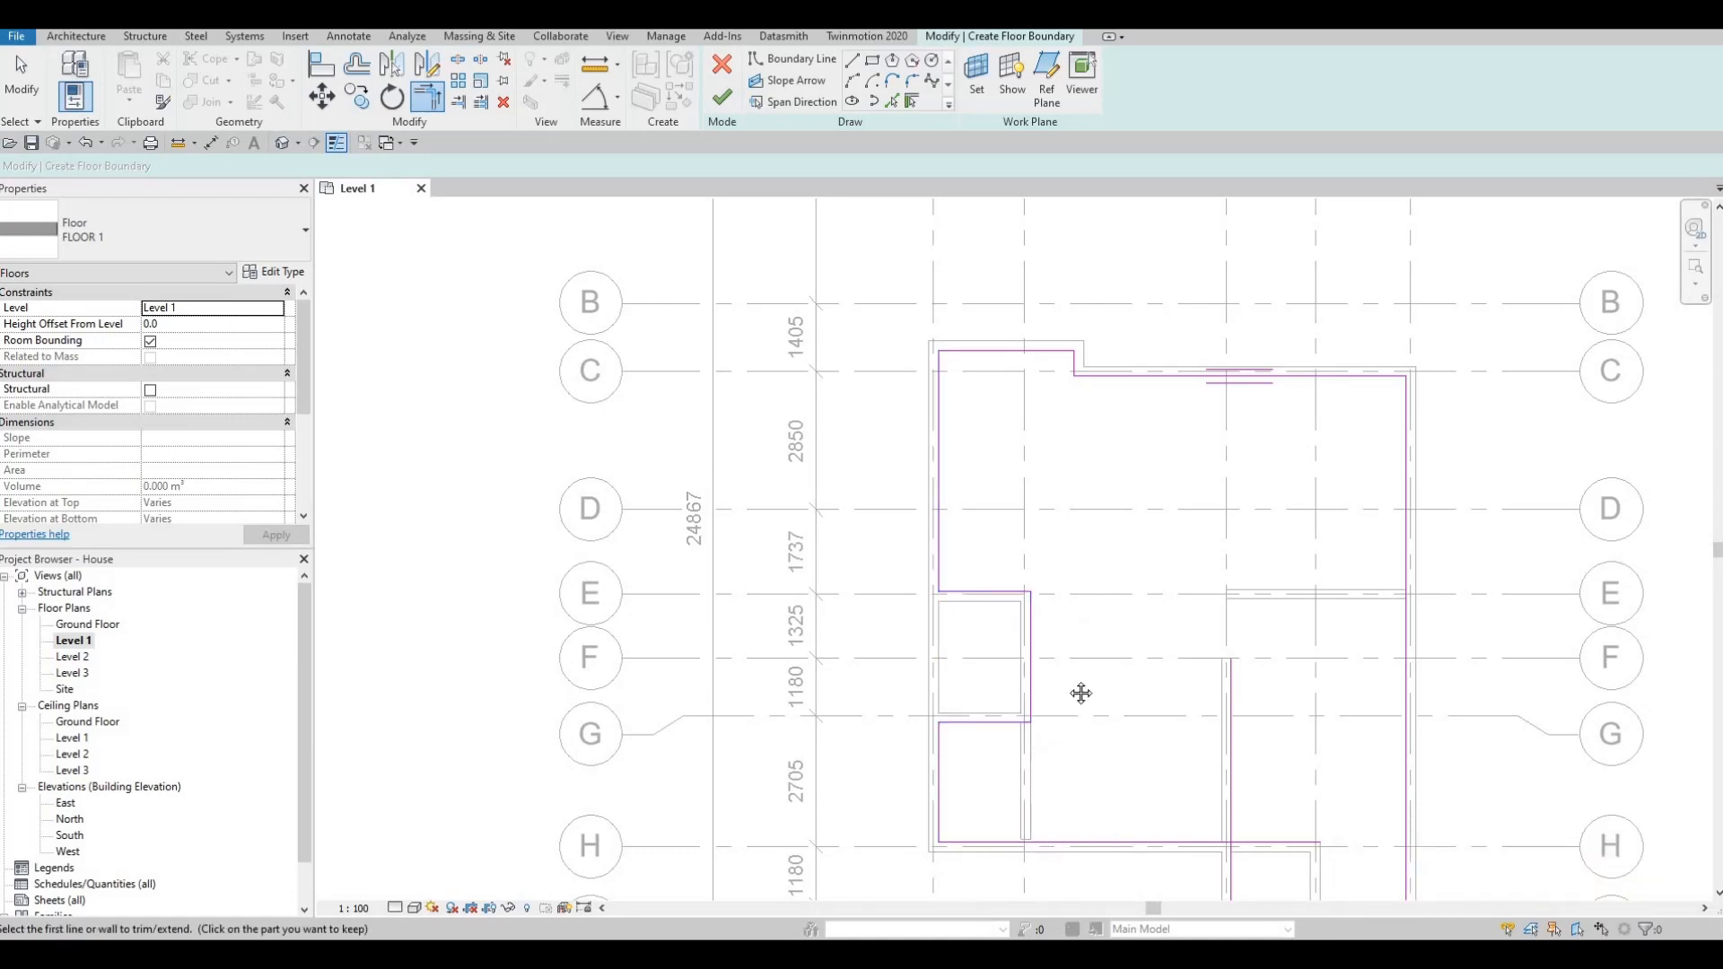
Trim the boundary lines crossing at grids 3 and H into a corner and finish the floor sketch
middle_click_drag(1207, 851, 1150, 672)
left_click(1152, 665)
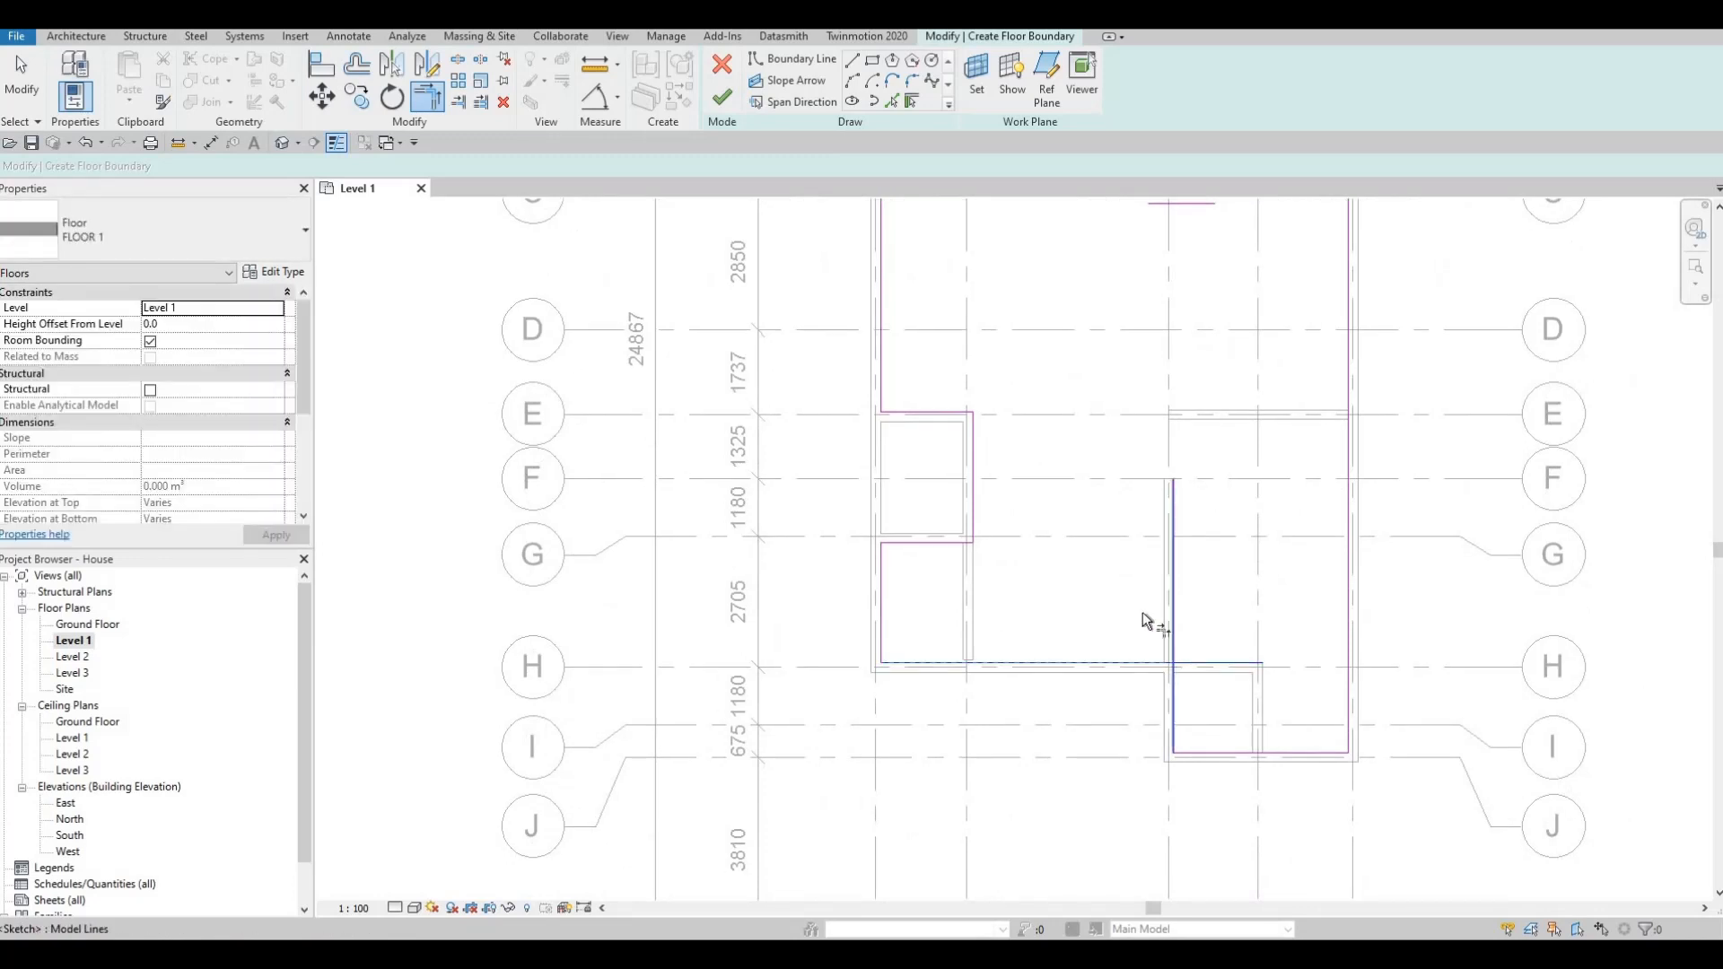
scroll(1145, 597, "down", 2)
middle_click_drag(1158, 397, 1142, 518)
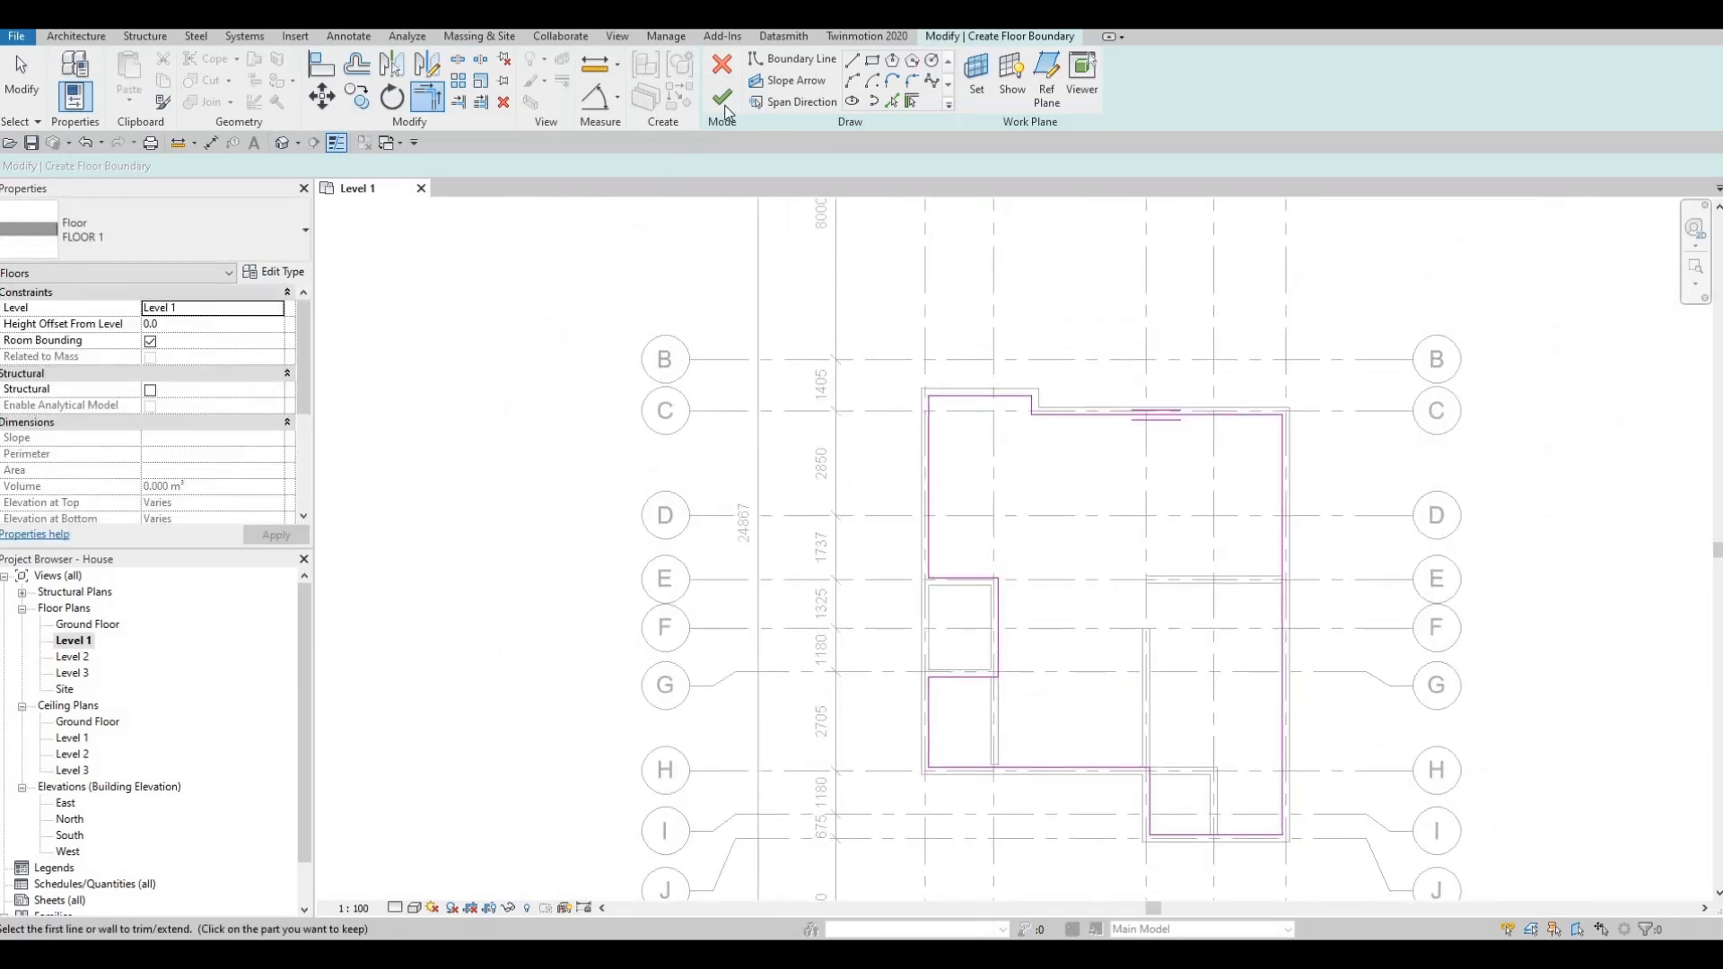
left_click(723, 101)
Extend the interior wall between grids G and H down to the exterior wall on grid H
scroll(994, 768, "up", 3)
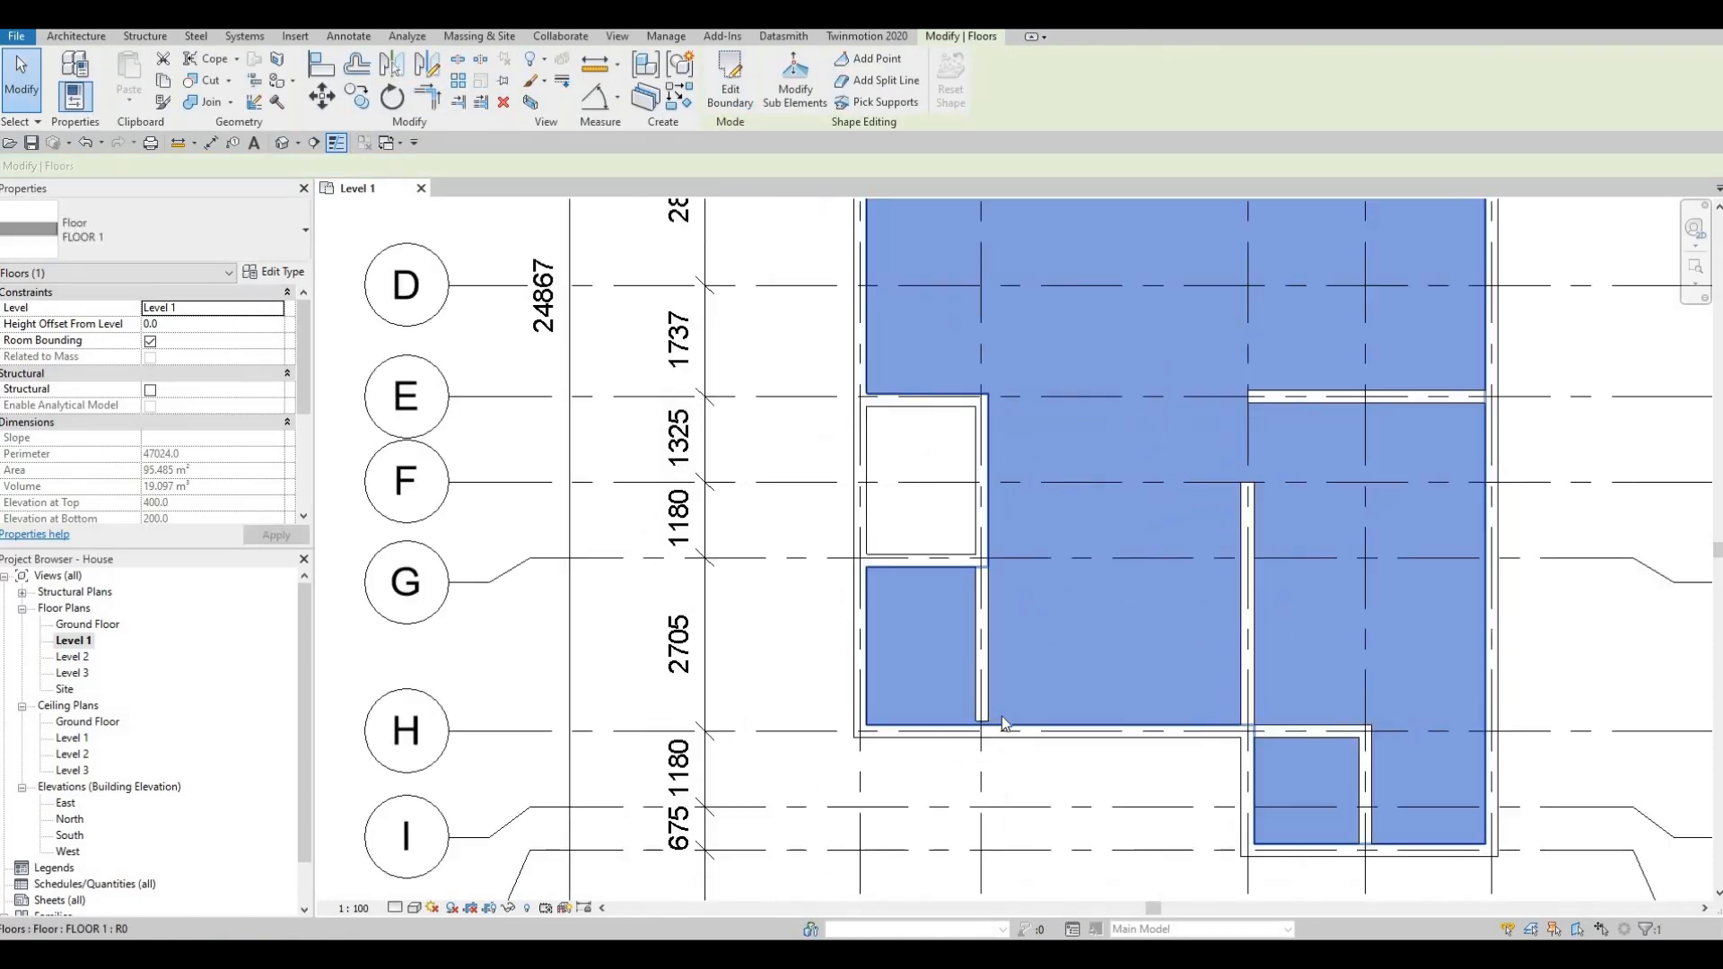
key("Escape")
key("Escape")
scroll(994, 767, "up", 3)
left_click(972, 735)
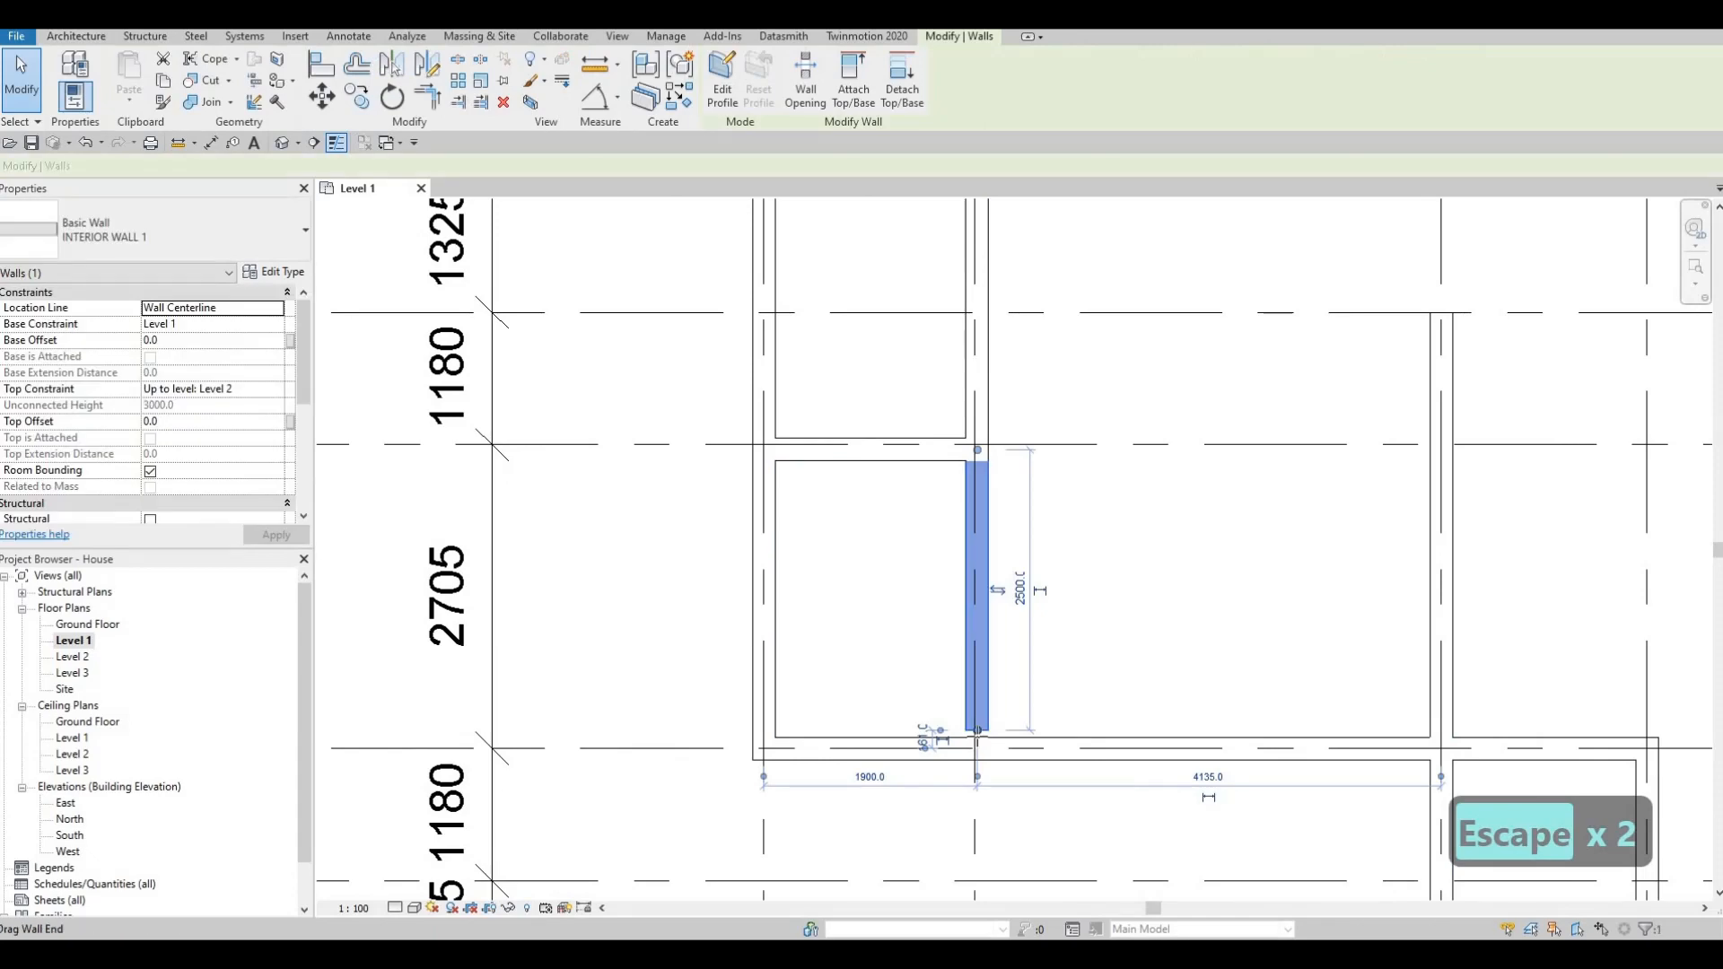
left_click_drag(976, 731, 976, 748)
key("Escape")
scroll(970, 625, "down", 2)
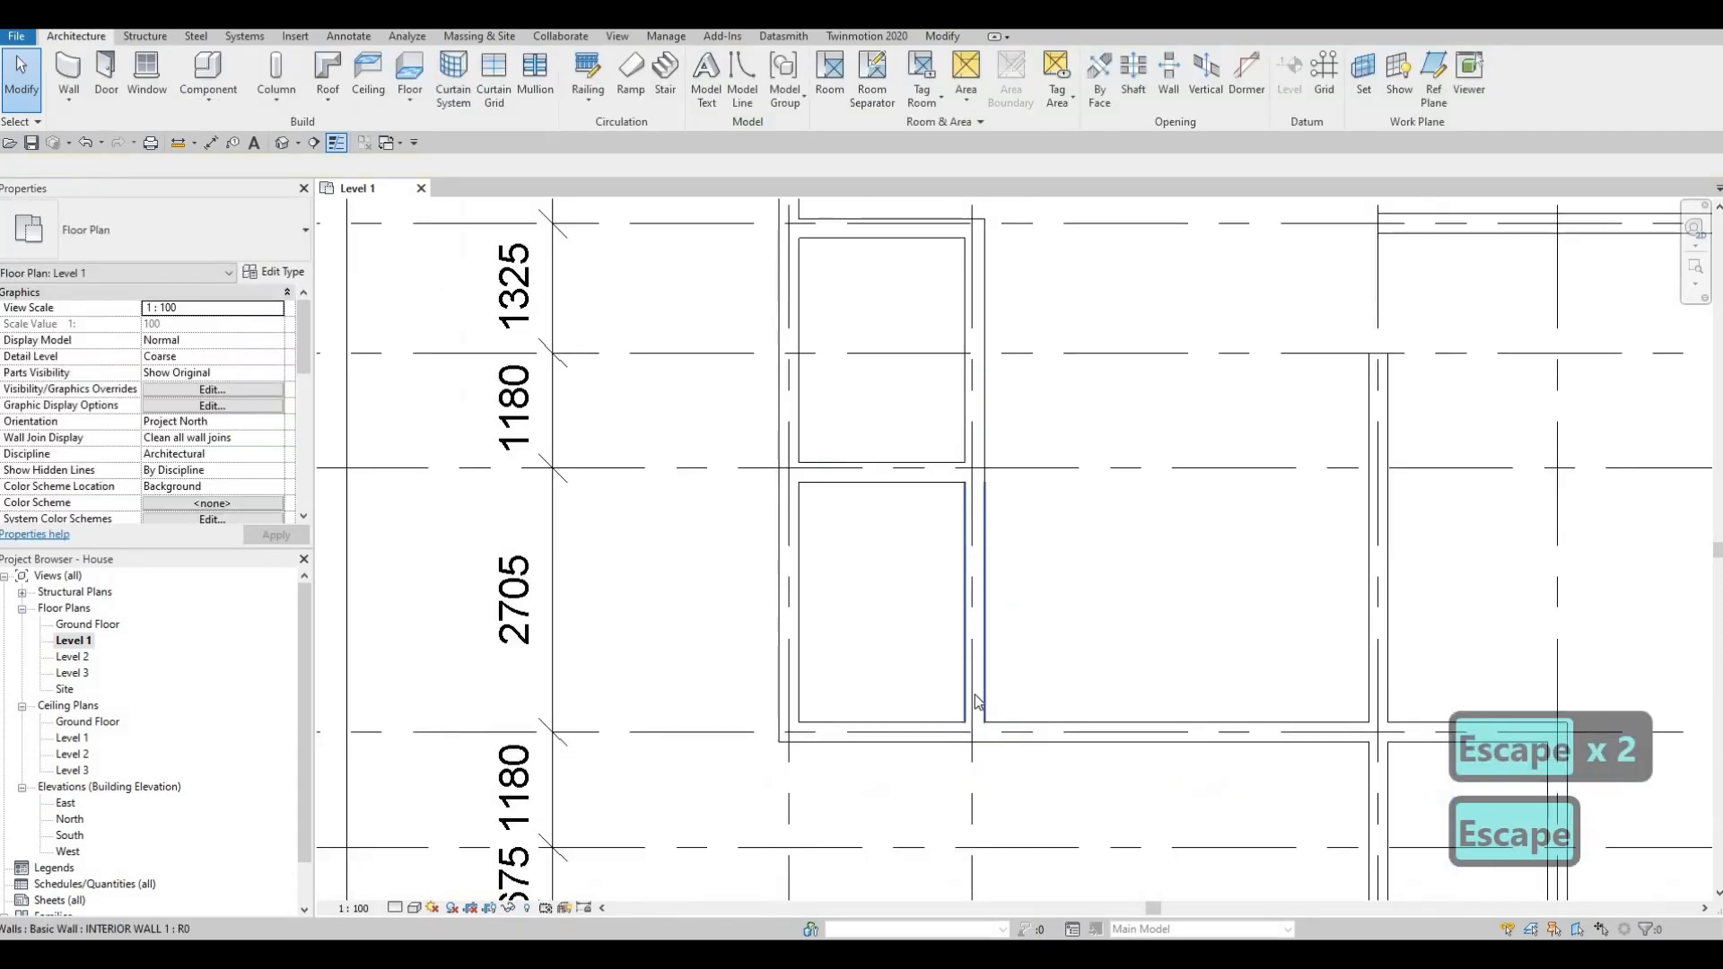
scroll(954, 693, "down", 2)
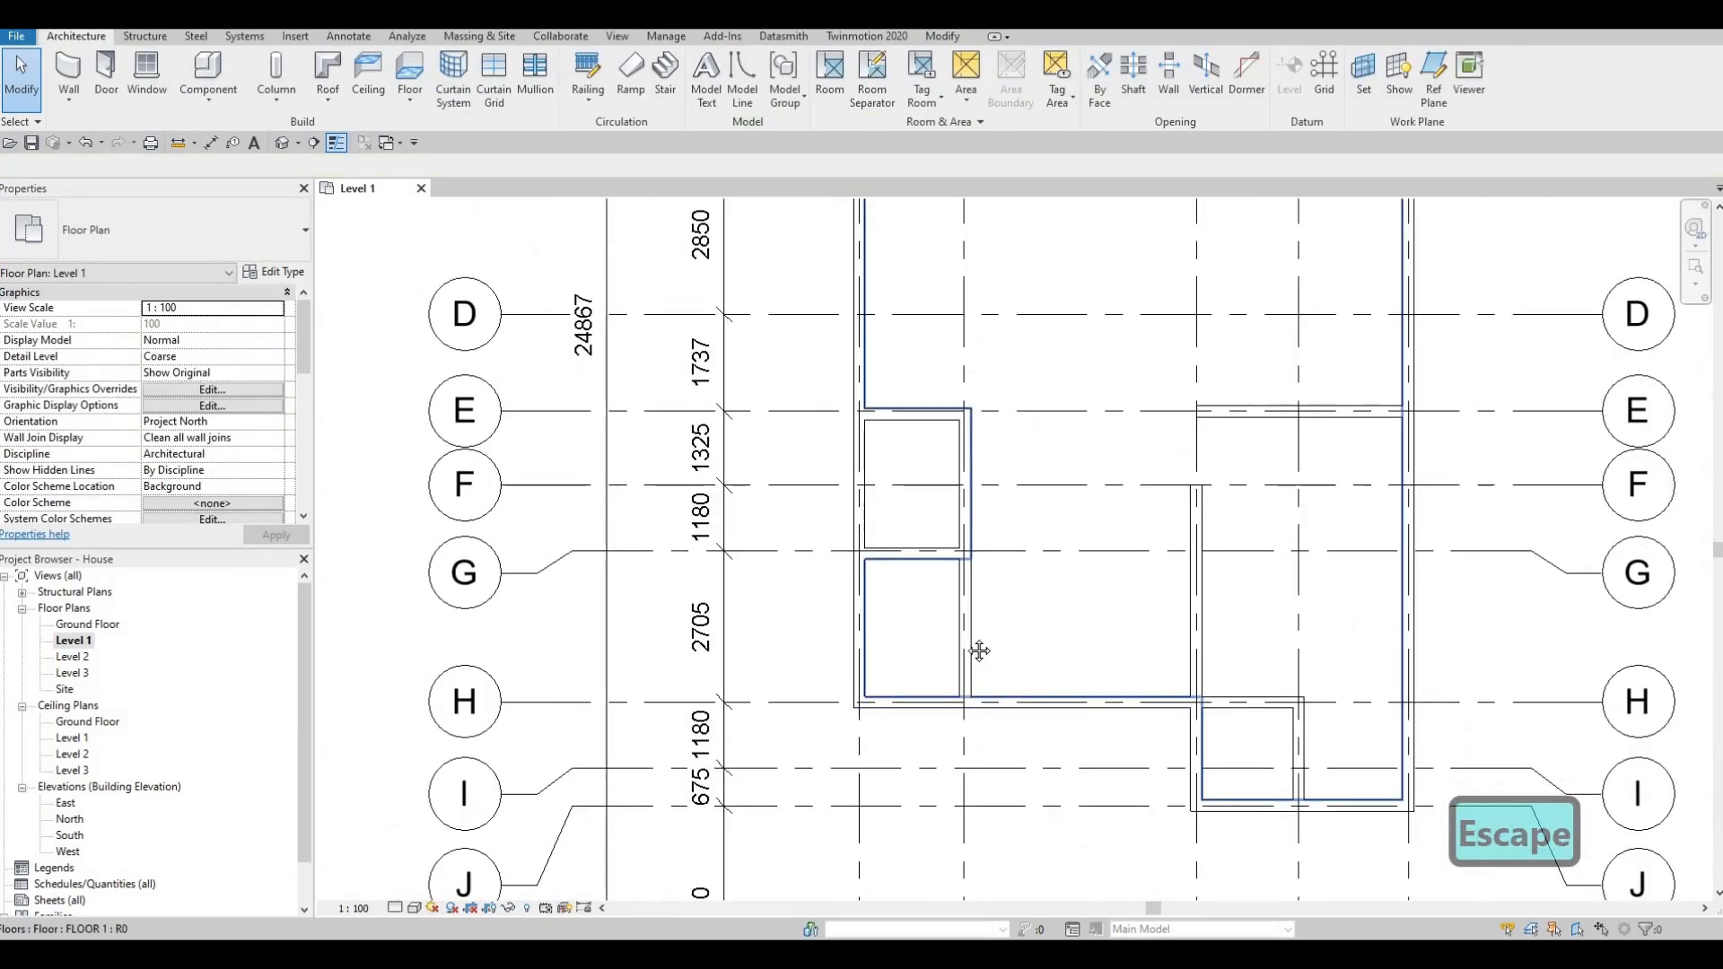
scroll(943, 639, "down", 1)
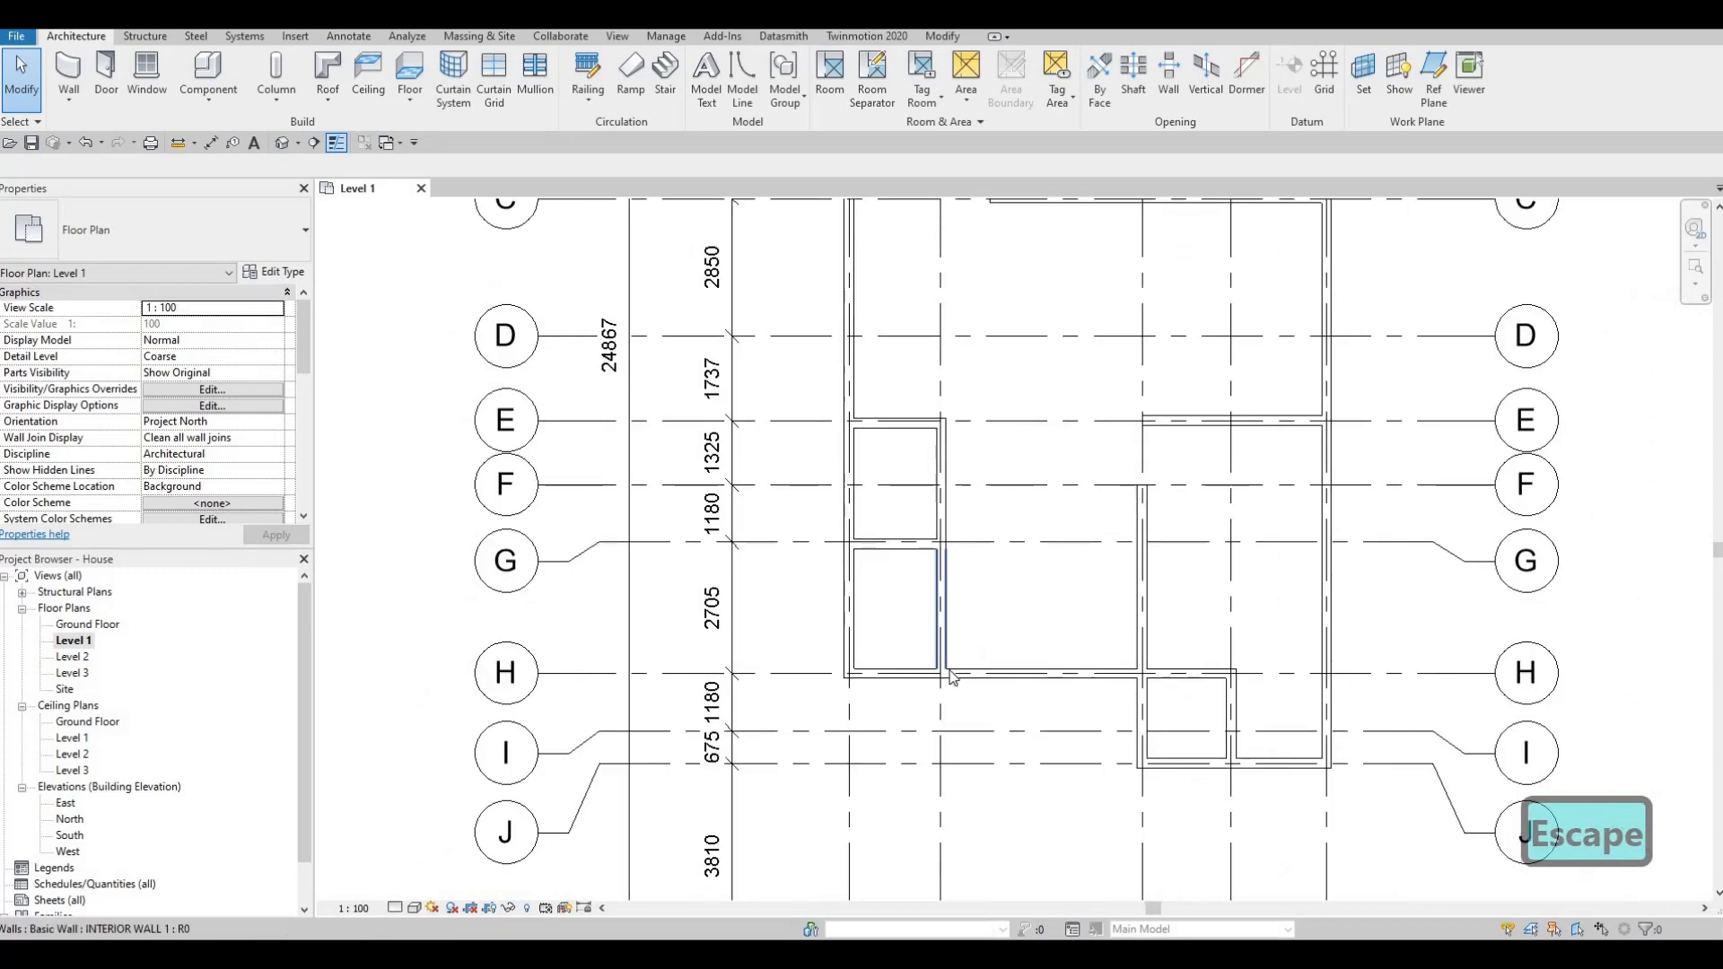
scroll(941, 666, "up", 1)
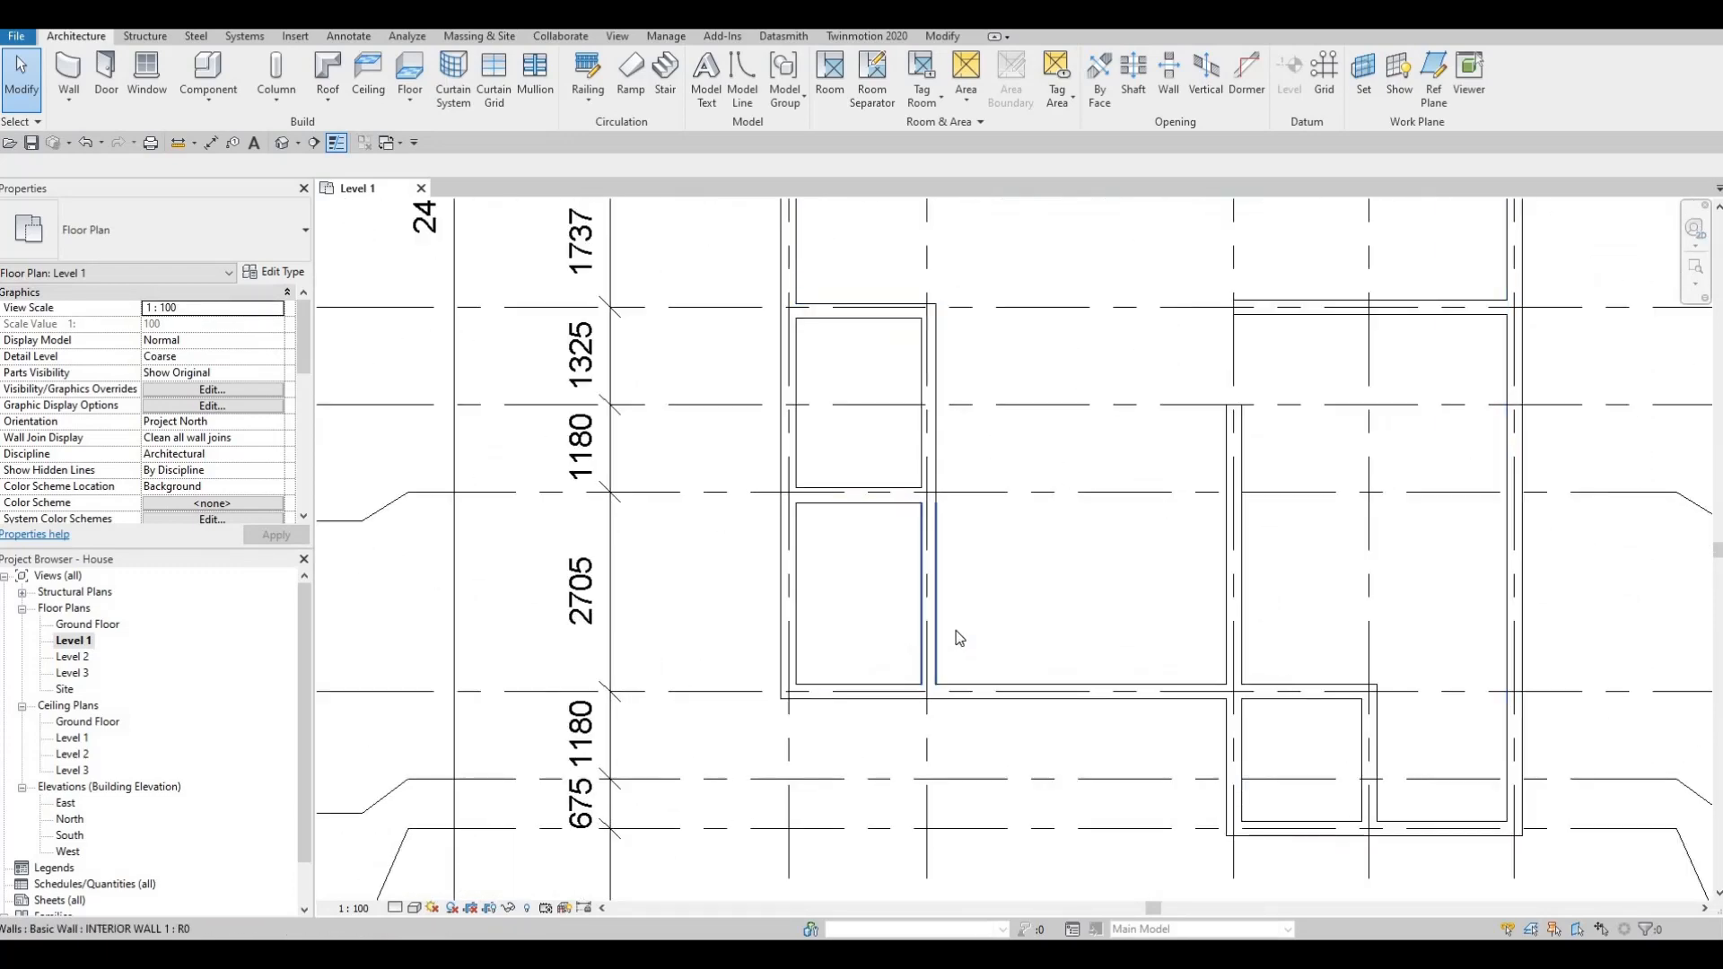
scroll(929, 502, "down", 2)
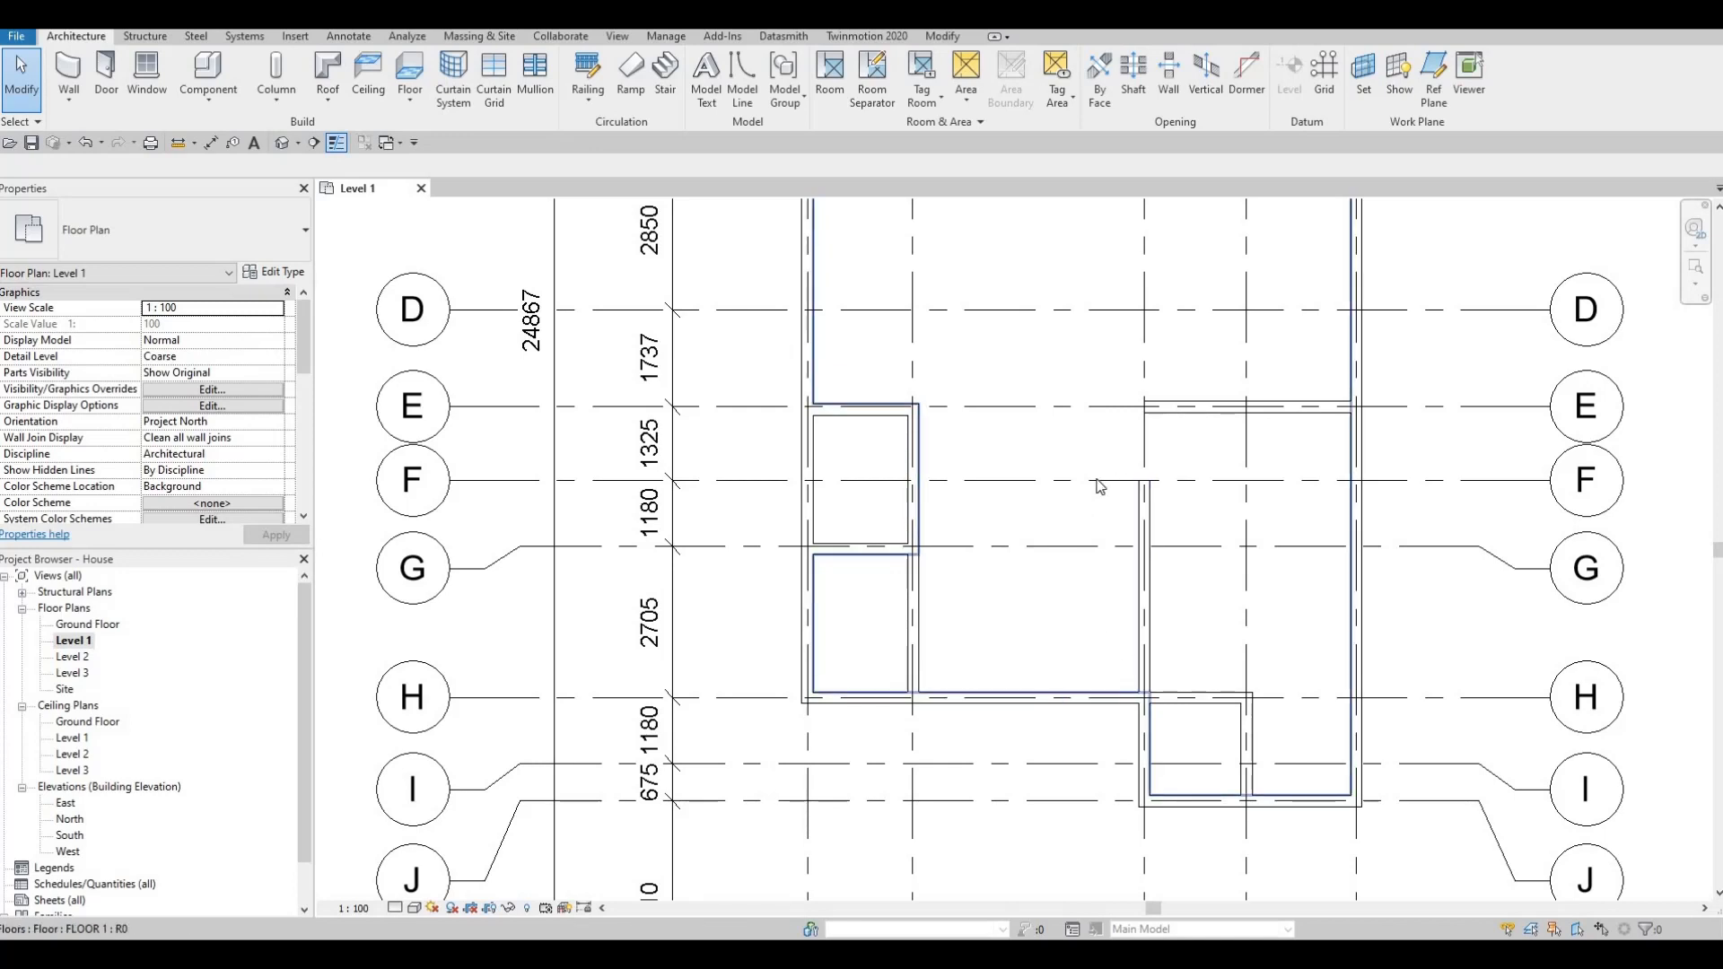
key("Escape")
scroll(1117, 455, "down", 3)
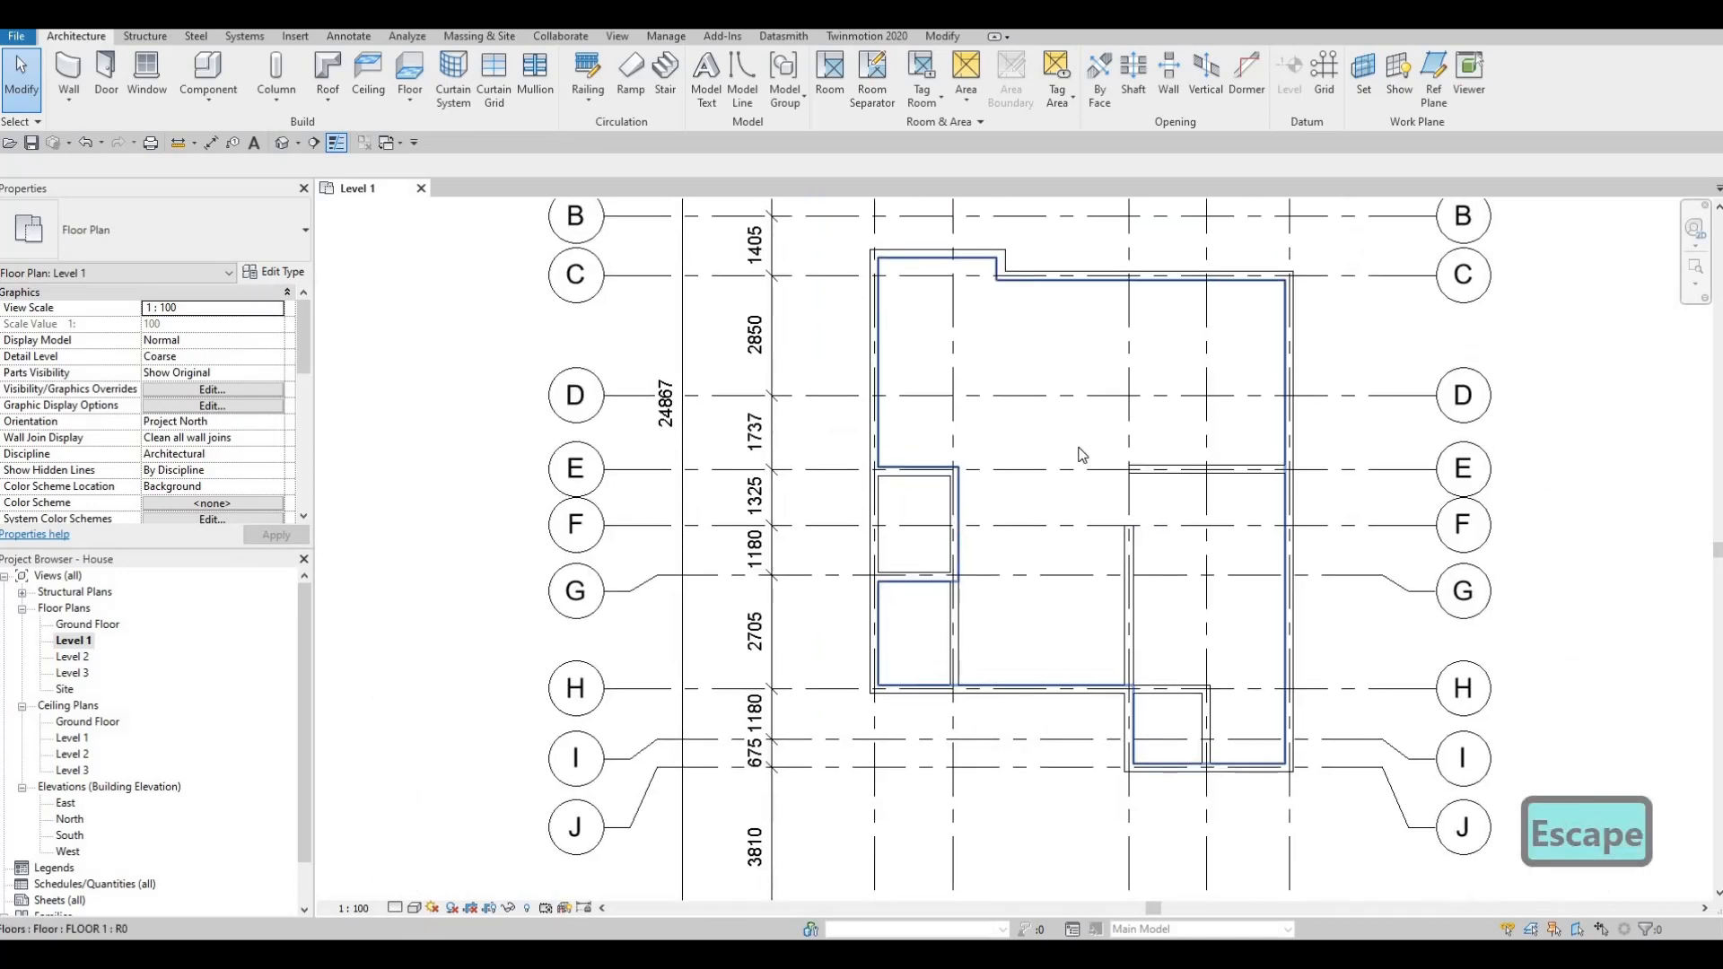
middle_click_drag(1152, 457, 1118, 451)
middle_click_drag(1149, 568, 1062, 525)
middle_click_drag(779, 302, 779, 324)
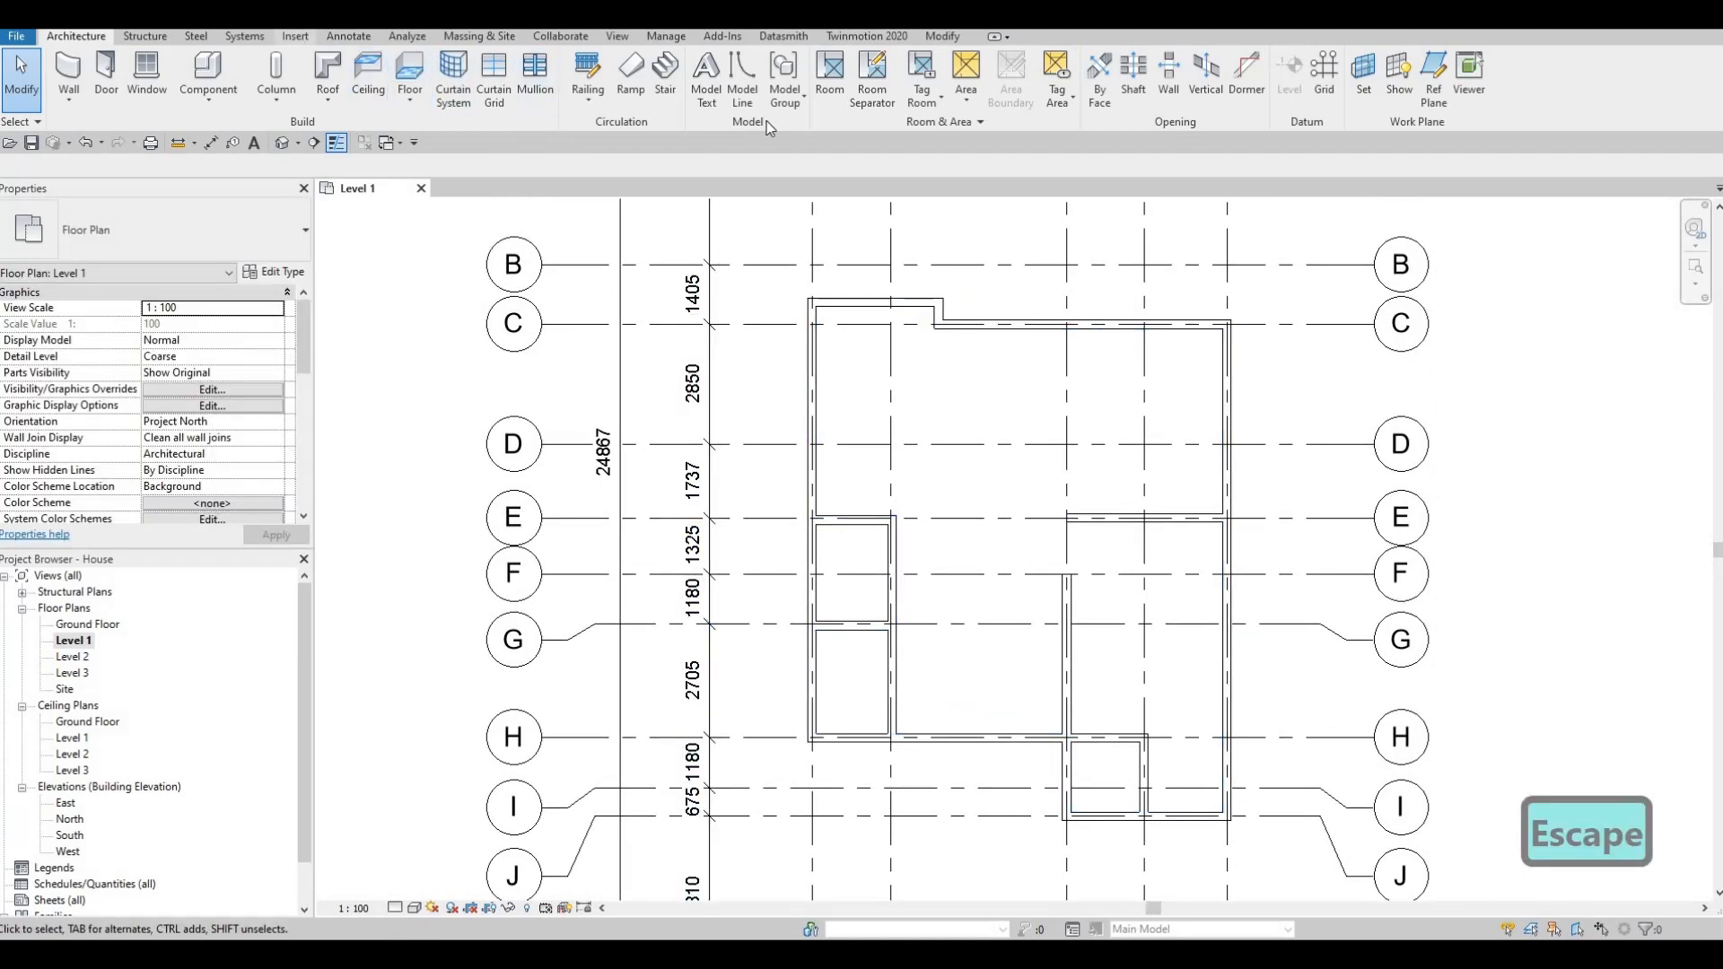
scroll(767, 121, "down", 4)
Load the M_Sofa-Corbu family from the Furniture Seating folder of the Canada library
left_click(738, 97)
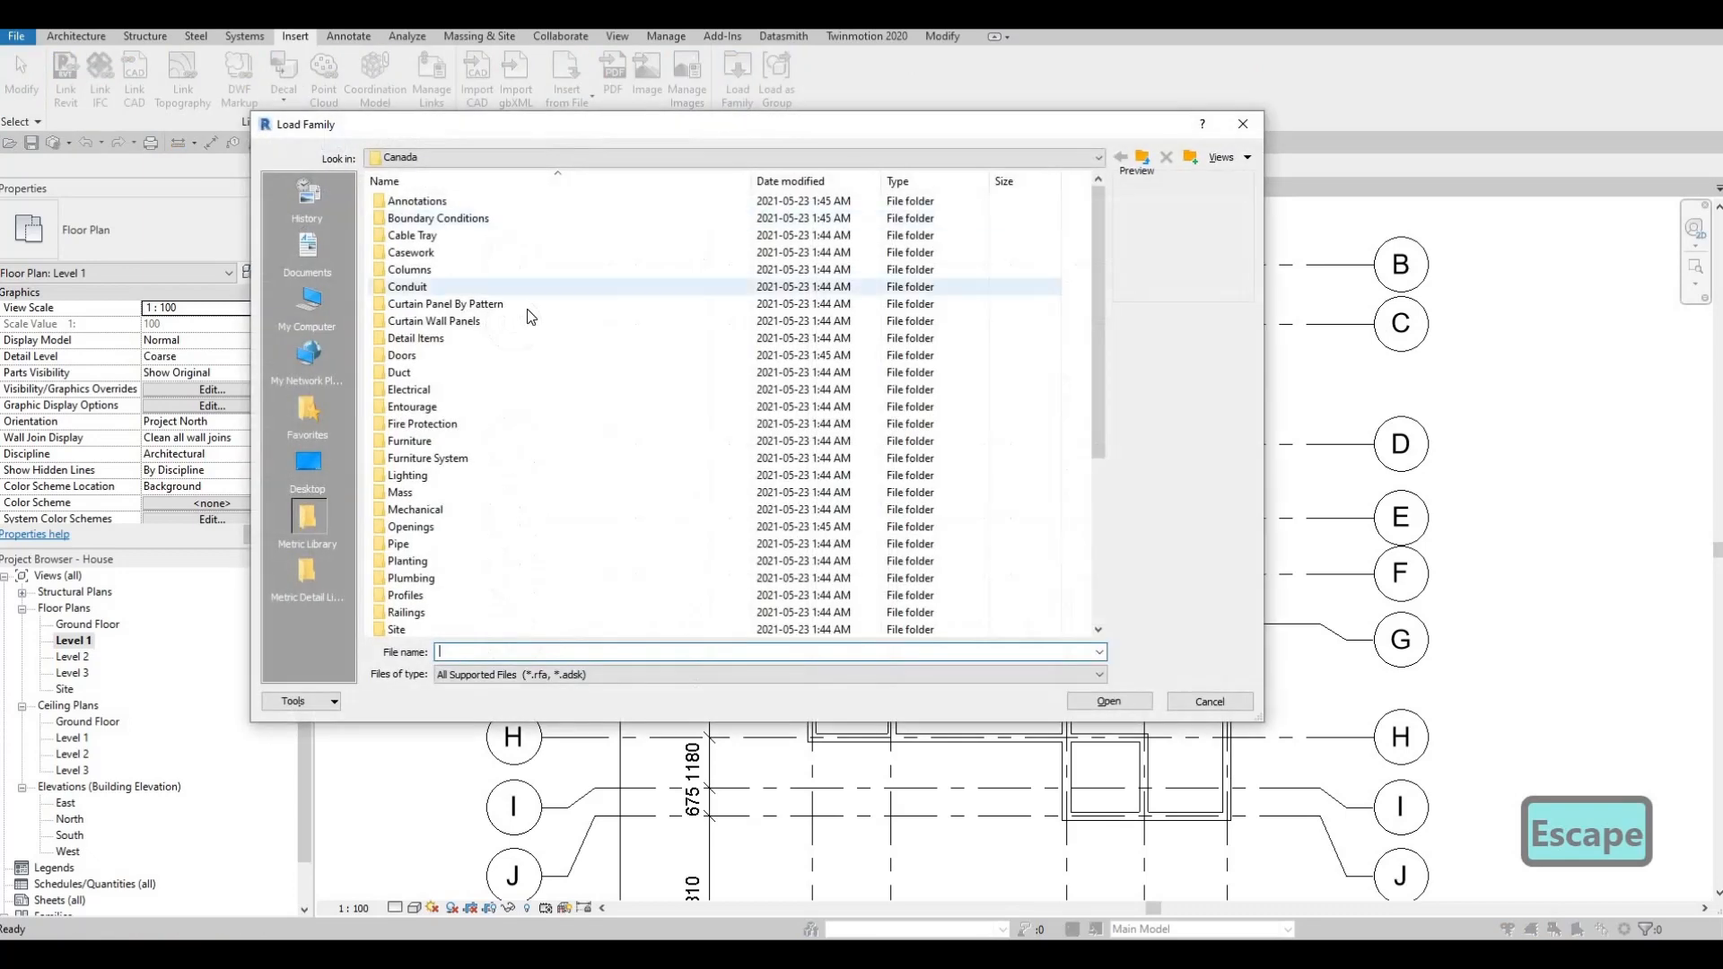
double_click(430, 443)
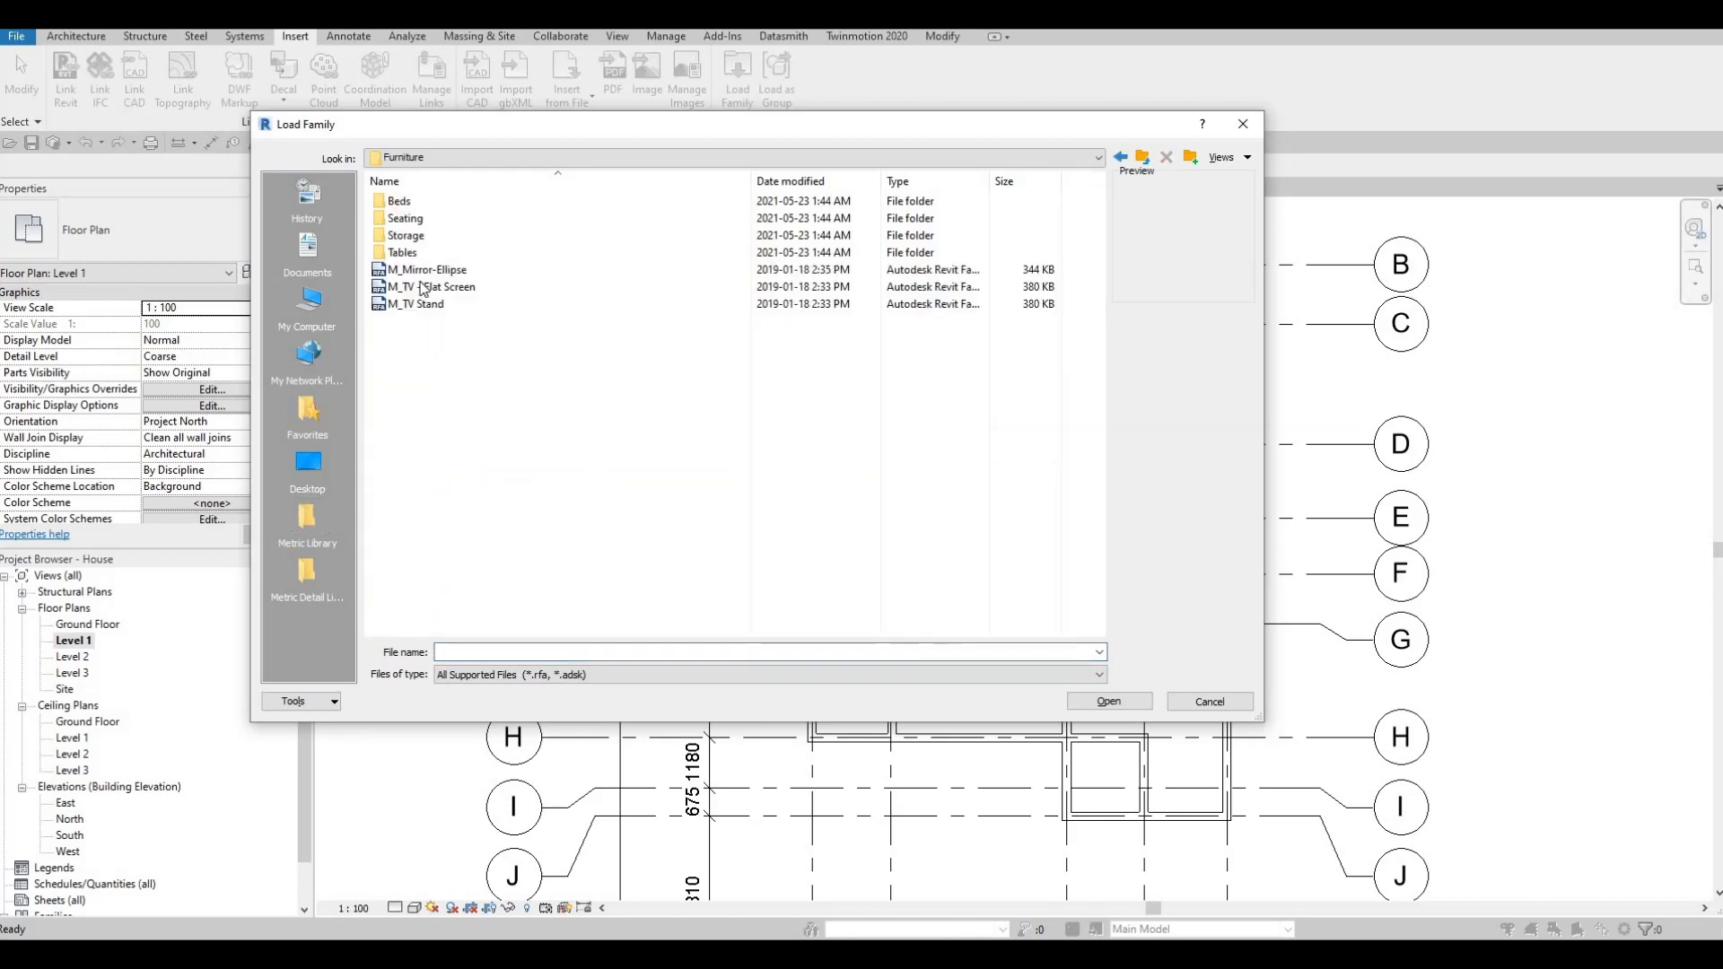
double_click(425, 220)
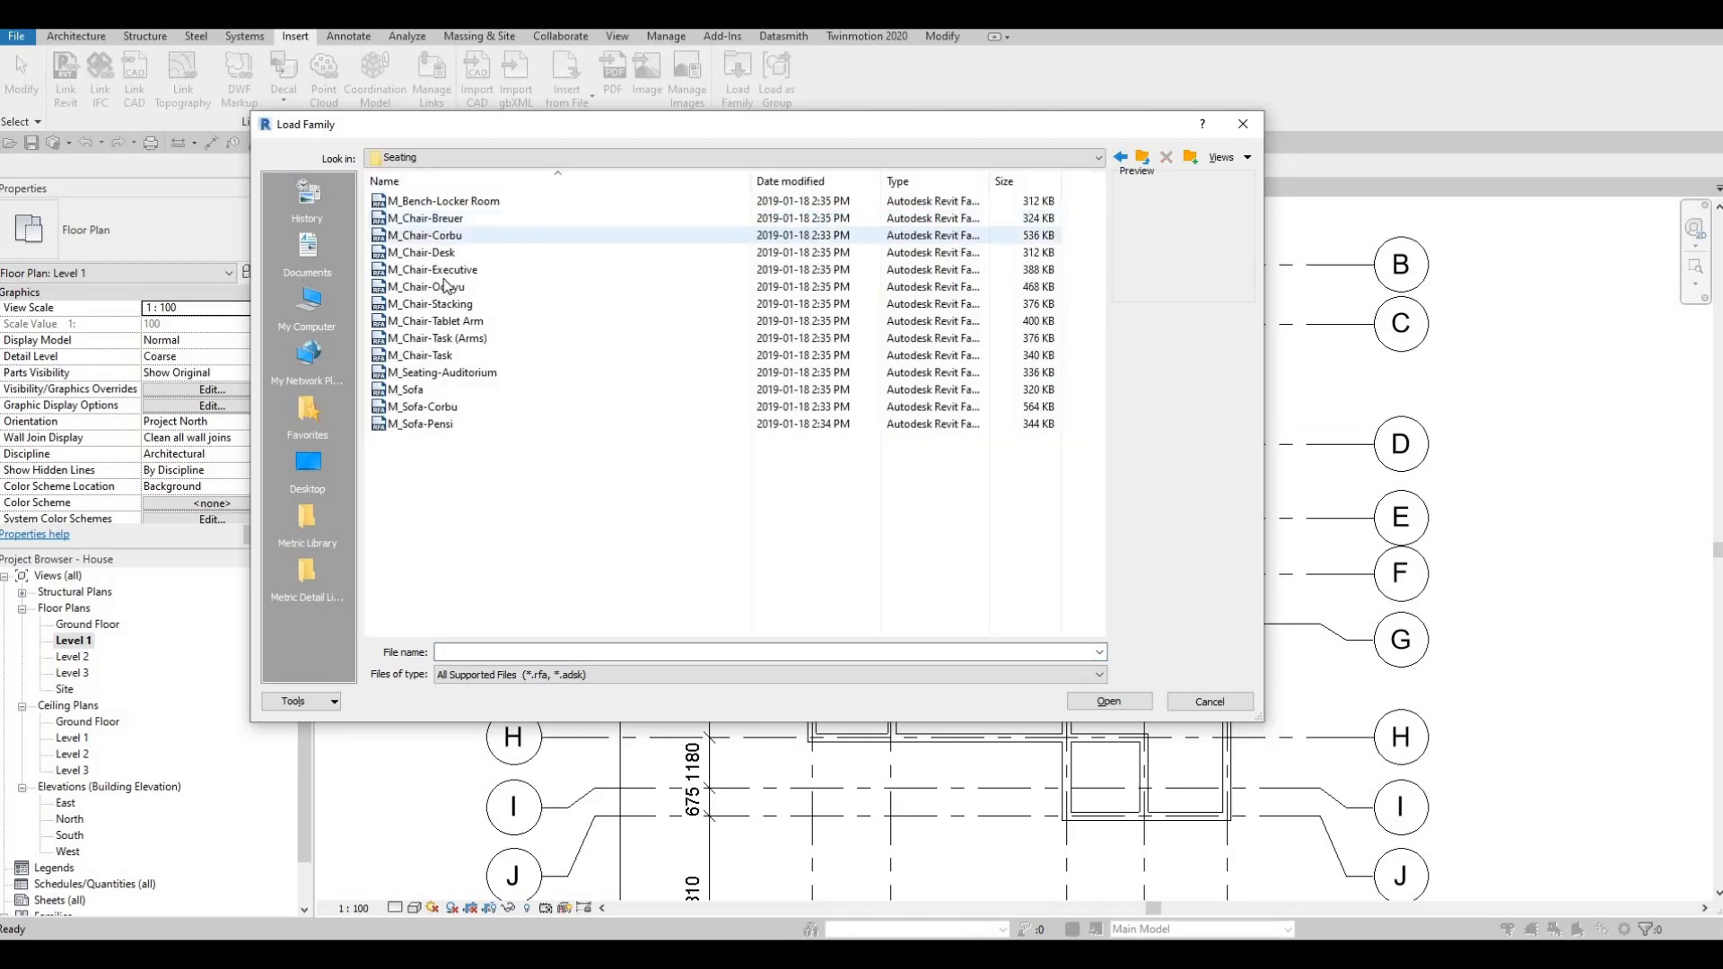
left_click(429, 219)
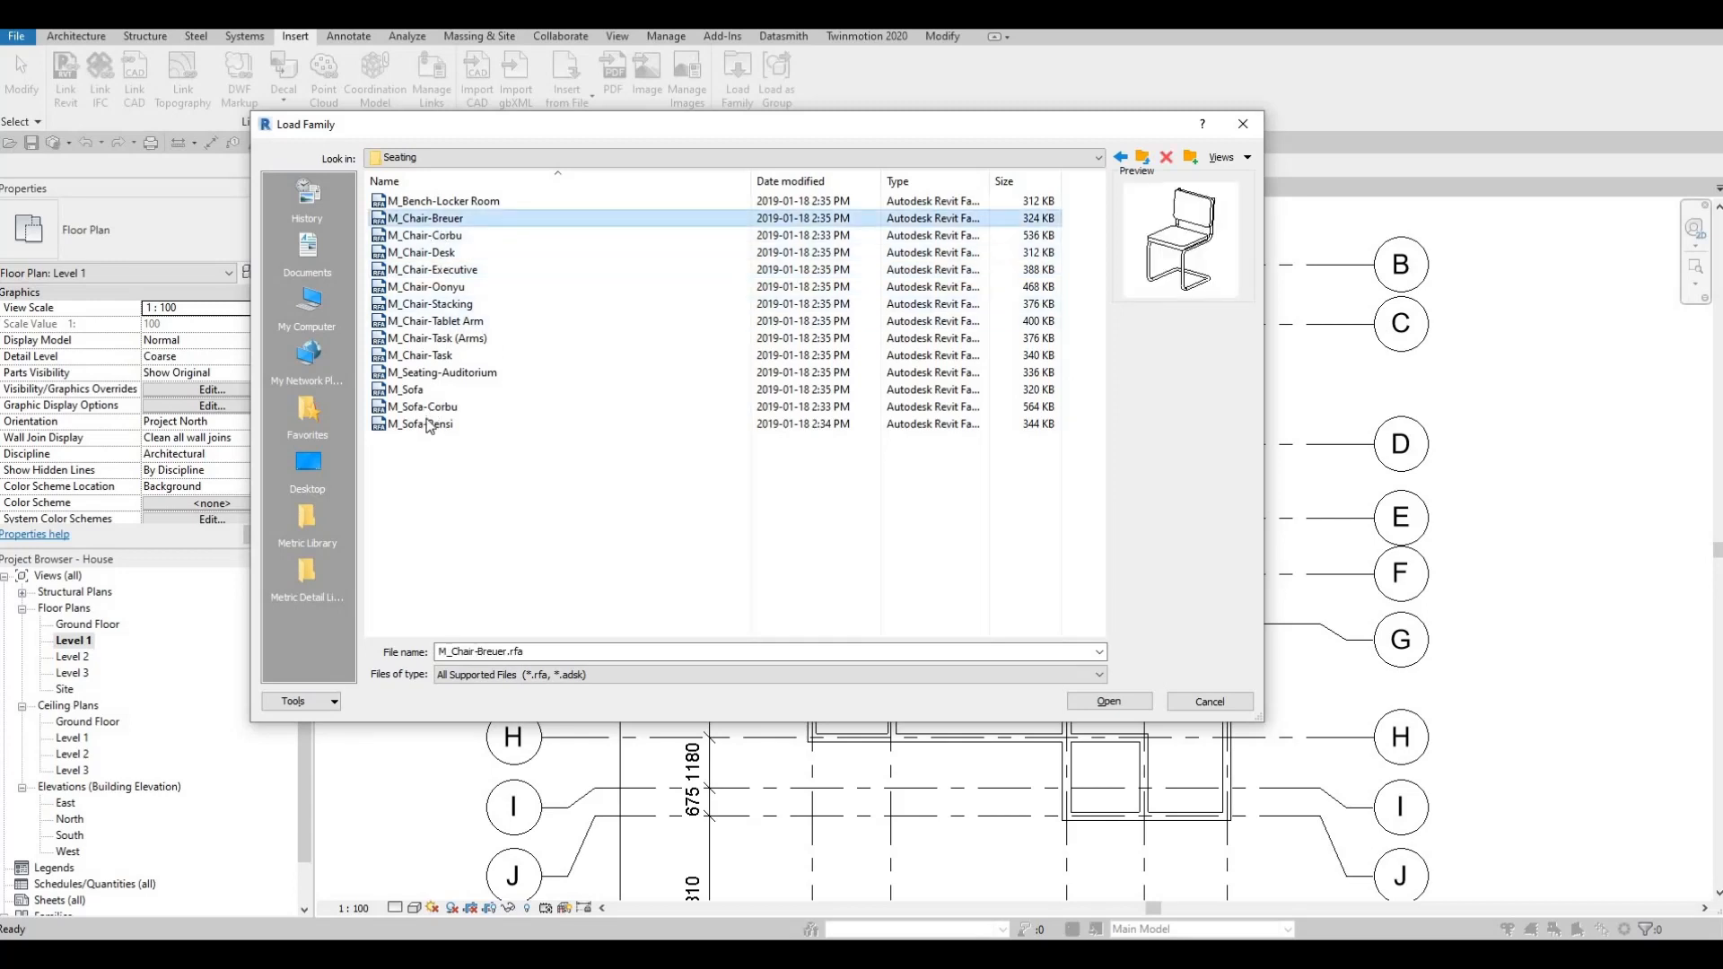
left_click(400, 412)
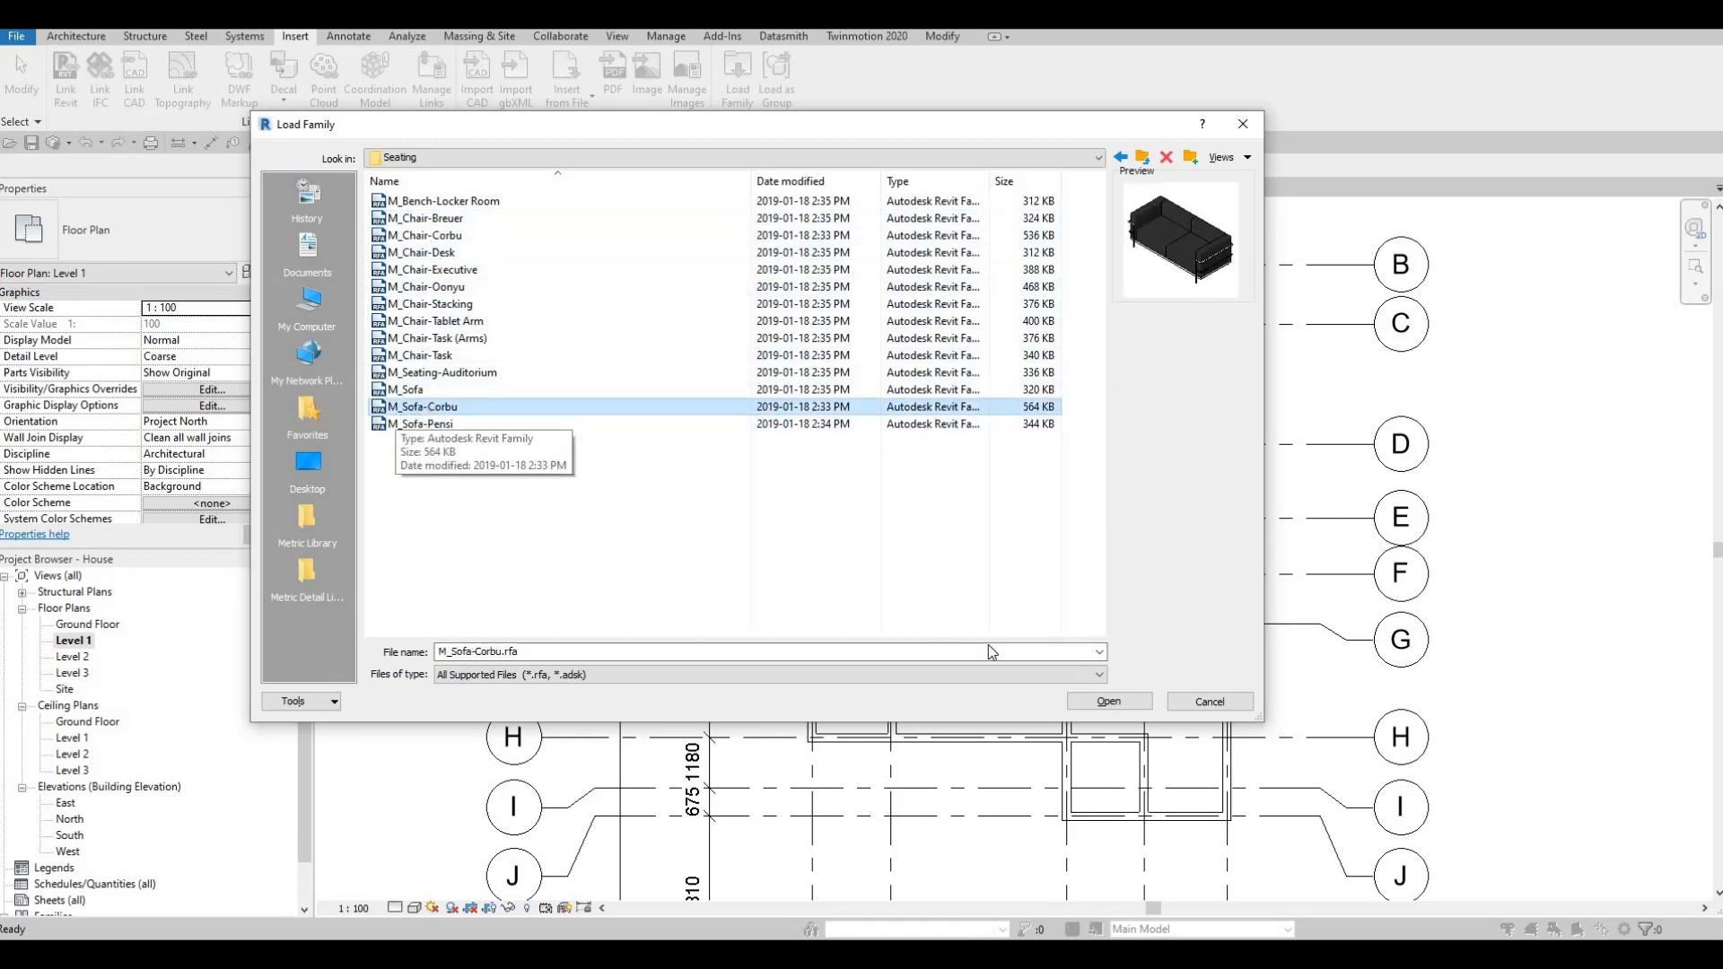
left_click(1105, 700)
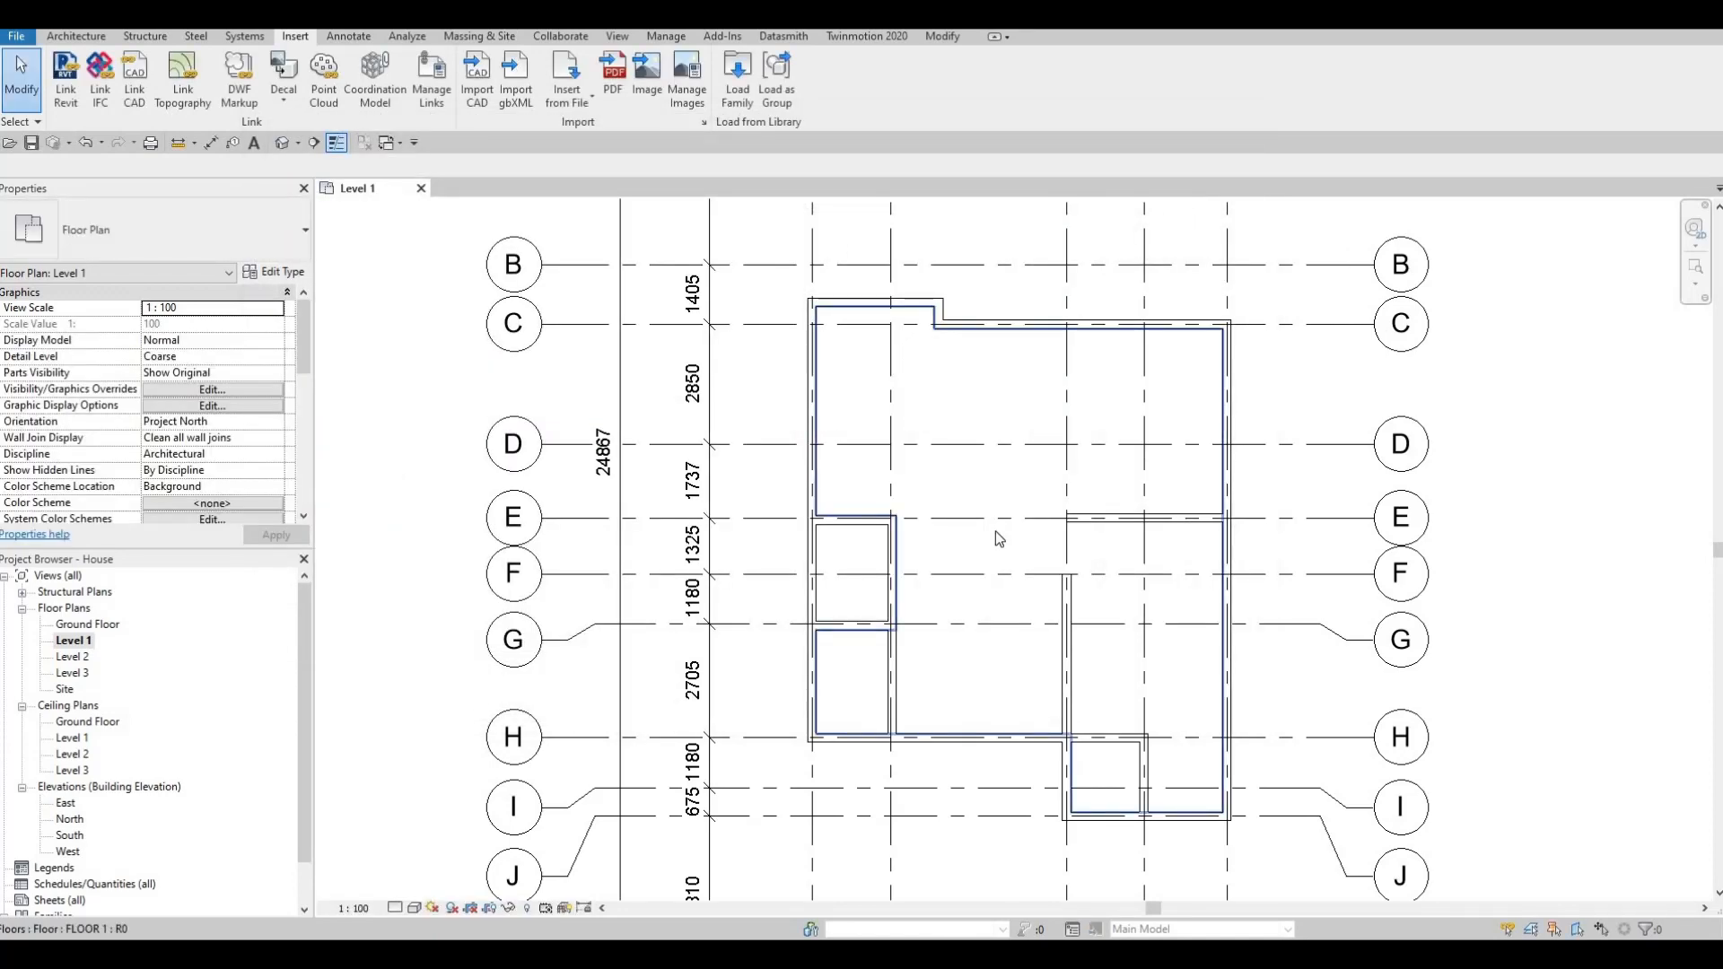
Place the M_Sofa-Corbu sofa, rotated so its back faces the west side of the interior wall between grids F and H
key("c")
key("m")
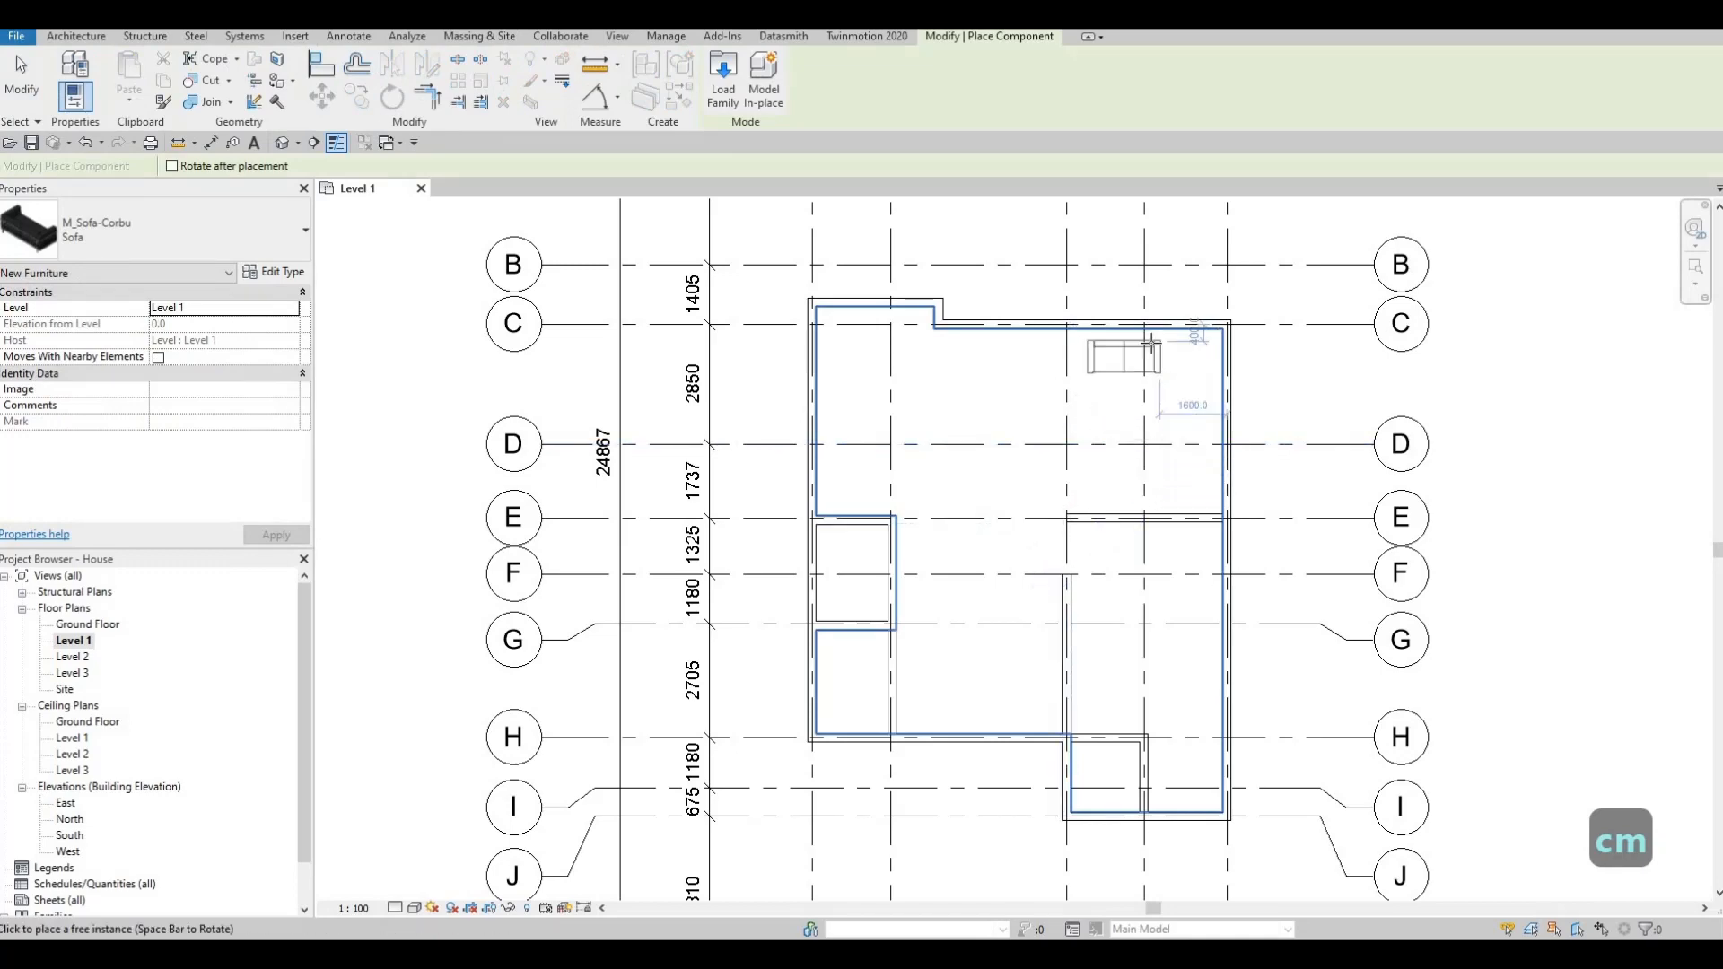
scroll(1113, 404, "up", 2)
scroll(1108, 455, "down", 2)
middle_click_drag(1025, 669, 1055, 582)
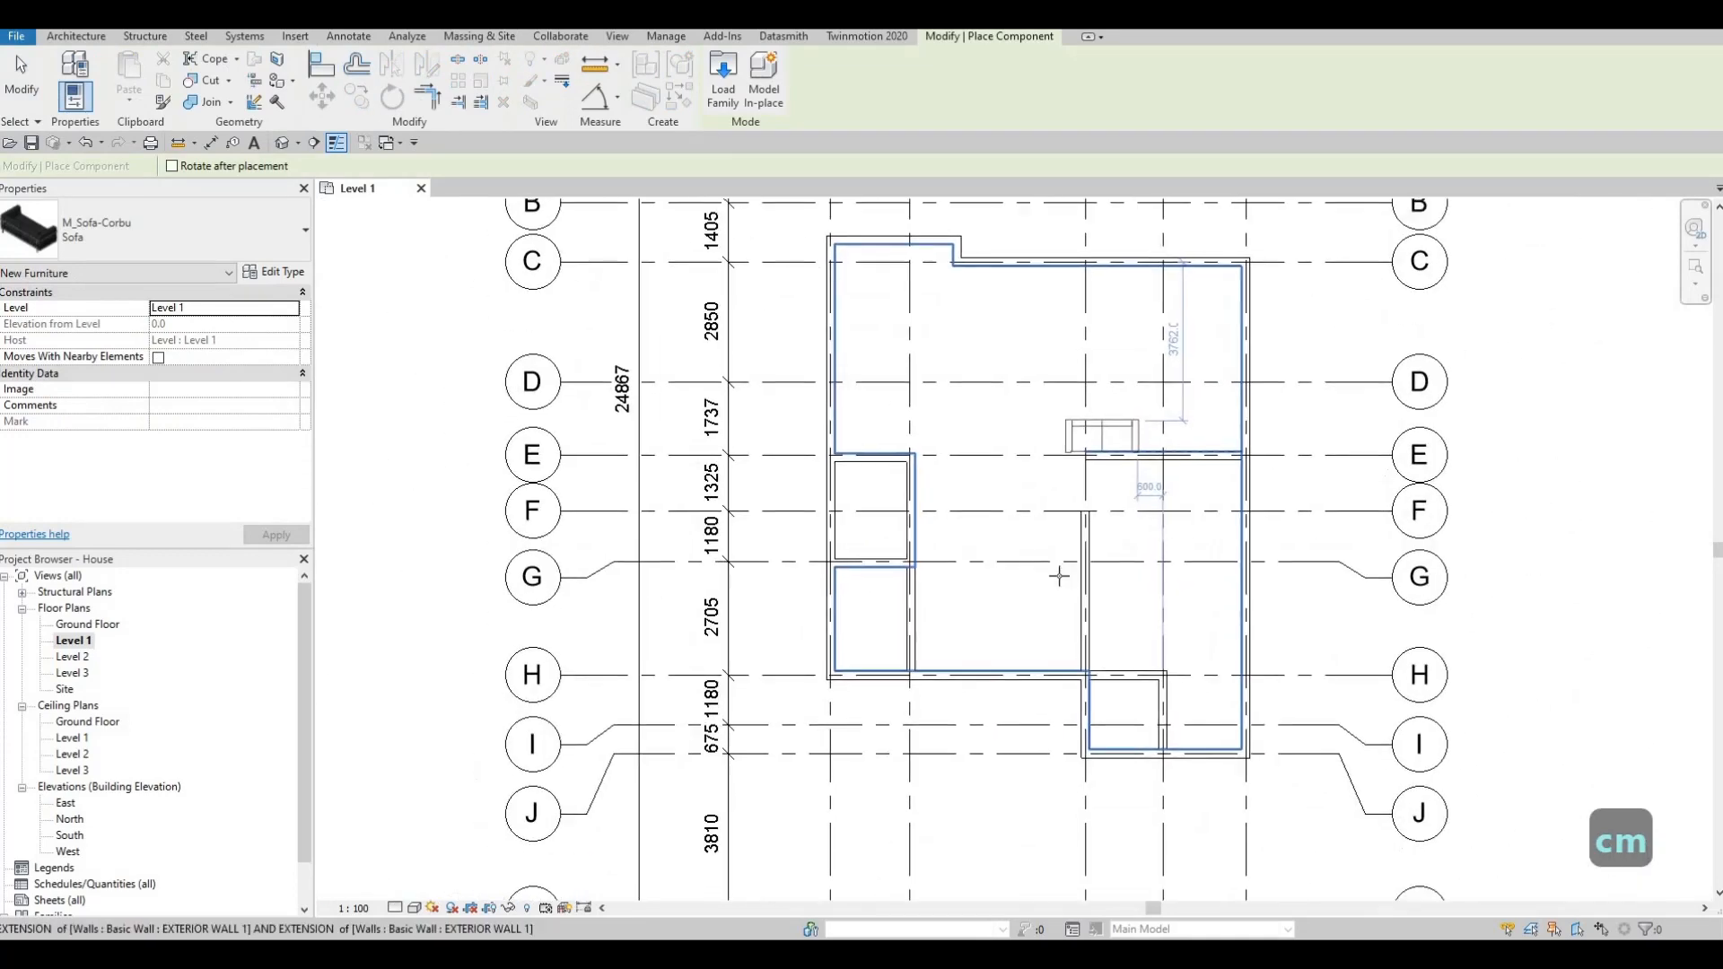
key("space")
key("space")
key("space")
key("space")
key("space")
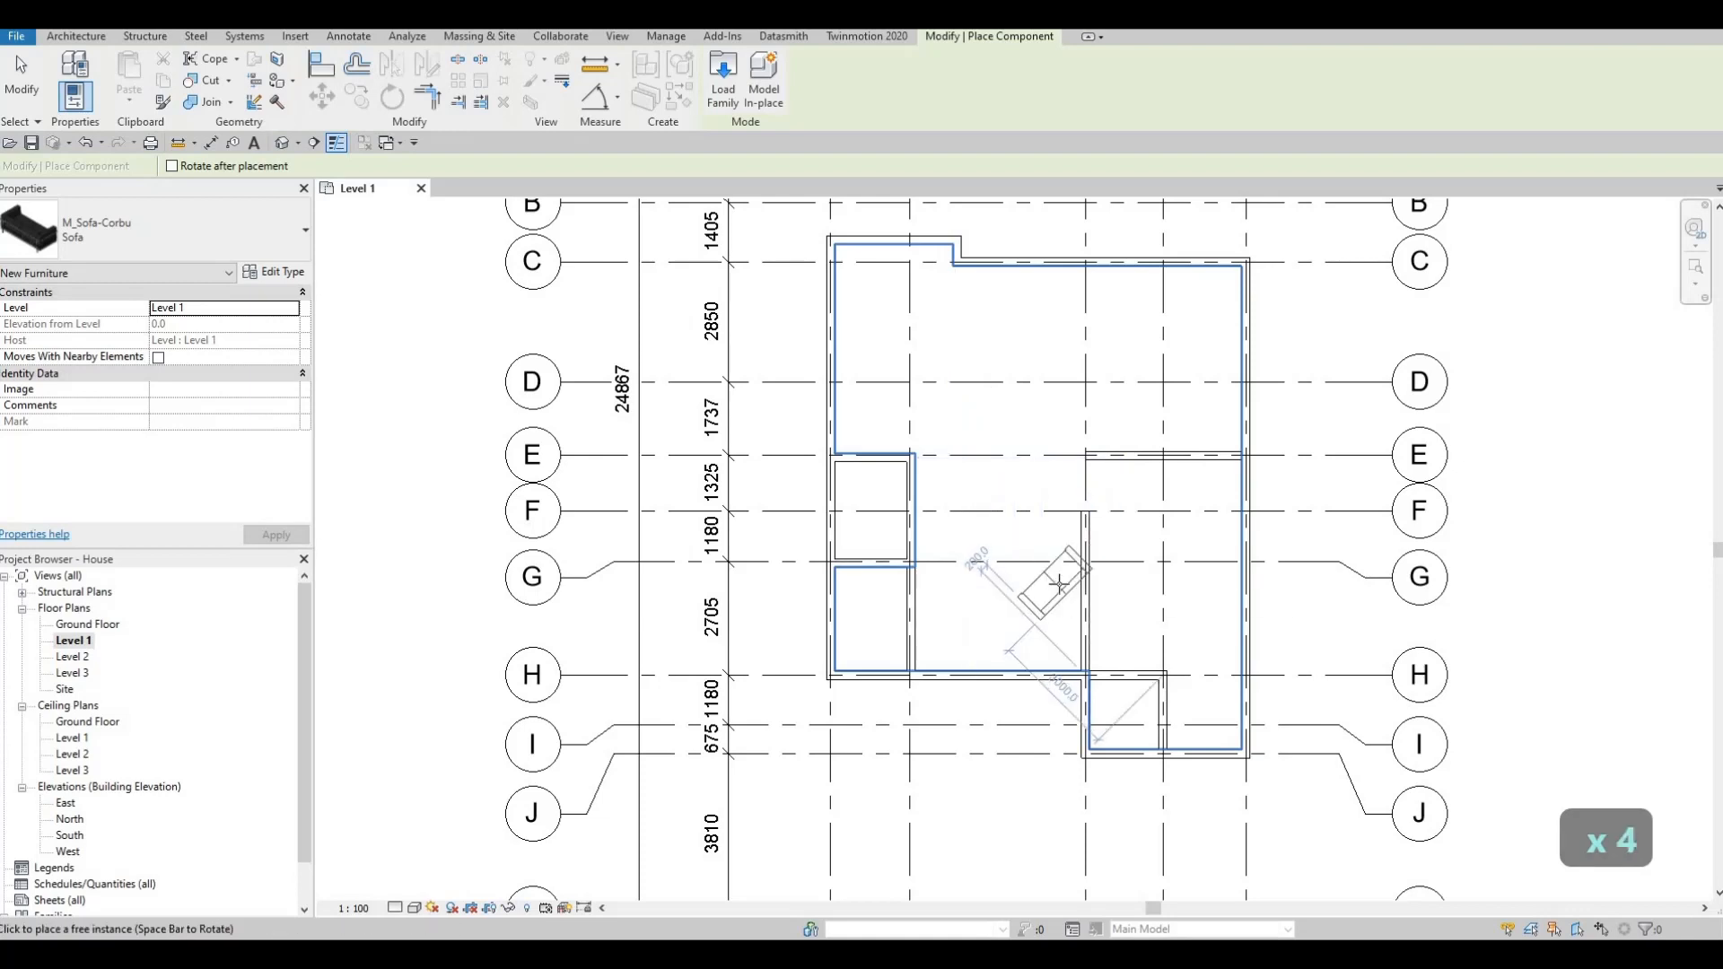
scroll(1057, 583, "up", 2)
scroll(1061, 584, "up", 3)
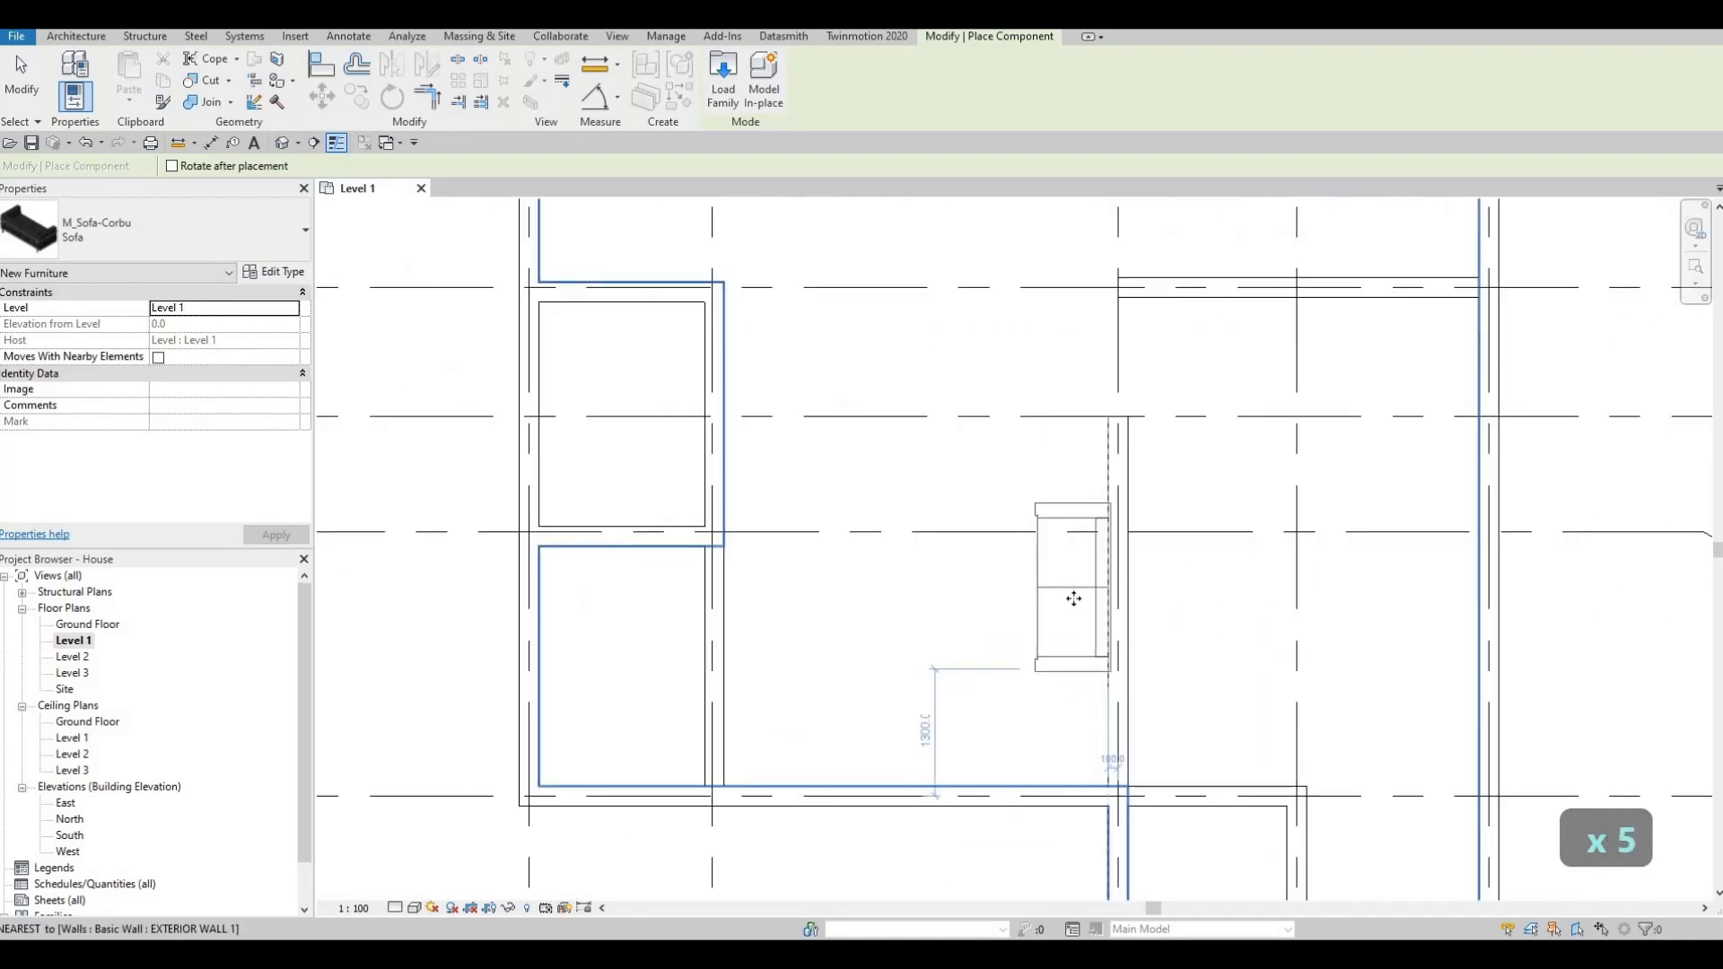
left_click(1074, 598)
key("Escape")
key("Escape")
key("Escape")
scroll(1087, 530, "up", 2)
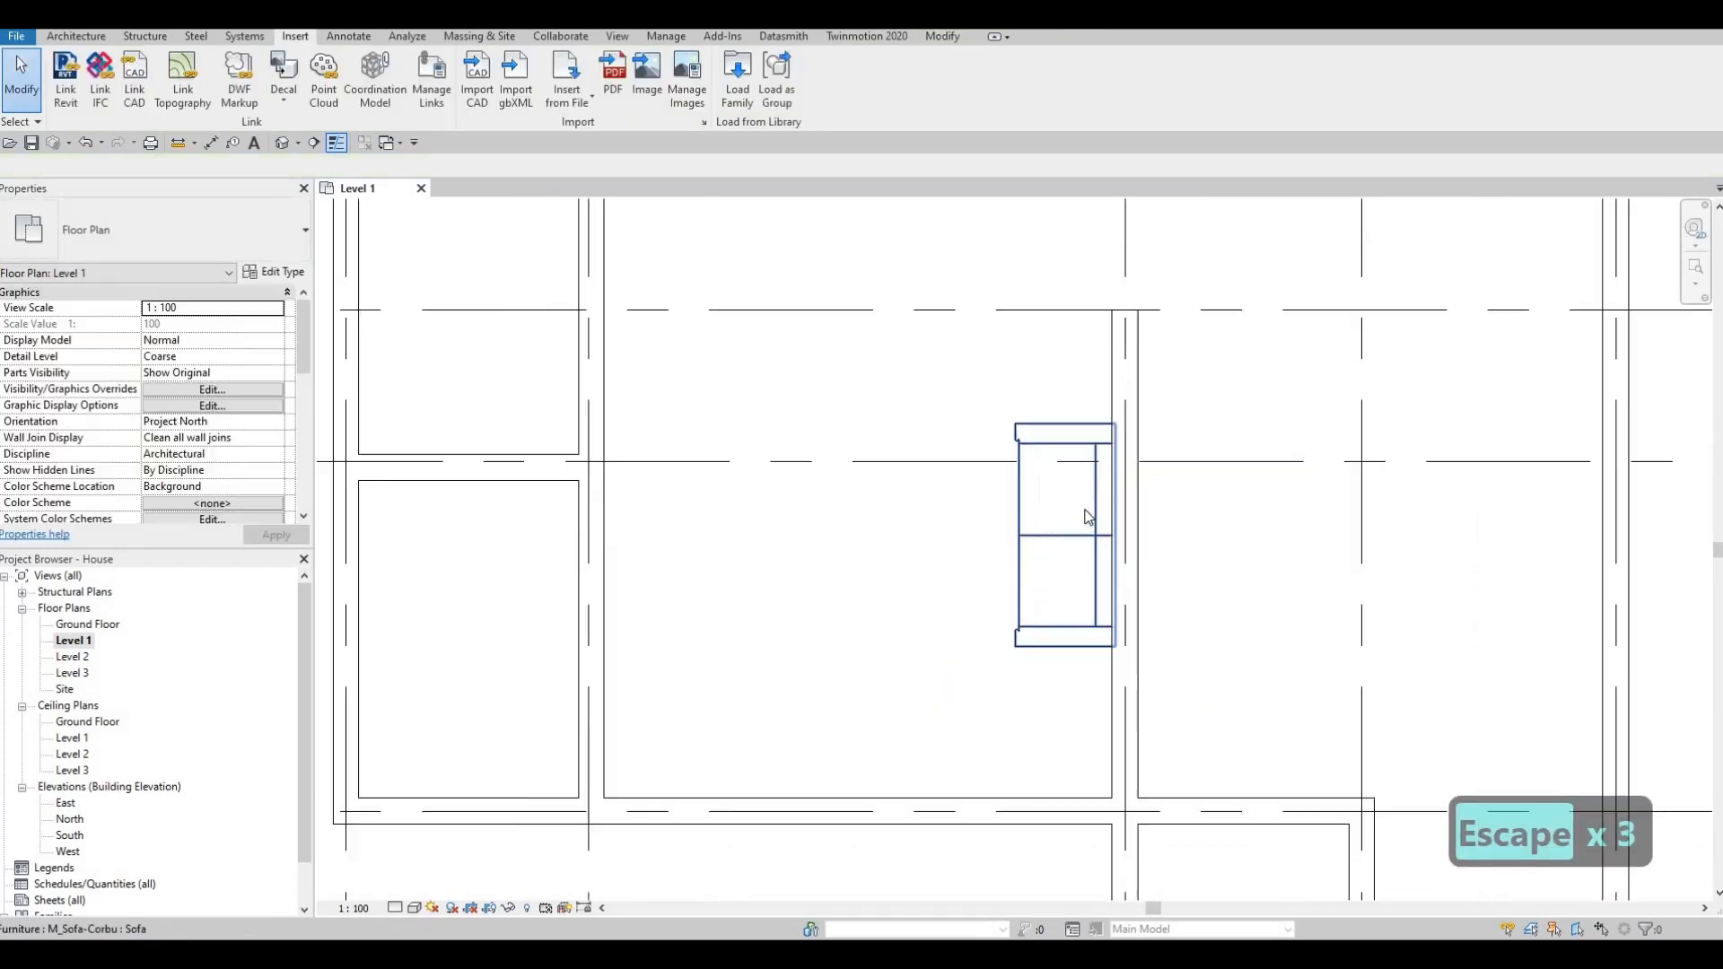
scroll(1088, 518, "up", 1)
key("a")
key("l")
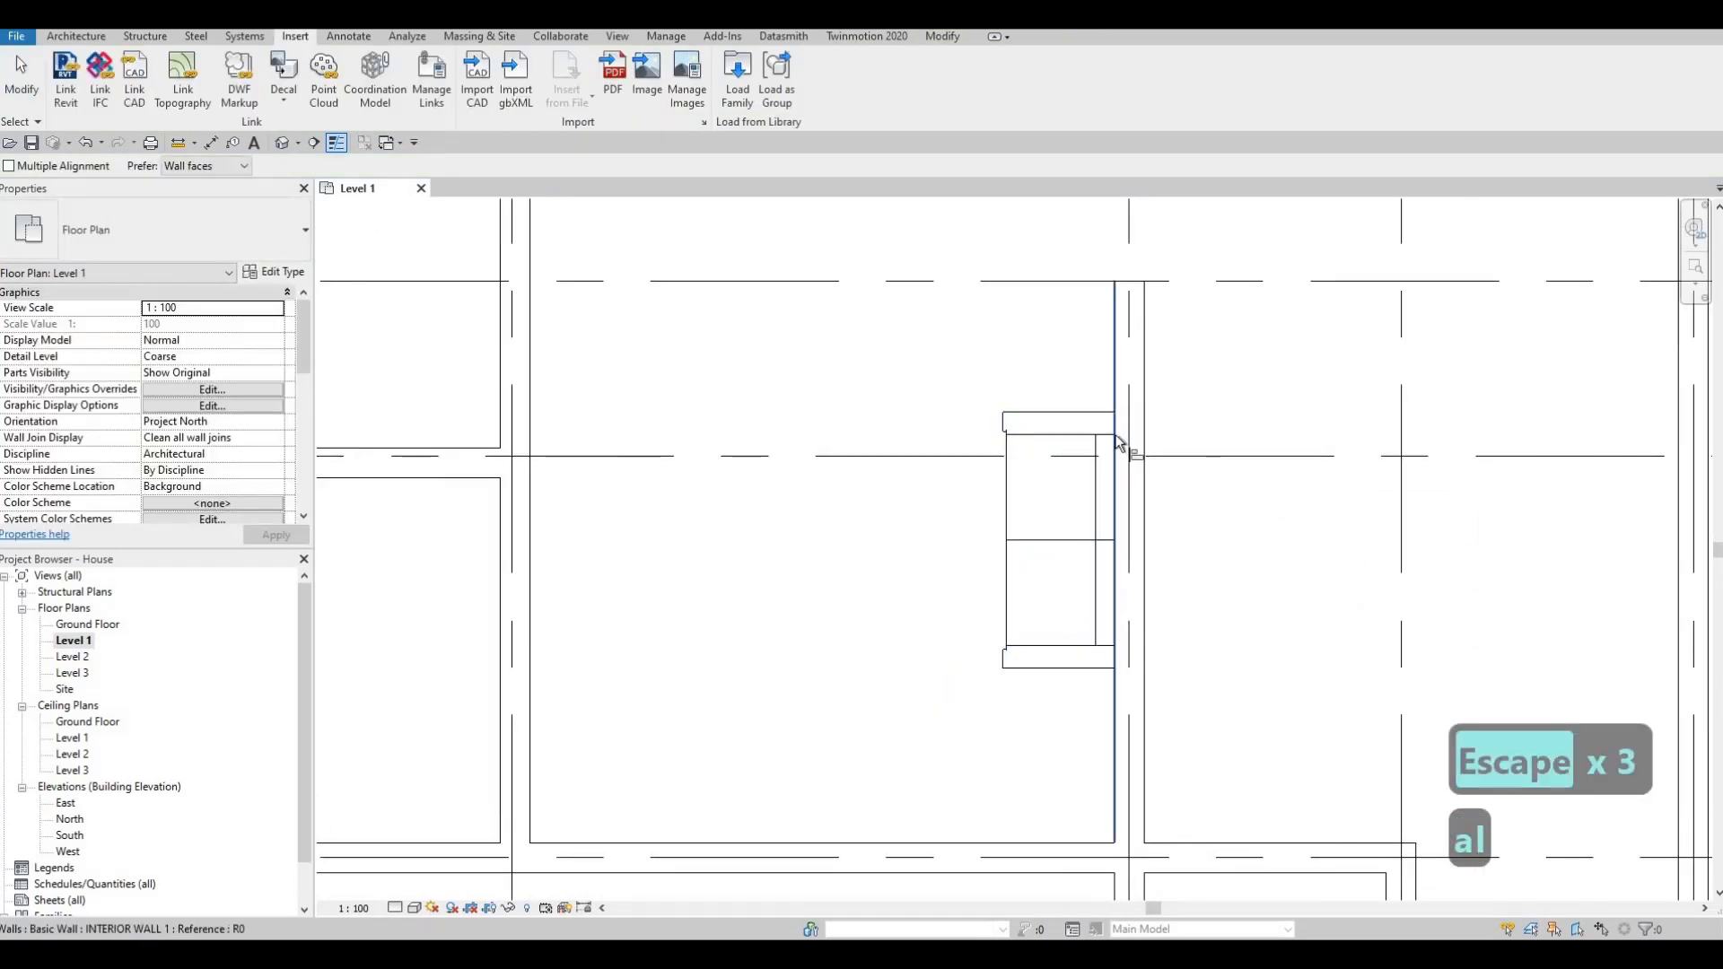
left_click(1116, 474)
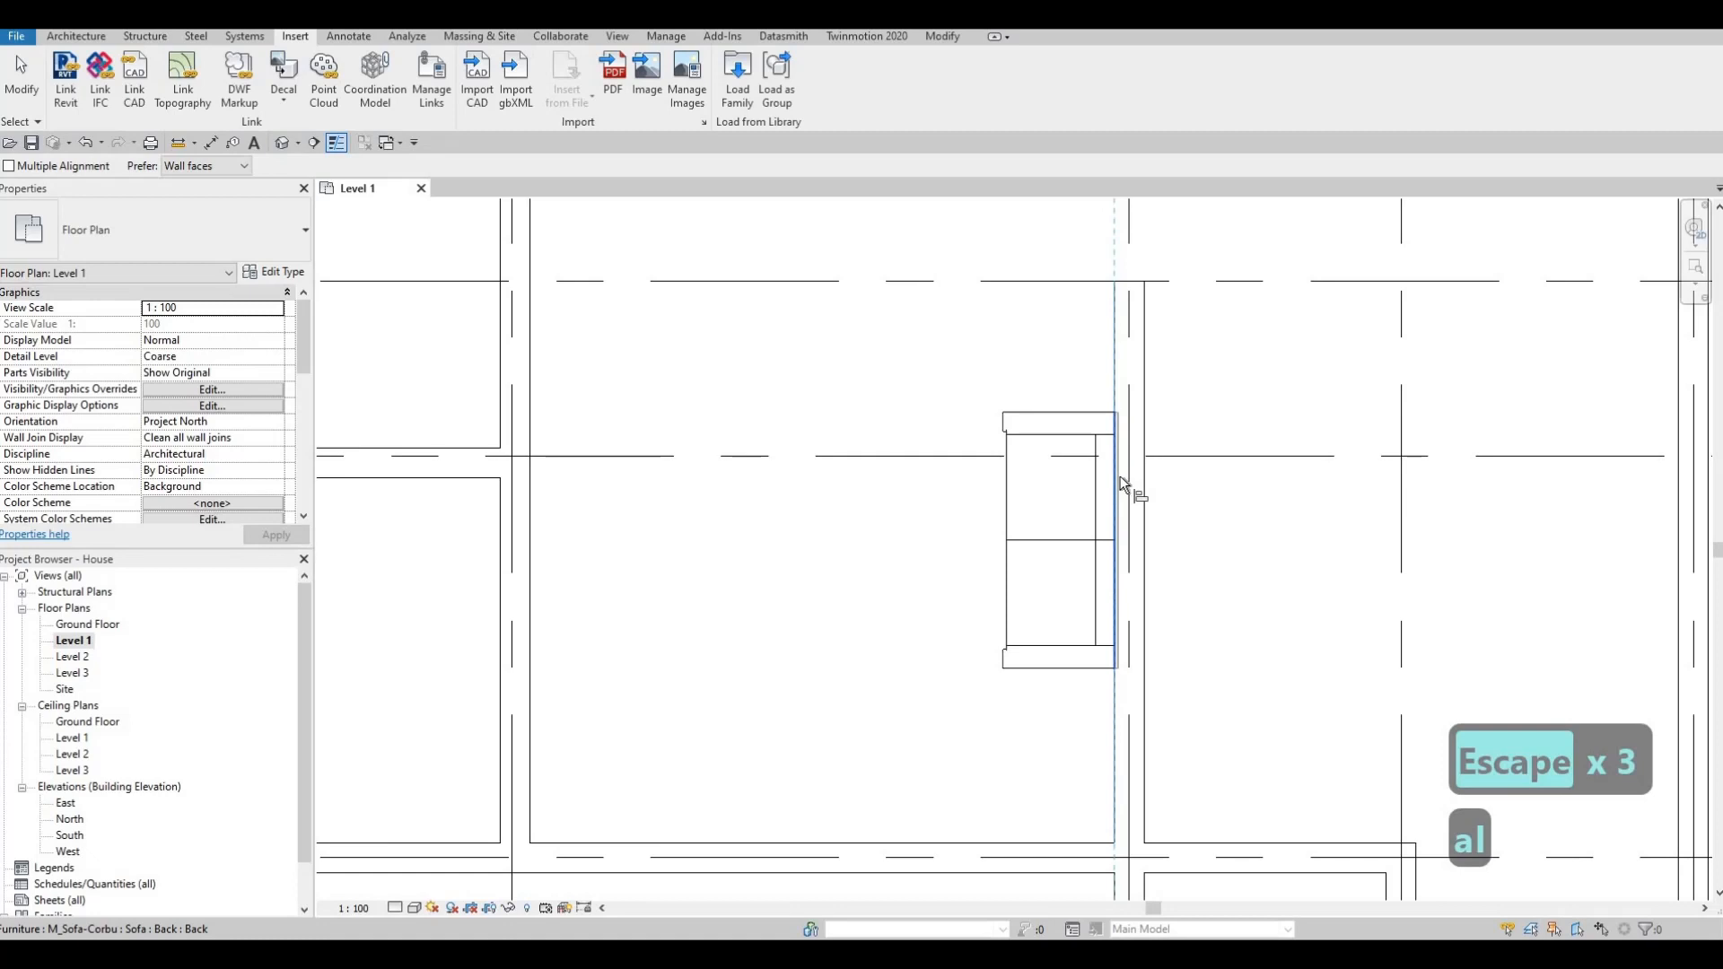
key("Tab")
key("Tab")
scroll(1077, 467, "up", 2)
key("Escape")
key("Escape")
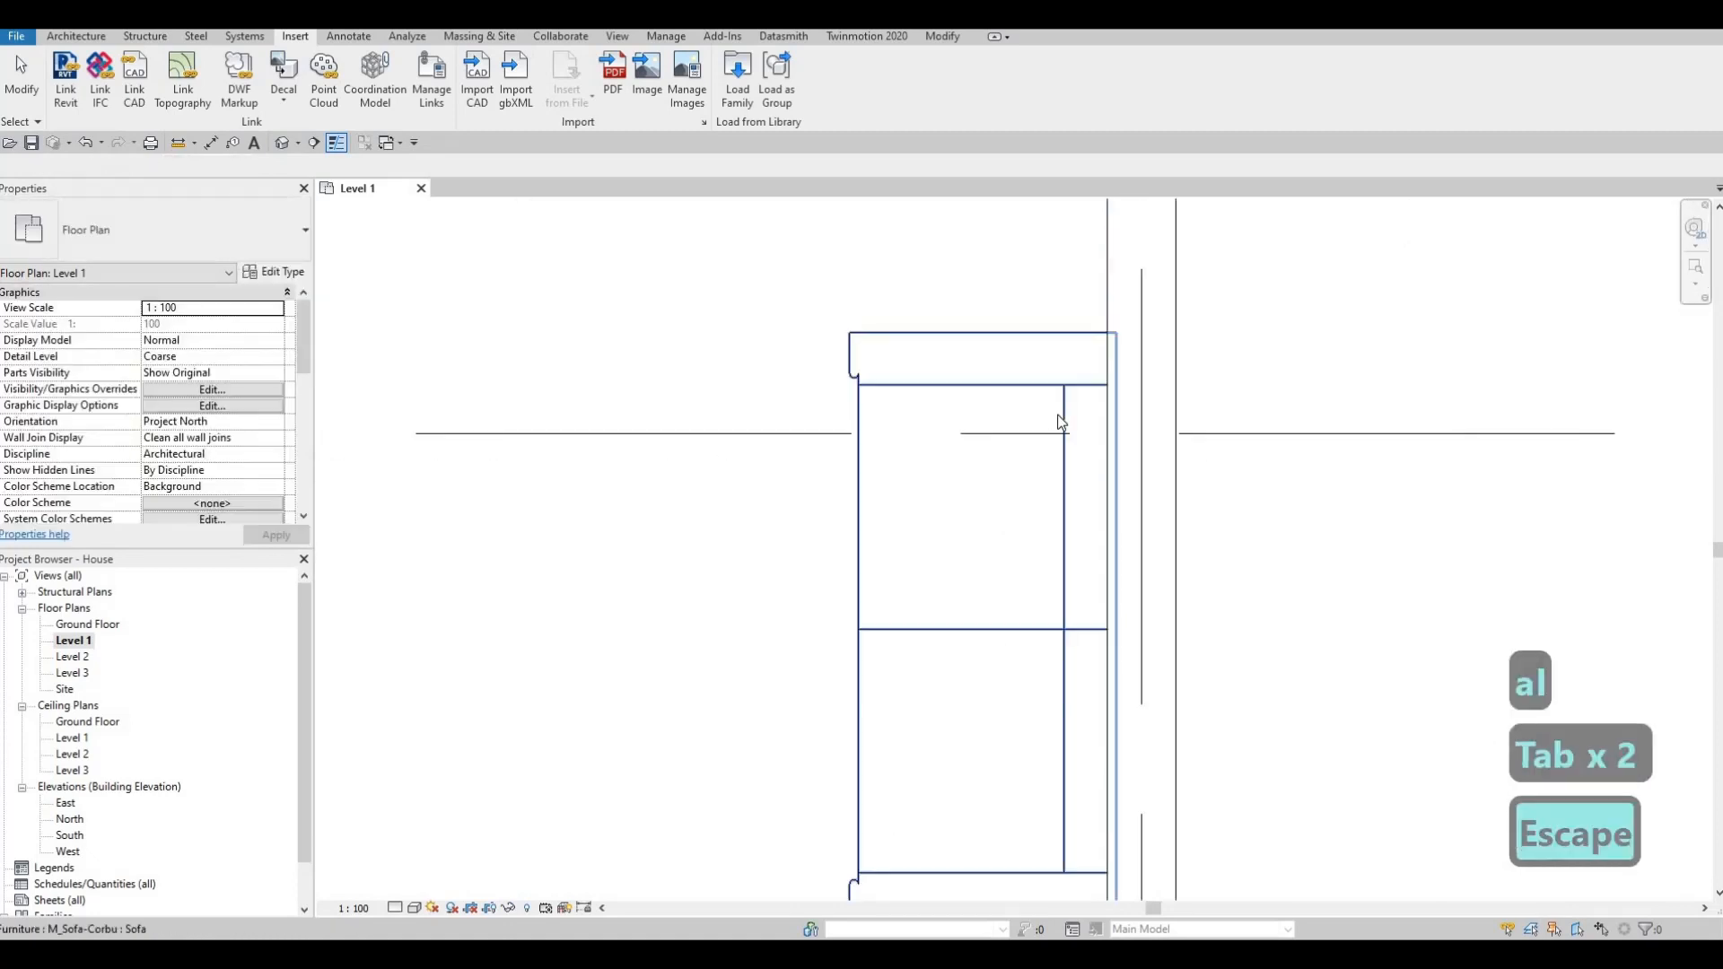
Nudge the sofa west in six small moves so its back clears the interior wall's face
left_click(1057, 415)
key("Left")
key("Left")
key("Left")
key("Left")
key("Left")
key("Left")
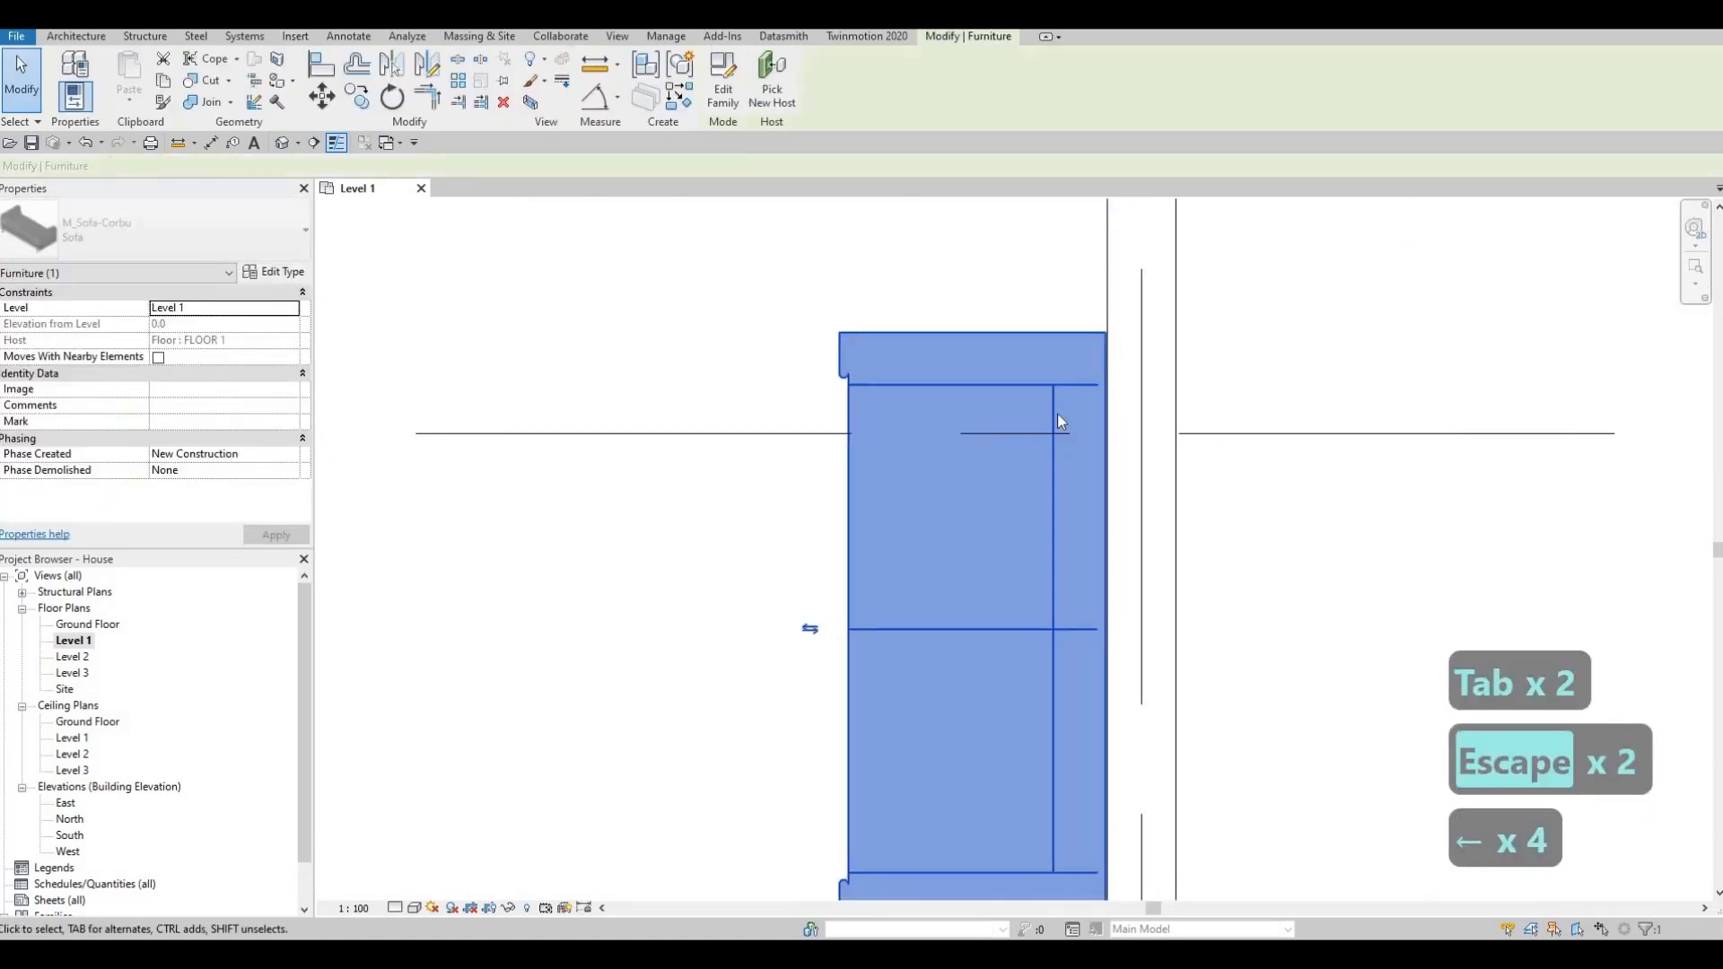
key("Escape")
key("Escape")
key("a")
key("l")
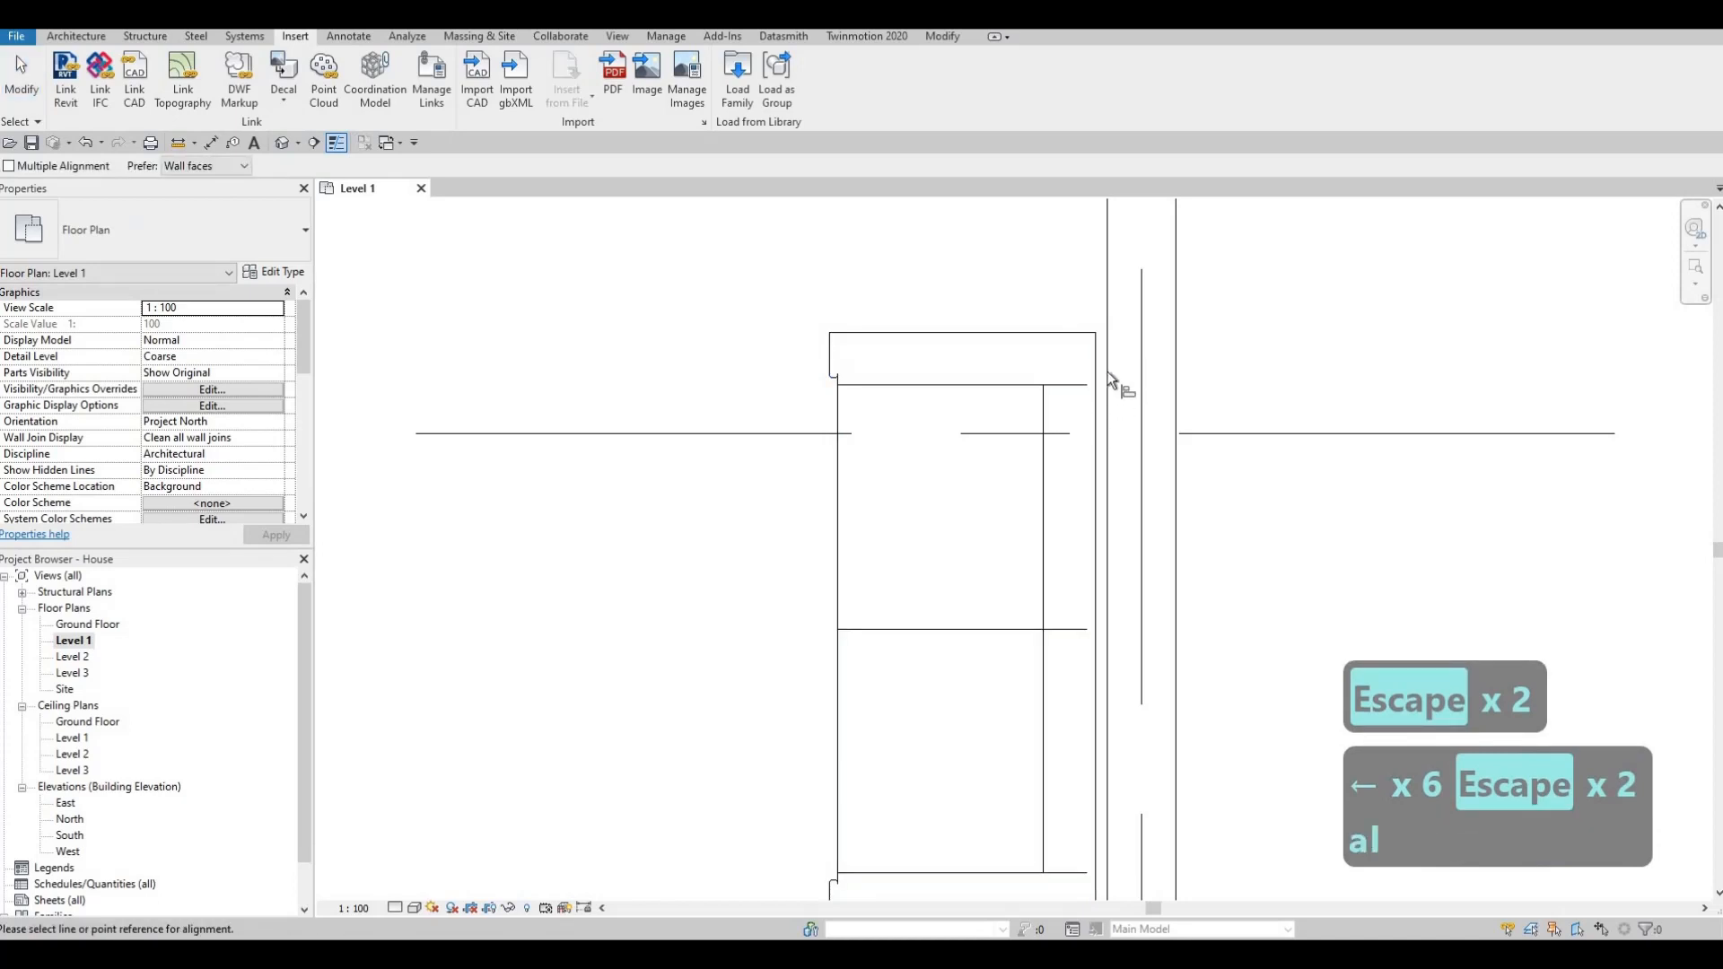
left_click(1106, 420)
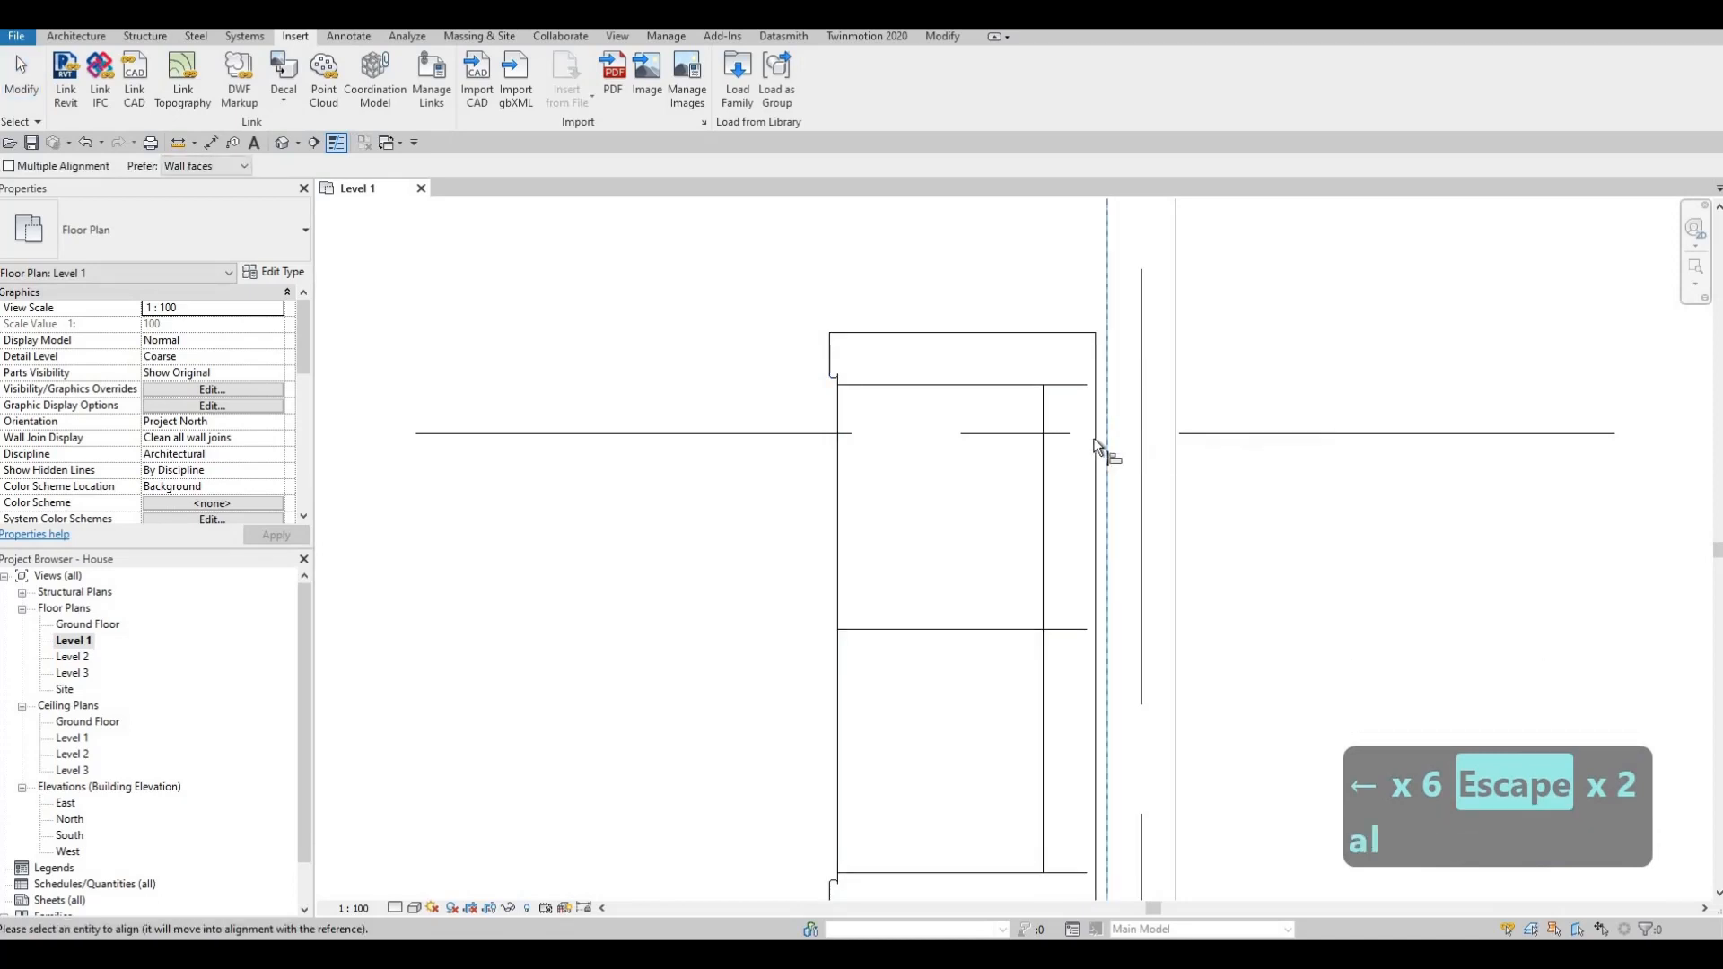
key("Tab")
scroll(1097, 438, "down", 1)
key("Escape")
Align the sofa to the west face of the interior wall behind it
middle_click_drag(1111, 361, 1109, 330)
scroll(1111, 296, "down", 1)
key("a")
key("l")
left_click(1095, 325)
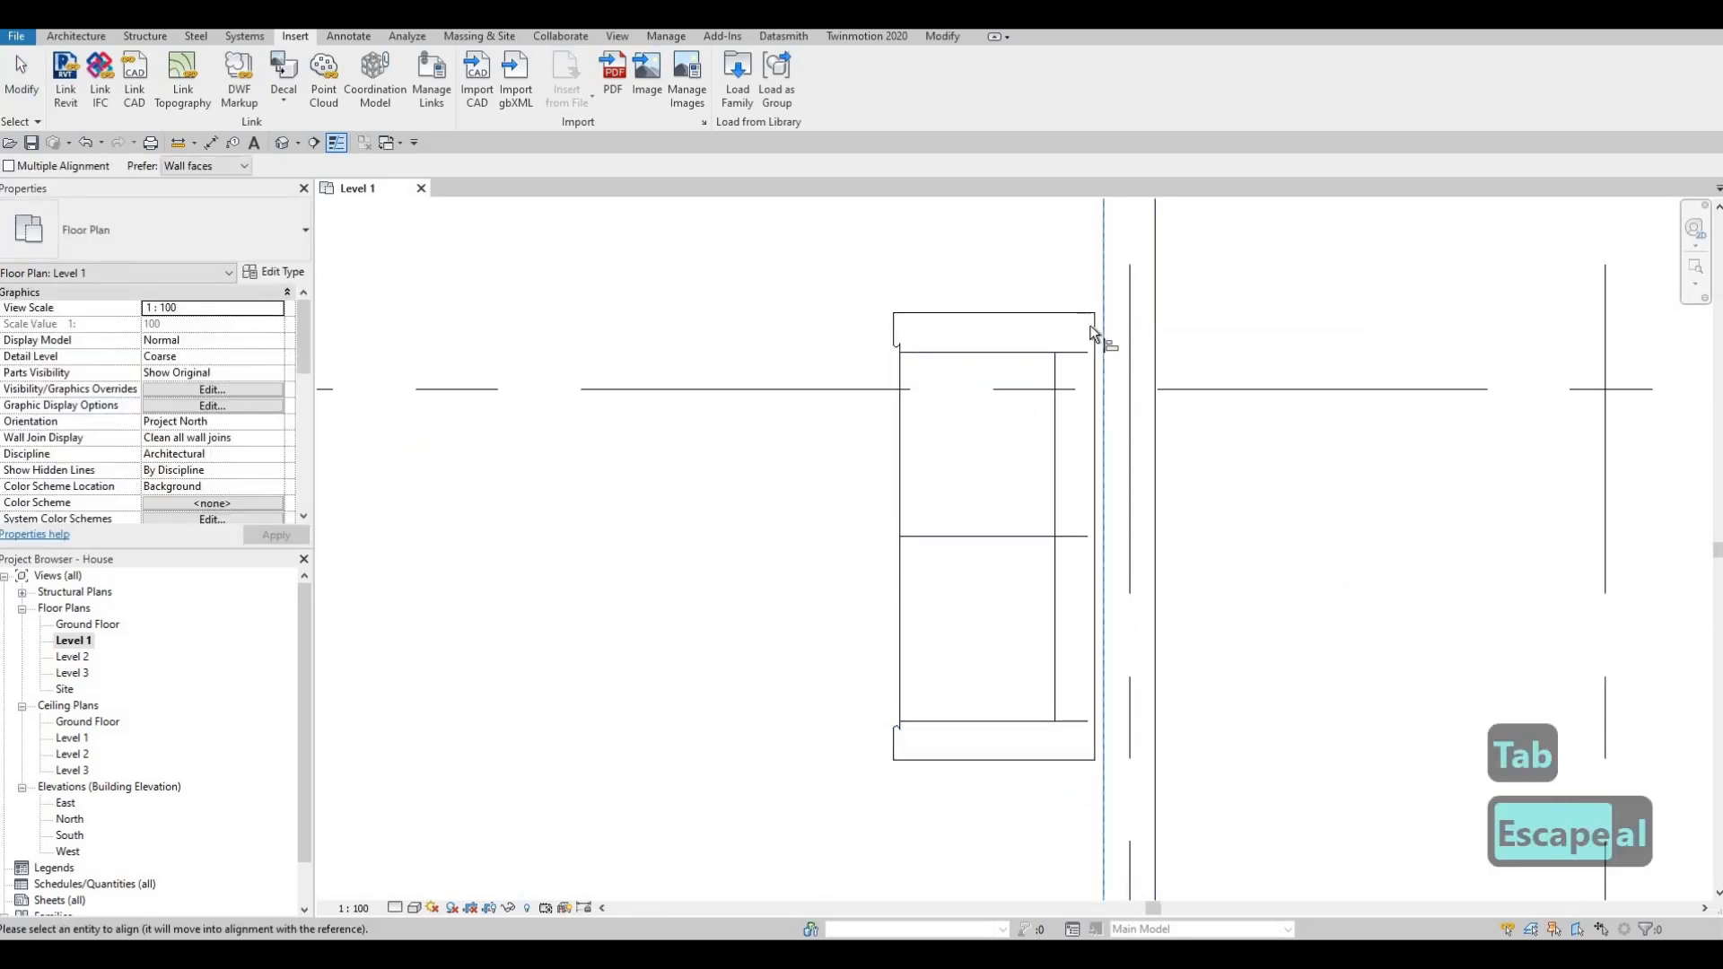
left_click(1032, 440)
scroll(1040, 583, "down", 3)
key("Escape")
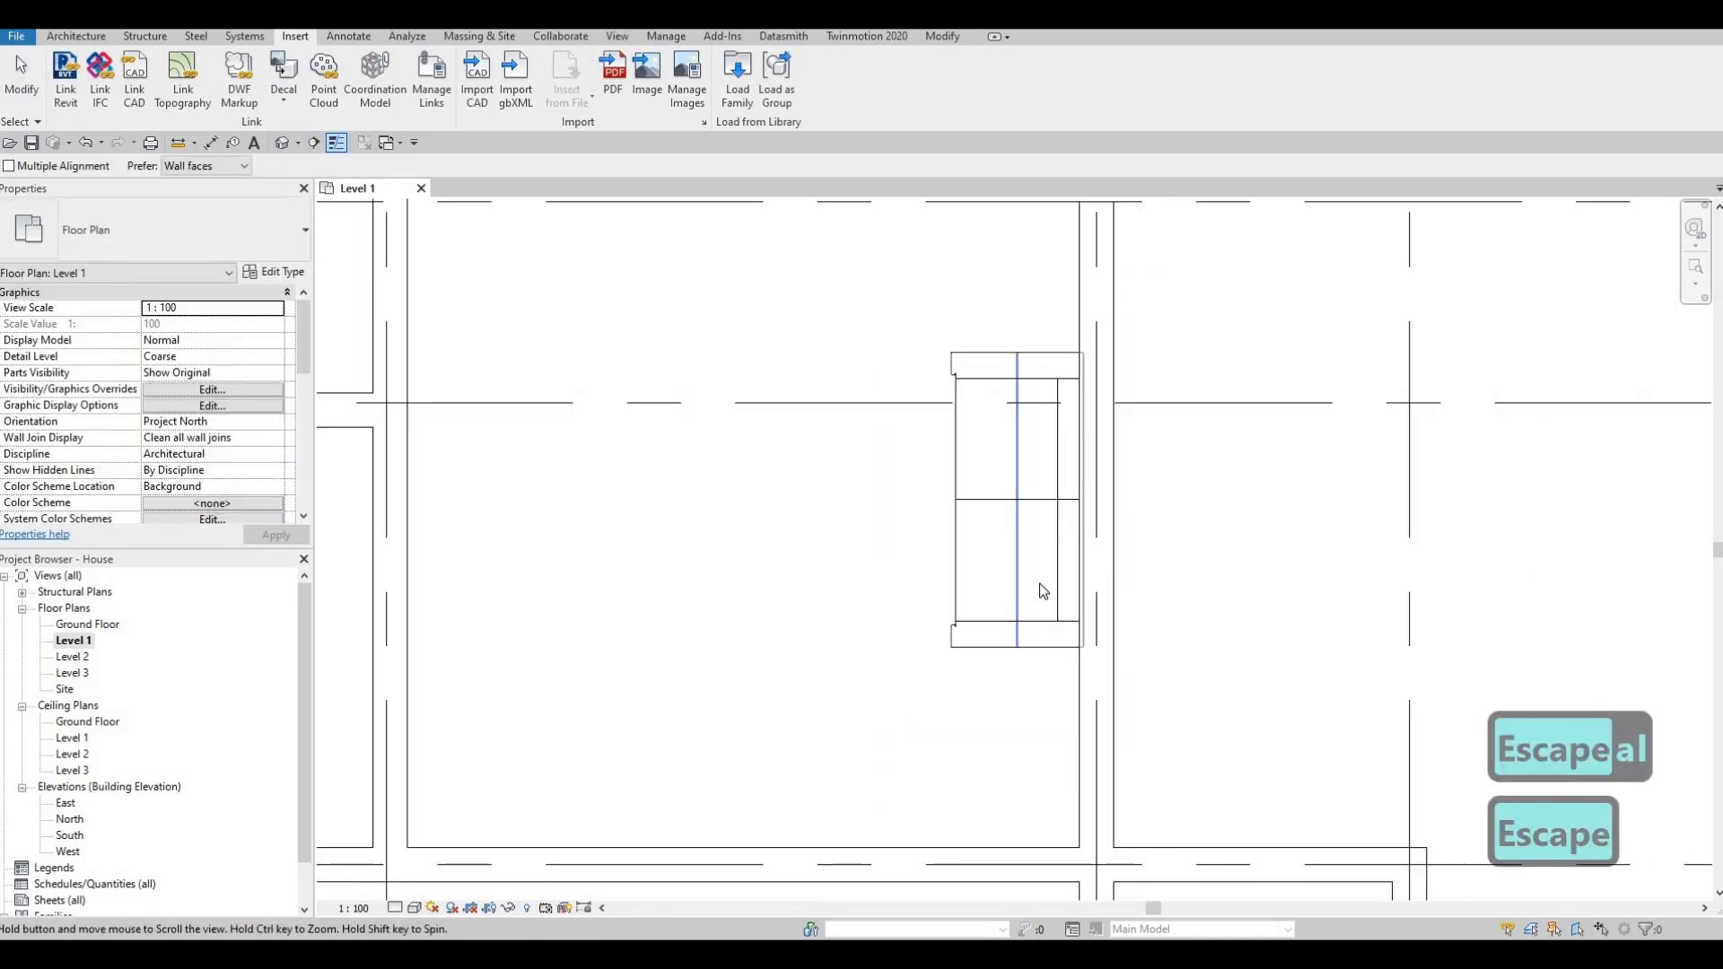
key("Escape")
Nudge the sofa slightly west so its back sits flush with the interior wall's face
left_click(1039, 583)
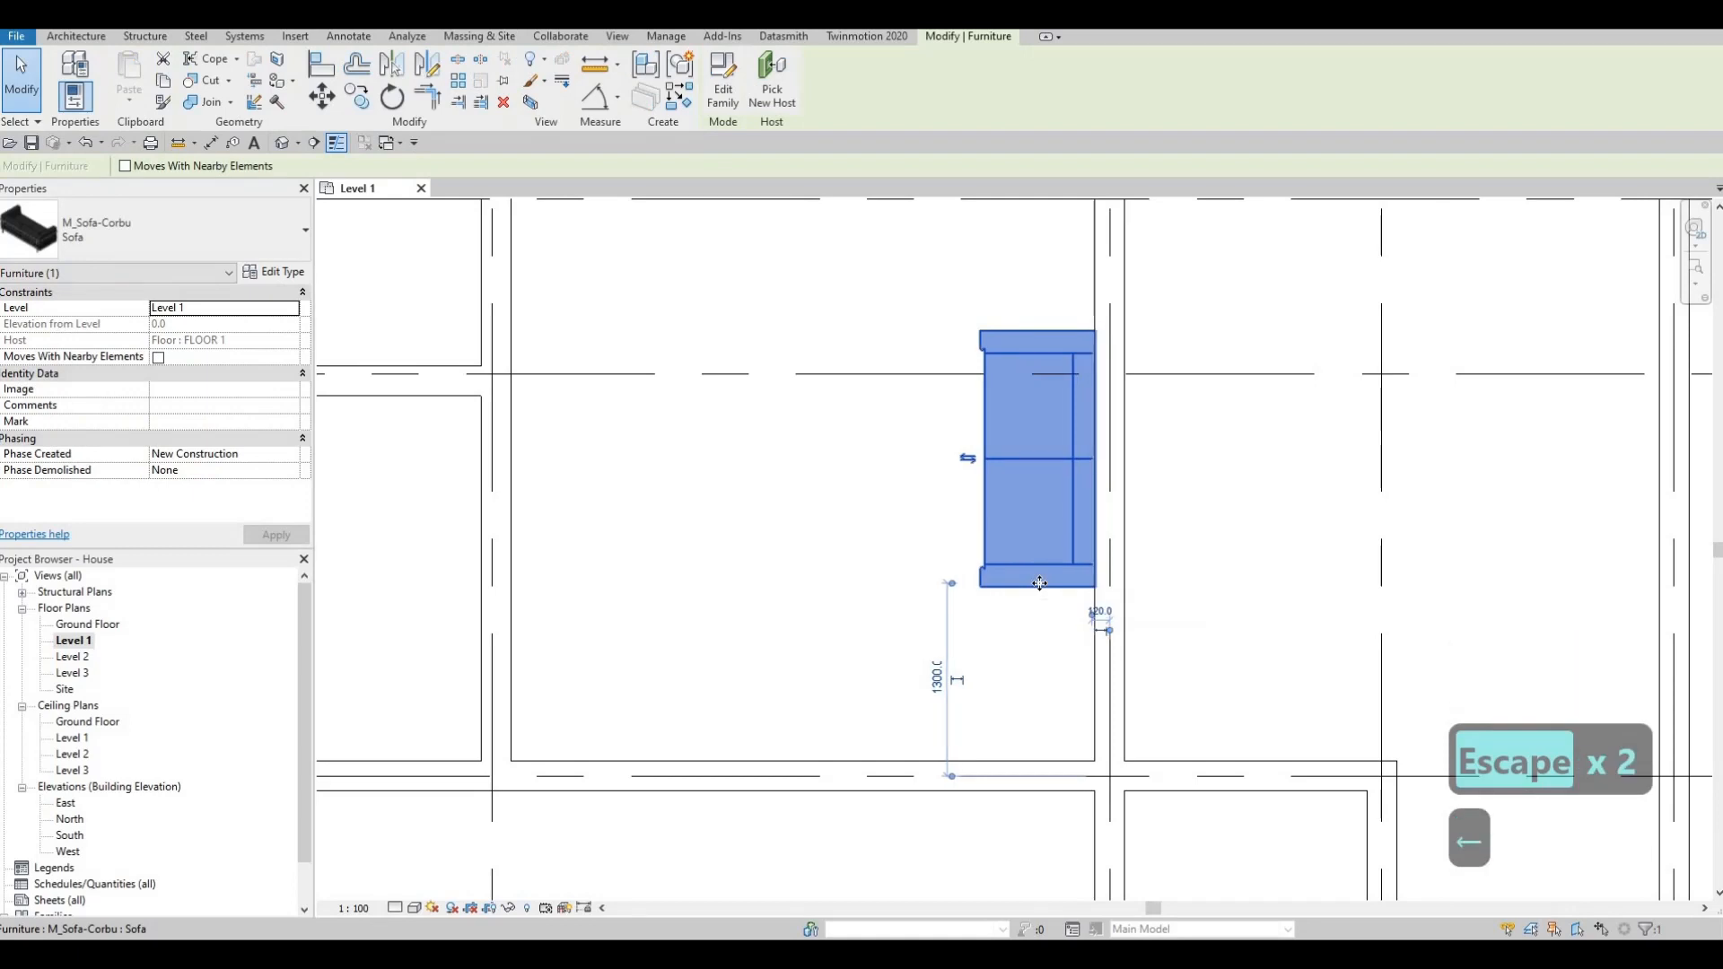
key("Left")
key("Escape")
key("Escape")
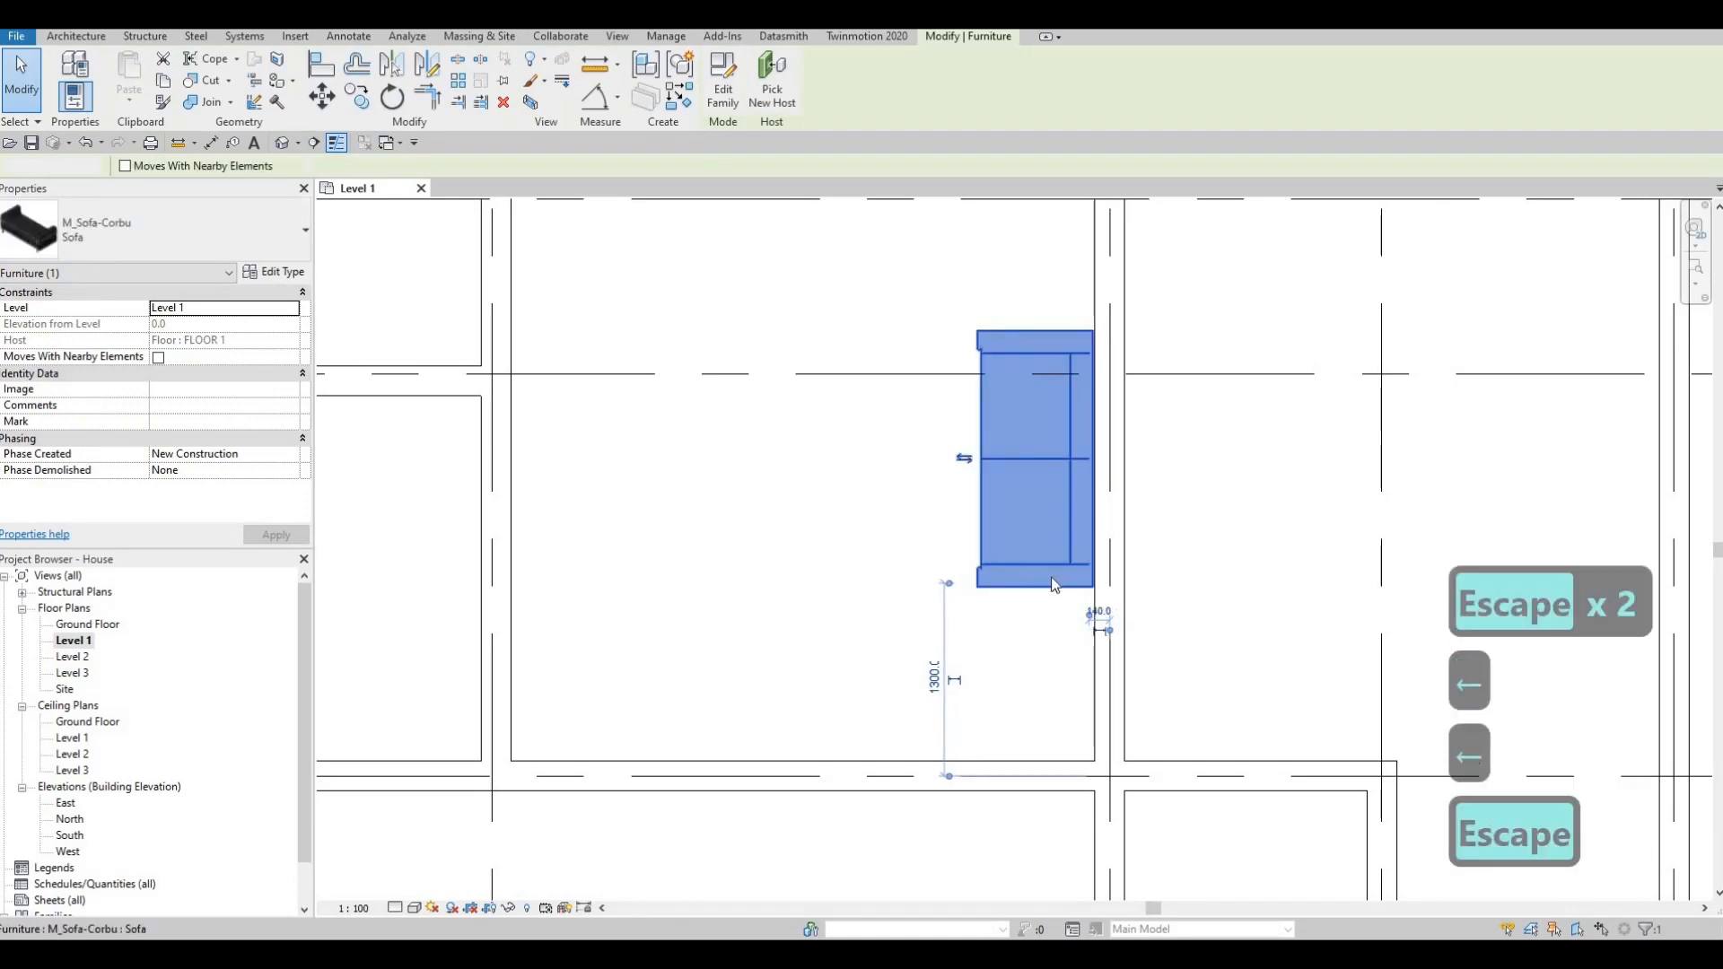
scroll(1038, 590, "down", 2)
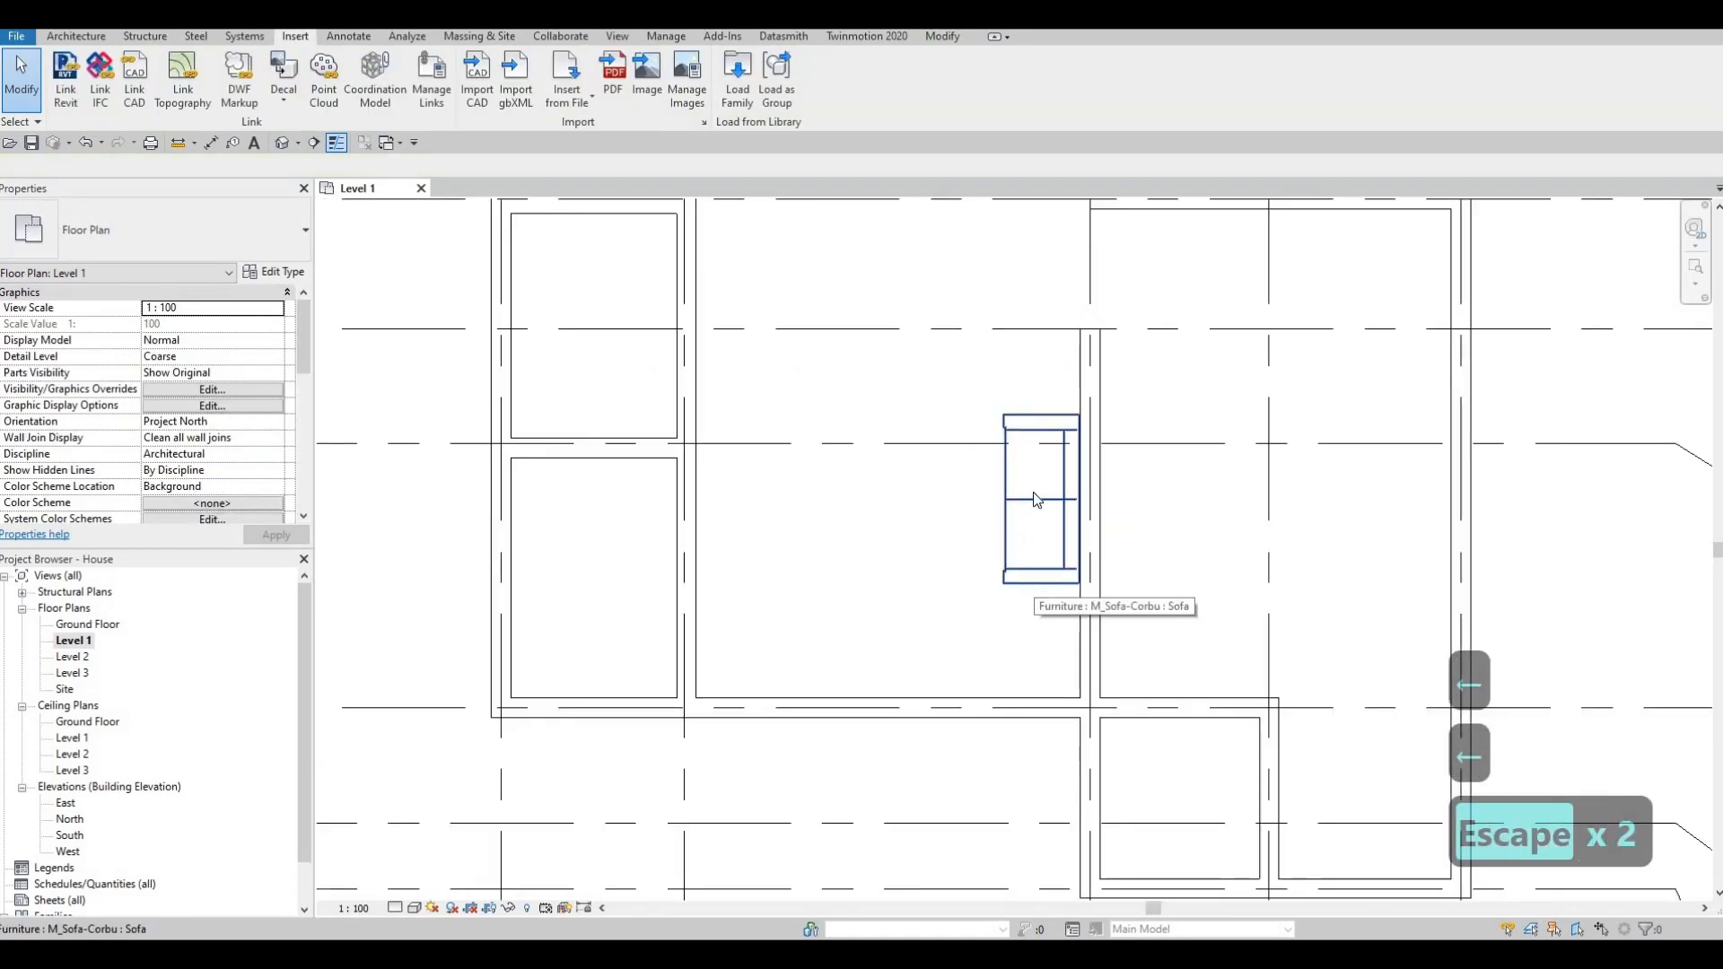
left_click(1056, 583)
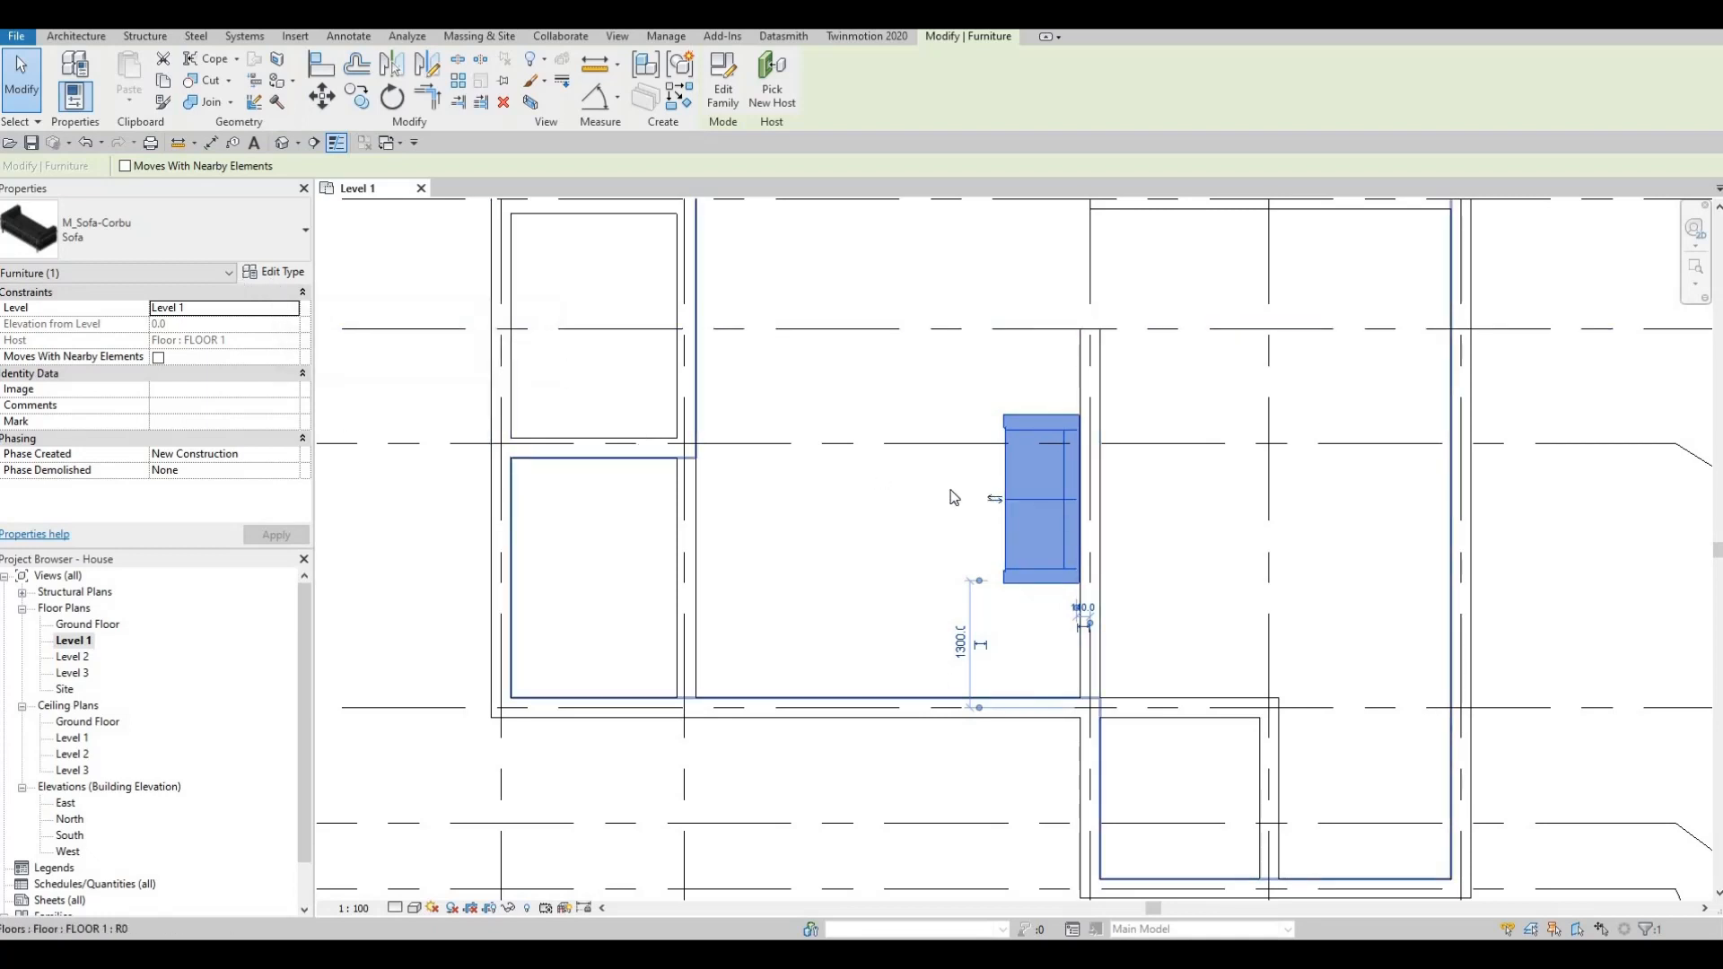
key("Escape")
key("Escape")
key("Escape")
Duplicate the placed sofa's type as Sofa 2
left_click(1008, 497)
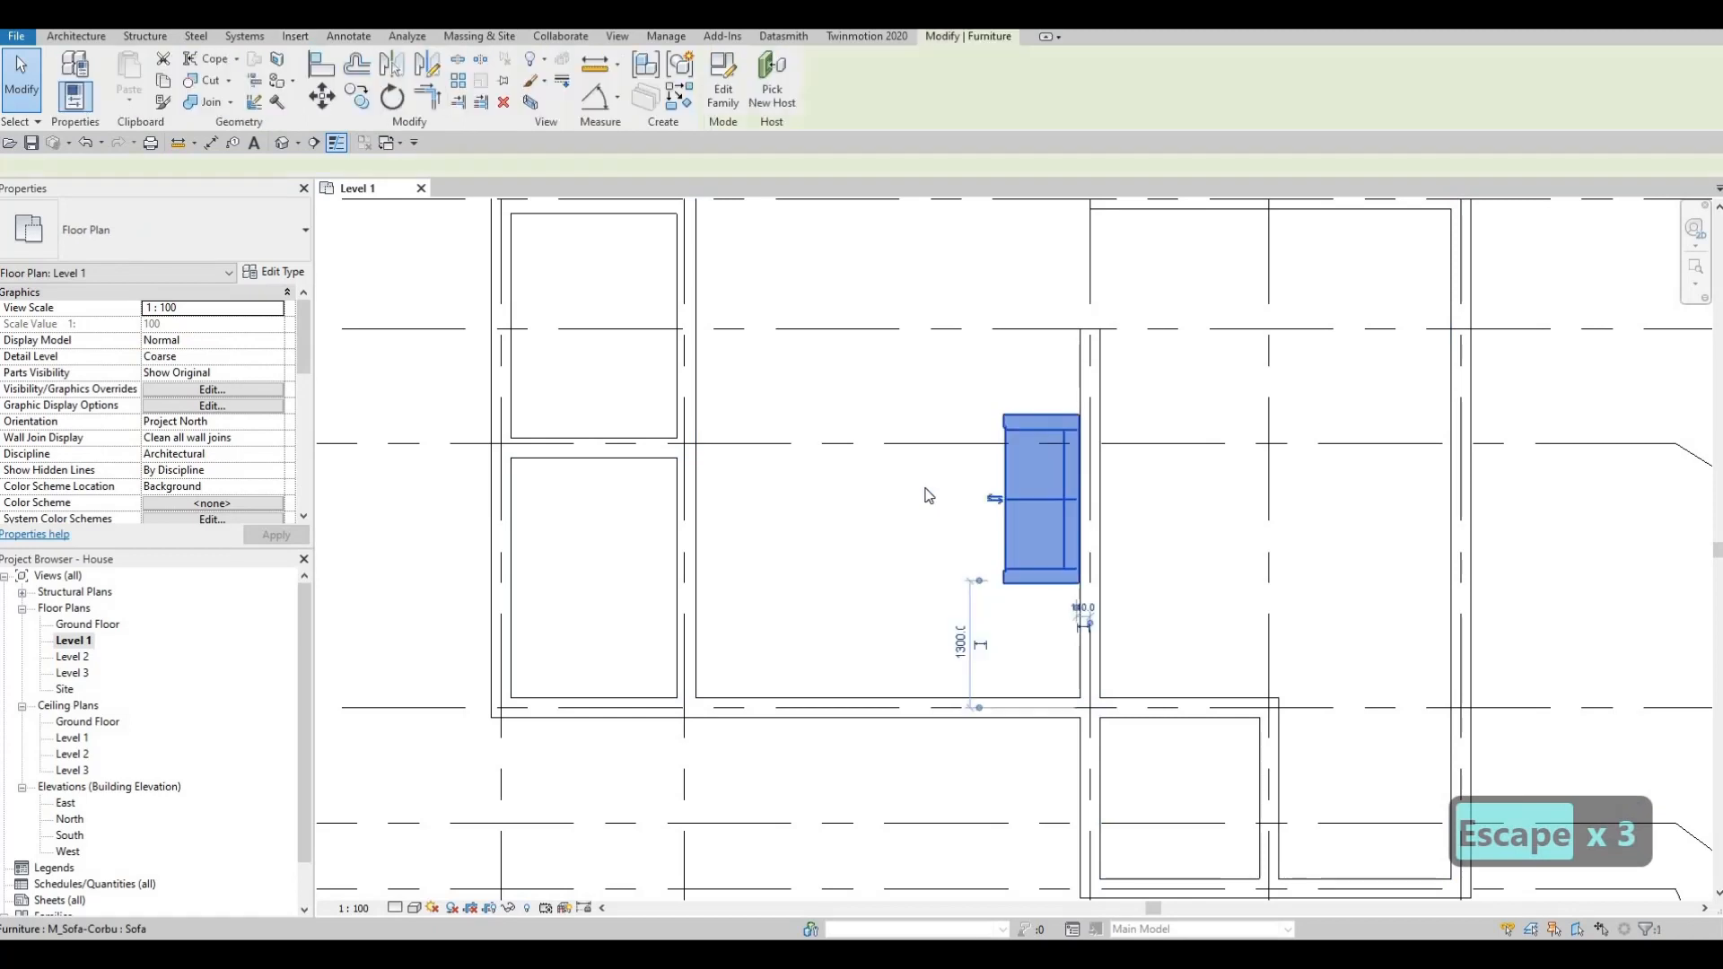
left_click(284, 273)
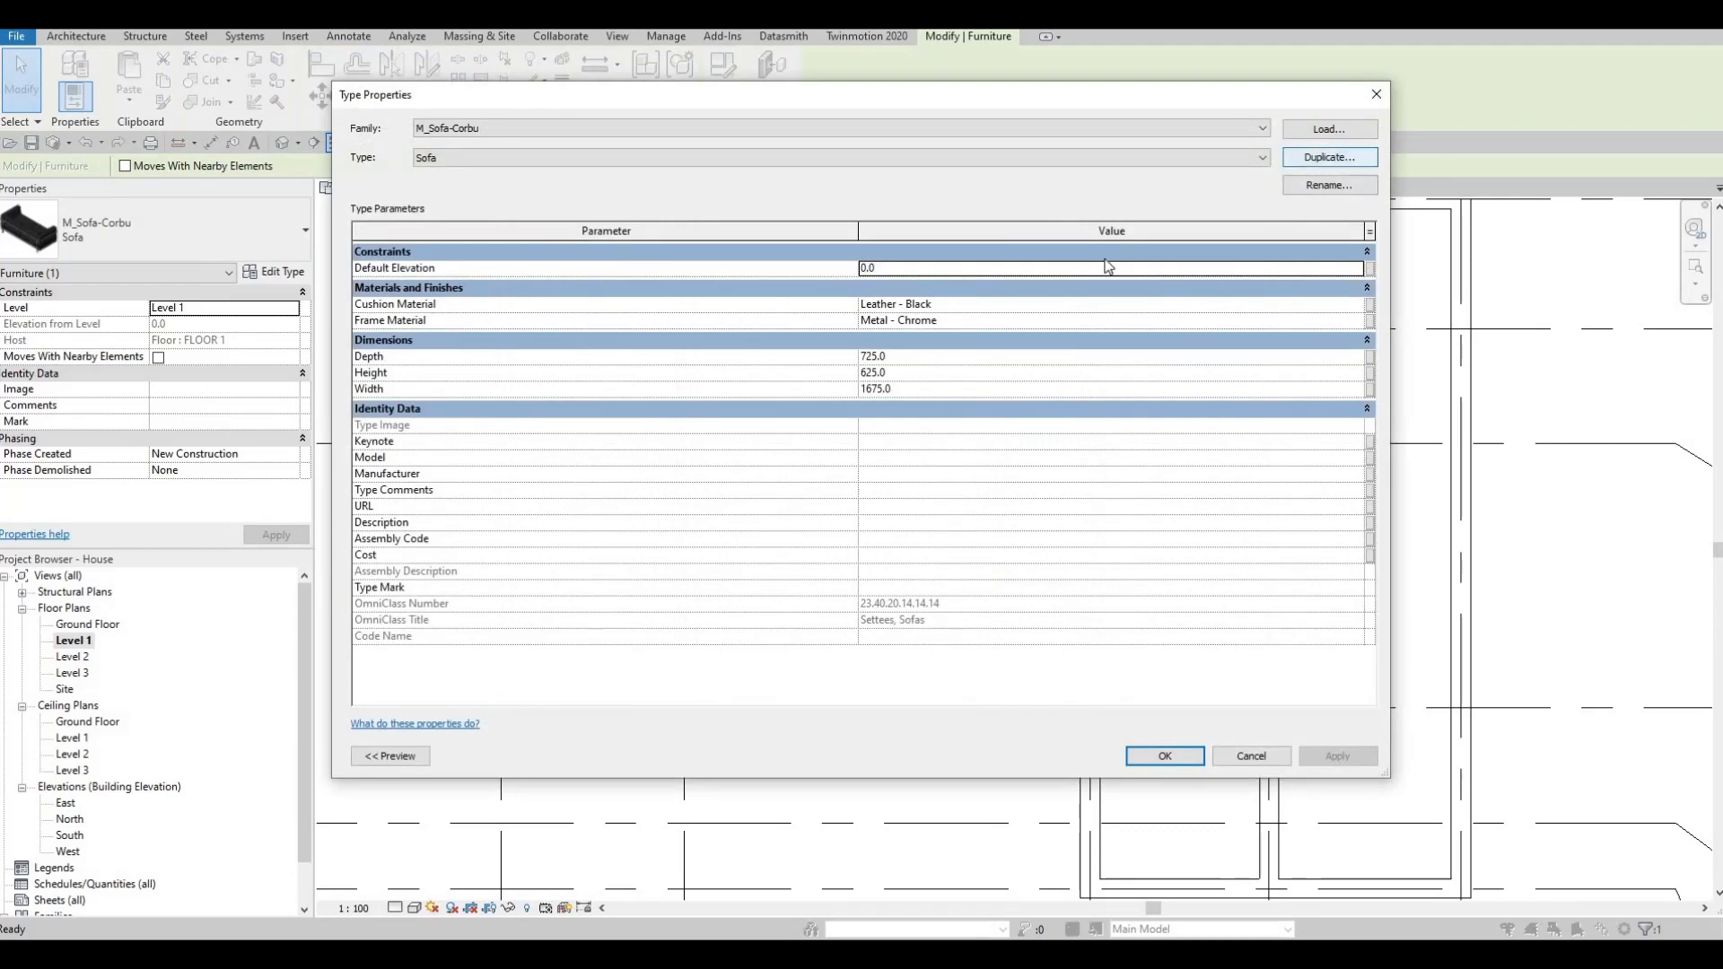
left_click(1334, 158)
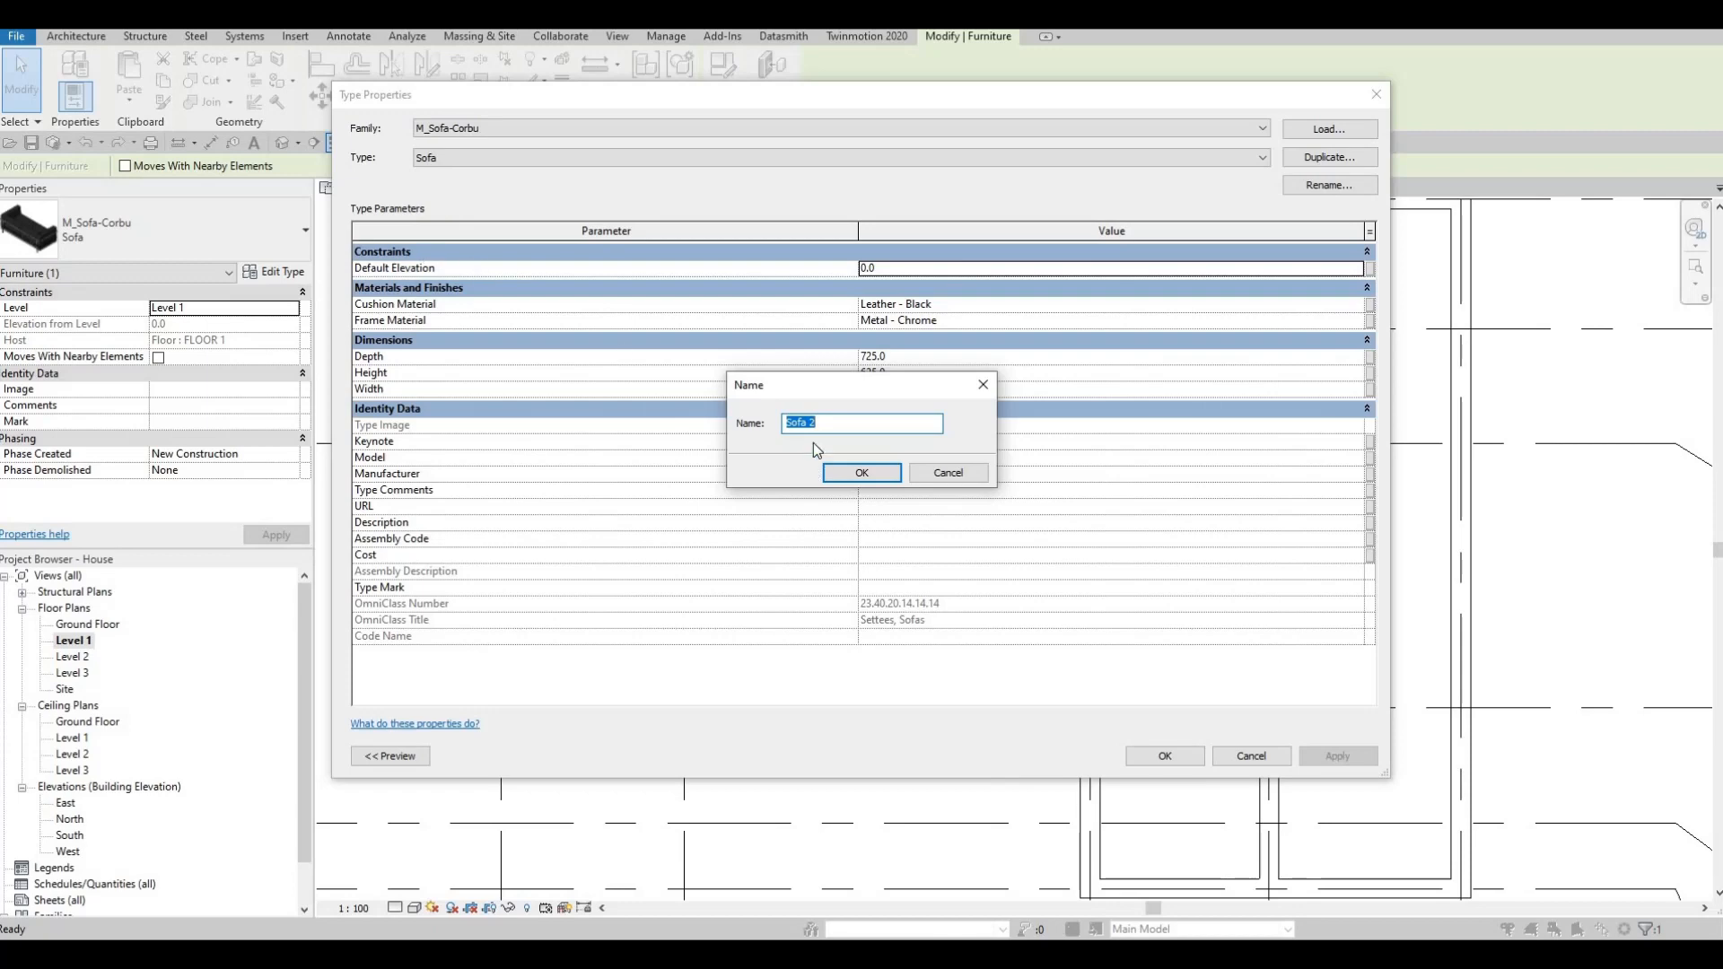
left_click(863, 474)
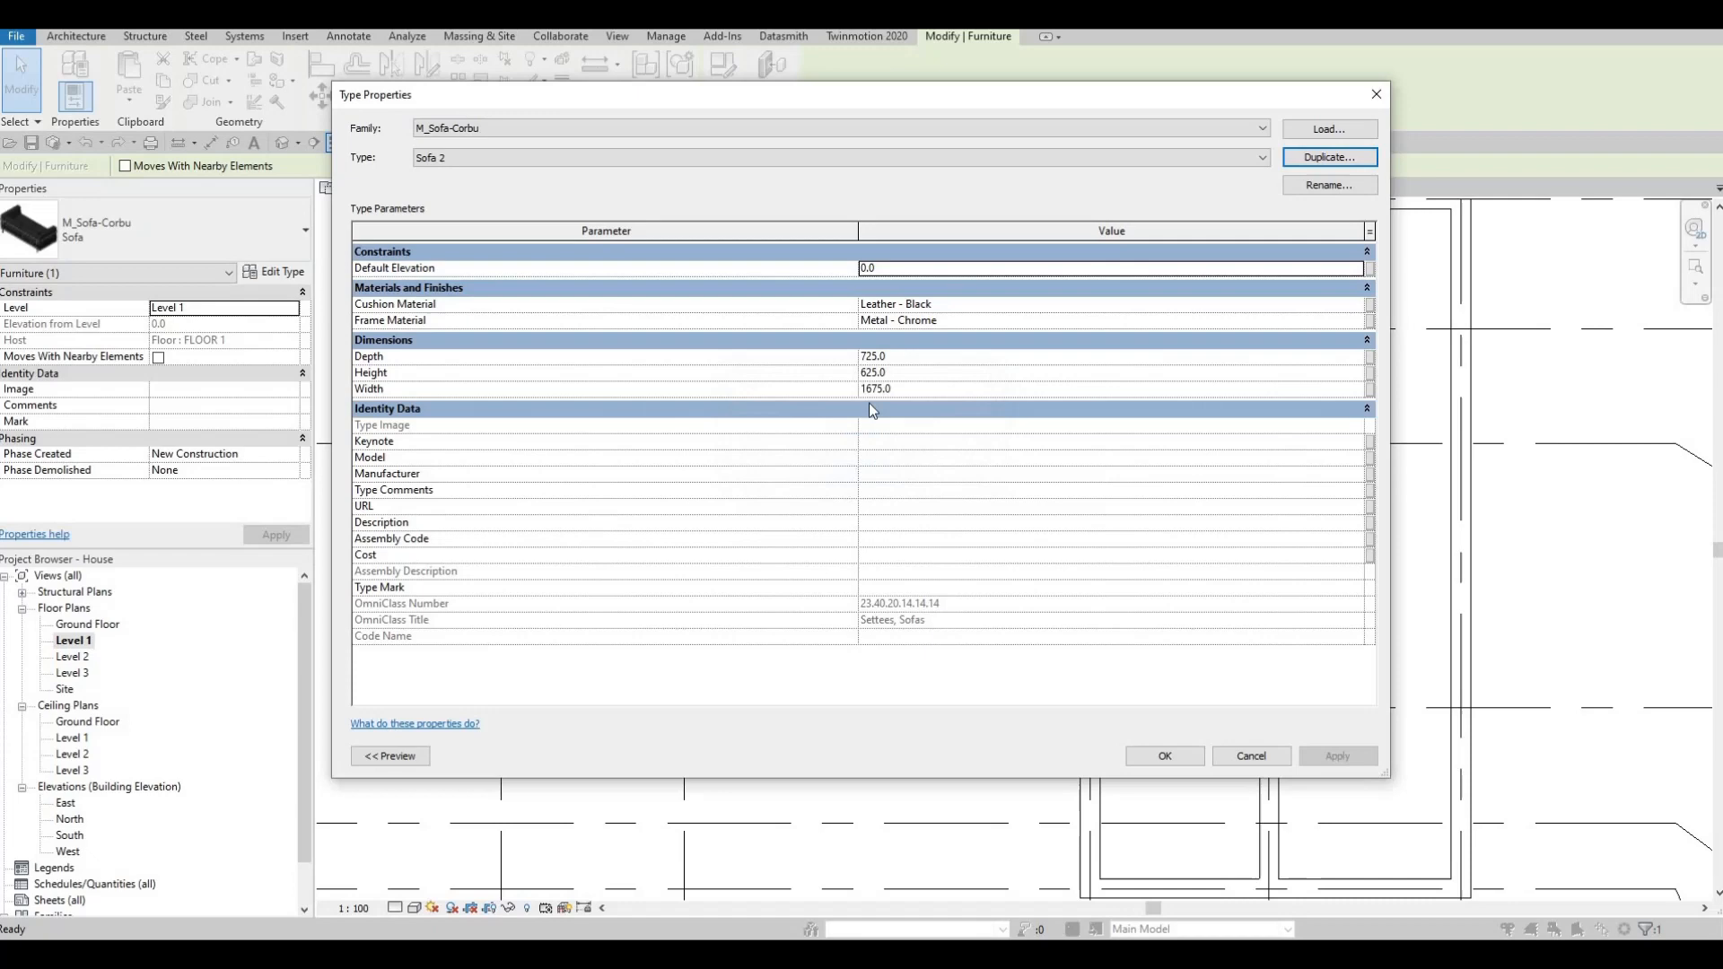
Set the Sofa 2 type's width to 2500 and depth to 650, and apply the changes to the placed sofa
left_click(918, 391)
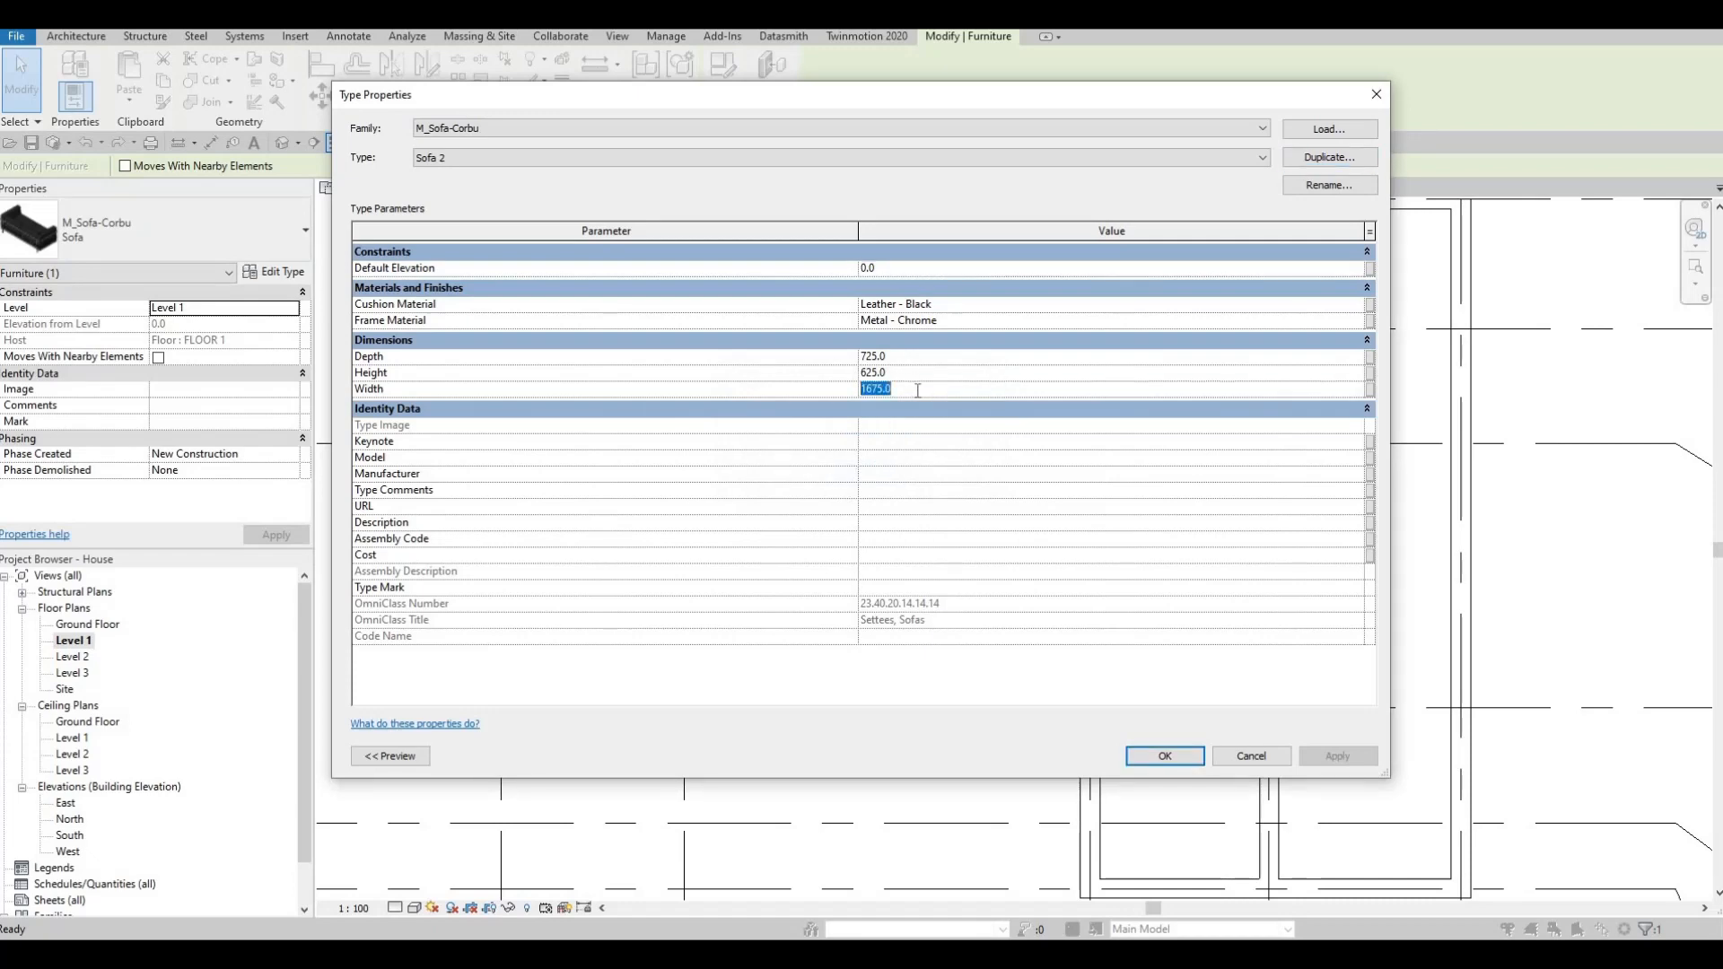
type("2500")
left_click(774, 353)
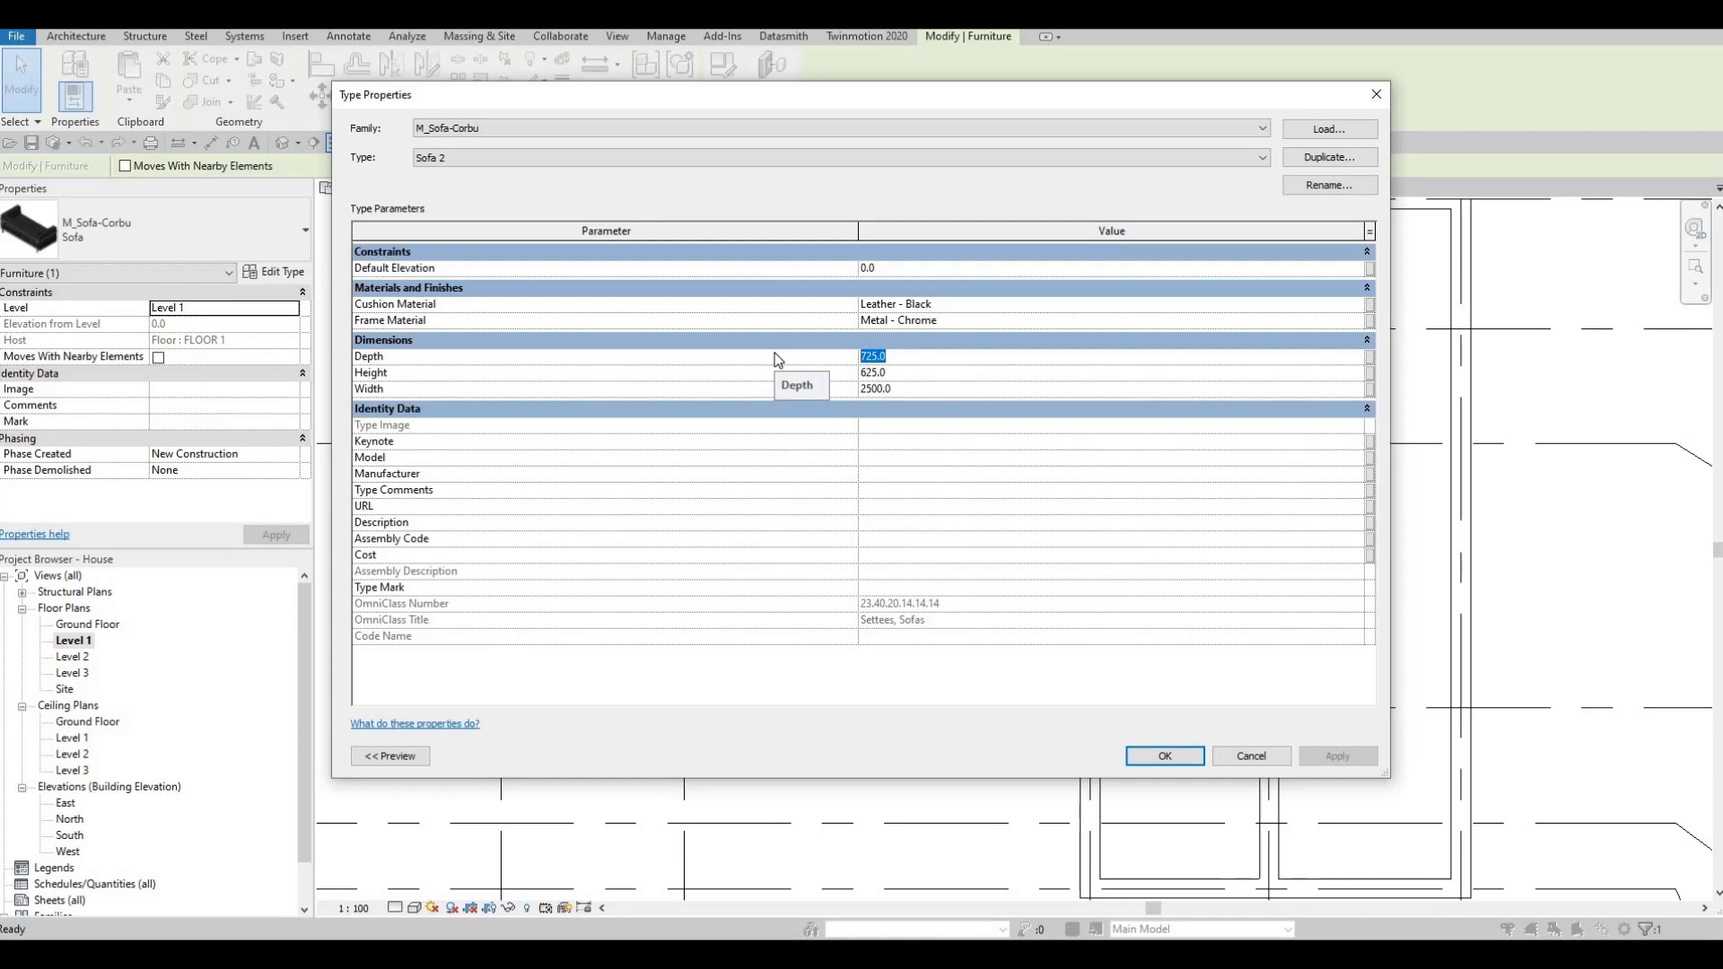
type("650")
key("Return")
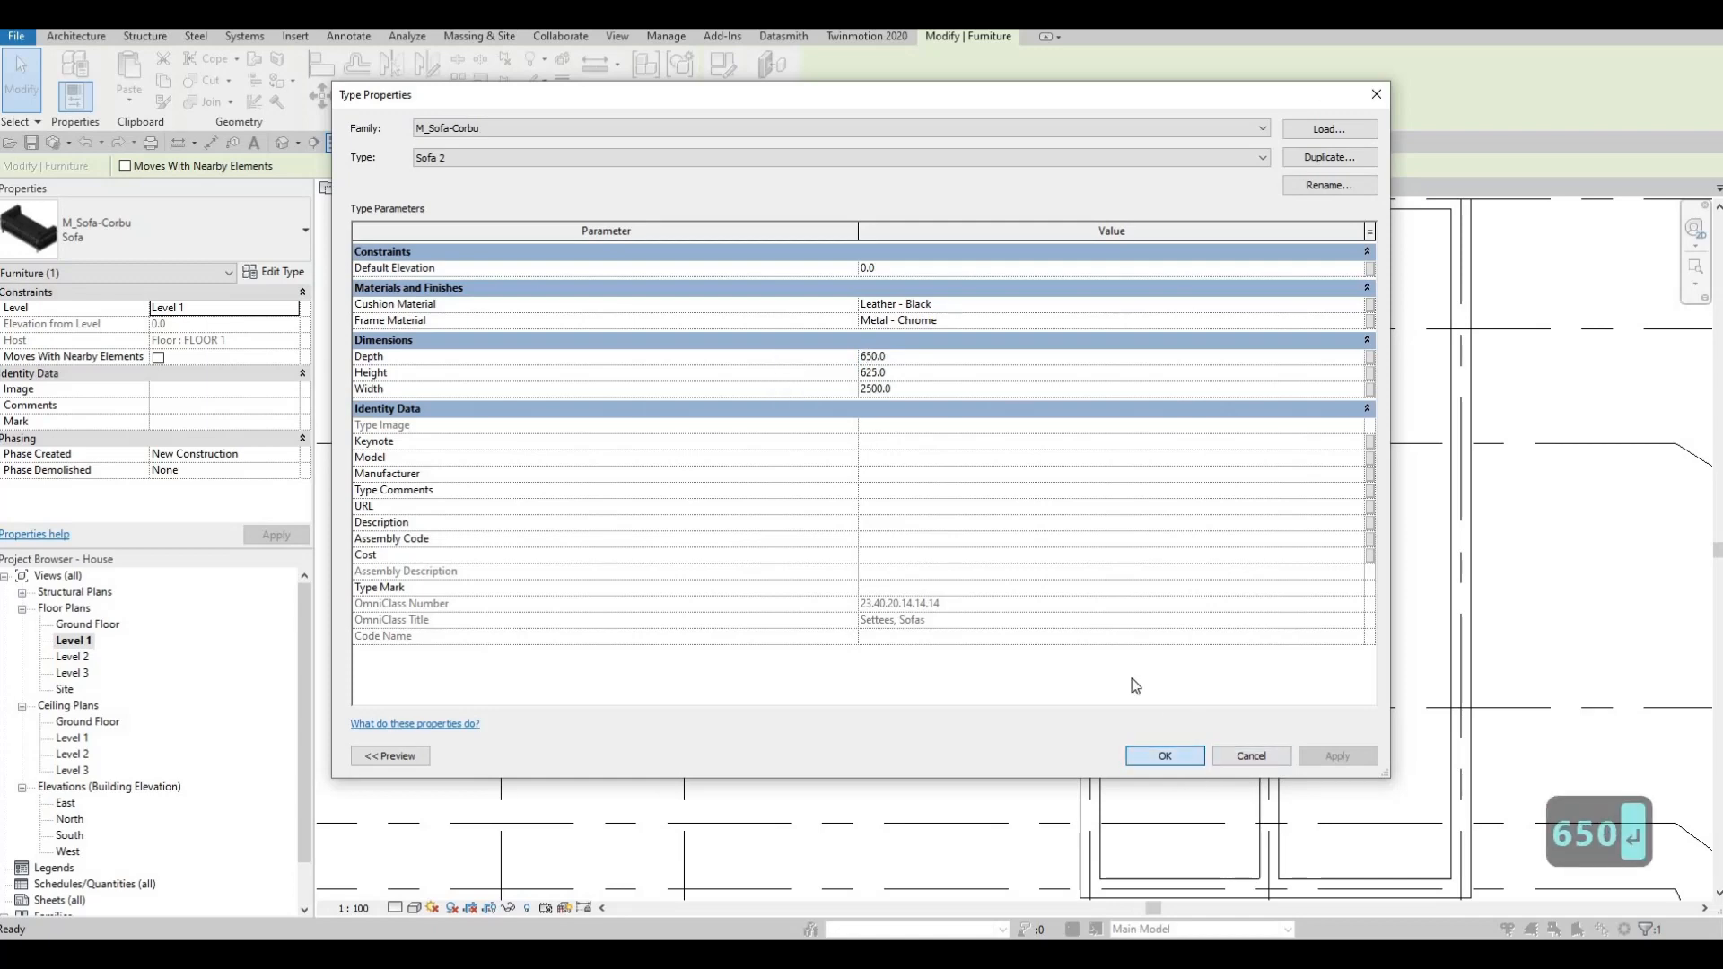
left_click(1165, 755)
middle_click_drag(1059, 553, 1052, 562)
key("Escape")
key("Escape")
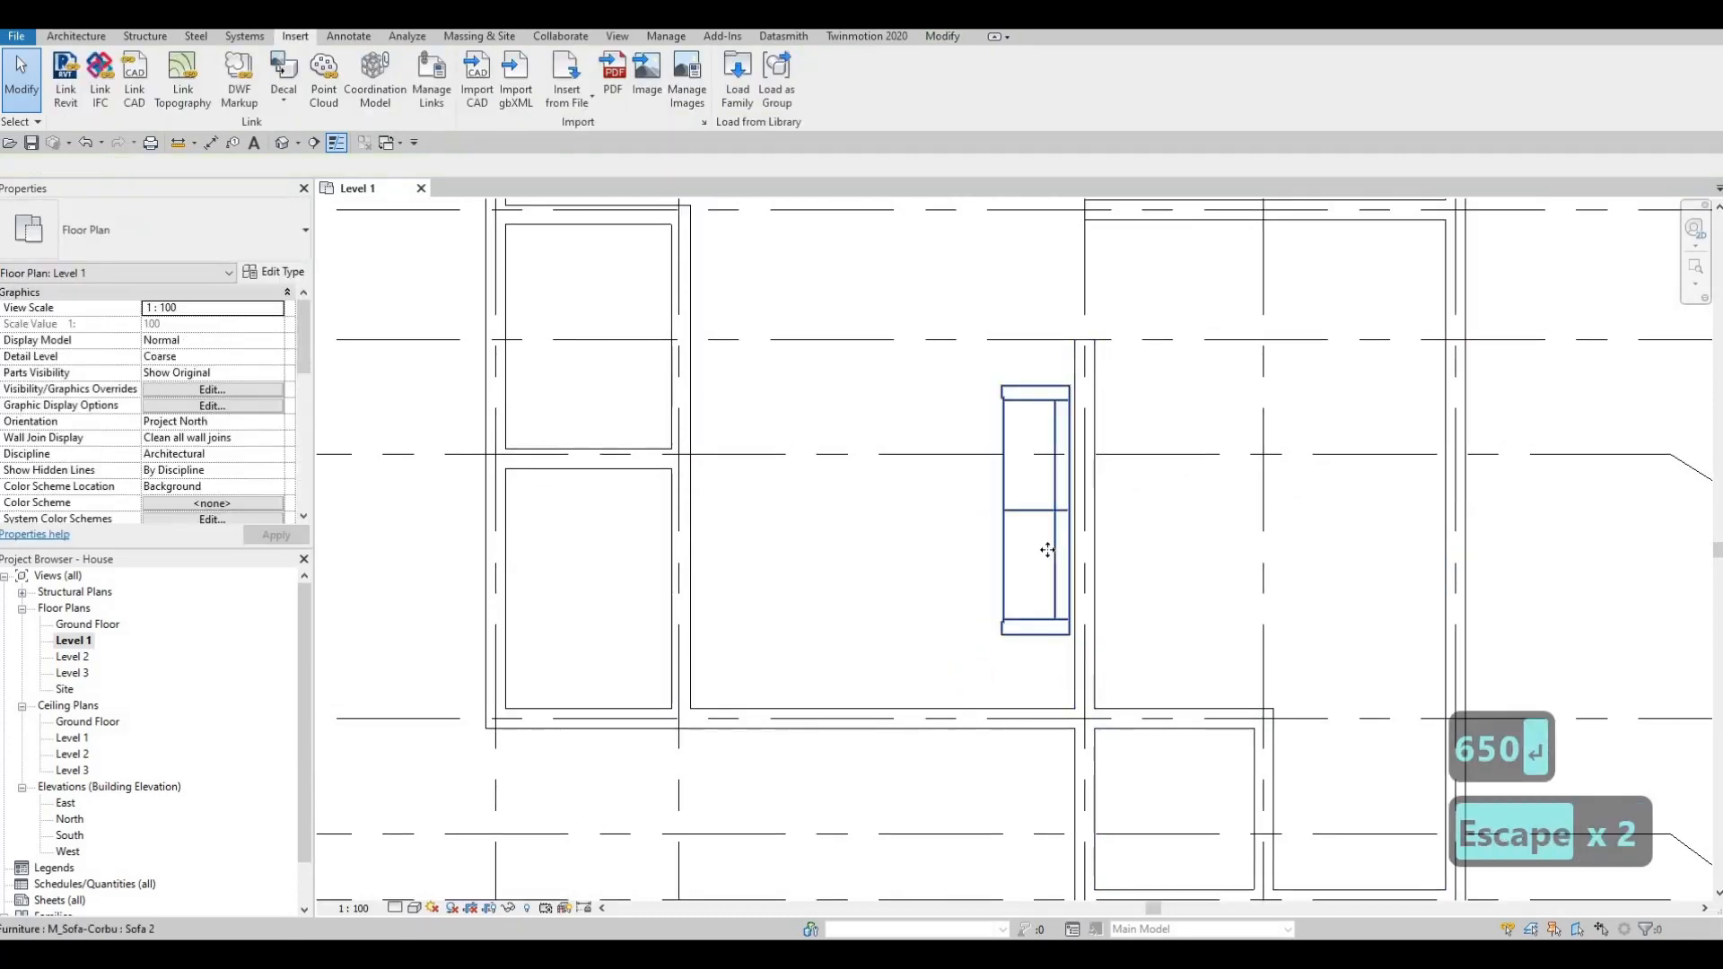
Nudge the Sofa 2 sofa east against the interior wall's face and shift it slightly north along the wall
left_click(1047, 551)
key("Right")
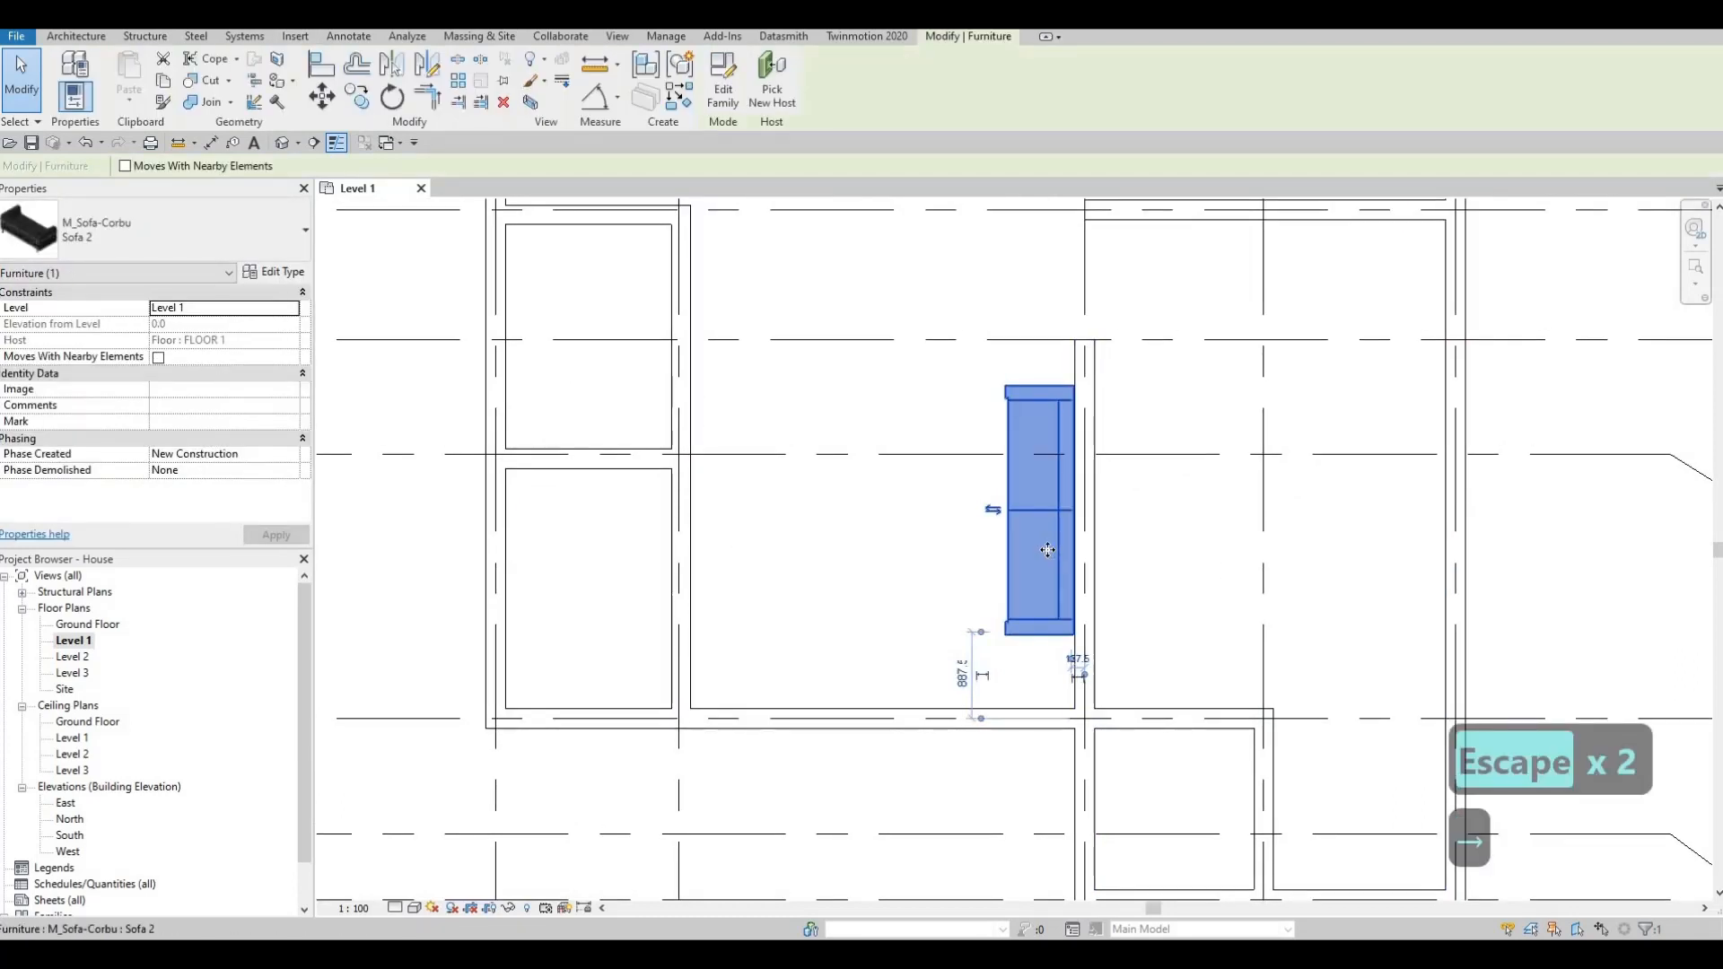
key("Down")
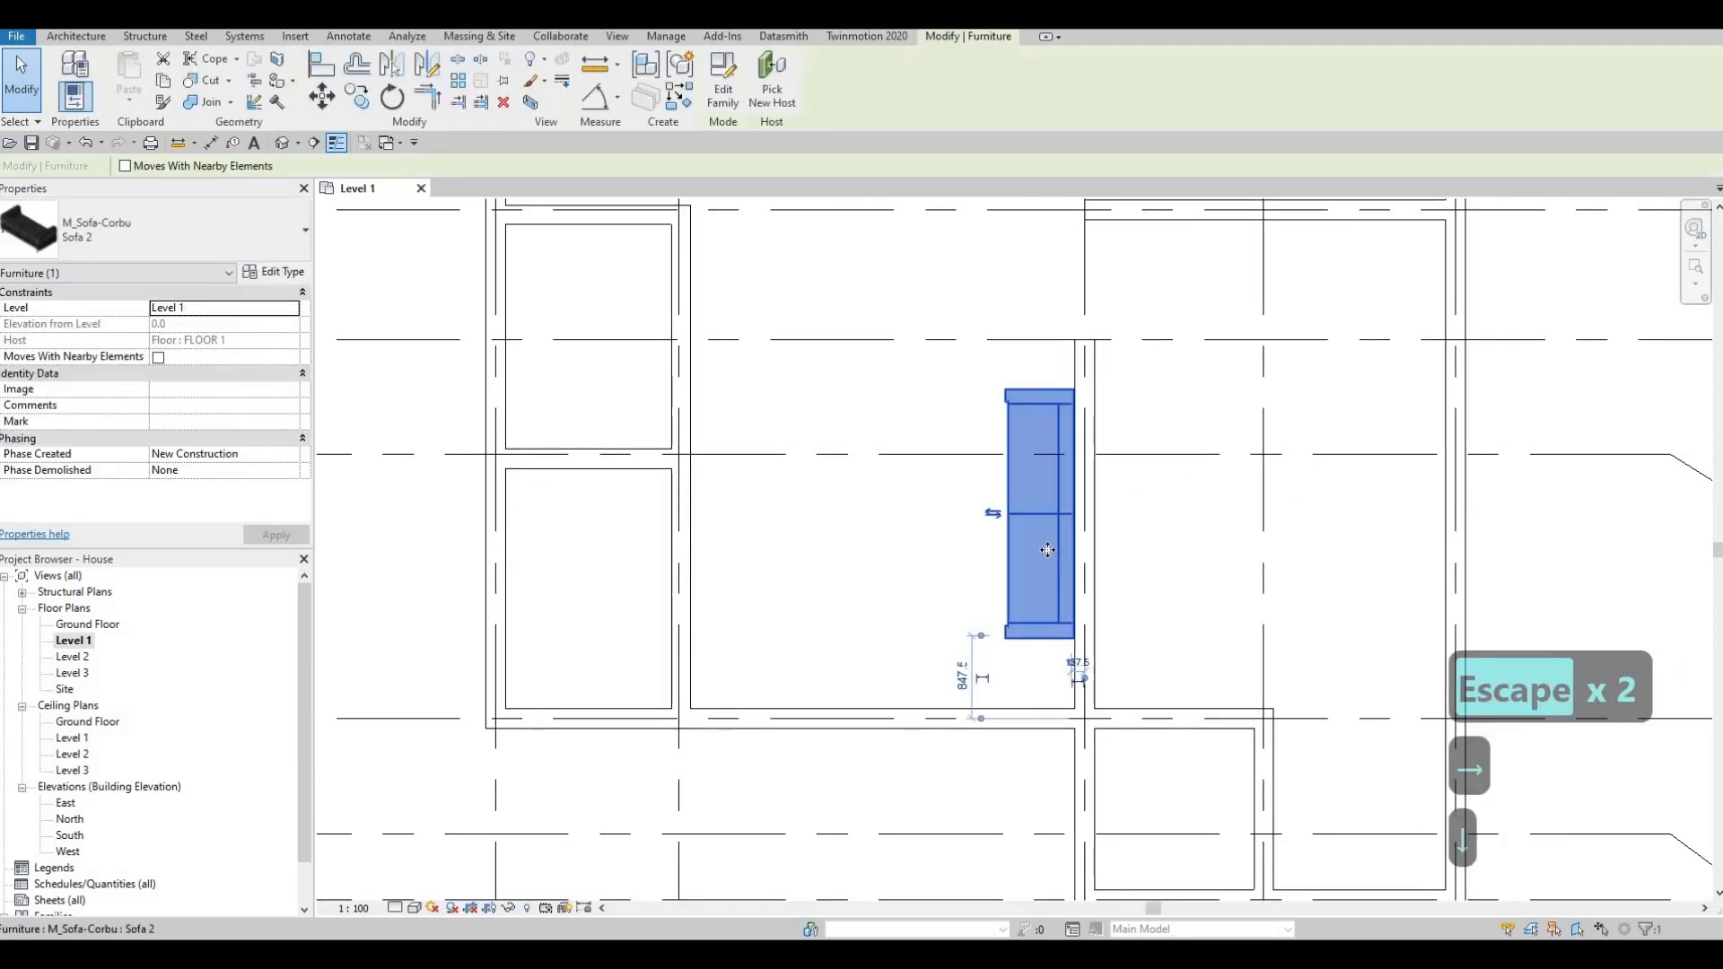
key("Up")
key("Up")
key("Up")
key("Up")
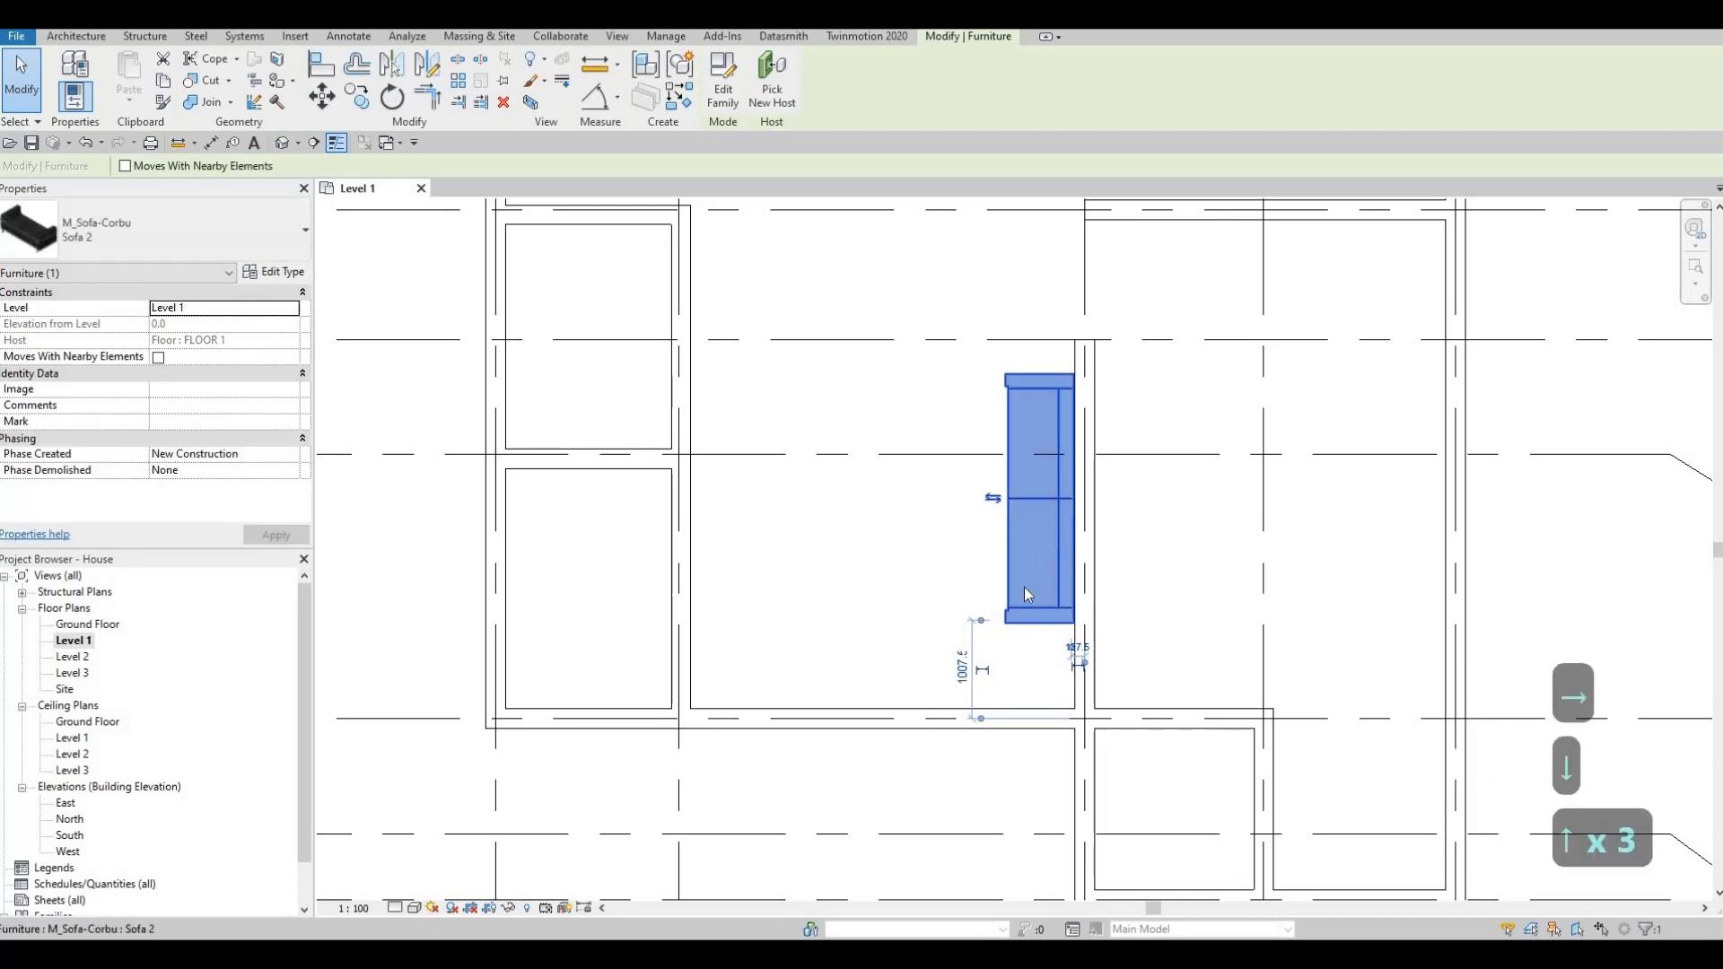
key("Escape")
key("Escape")
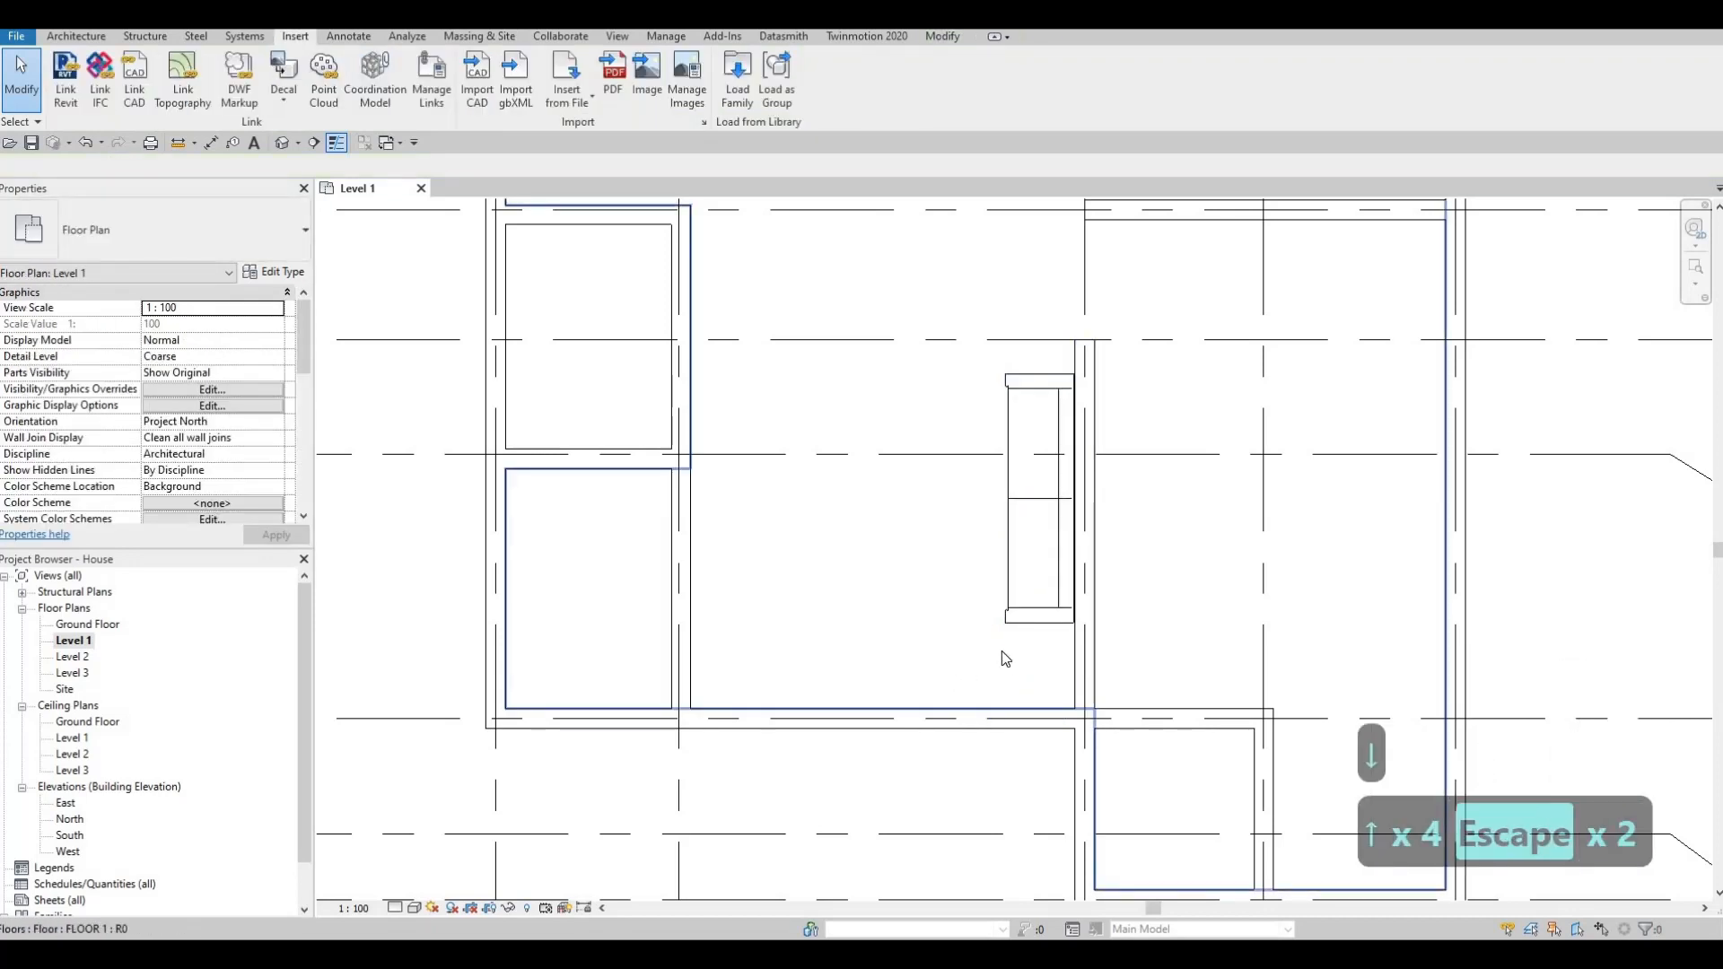
Nudge the Corbu sofa a few increments south along the interior wall
left_click(1040, 620)
key("Down")
key("Down")
key("Down")
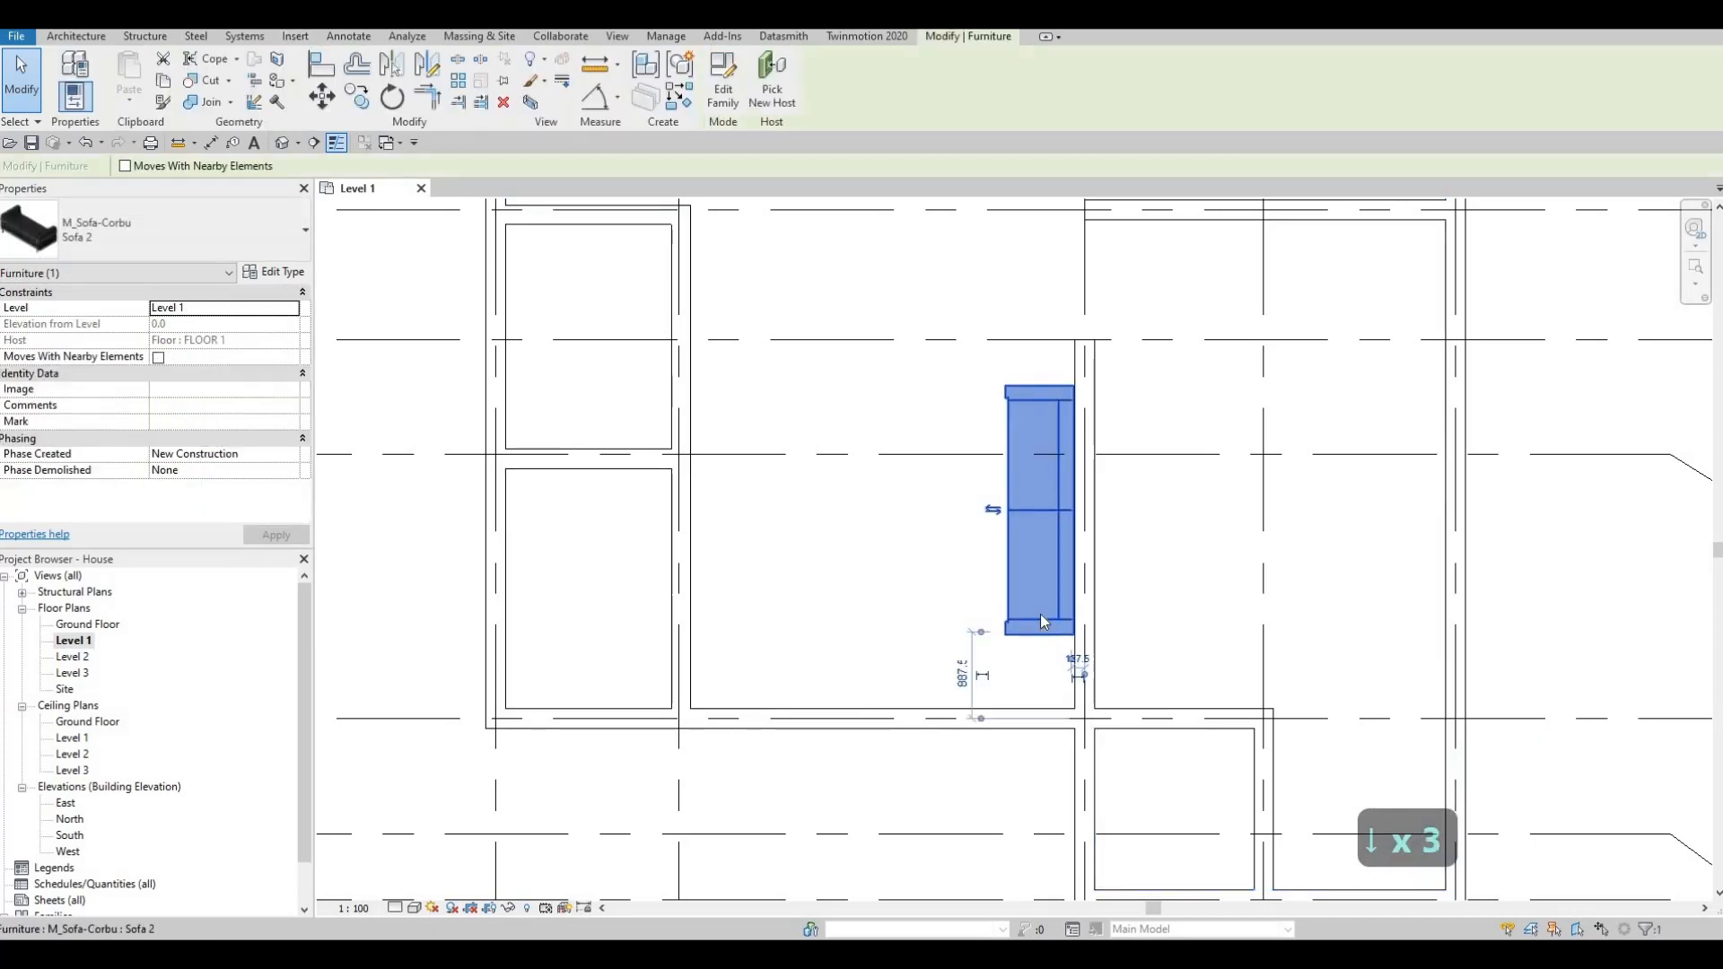
key("Escape")
key("Escape")
left_click(1053, 541)
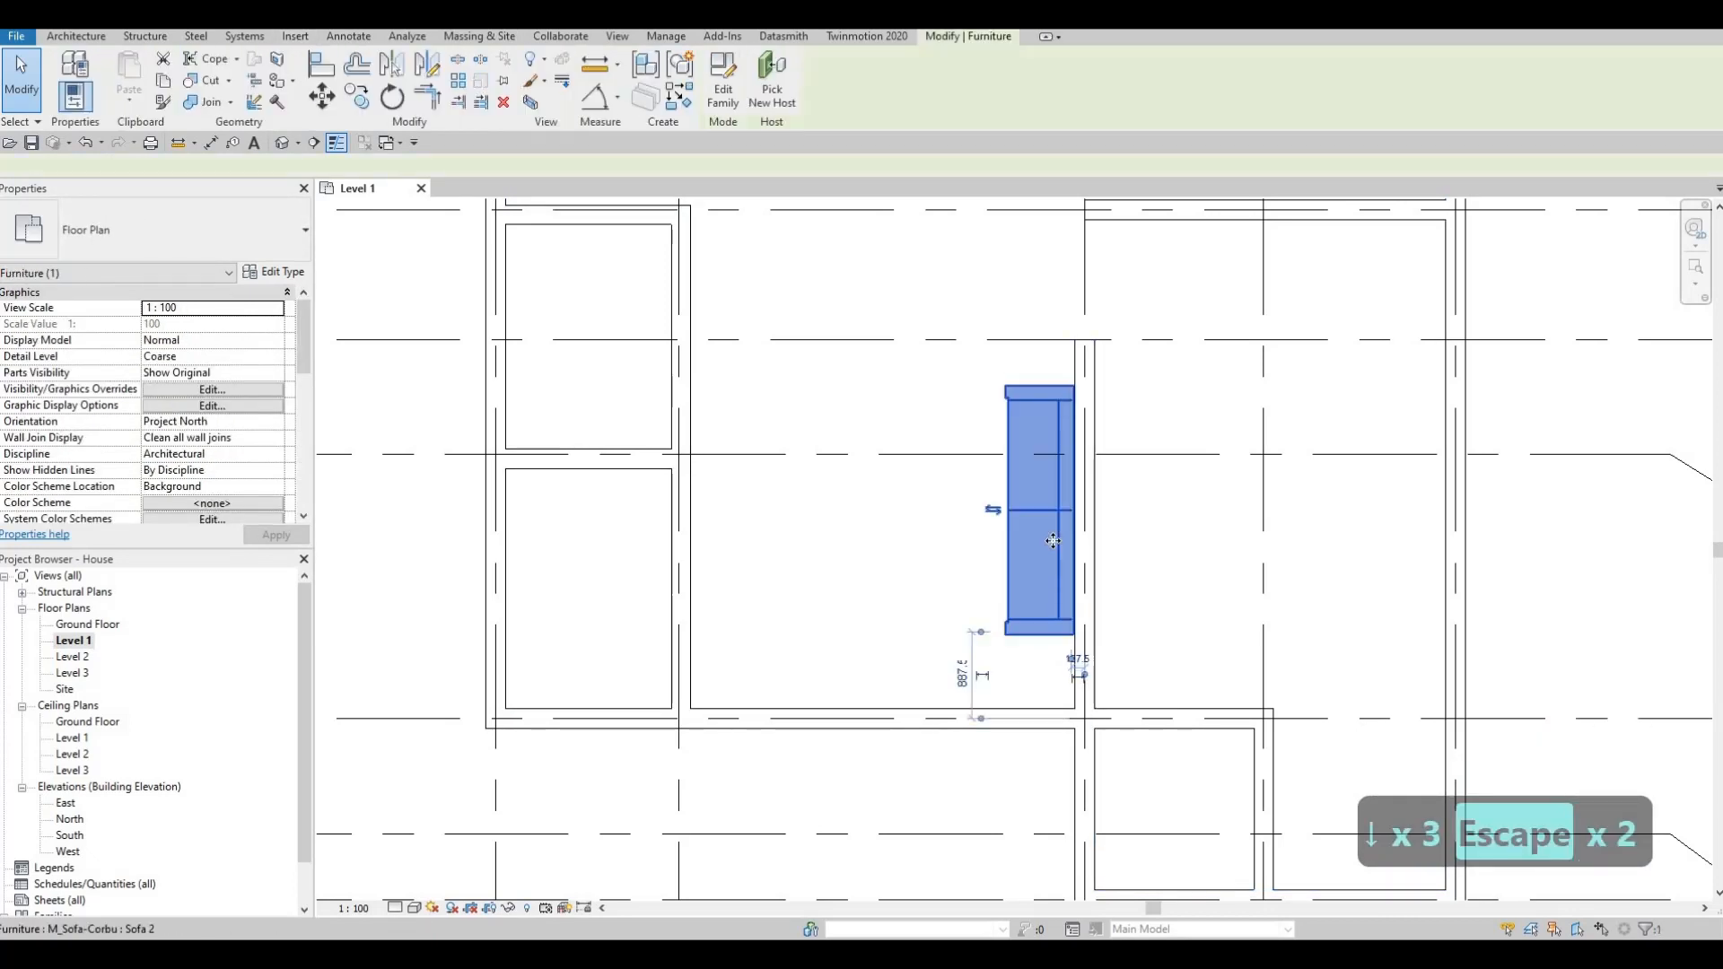
key("Escape")
key("Escape")
Preview the seating families in the library's Seating folder and load M_Sofa-Pensi
scroll(843, 395, "down", 1)
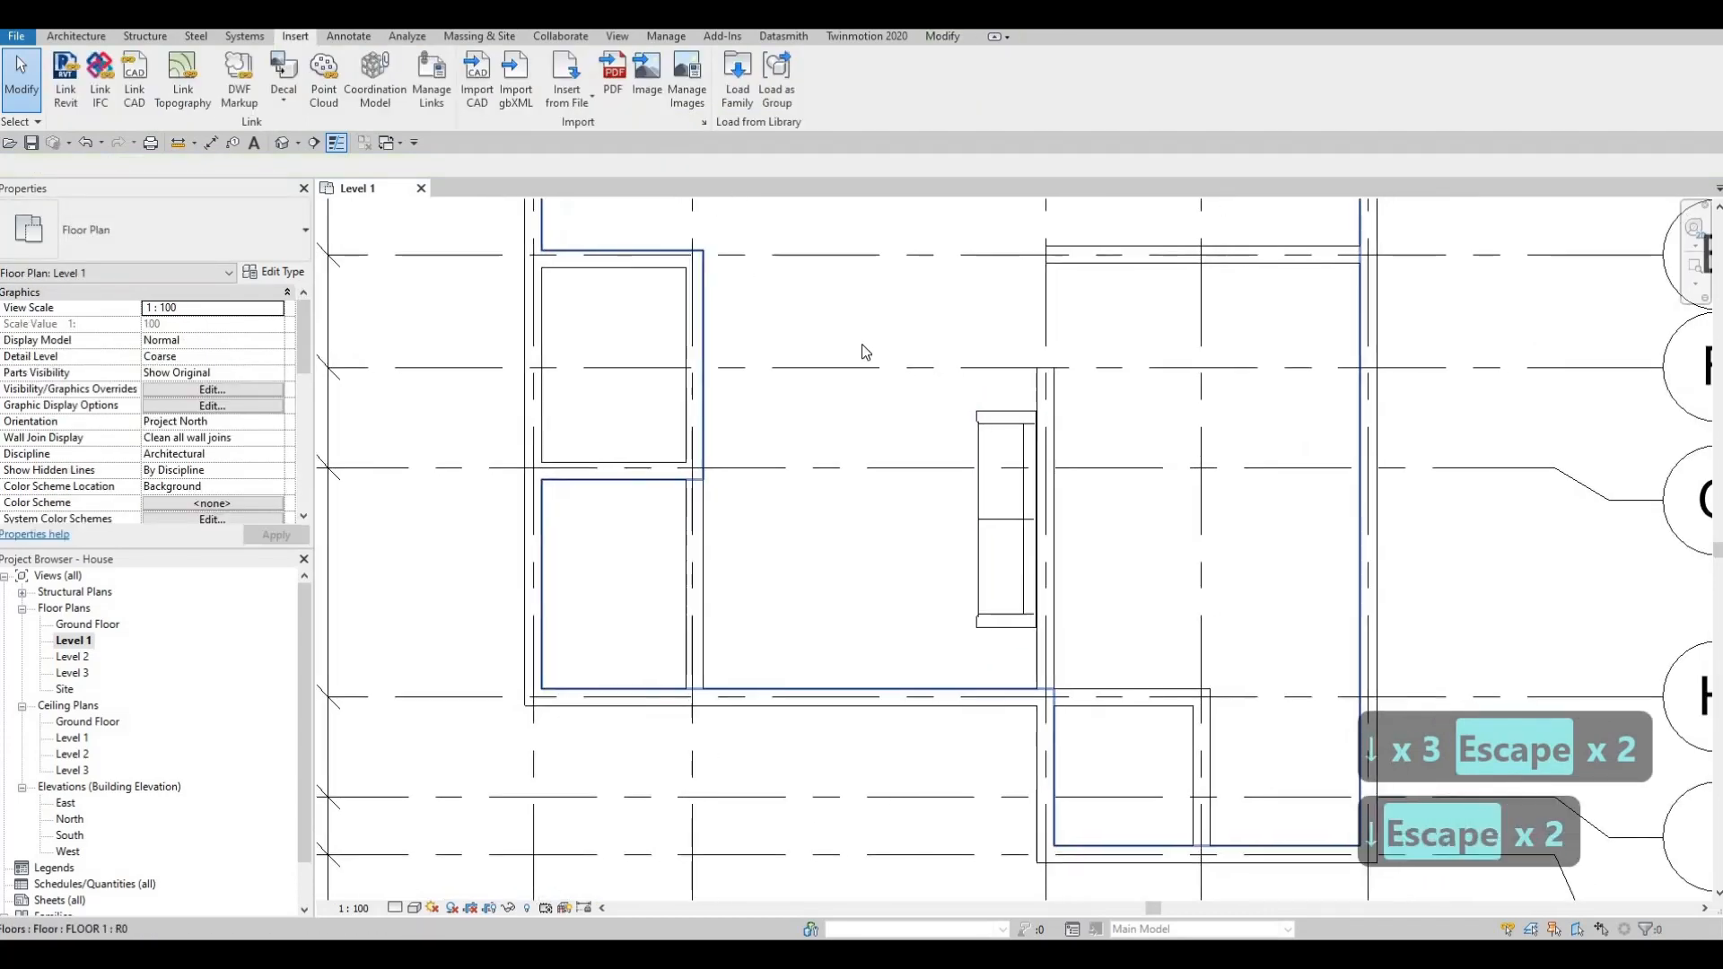
scroll(835, 489, "down", 2)
key("Escape")
scroll(978, 493, "down", 3)
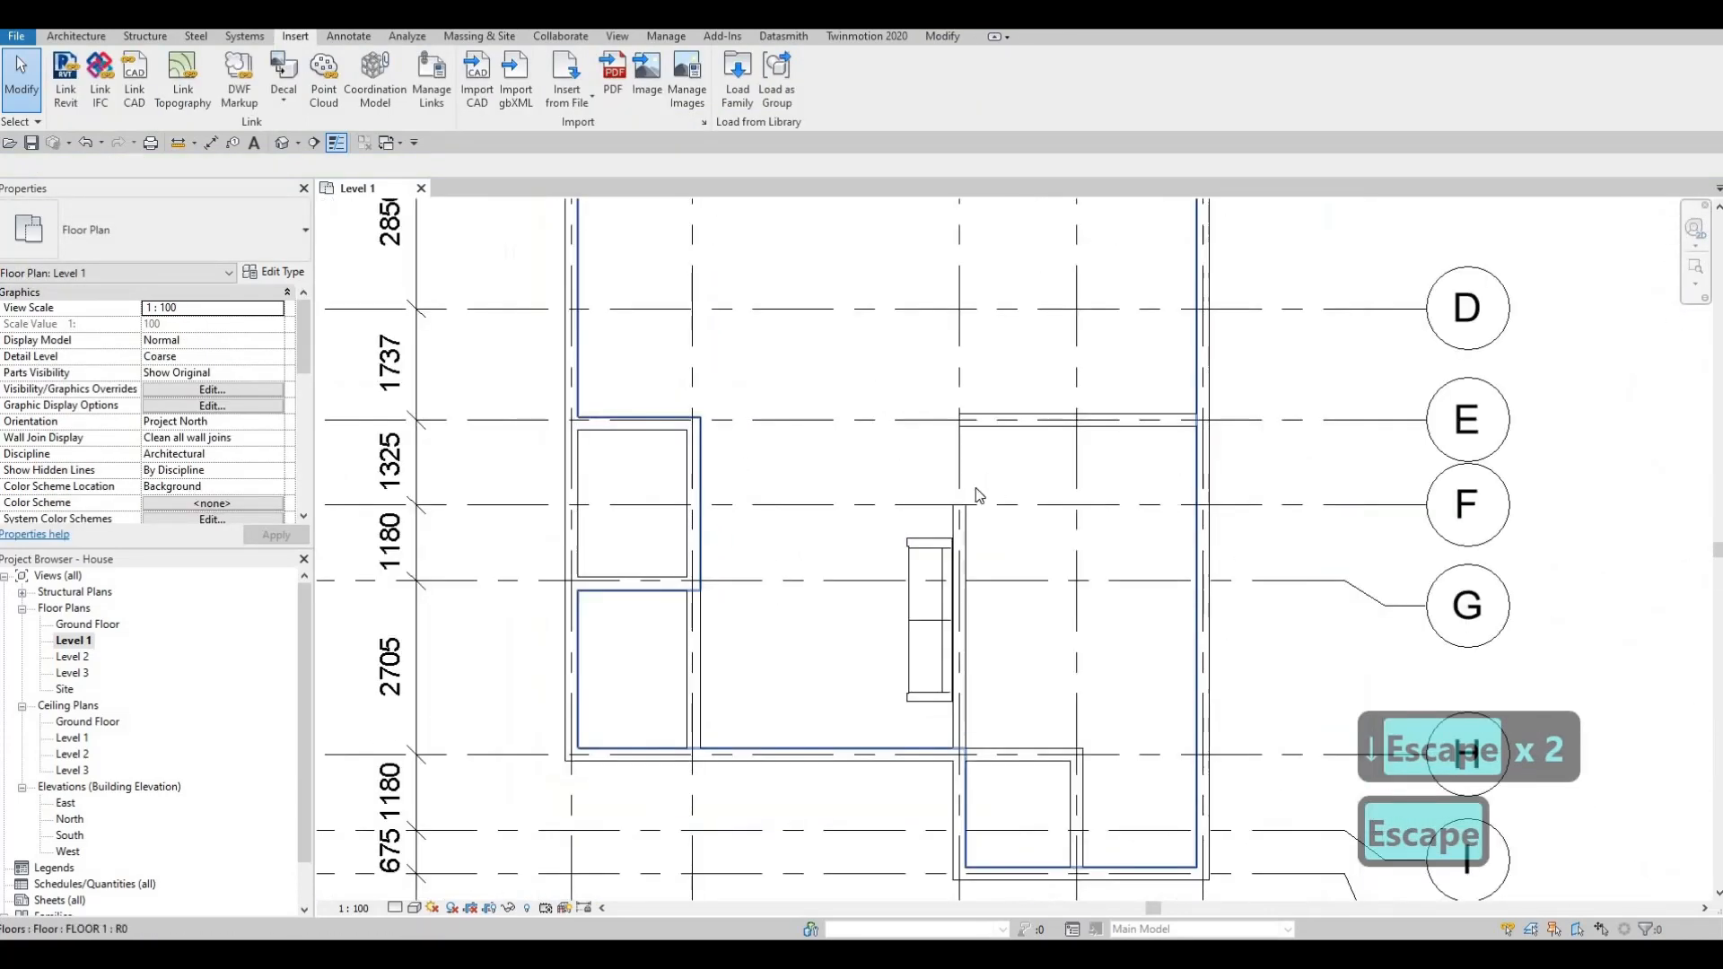
scroll(995, 488, "down", 1)
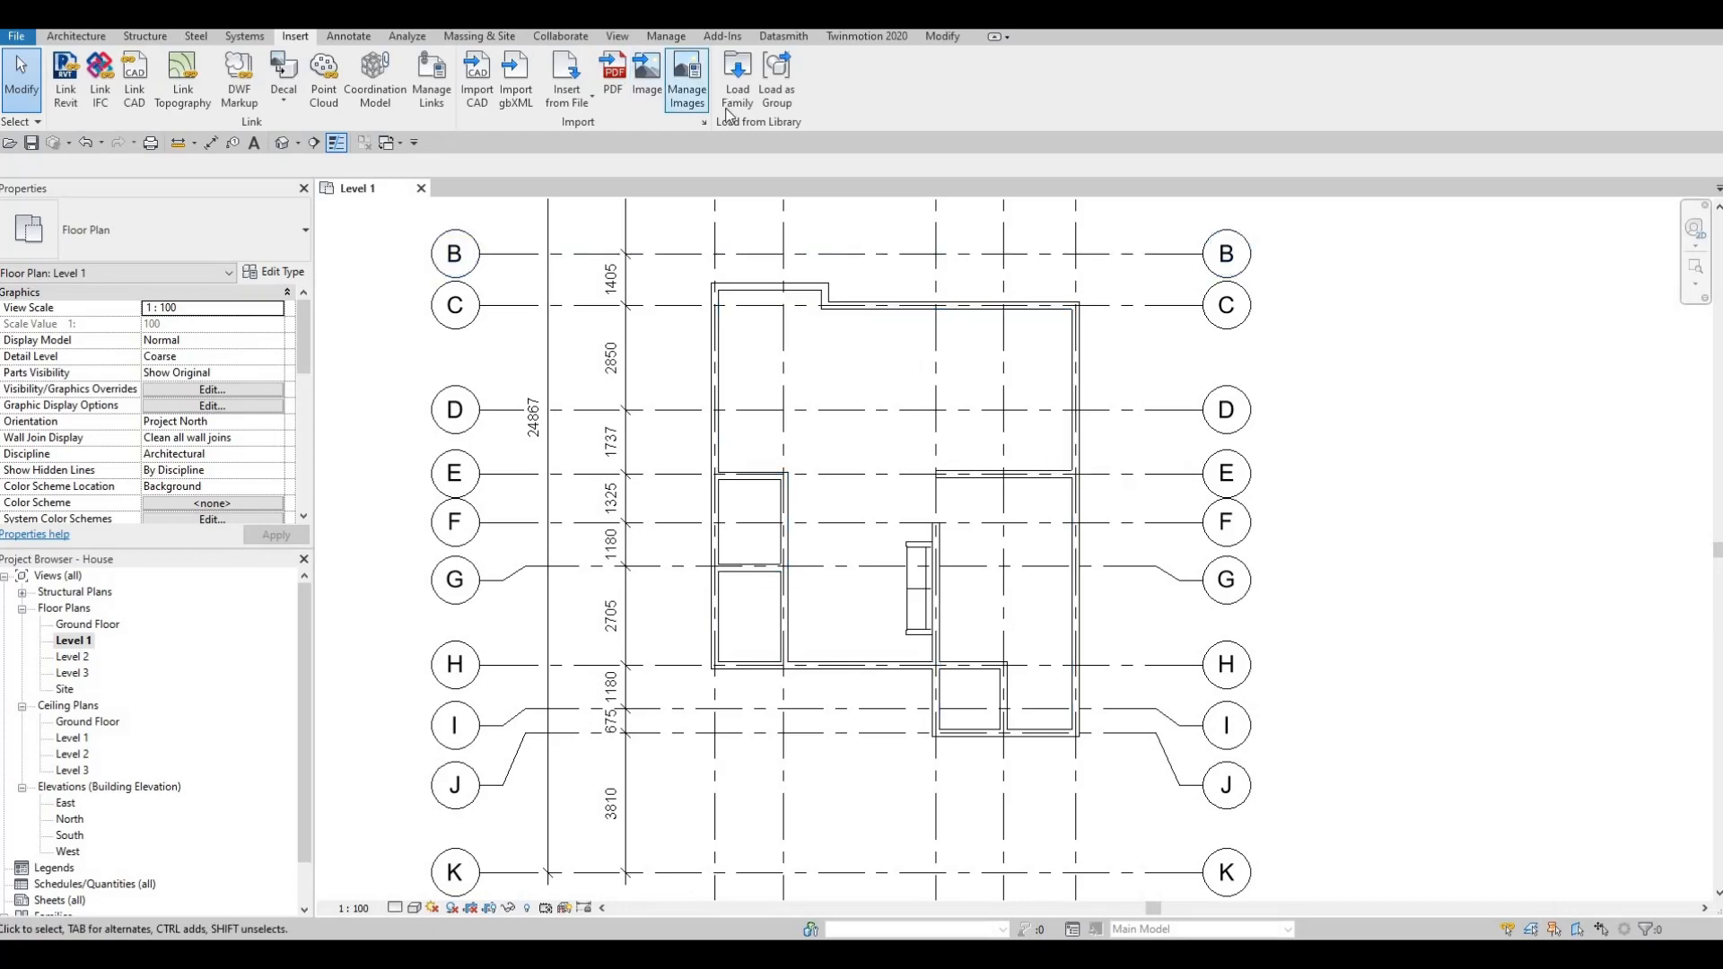
left_click(737, 81)
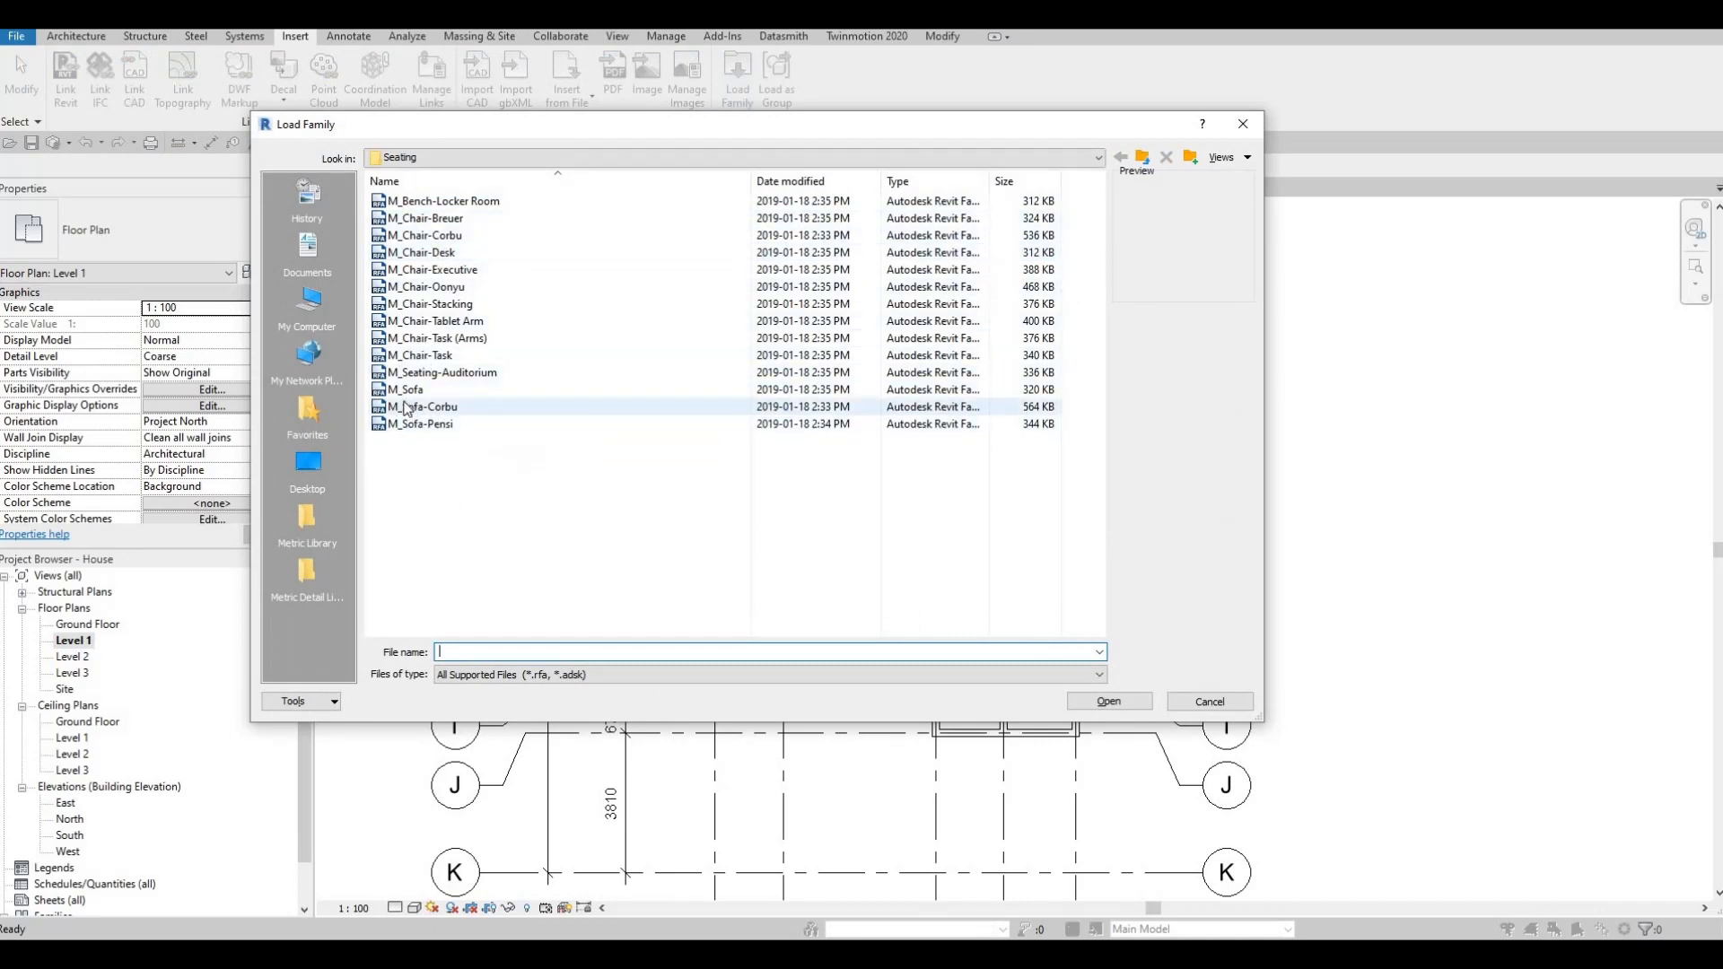
left_click(406, 391)
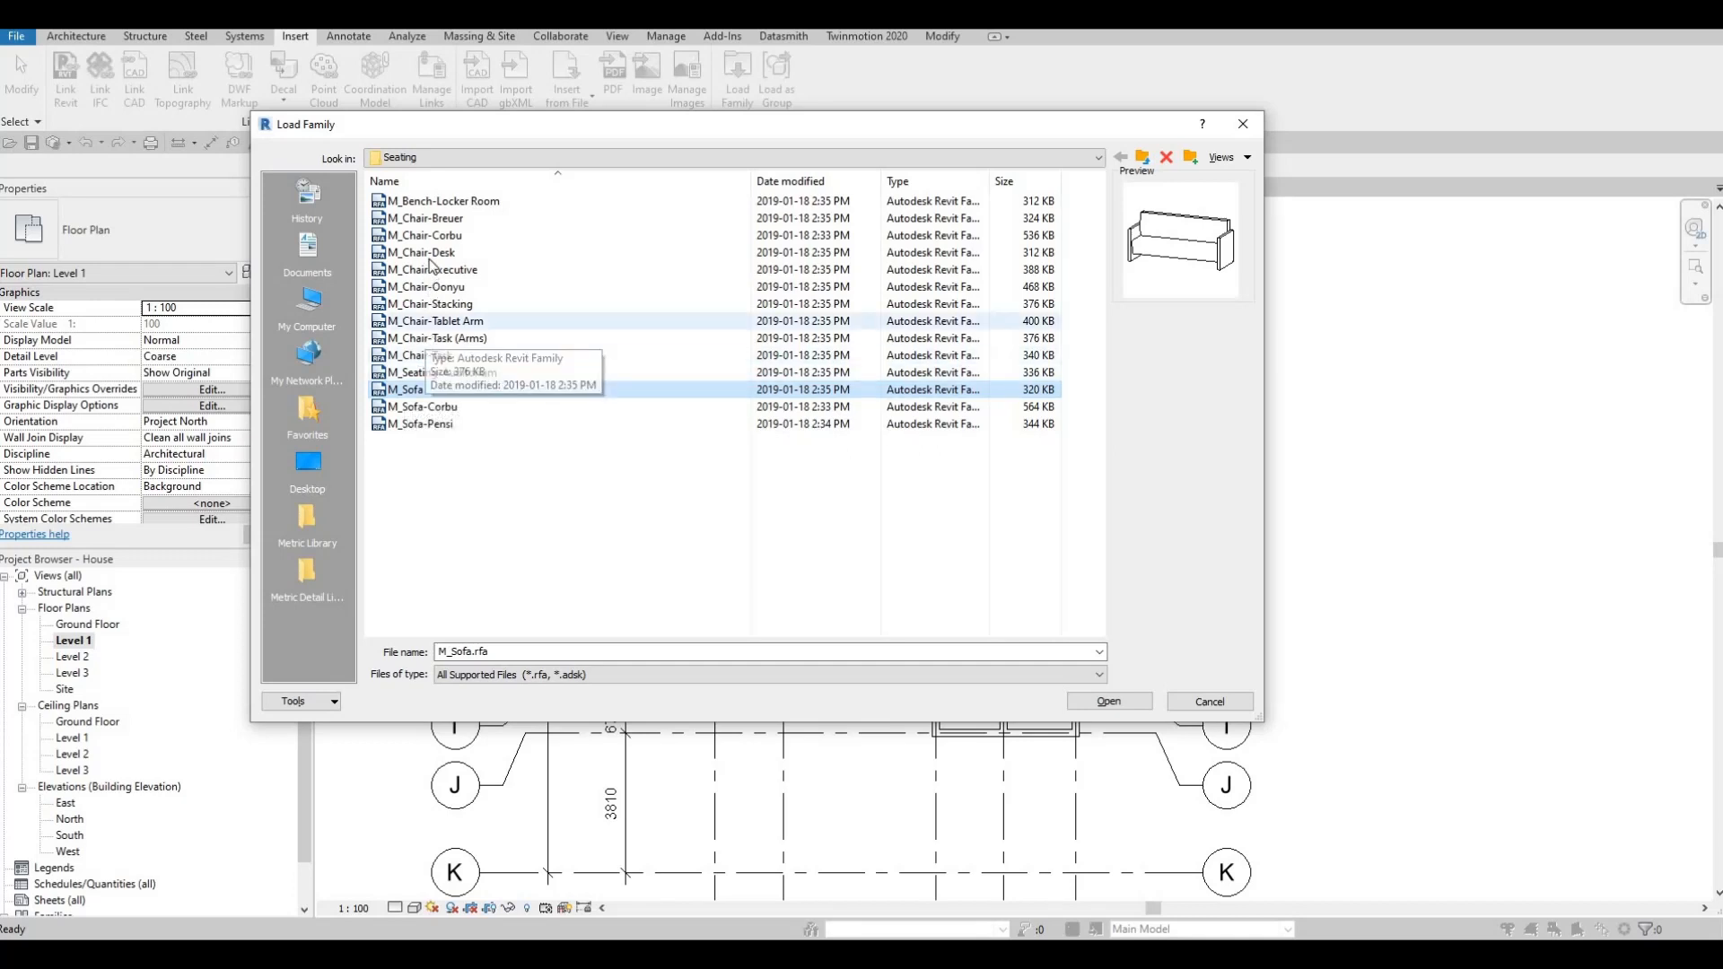
left_click(435, 304)
left_click(438, 201)
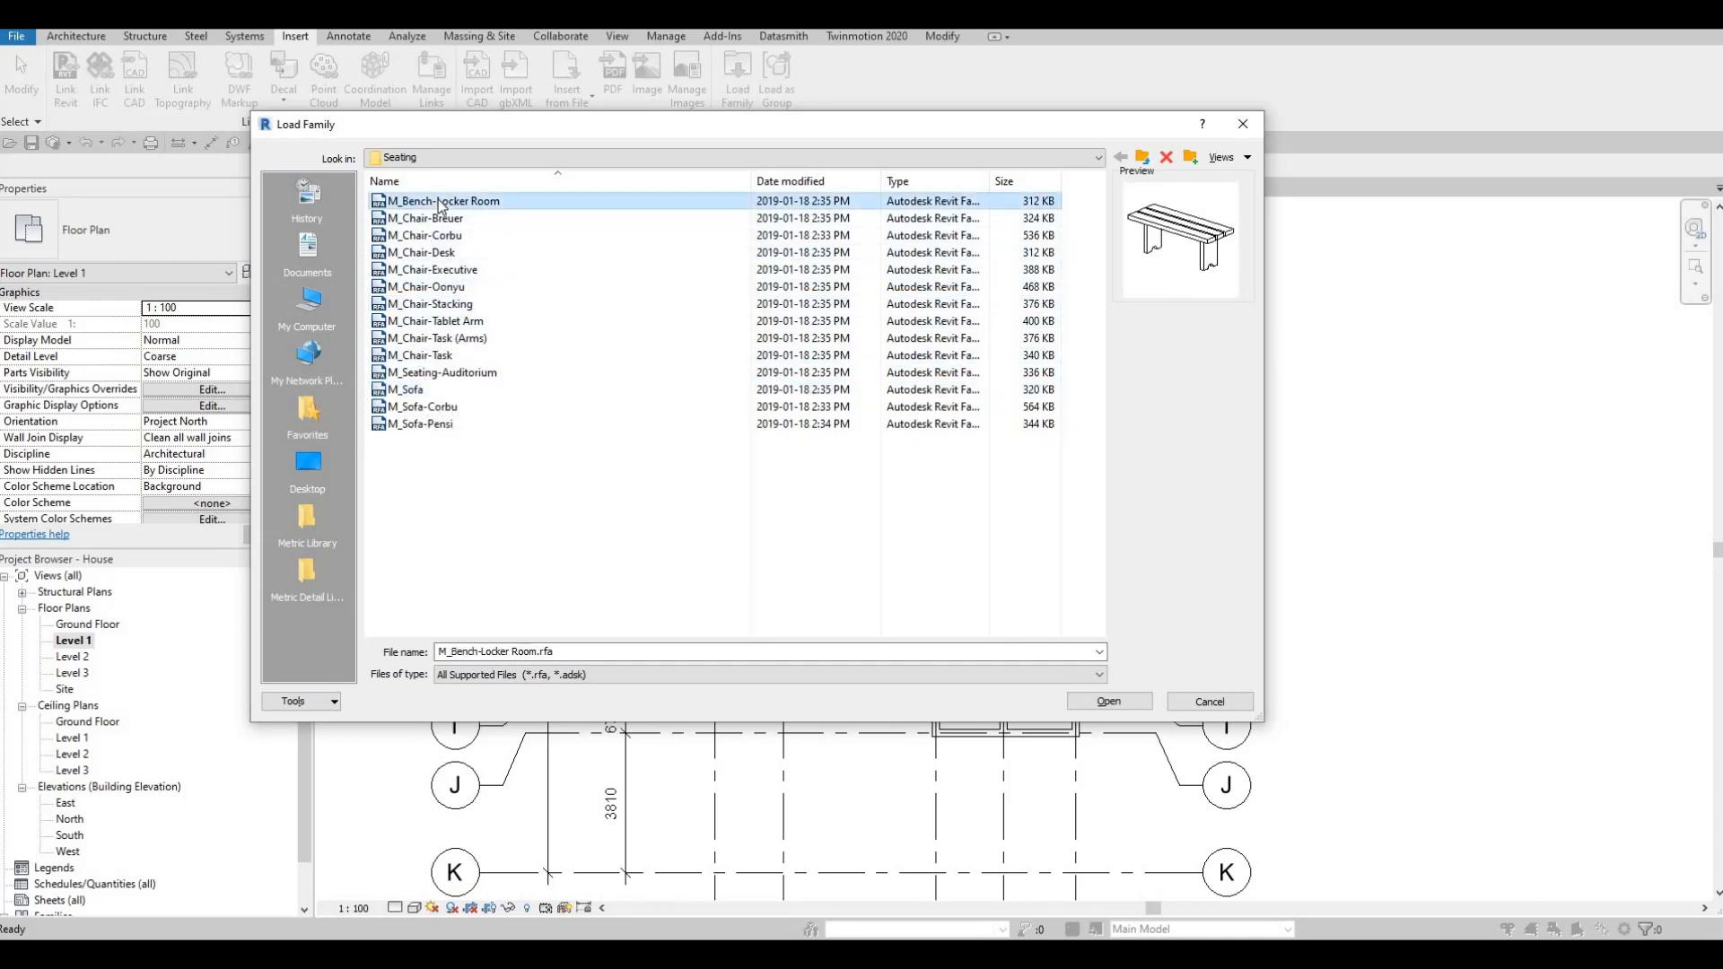
key("Down")
key("Down")
key("Down")
key("Down")
key("Down")
key("Down")
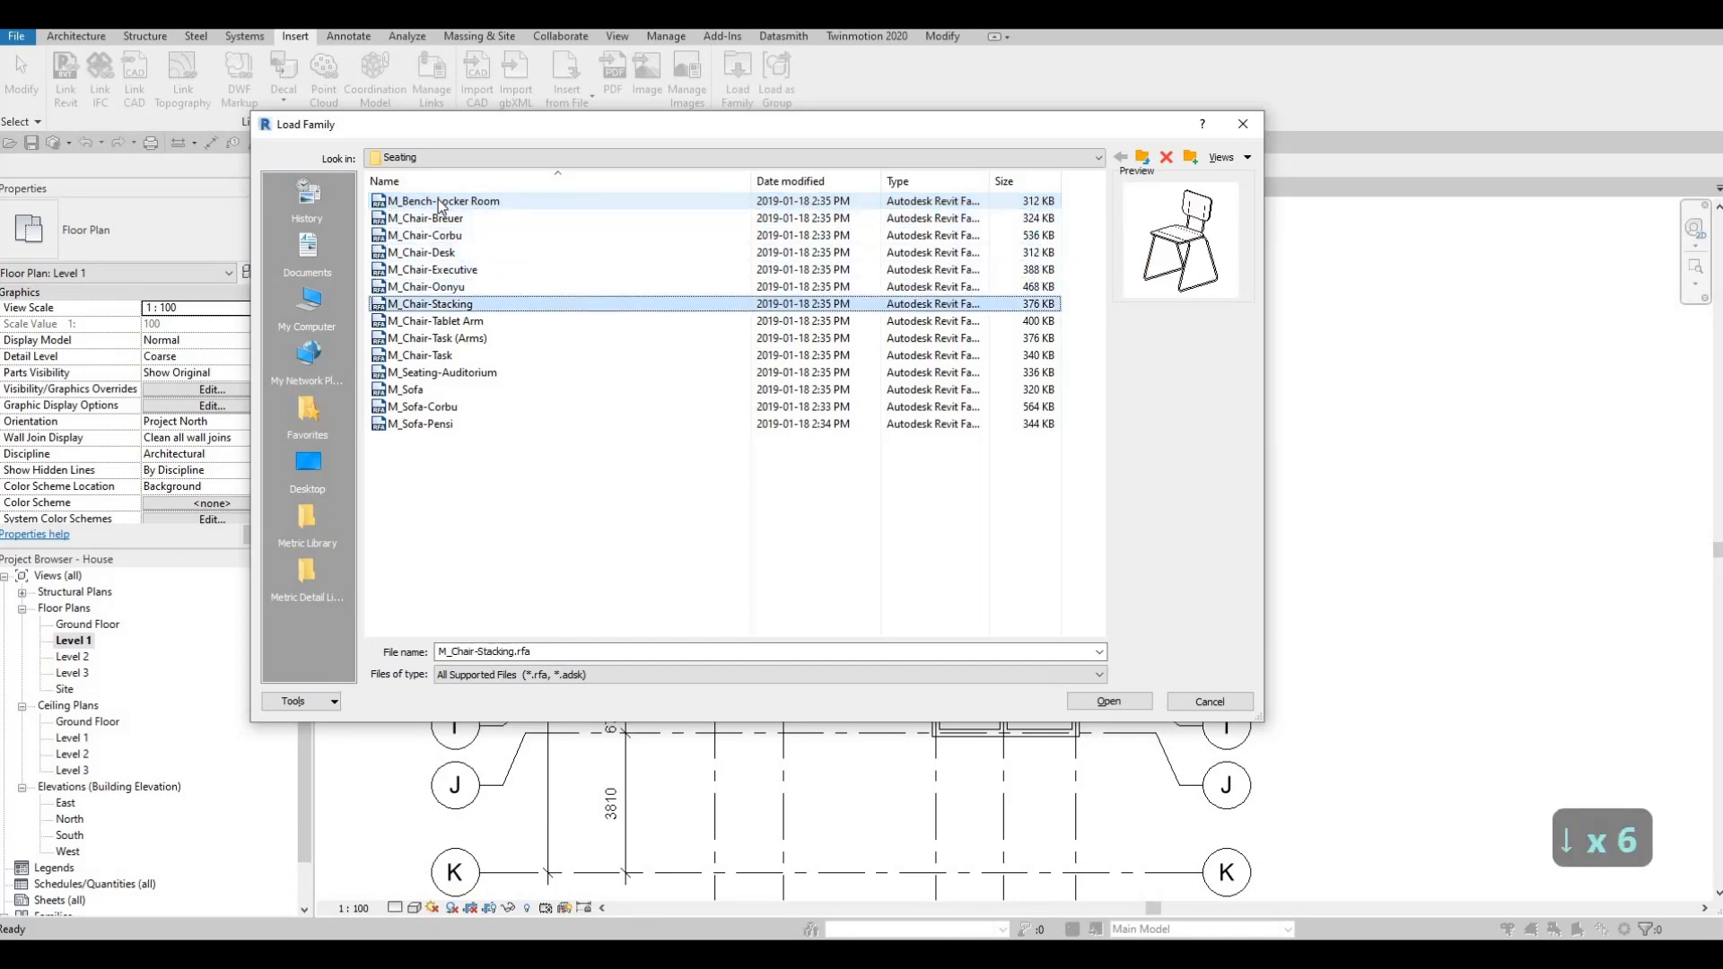
key("Down")
key("Down")
key("Down")
key("Down")
key("Down")
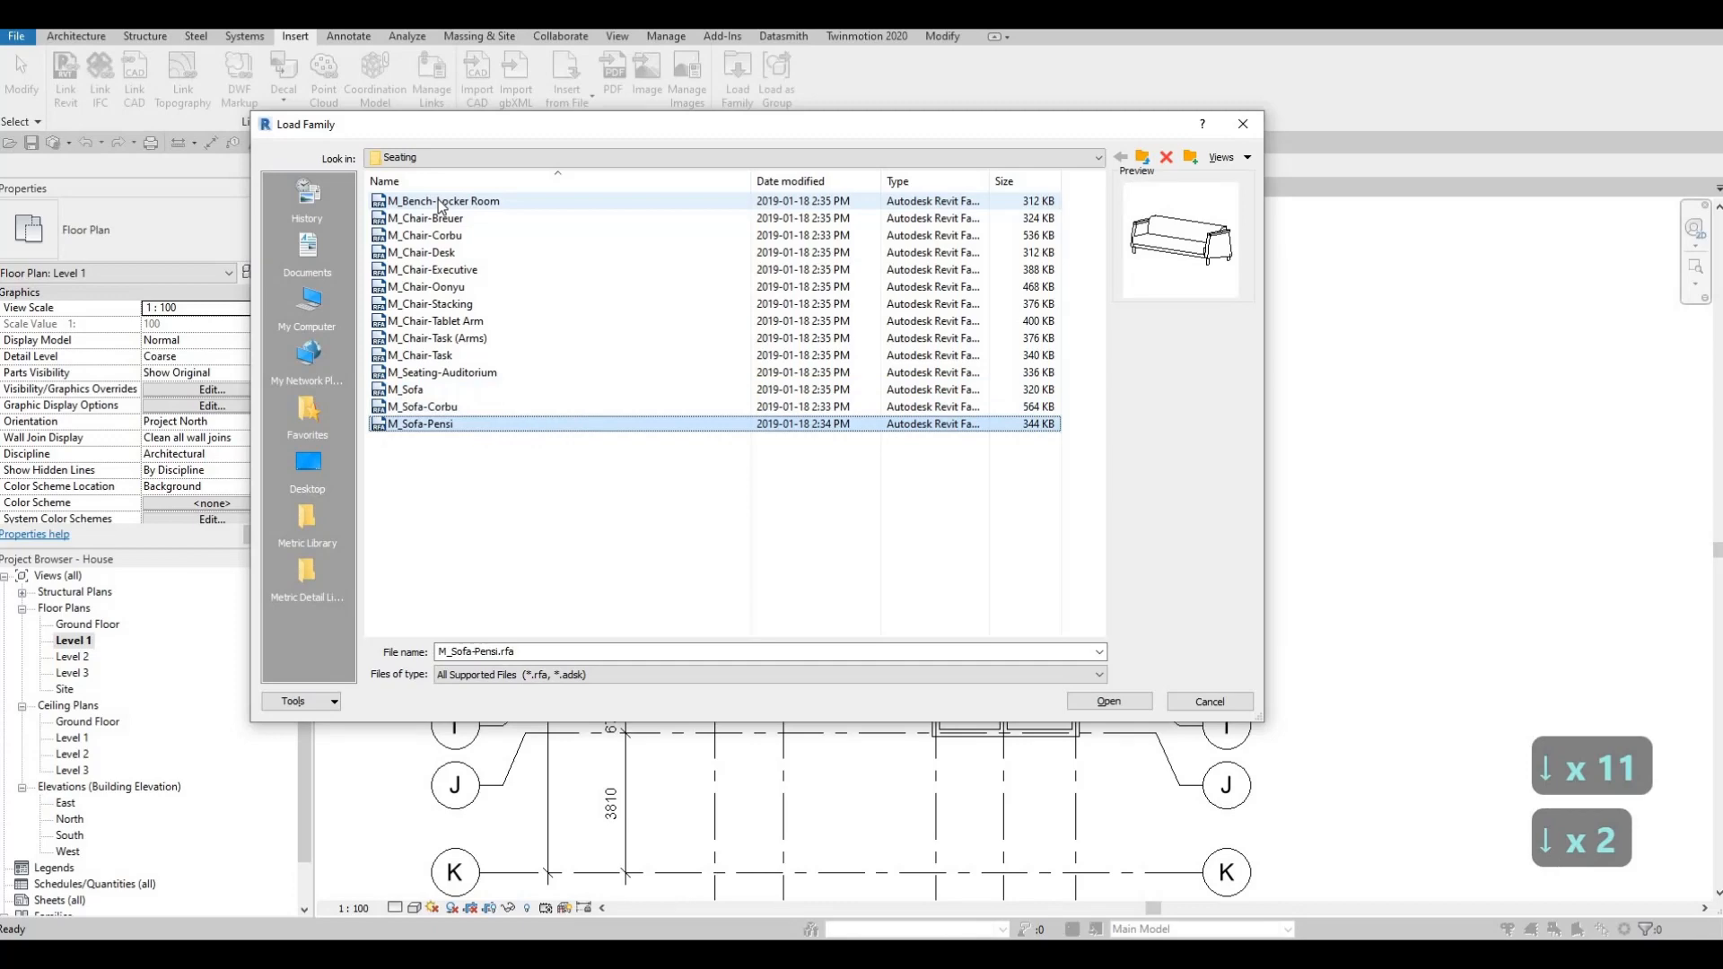
left_click(1113, 706)
key("c")
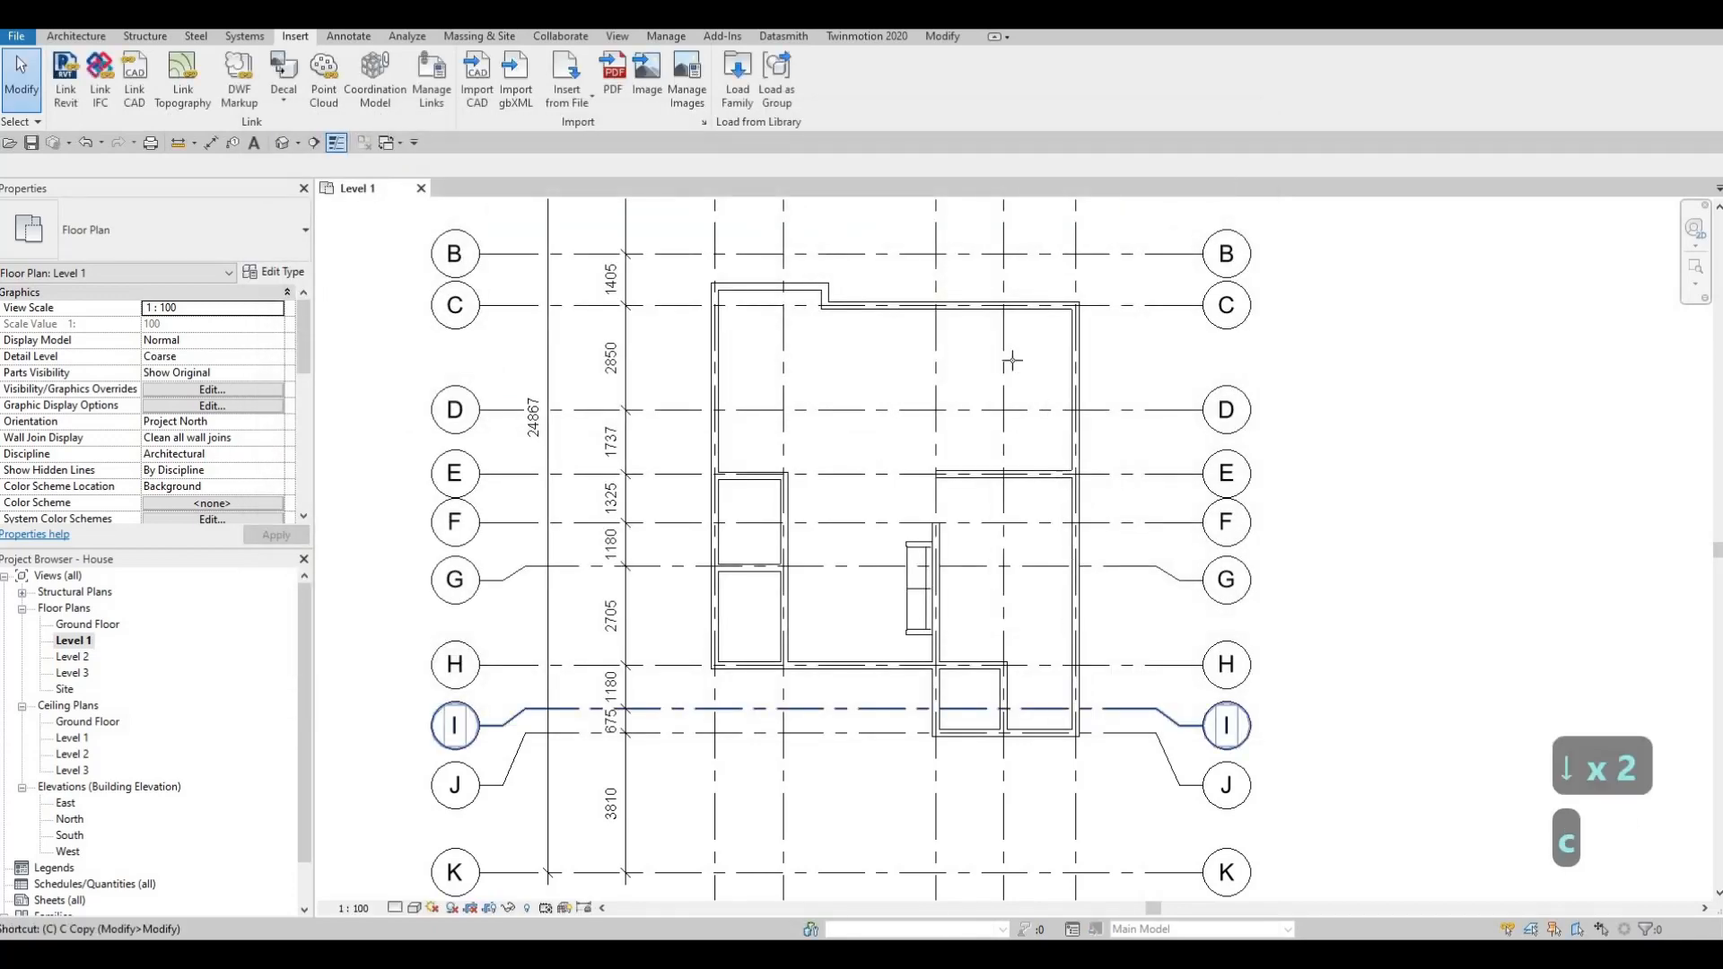
key("m")
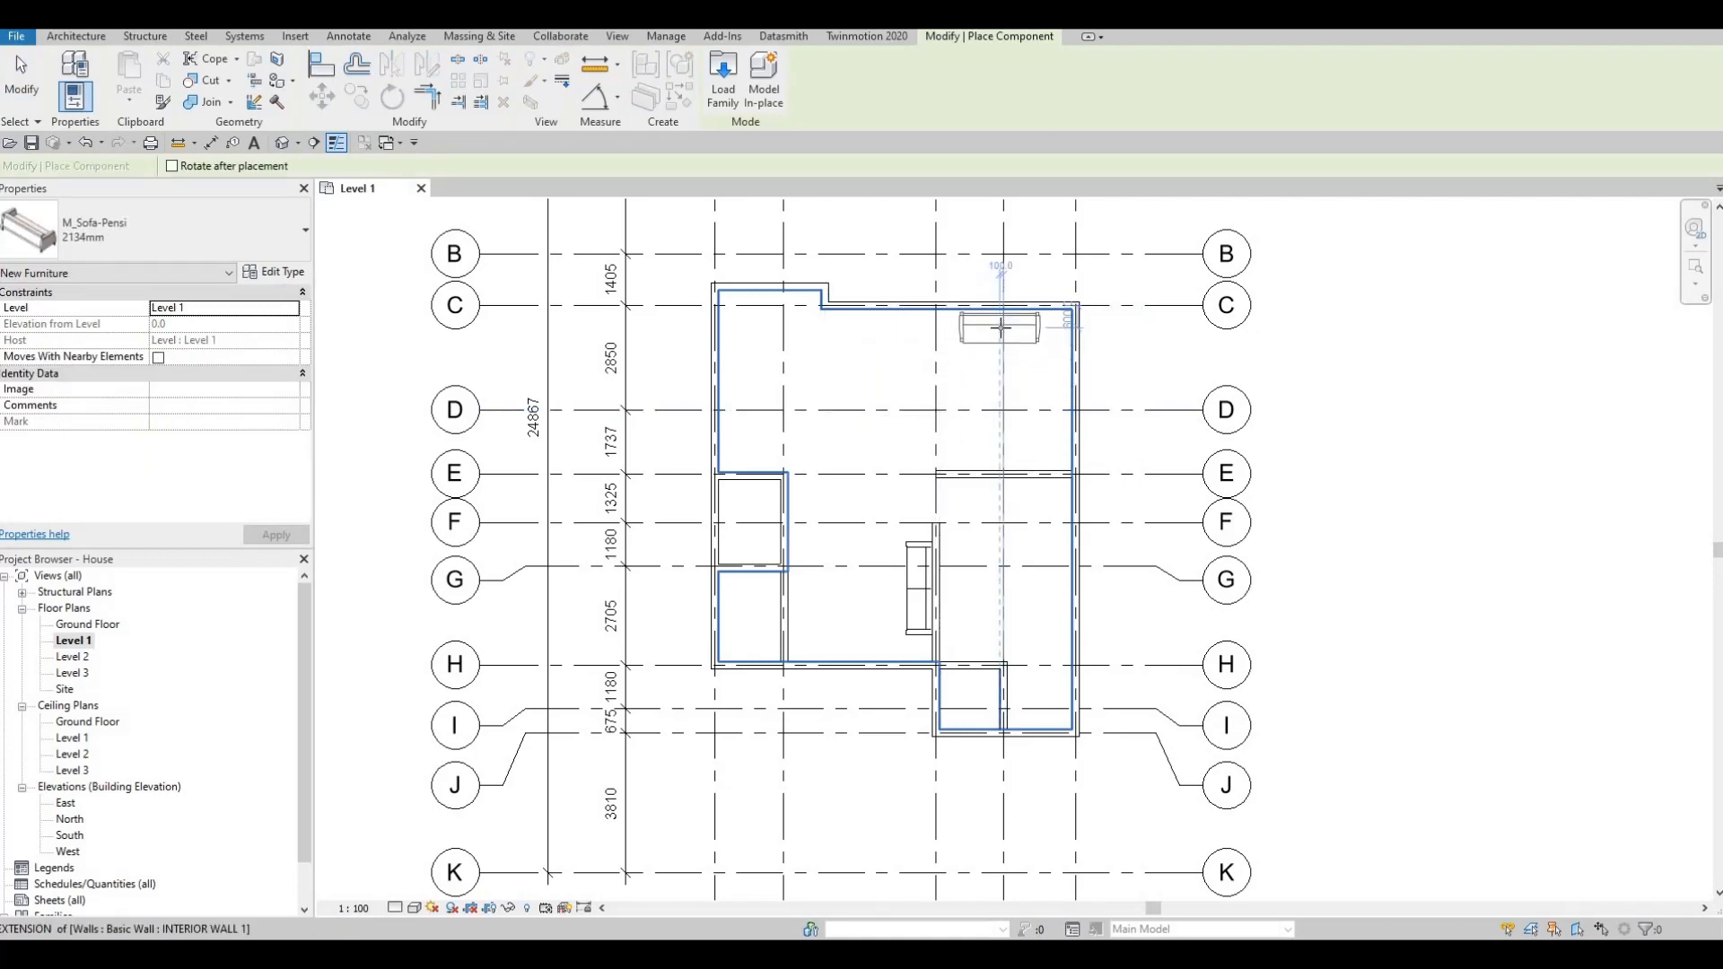
scroll(1003, 325, "up", 1)
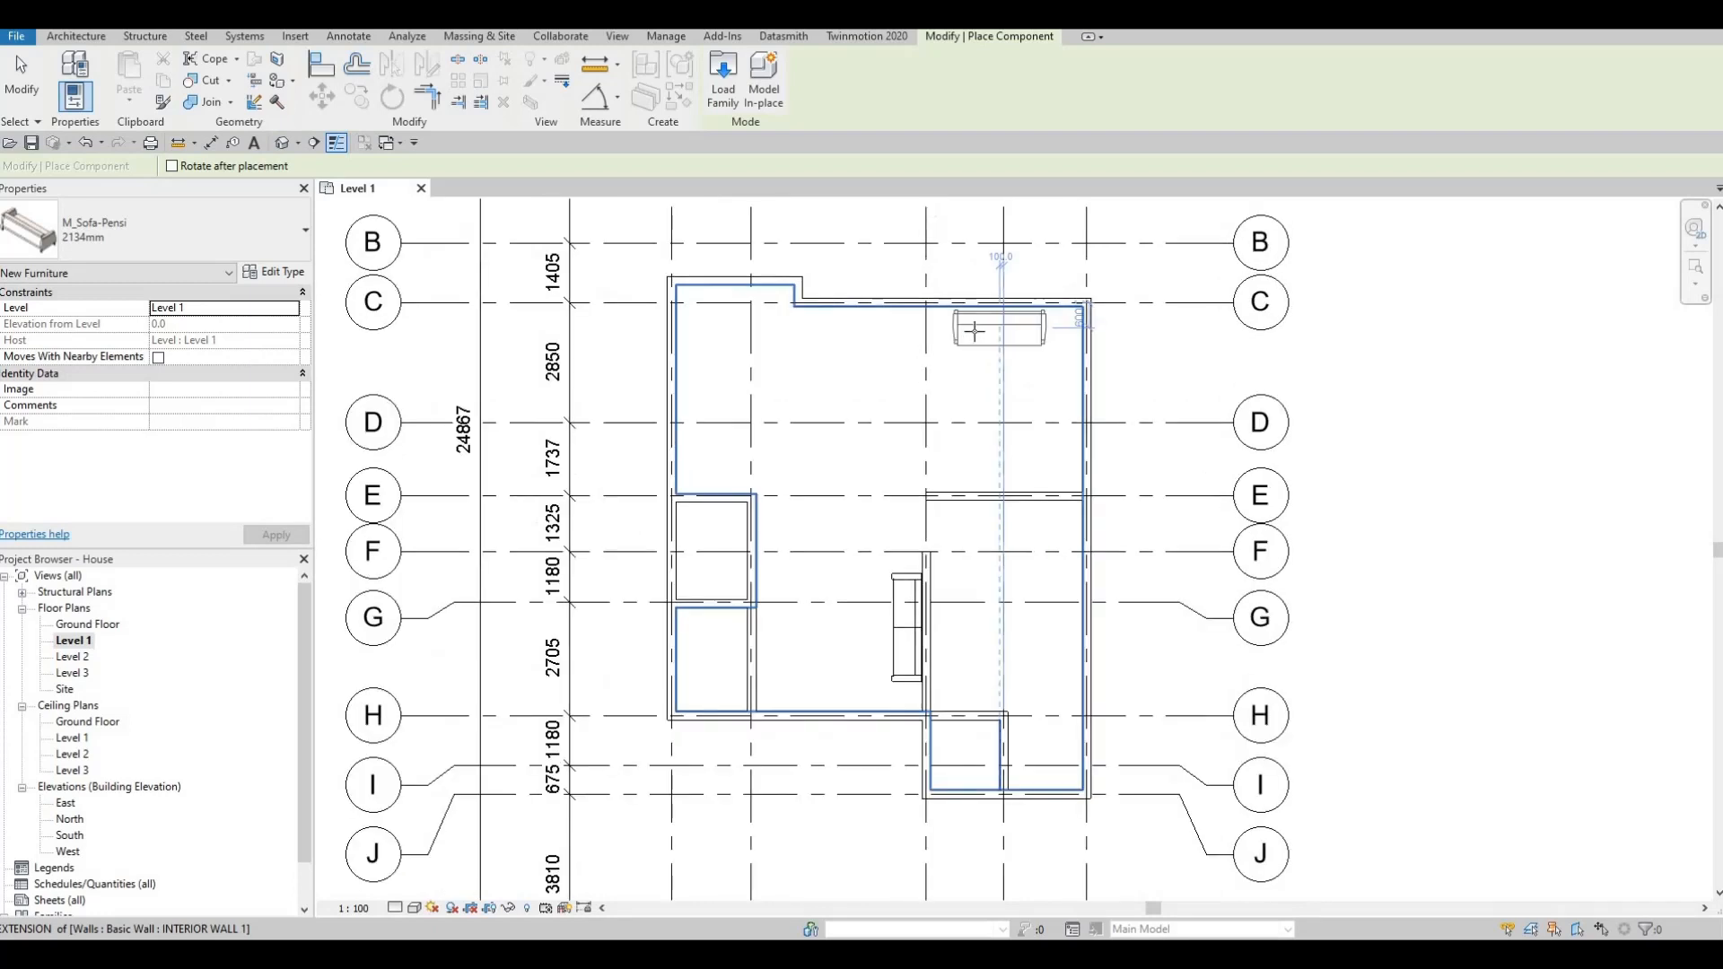
left_click(246, 238)
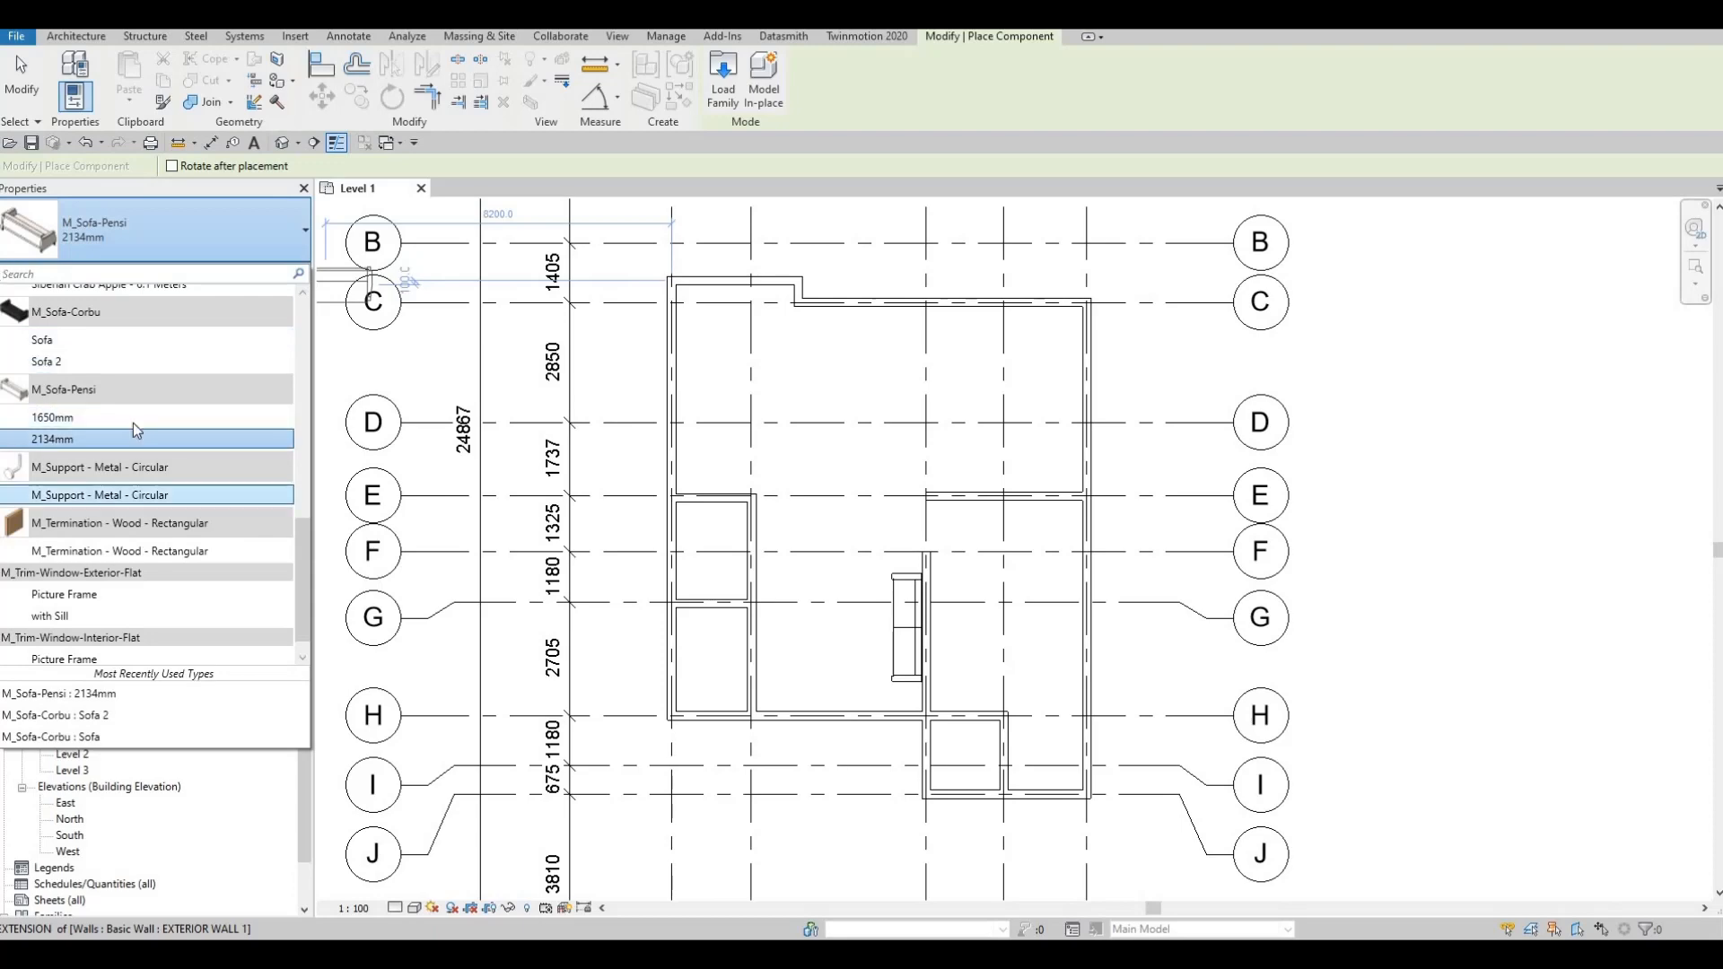
scroll(125, 419, "up", 8)
scroll(152, 352, "down", 6)
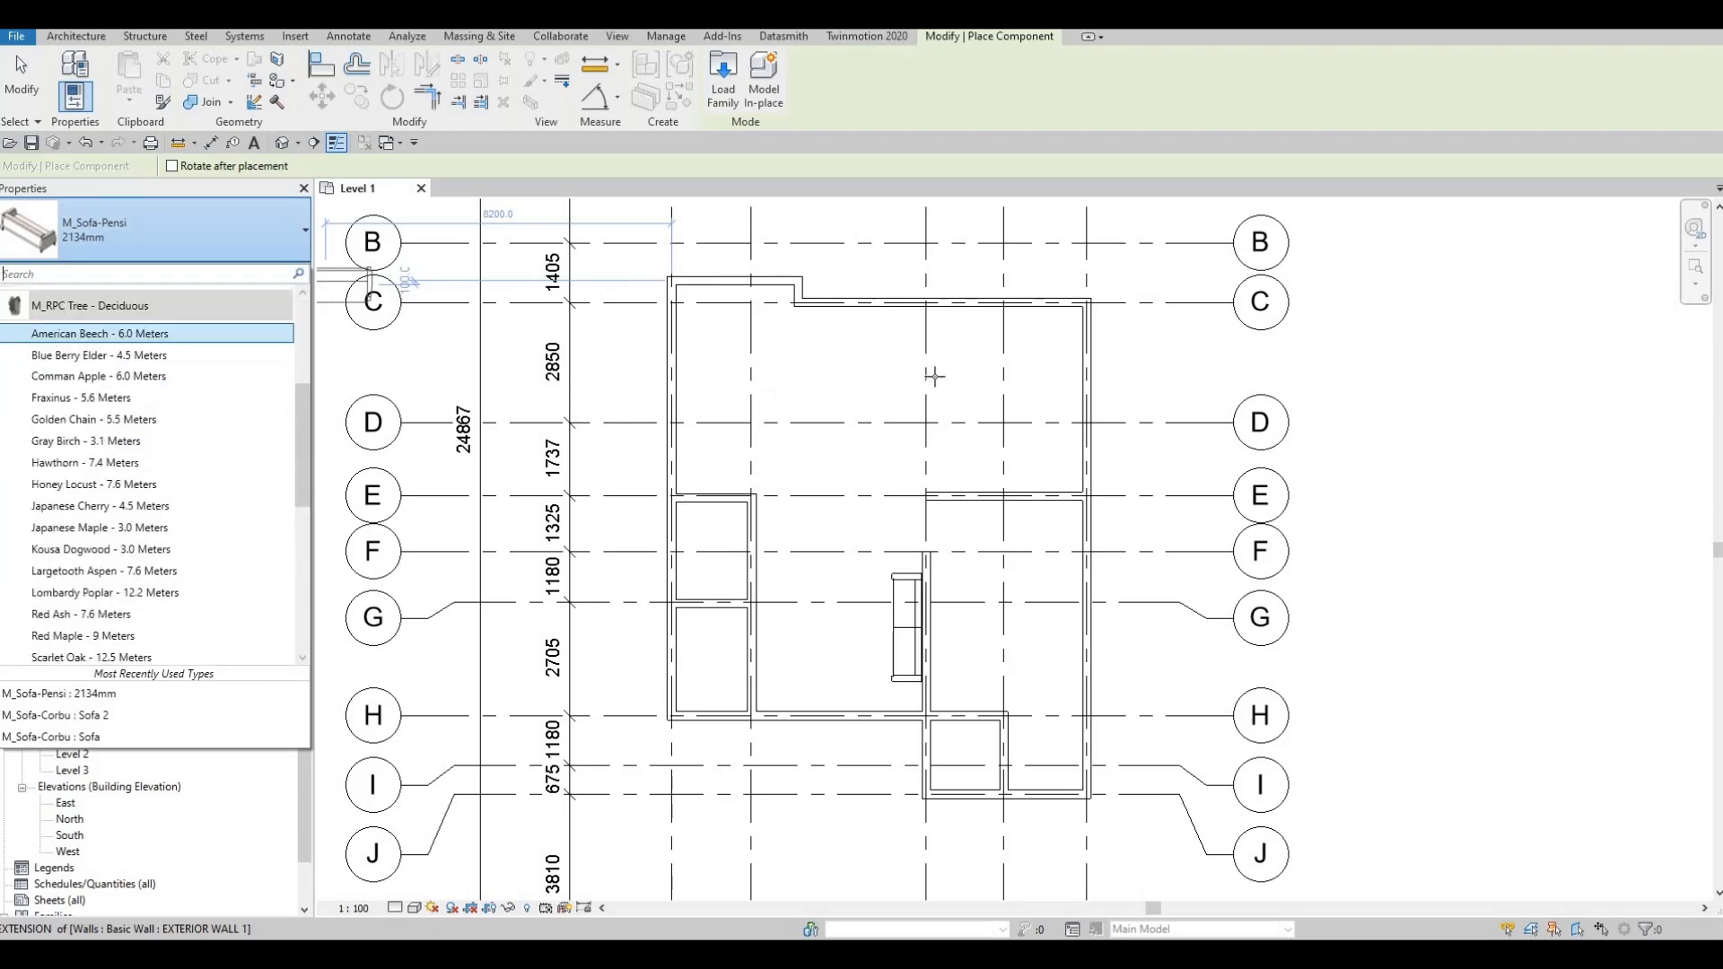
scroll(964, 380, "down", 1)
key("Escape")
key("Escape")
key("Escape")
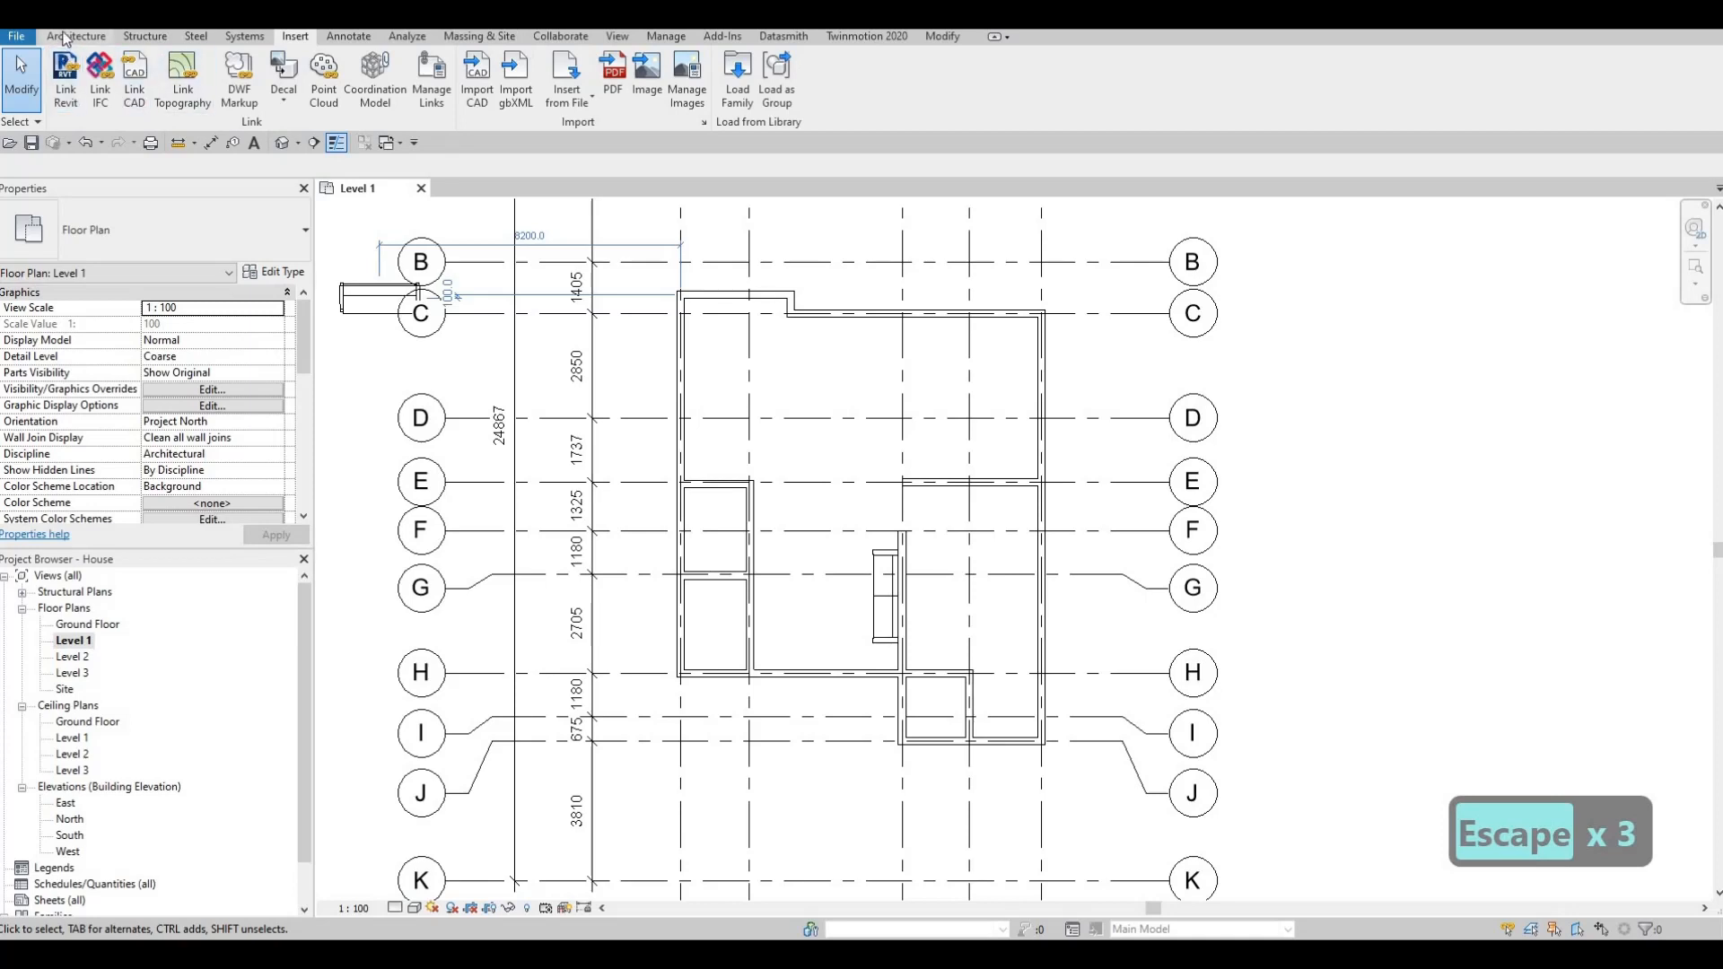
key("d")
key("r")
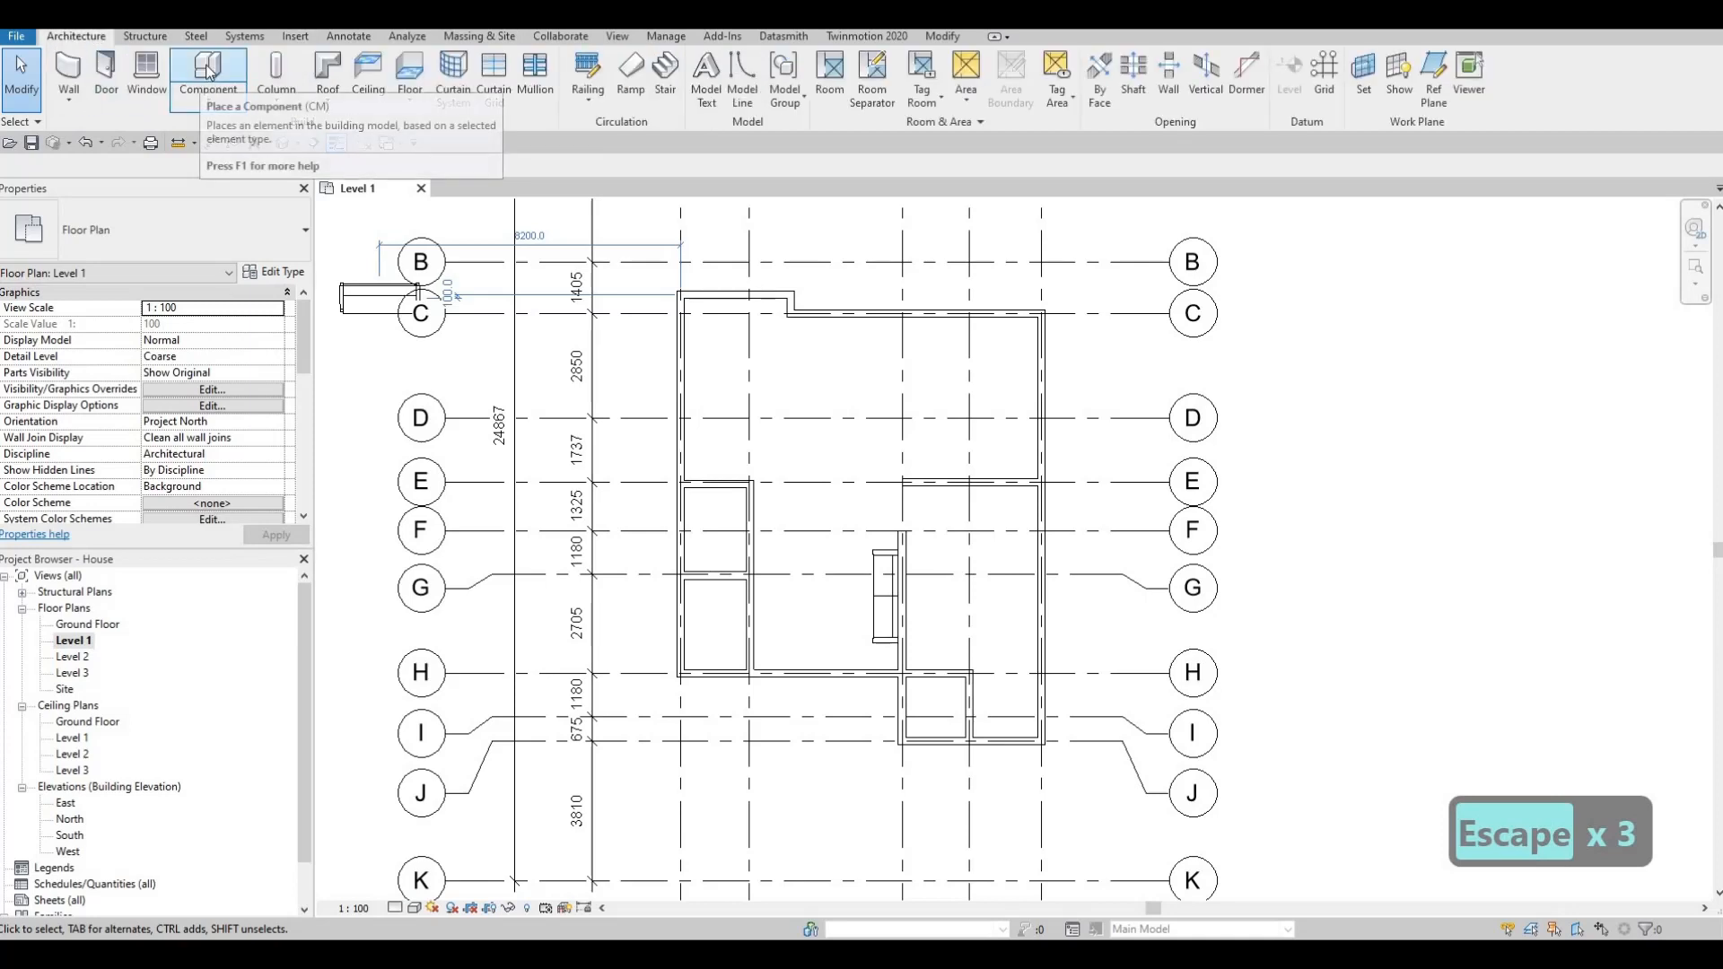
key("w")
key("n")
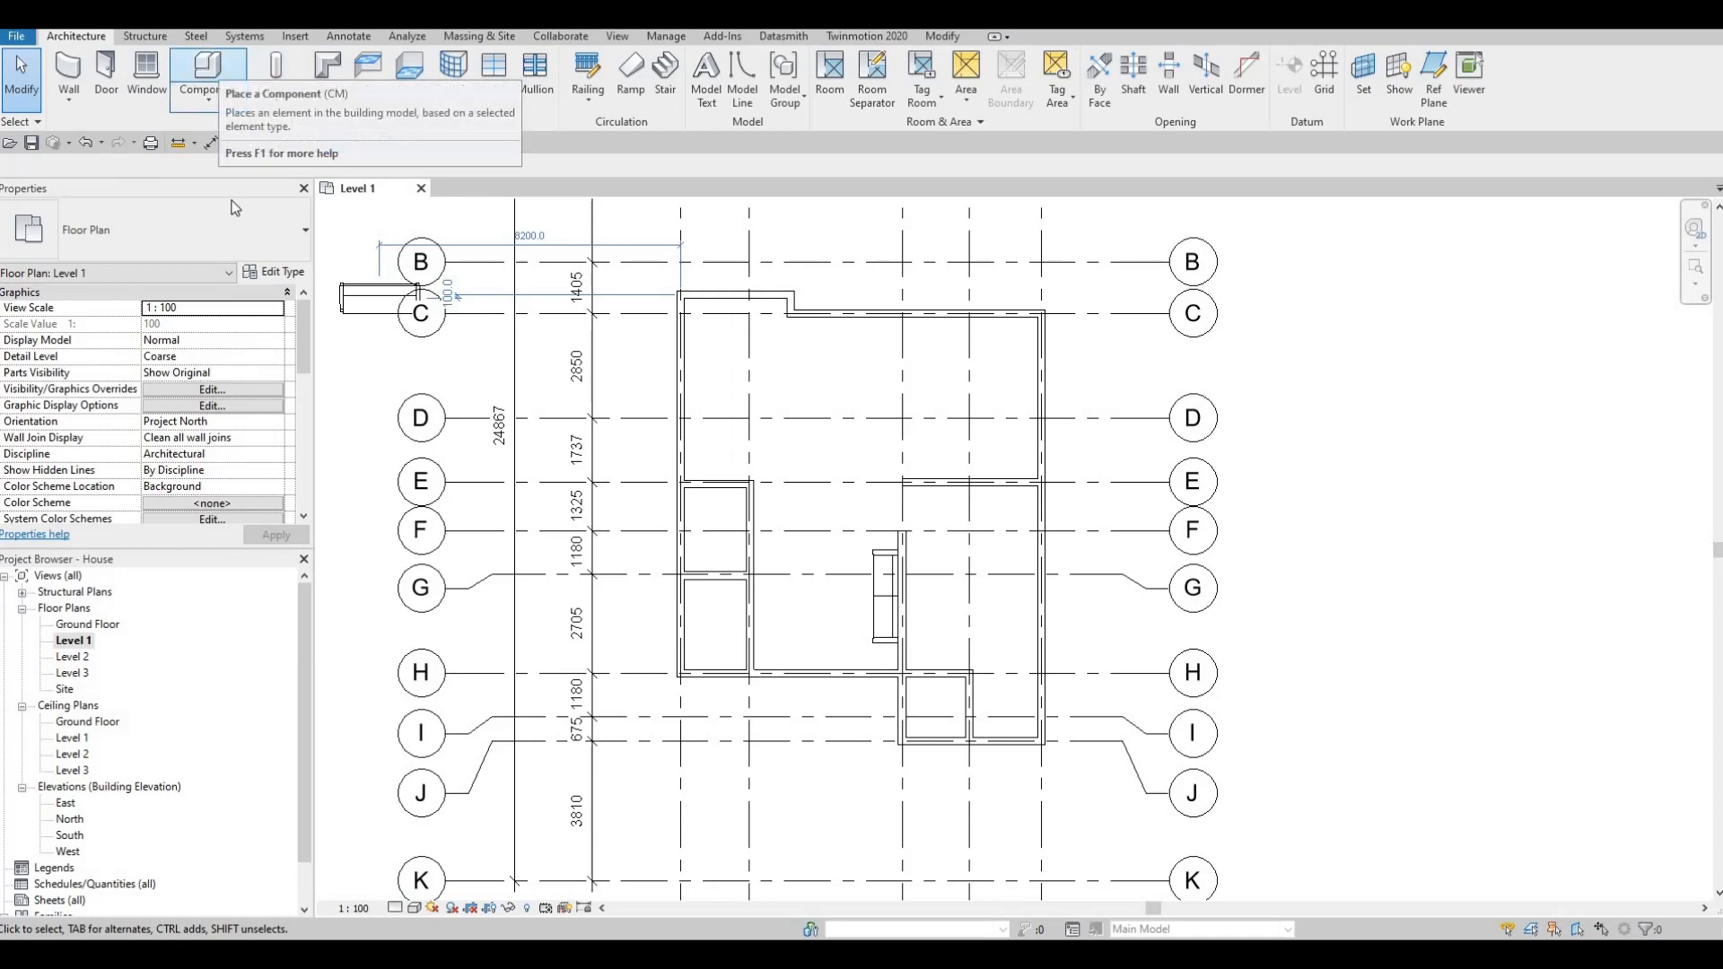
Place an M_Sofa-Pensi 2134mm component against the north exterior wall, about 2000 from the east wall's gridline
left_click(220, 72)
left_click(180, 246)
scroll(119, 591, "up", 3)
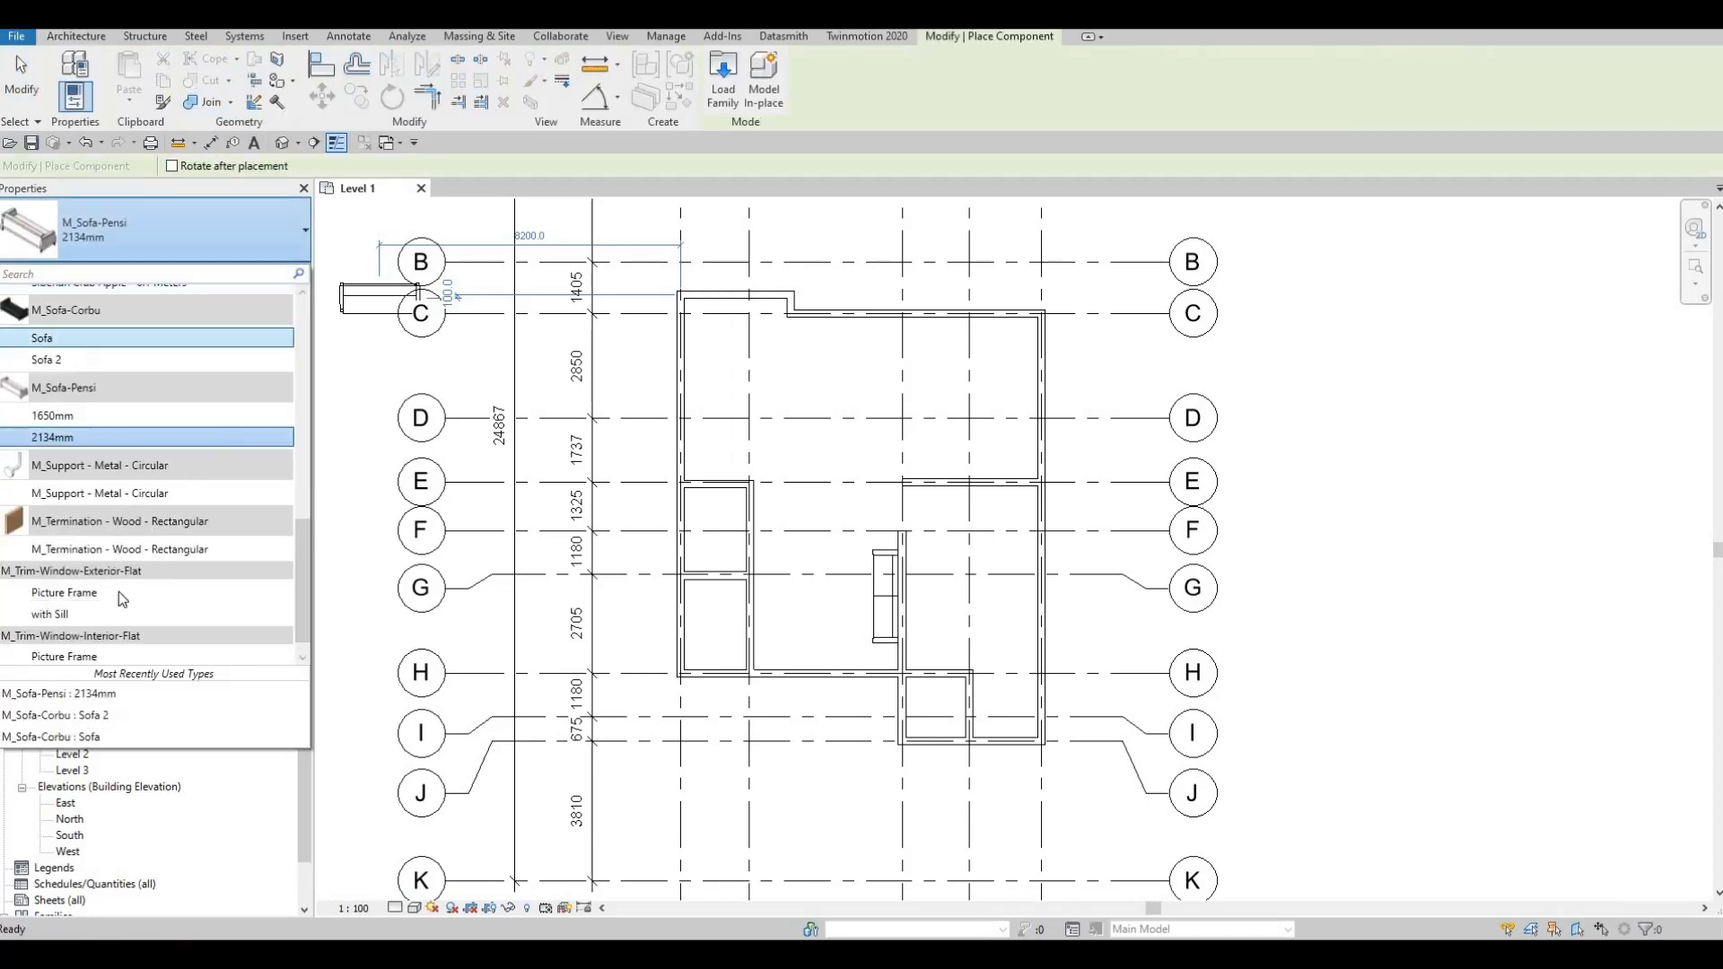
scroll(73, 480, "up", 10)
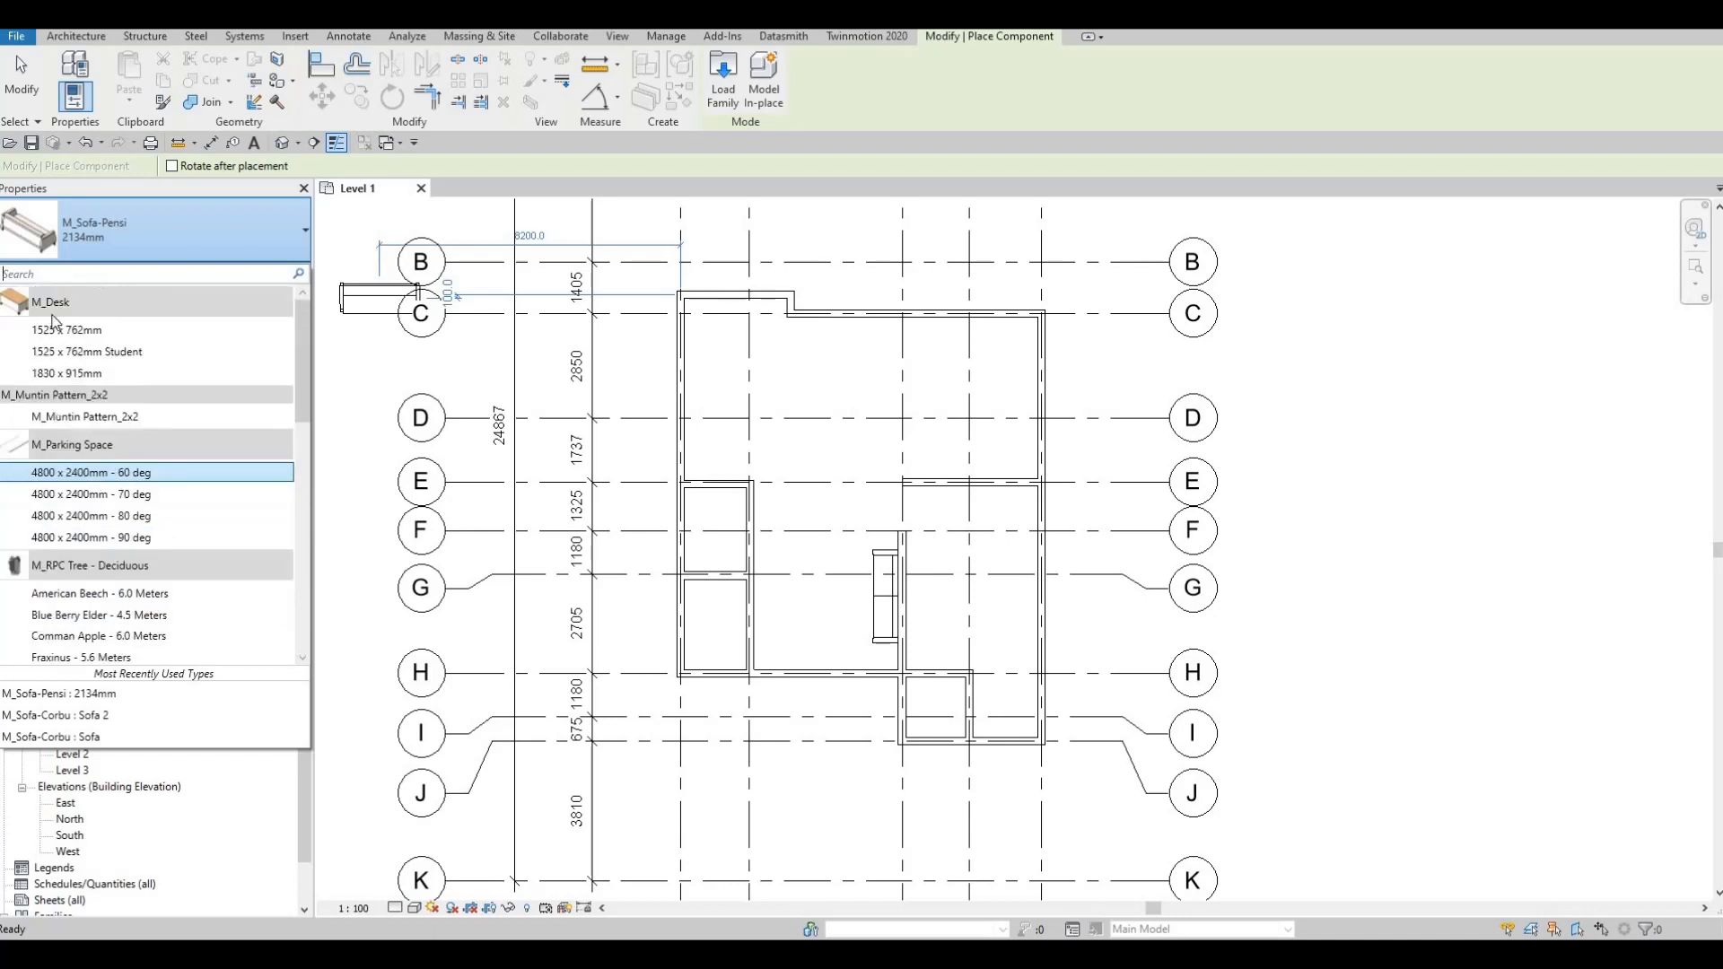
scroll(58, 385, "down", 5)
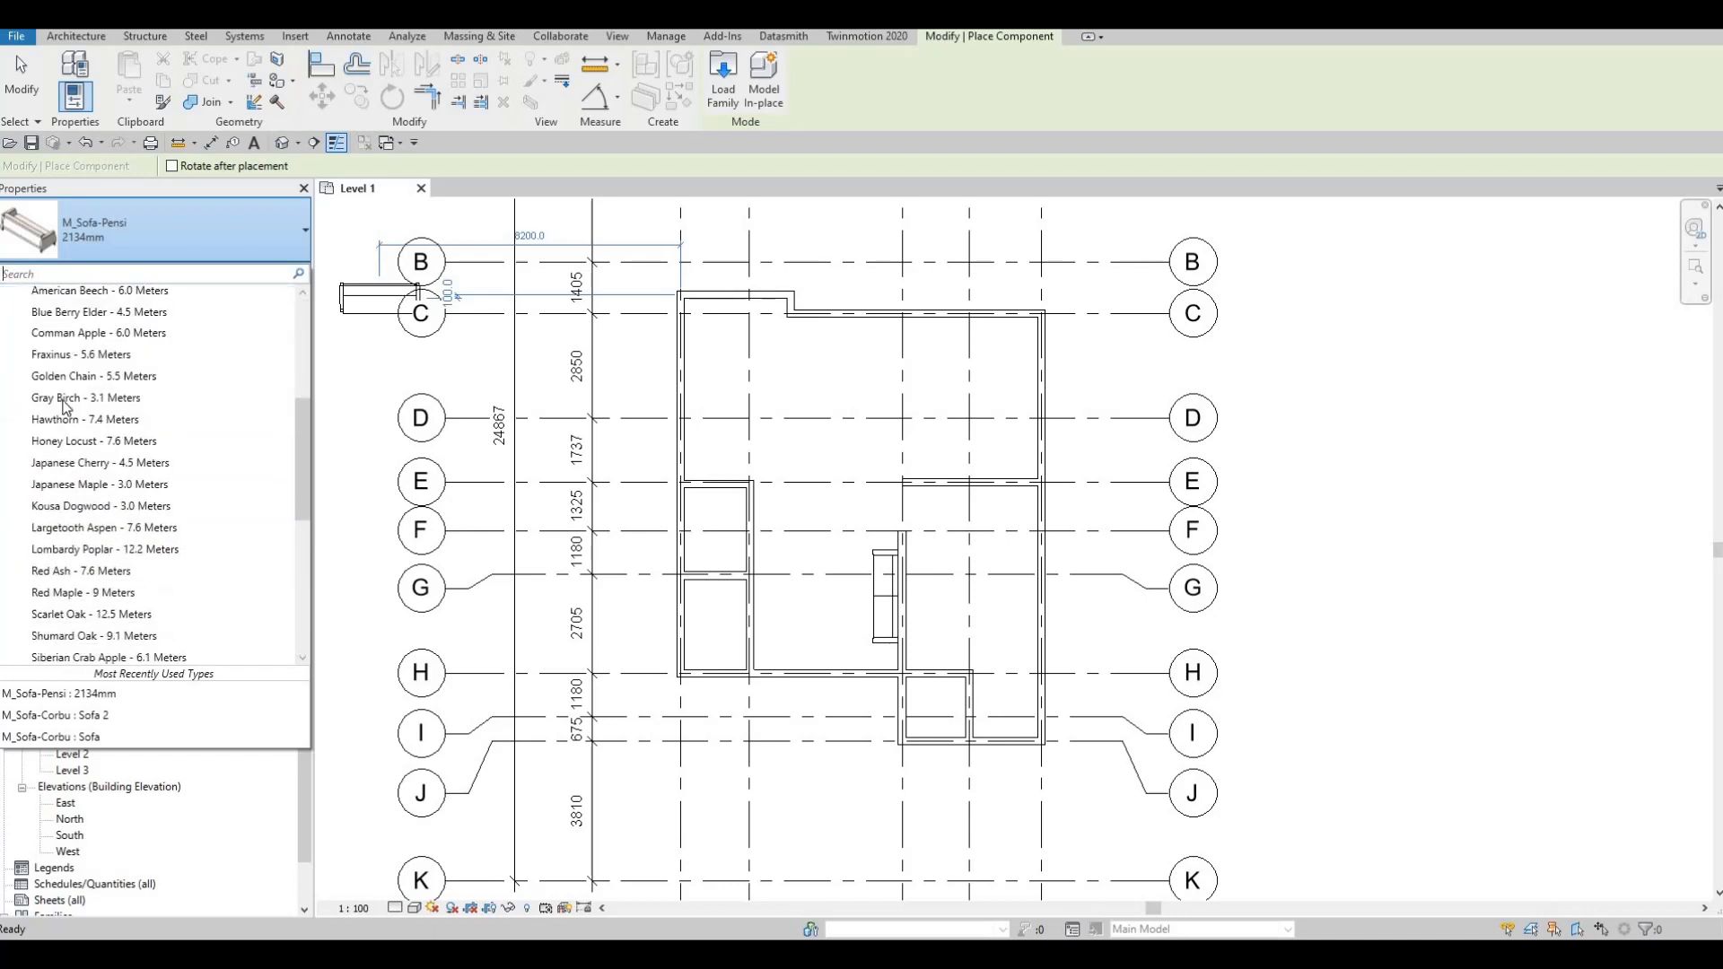
scroll(67, 435, "down", 5)
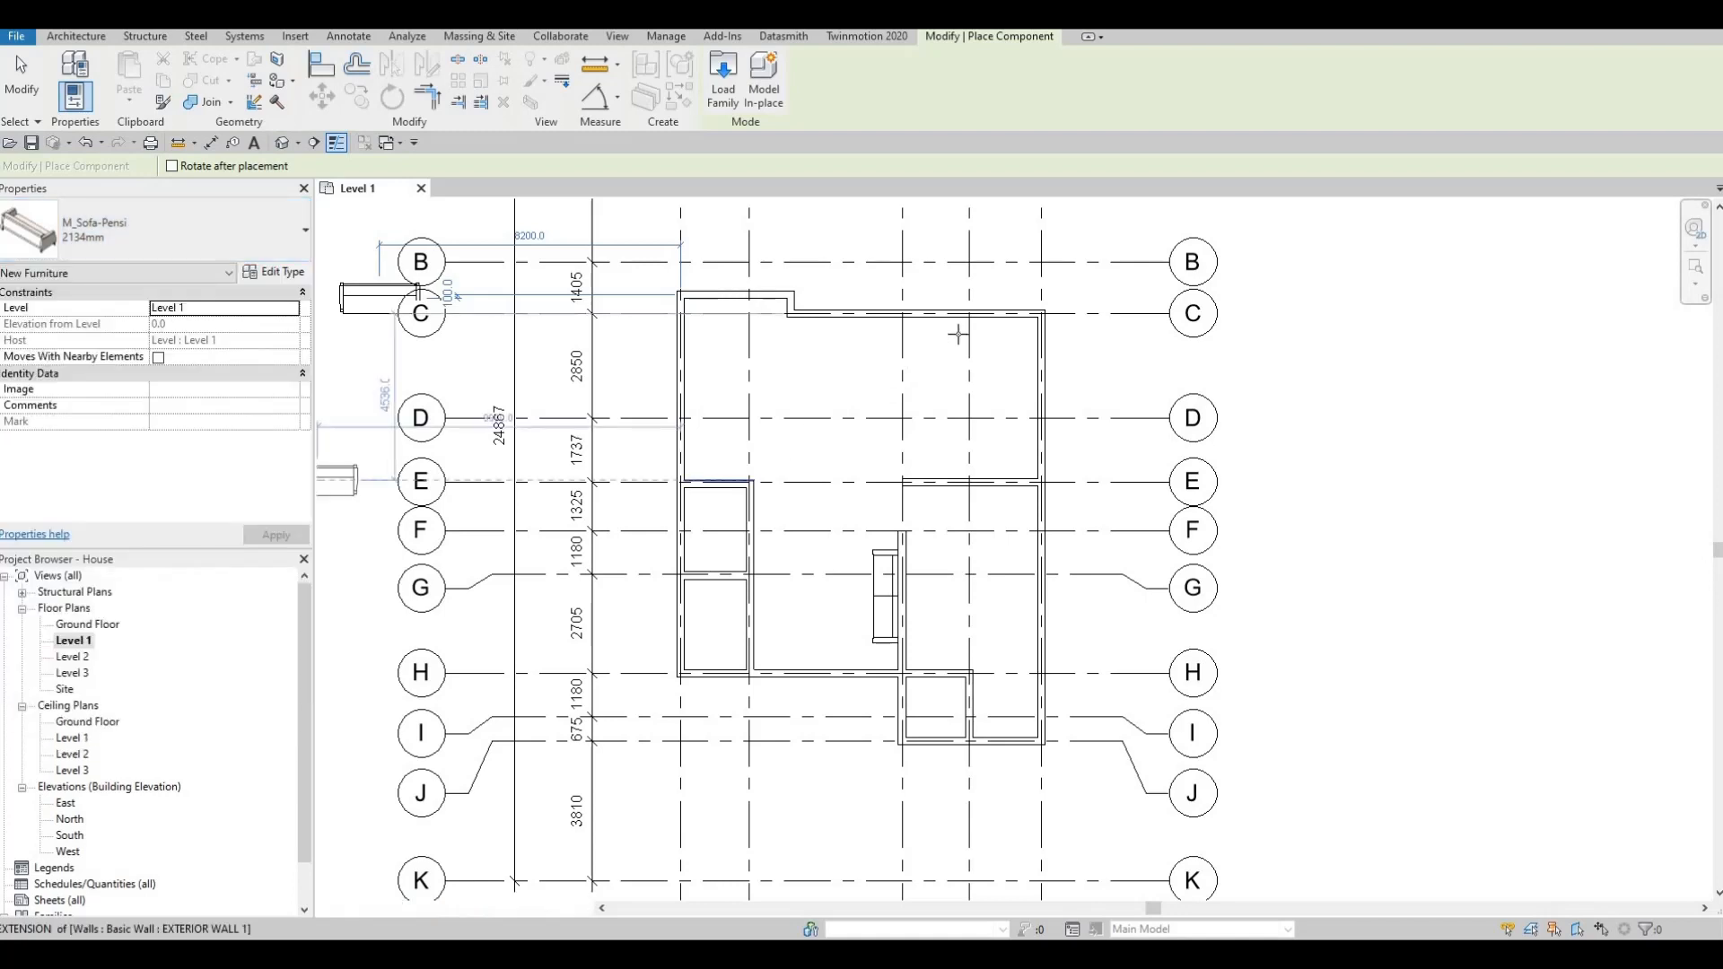
scroll(956, 355, "up", 5)
middle_click_drag(929, 341, 919, 380)
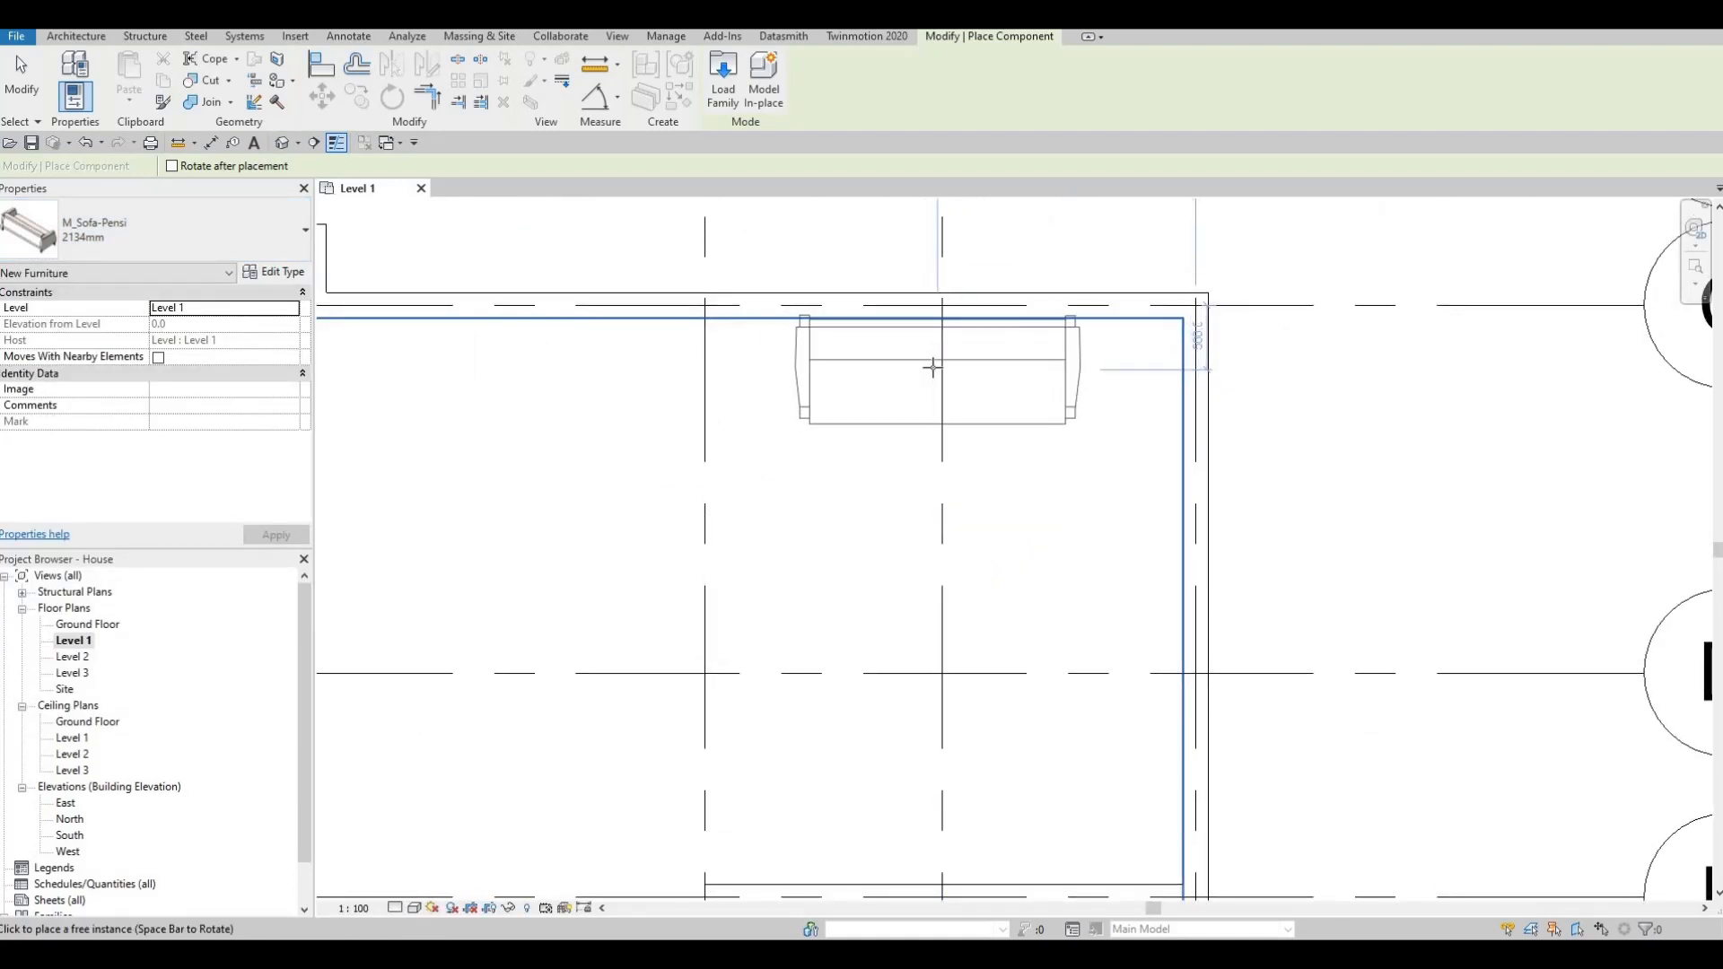
left_click(954, 520)
Place a second M_Sofa-Pensi 2134mm, rotated to face the first, against the interior wall on grid E, centred on grid 4
scroll(993, 566, "down", 2)
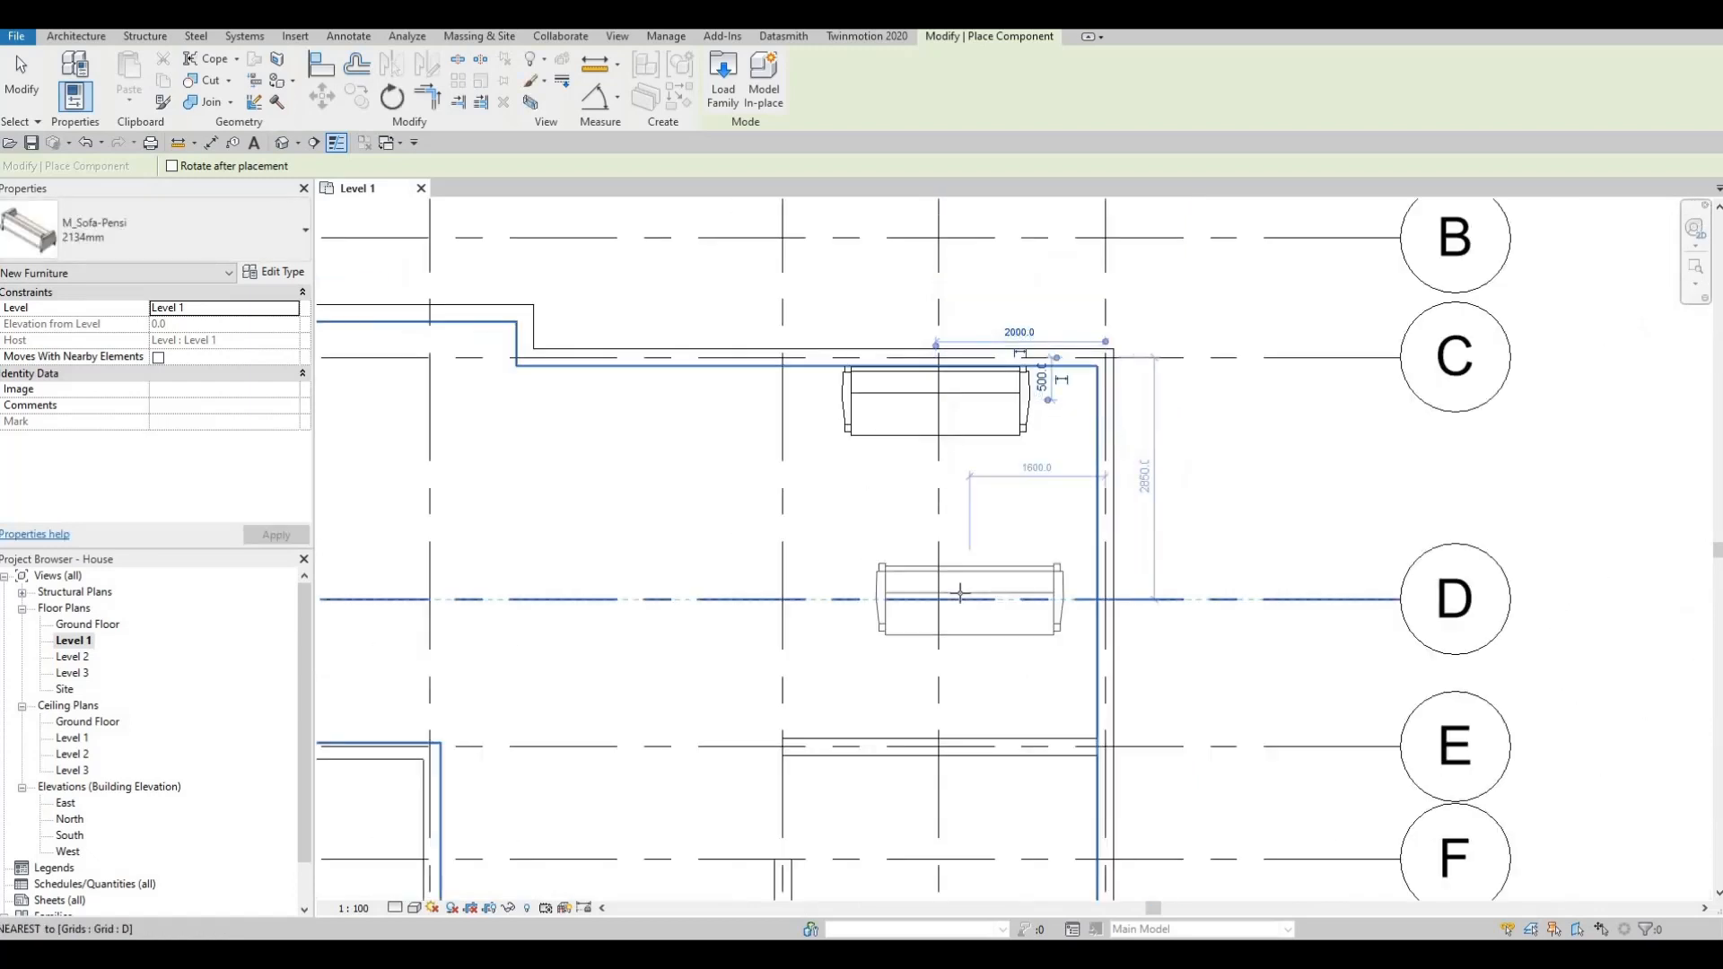
scroll(945, 655, "up", 1)
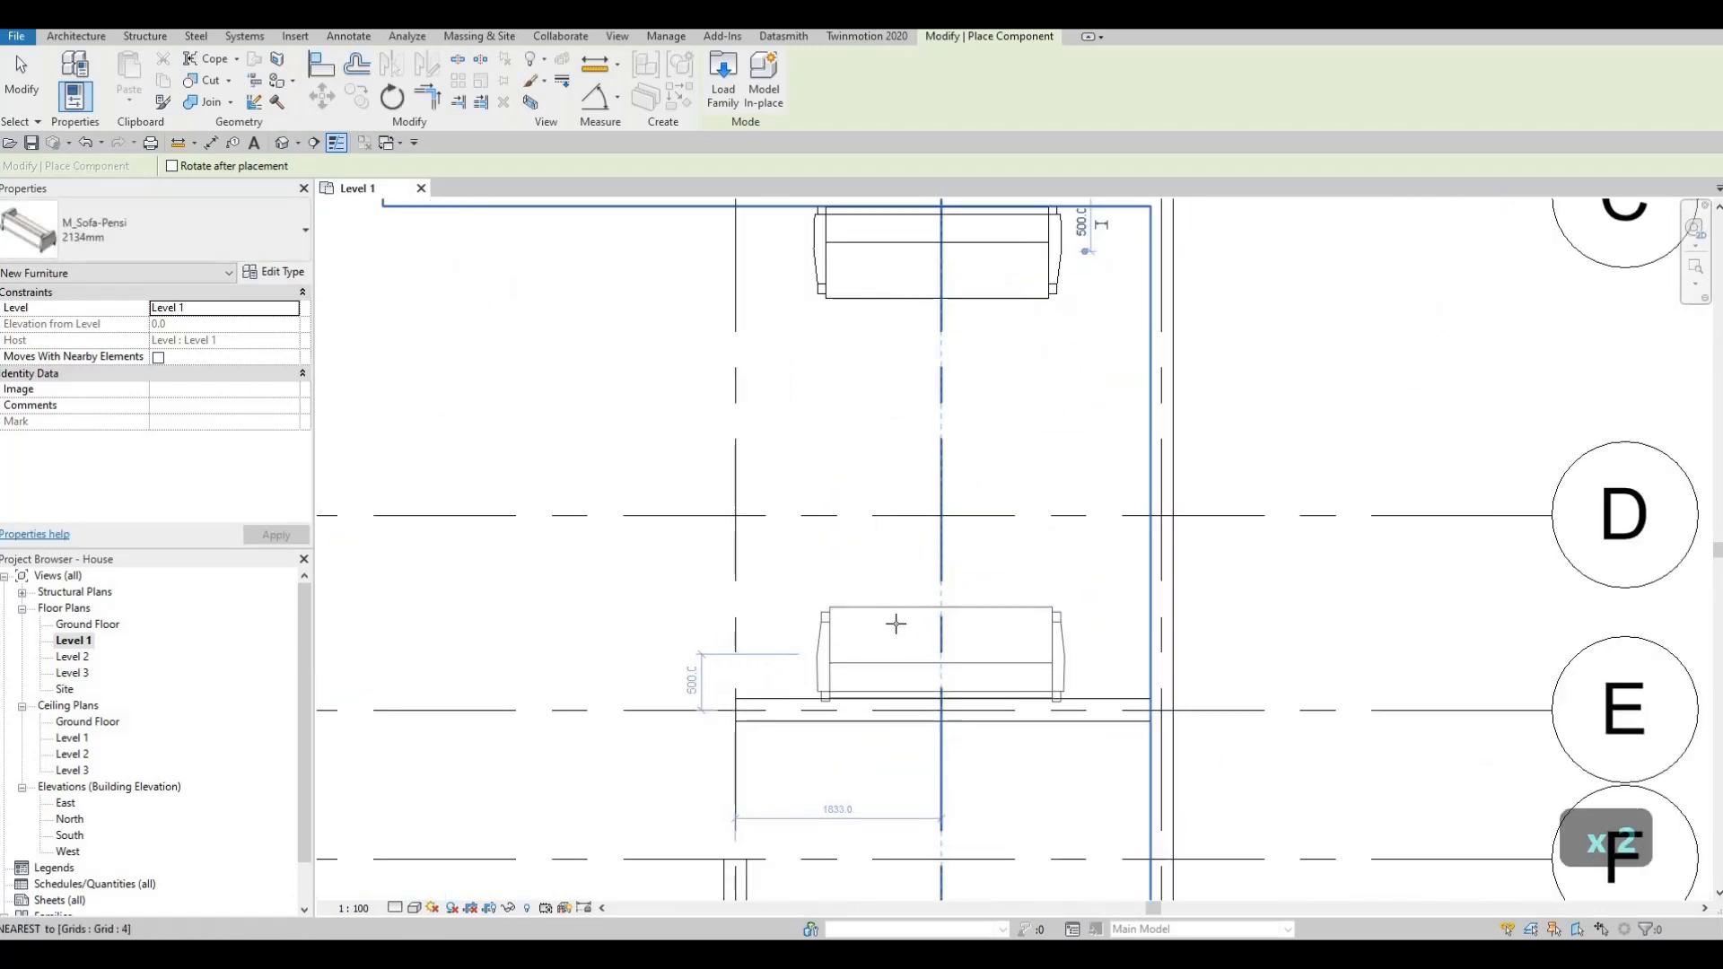
left_click(895, 579)
key("Escape")
key("Escape")
key("Escape")
key("Escape")
scroll(840, 484, "down", 2)
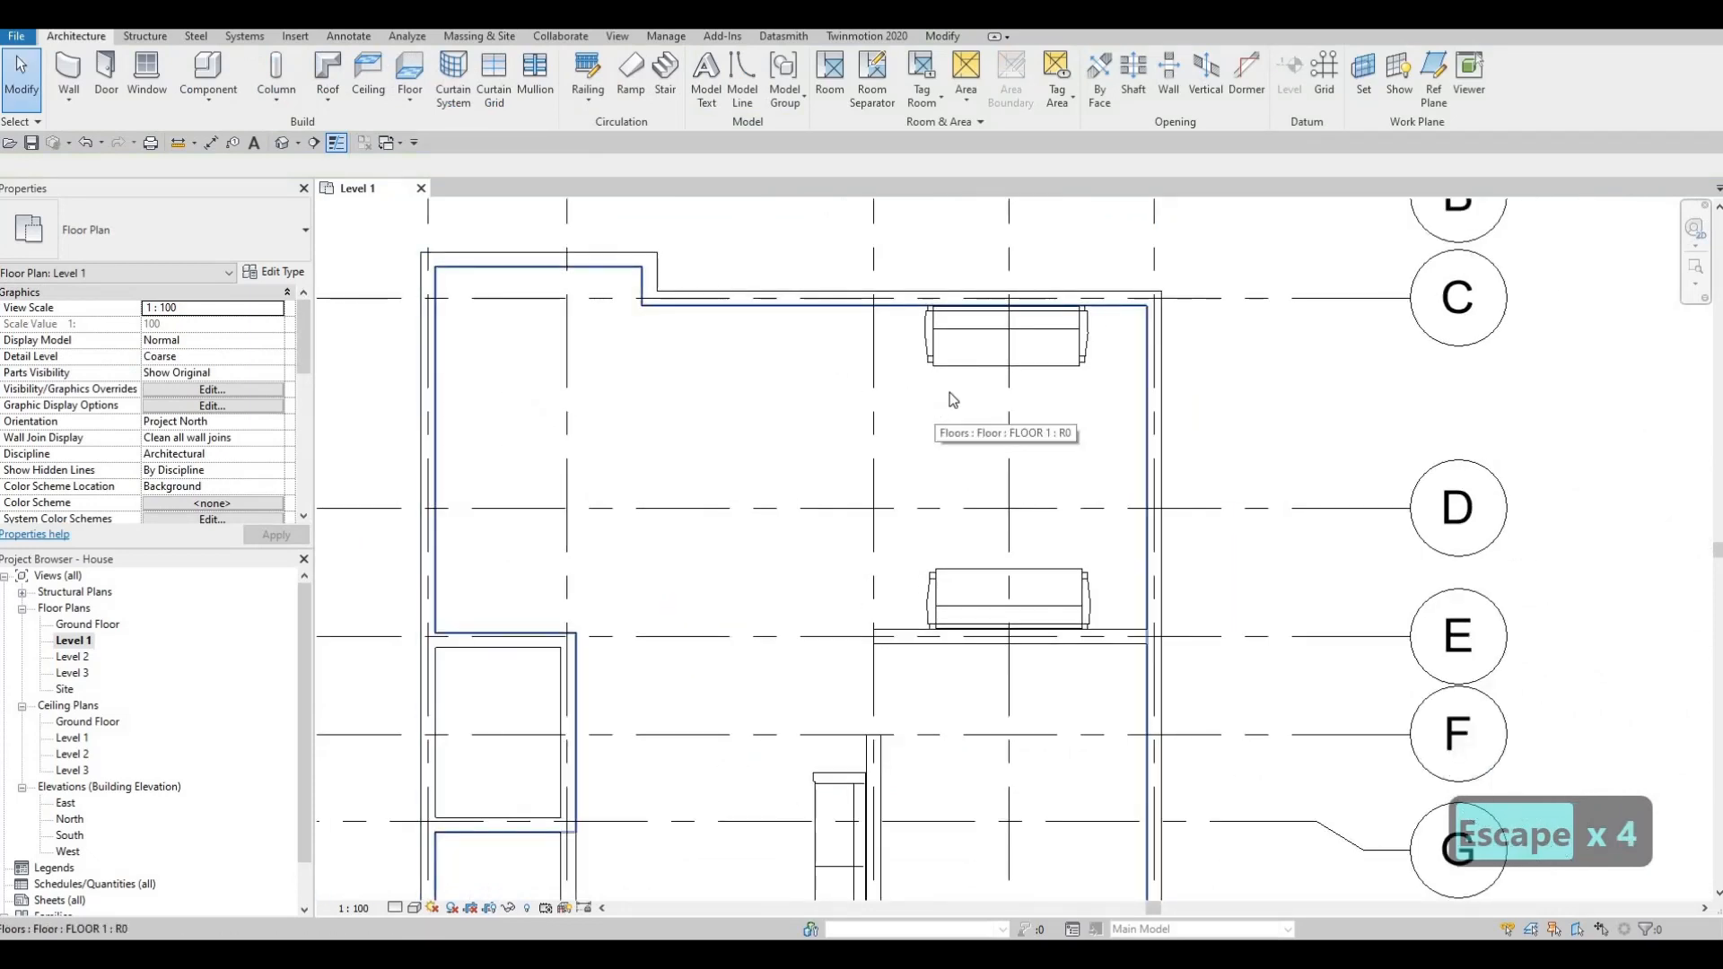
key("Escape")
key("Escape")
left_click(969, 359)
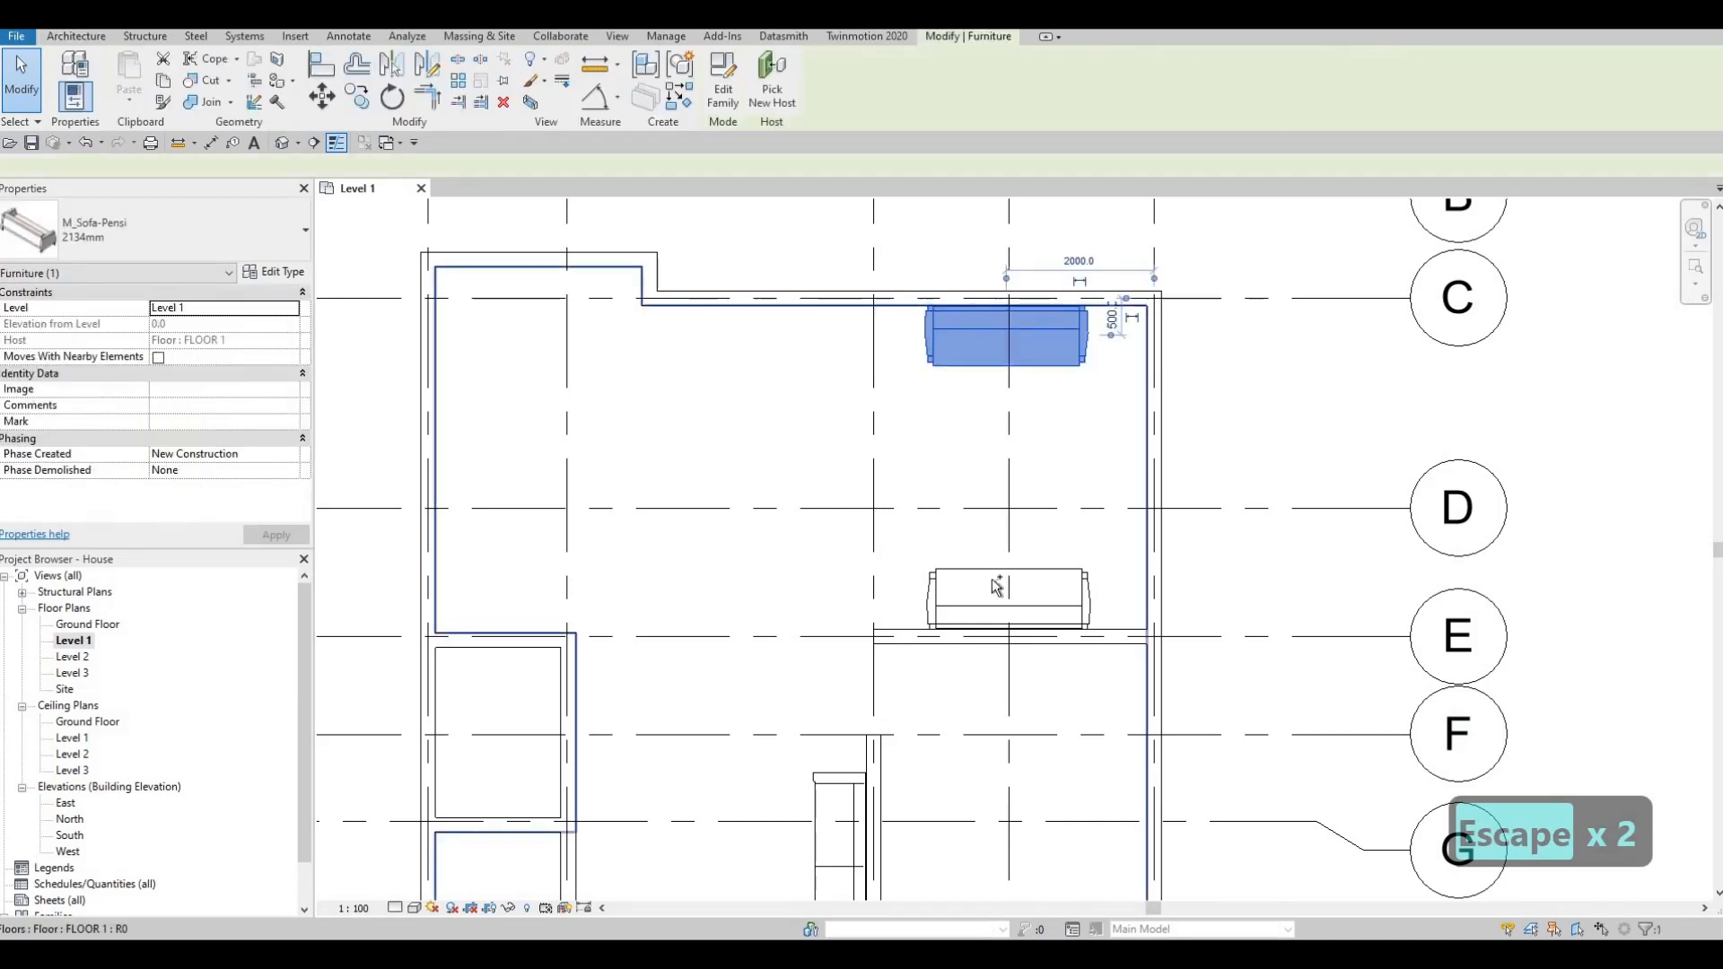
left_click(994, 580, "ctrl")
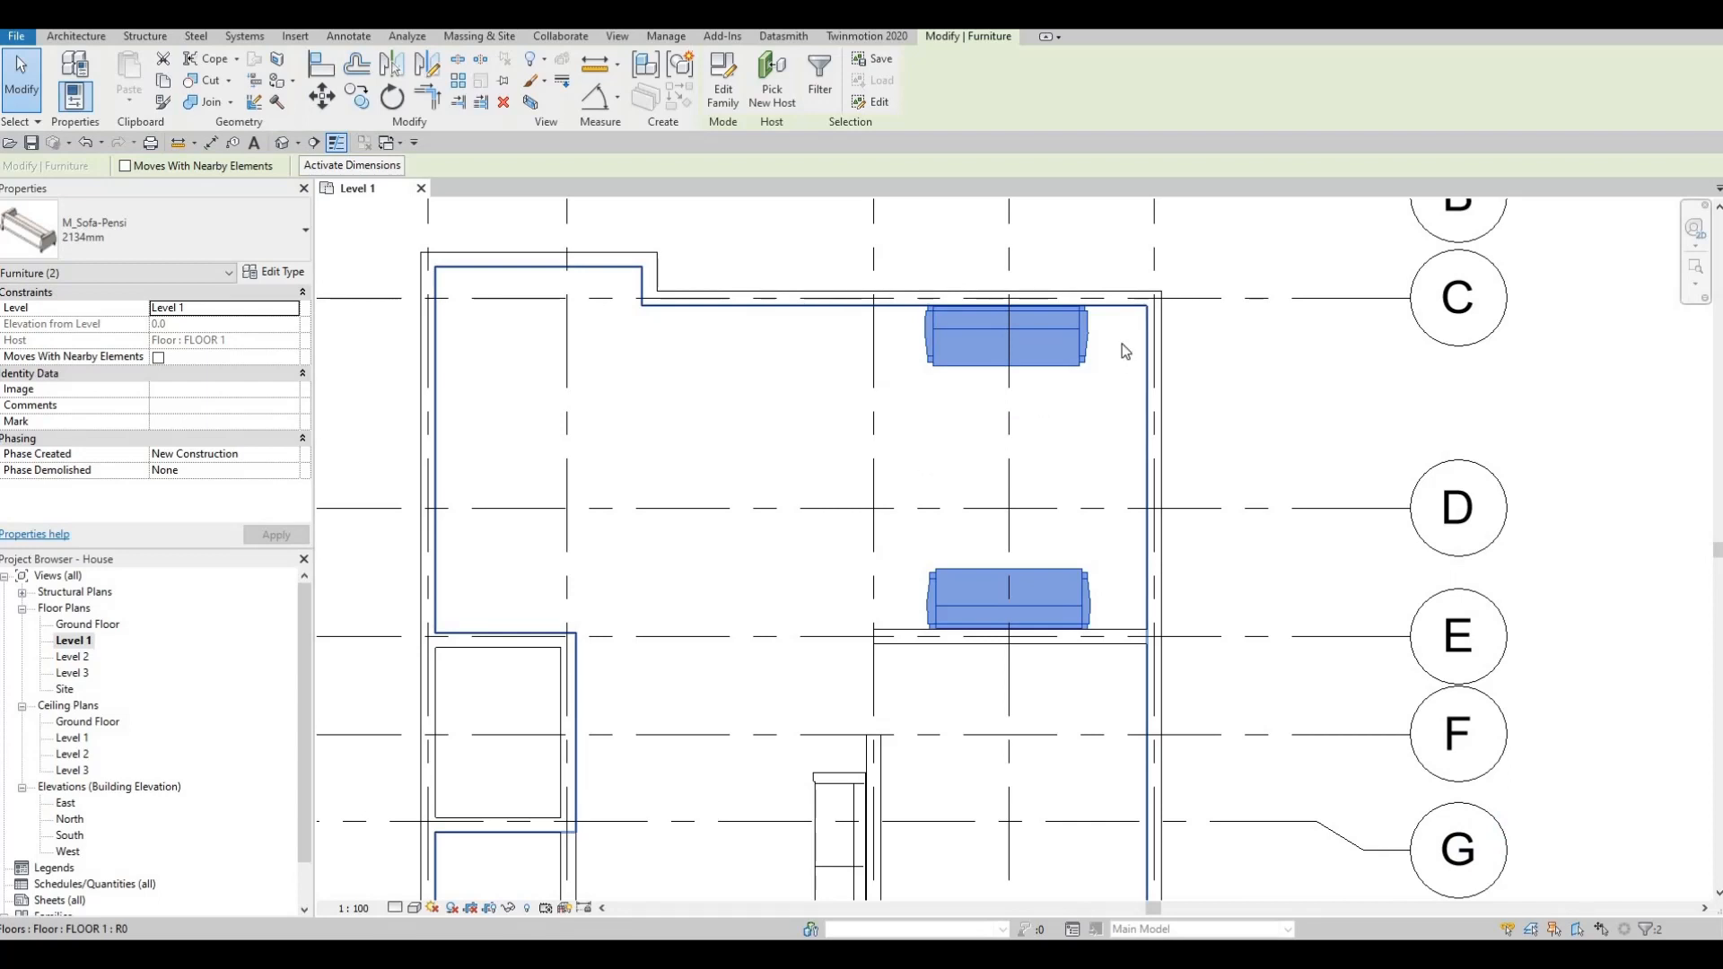
key("Escape")
key("Escape")
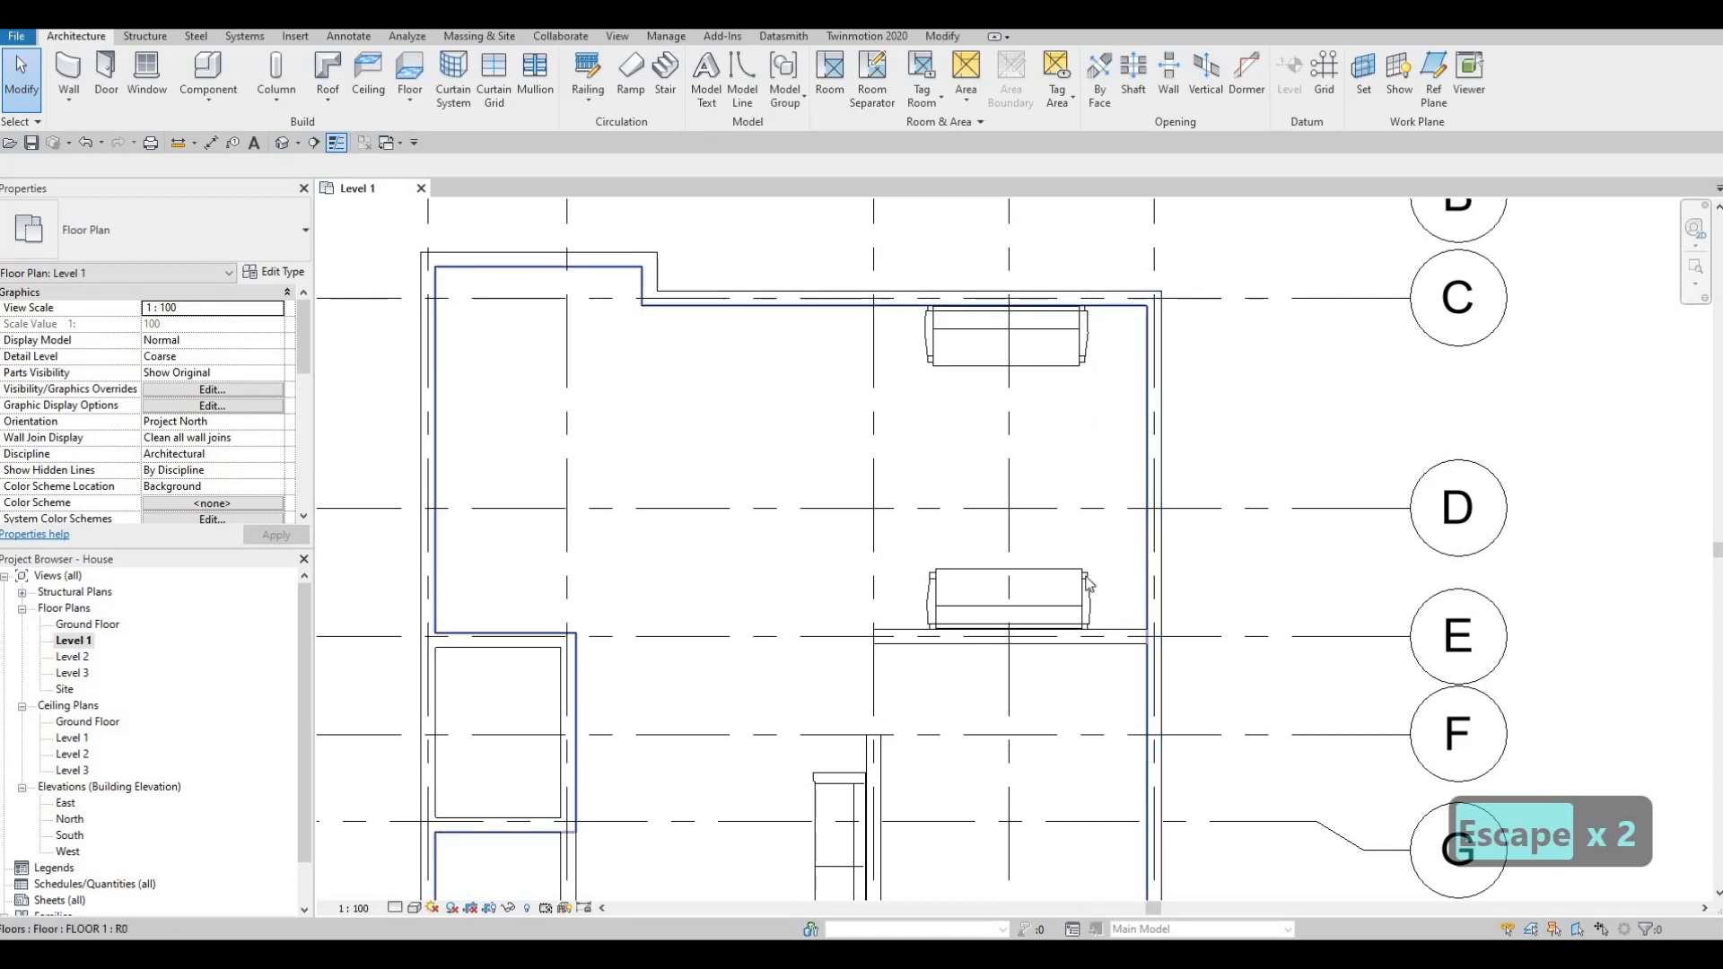
scroll(904, 519, "down", 3)
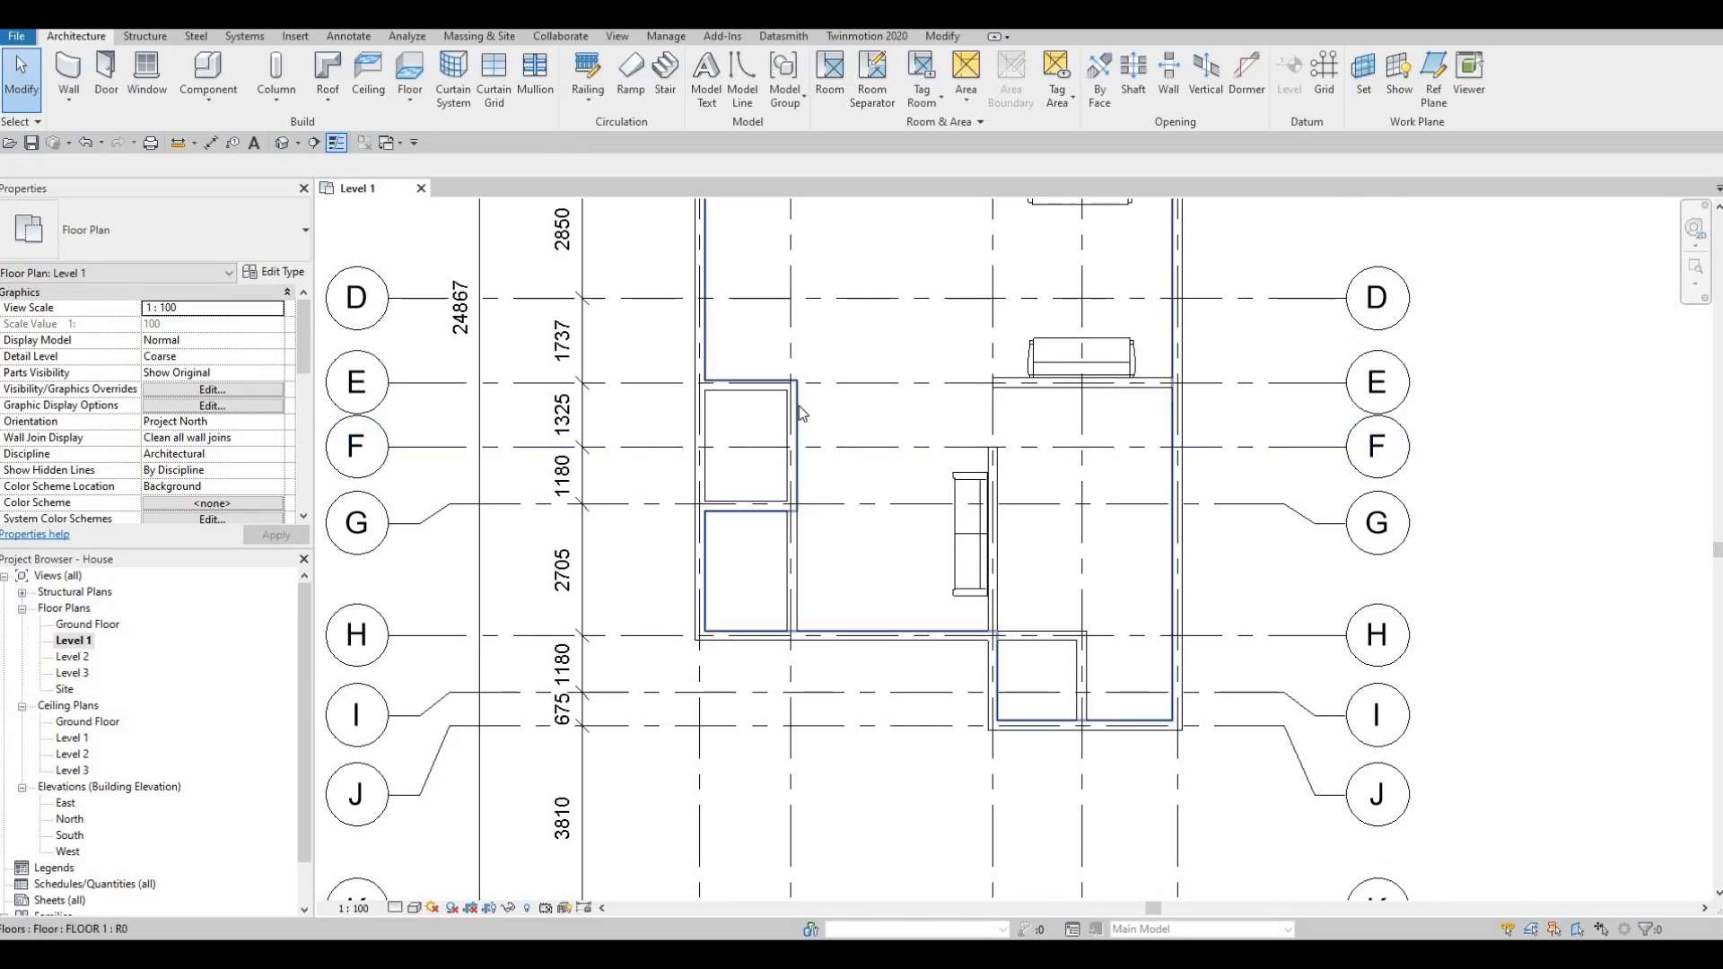
middle_click_drag(1093, 400, 1026, 585)
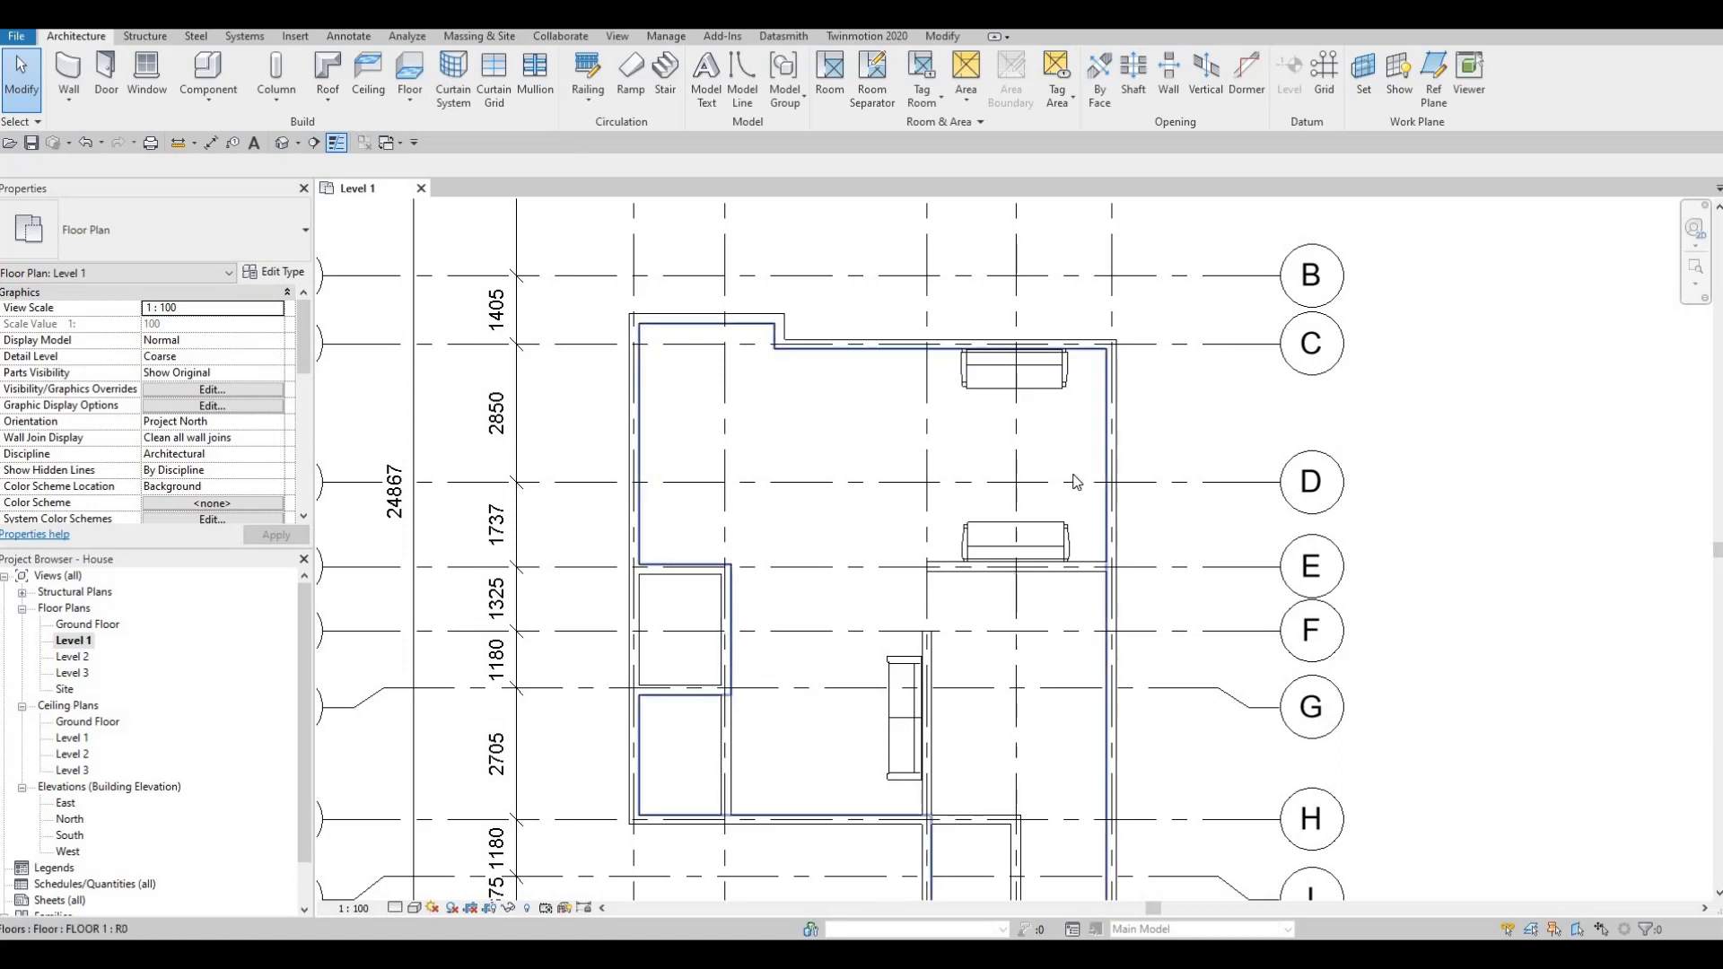
Load the M_Table-Coffee family from the library's Furniture Tables folder
middle_click_drag(1060, 448, 1038, 470)
key("Escape")
key("Escape")
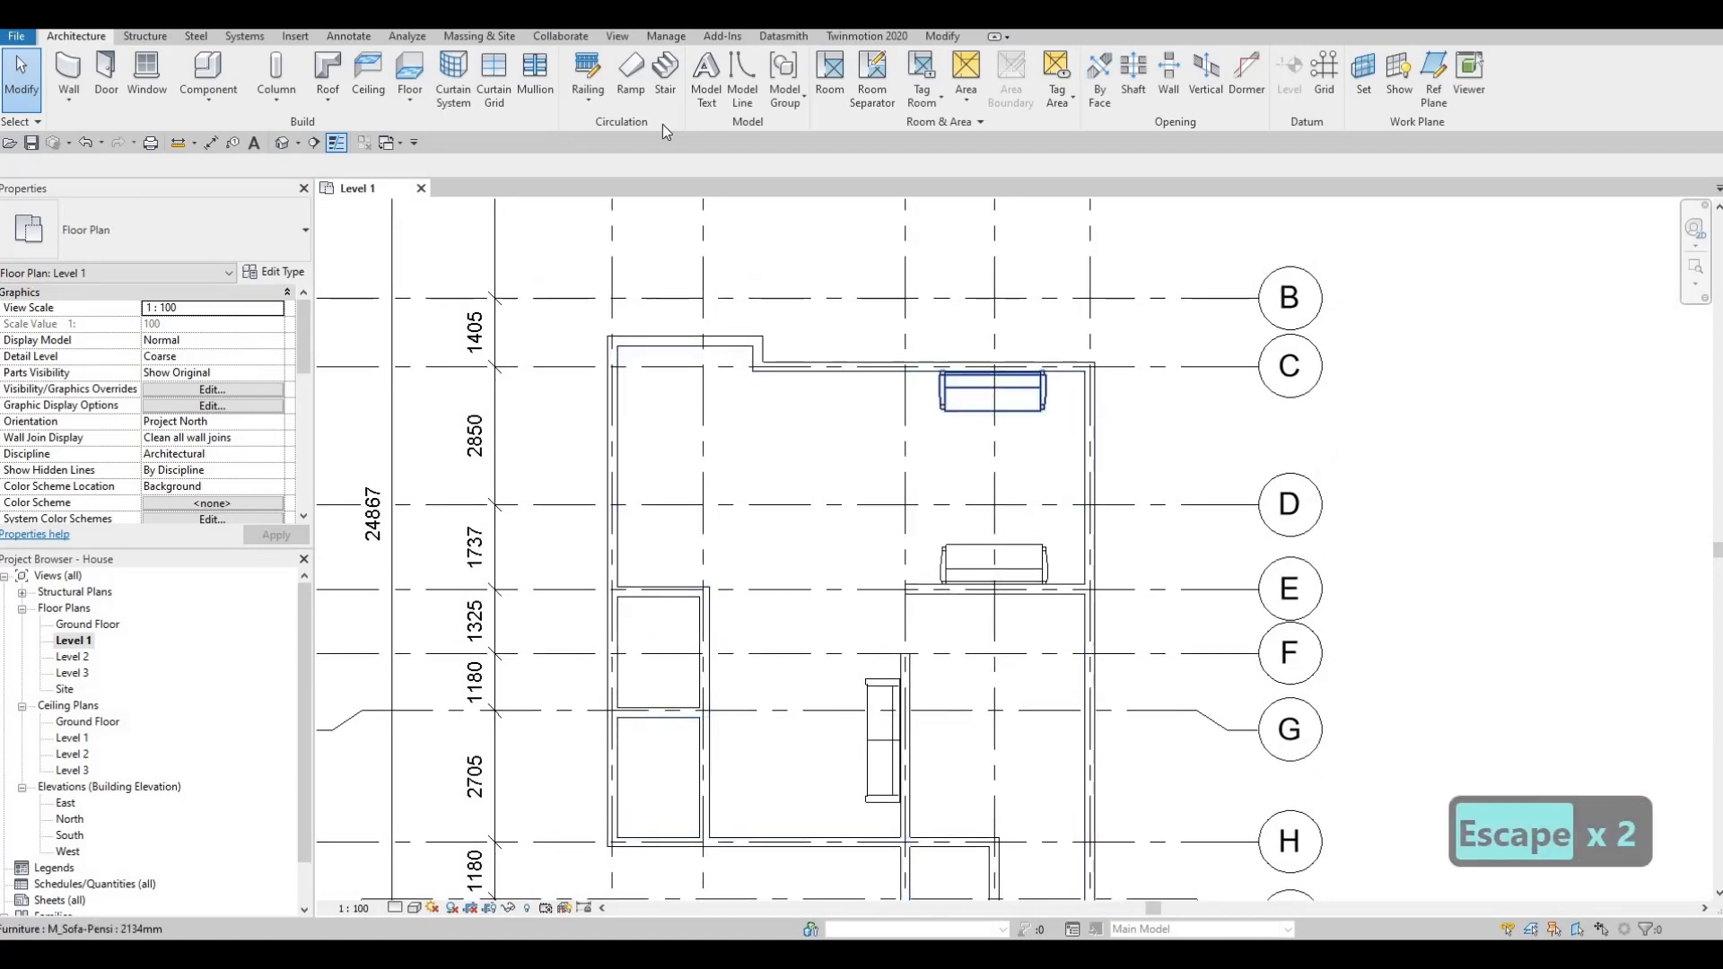
left_click(295, 36)
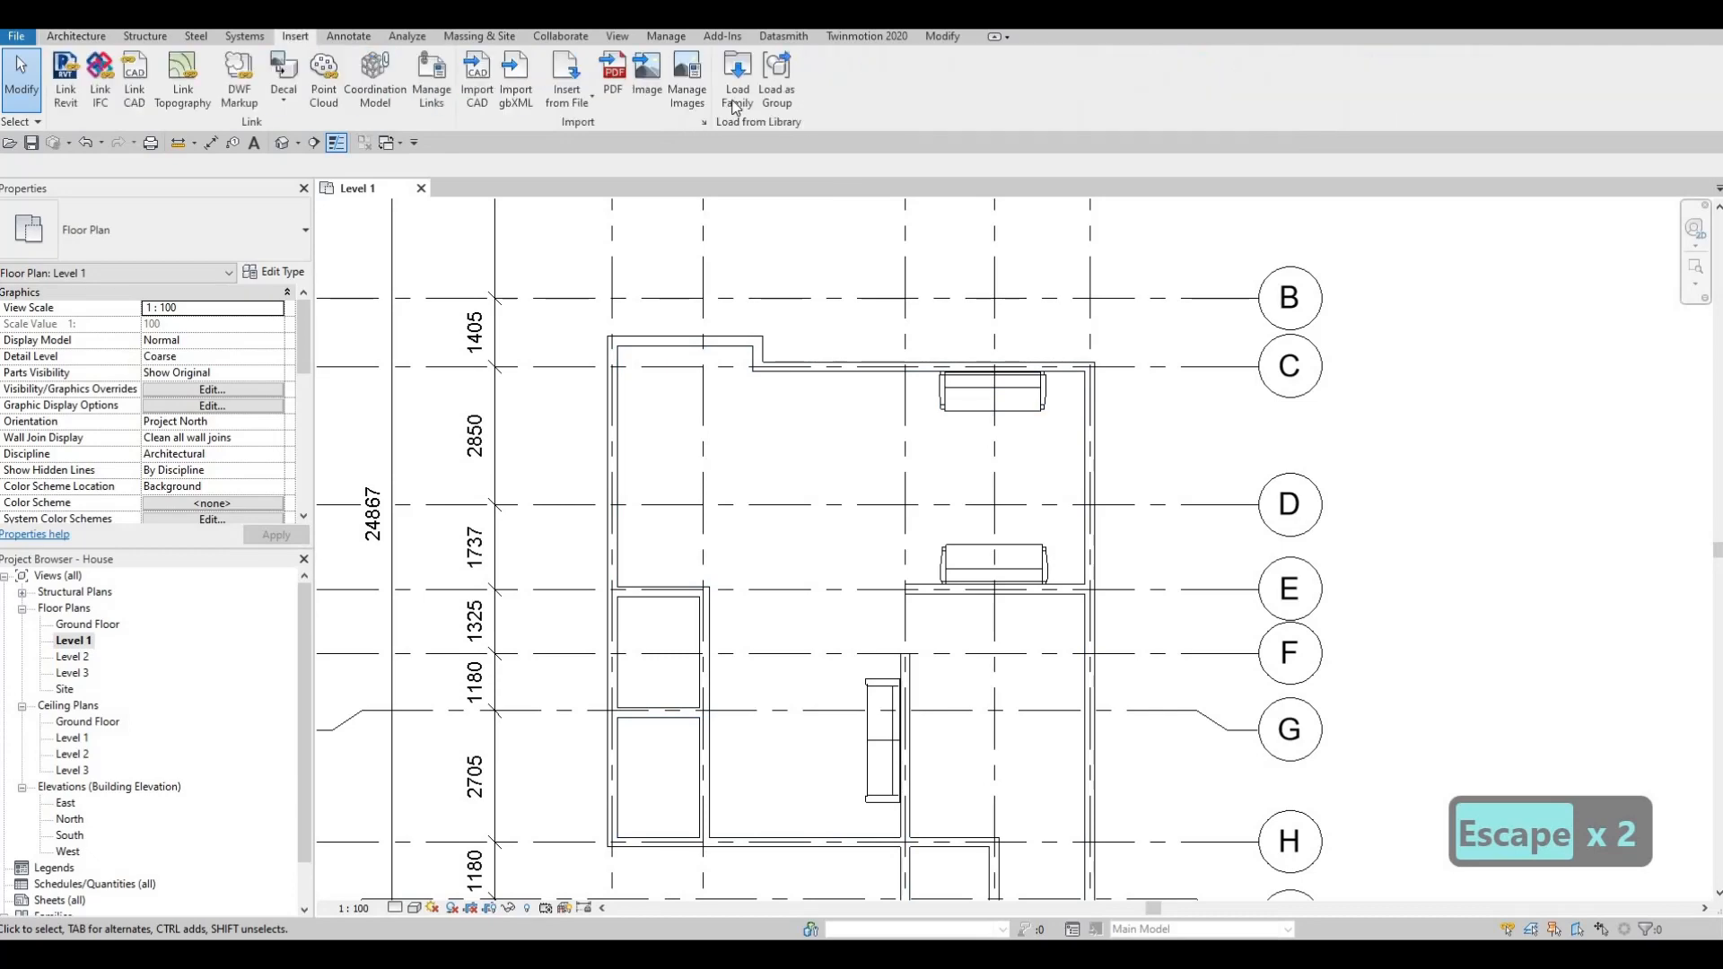
left_click(737, 81)
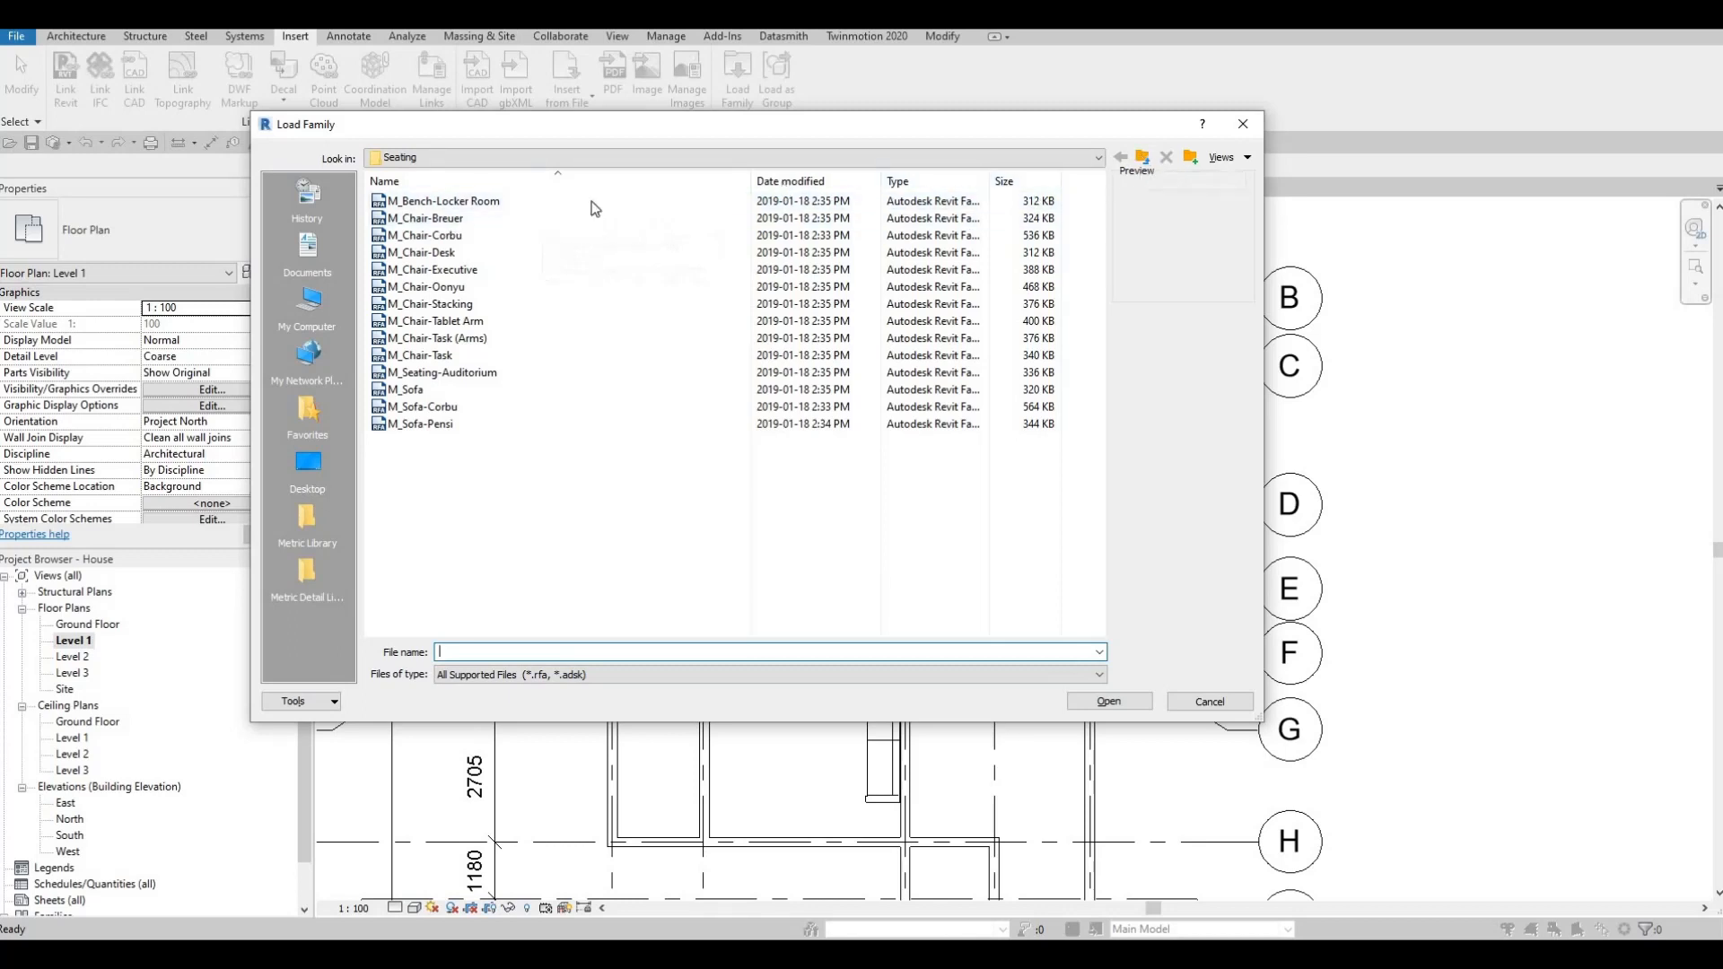
key("BackSpace")
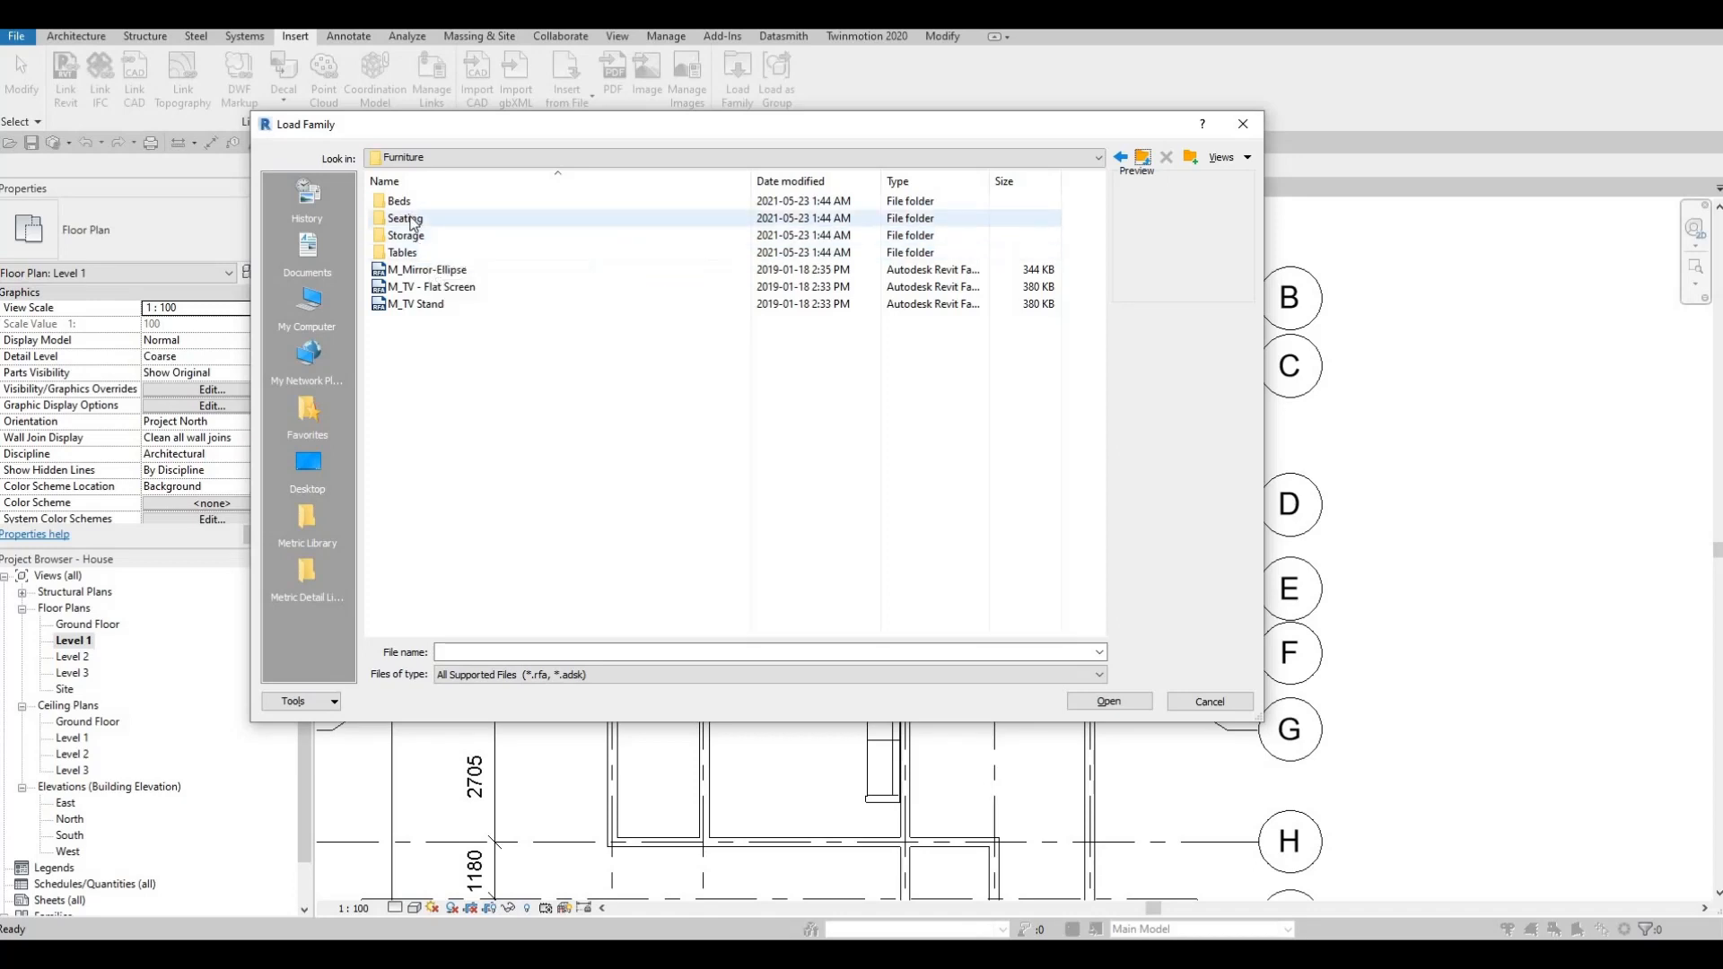
double_click(402, 252)
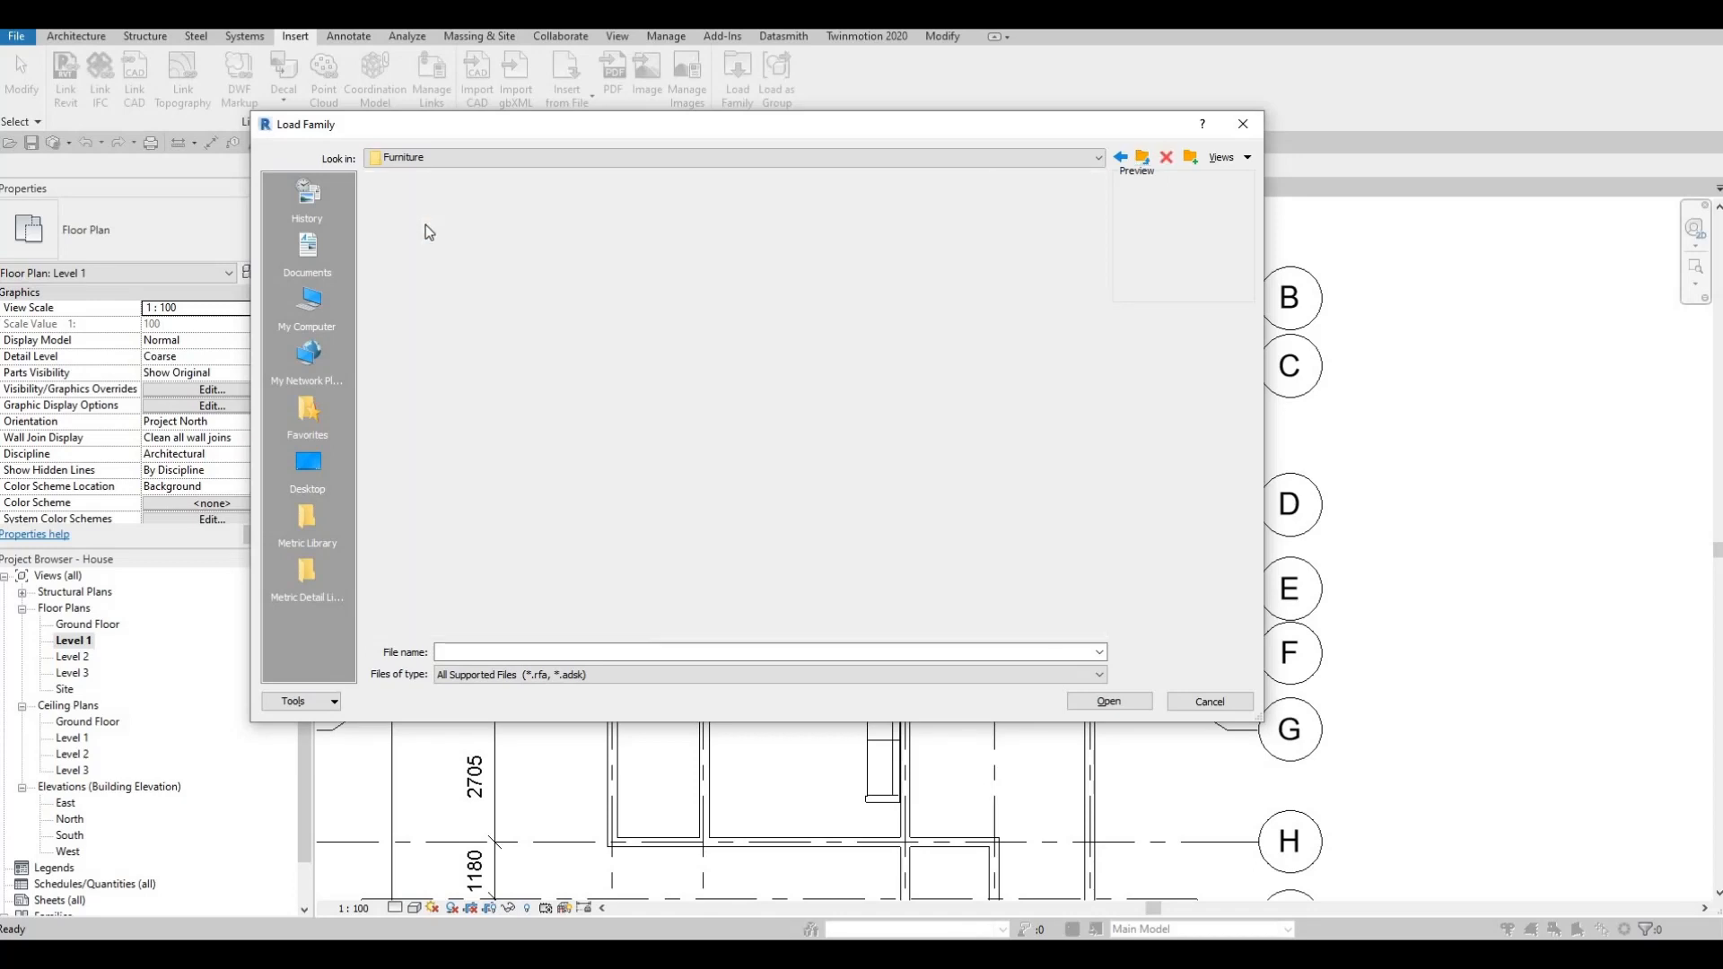
left_click(1128, 702)
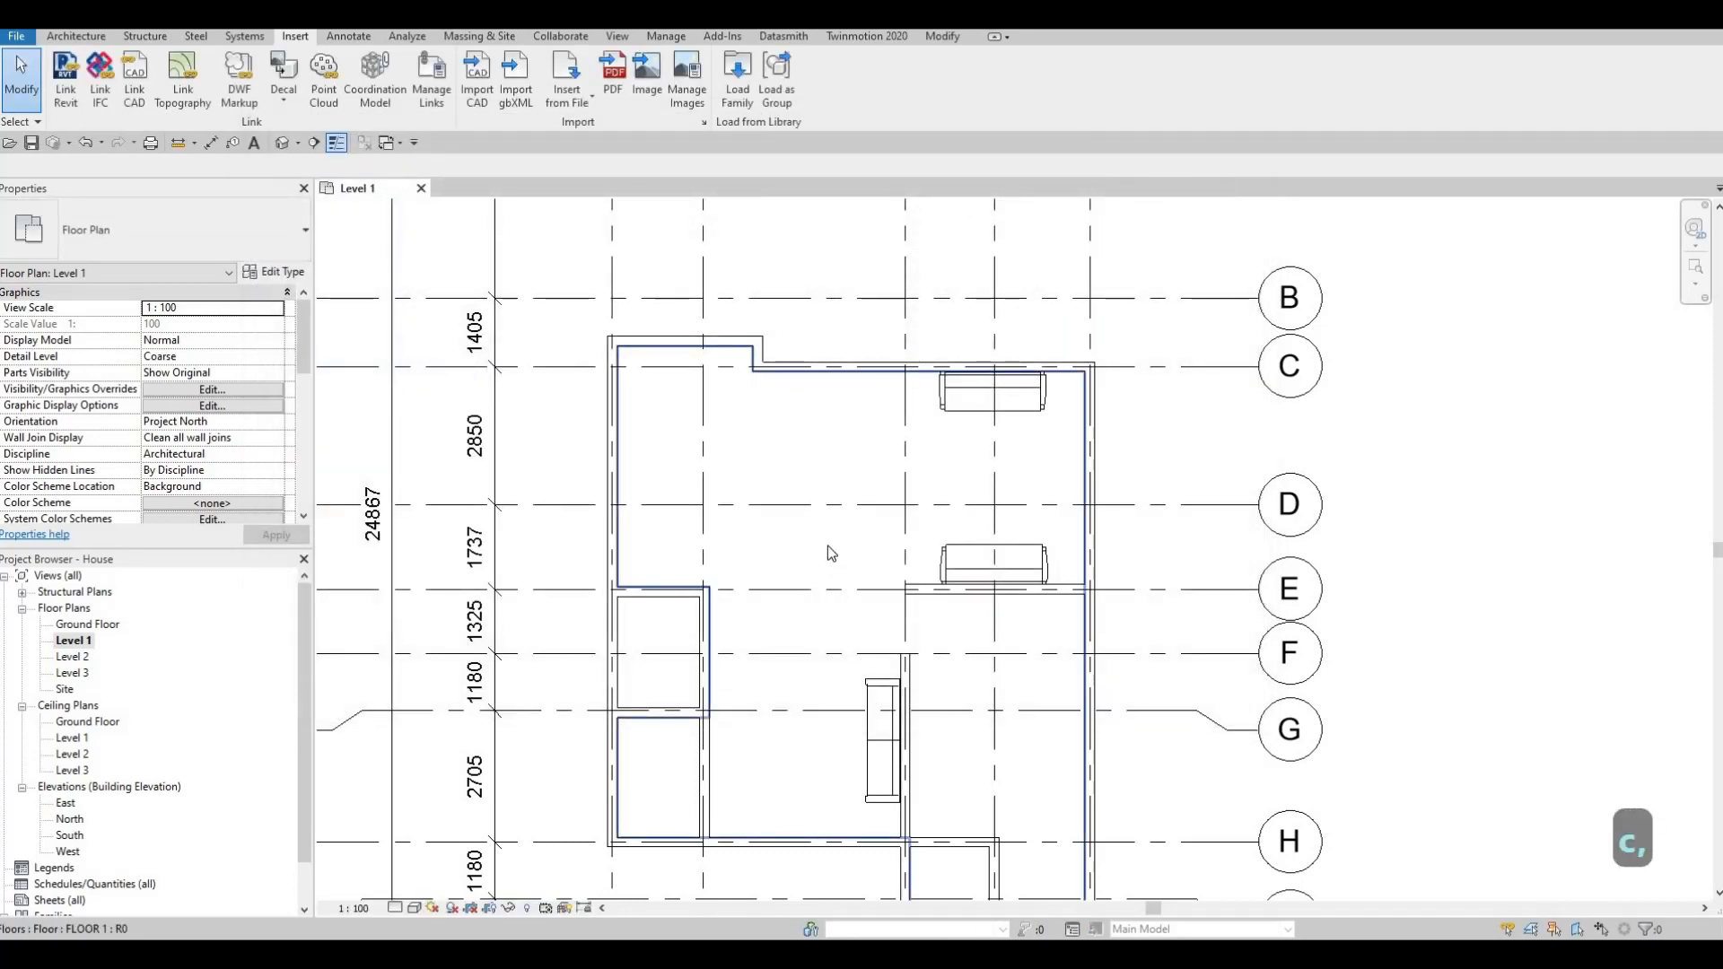
Place an M_Table-Coffee 0915 x 1830 x 0457mm between the two Pensi sofas, about 2000 from the east wall and 2300 from the north wall
key("Escape")
key("Escape")
key("c")
key("m")
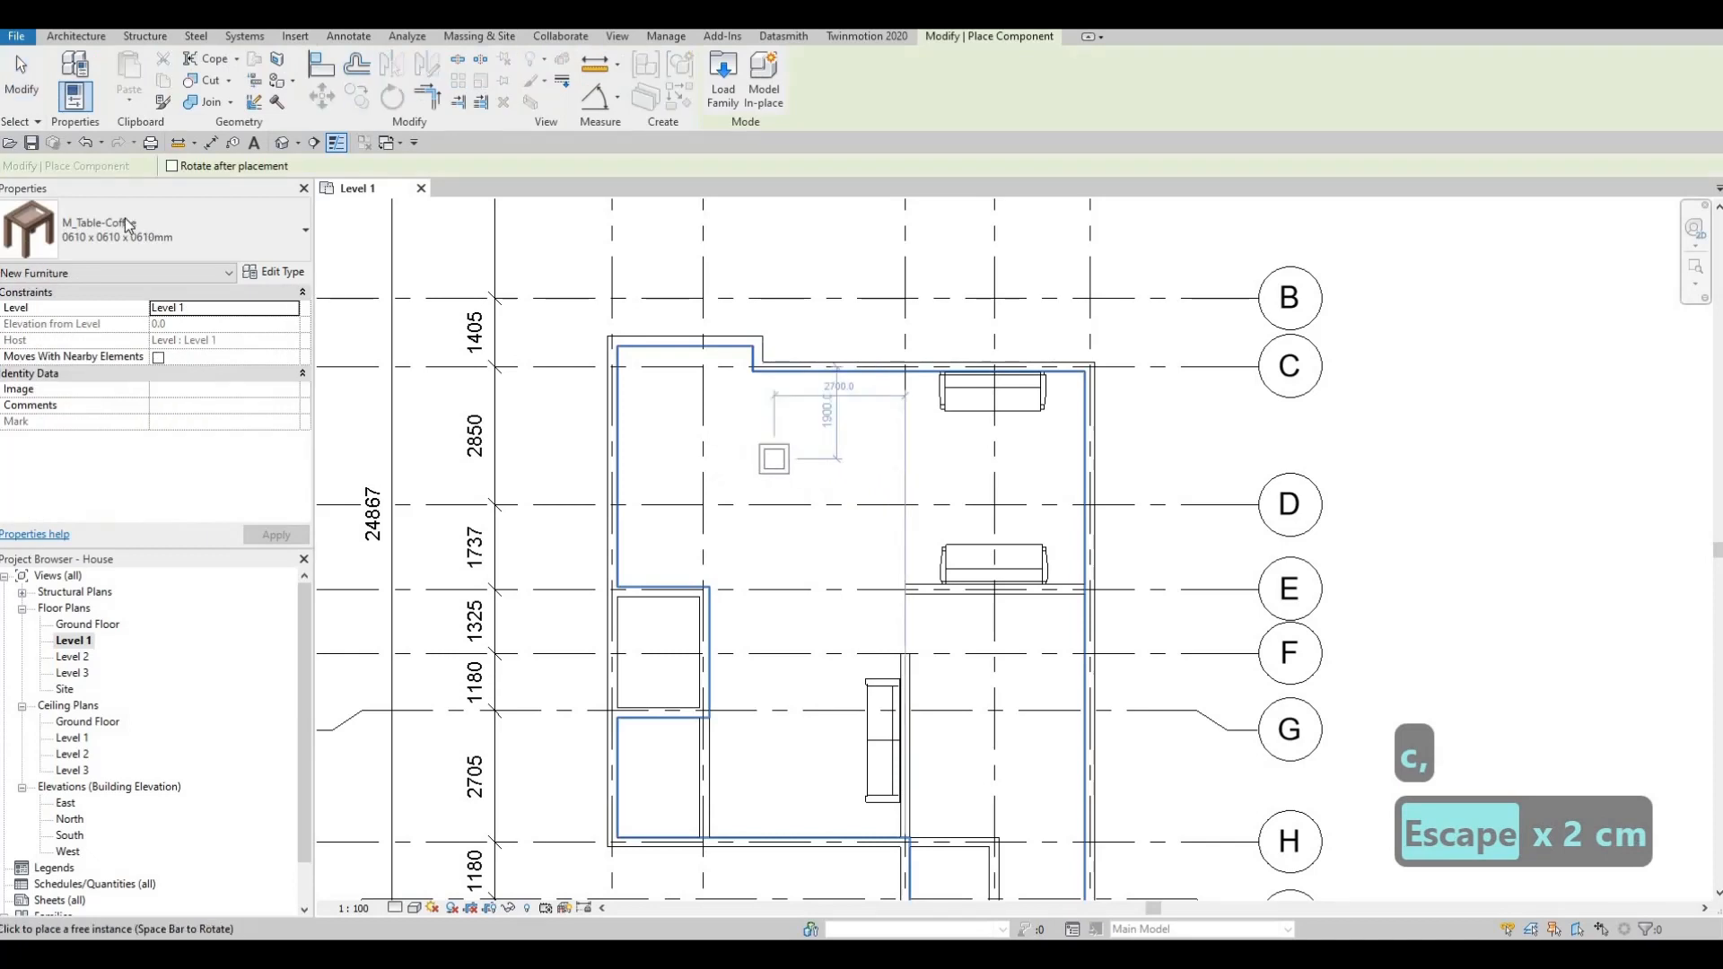
left_click(126, 226)
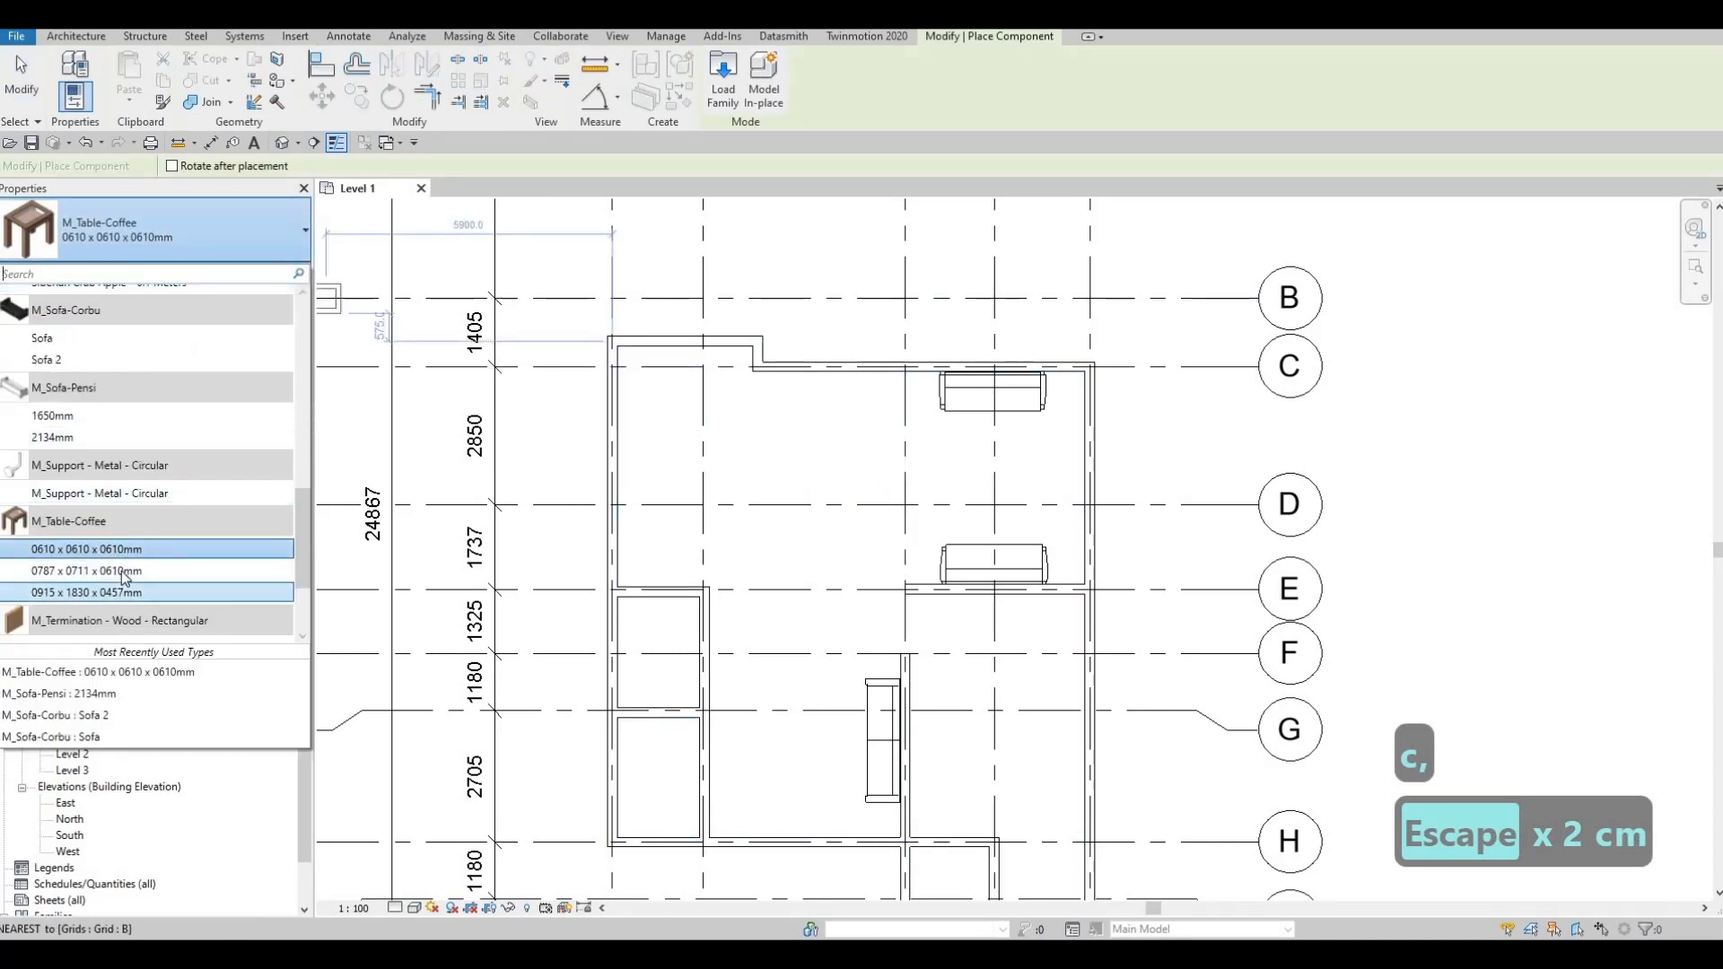
left_click(121, 571)
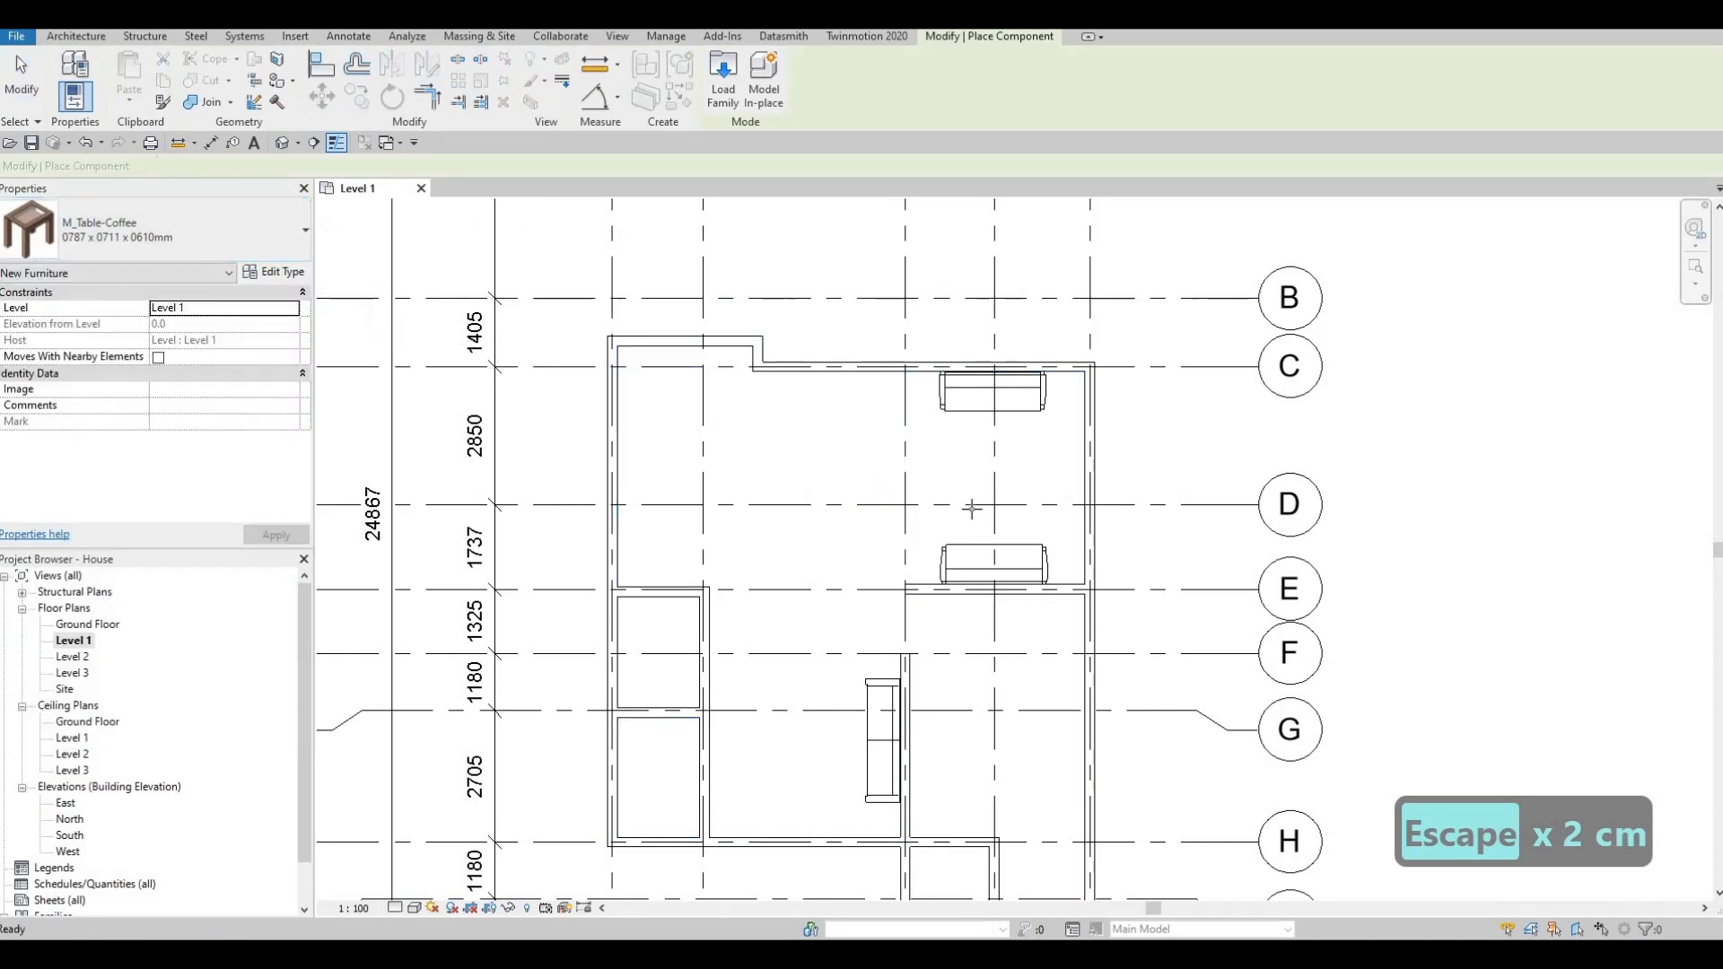
left_click(231, 256)
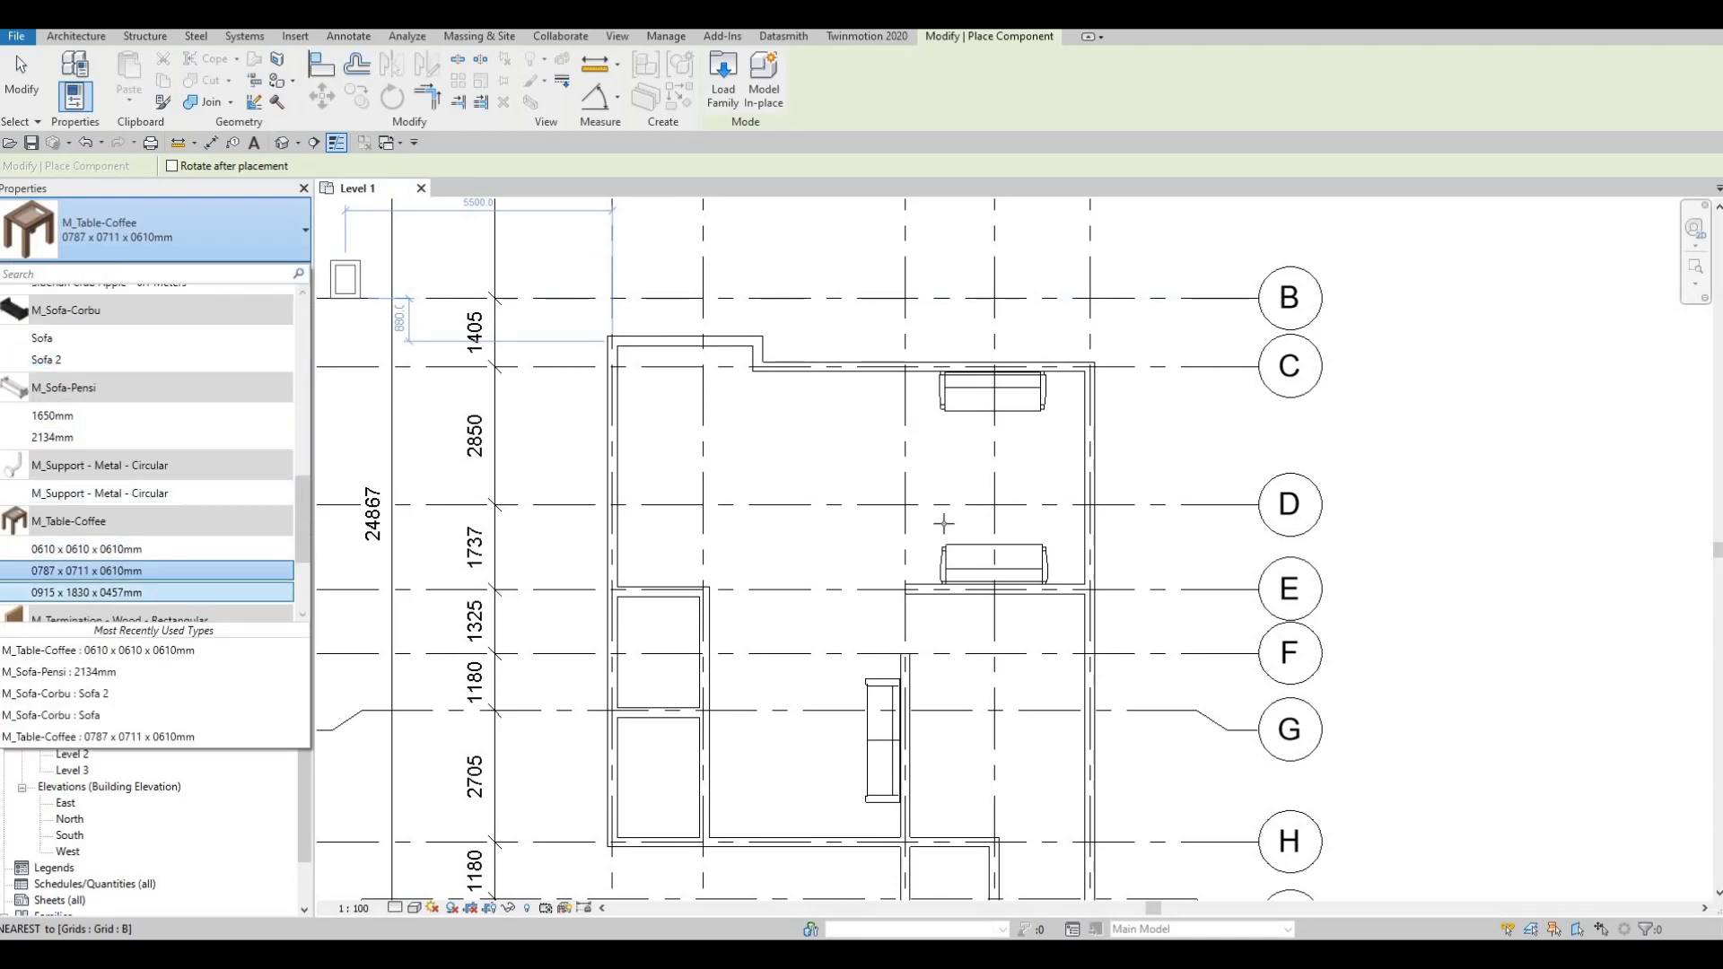
scroll(994, 482, "up", 2)
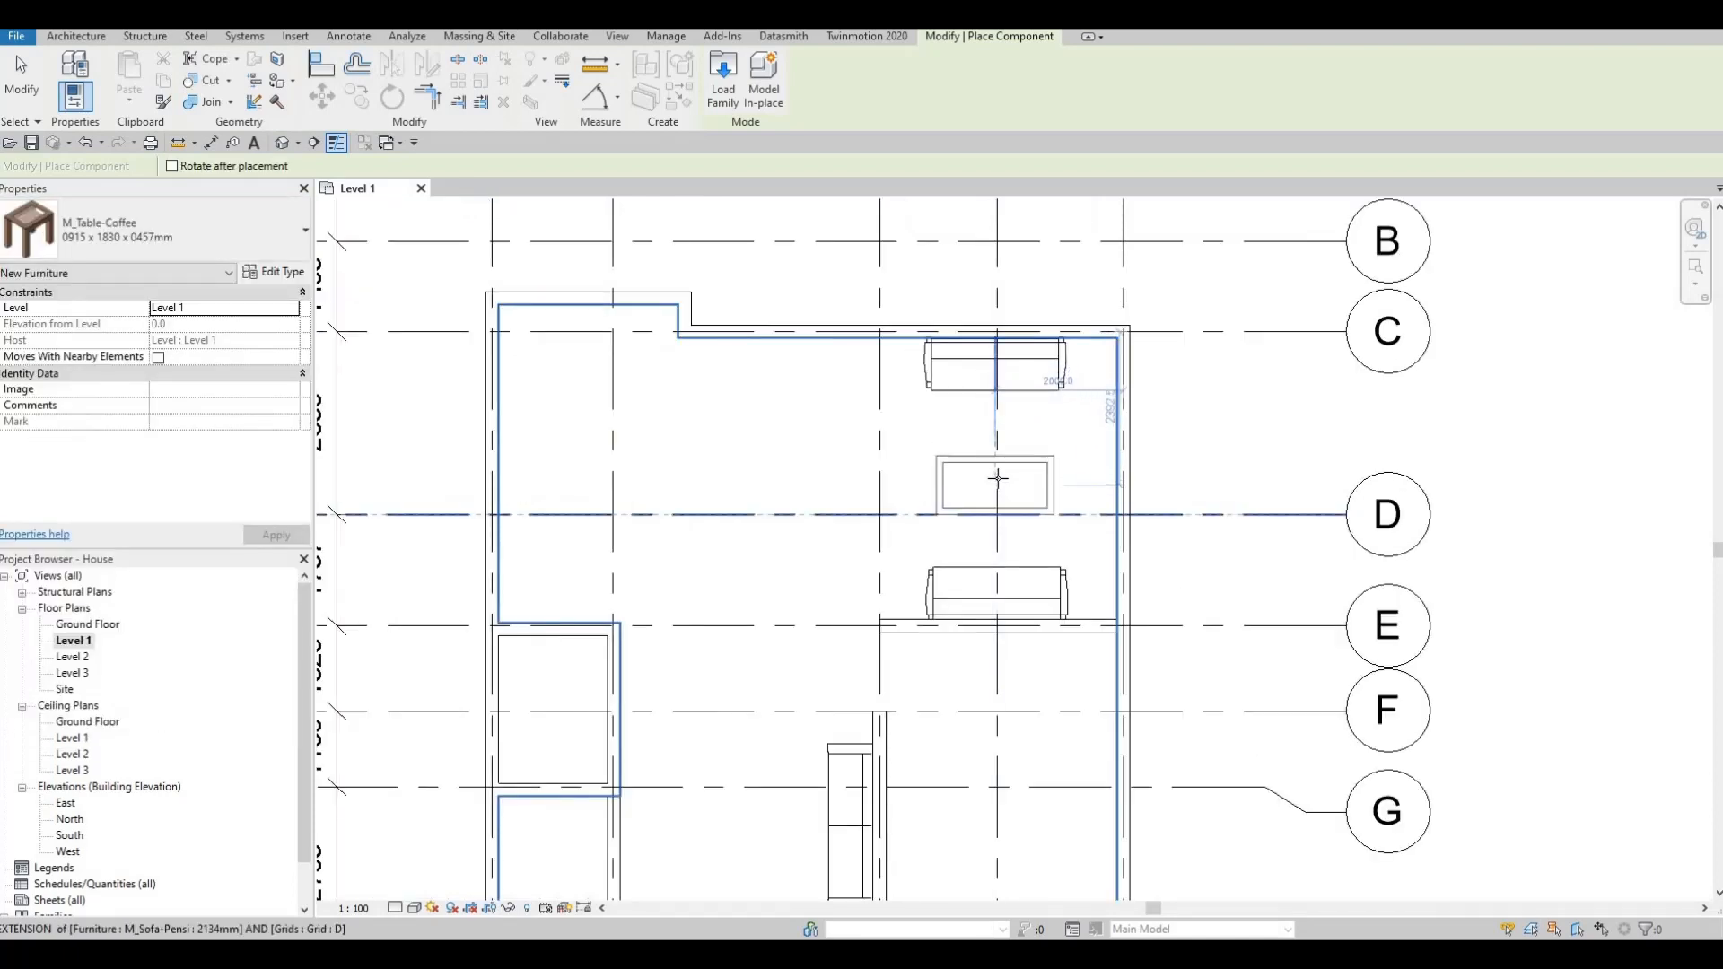
left_click(996, 480)
Place a second 0915 x 1830 x 0457mm coffee table, rotated parallel to the Corbu sofa and centred in front of it
middle_click_drag(815, 545, 926, 522)
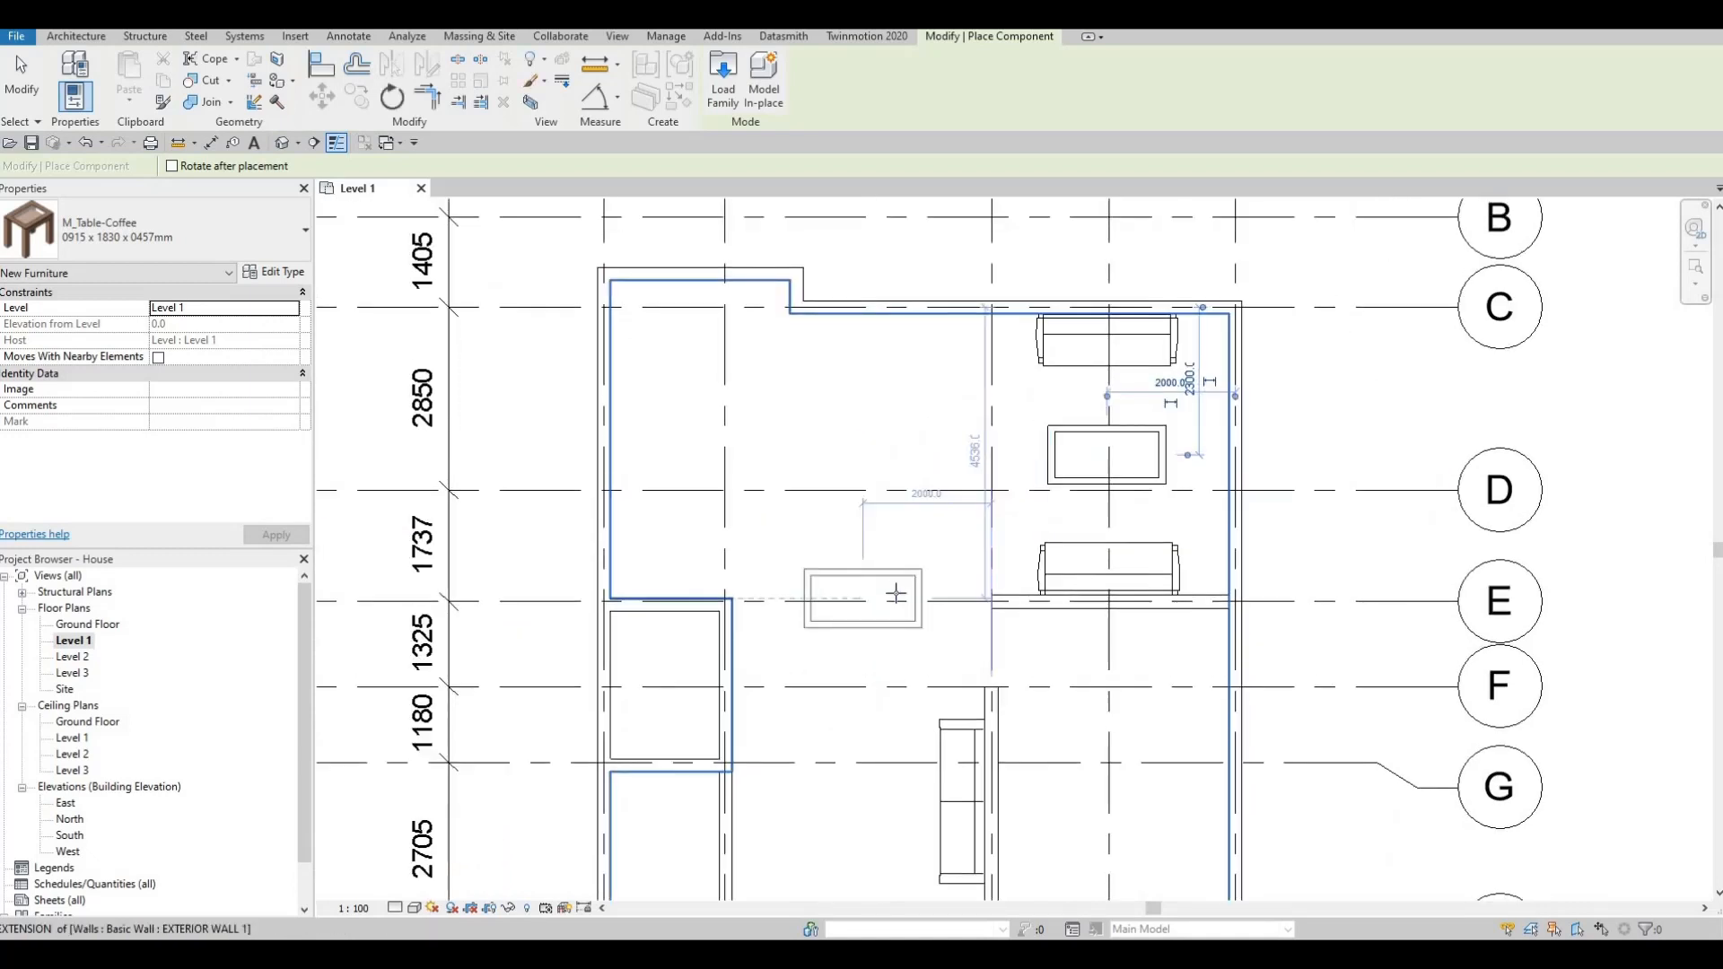
middle_click_drag(851, 599, 894, 432)
key("space")
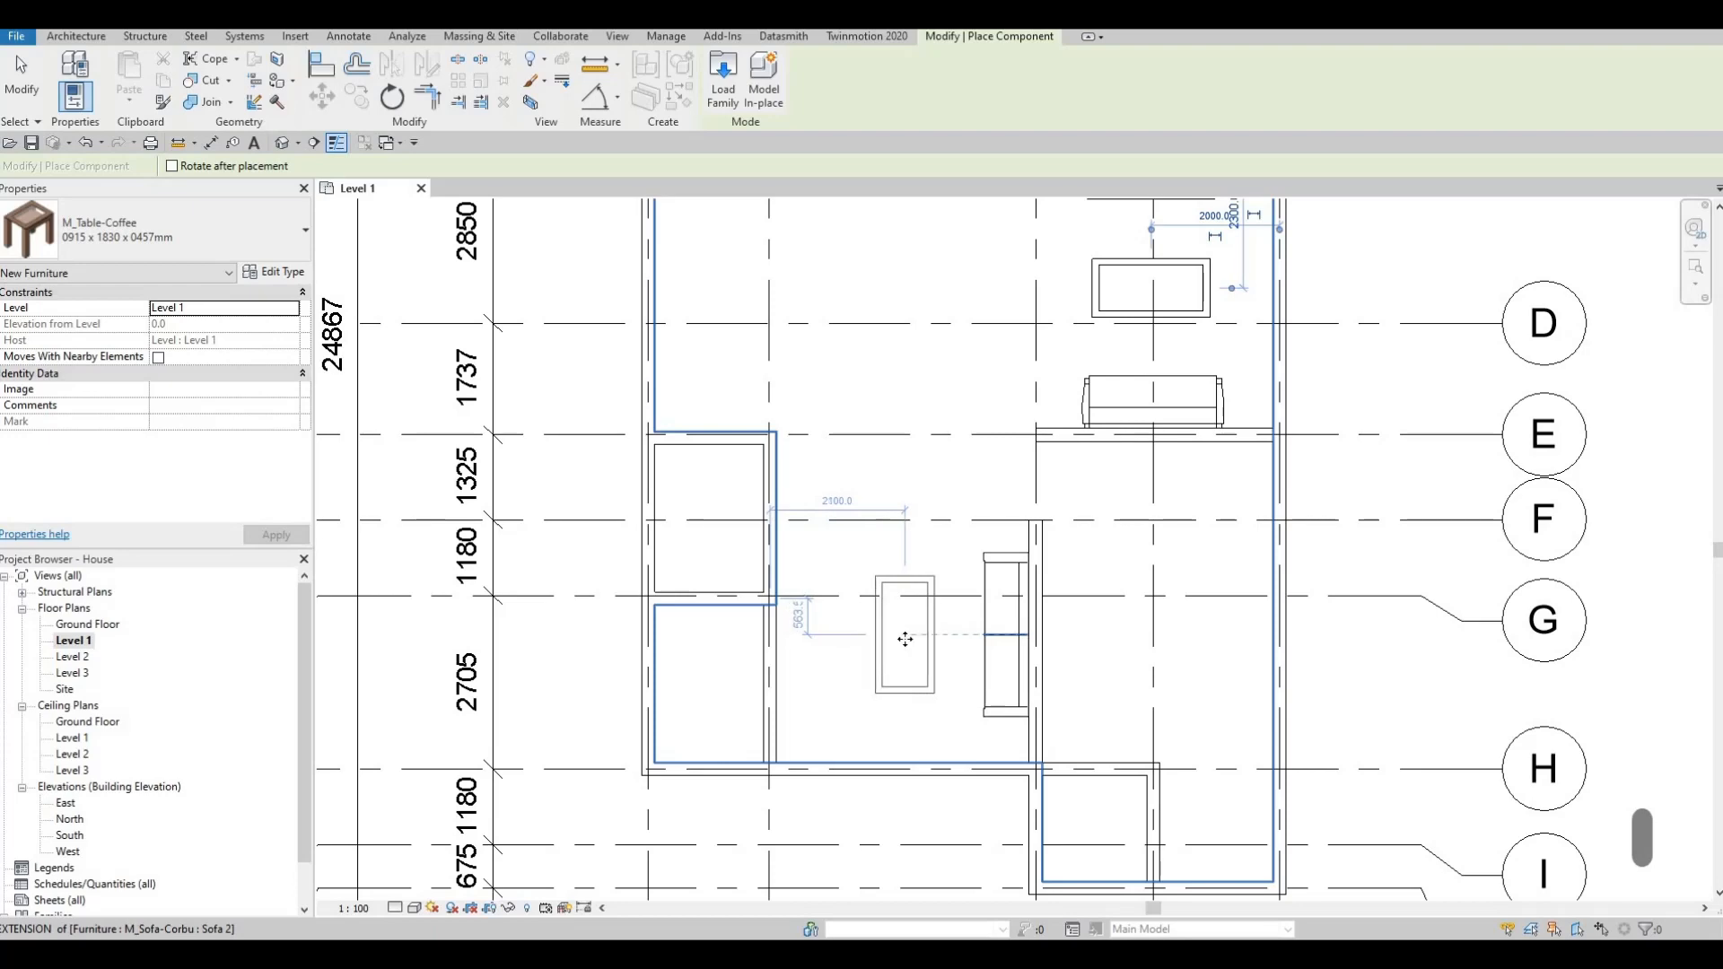
left_click(903, 641)
key("Escape")
key("Escape")
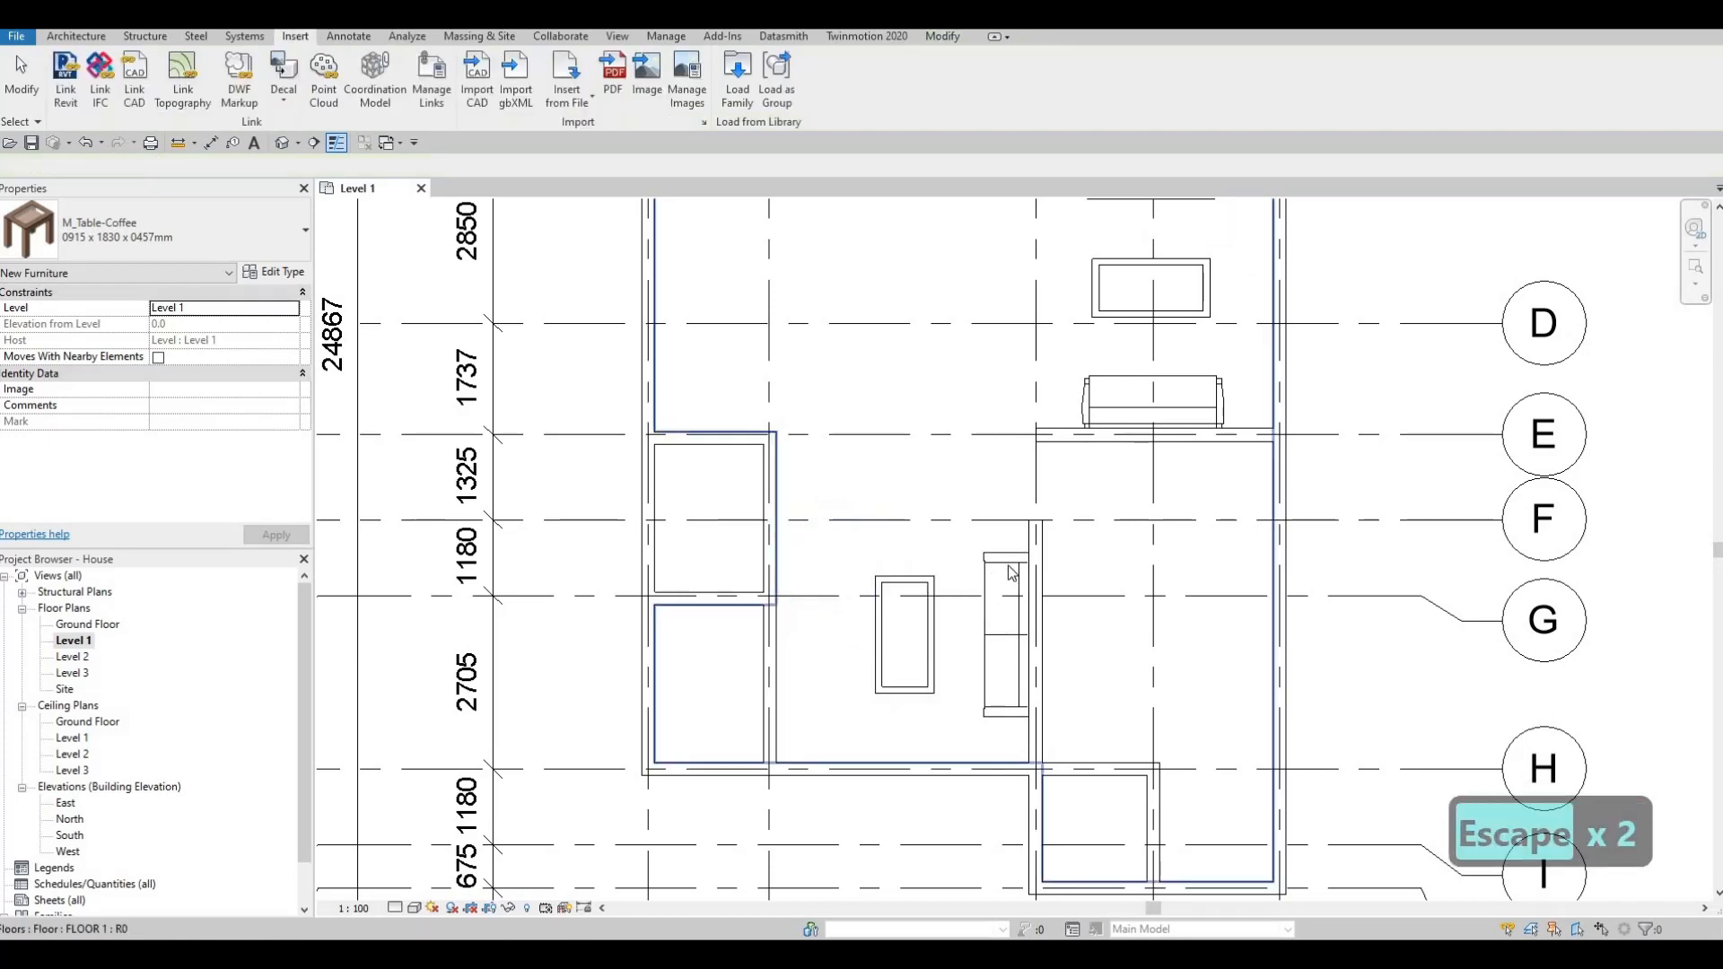
Preview the table families in the library's Tables folder and load M_Table-Dining
middle_click_drag(991, 555, 1049, 499)
scroll(1049, 499, "down", 1)
middle_click_drag(641, 329, 648, 313)
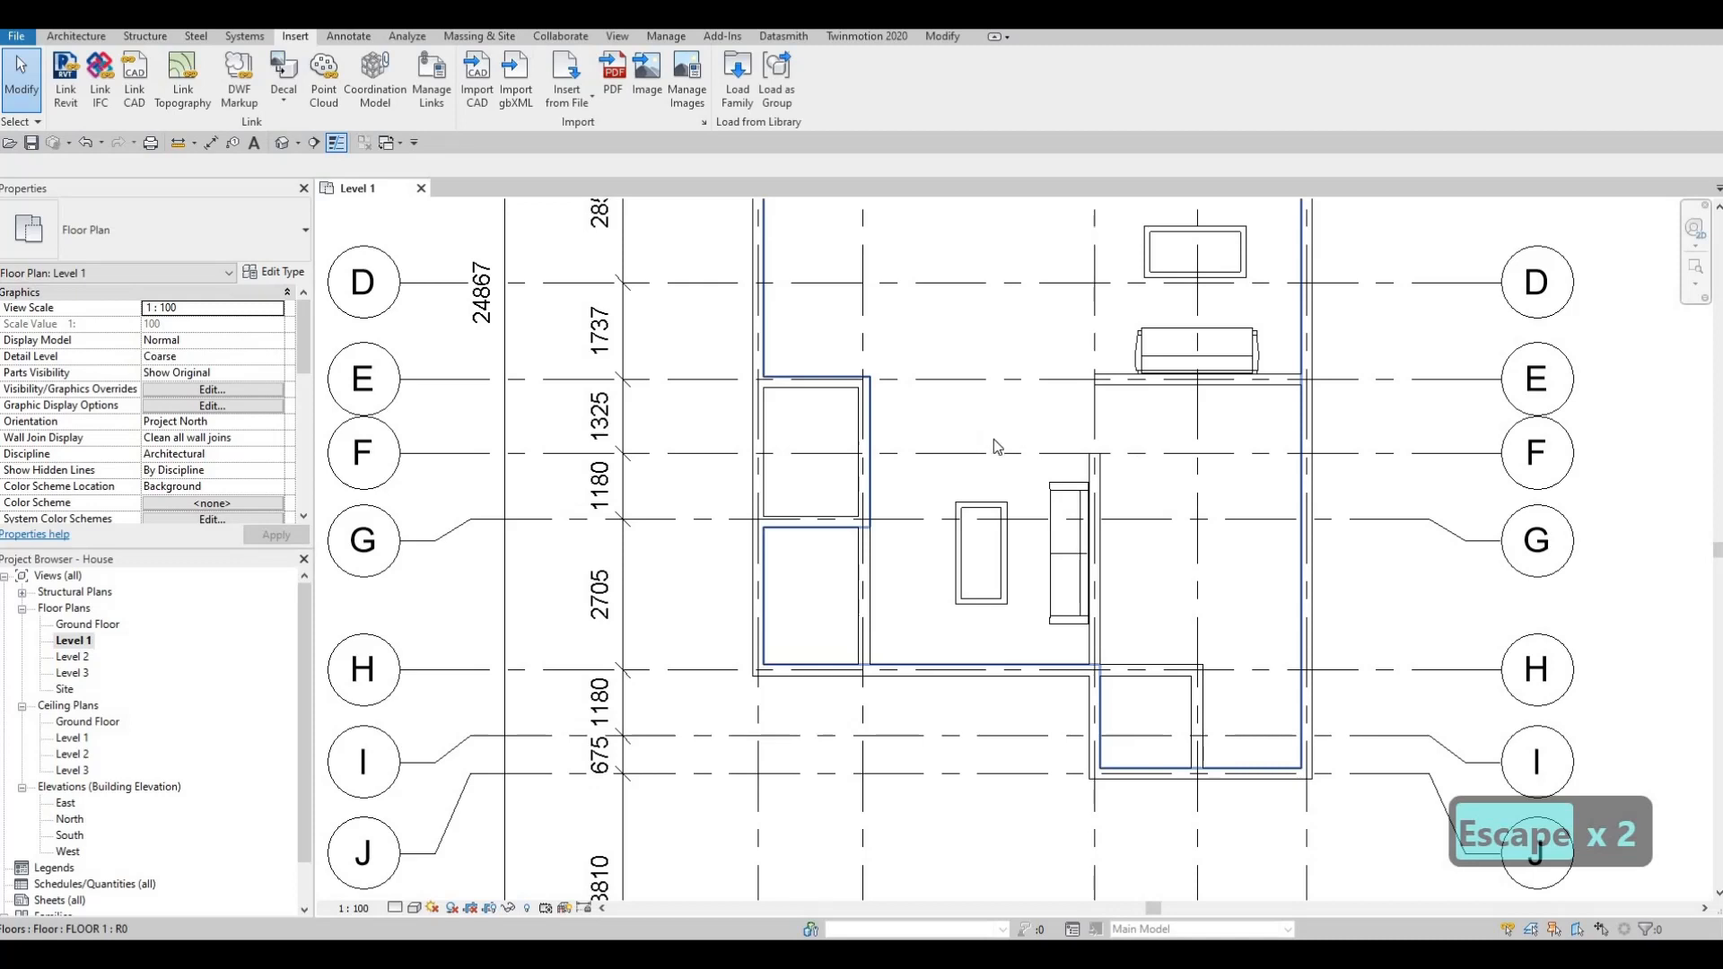
middle_click_drag(1019, 370, 969, 482)
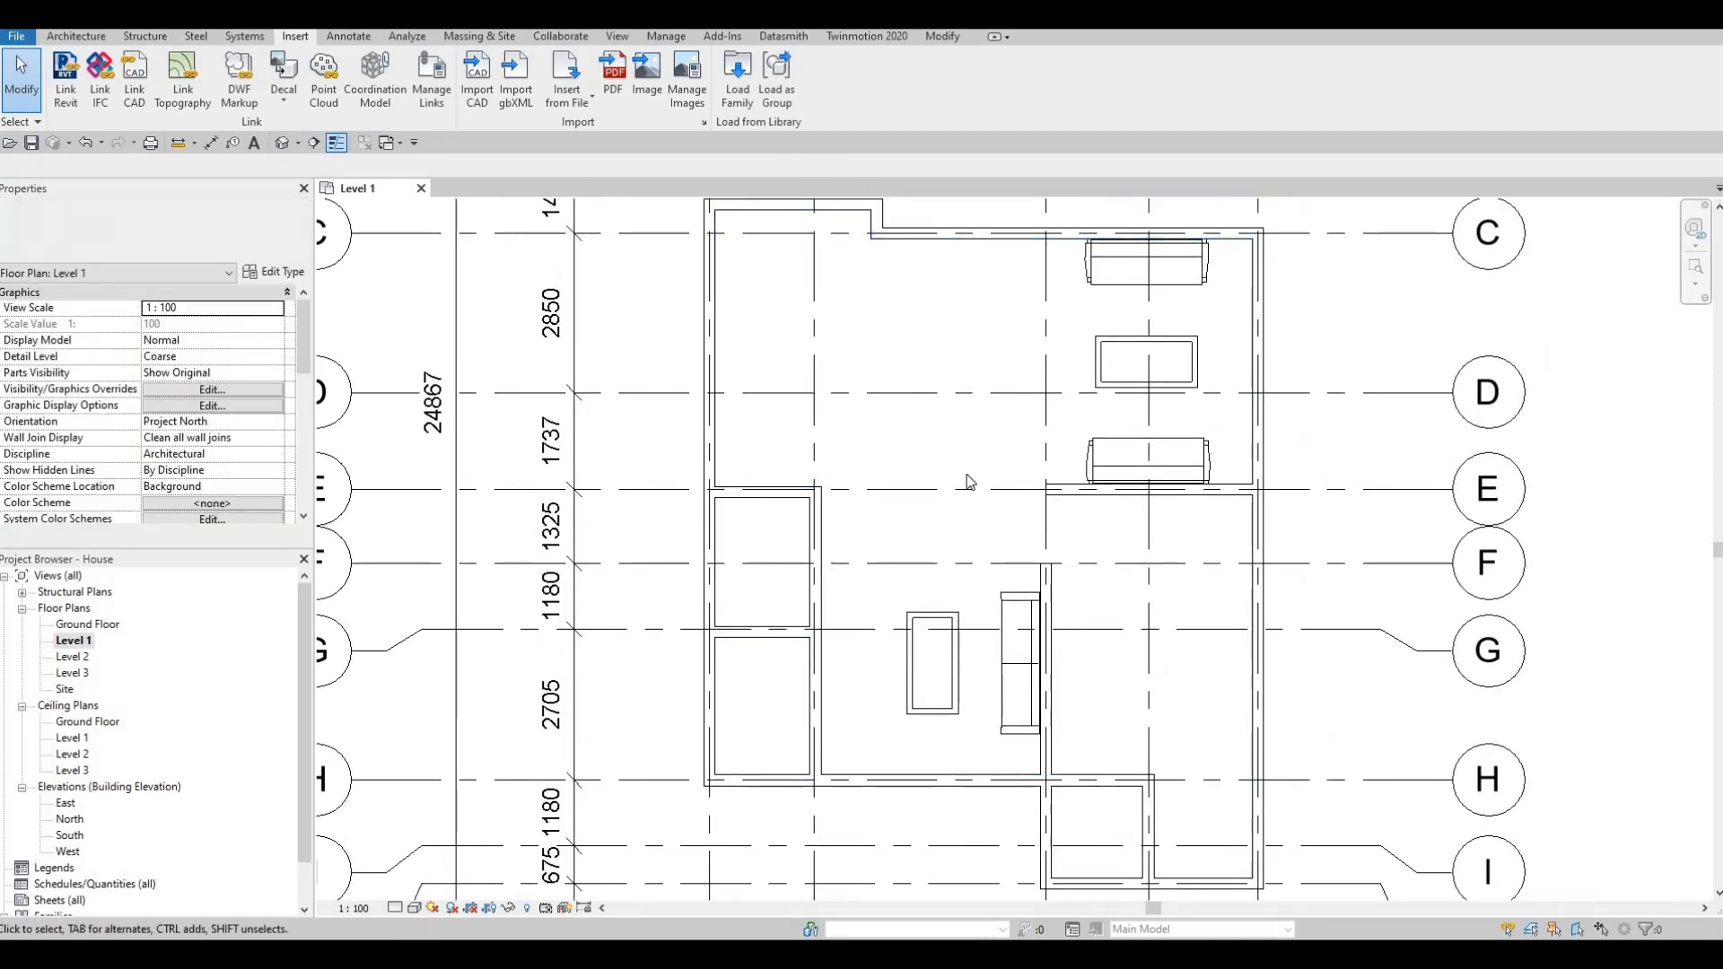
left_click(738, 86)
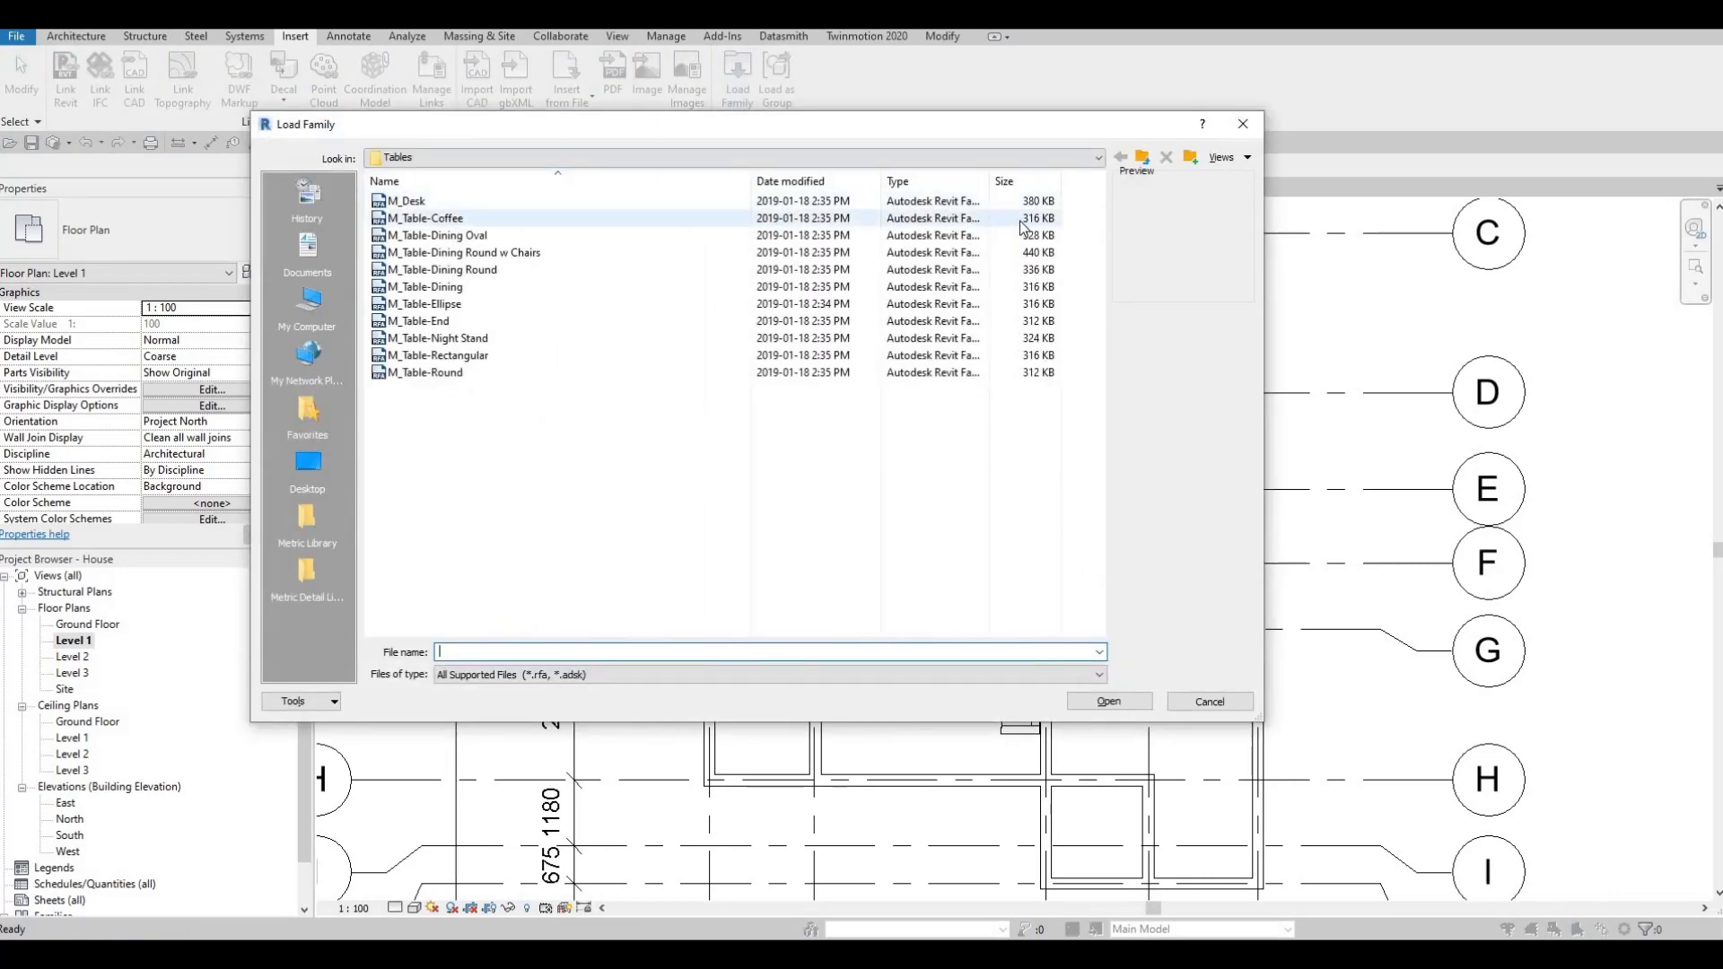
left_click(1143, 158)
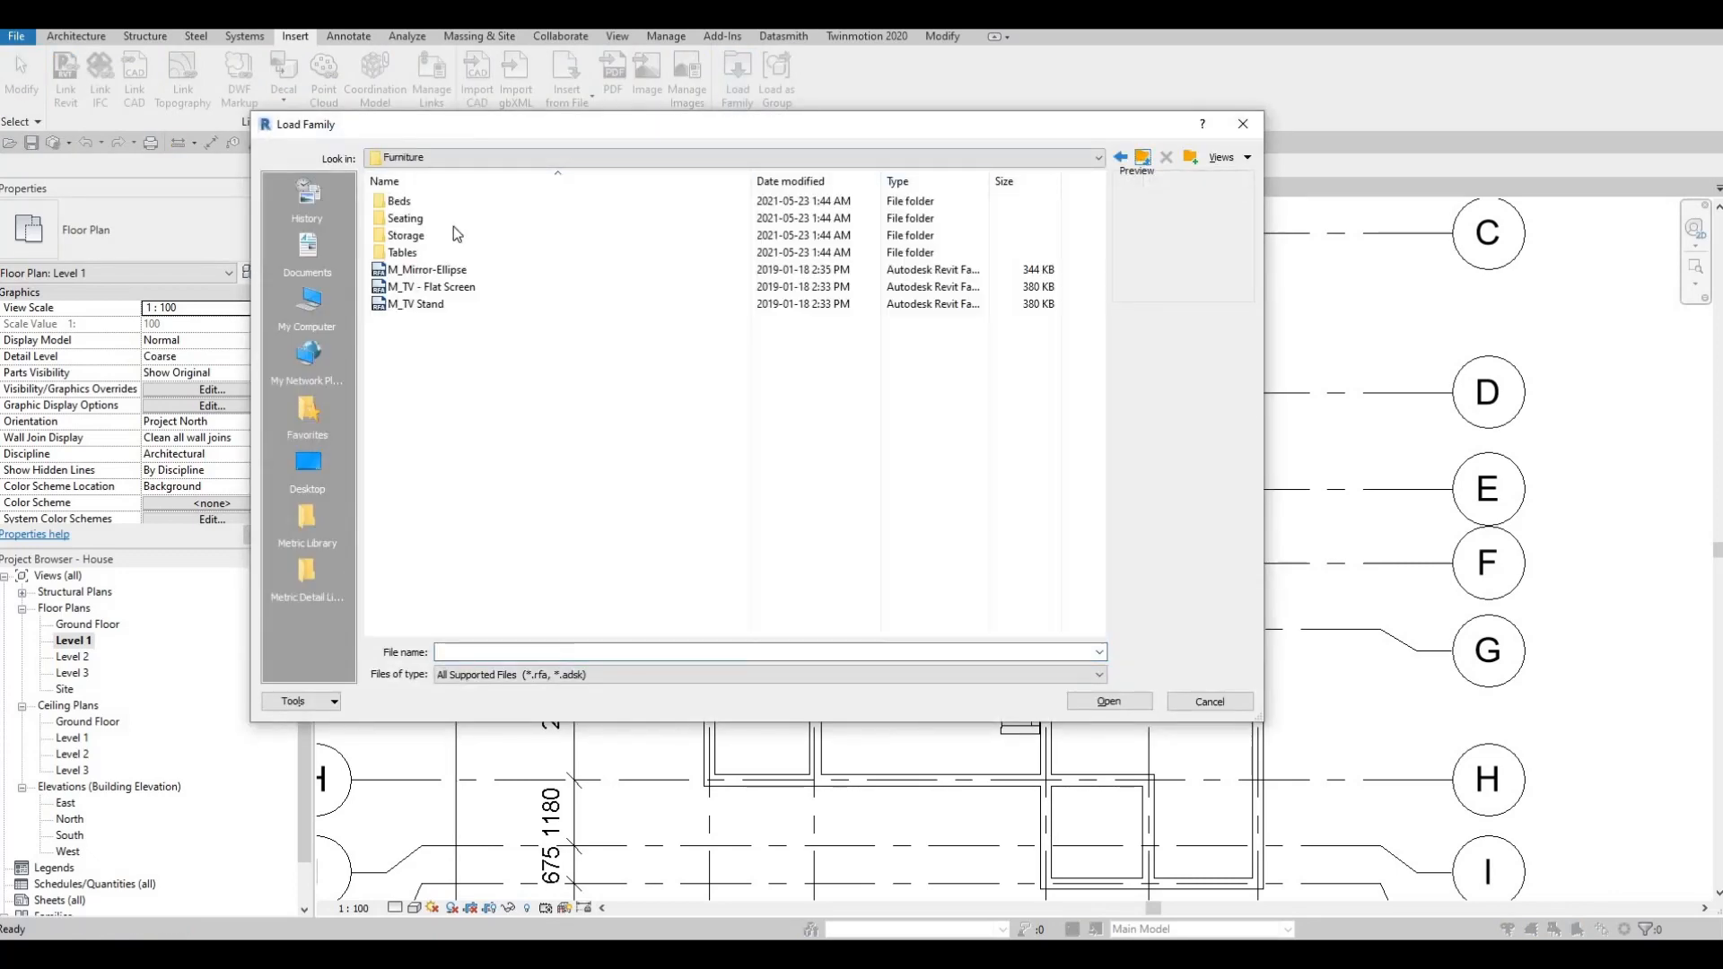
left_click(401, 254)
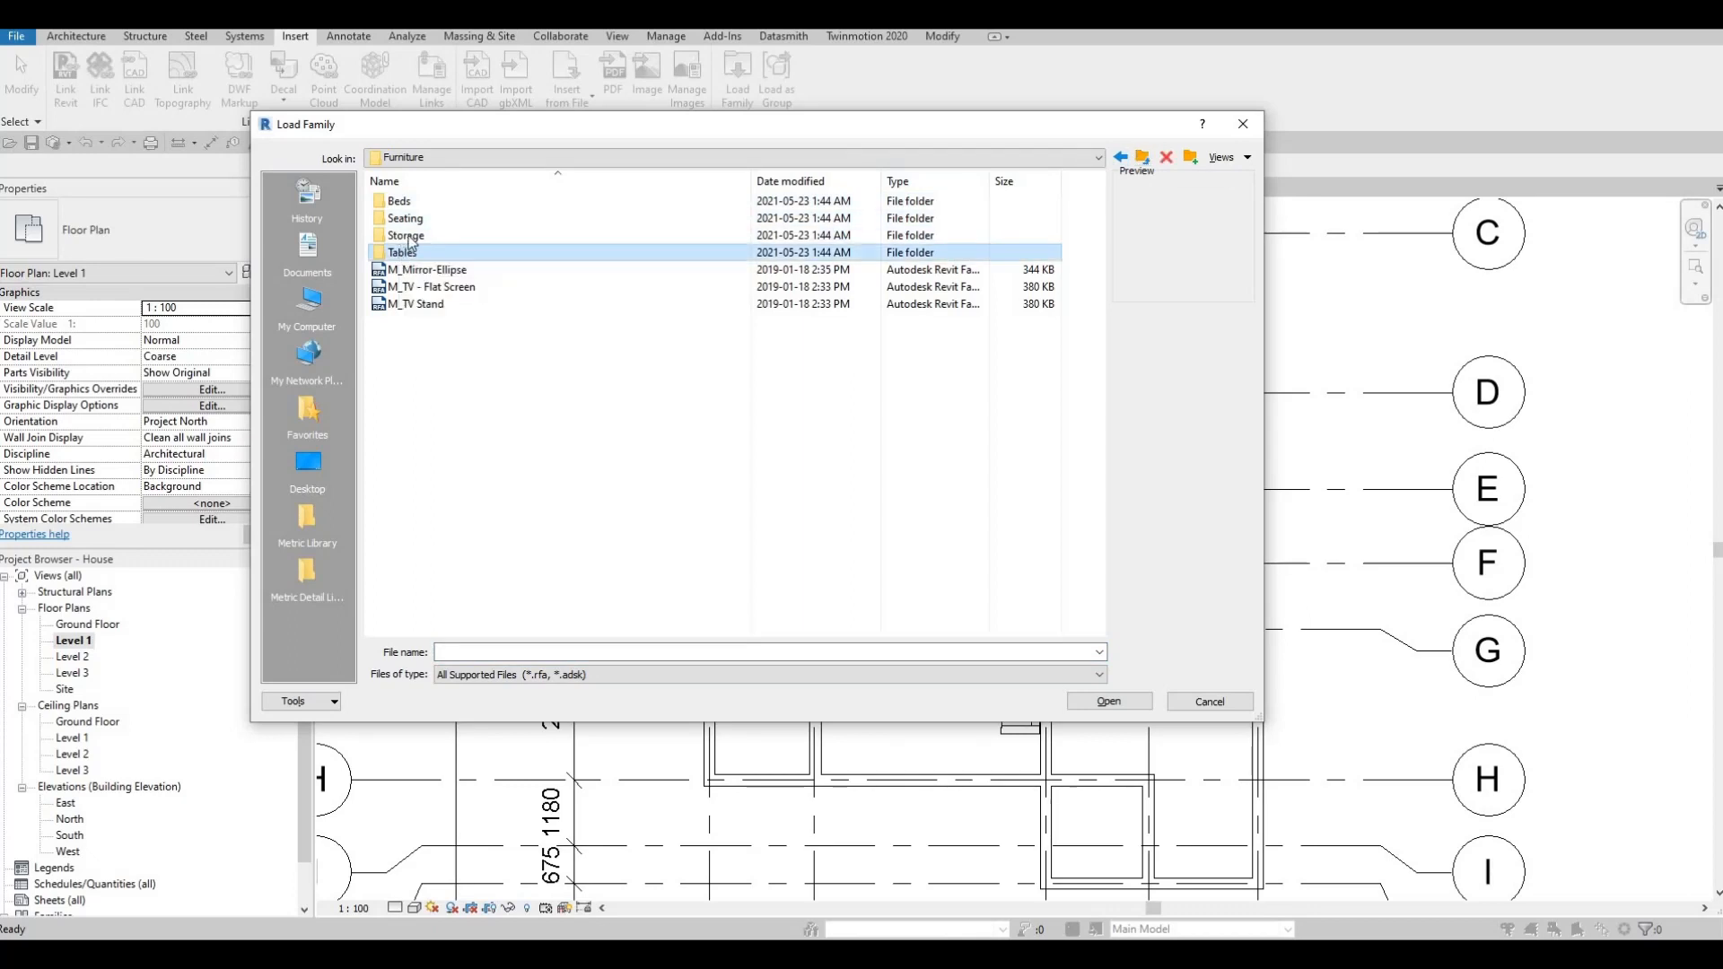
double_click(434, 252)
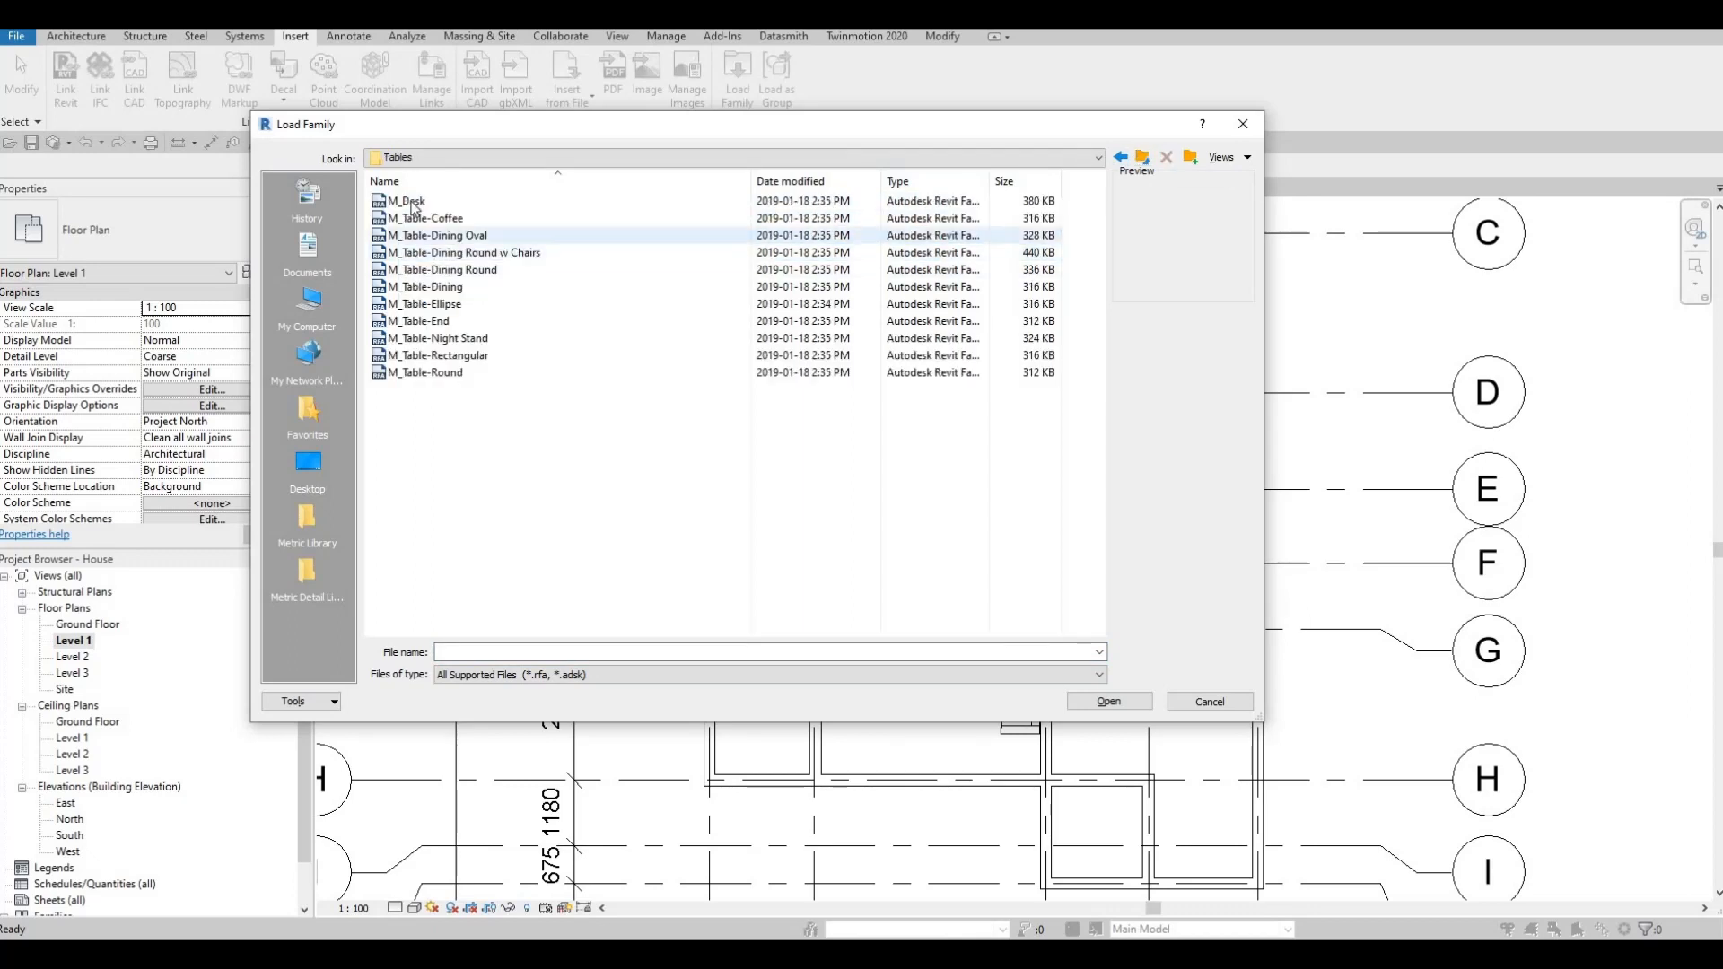
left_click(411, 203)
key("Down")
key("Down")
key("Down")
key("Down")
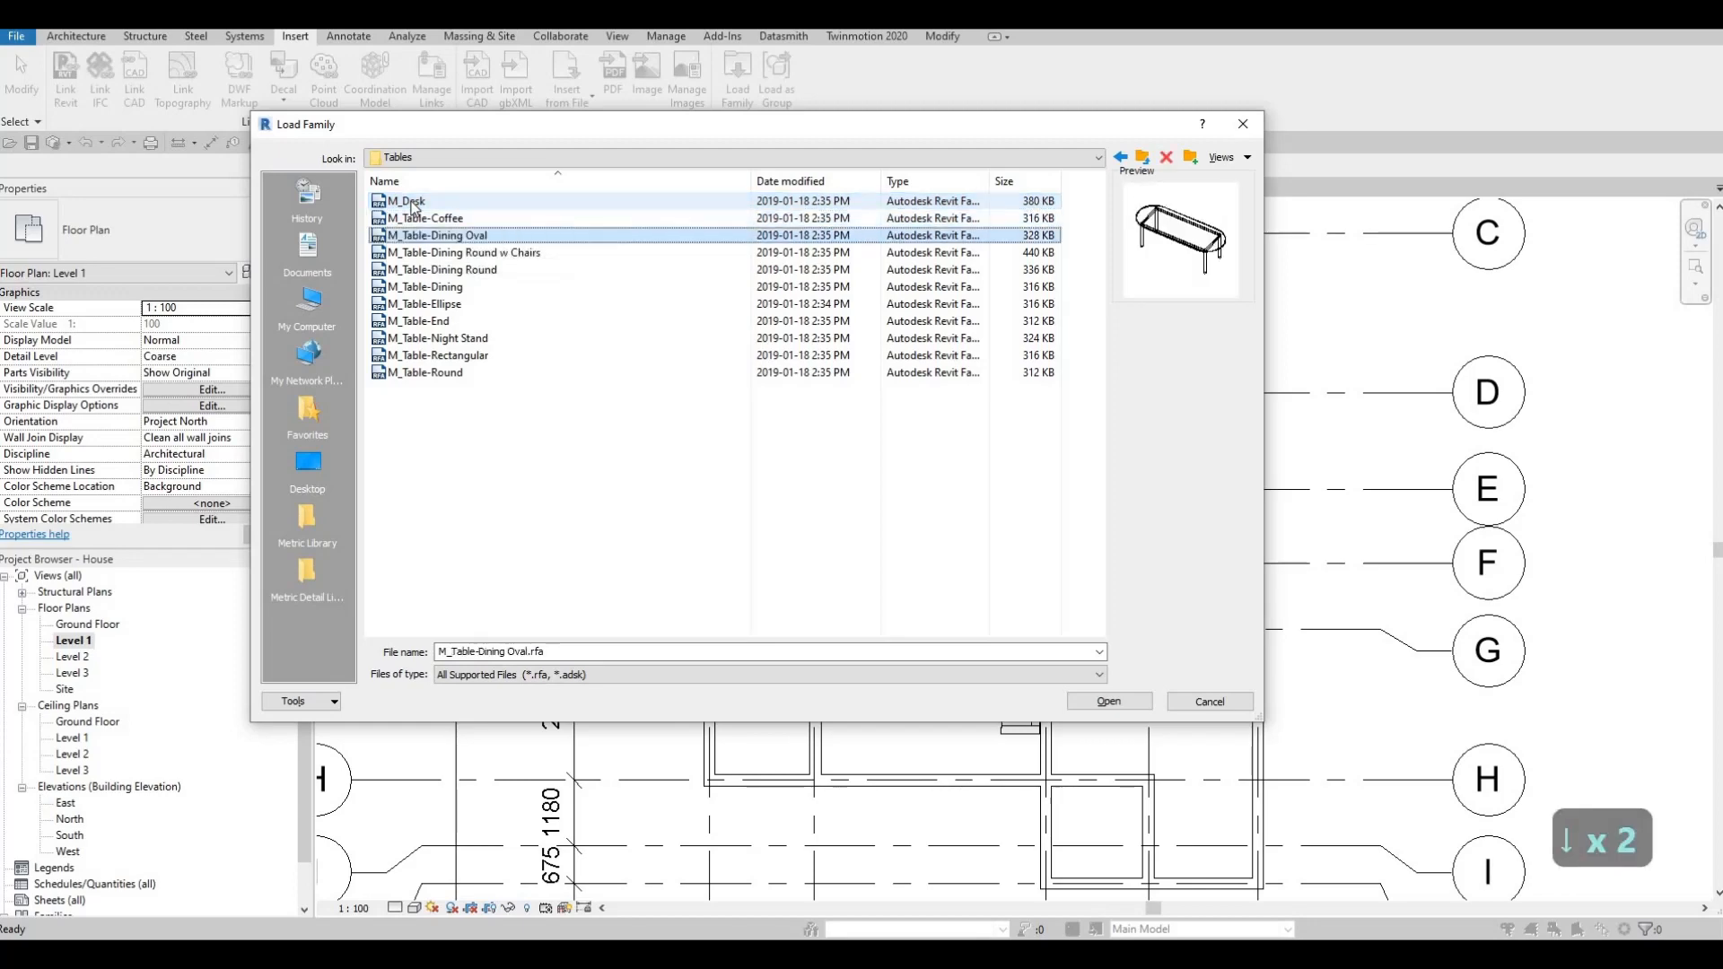
key("Down")
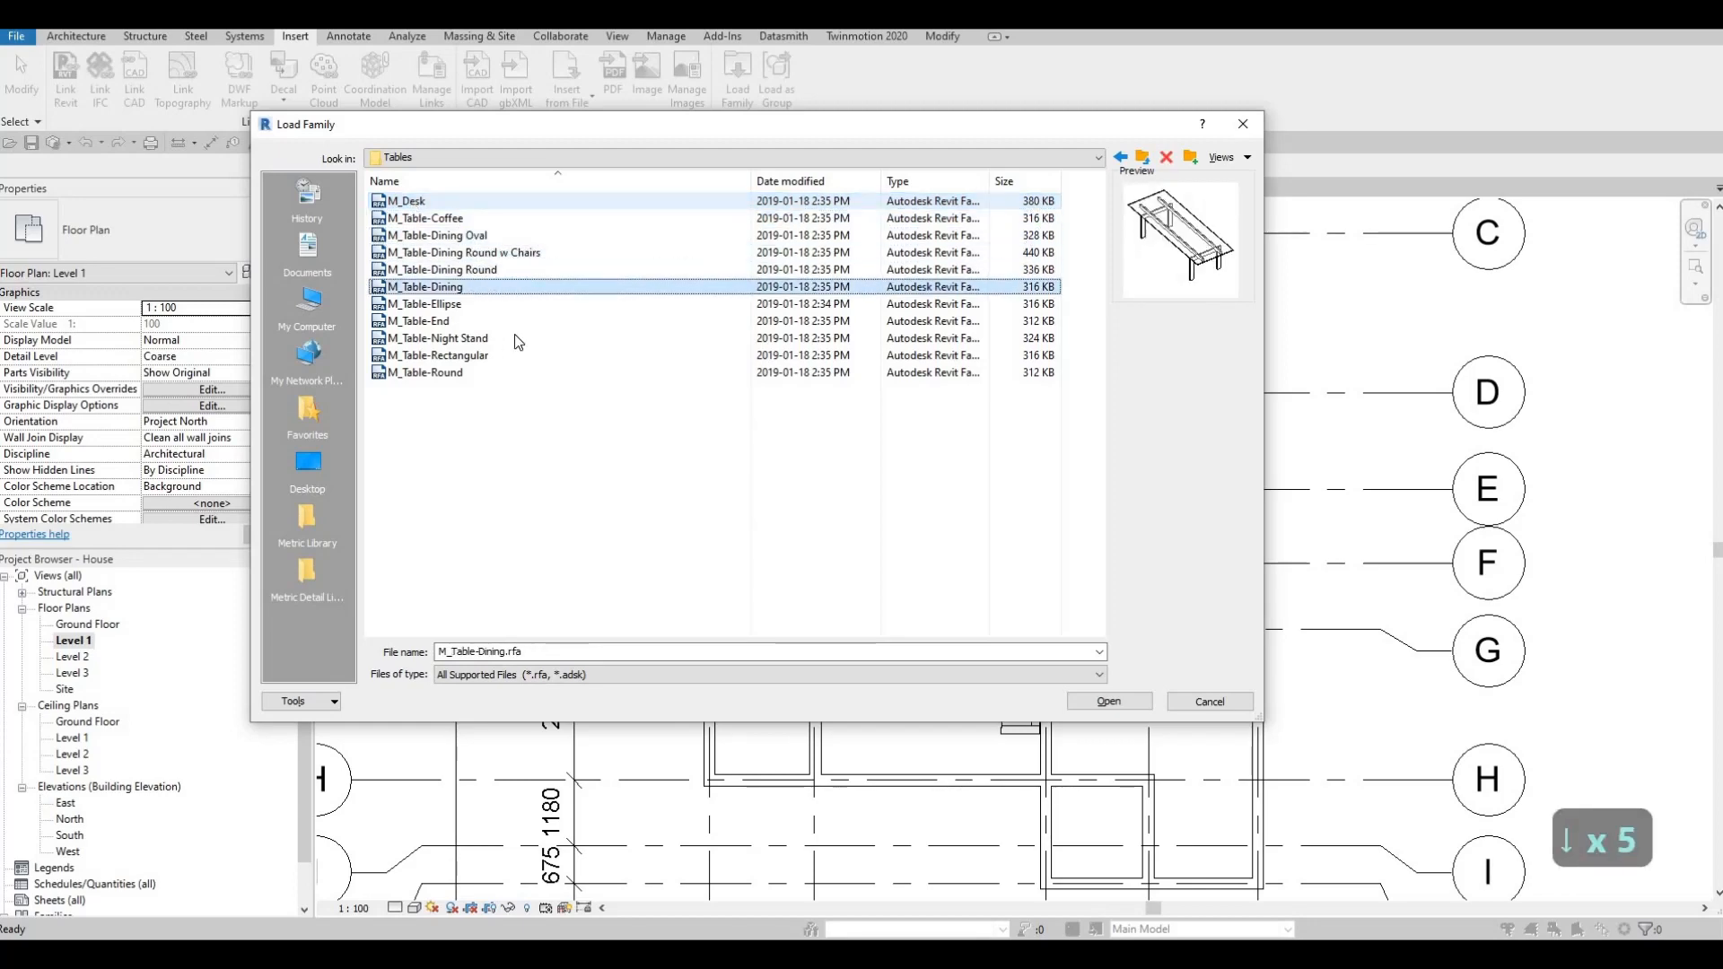
left_click(1107, 701)
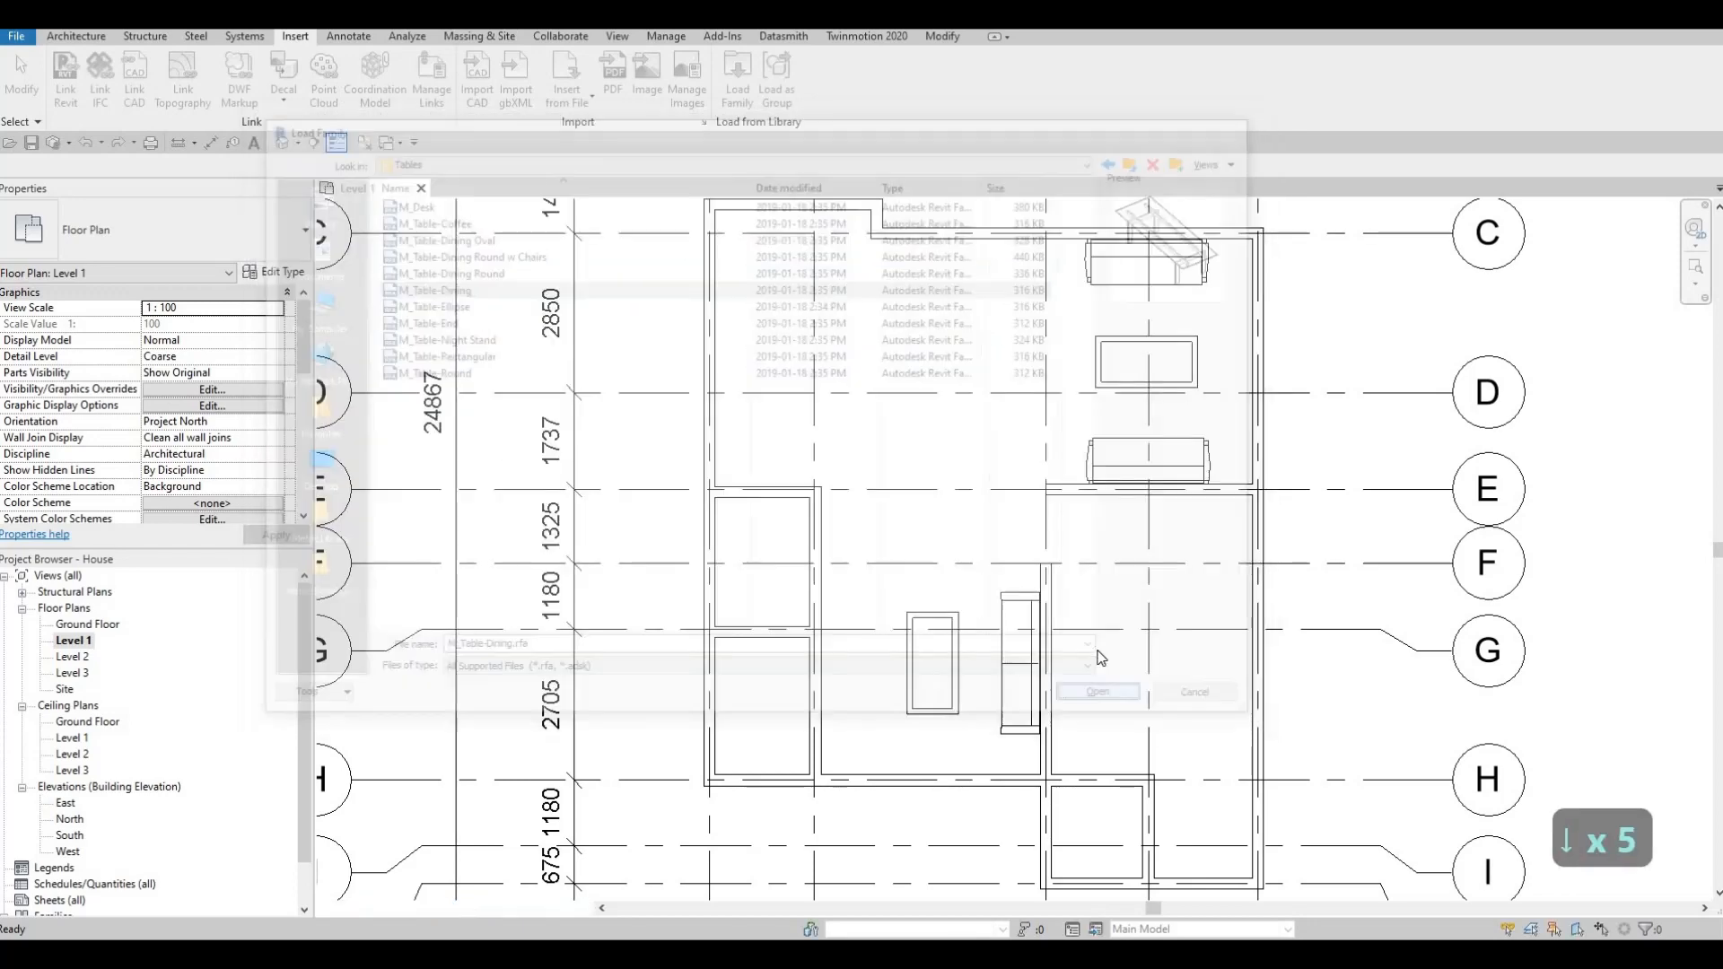
Place an M_Table-Dining 0915 x 1830mm rotated lengthwise north-south, about 1400 east of the north wall's jog and 2100 south of the north wall
key("c")
key("m")
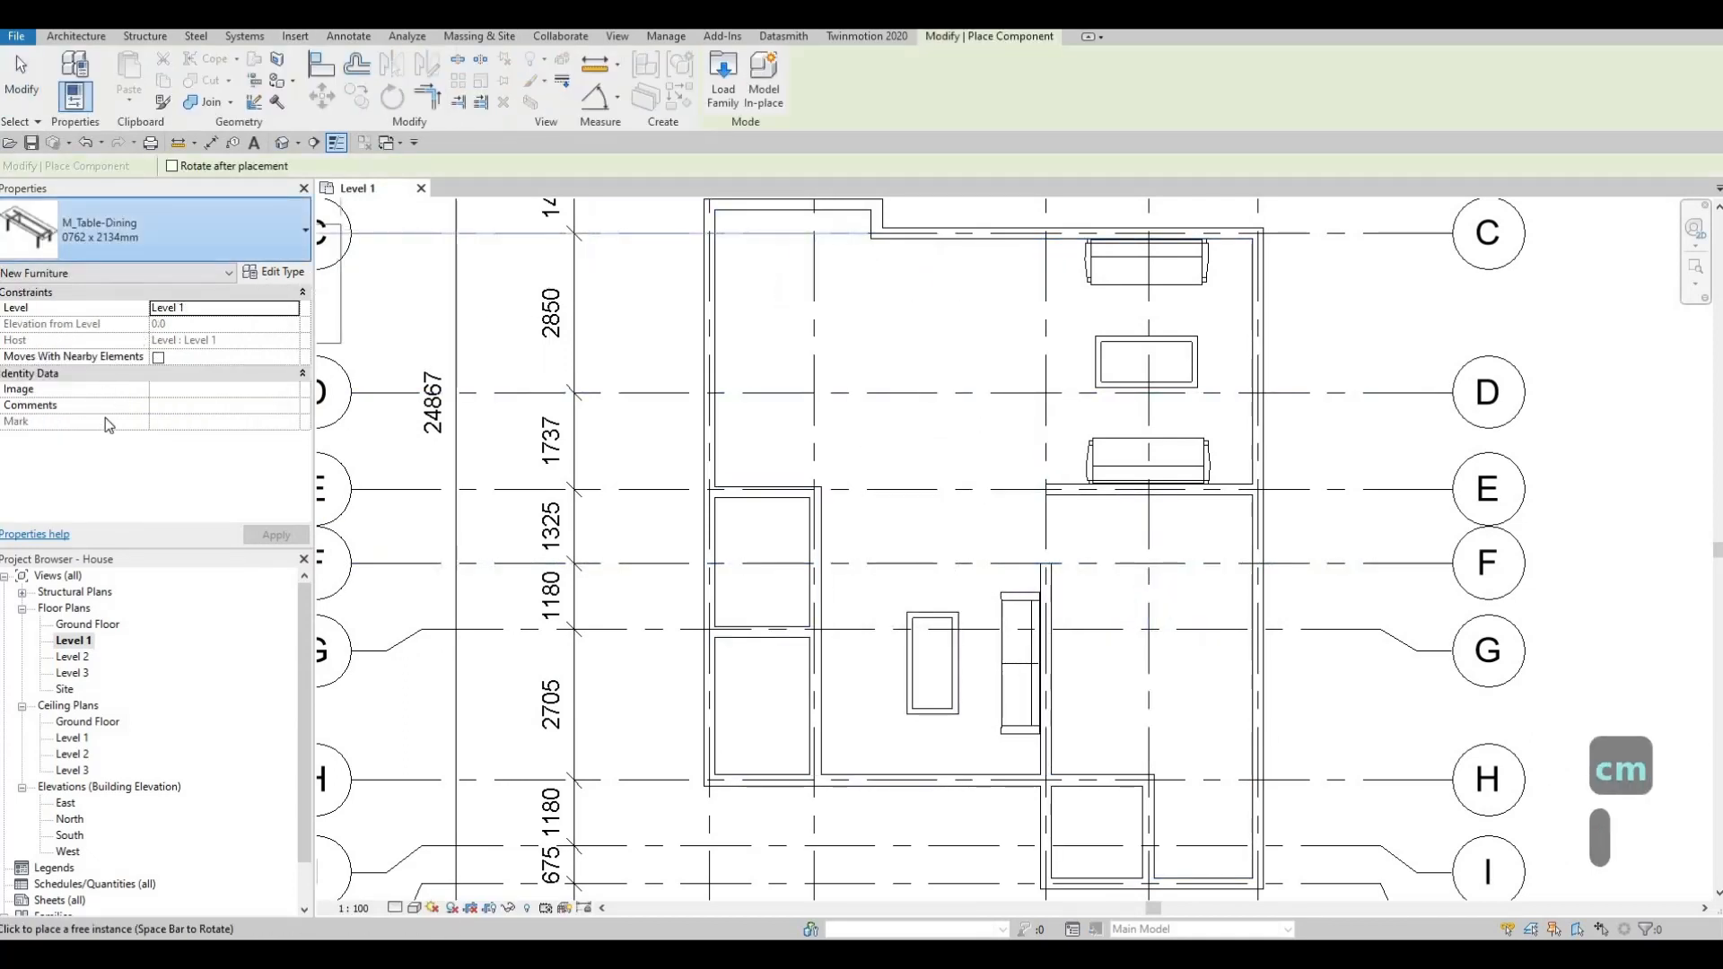
left_click(152, 231)
left_click(108, 546)
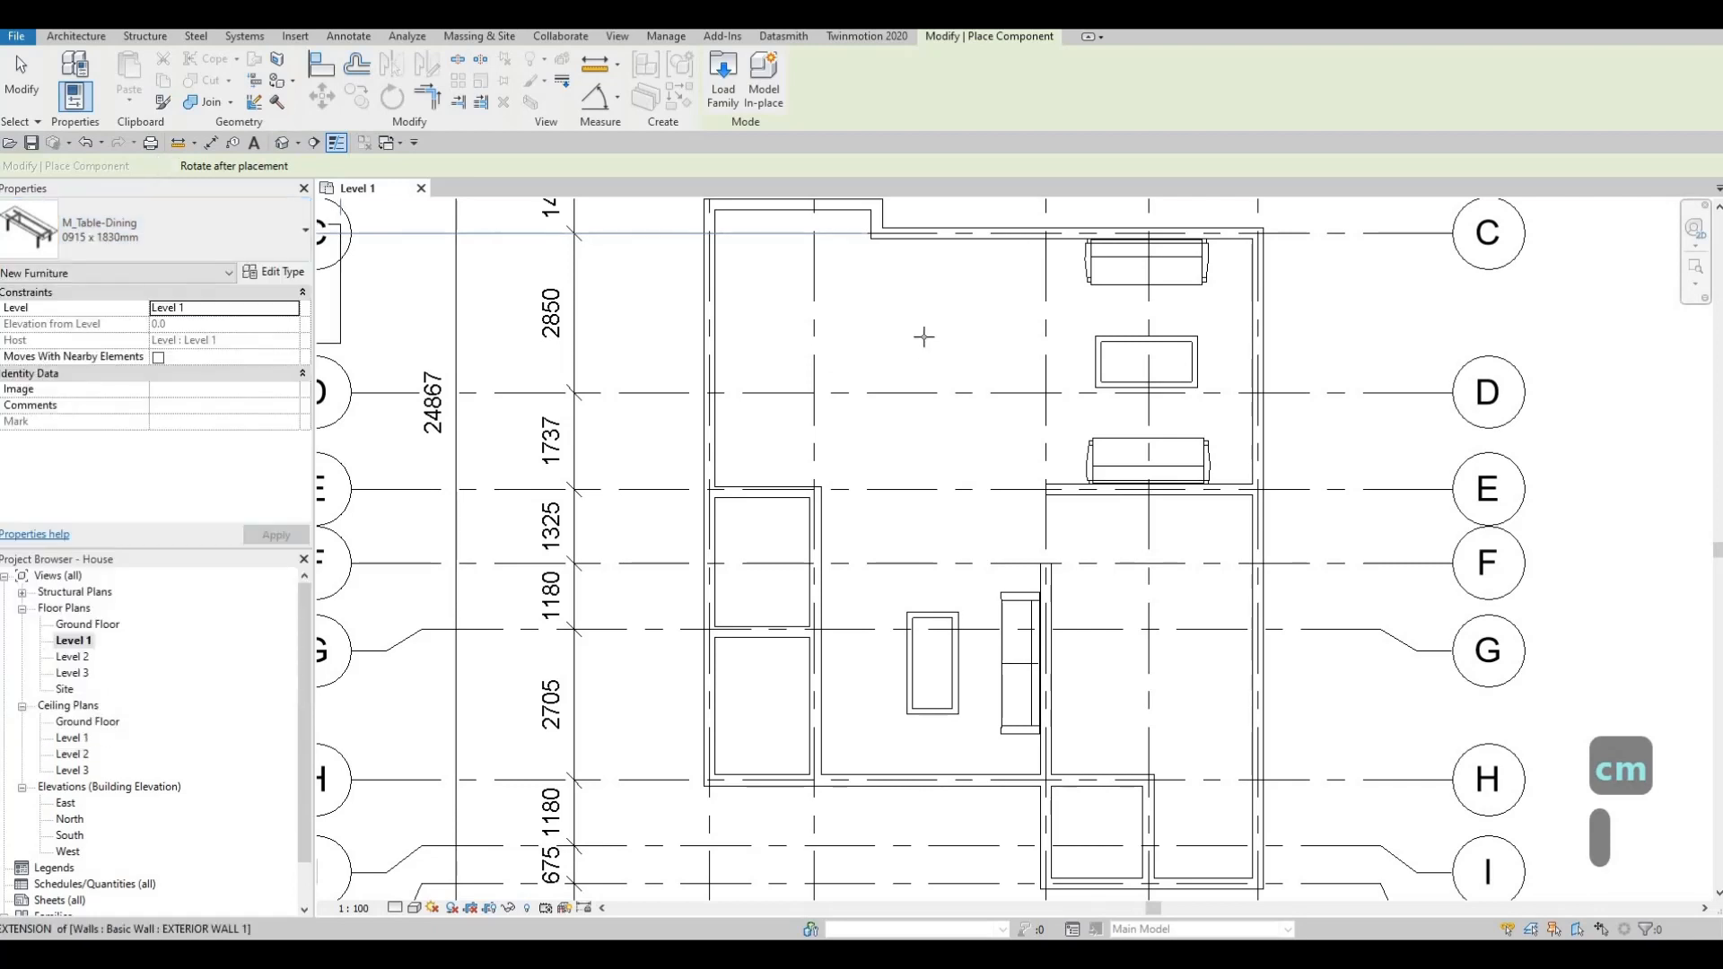
key("space")
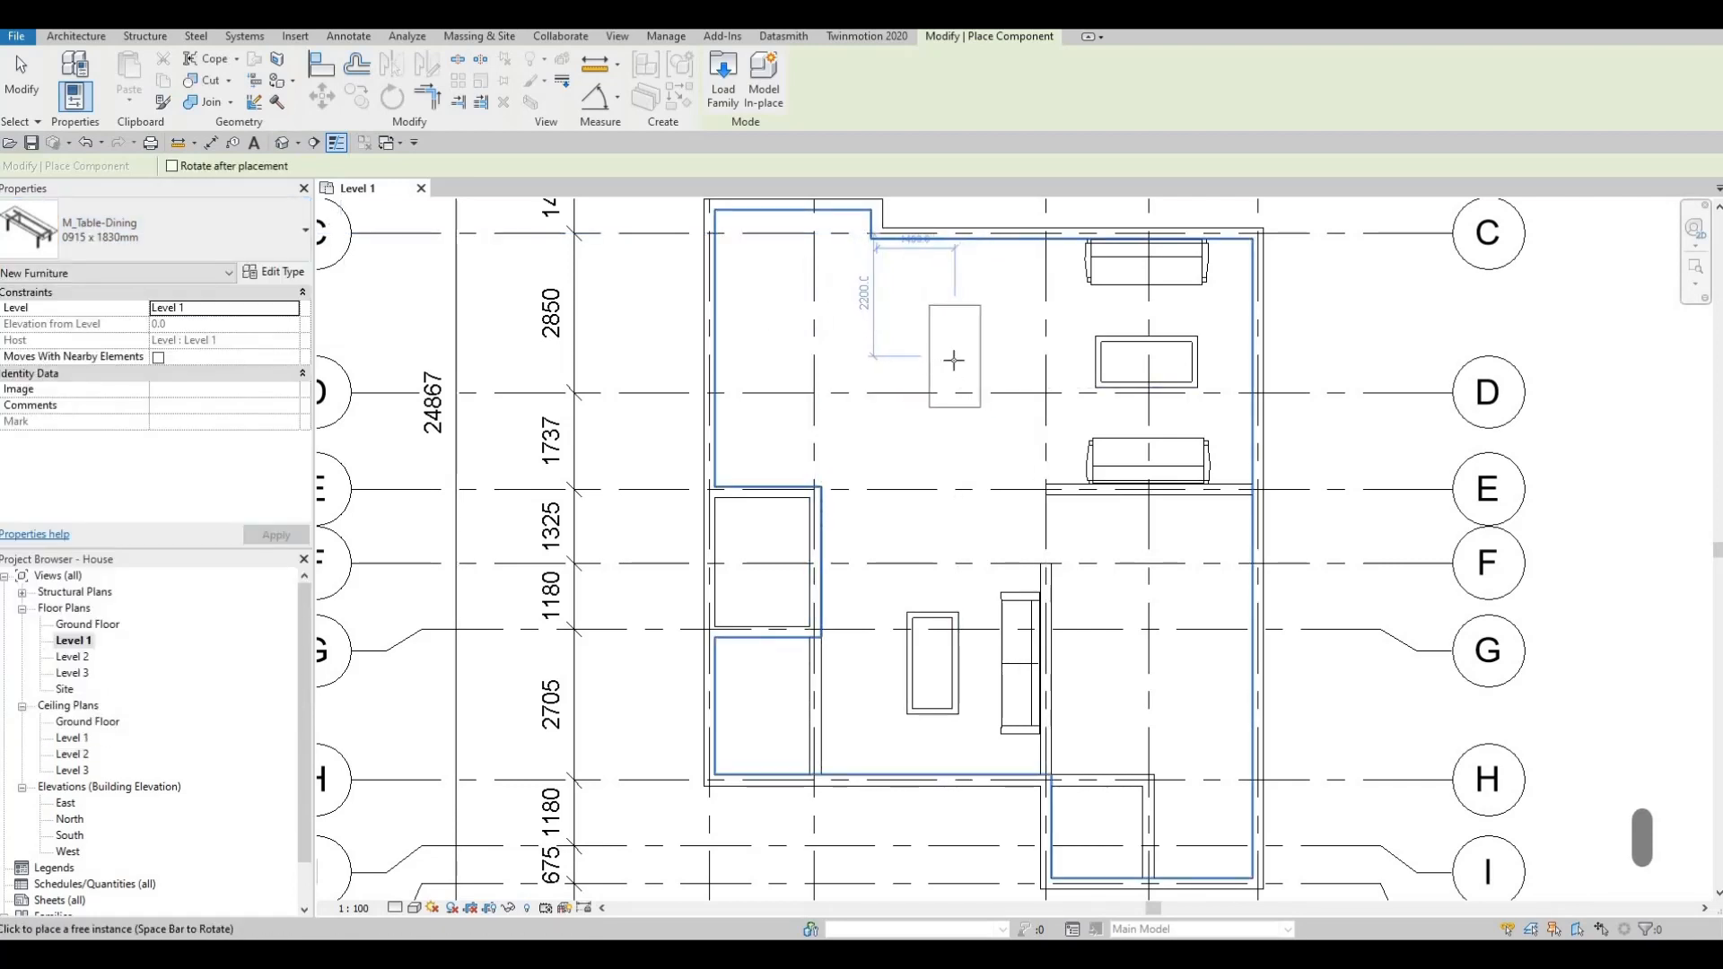
left_click(955, 337)
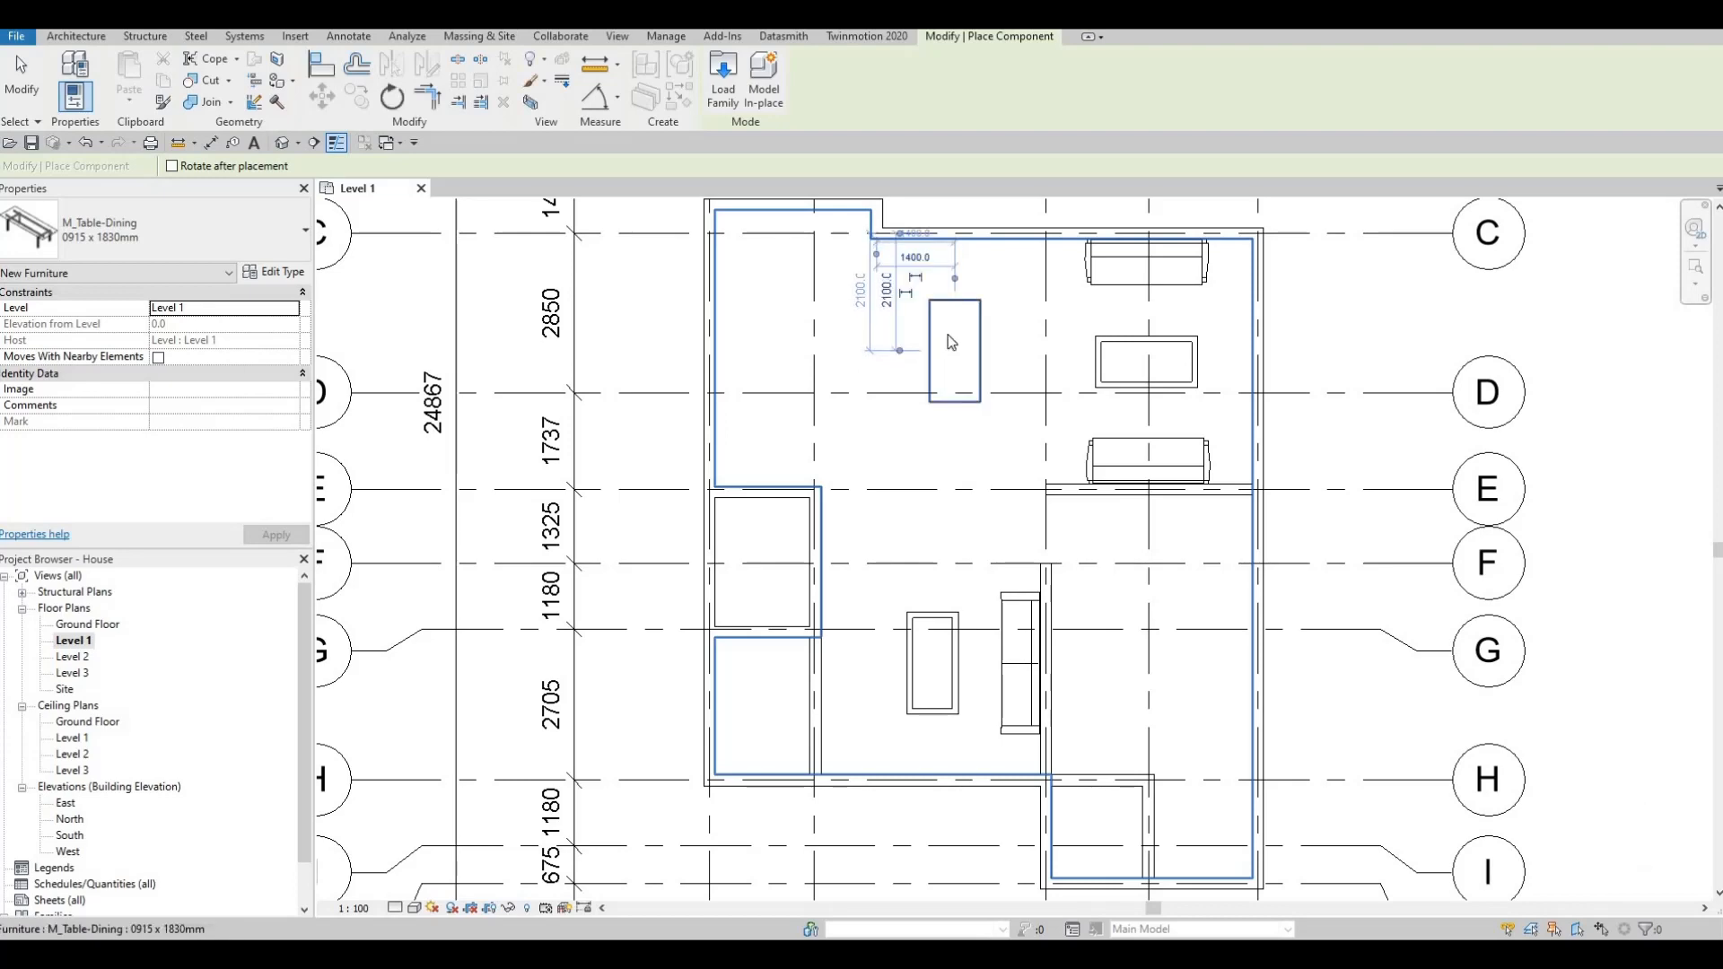
key("Escape")
key("Escape")
key("Escape")
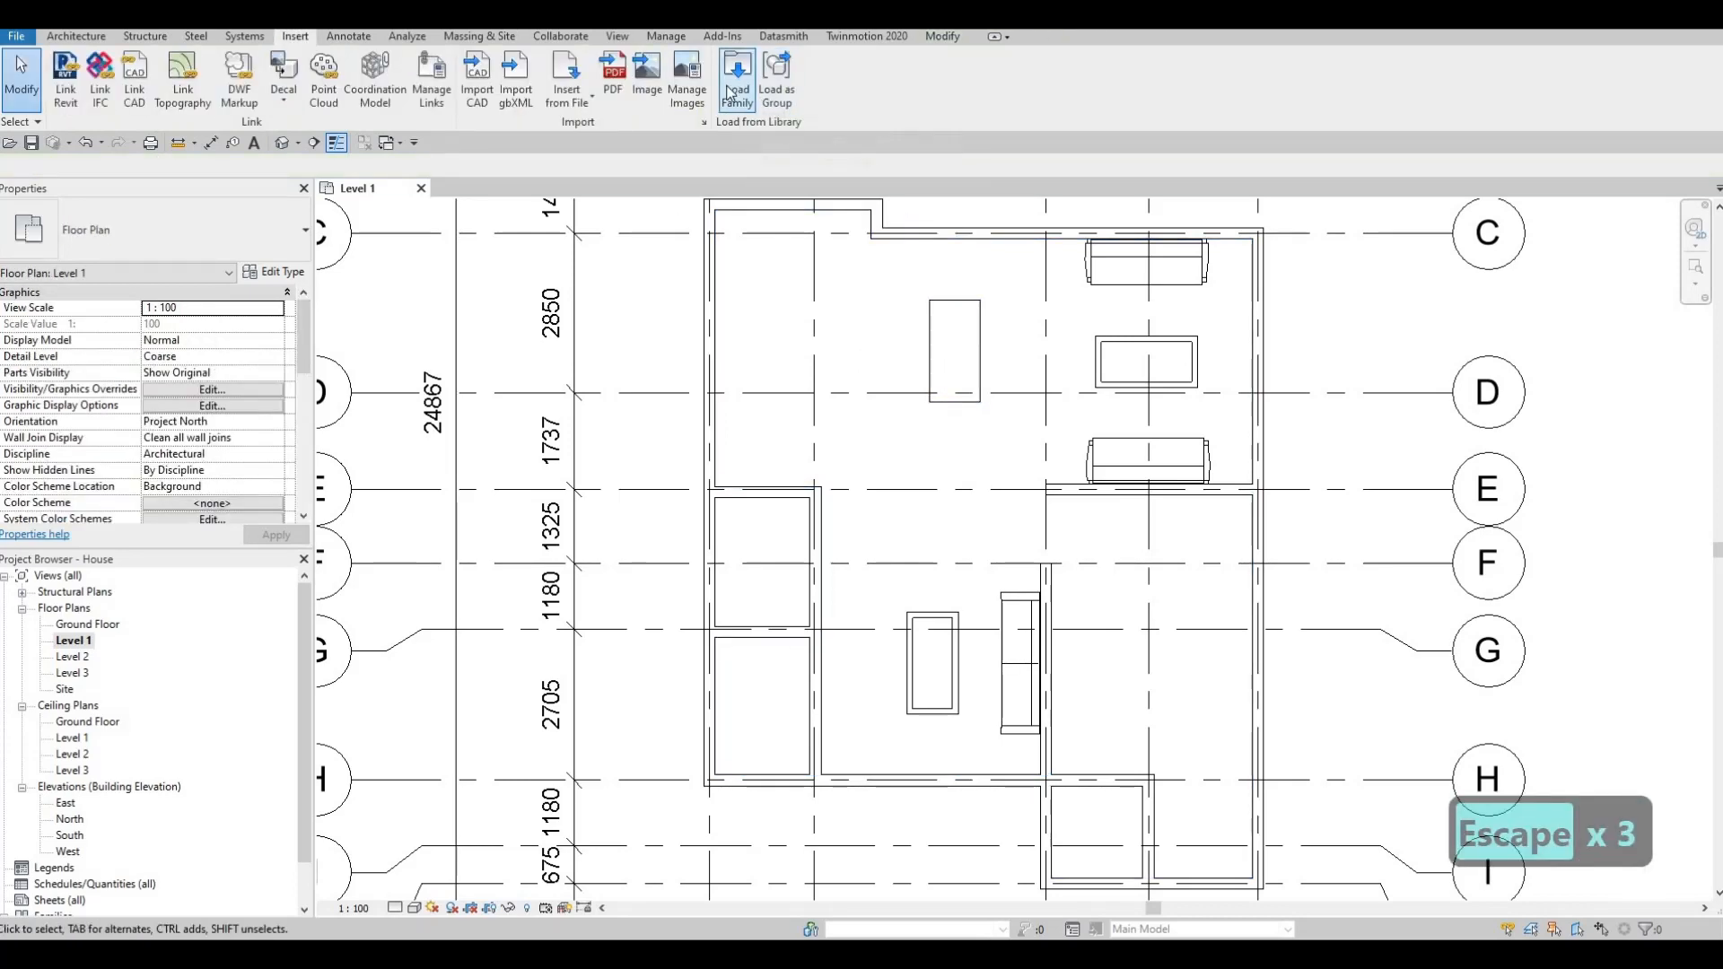
Load the M_Chair-Breuer family from the library's Seating folder
left_click(734, 90)
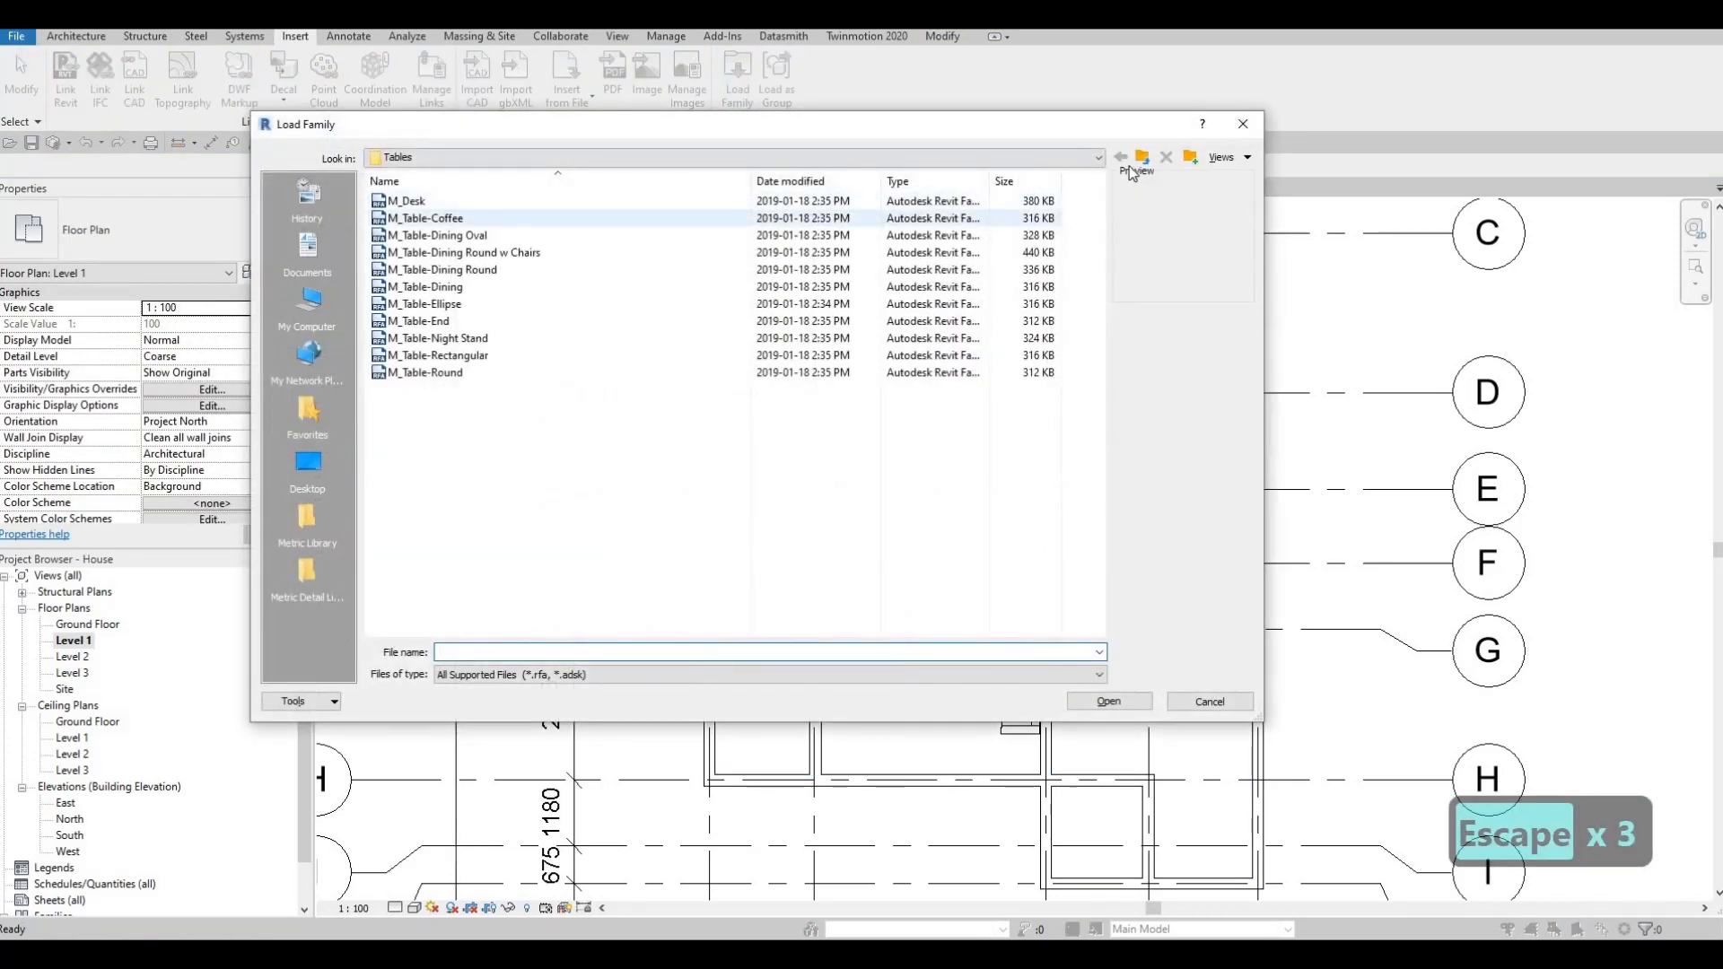
key("BackSpace")
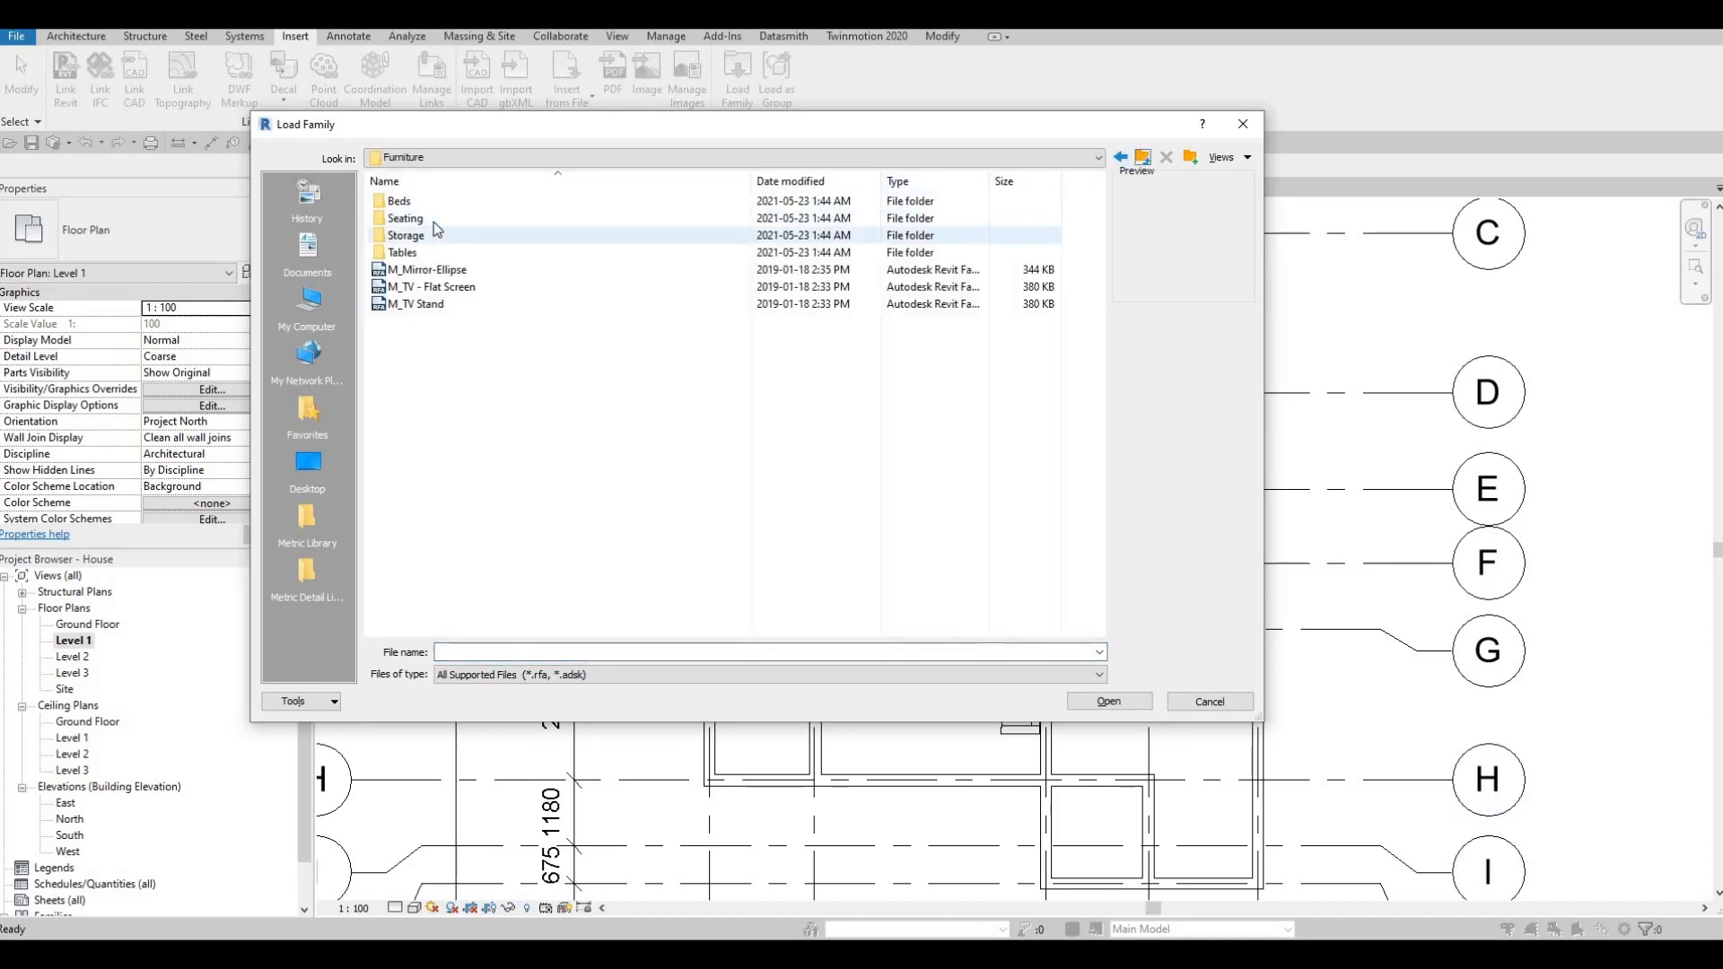
double_click(417, 220)
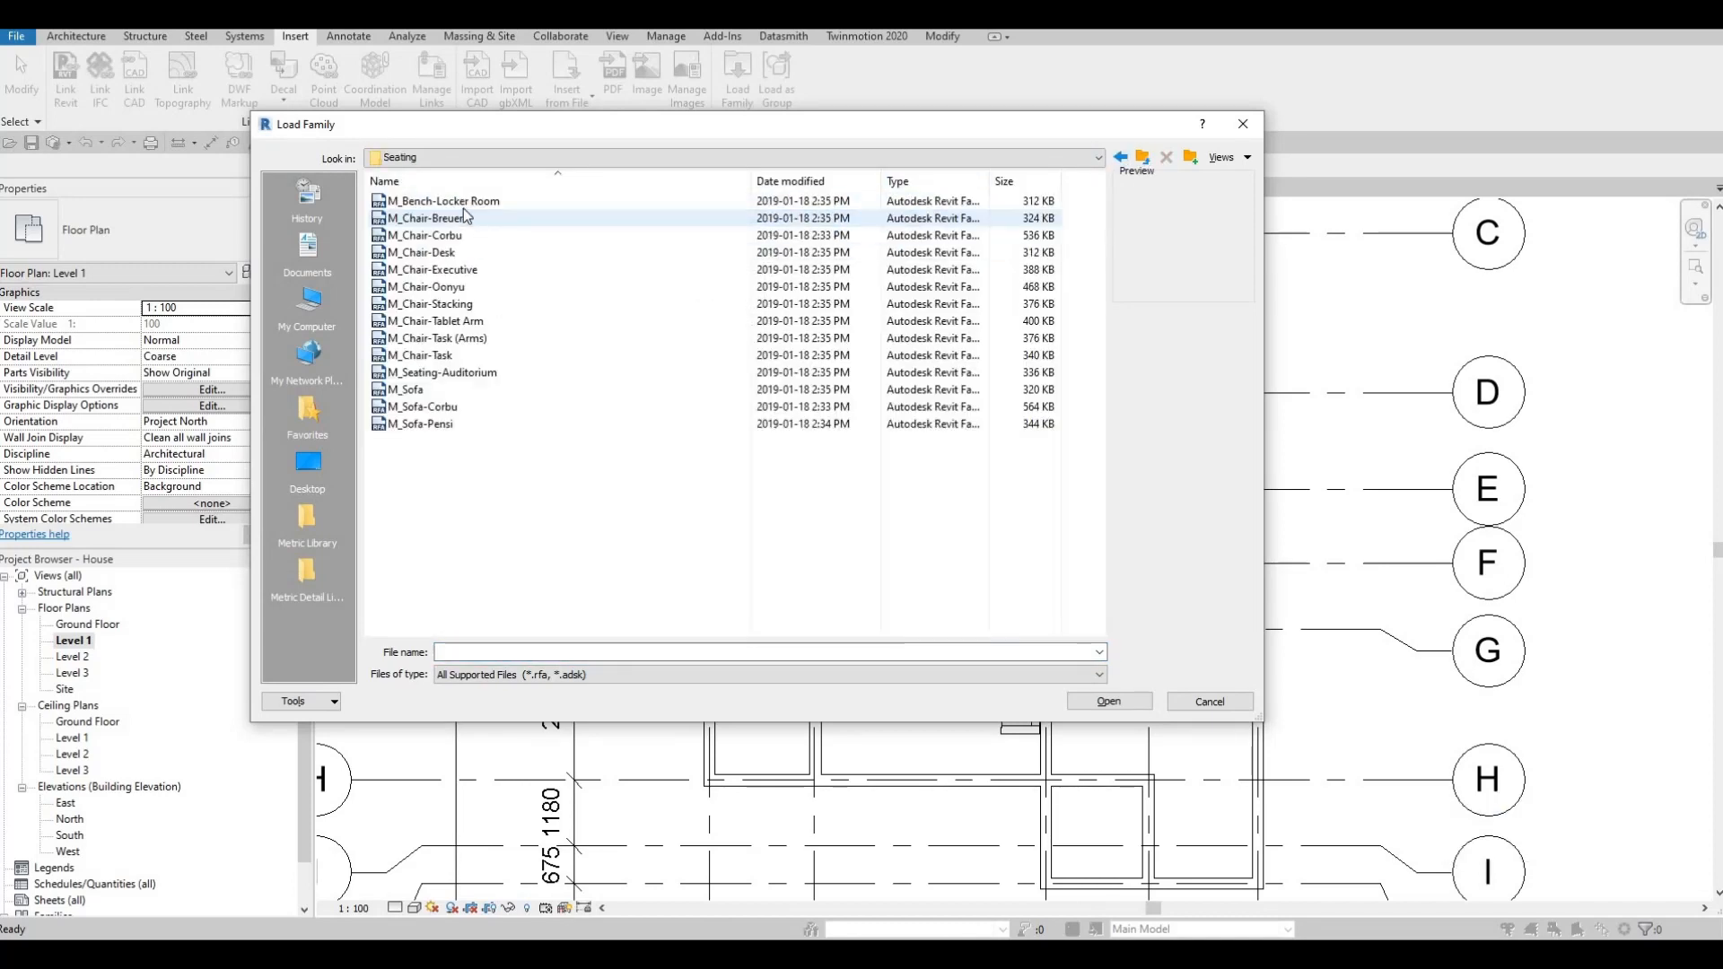
key("Down")
key("Down")
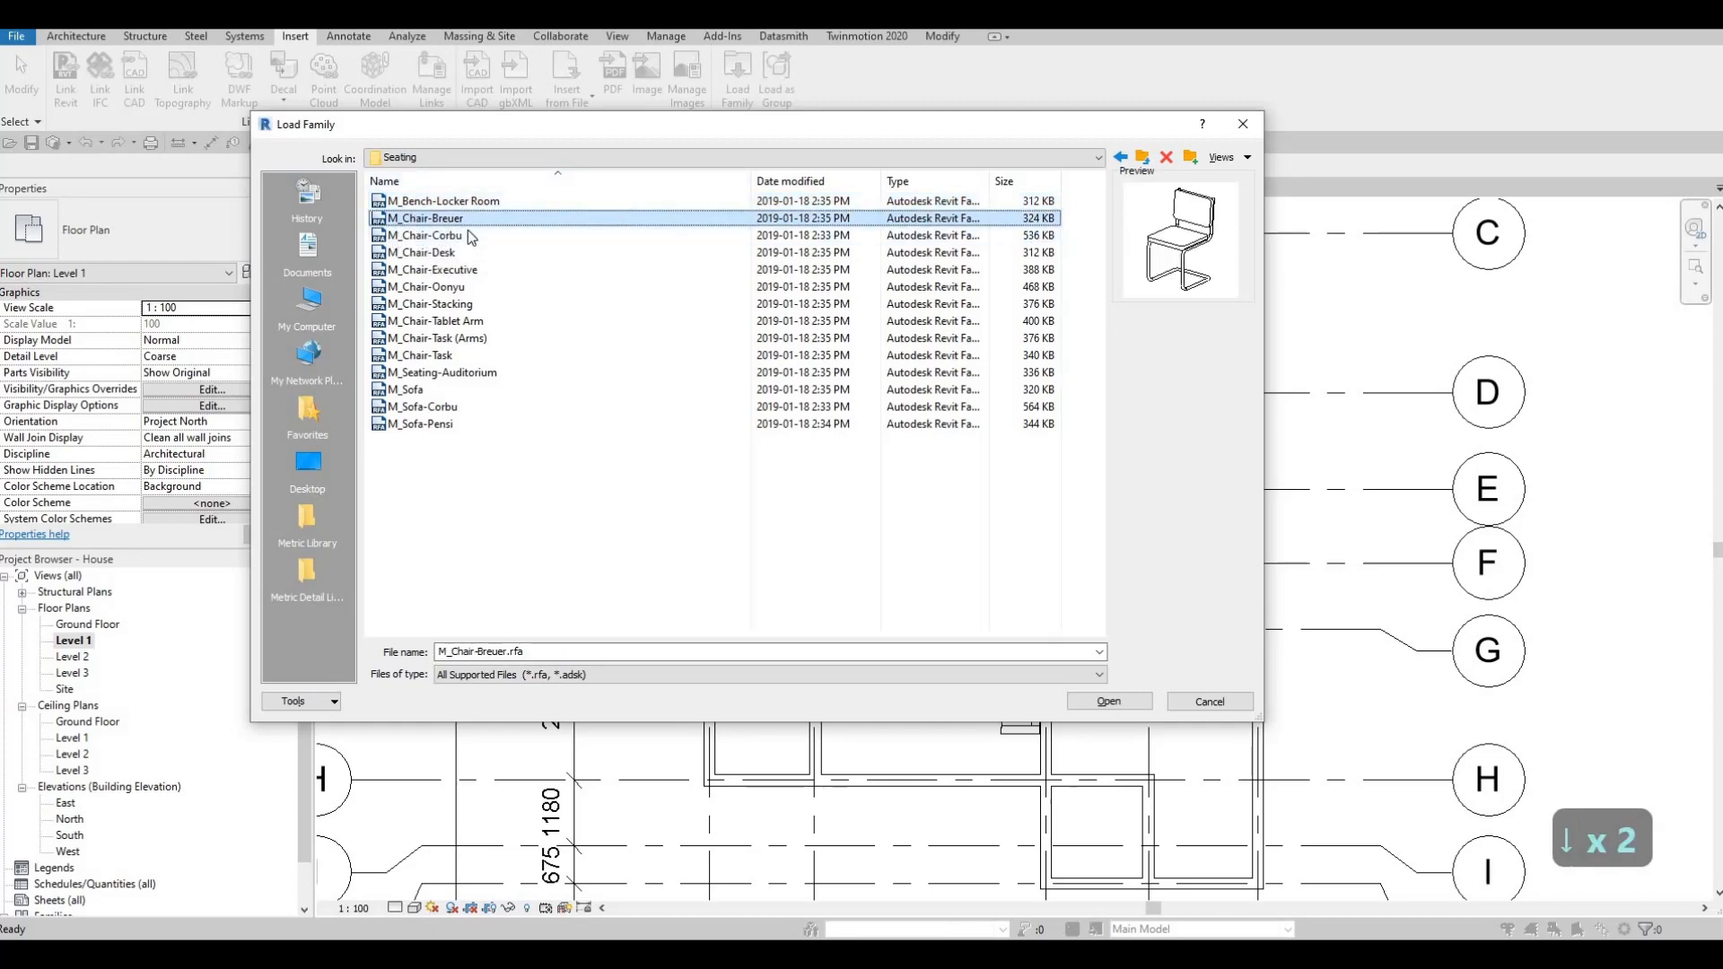
left_click(1106, 702)
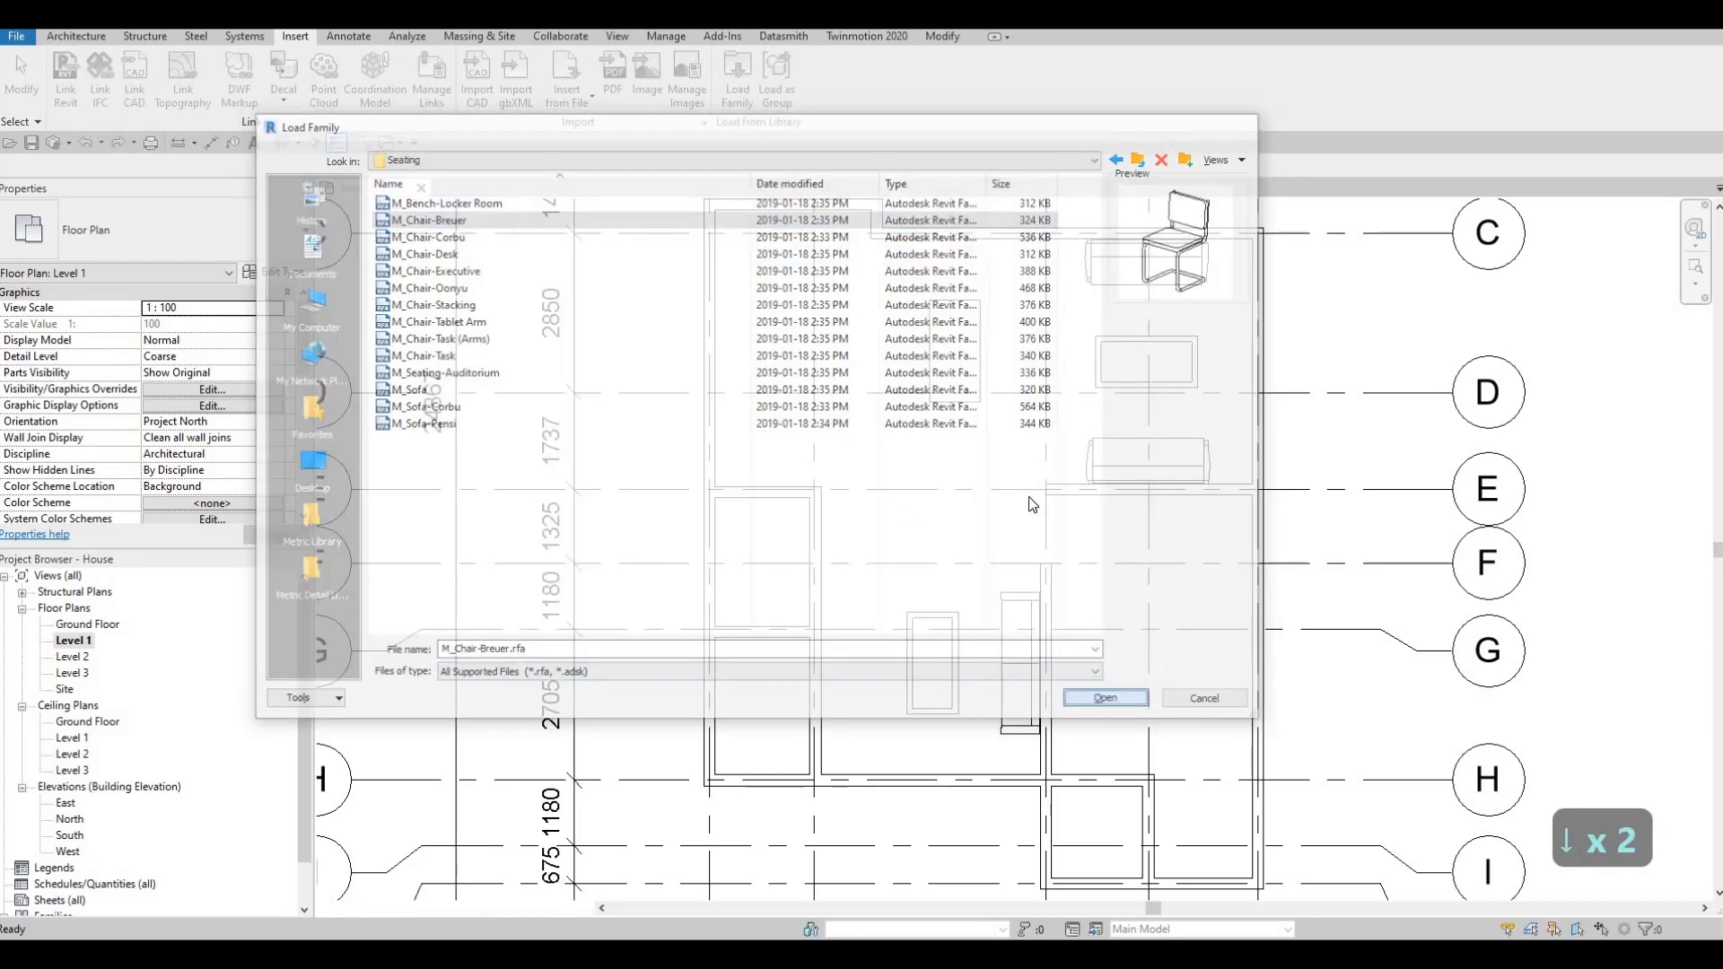
Place three M_Chair-Breuer chairs at the dining table: one at the north end and two facing west along the east side, about 700 apart
key("m")
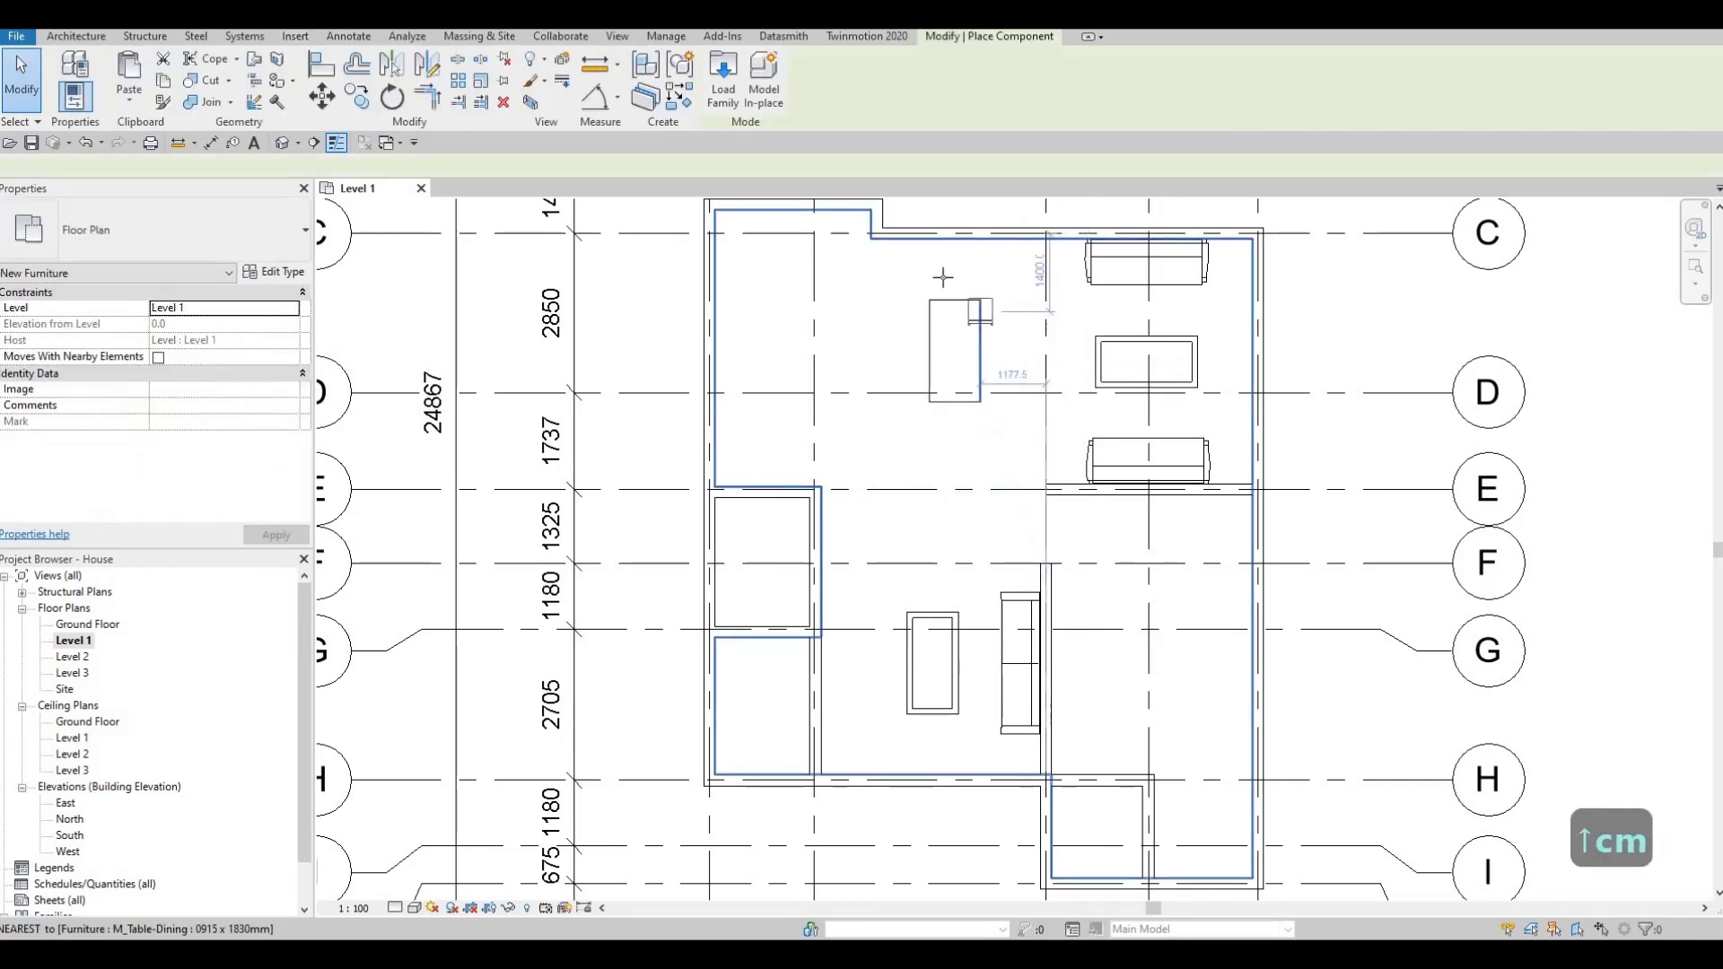
scroll(952, 289, "up", 4)
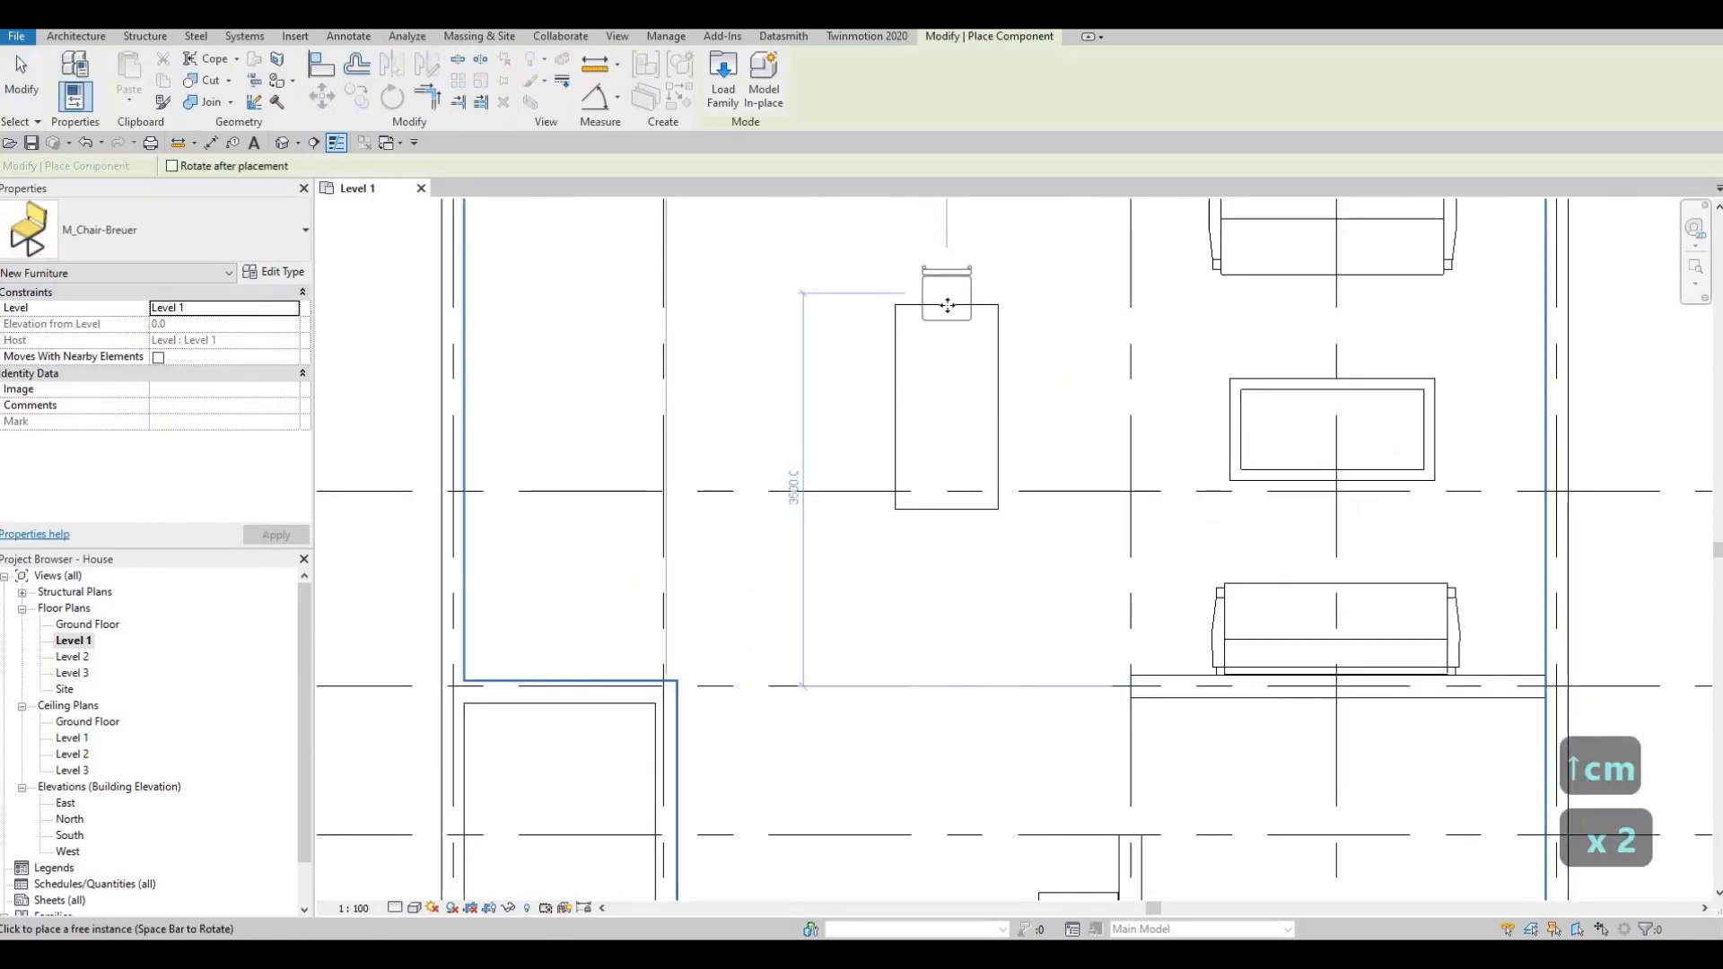
key("space")
key("space")
key("space")
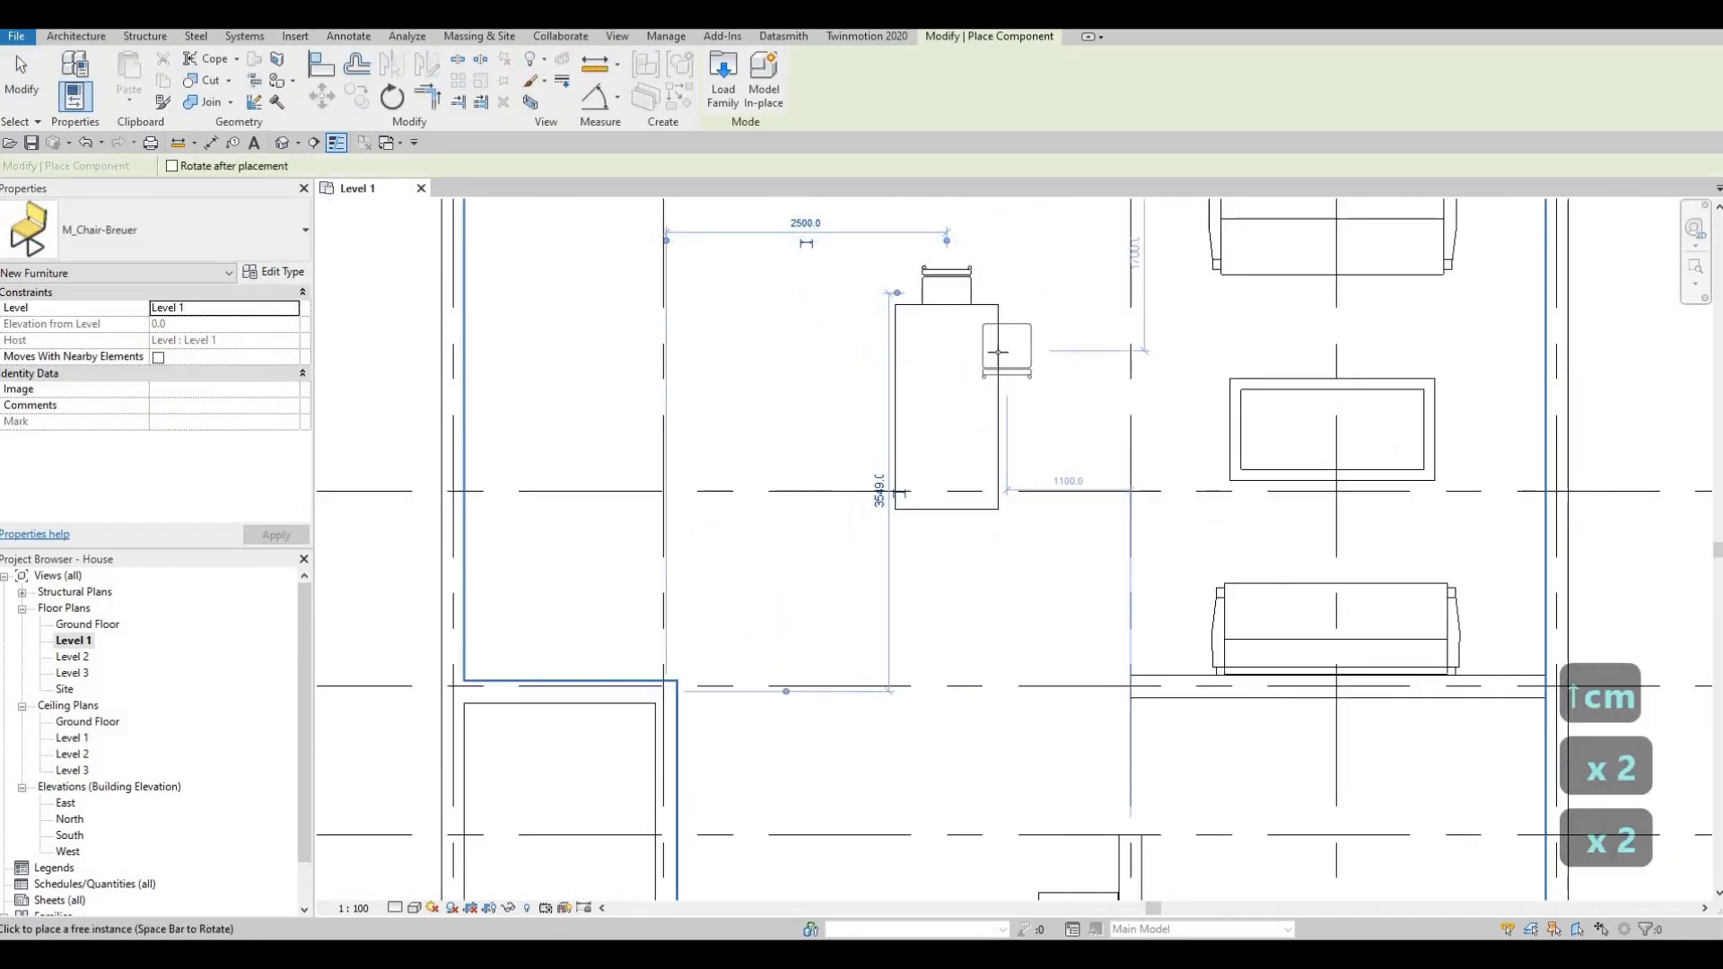
left_click(999, 367)
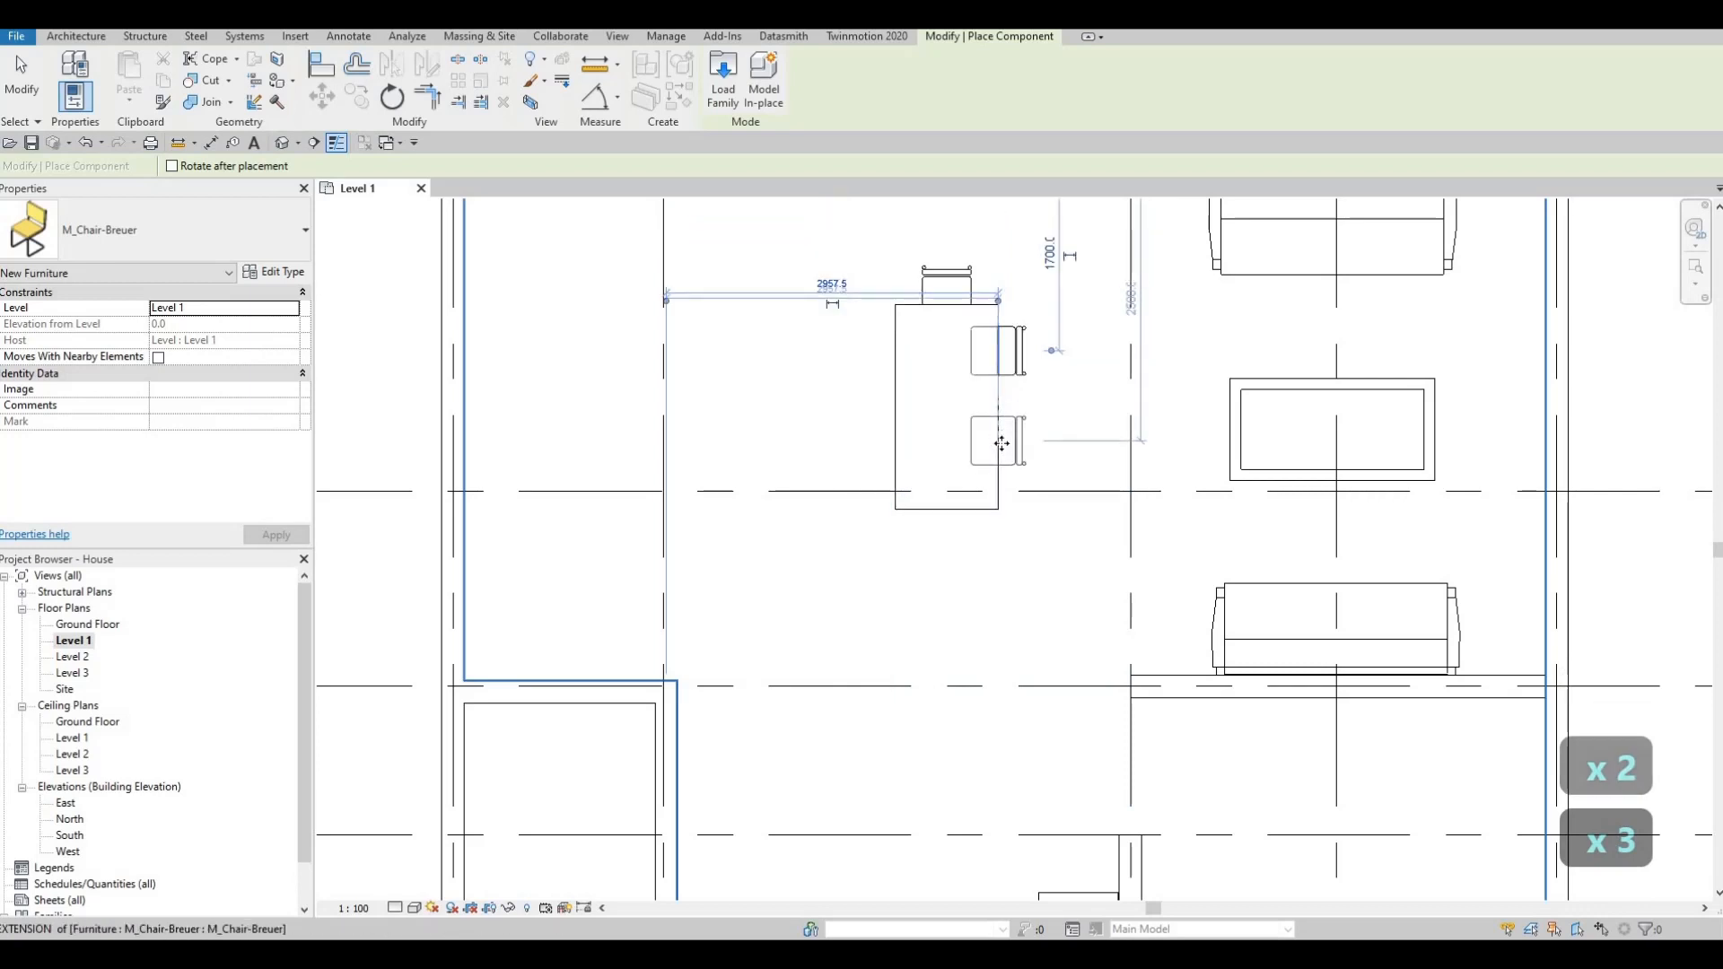
left_click(1001, 465)
key("Escape")
key("Escape")
key("Escape")
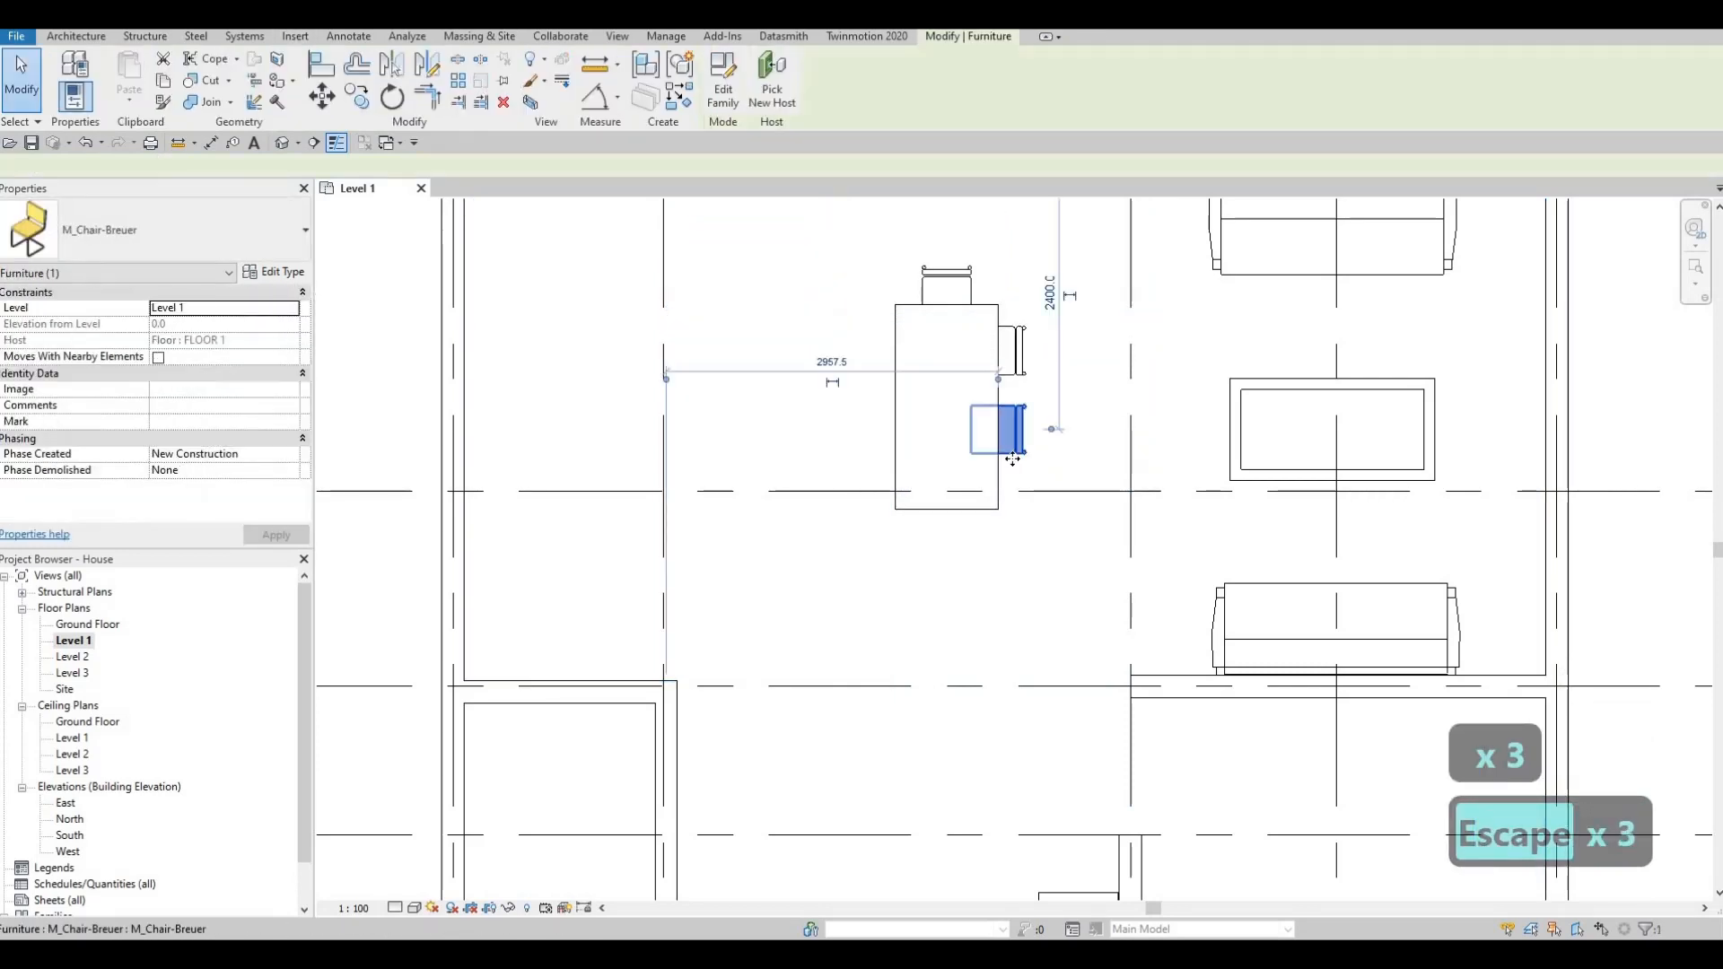
Nudge the two east-side dining chairs south, the southern one by about 80 mm and the northern one by about 60 mm
key("Down")
key("Down")
key("Down")
key("Down")
key("Escape")
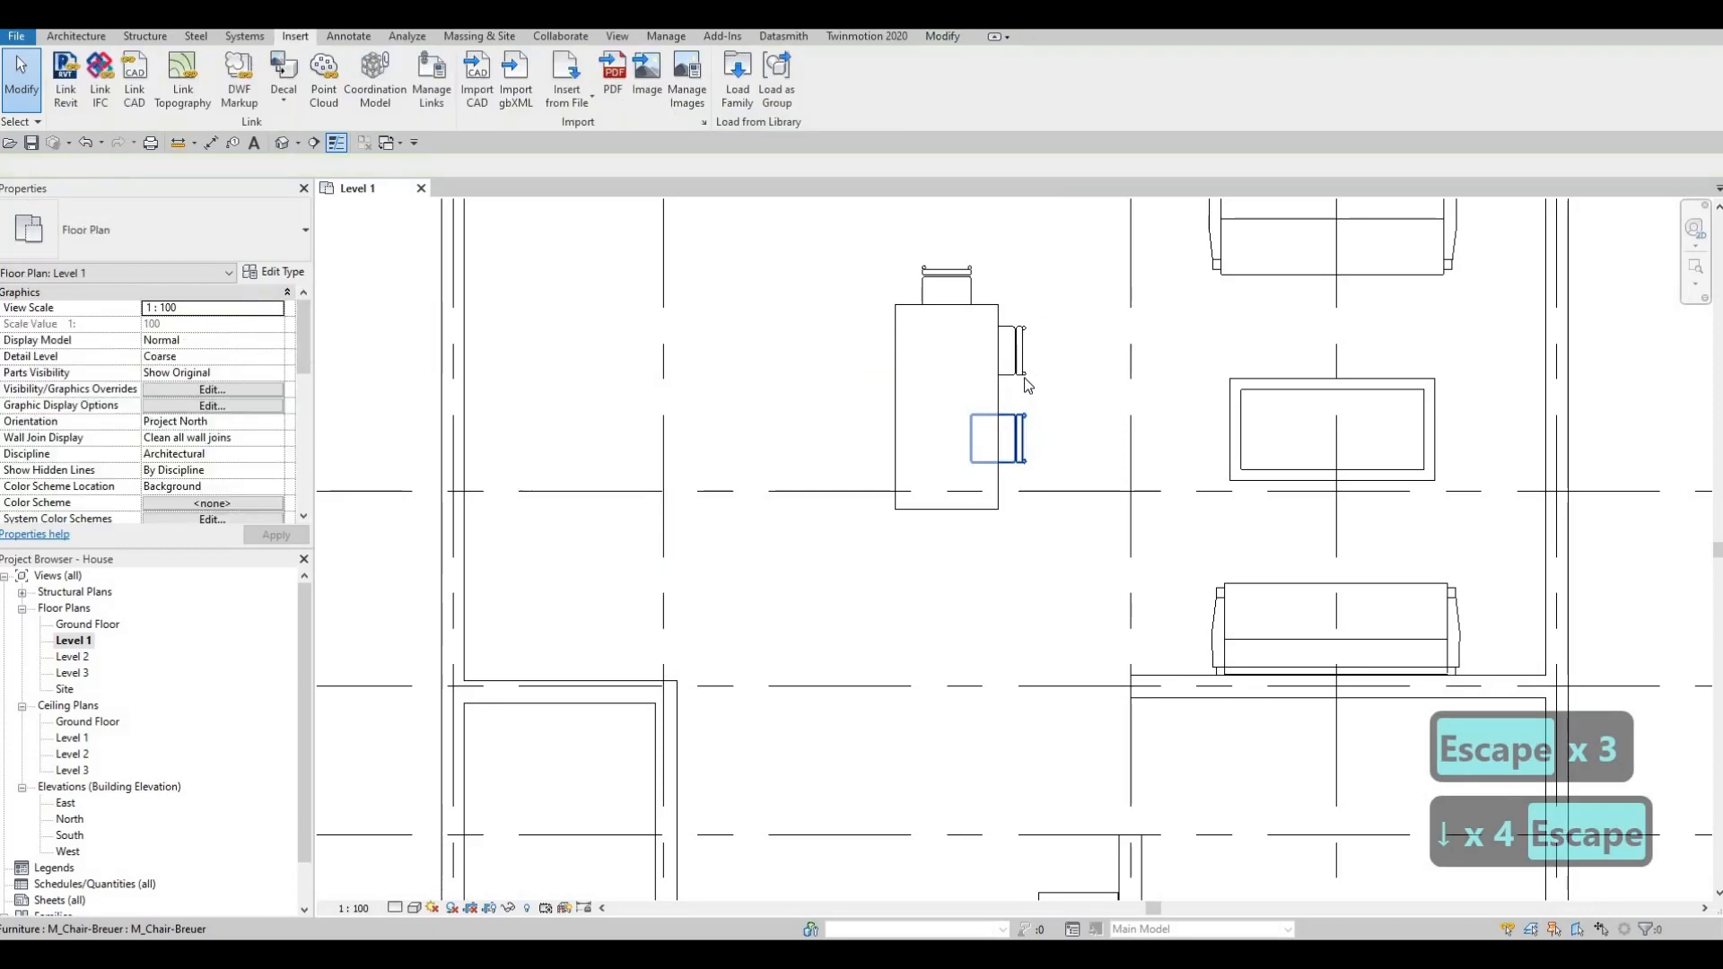
left_click(1027, 386)
key("Down")
key("Down")
key("Down")
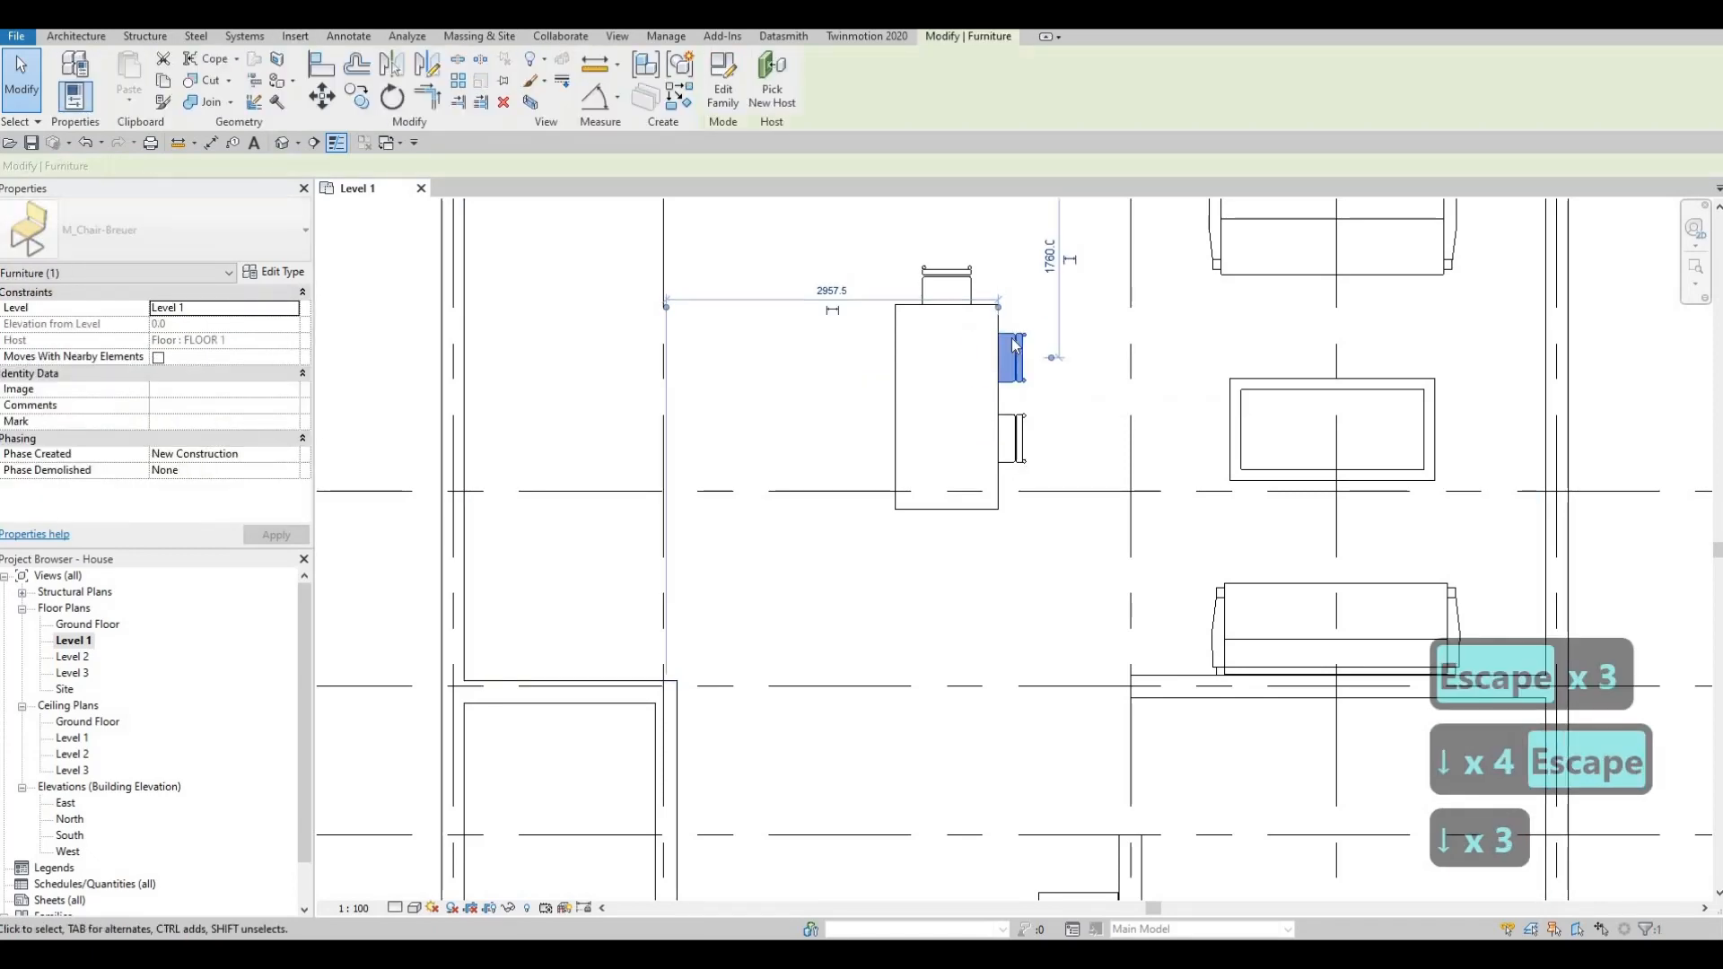
key("Escape")
key("Escape")
Mirror a copy of the north-end chair to the table's south end, about an east-west axis through the table's midpoint
left_click(959, 289)
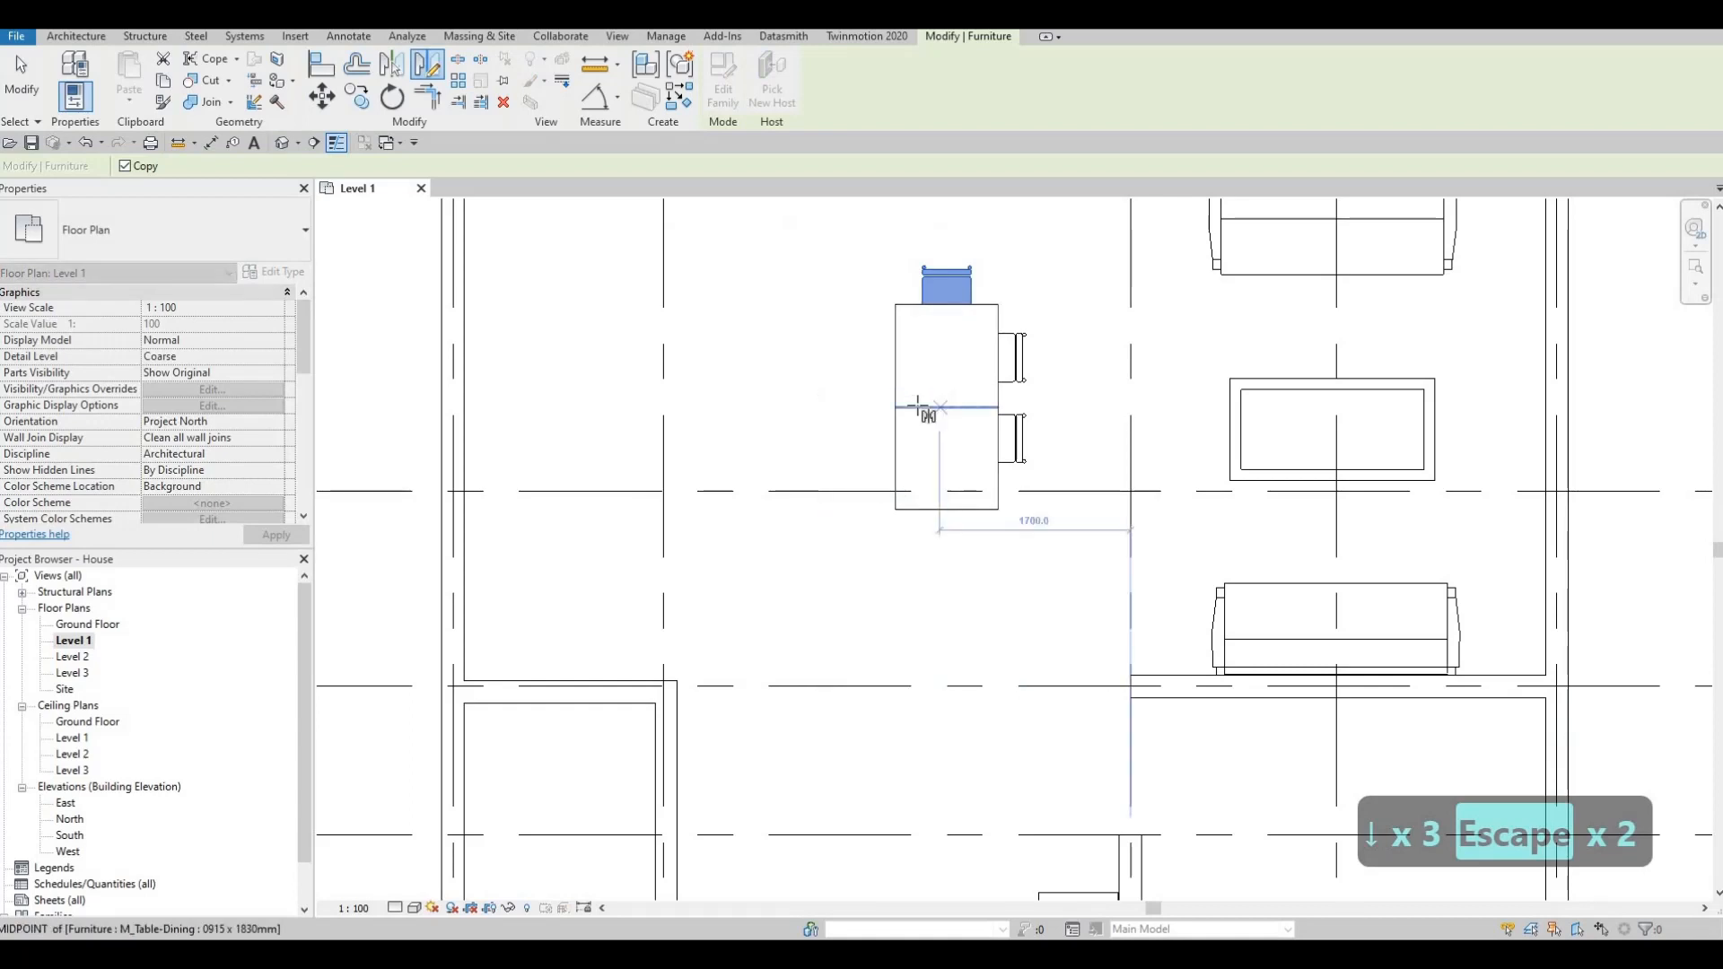
left_click(952, 408)
key("Escape")
key("Escape")
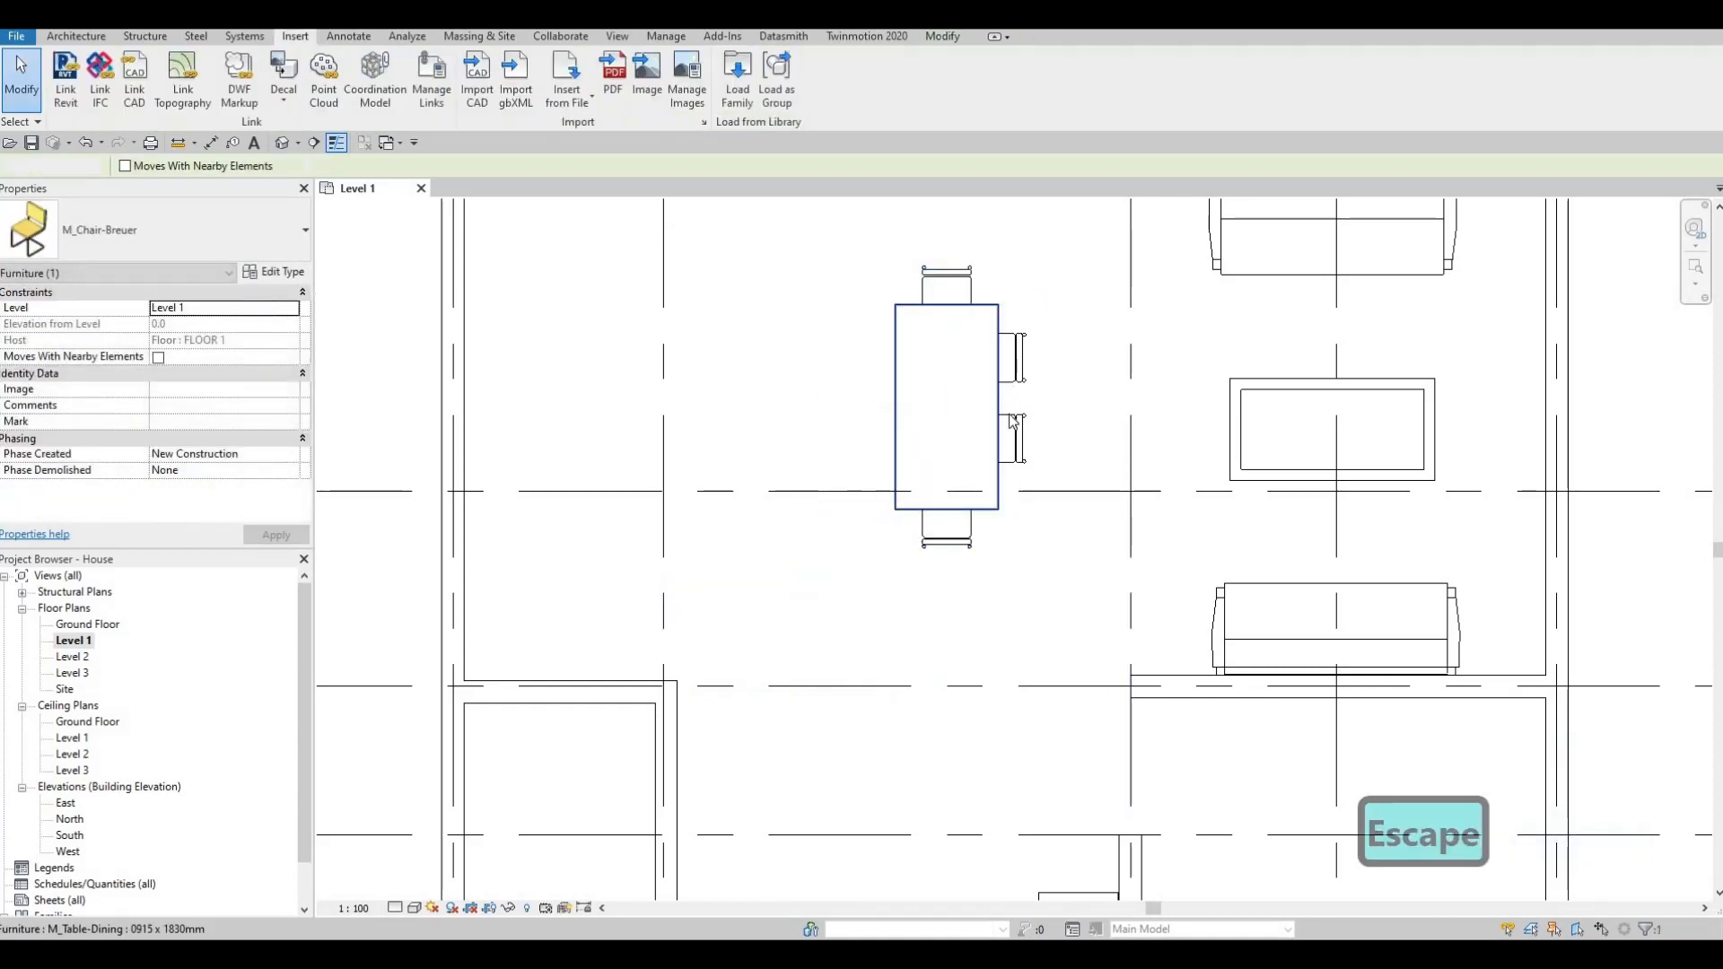
Mirror copies of the two east-side chairs to the west side about the dining table's lengthwise centreline
left_click(1019, 375)
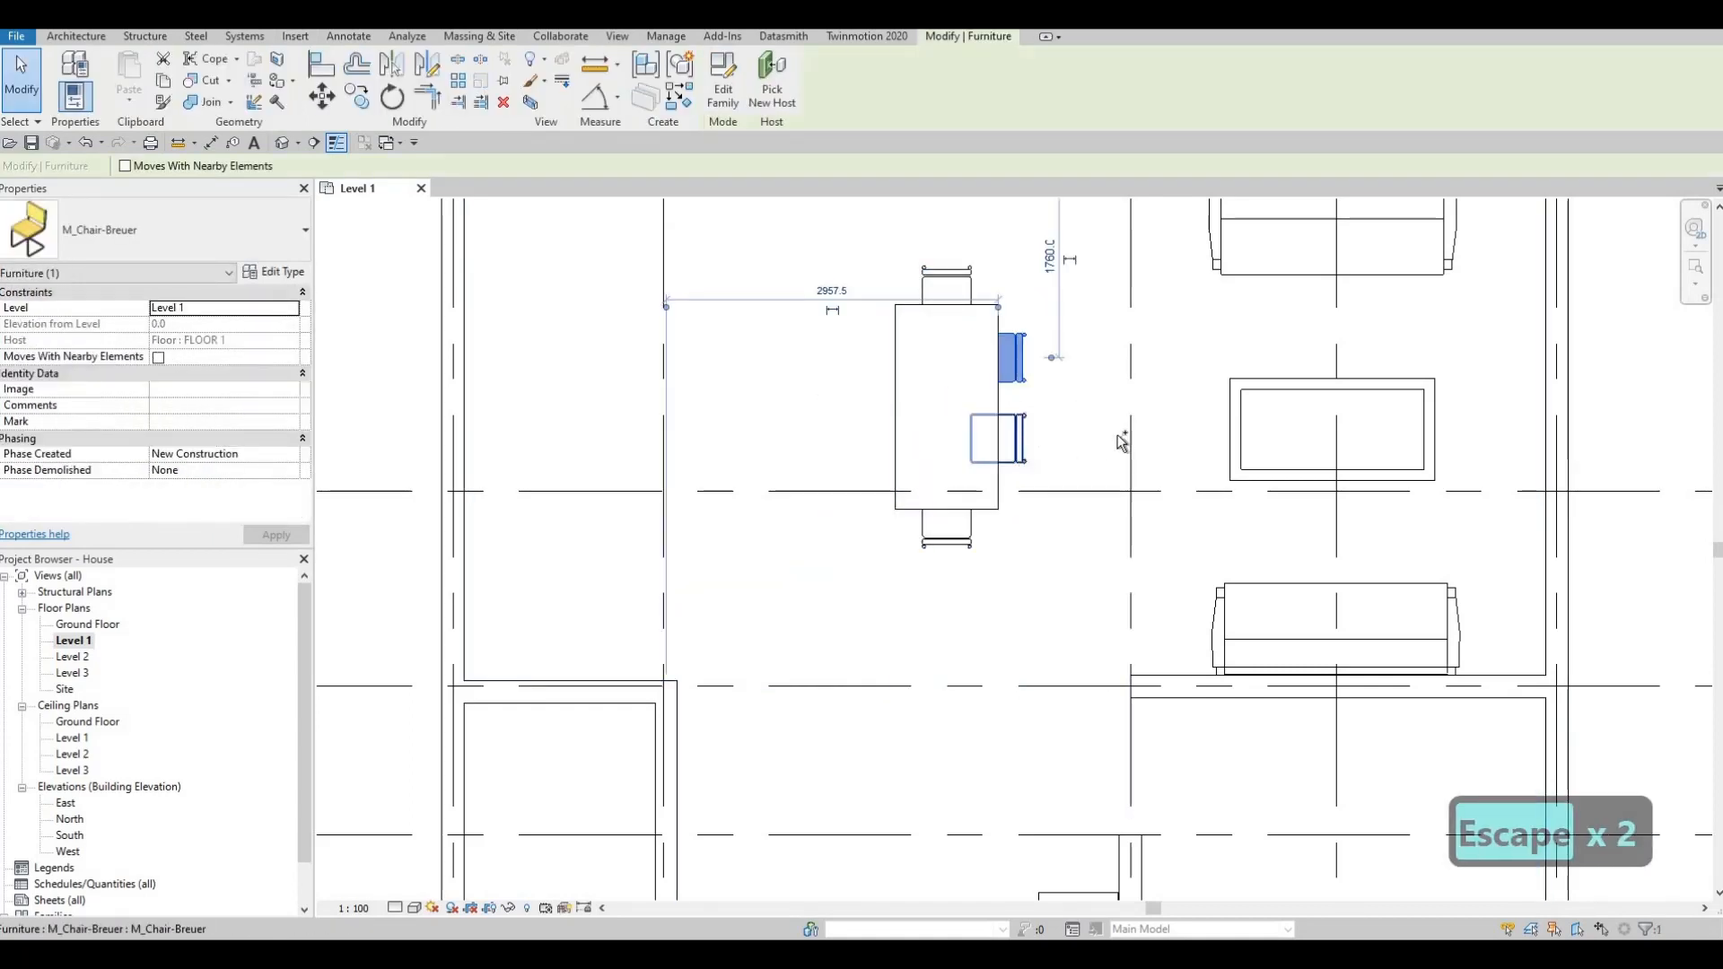
left_click(1021, 439, "ctrl")
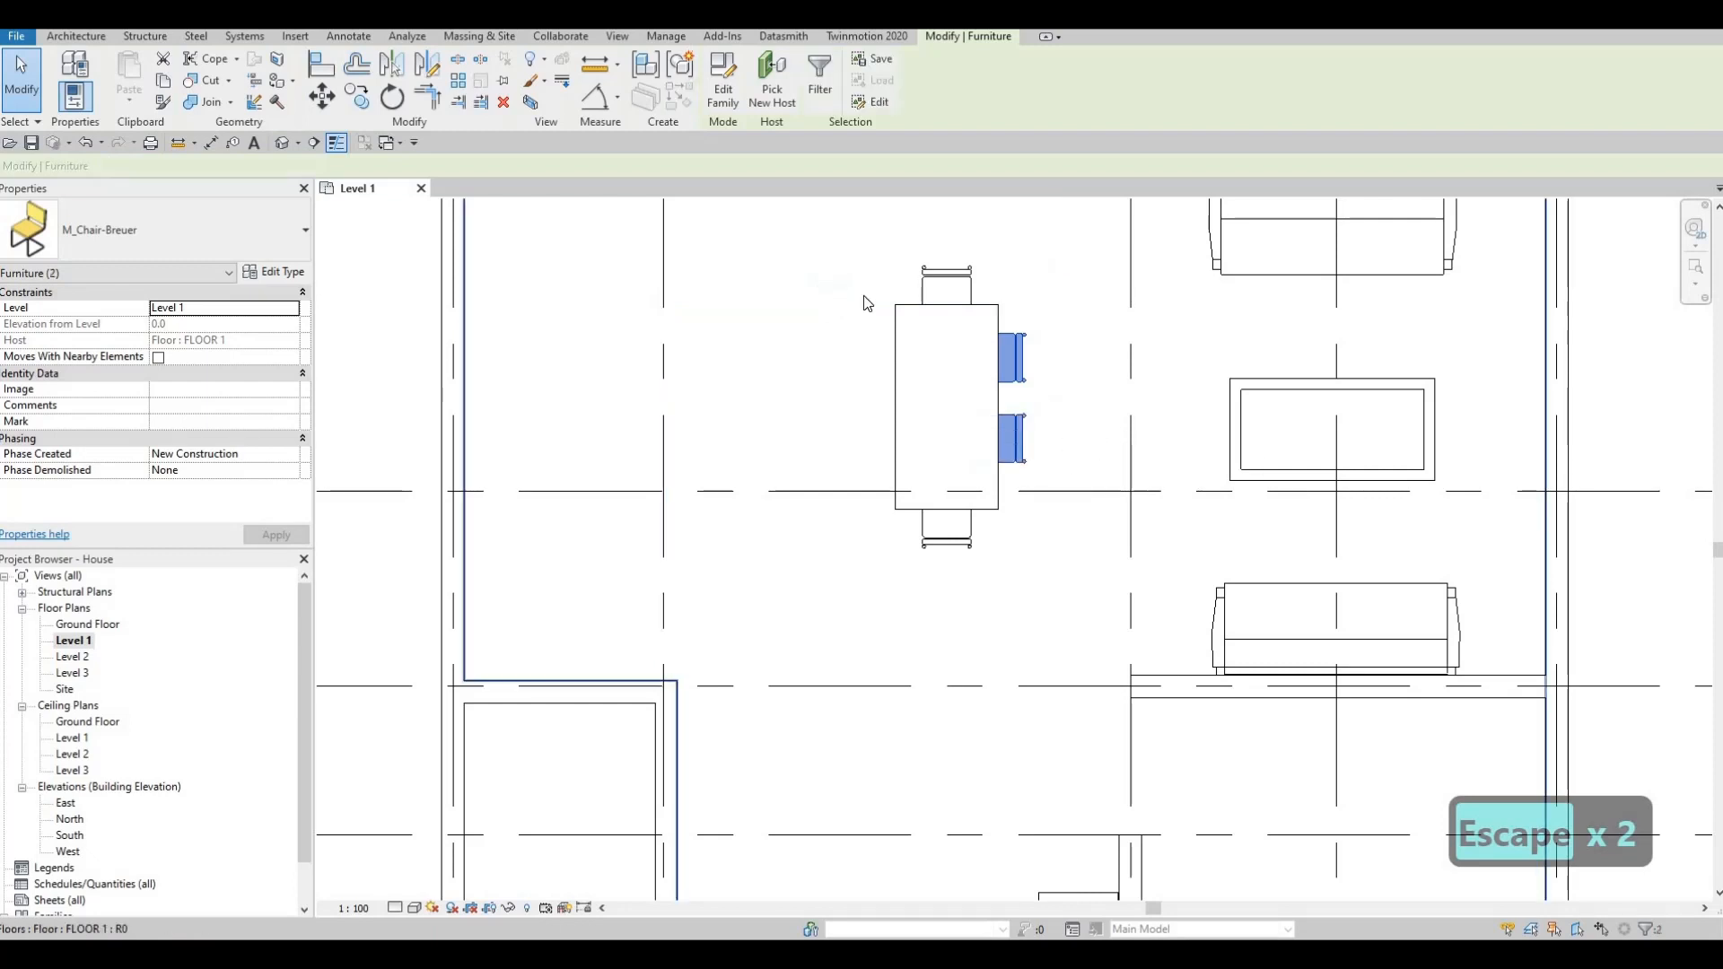
left_click(393, 65)
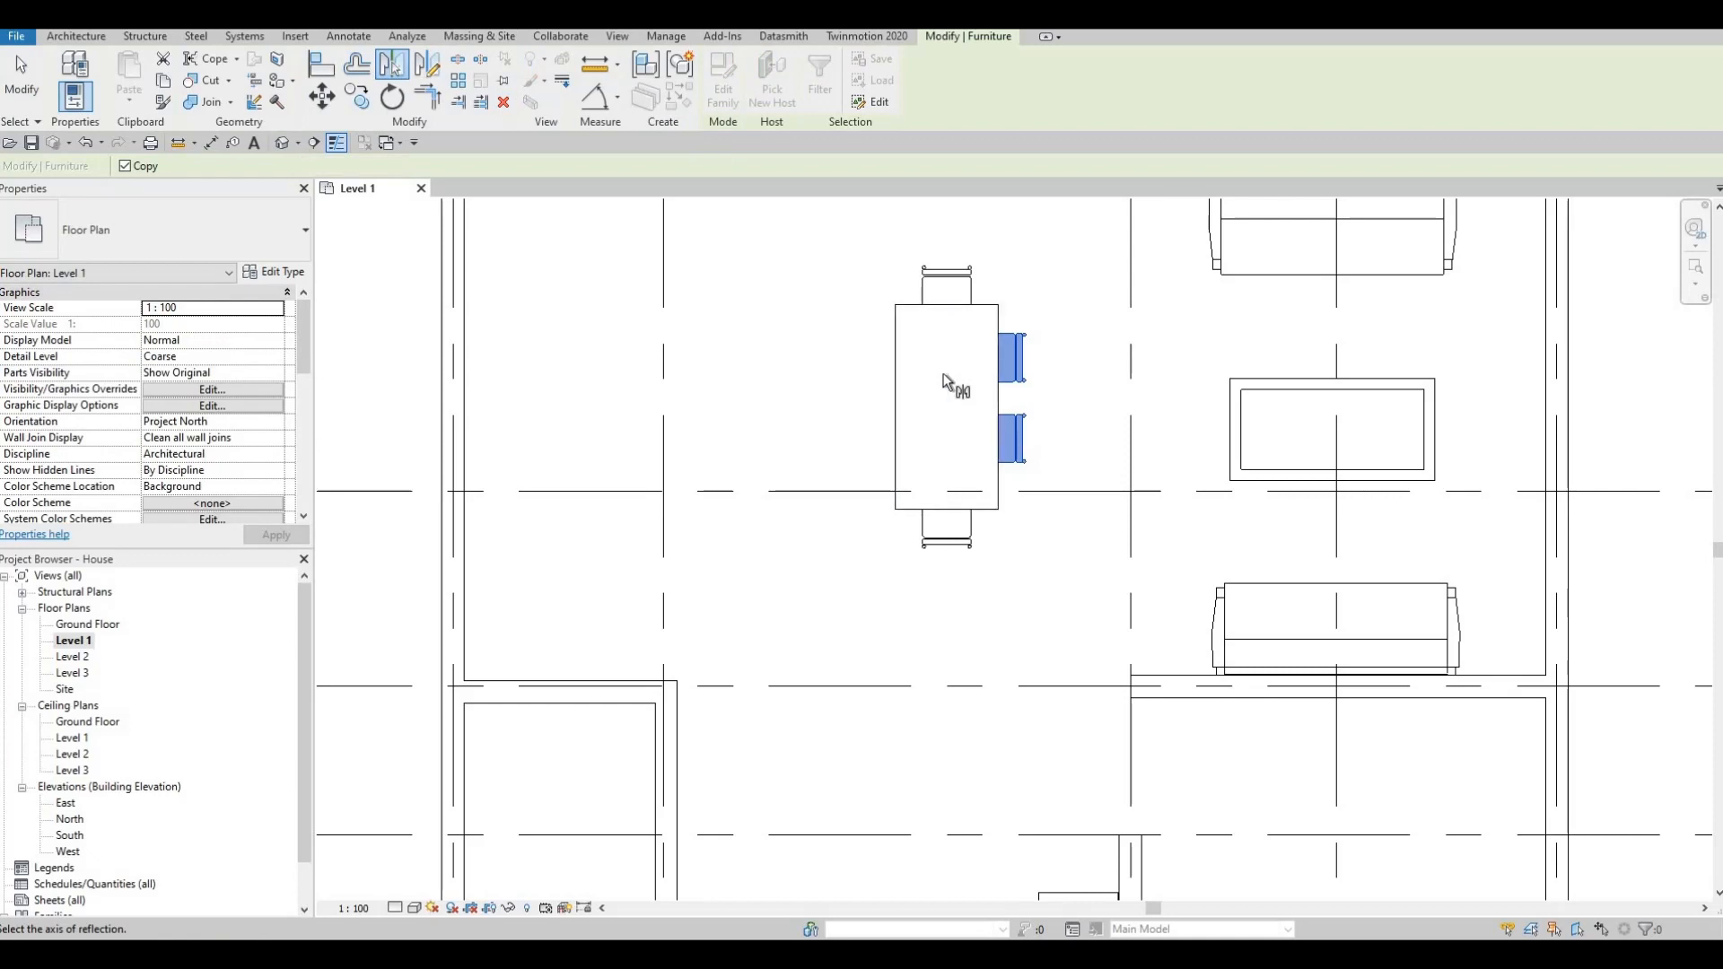
left_click(946, 377)
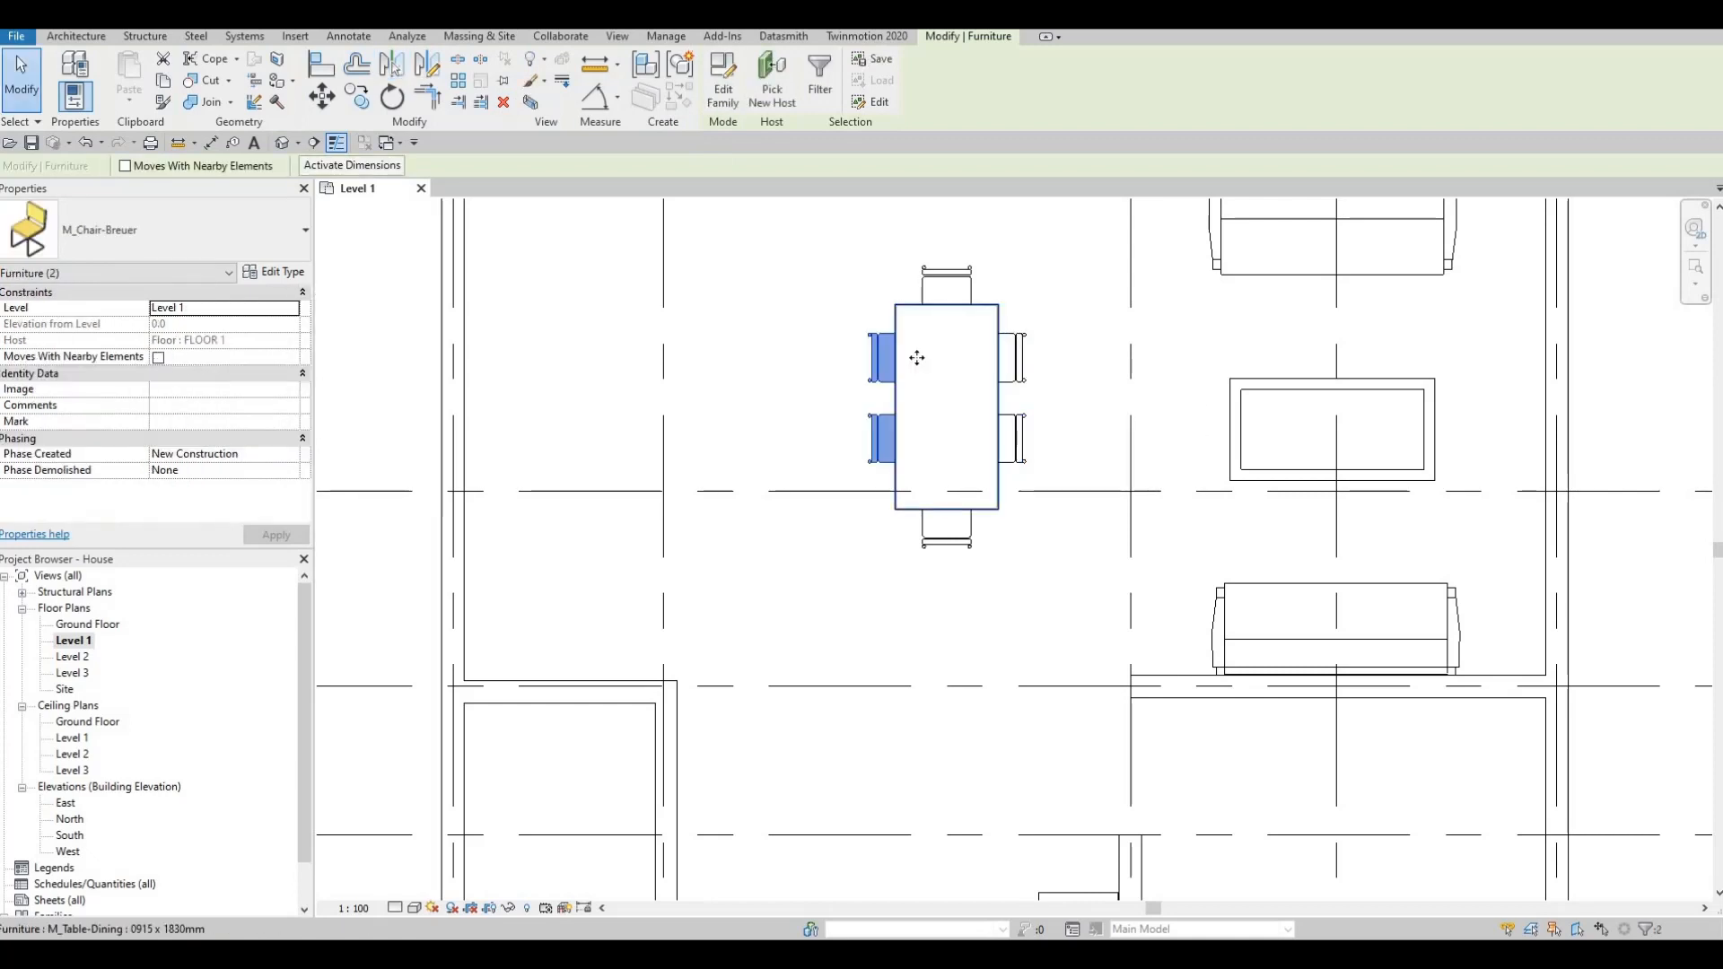
key("Escape")
key("Escape")
key("Escape")
scroll(805, 377, "down", 2)
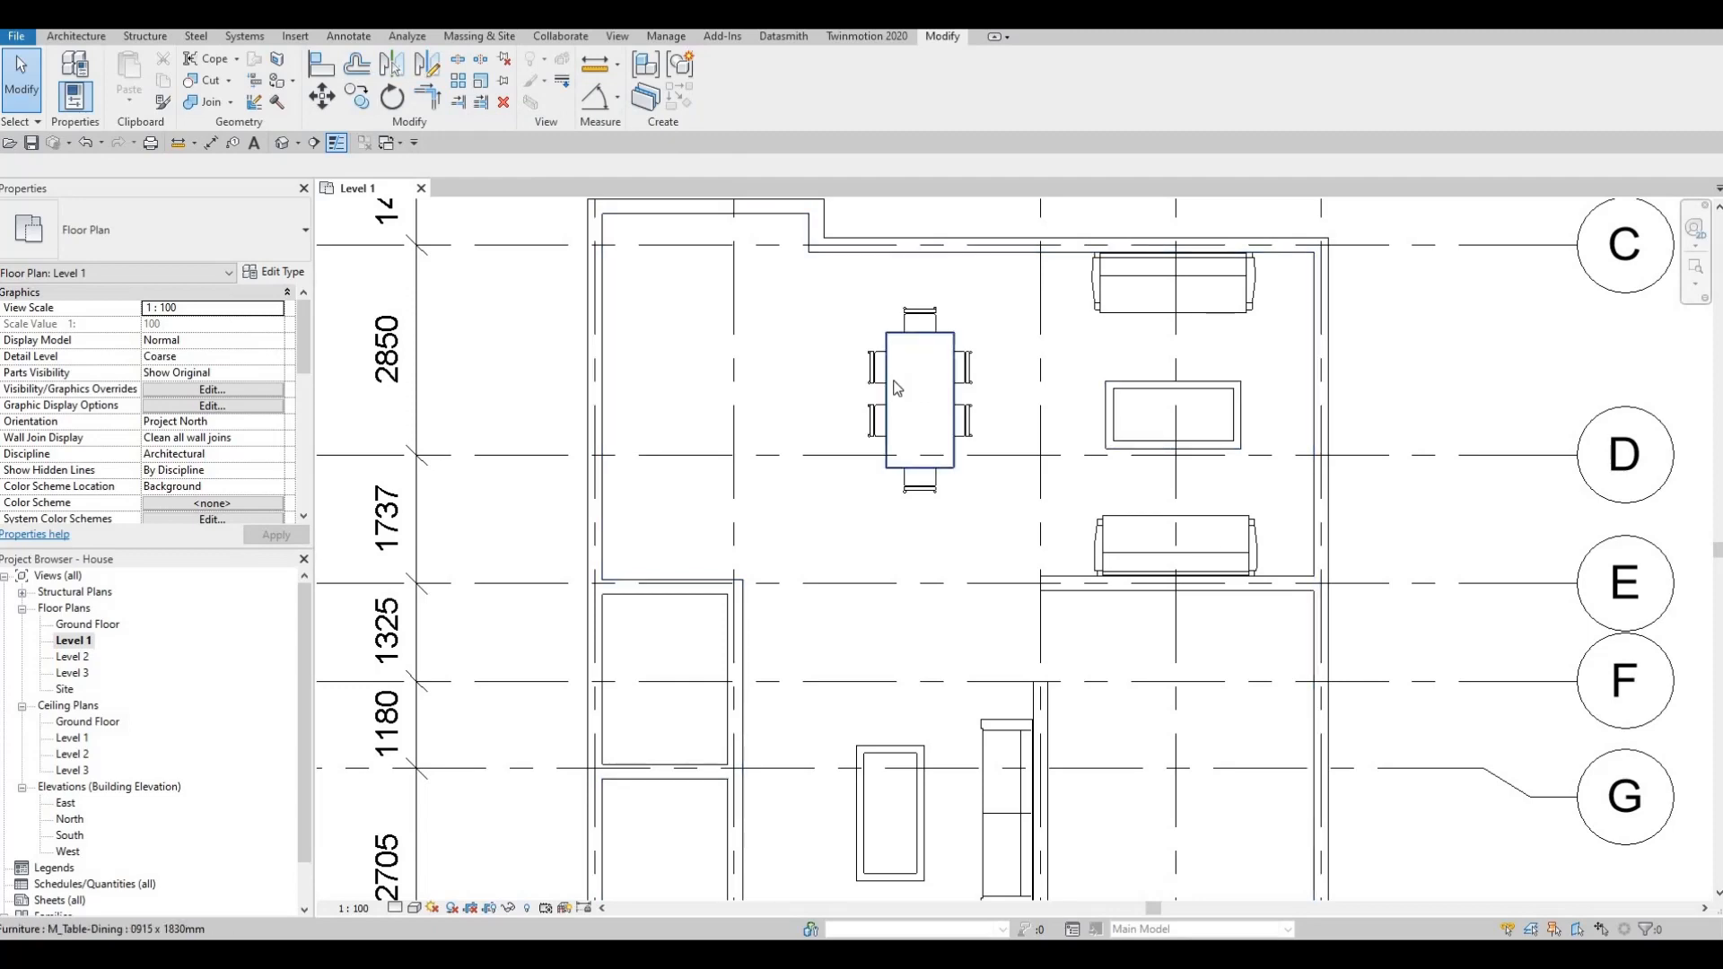
key("Escape")
key("Escape")
key("Escape")
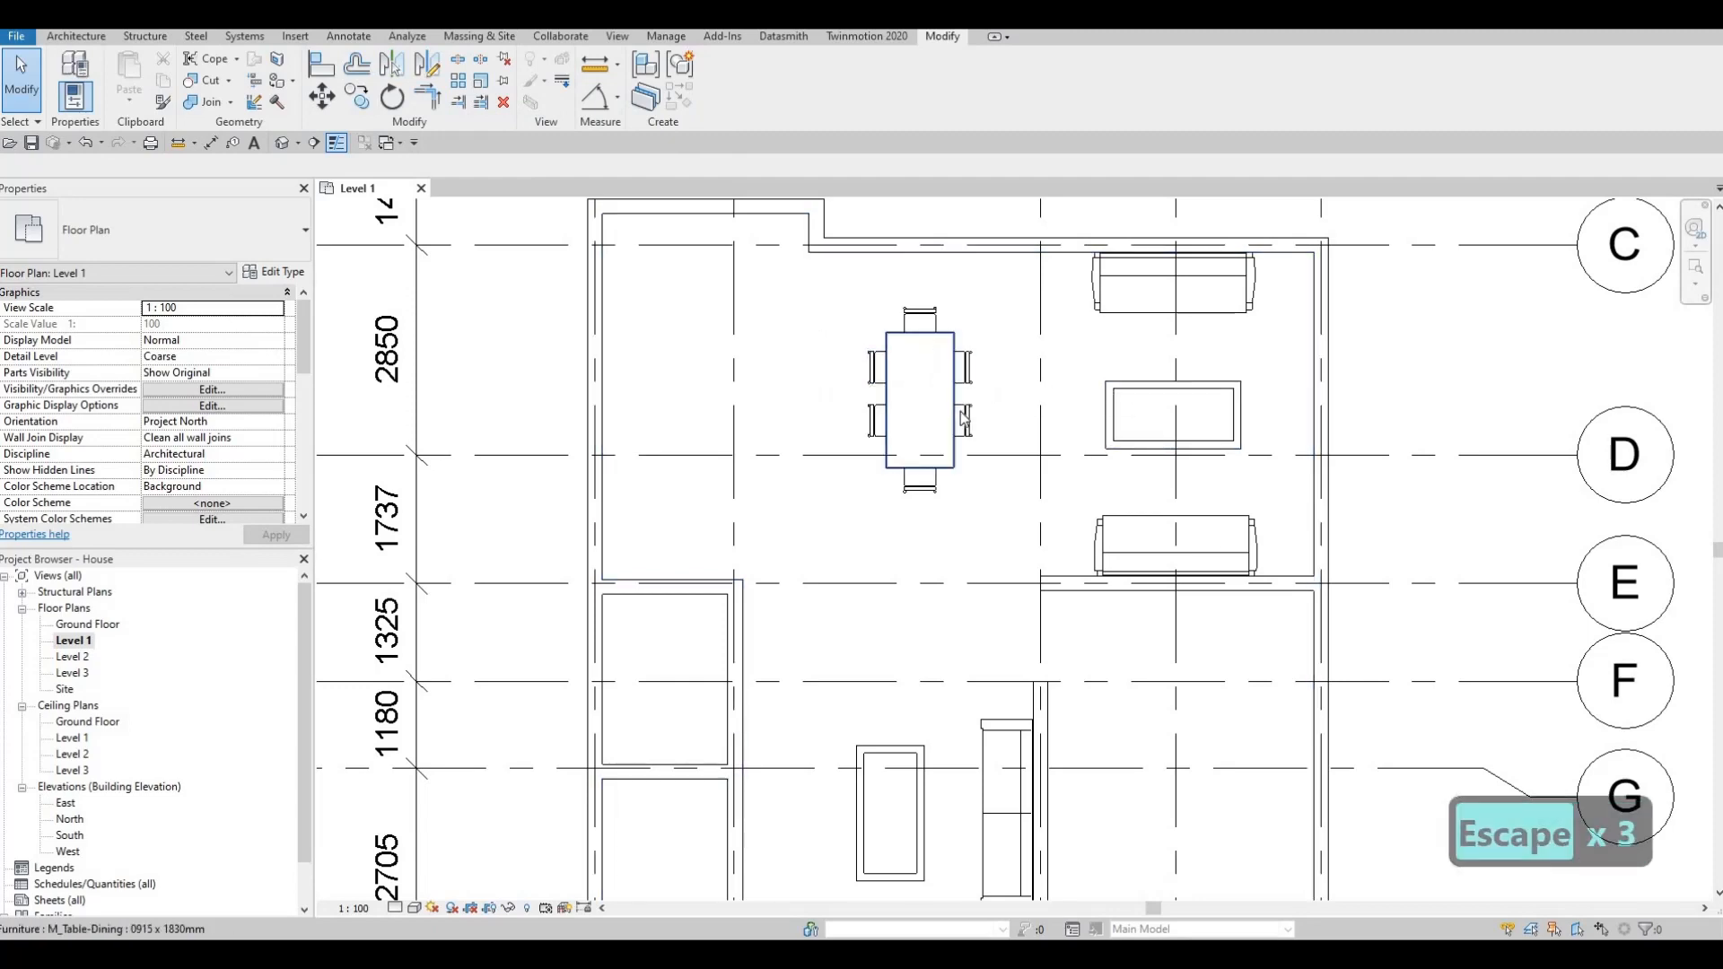
scroll(965, 417, "down", 4)
key("Escape")
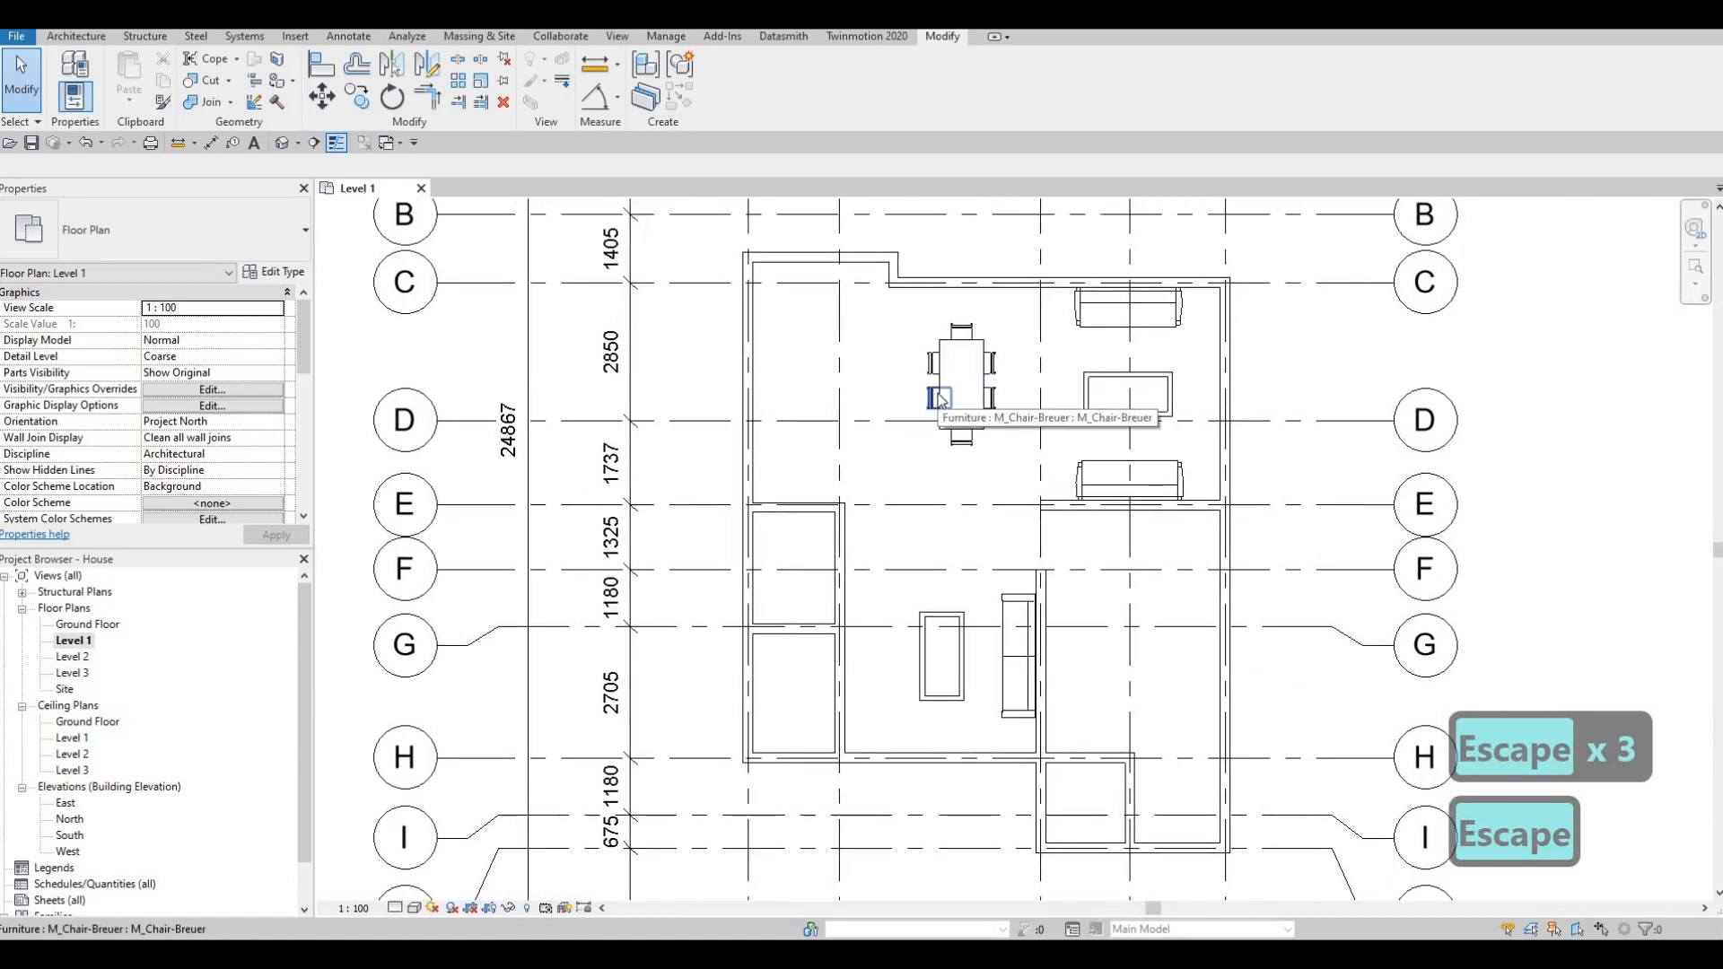
key("Escape")
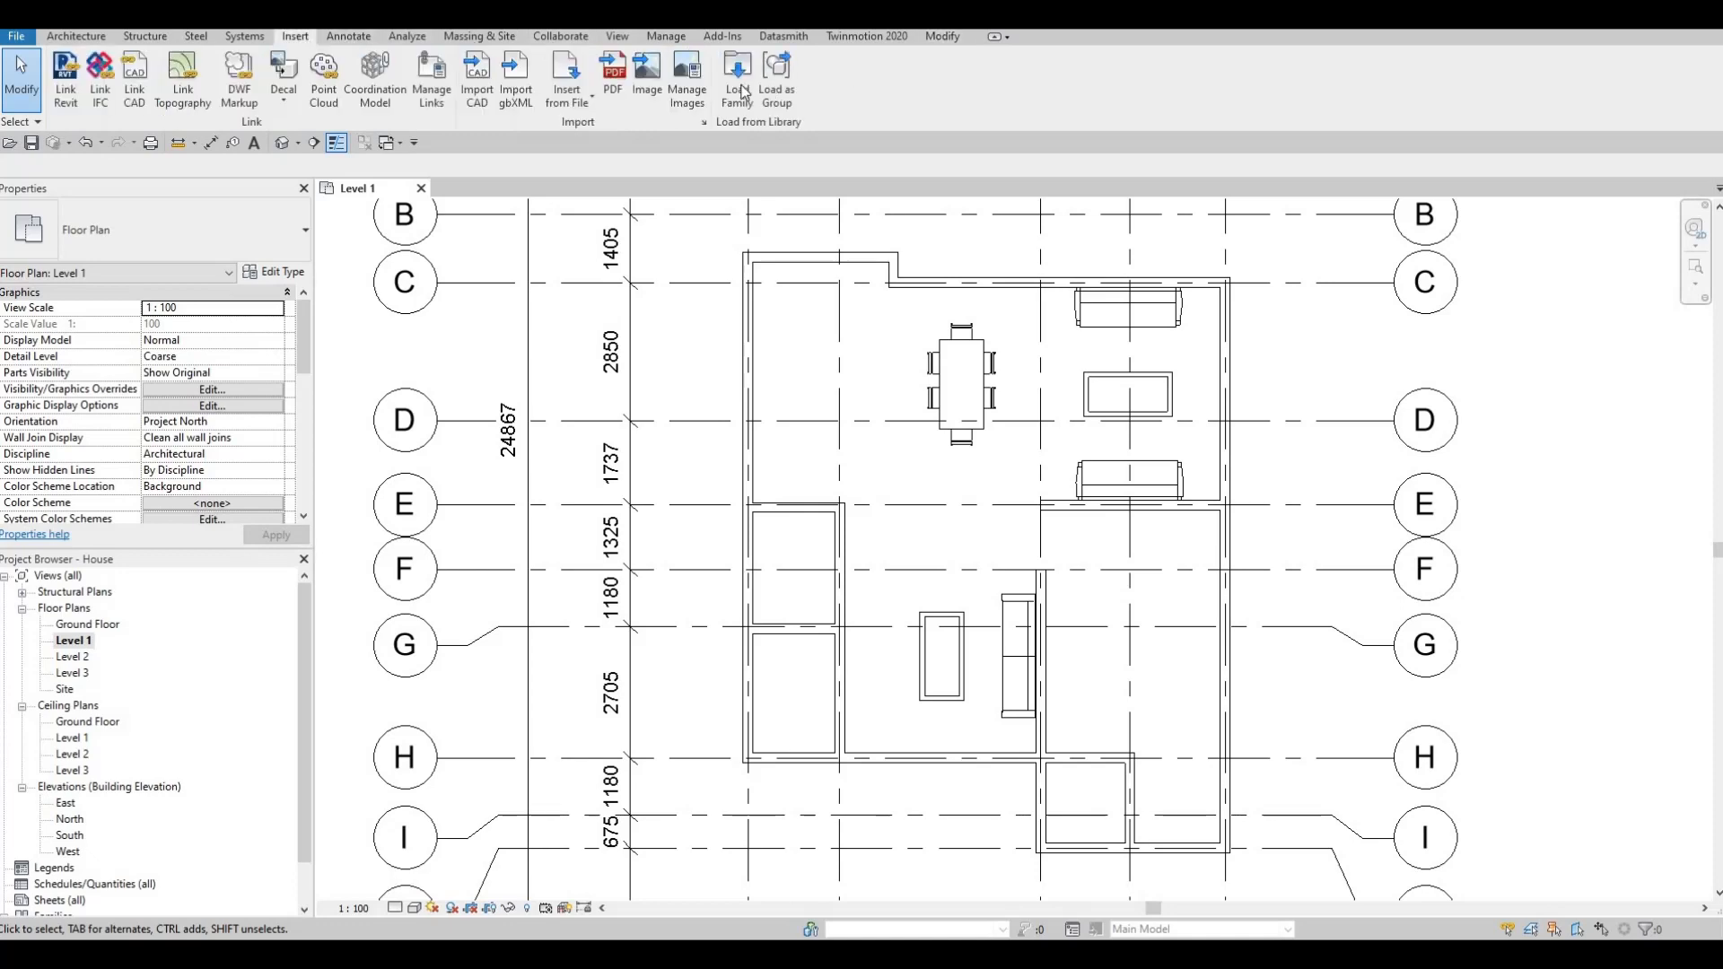
Load the M_Credenza family from the Furniture library's Storage folder
left_click(737, 81)
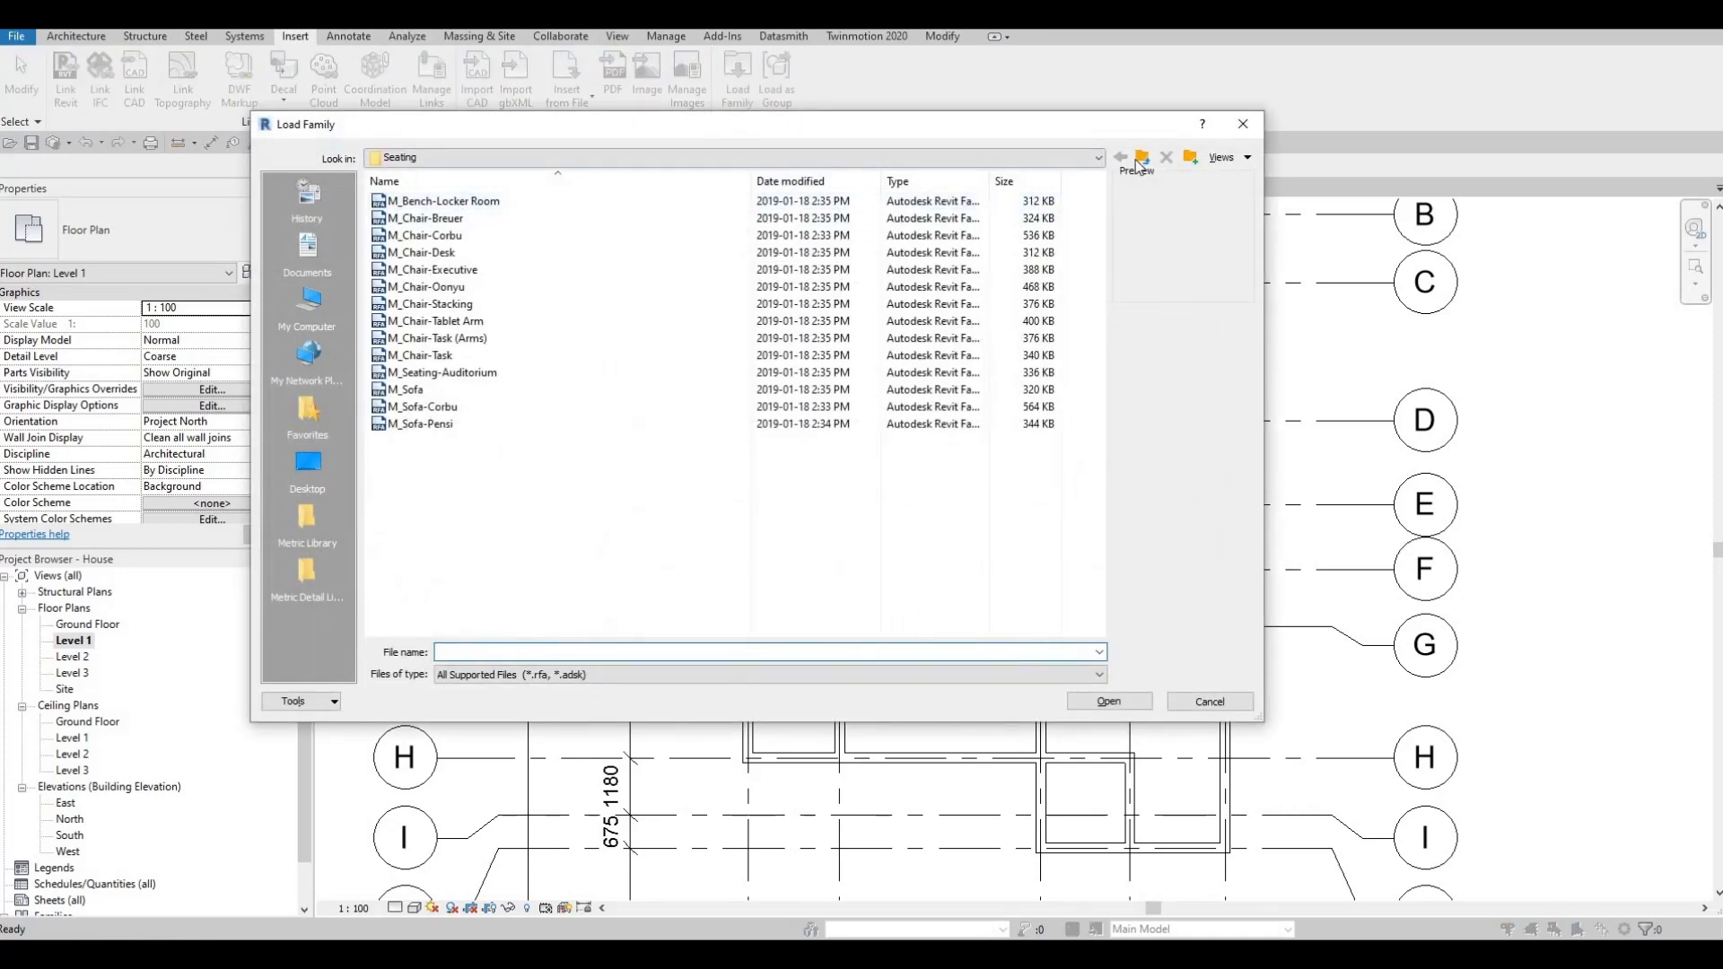
left_click(1143, 157)
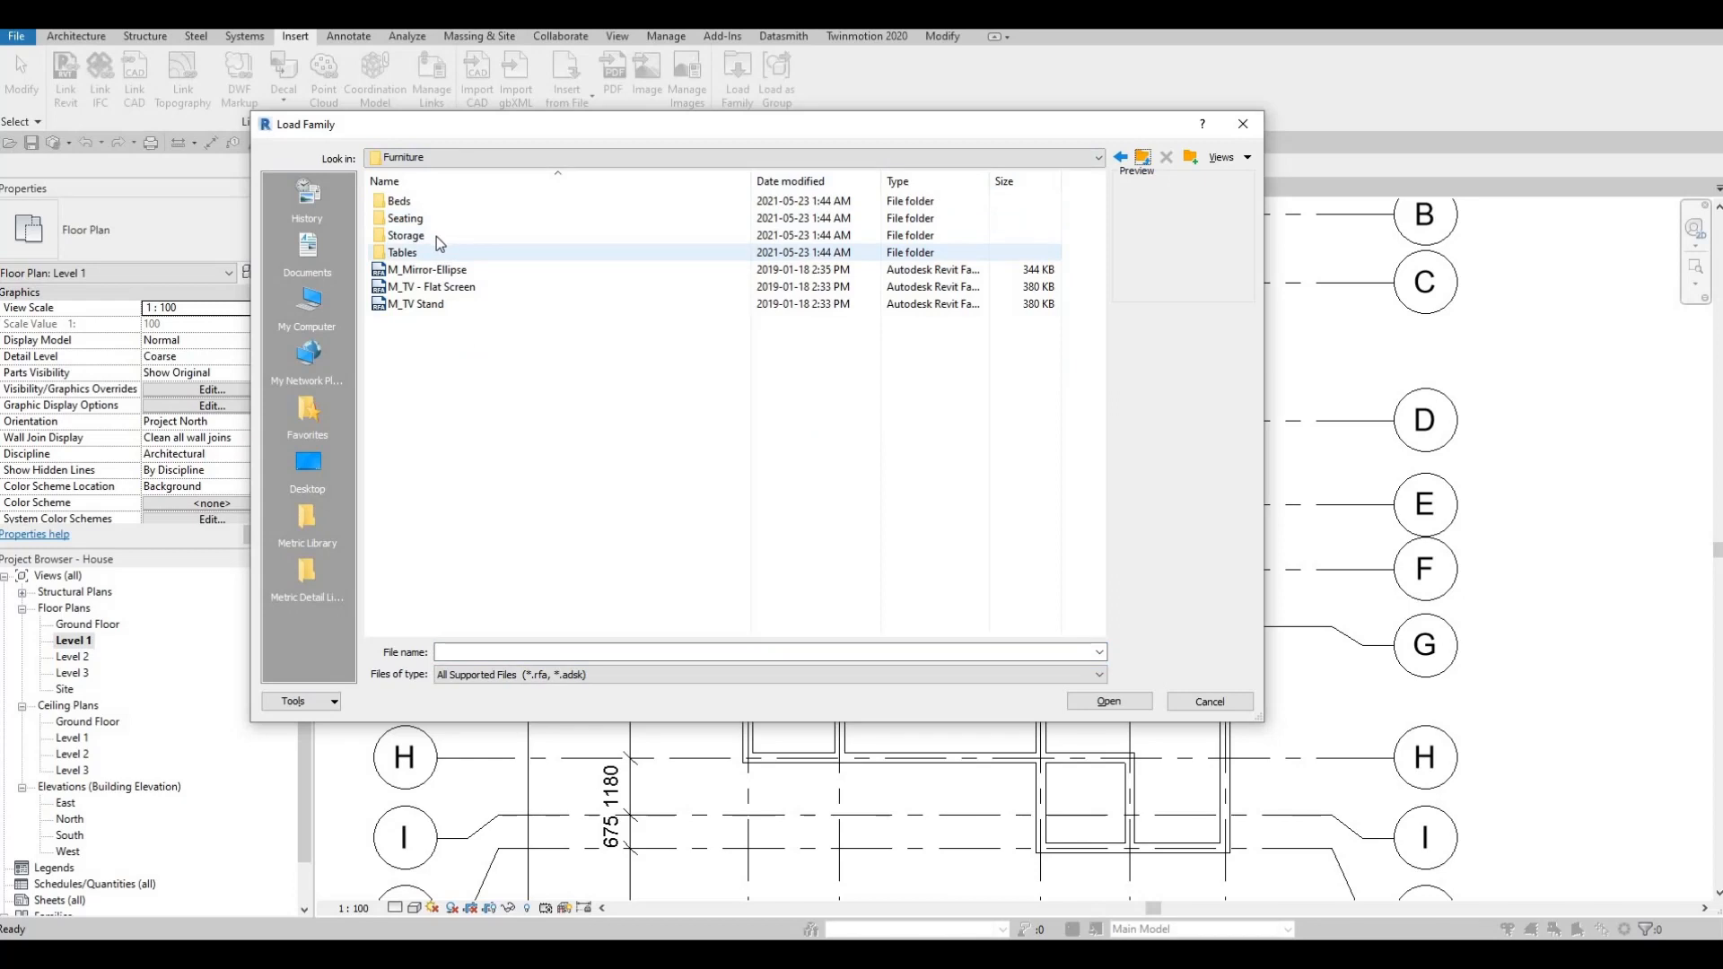
double_click(436, 235)
left_click(415, 271)
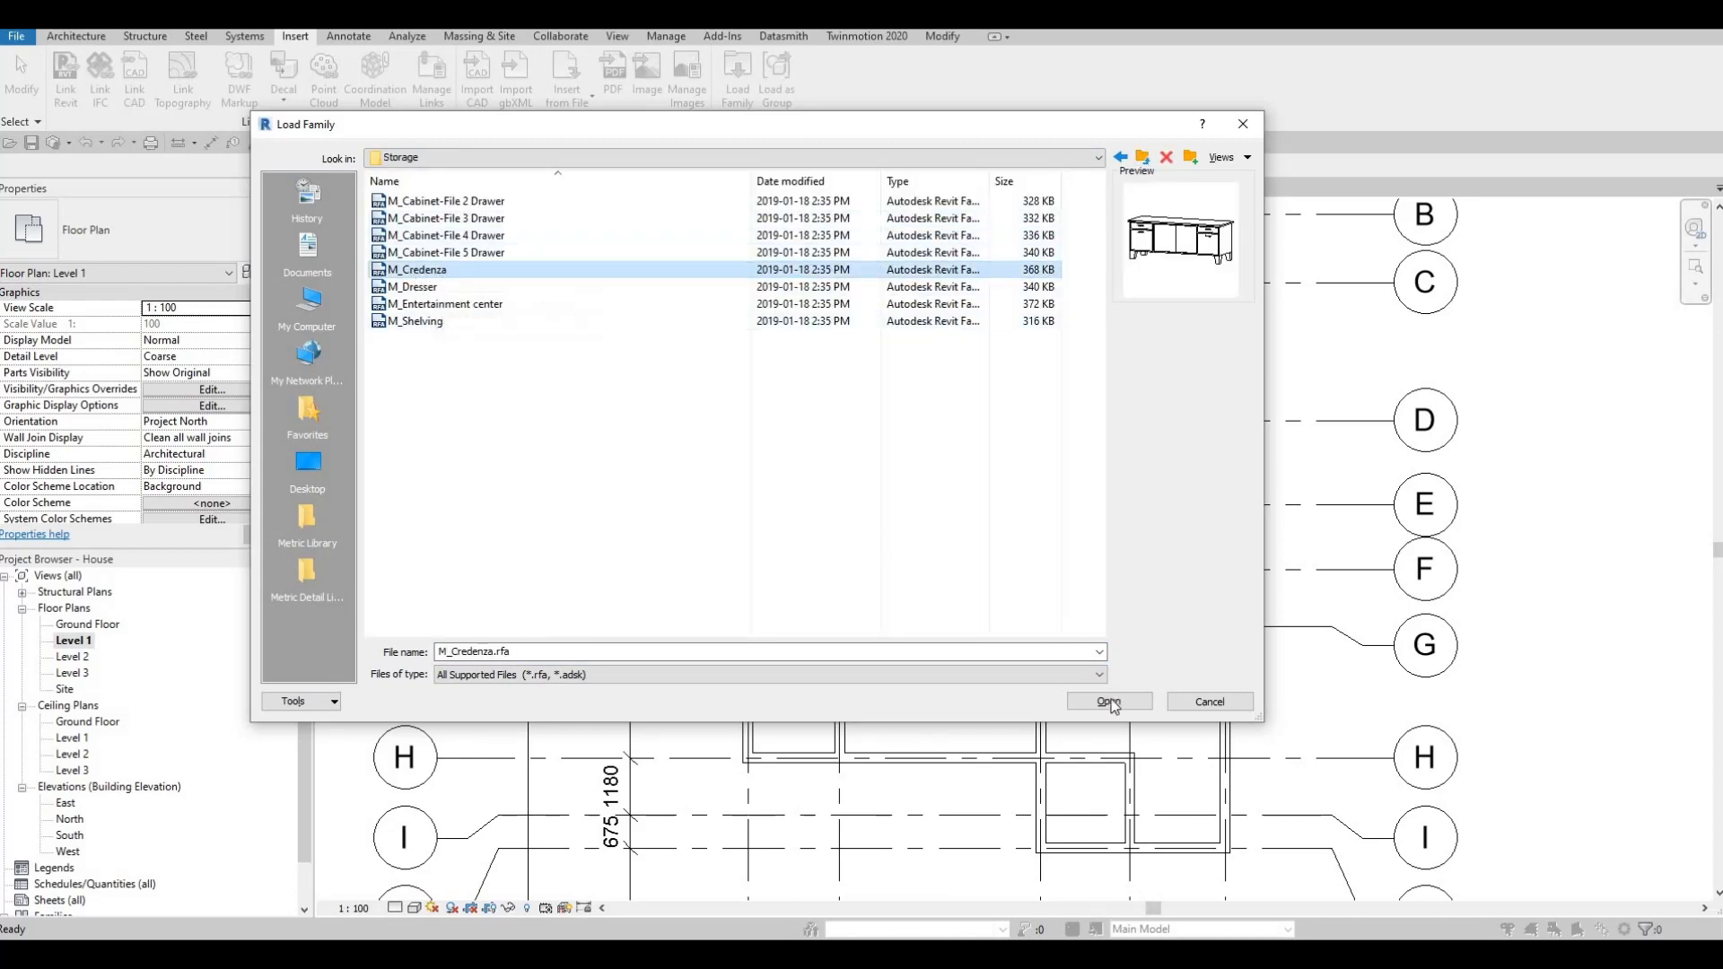
key("Return")
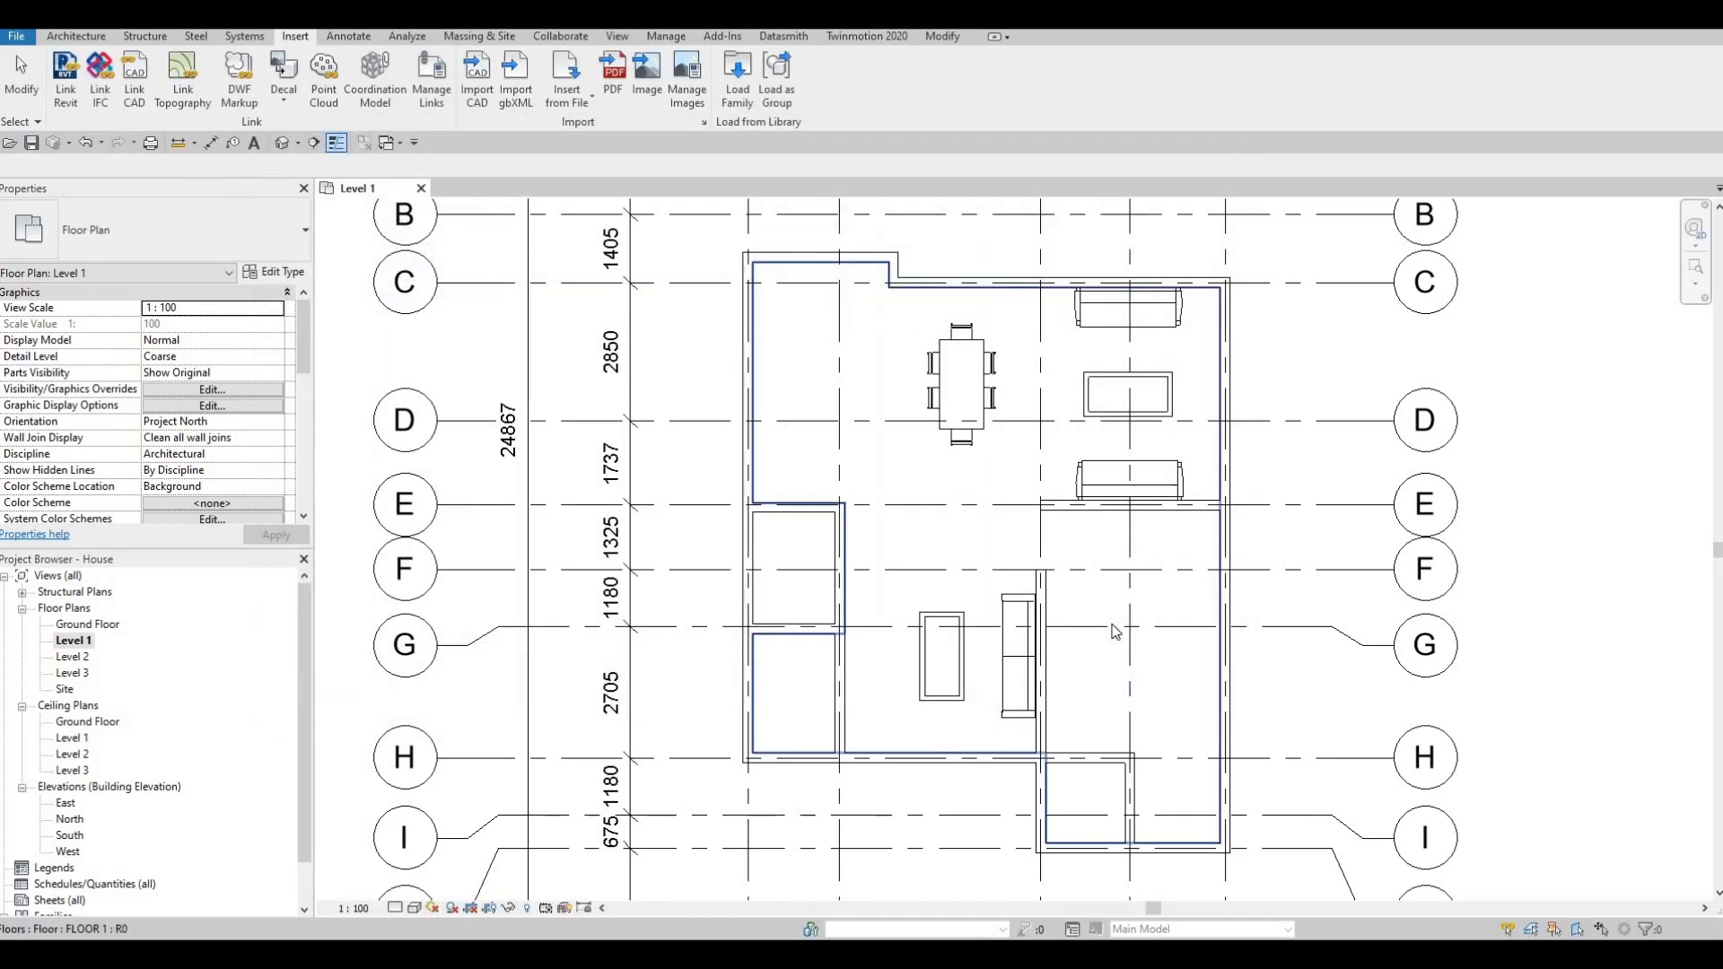
Place an M_Credenza 1830 x 0610mm just south of the interior wall on grid E, about 500 mm from the east exterior wall
key("c")
key("m")
scroll(1147, 521, "up", 4)
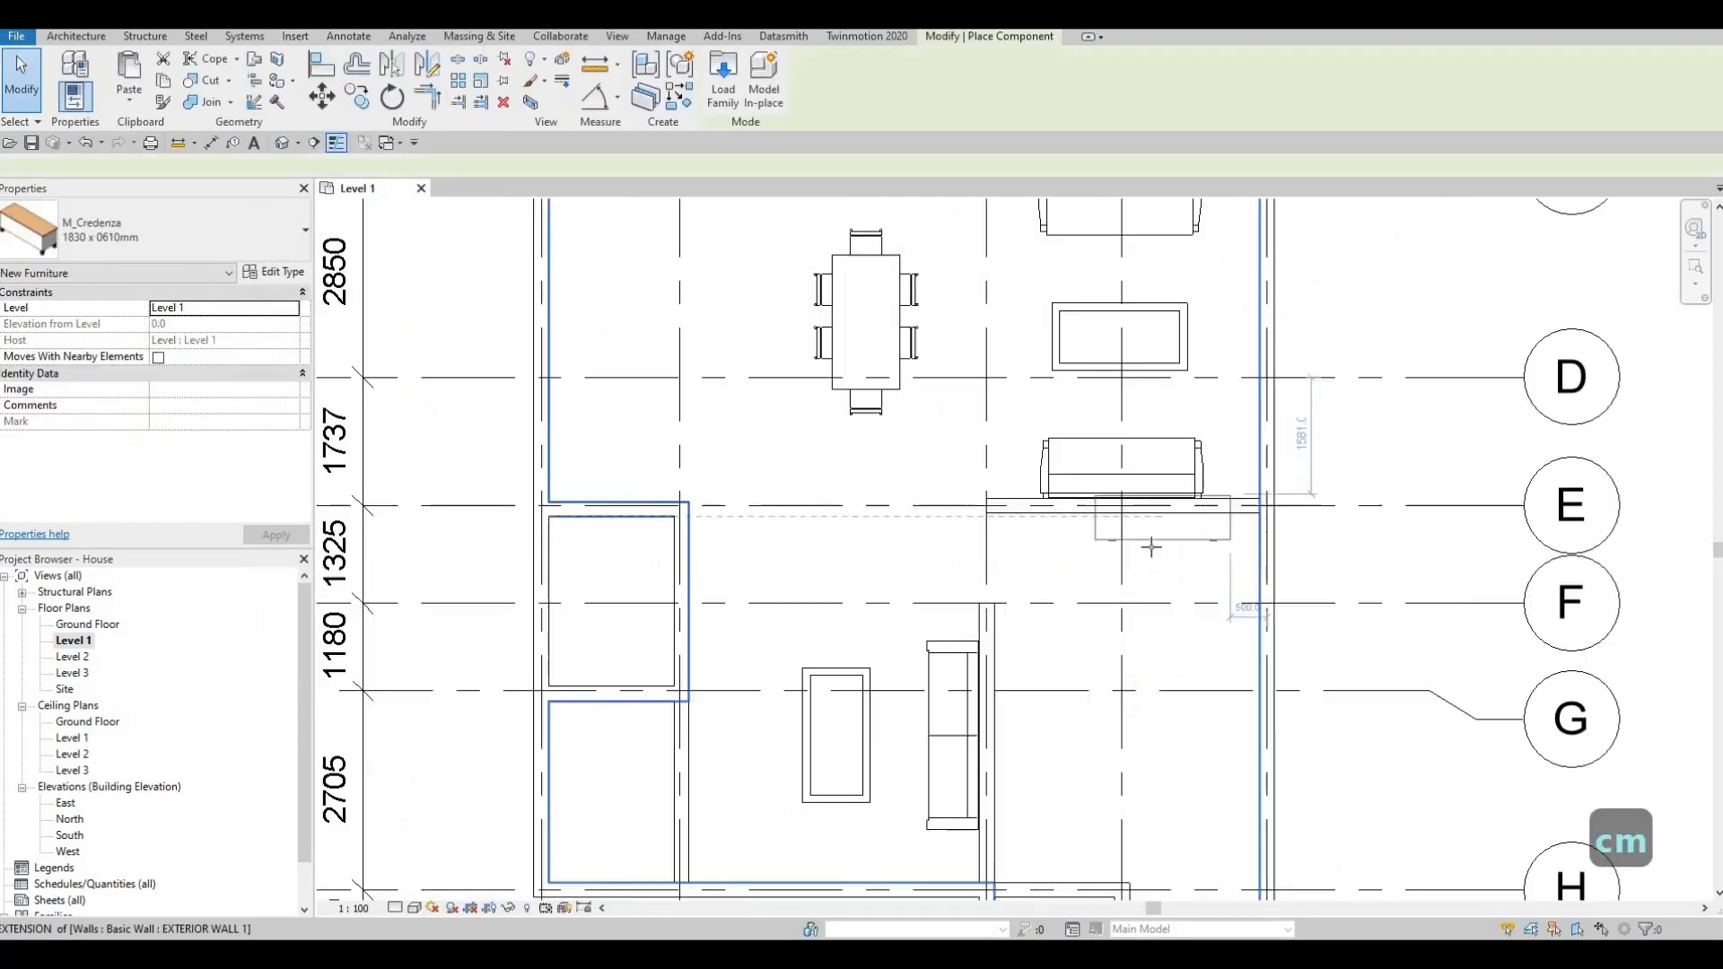
scroll(1156, 557, "up", 2)
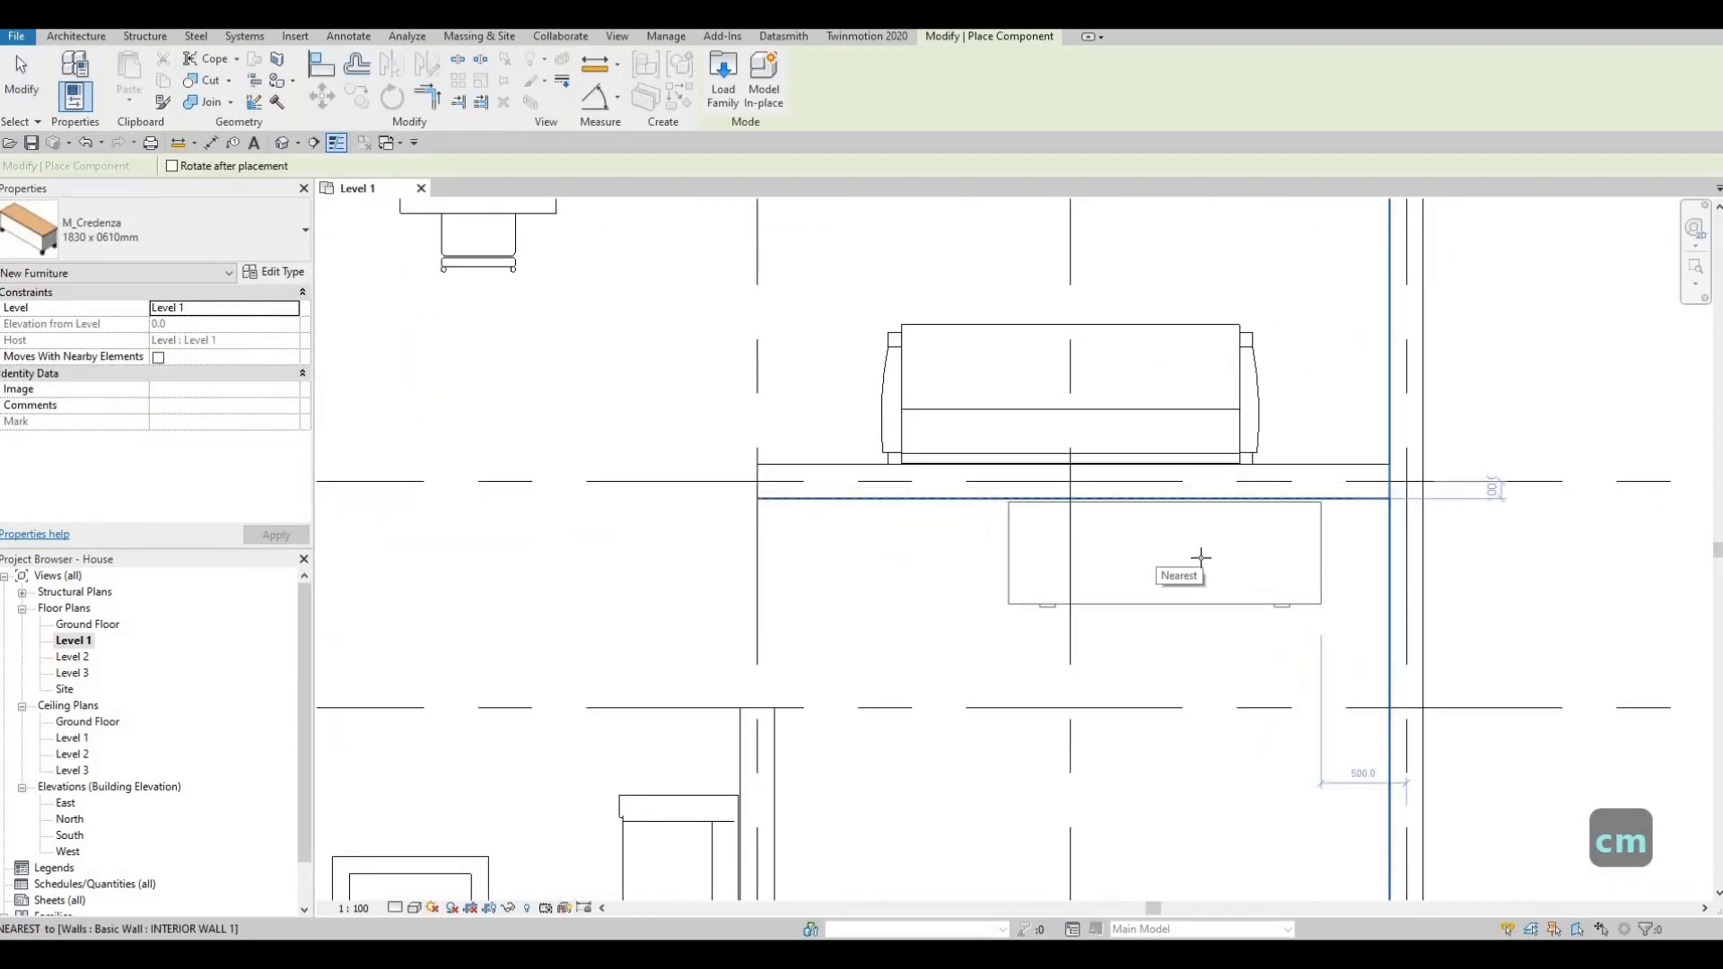
left_click(1165, 553)
key("Escape")
key("Escape")
Align the credenza's north edge with the south face of the interior wall on grid E
key("a")
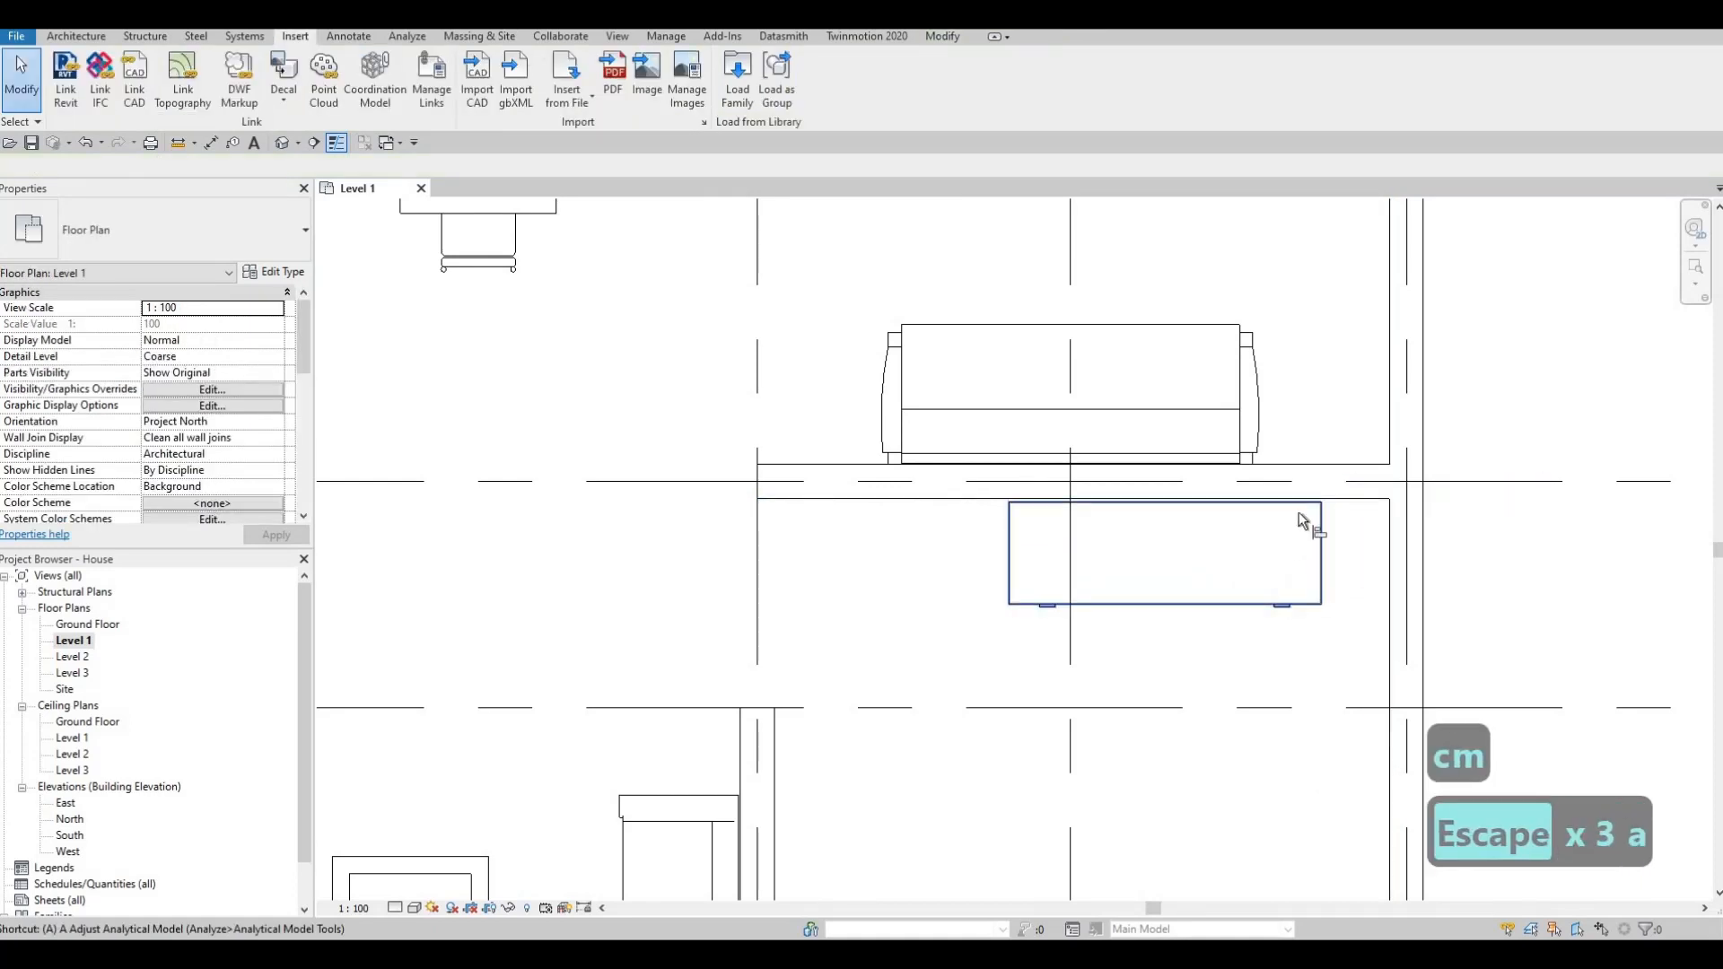
key("l")
left_click(1313, 503)
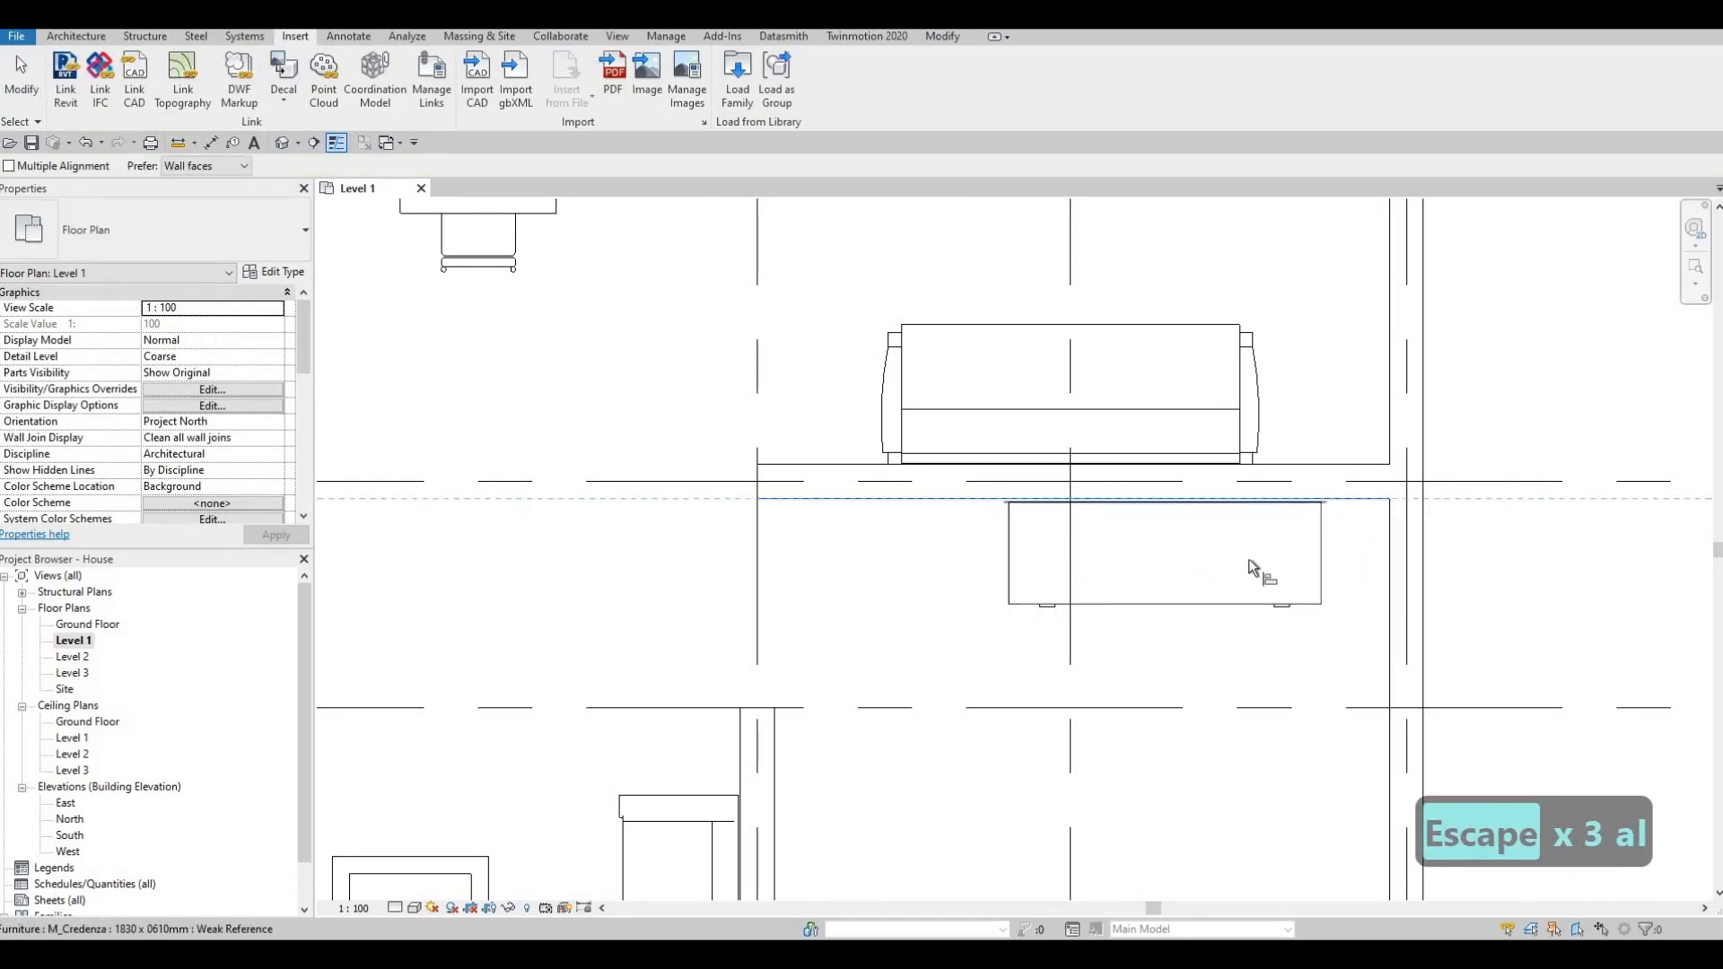
left_click(1313, 505)
key("Escape")
key("Escape")
Duplicate the placed credenza's type under the name CREDENZA
scroll(1319, 495, "down", 3)
middle_click_drag(1236, 531, 1189, 453)
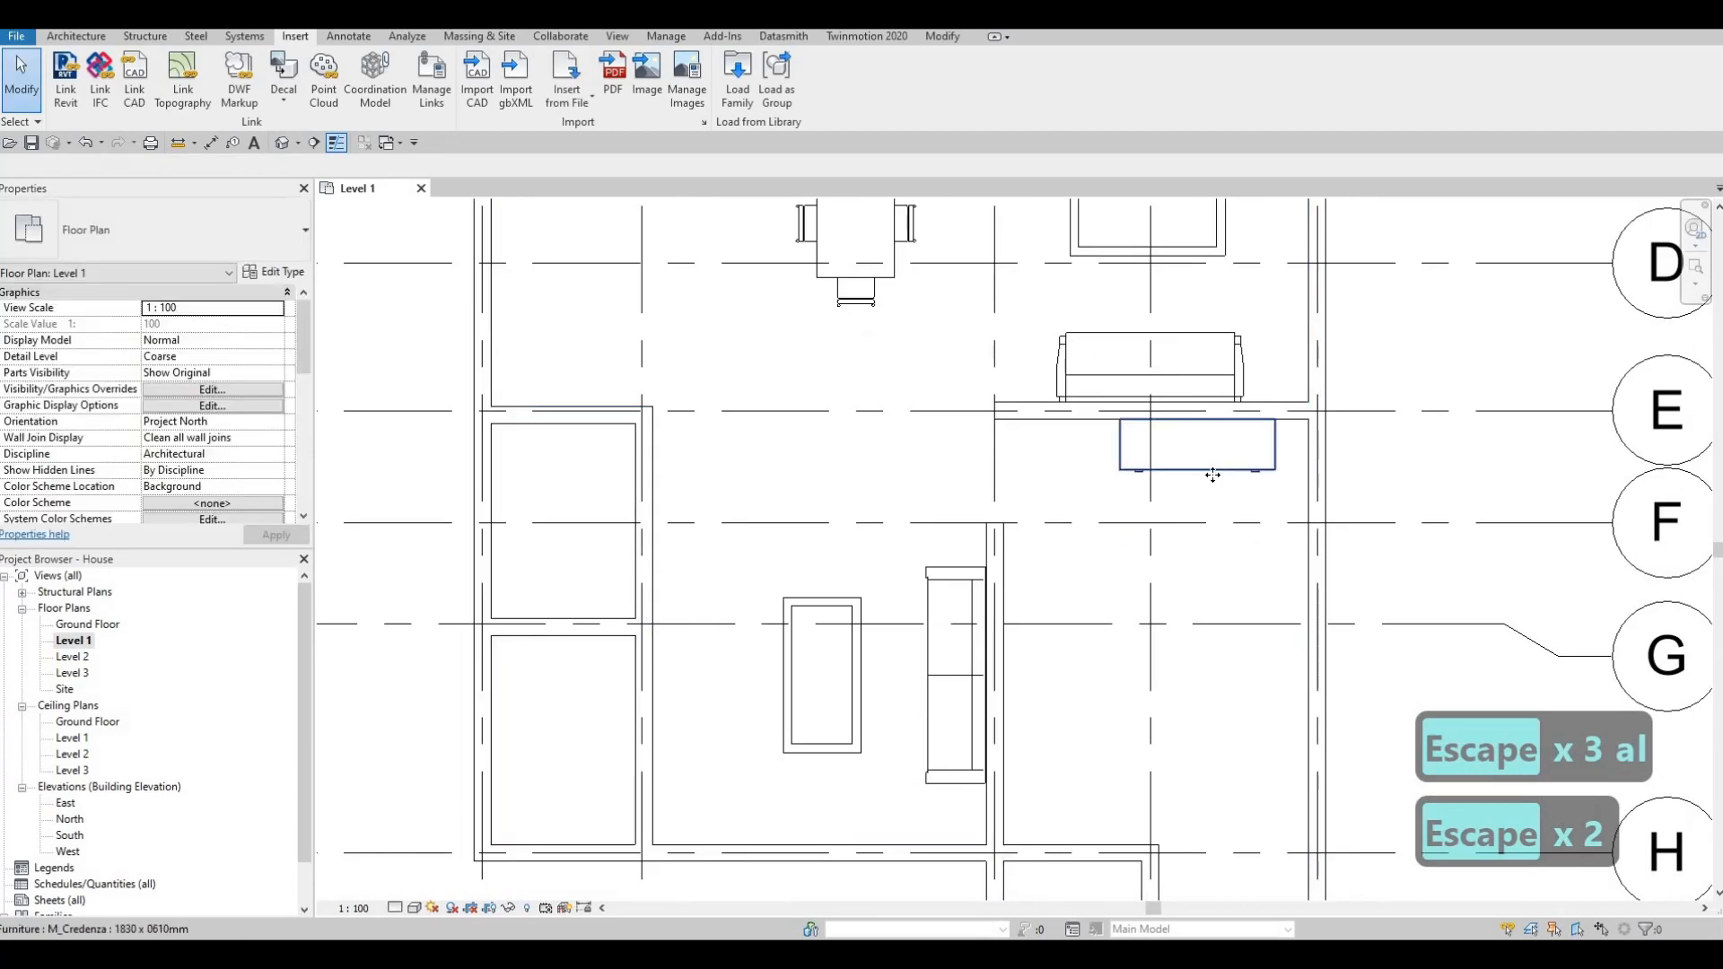
left_click(1189, 454)
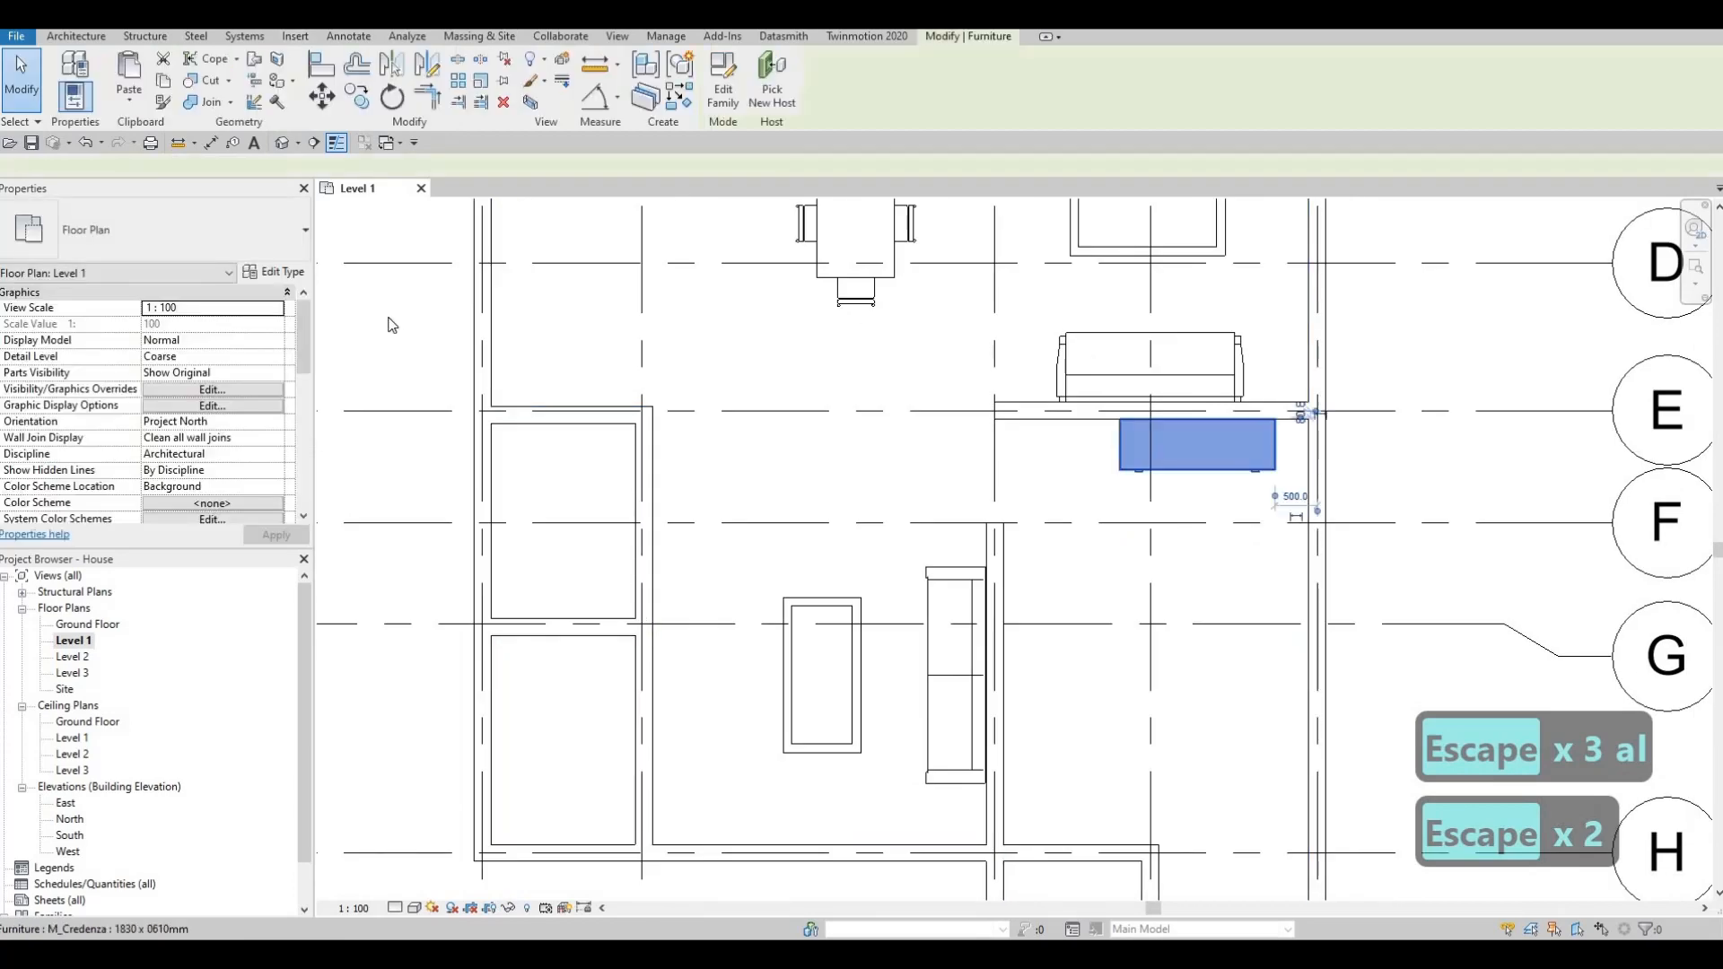
left_click(275, 273)
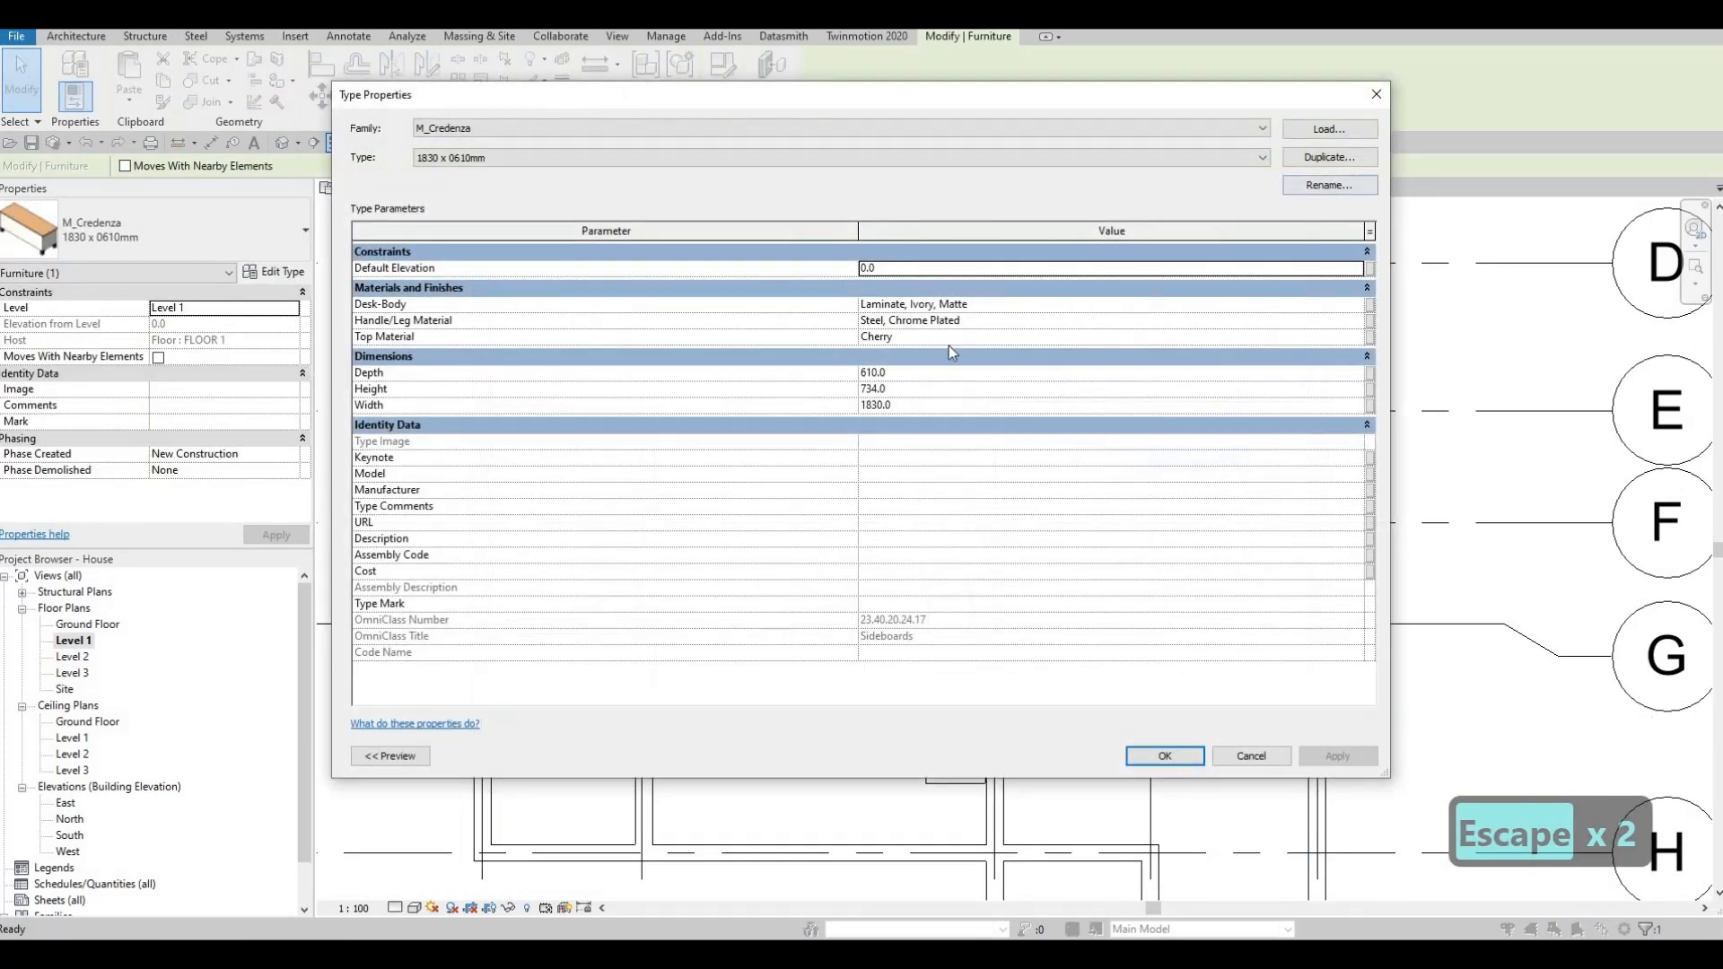
left_click(1329, 157)
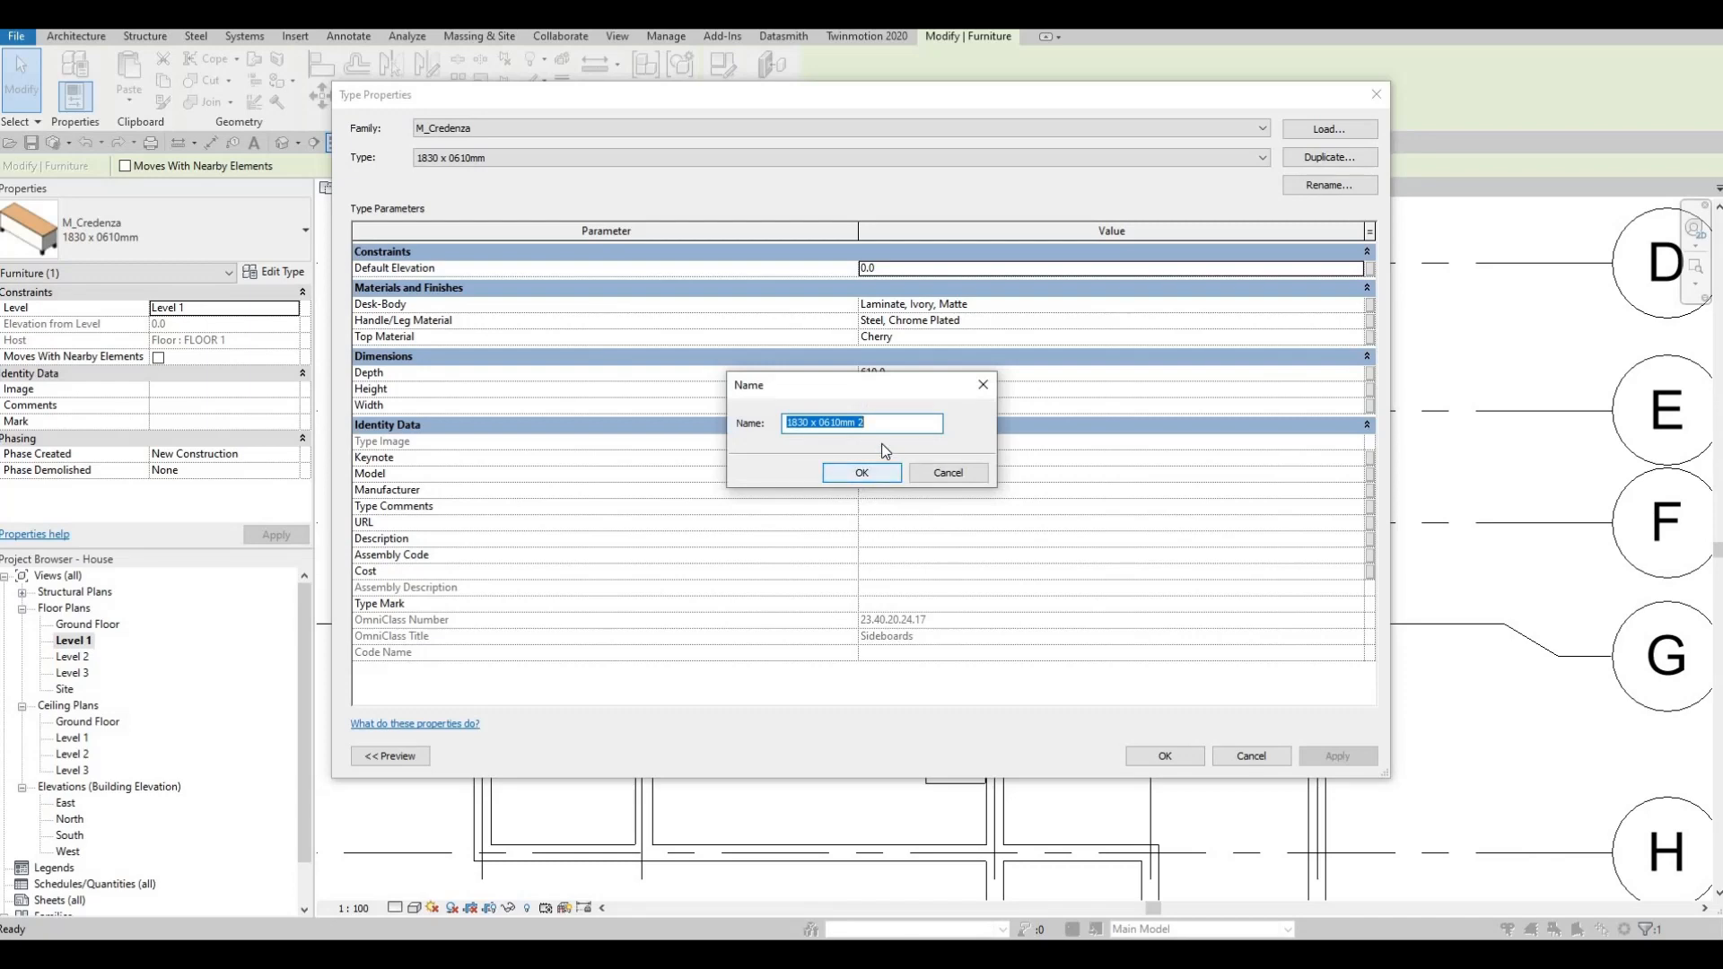
type("CRE")
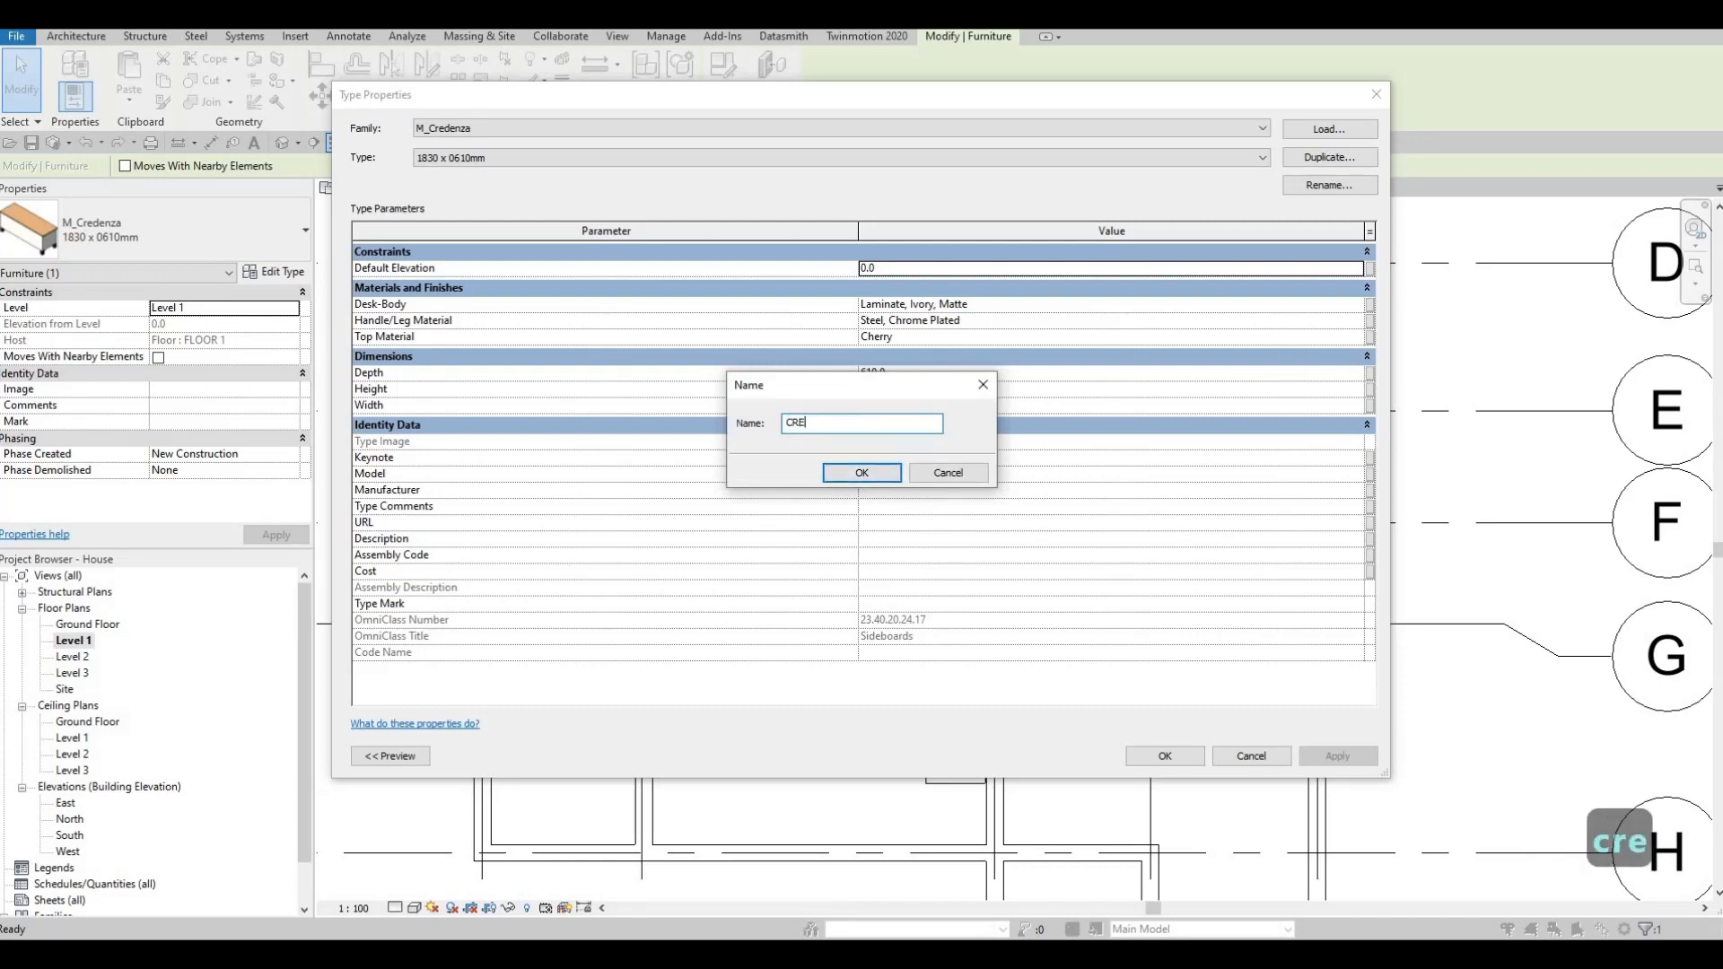
type("DENZA")
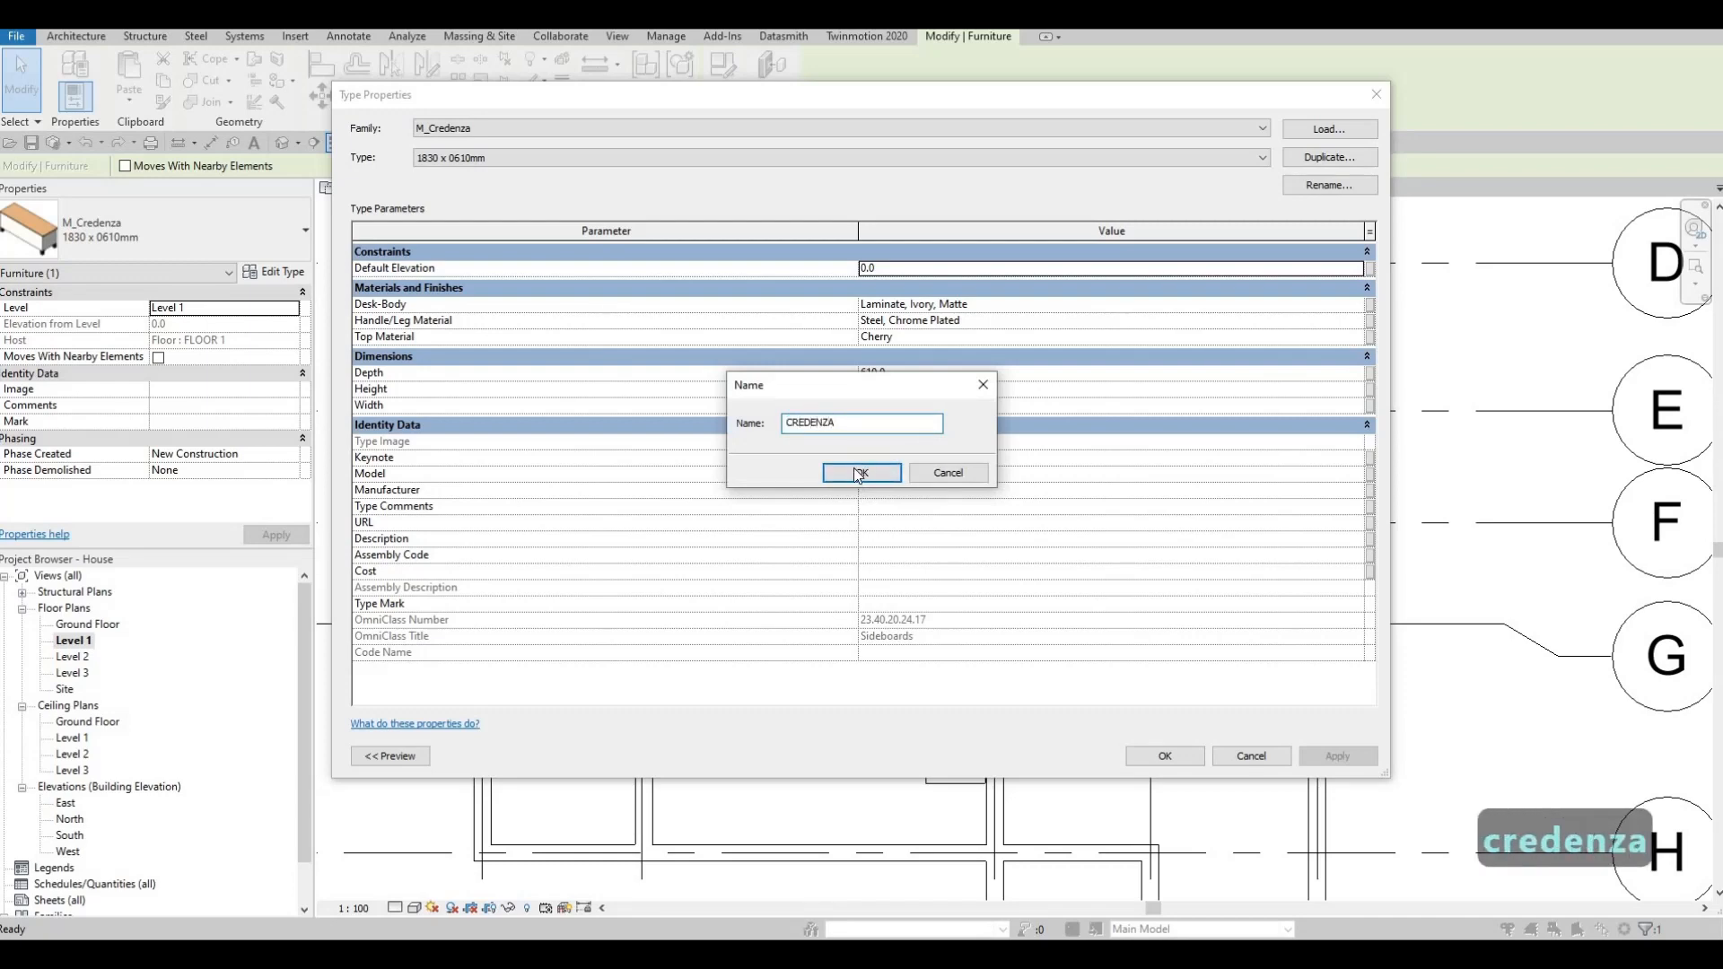
key("Return")
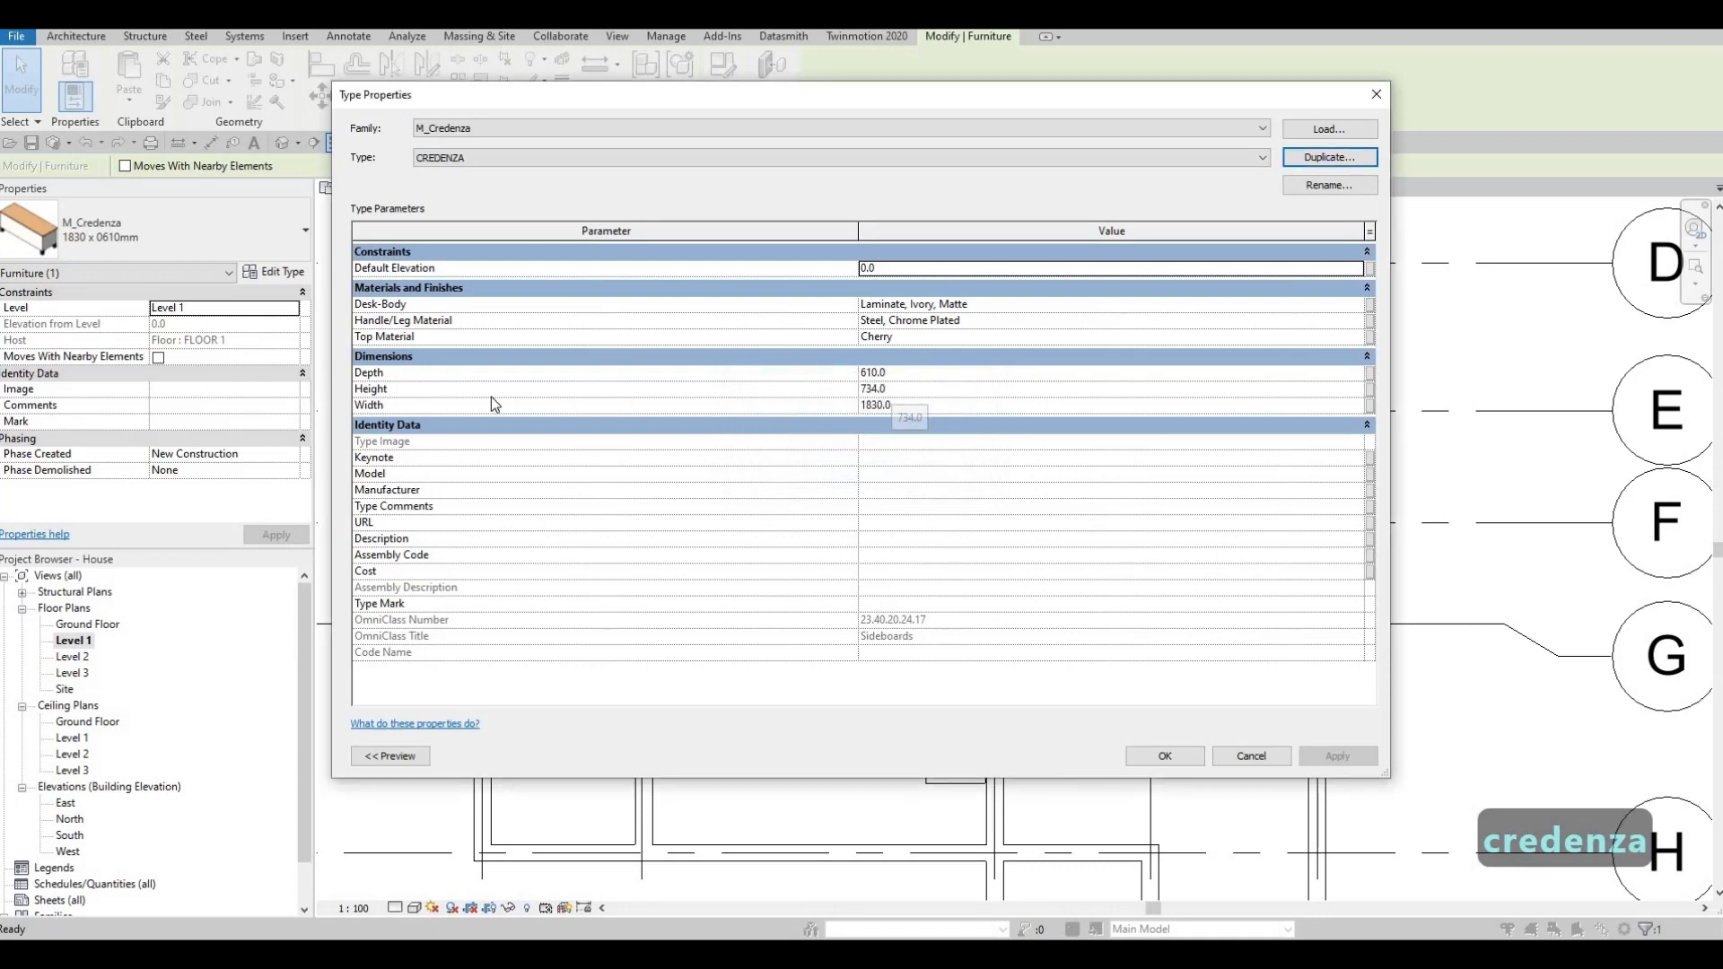
Set the CREDENZA type's depth to 500 mm and apply the type changes
left_click(915, 375)
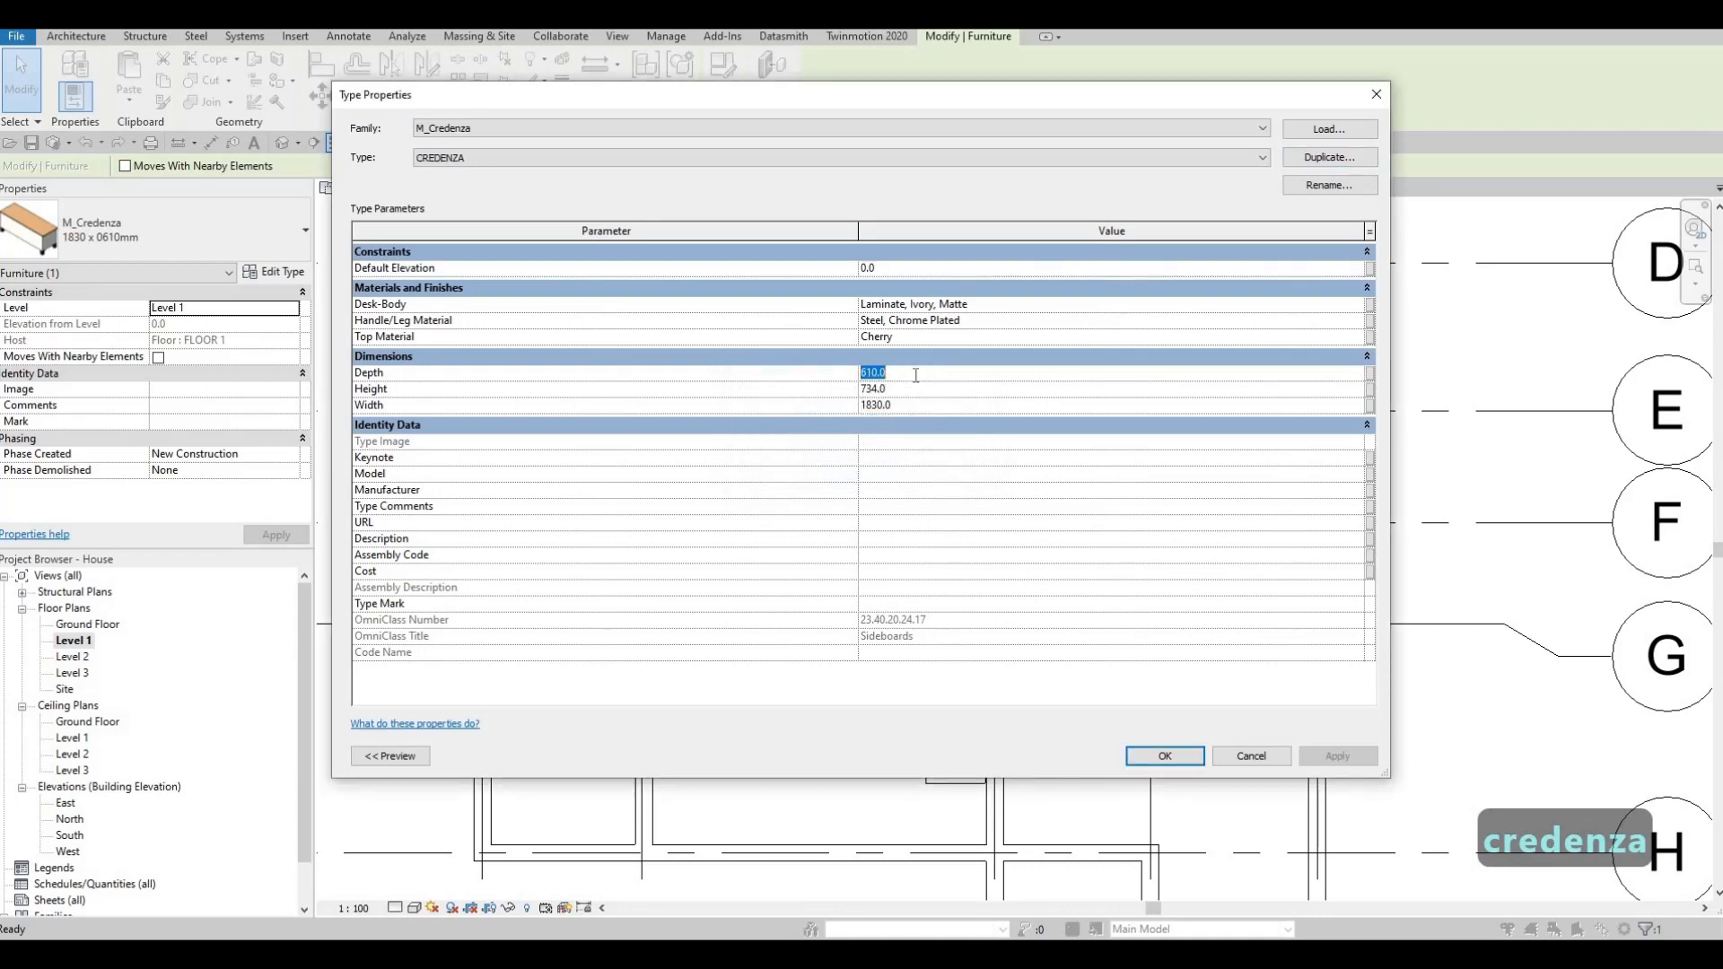
type("500")
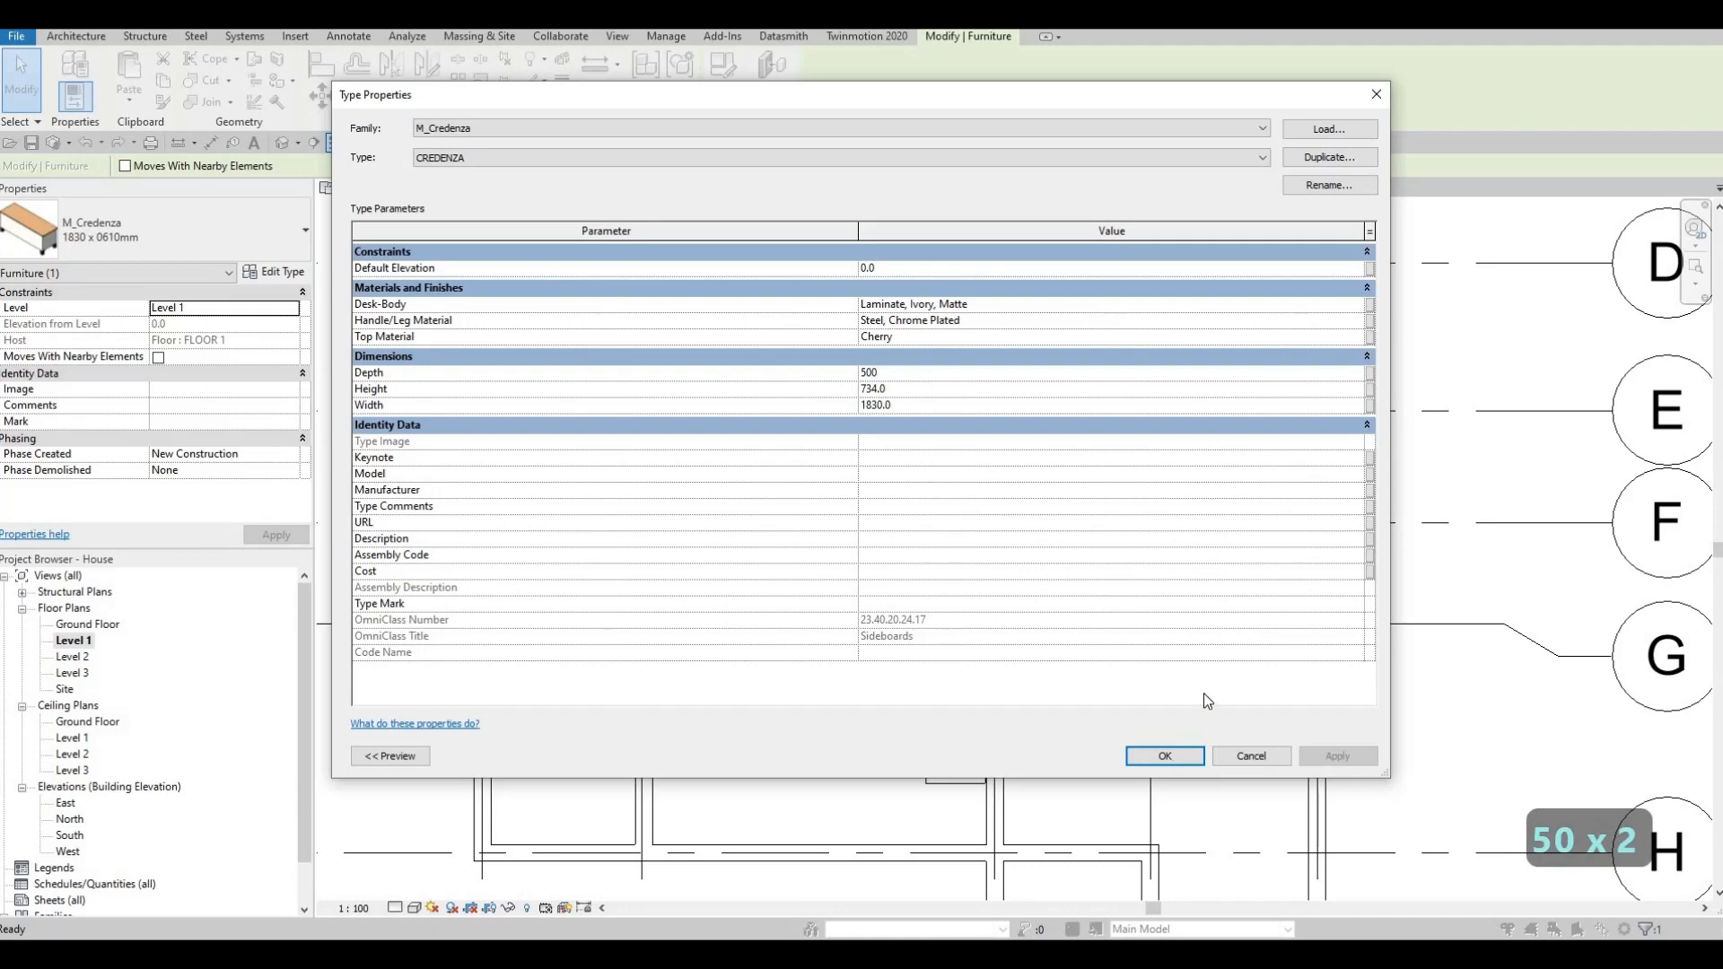
key("Escape")
key("Escape")
key("Escape")
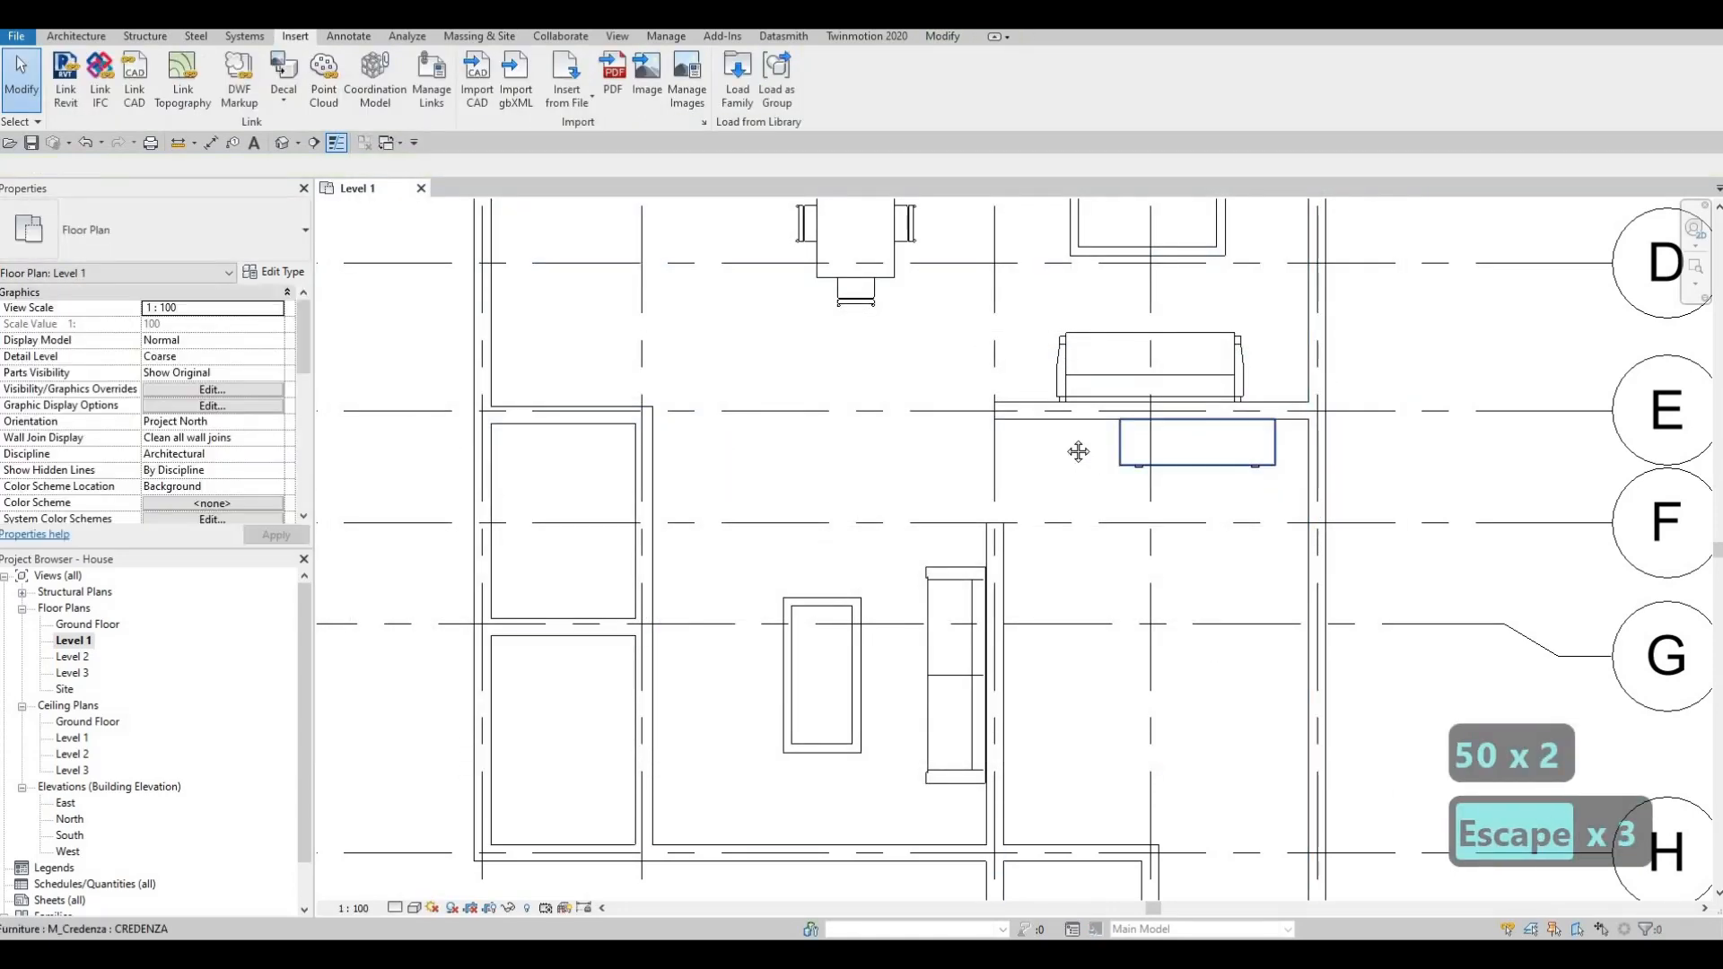
Review the furnished Level 1 plan between grids B and J, examining the rooms, walls and furniture layout
middle_click_drag(1077, 515, 1046, 460)
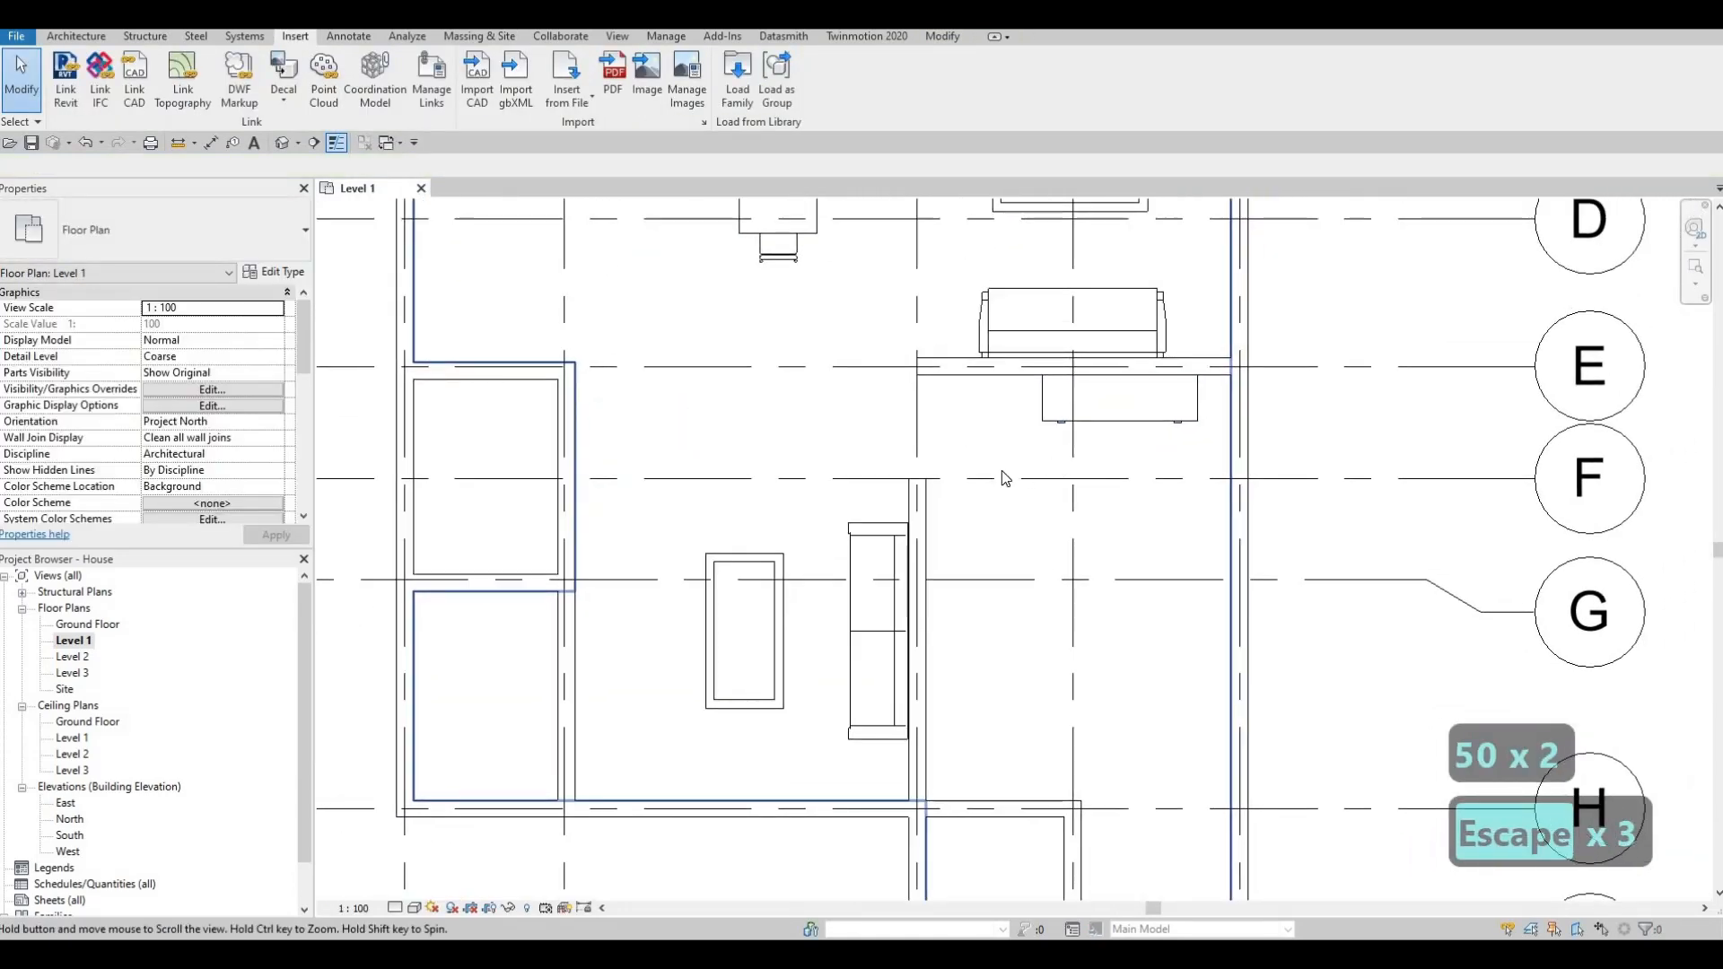
scroll(997, 502, "down", 1)
key("Escape")
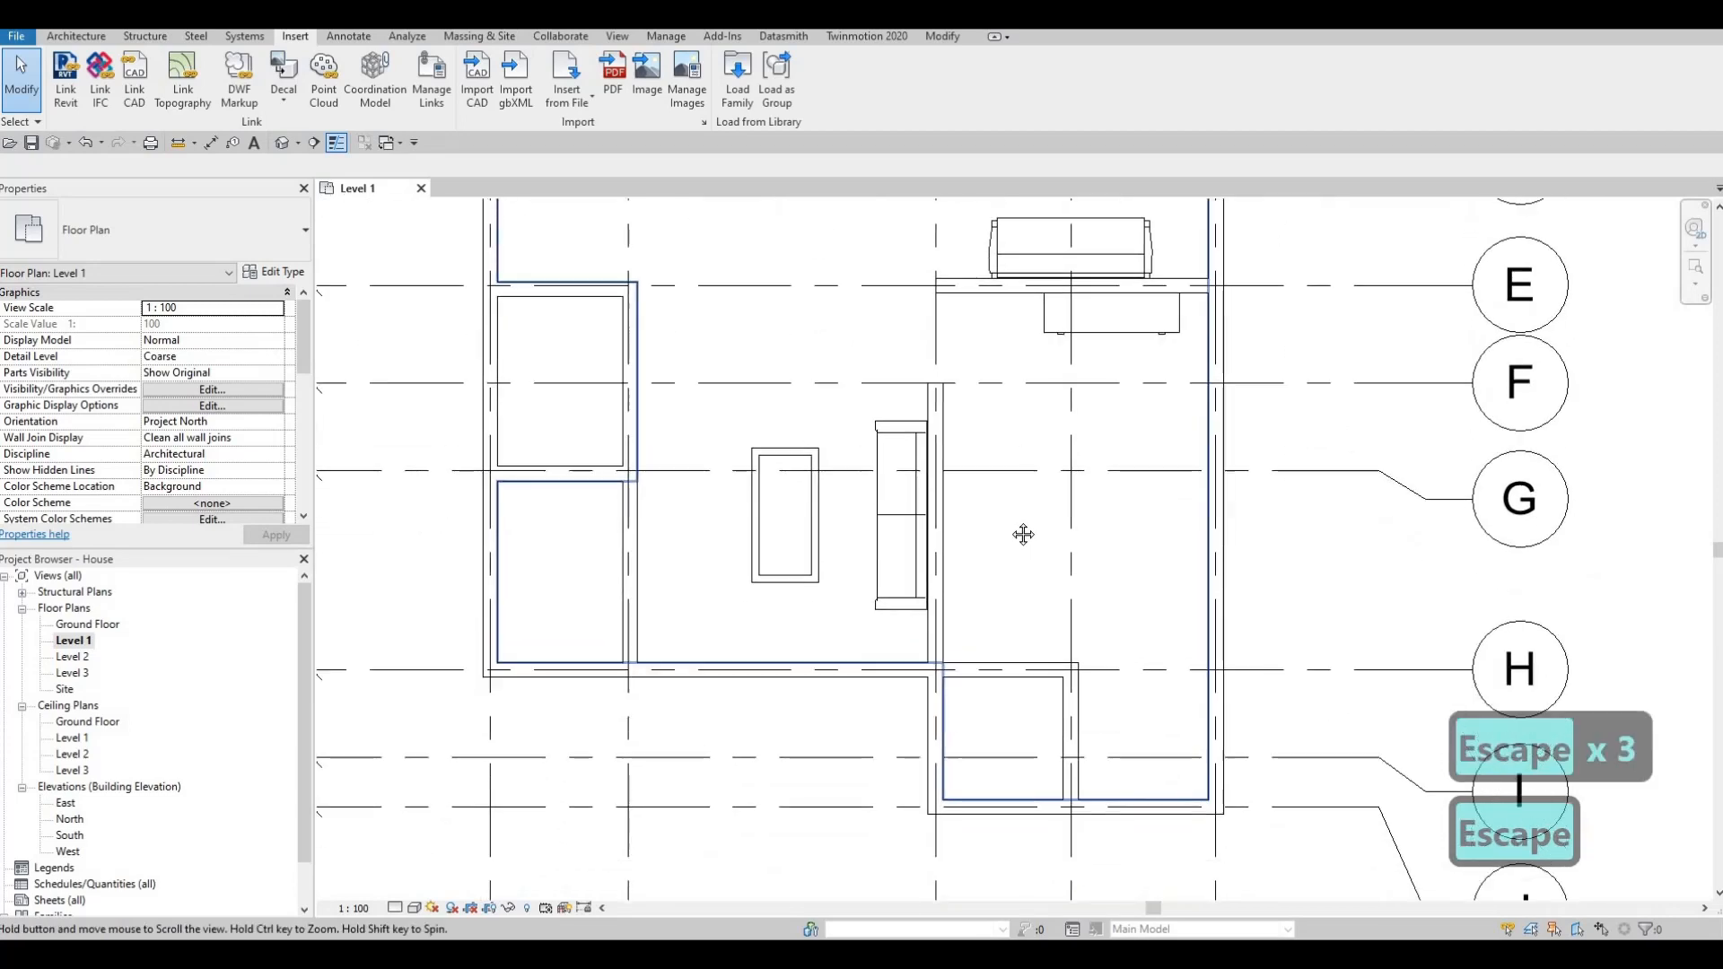
scroll(987, 525, "down", 3)
middle_click_drag(955, 410, 968, 468)
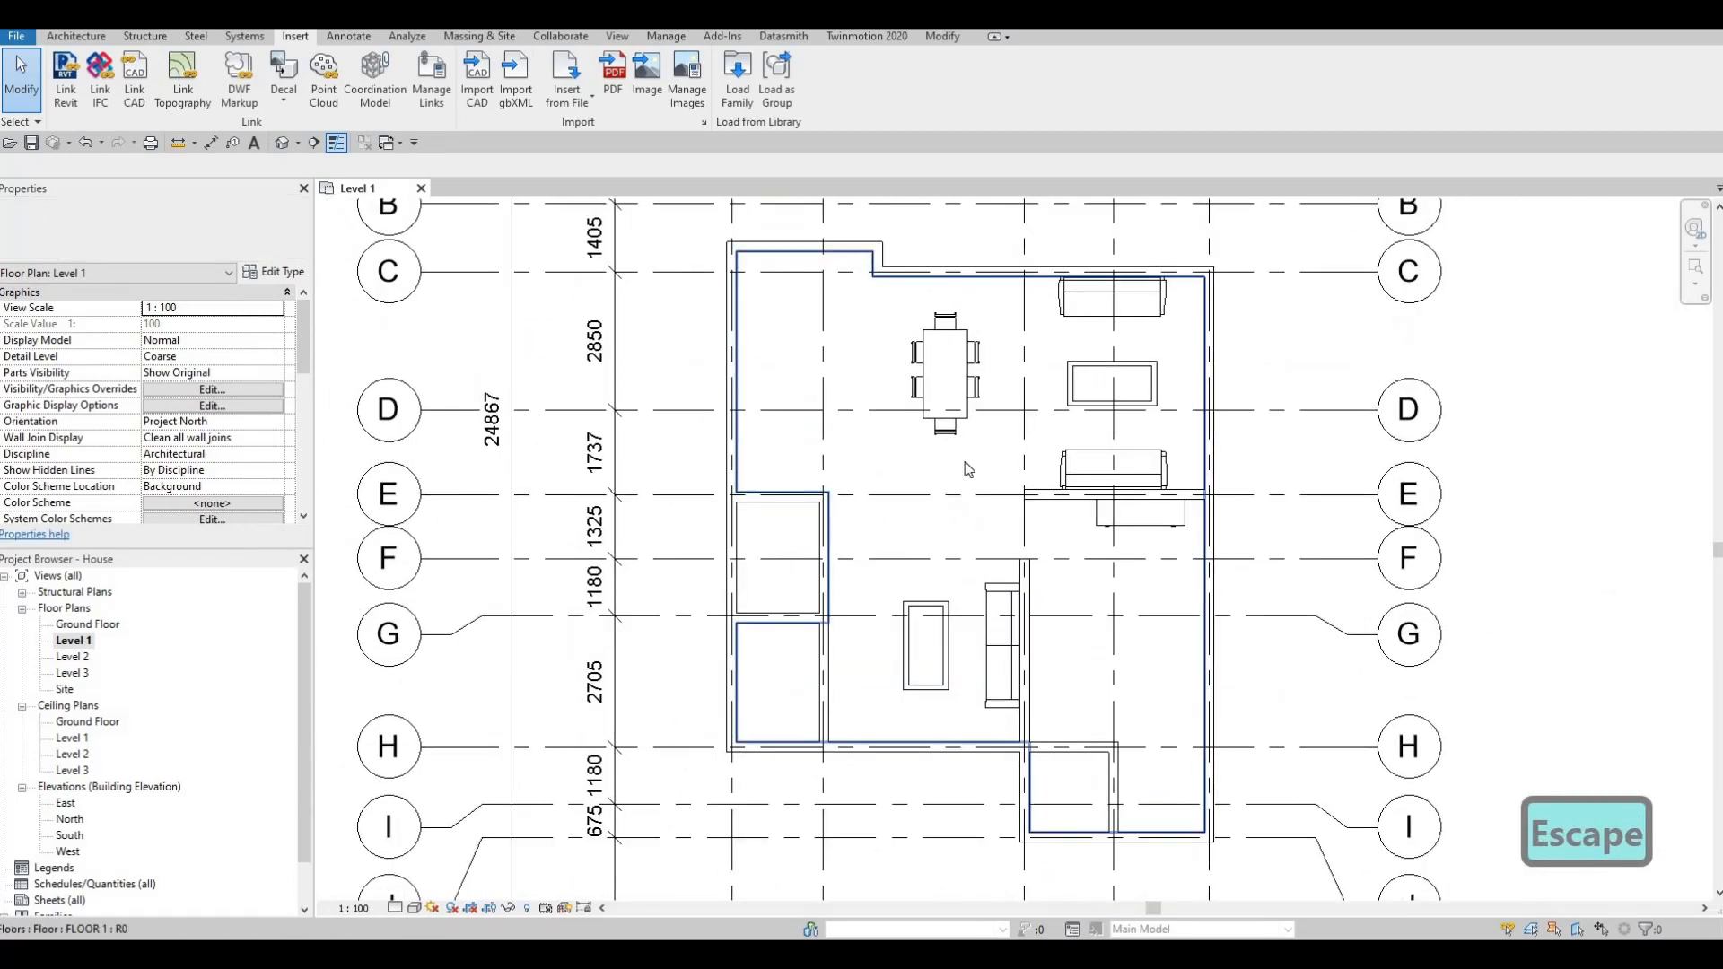
middle_click_drag(972, 557, 970, 487)
key("Escape")
middle_click_drag(1115, 683, 1126, 599)
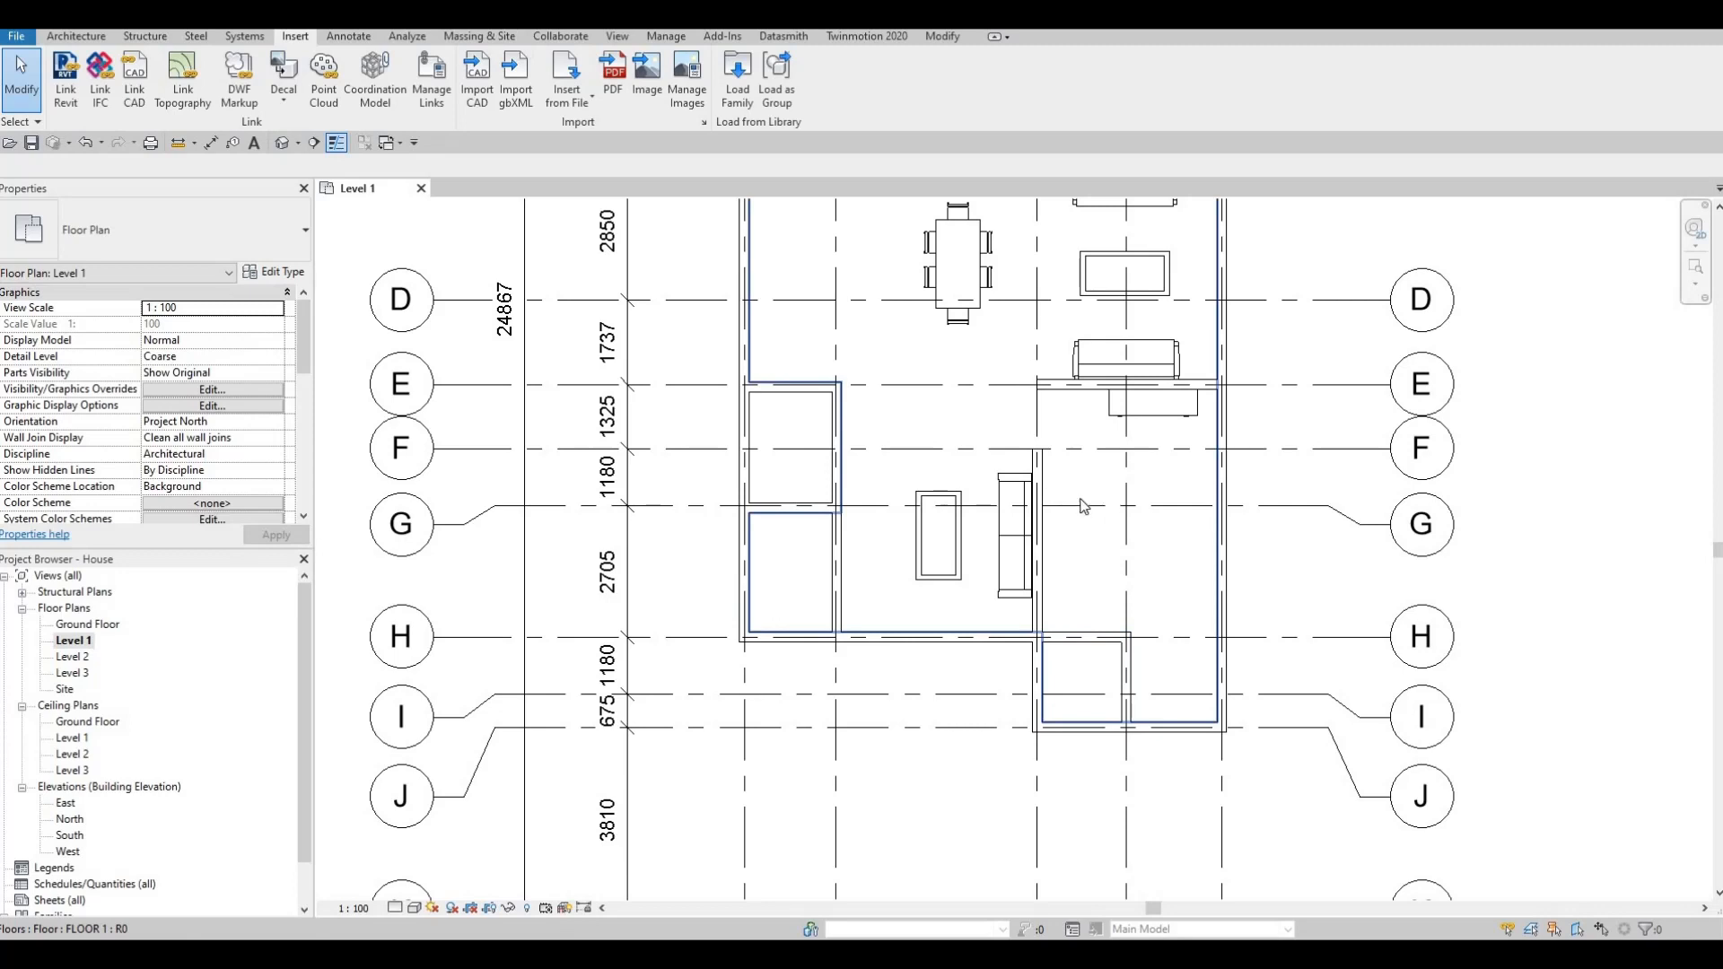
middle_click_drag(1082, 577, 1081, 651)
key("Escape")
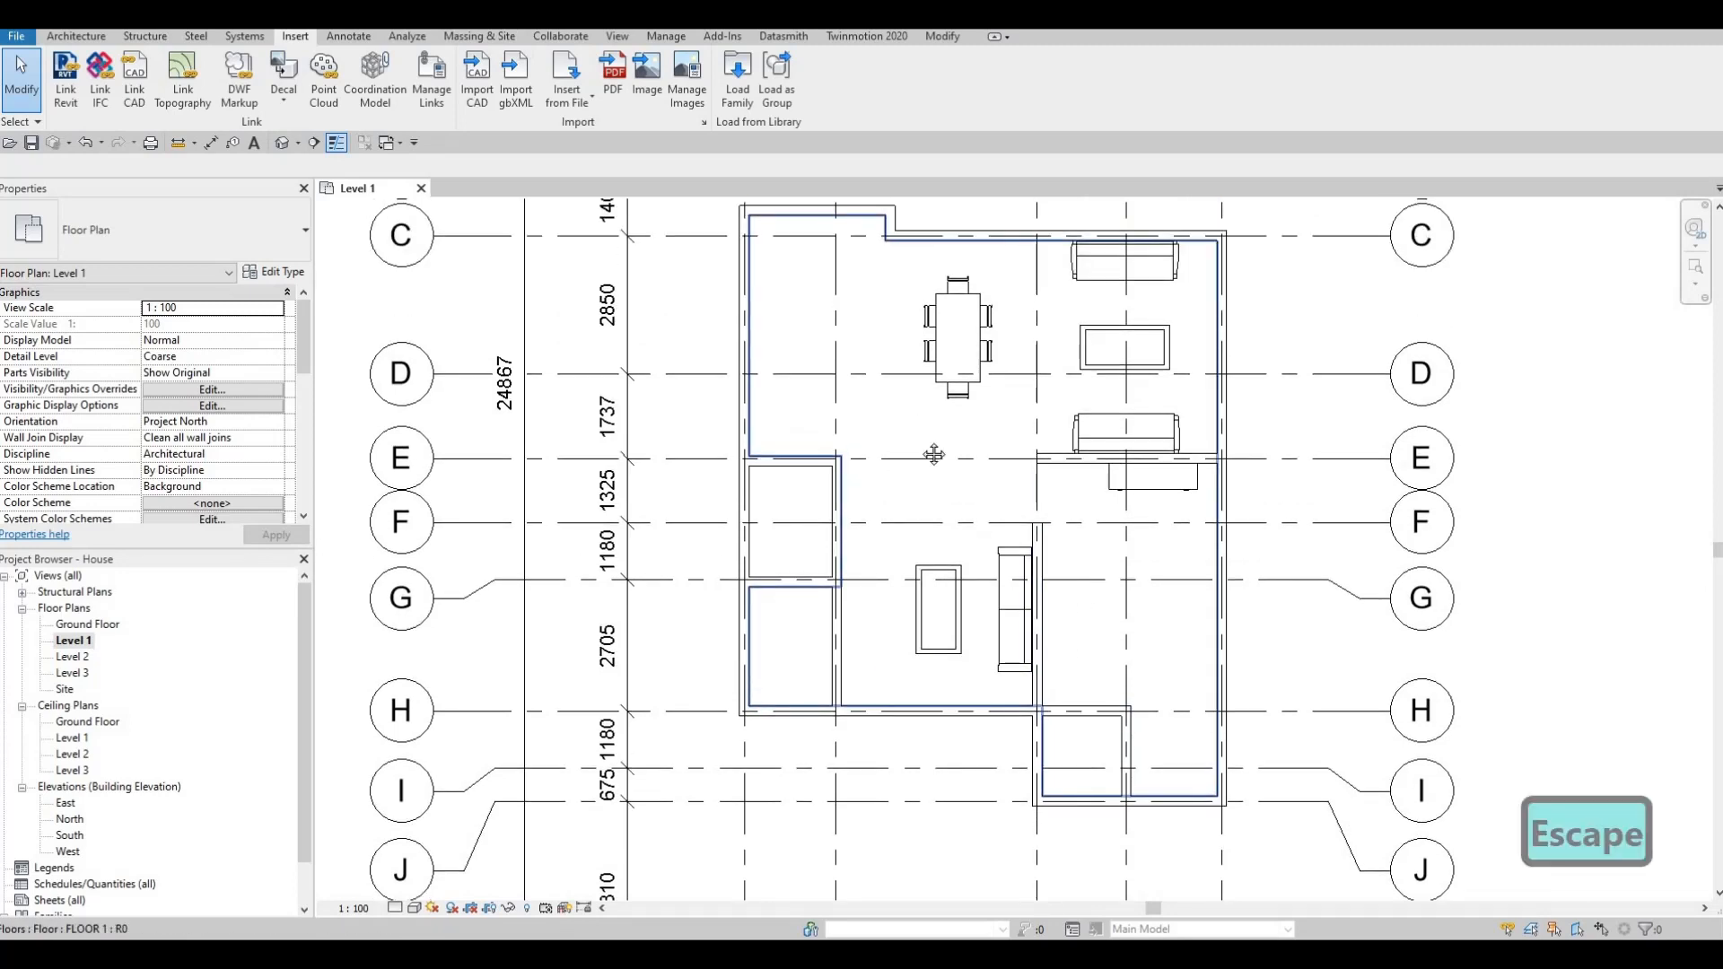
key("Escape")
middle_click_drag(779, 256, 804, 374)
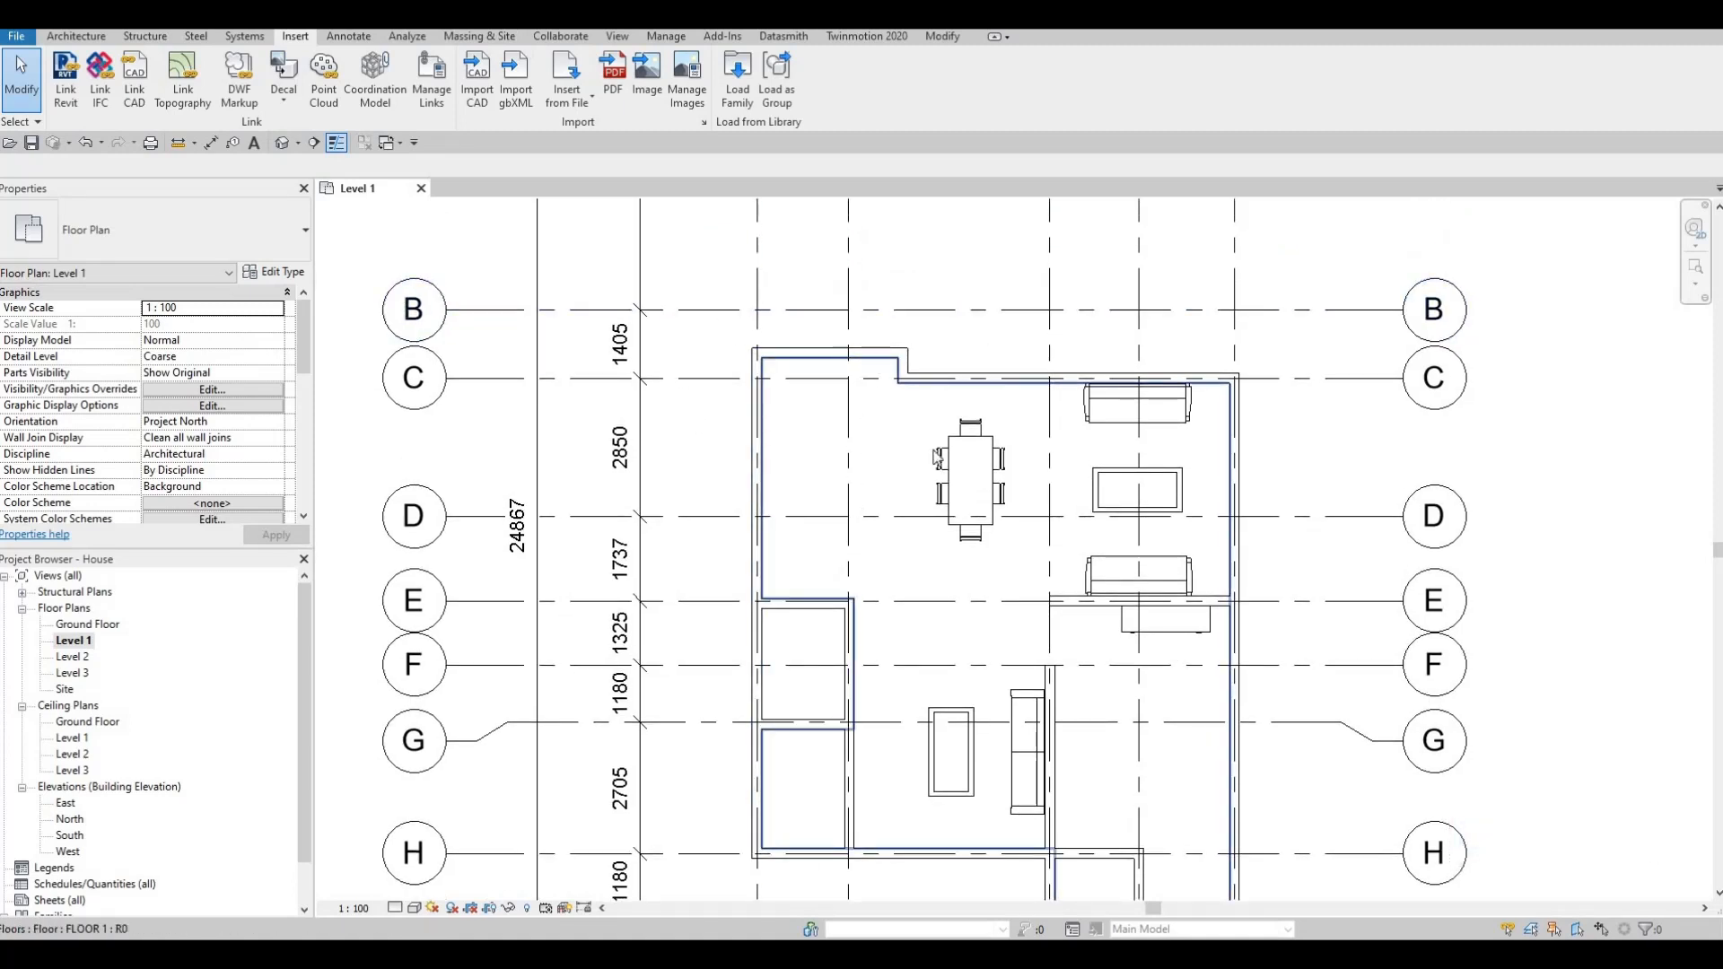
middle_click_drag(1060, 446, 954, 400)
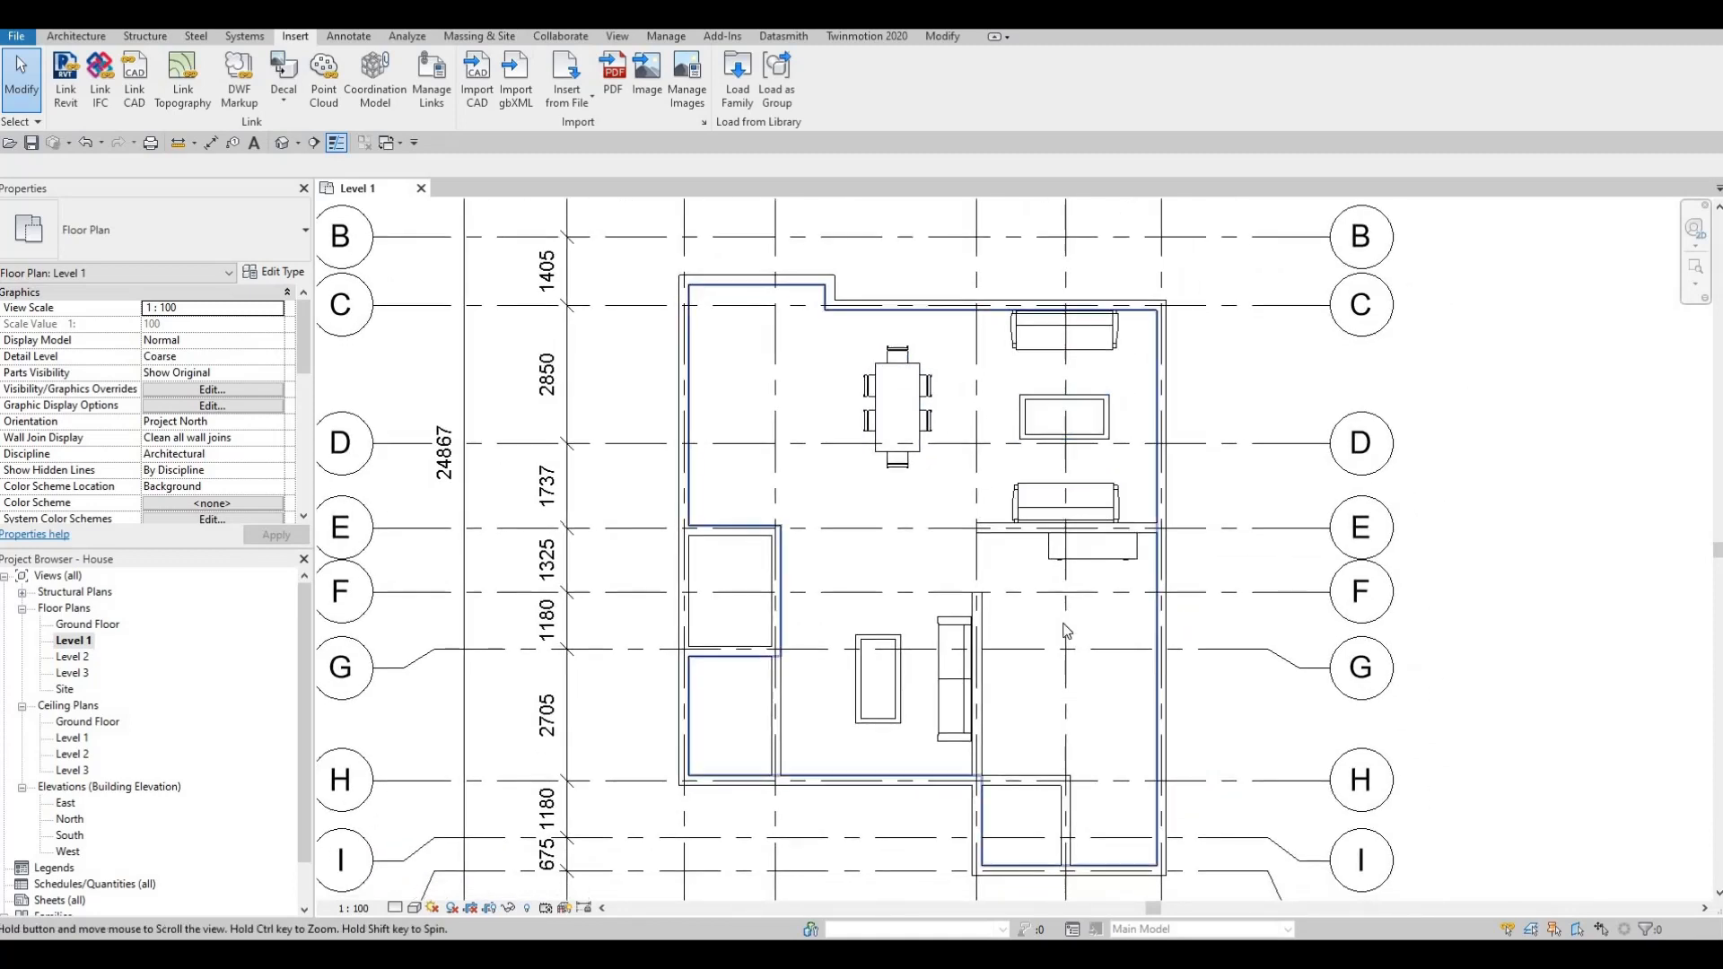
middle_click_drag(1066, 634, 1061, 557)
key("Escape")
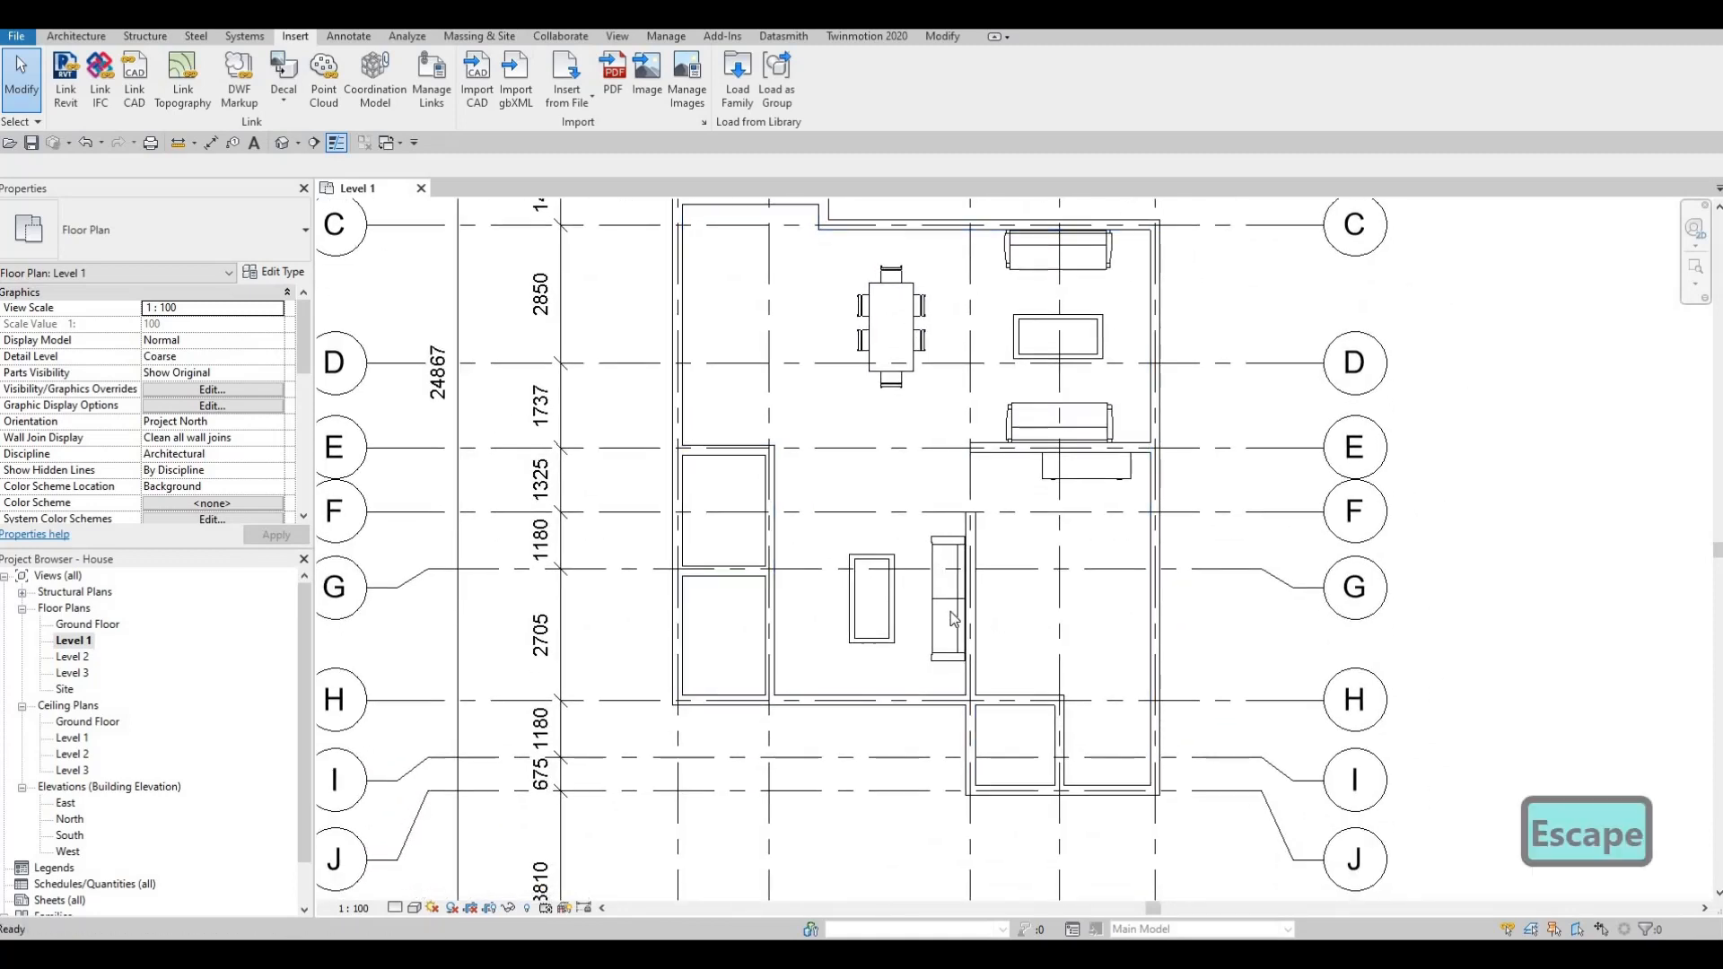
Start loading a family and browse to the Residential folder inside the Canada library's Doors folder
left_click(56, 40)
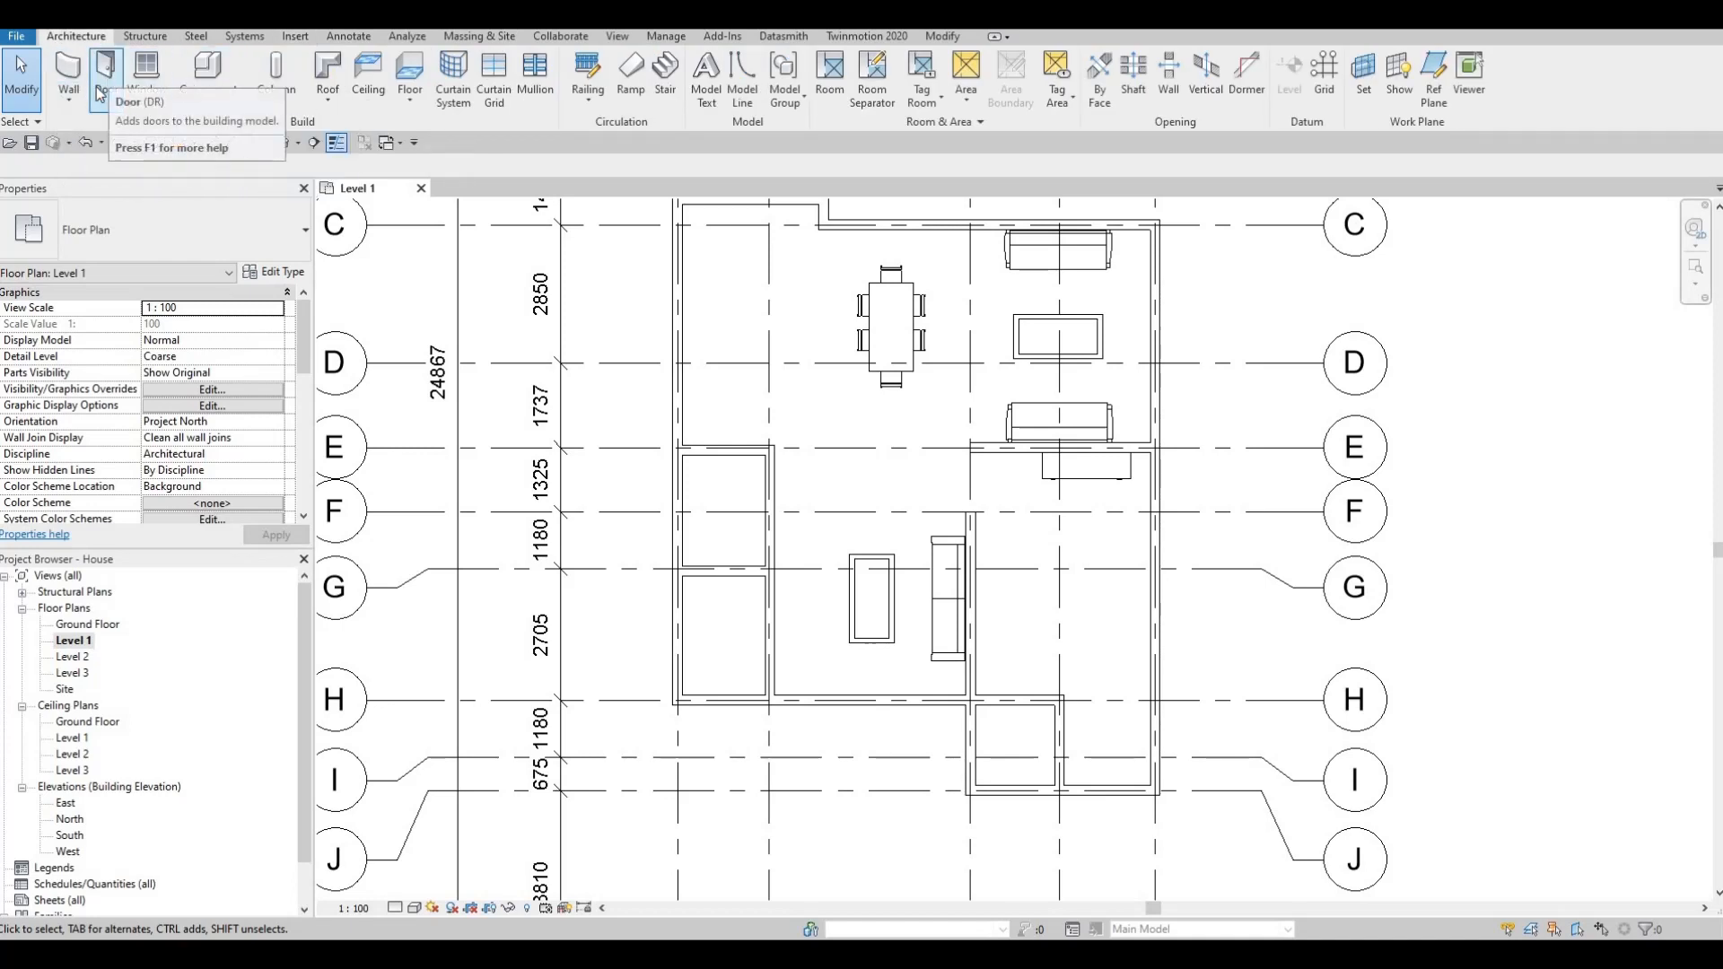
left_click(296, 36)
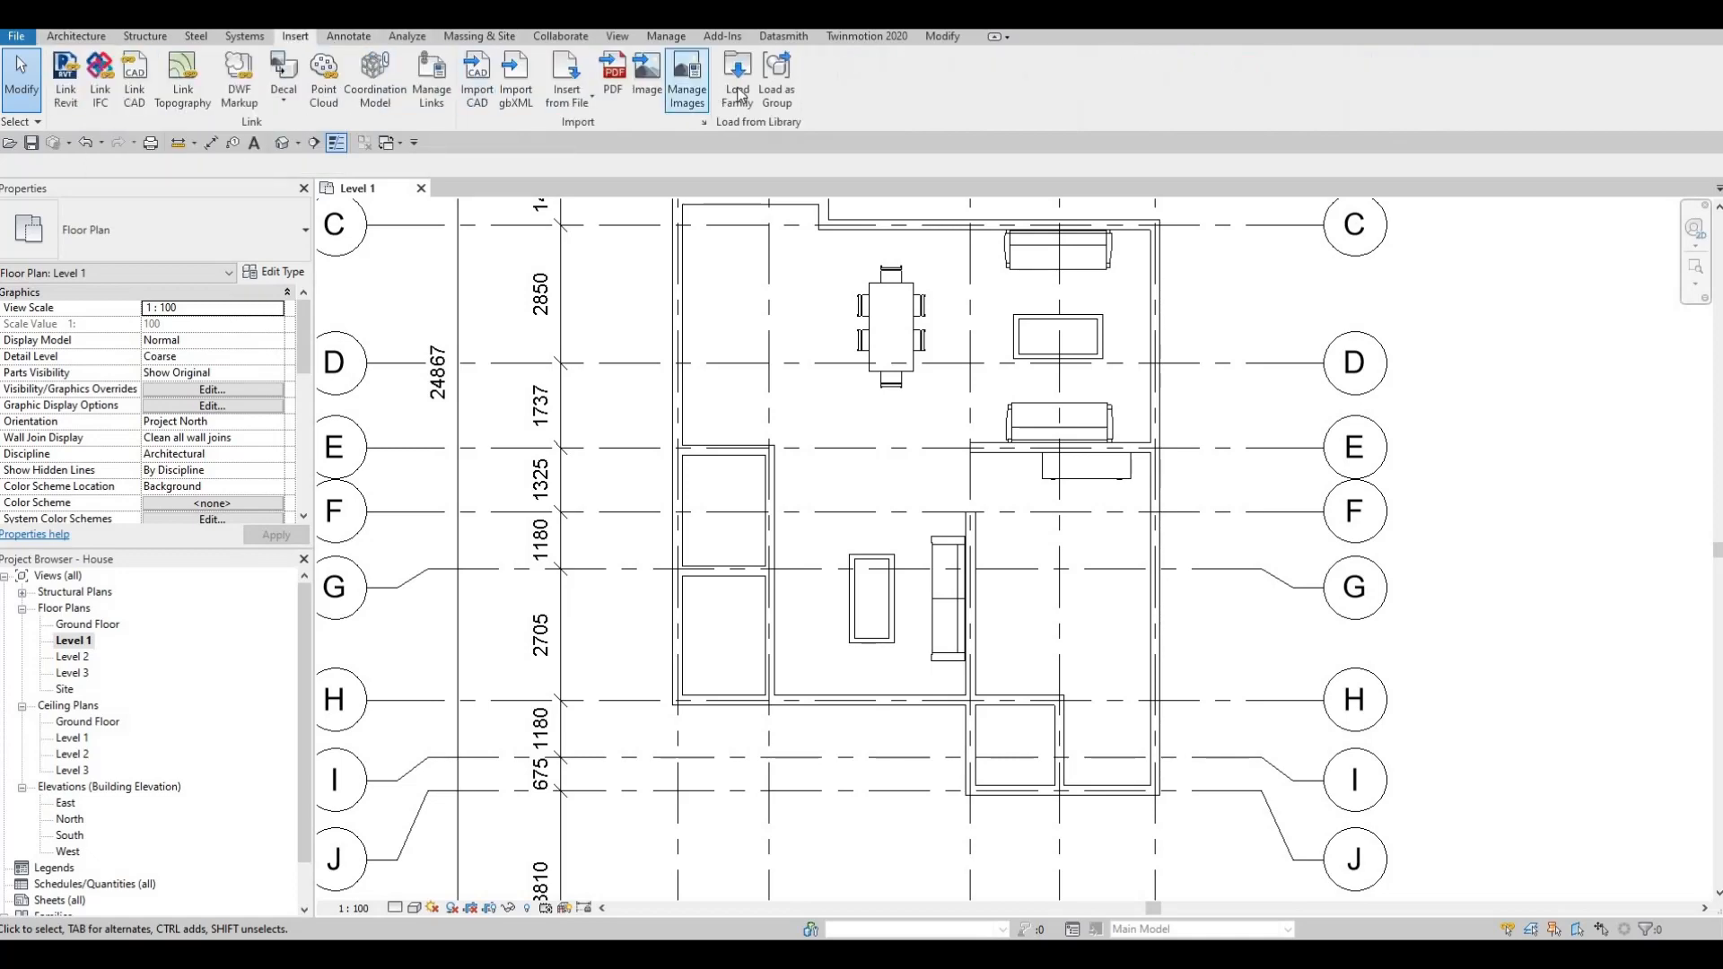
left_click(737, 79)
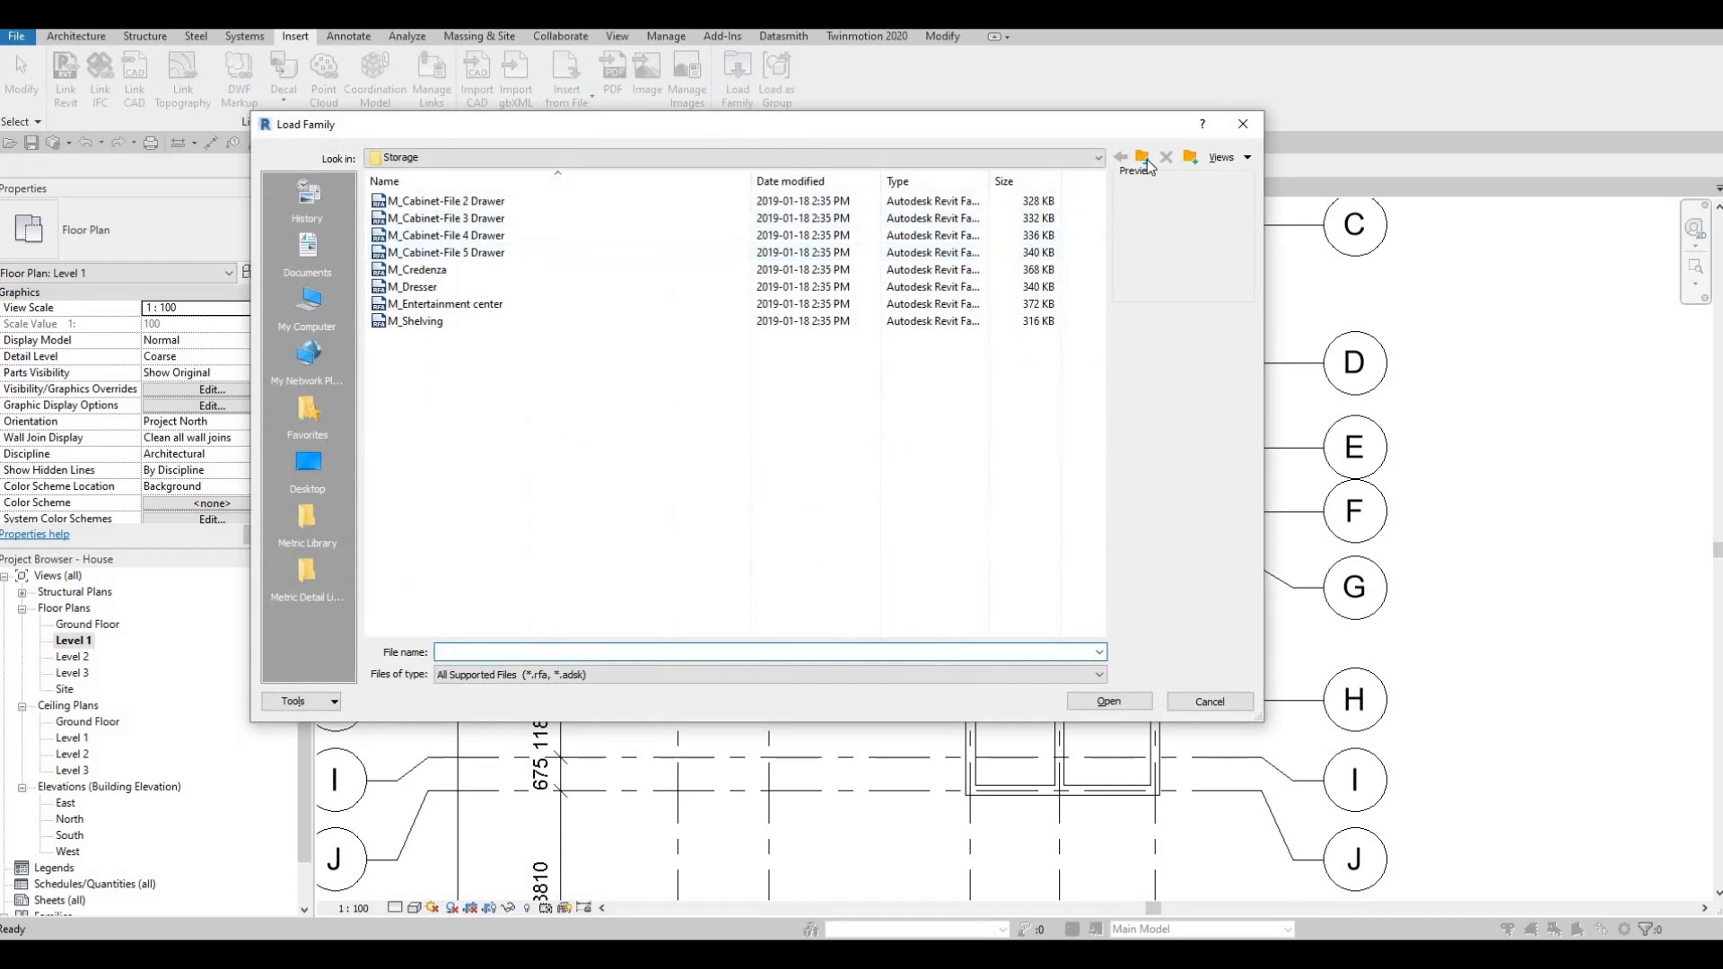
left_click(1143, 158)
left_click(1142, 157)
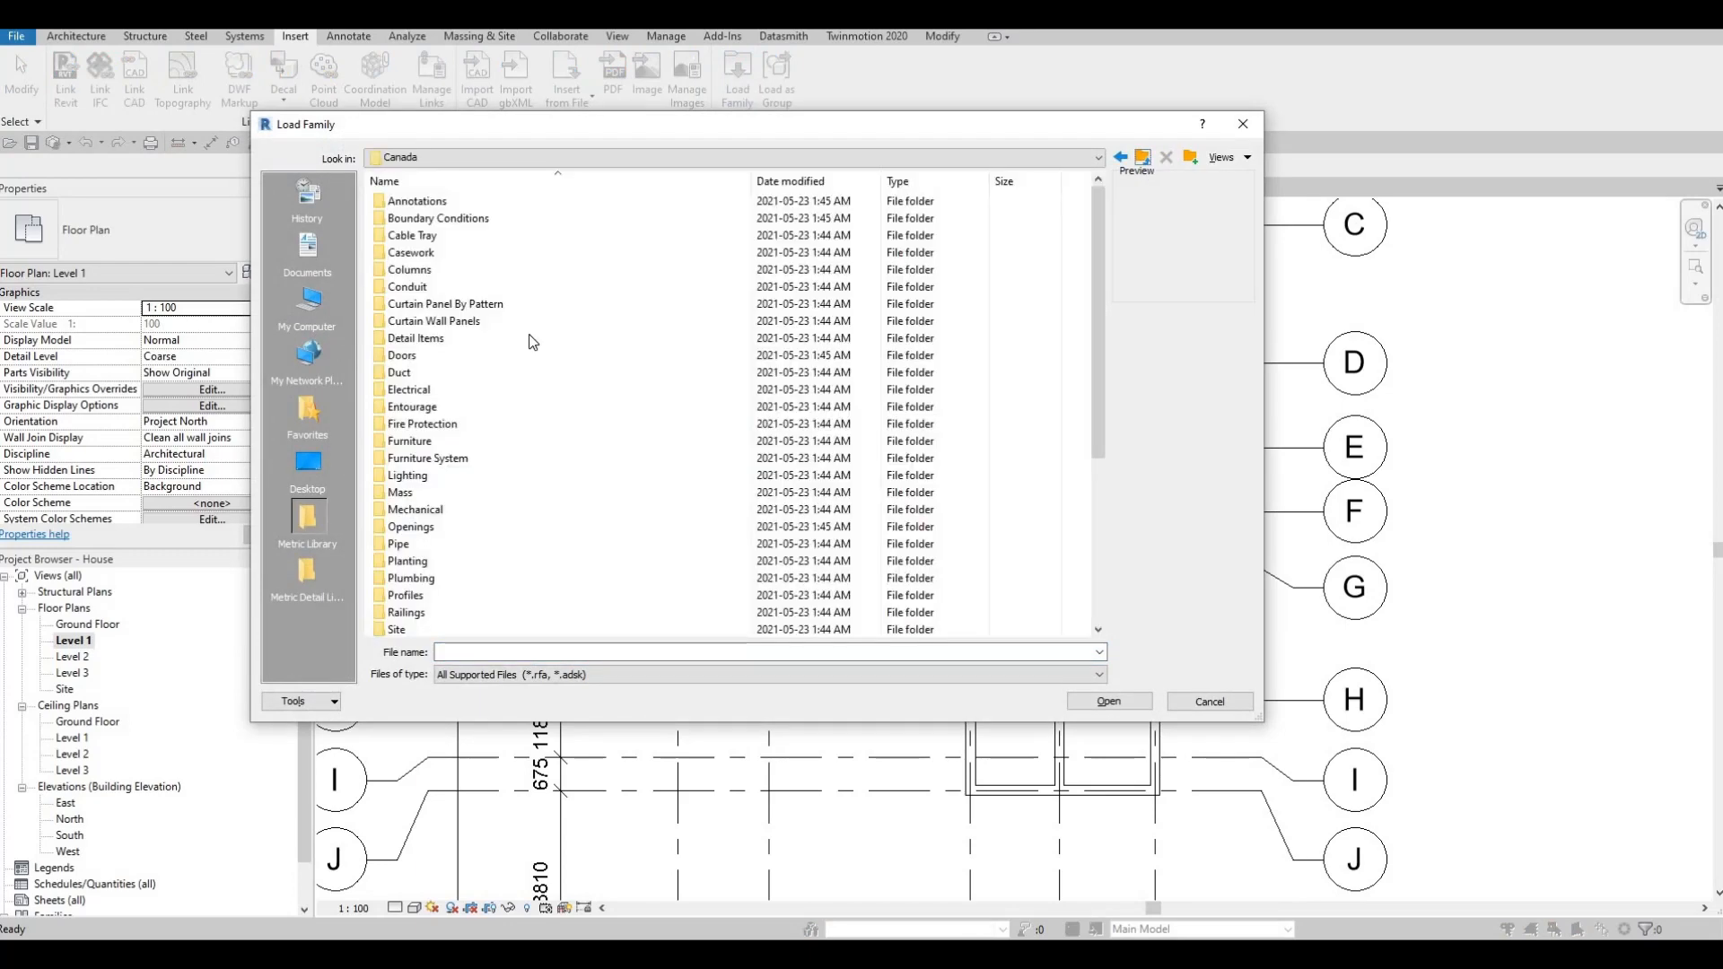
double_click(465, 355)
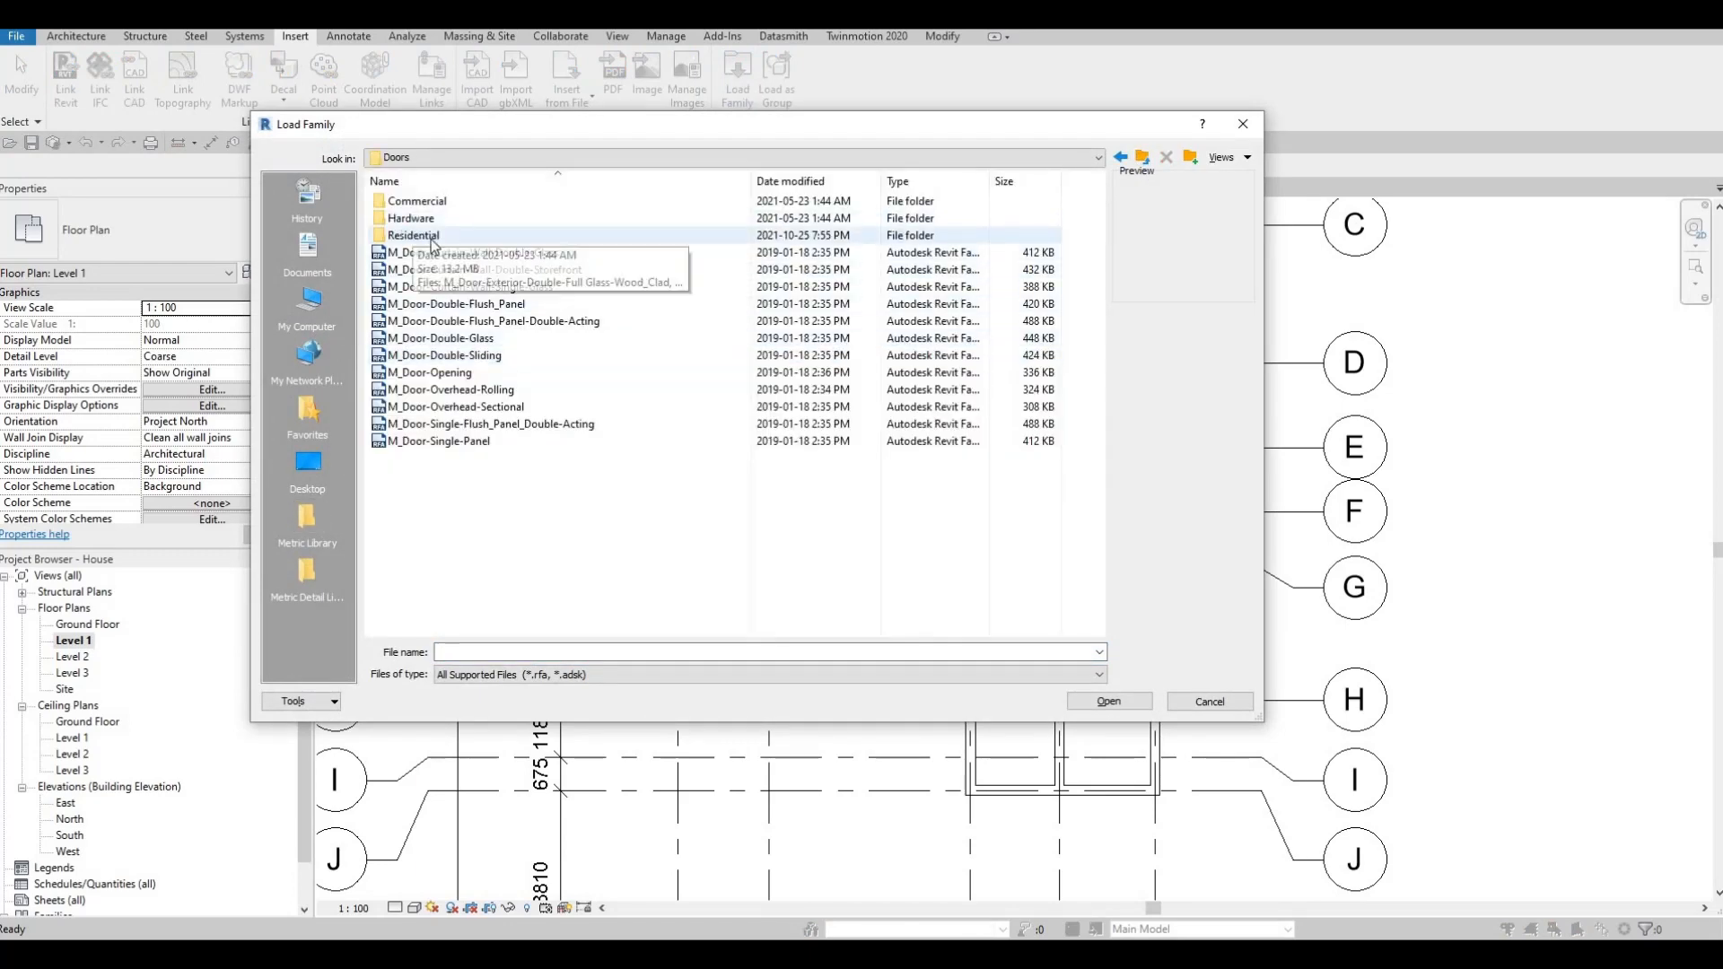
key("Return")
Preview the residential door families and select M_Door-Interior-Single-1_Panel-Wood for loading
left_click(451, 205)
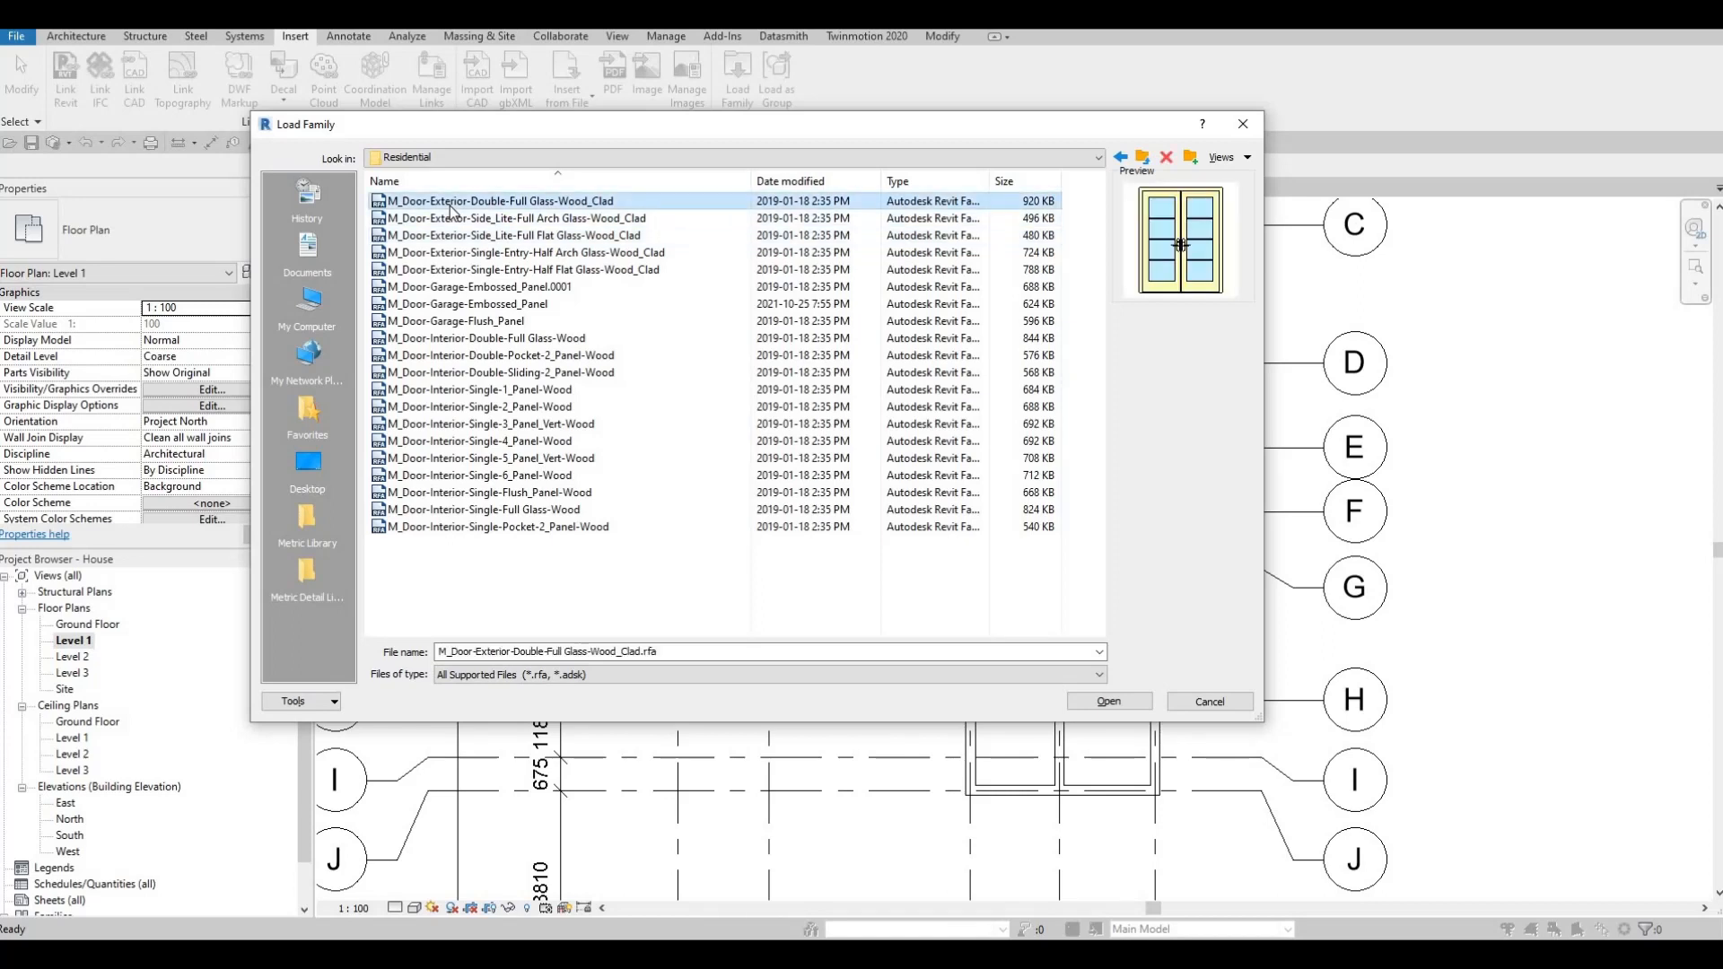
key("Down")
key("Down")
key("Down")
key("Down")
key("Down")
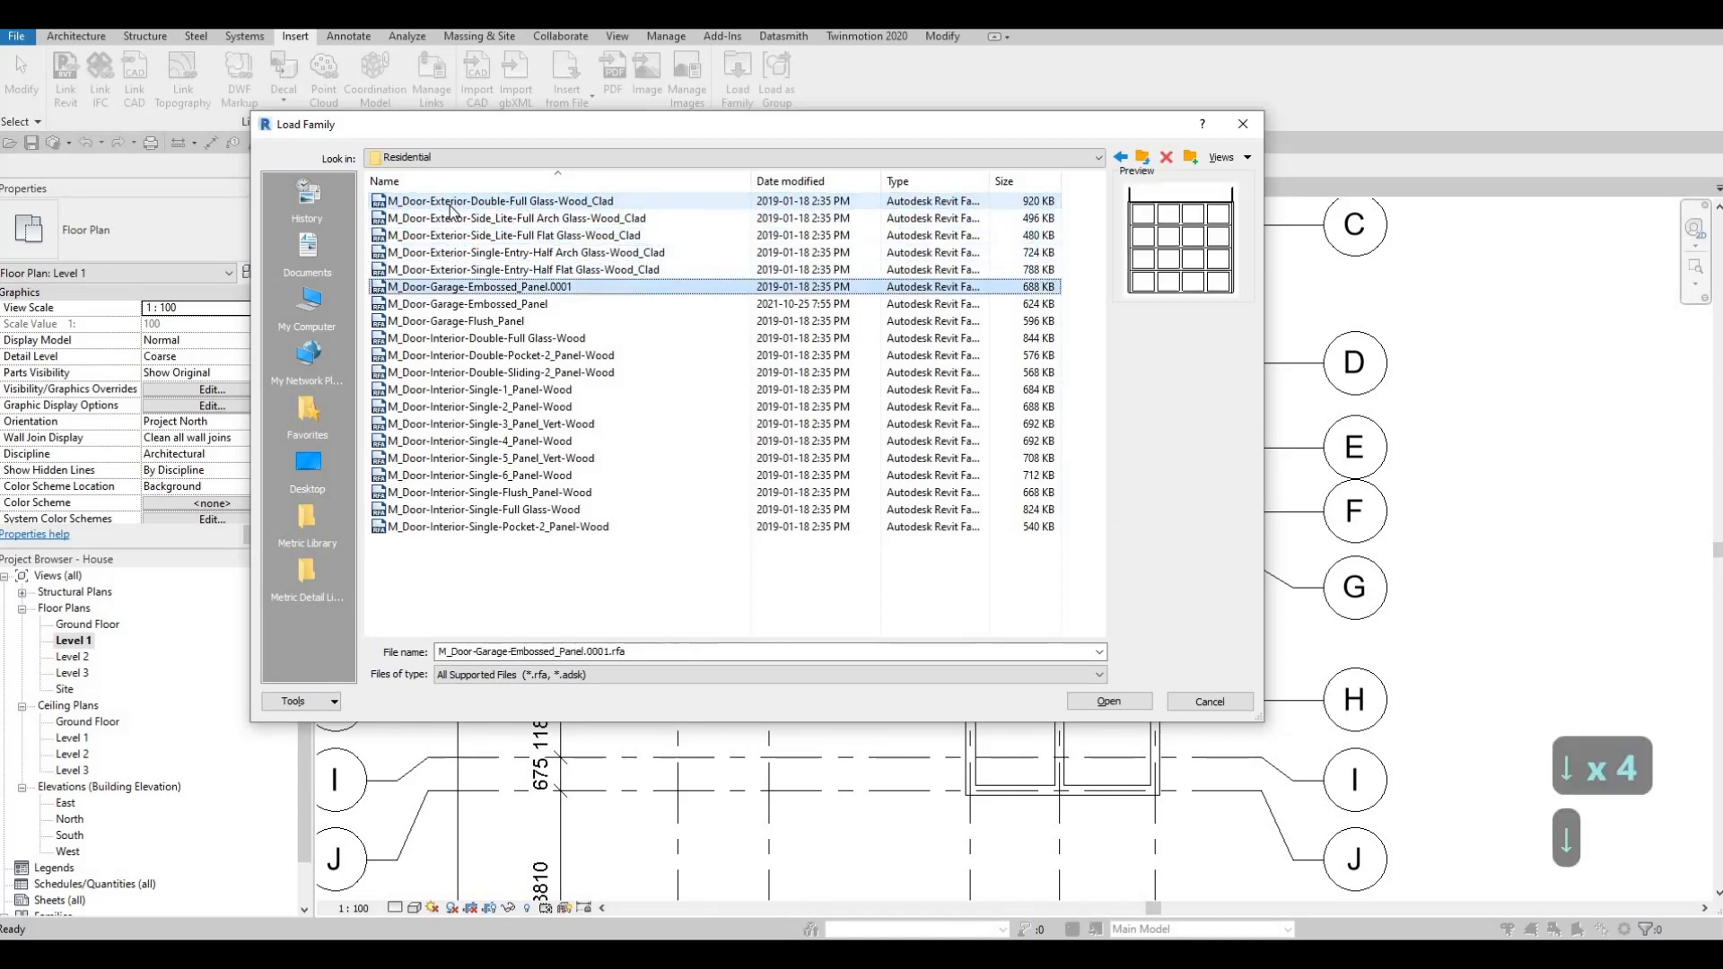
key("Up")
key("Down")
key("Down")
key("Down")
key("Down")
key("Down")
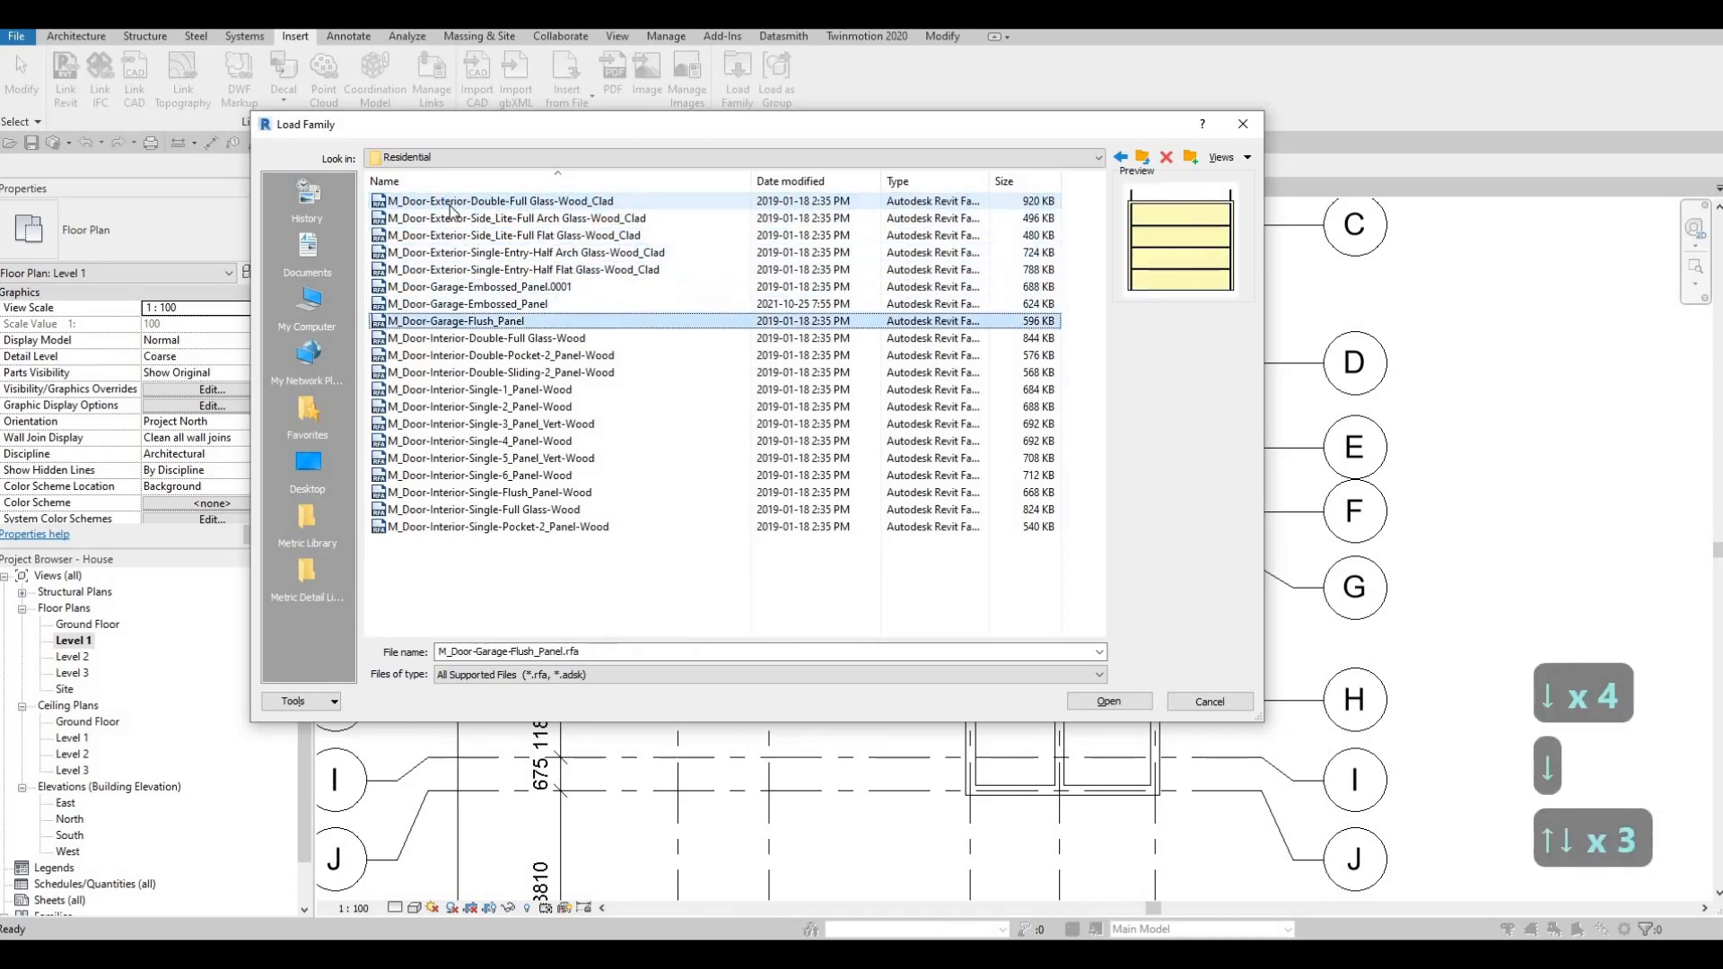
key("Down")
key("Down")
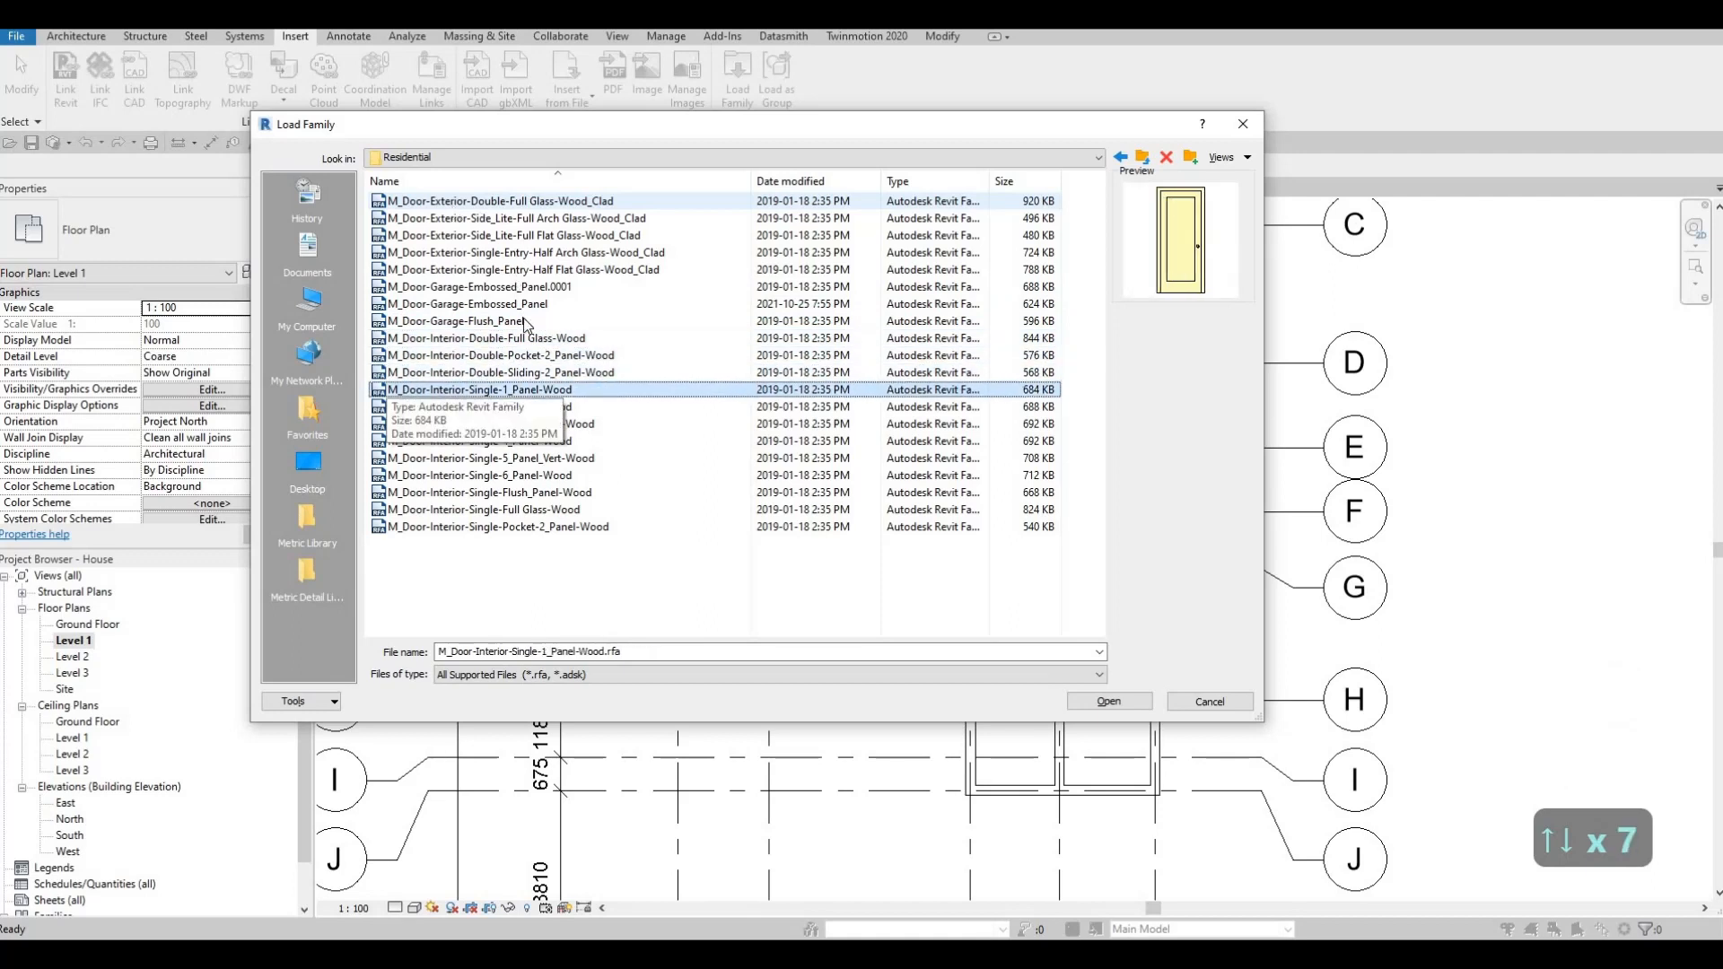
Load M_Door-Interior-Single-1_Panel-Wood with all its types from 300 x 2000mm through 900 x 2400mm, accepting the large number of types
left_click(1090, 703)
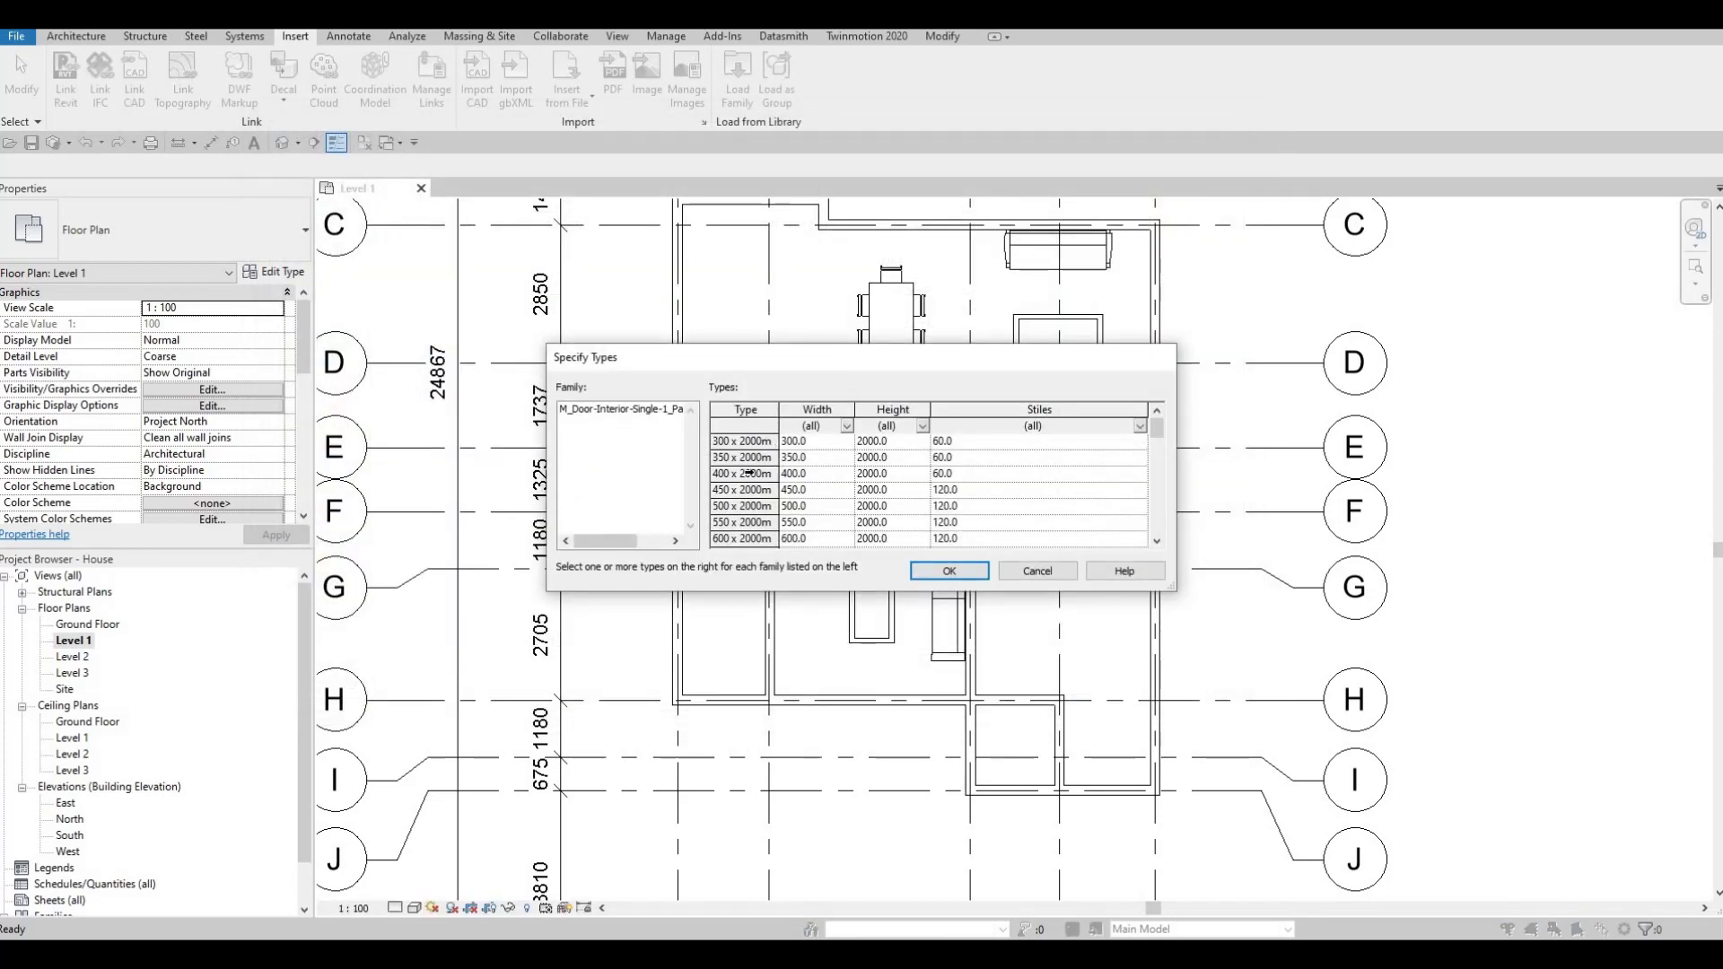
scroll(751, 473, "down", 5)
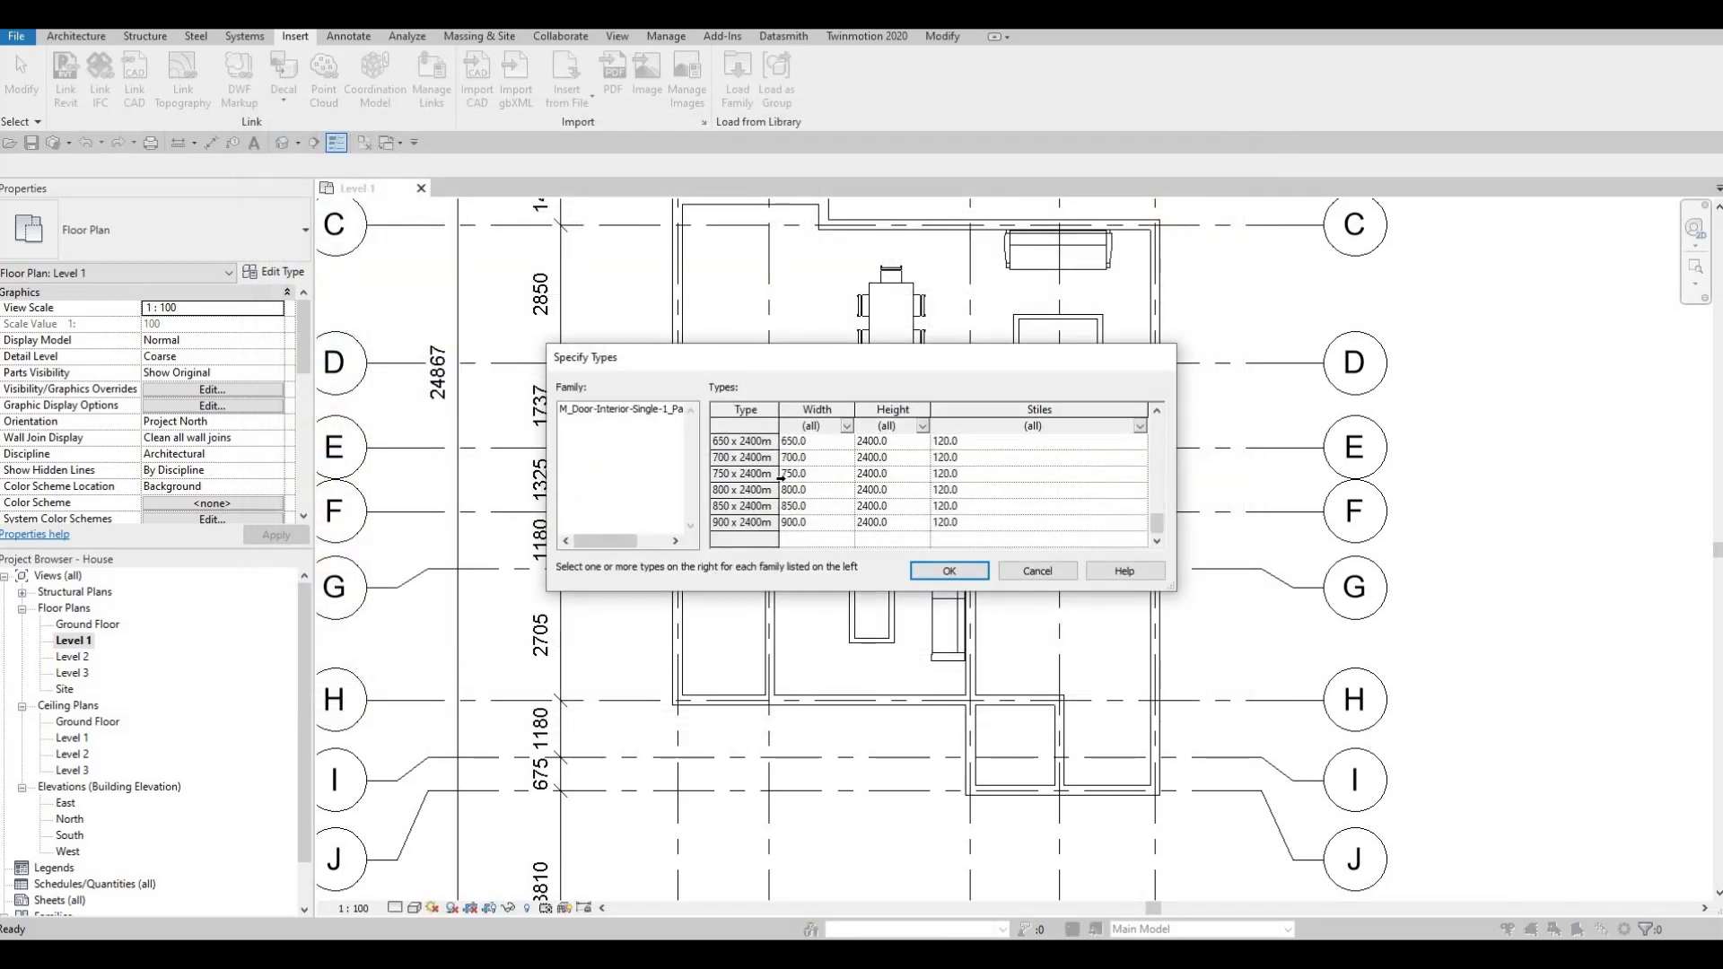
scroll(781, 482, "up", 10)
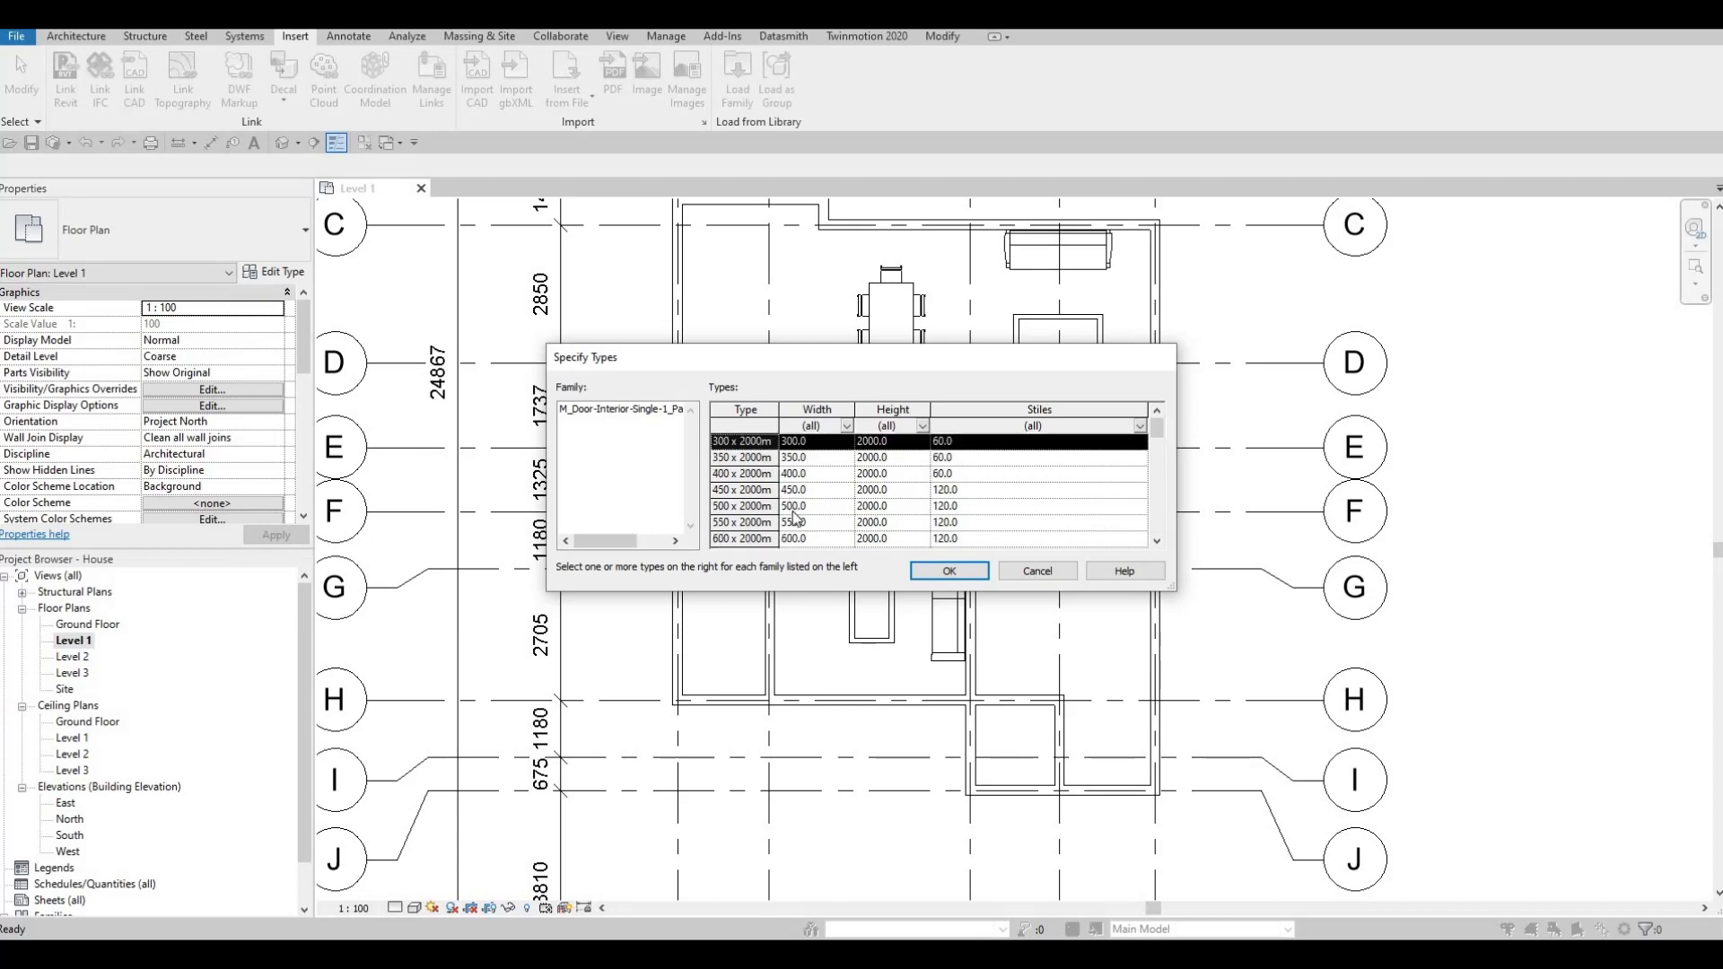
scroll(794, 518, "down", 10)
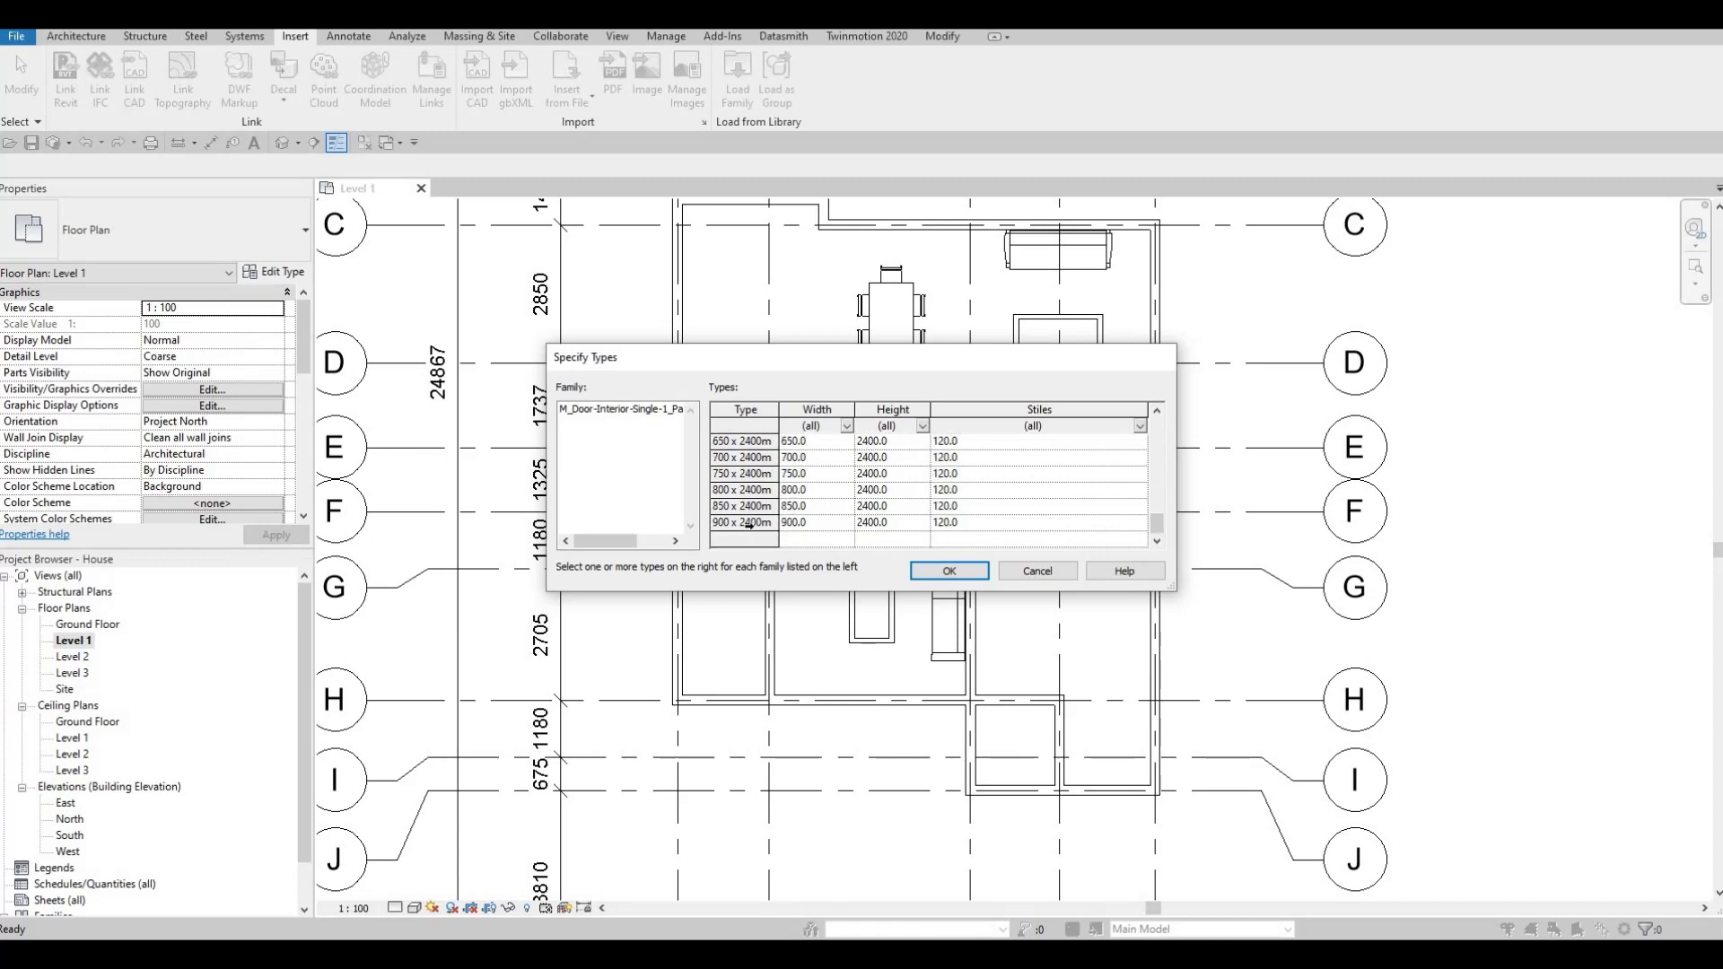
left_click(751, 526, "shift")
left_click(947, 573)
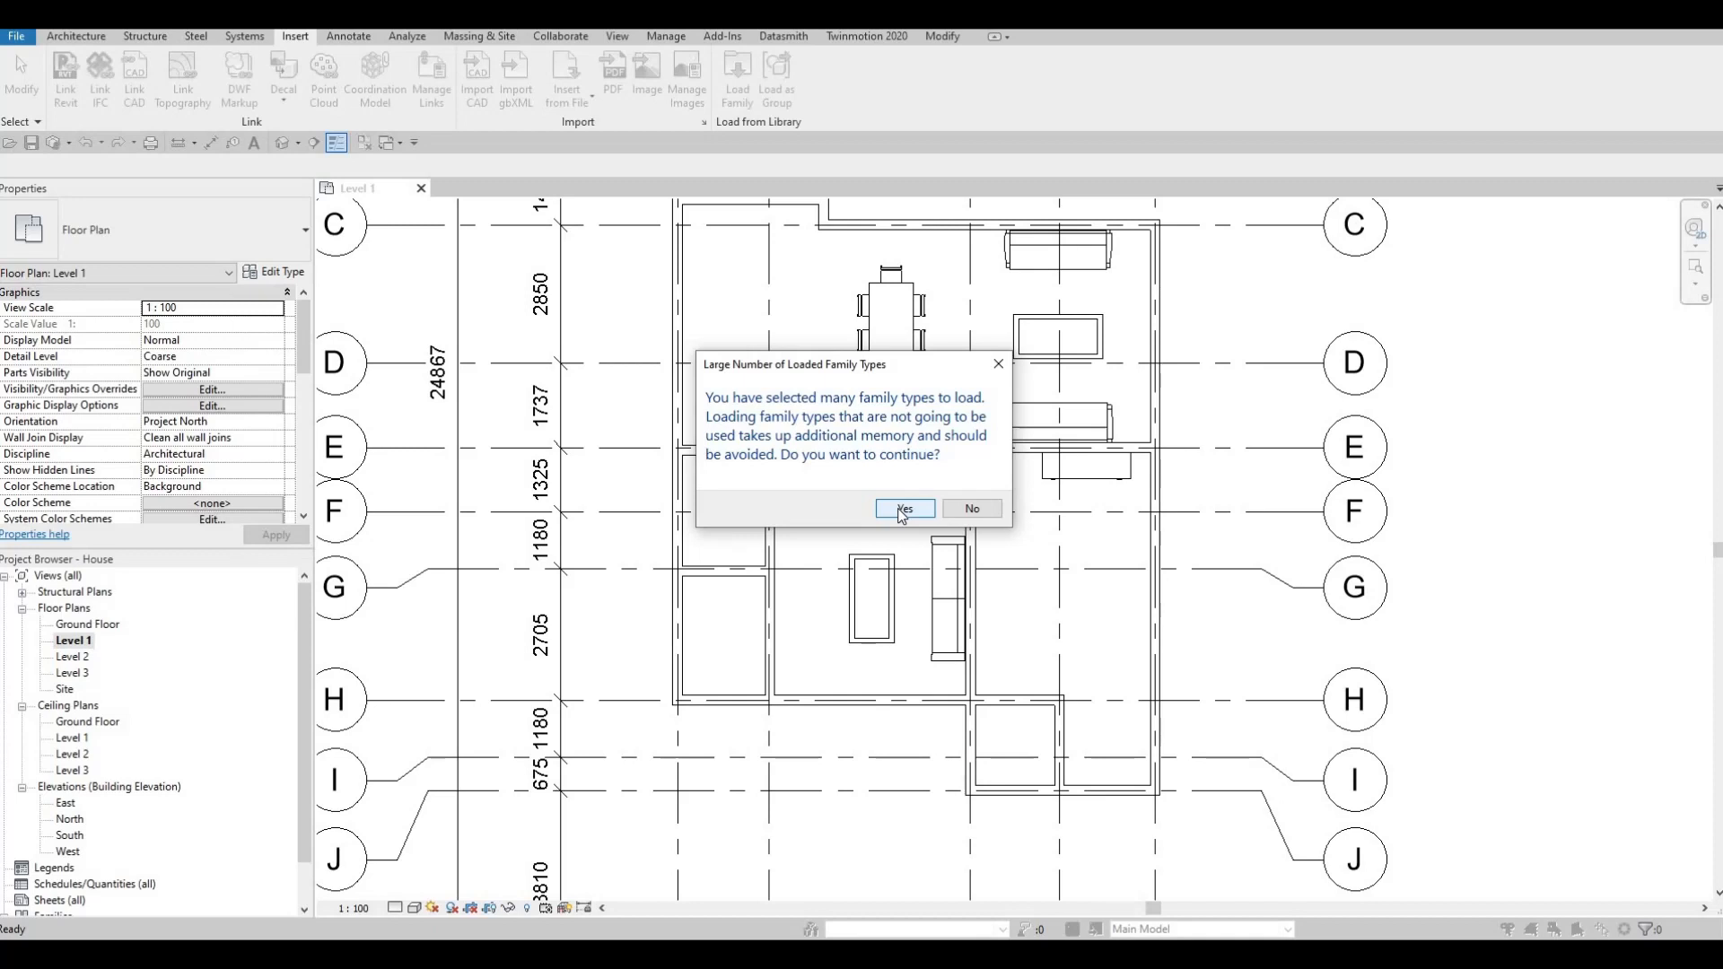
left_click(889, 515)
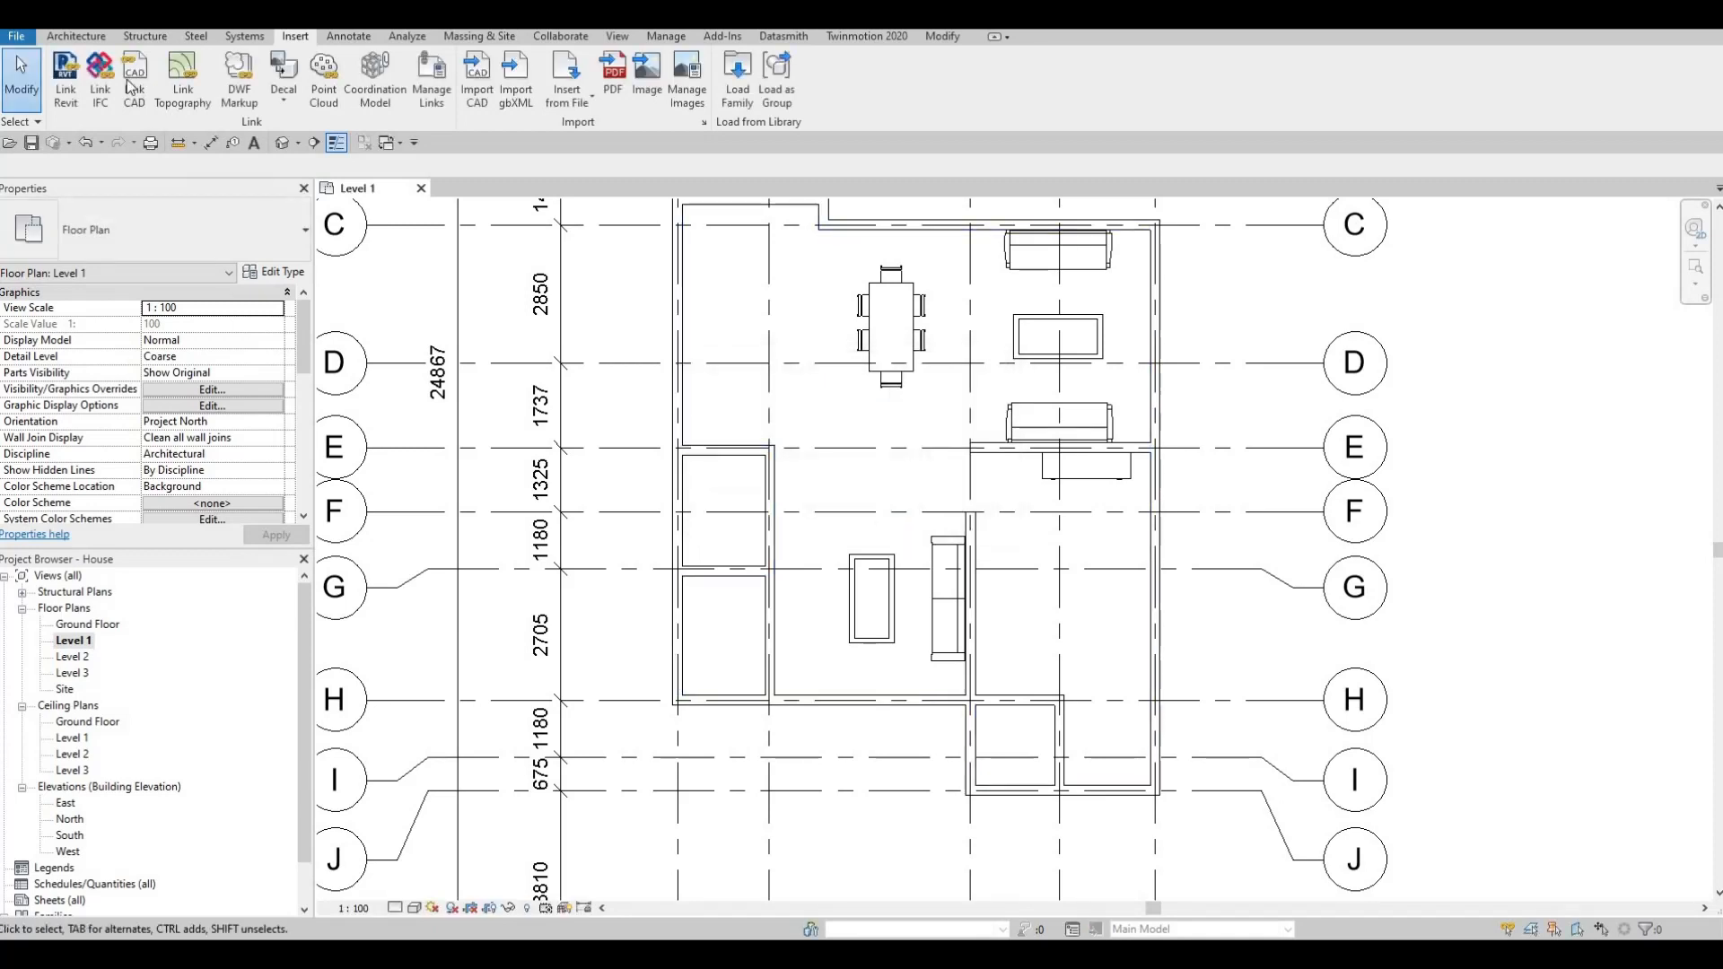
Place a 700 x 2000mm M_Door-Interior-Single-1_Panel-Wood in the small southern room's east wall, swinging inward, centred about 500 mm south of grid H
left_click(63, 39)
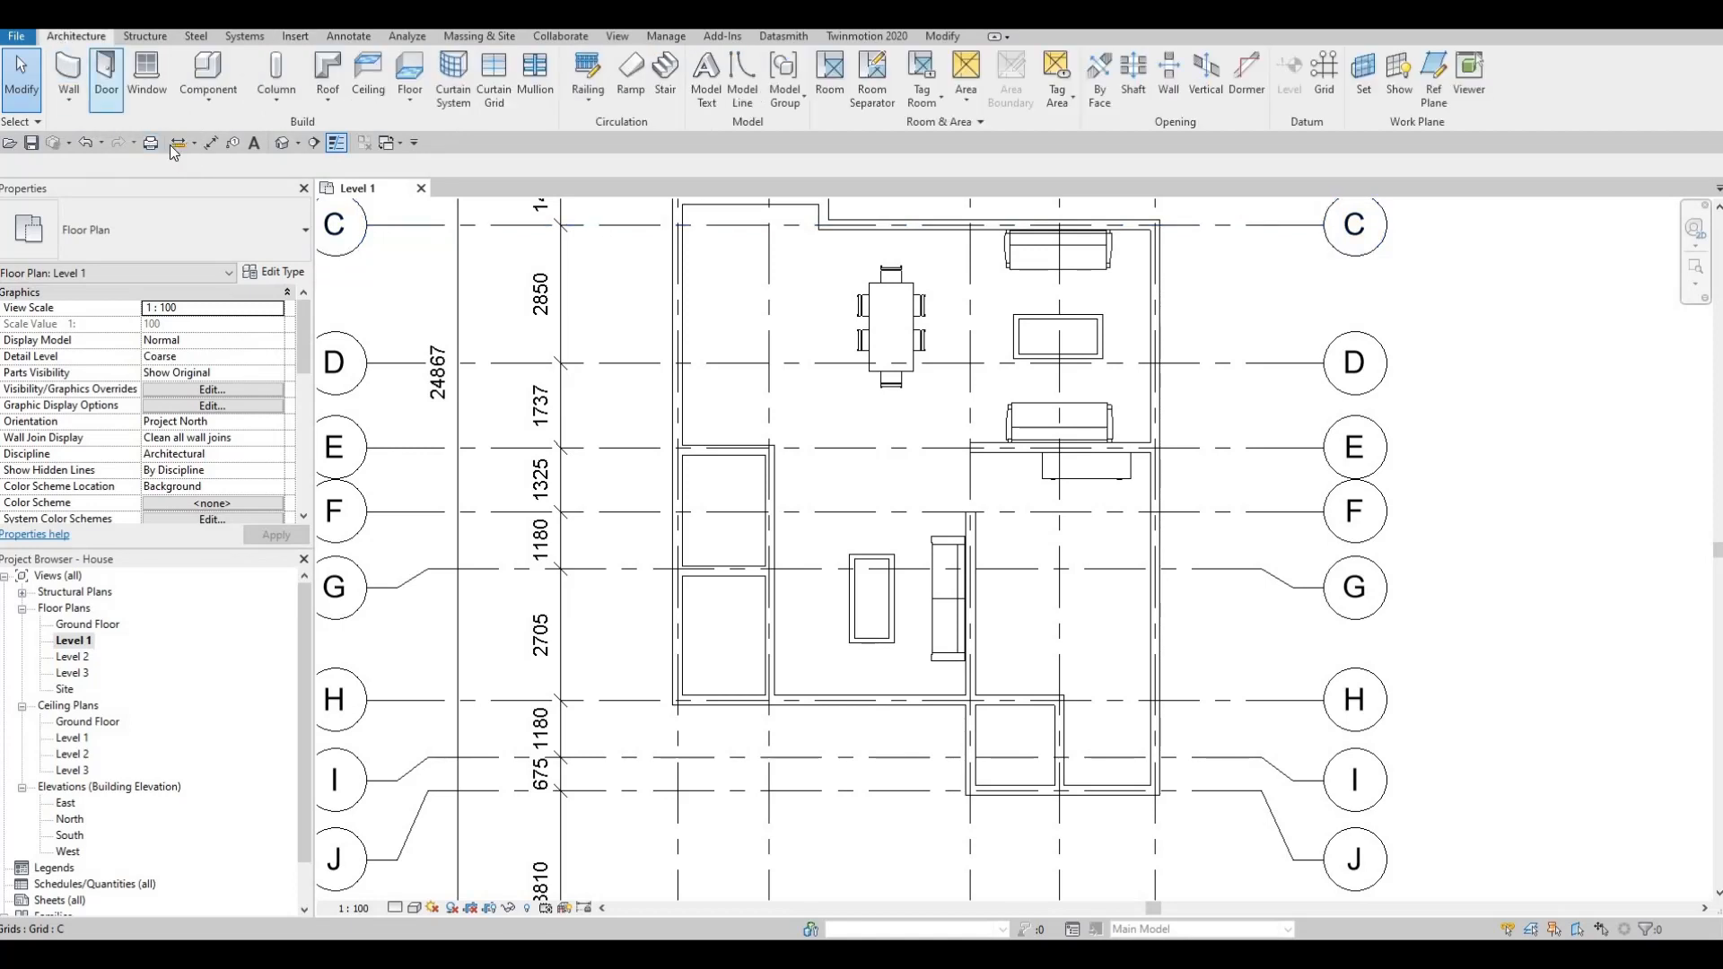
key("w")
key("n")
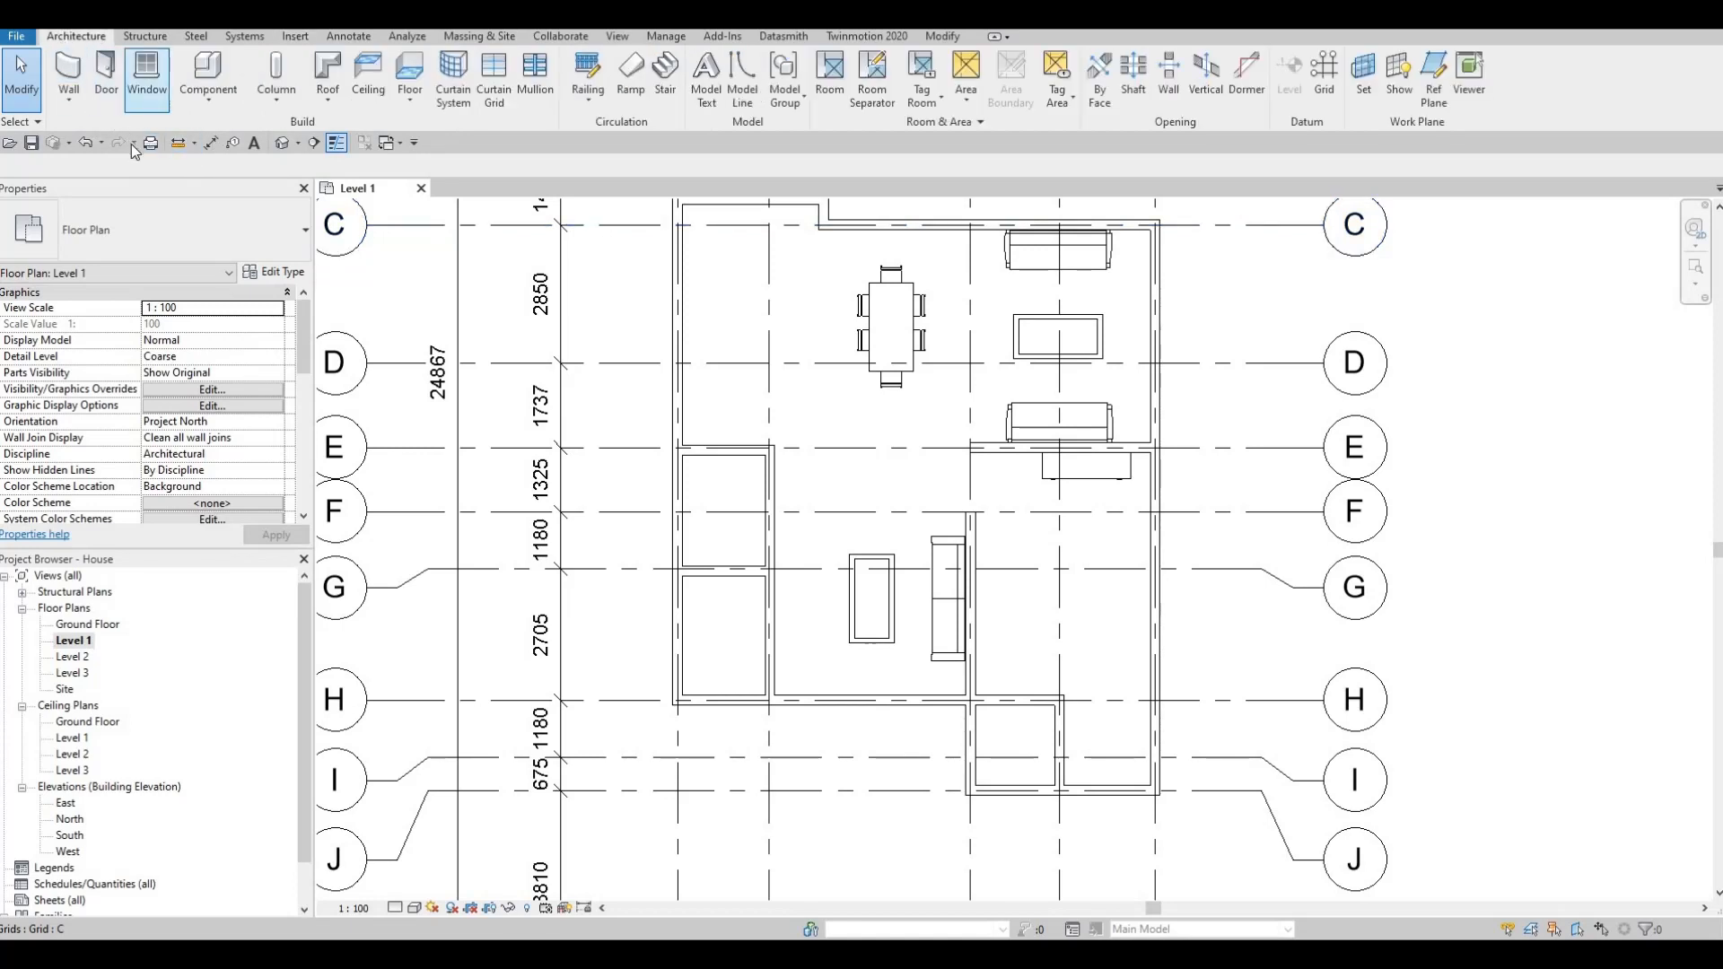
left_click(107, 81)
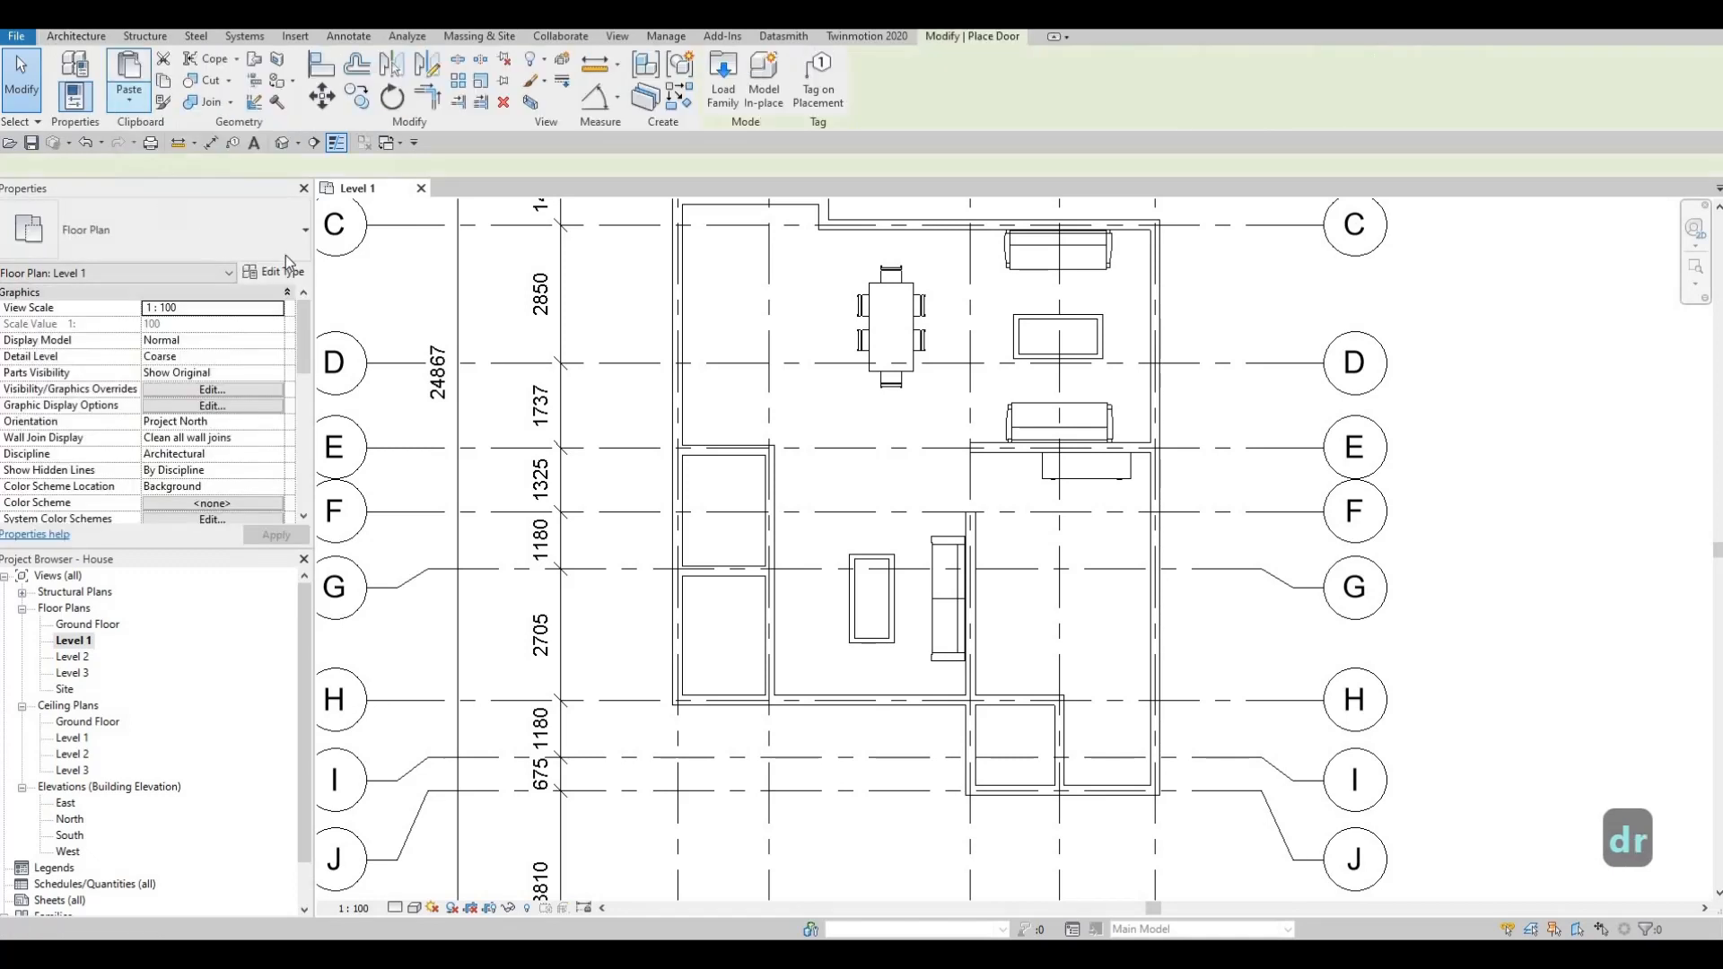
left_click(237, 238)
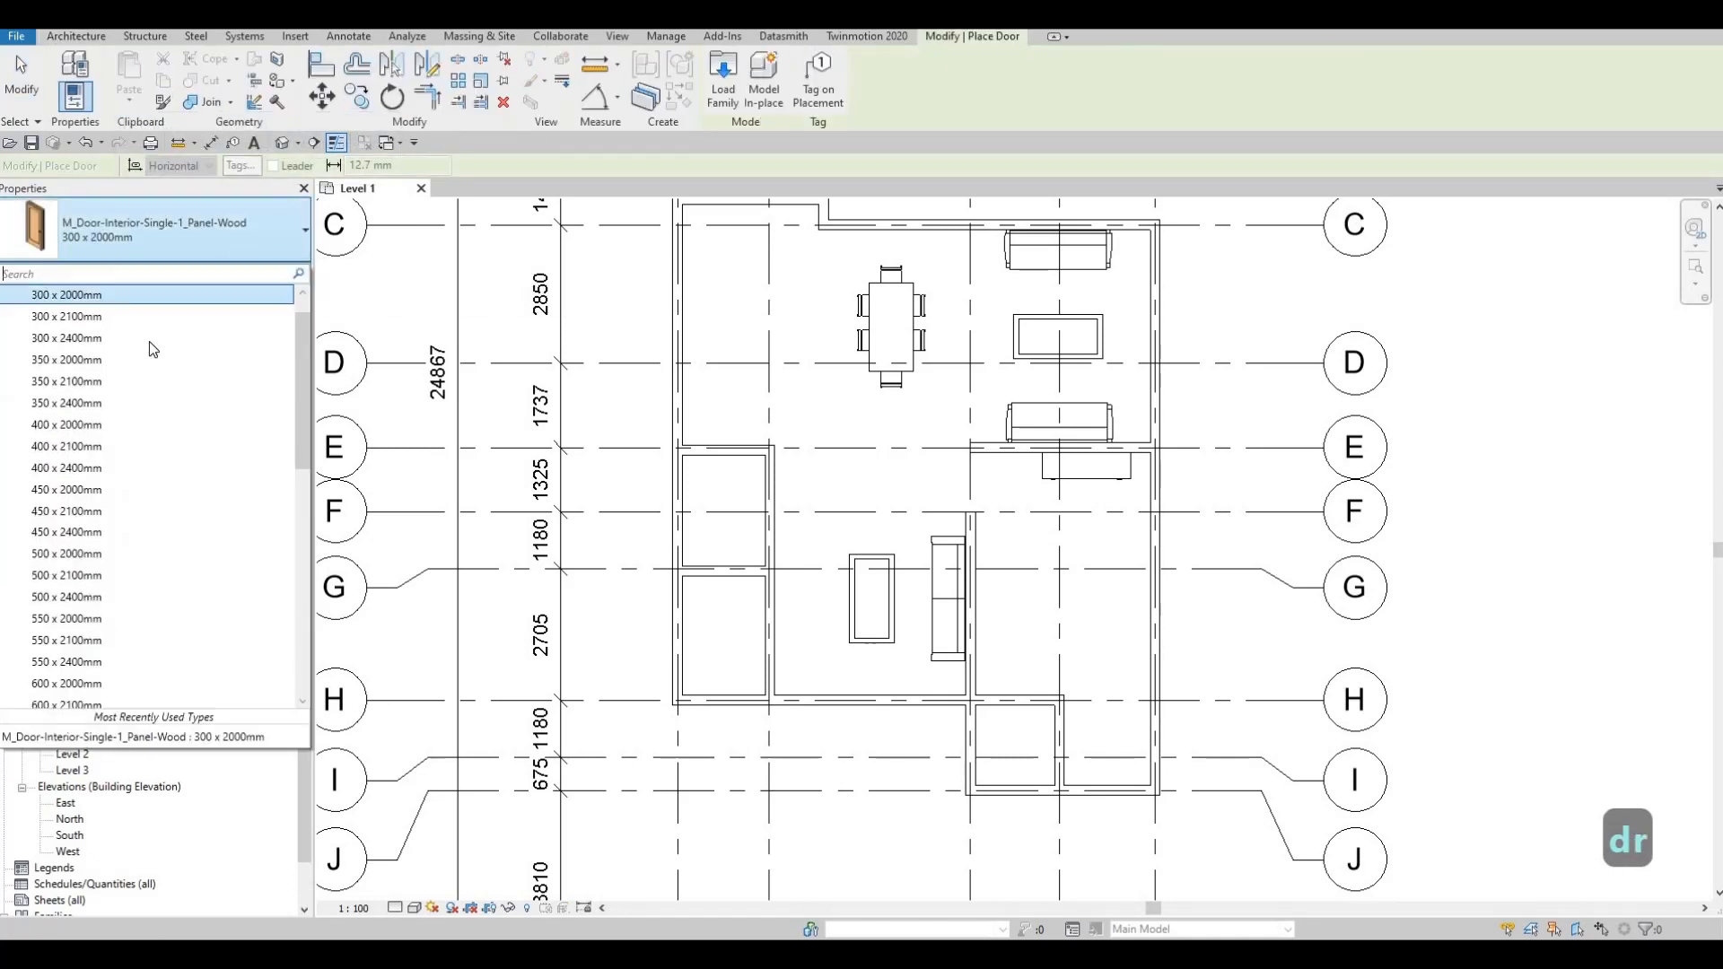
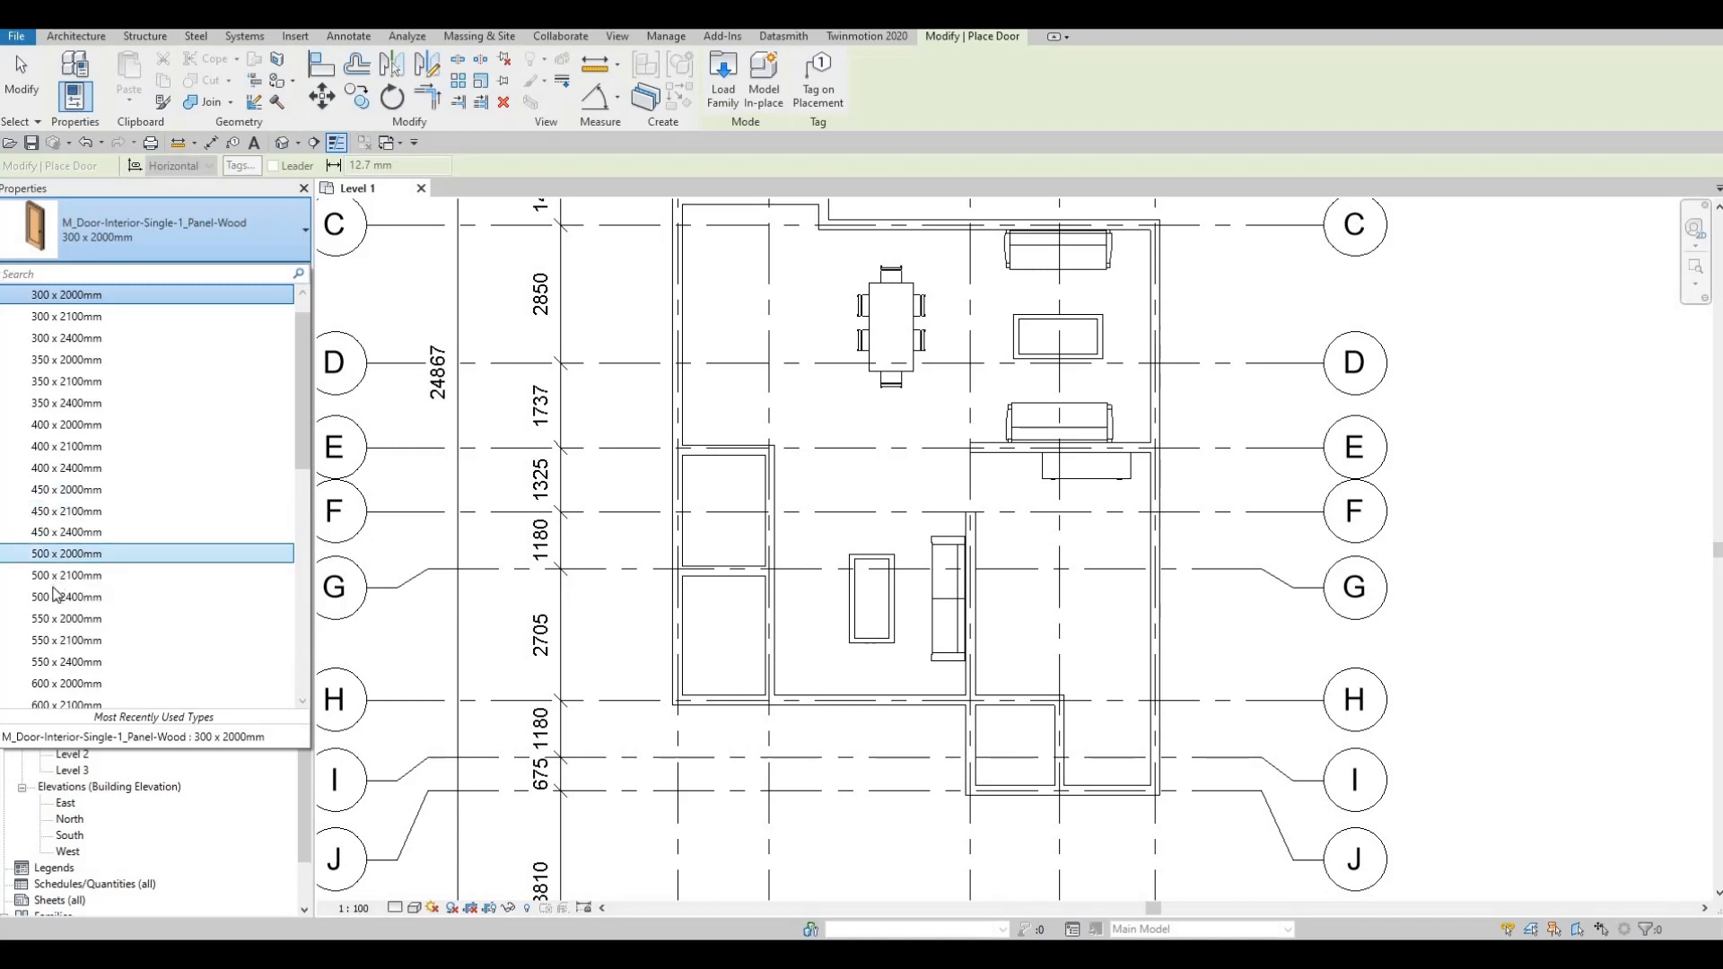
scroll(61, 592, "down", 2)
scroll(43, 585, "down", 2)
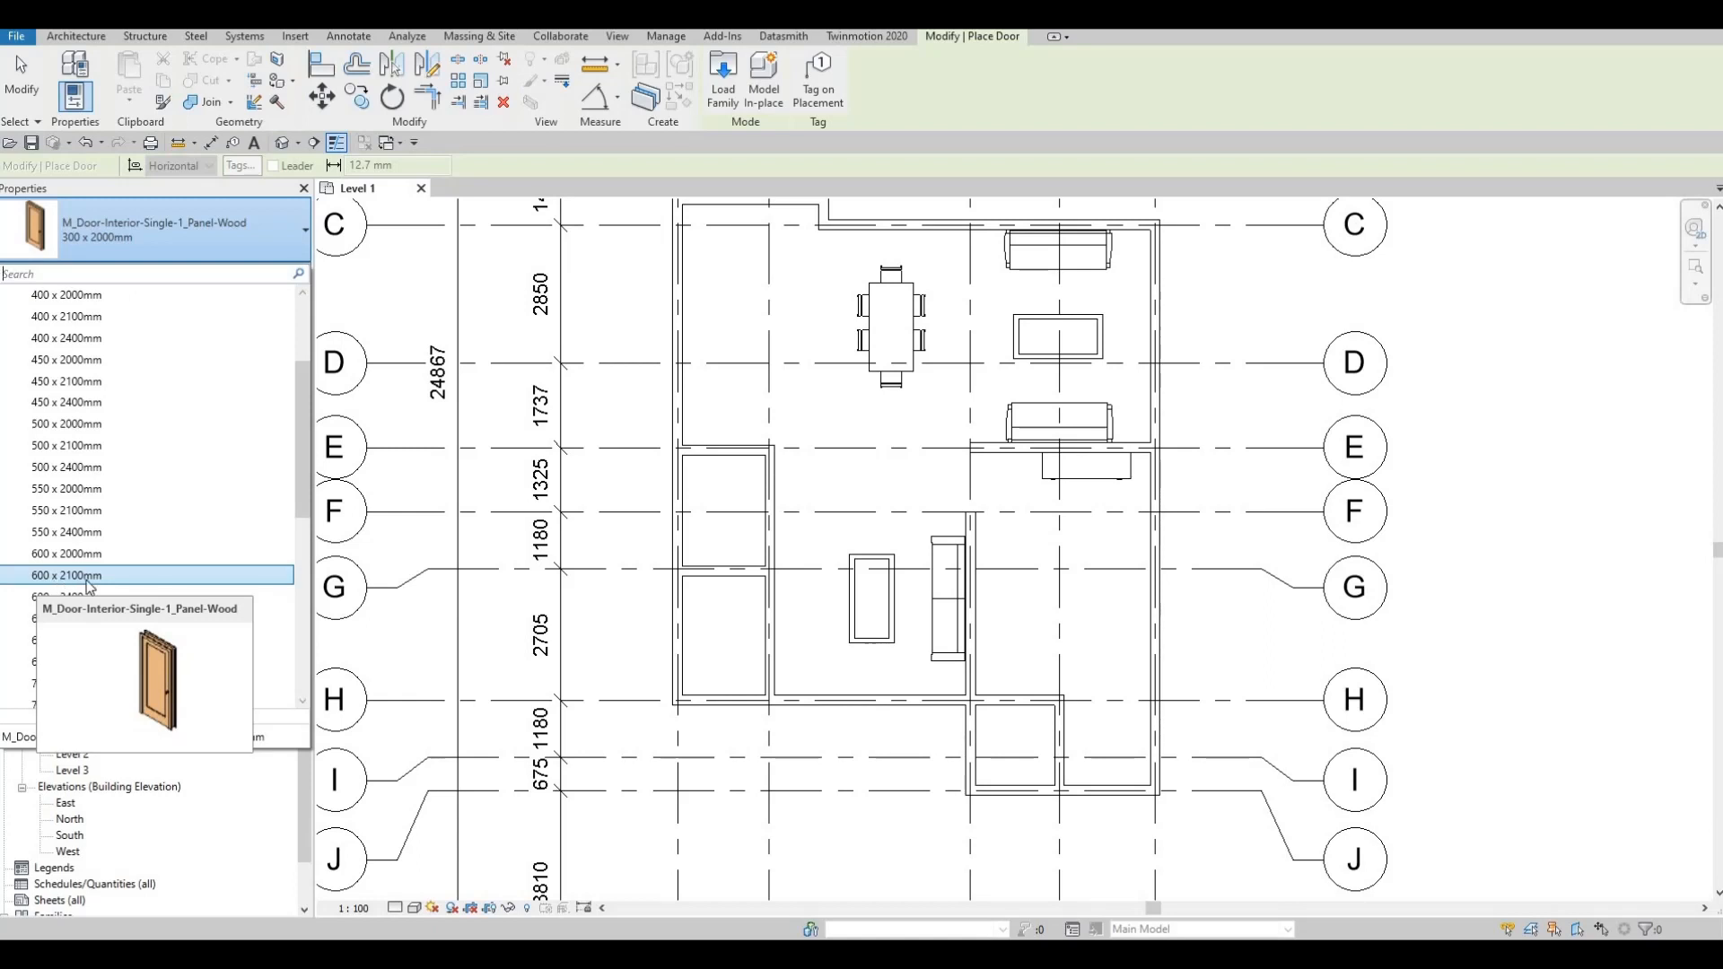
scroll(50, 631, "down", 2)
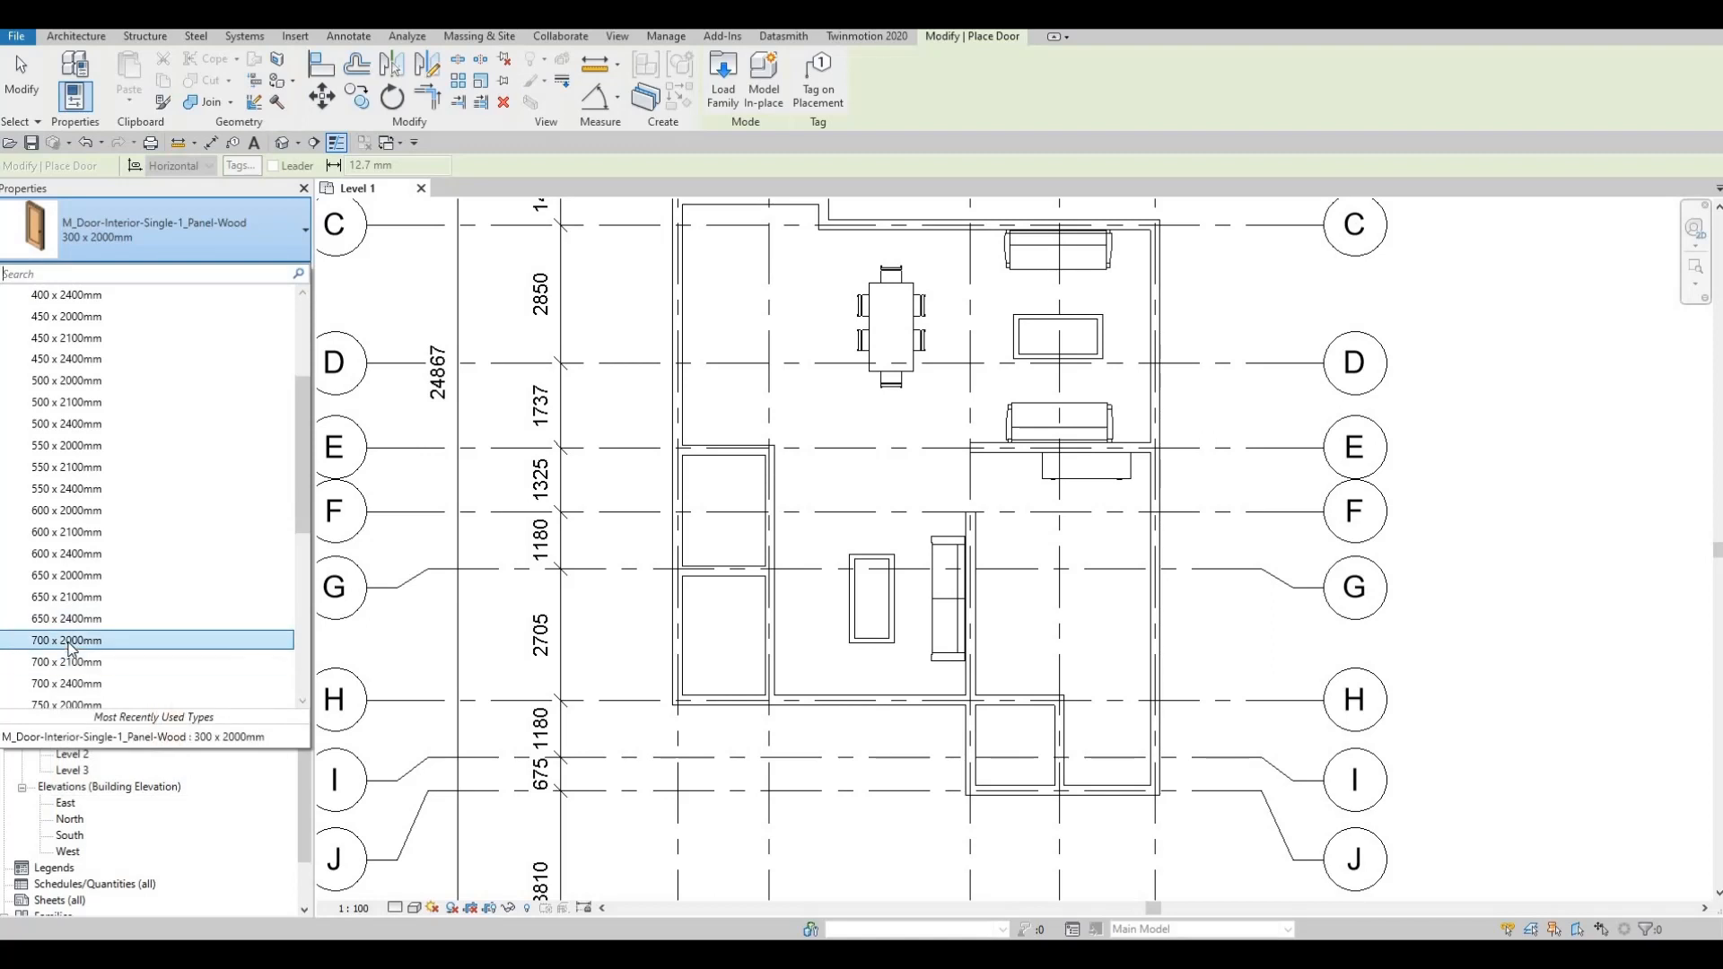
left_click(67, 640)
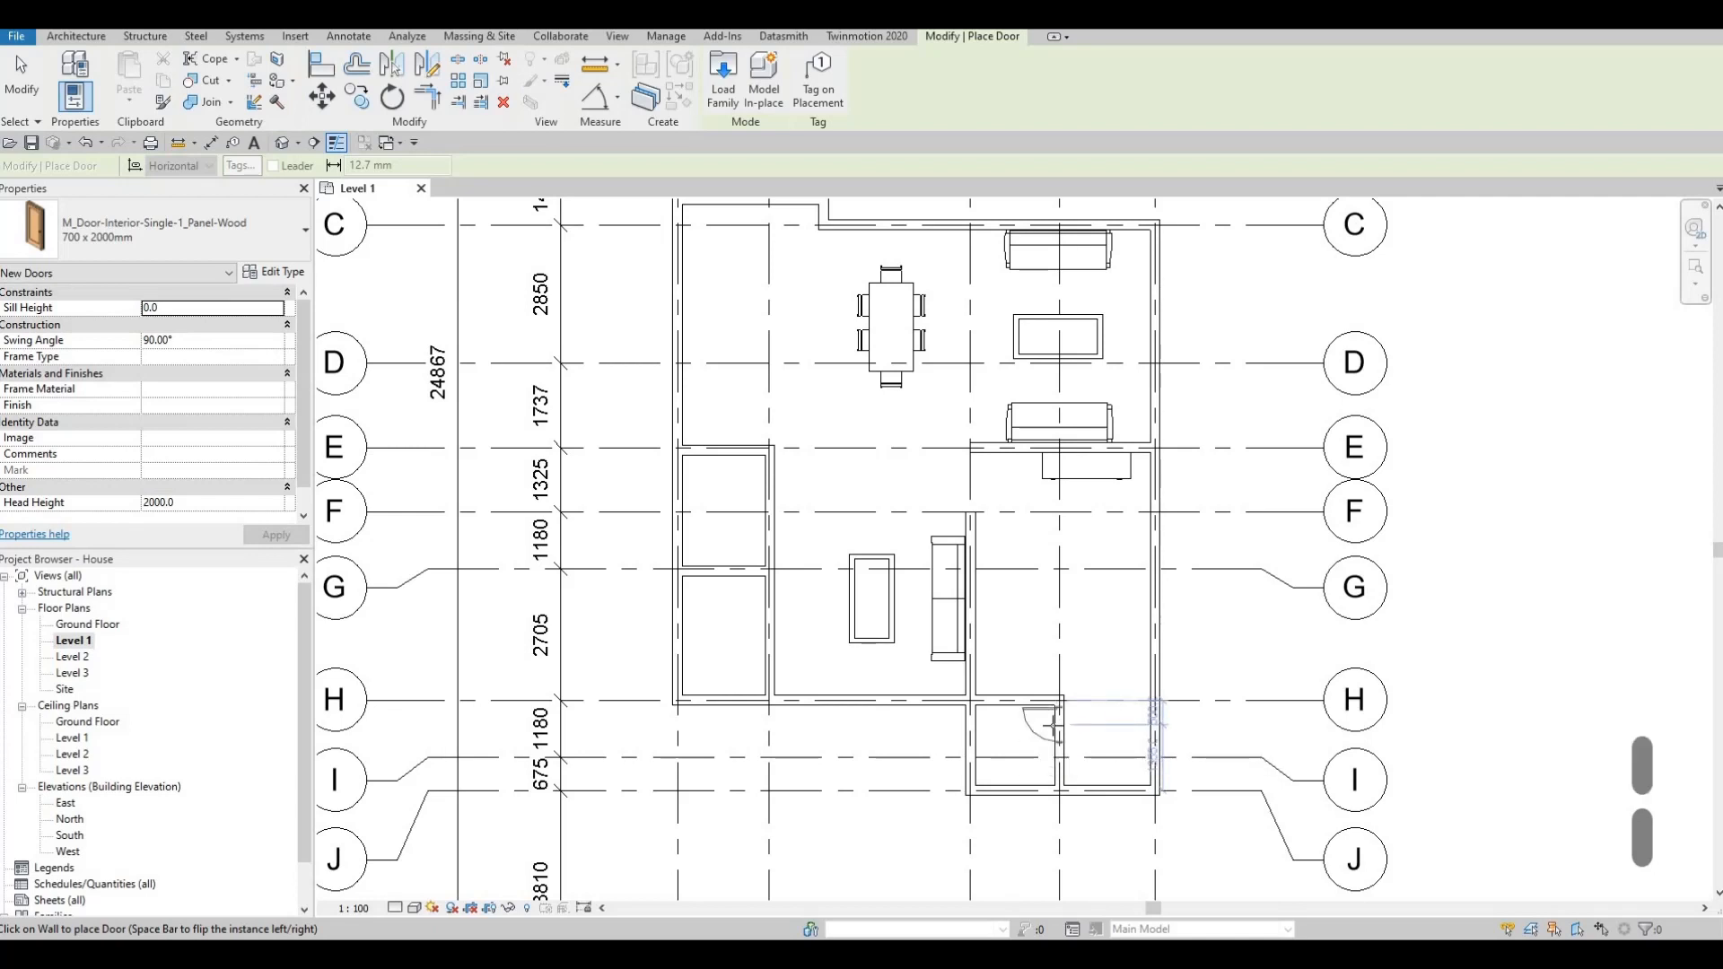
scroll(1051, 725, "up", 2)
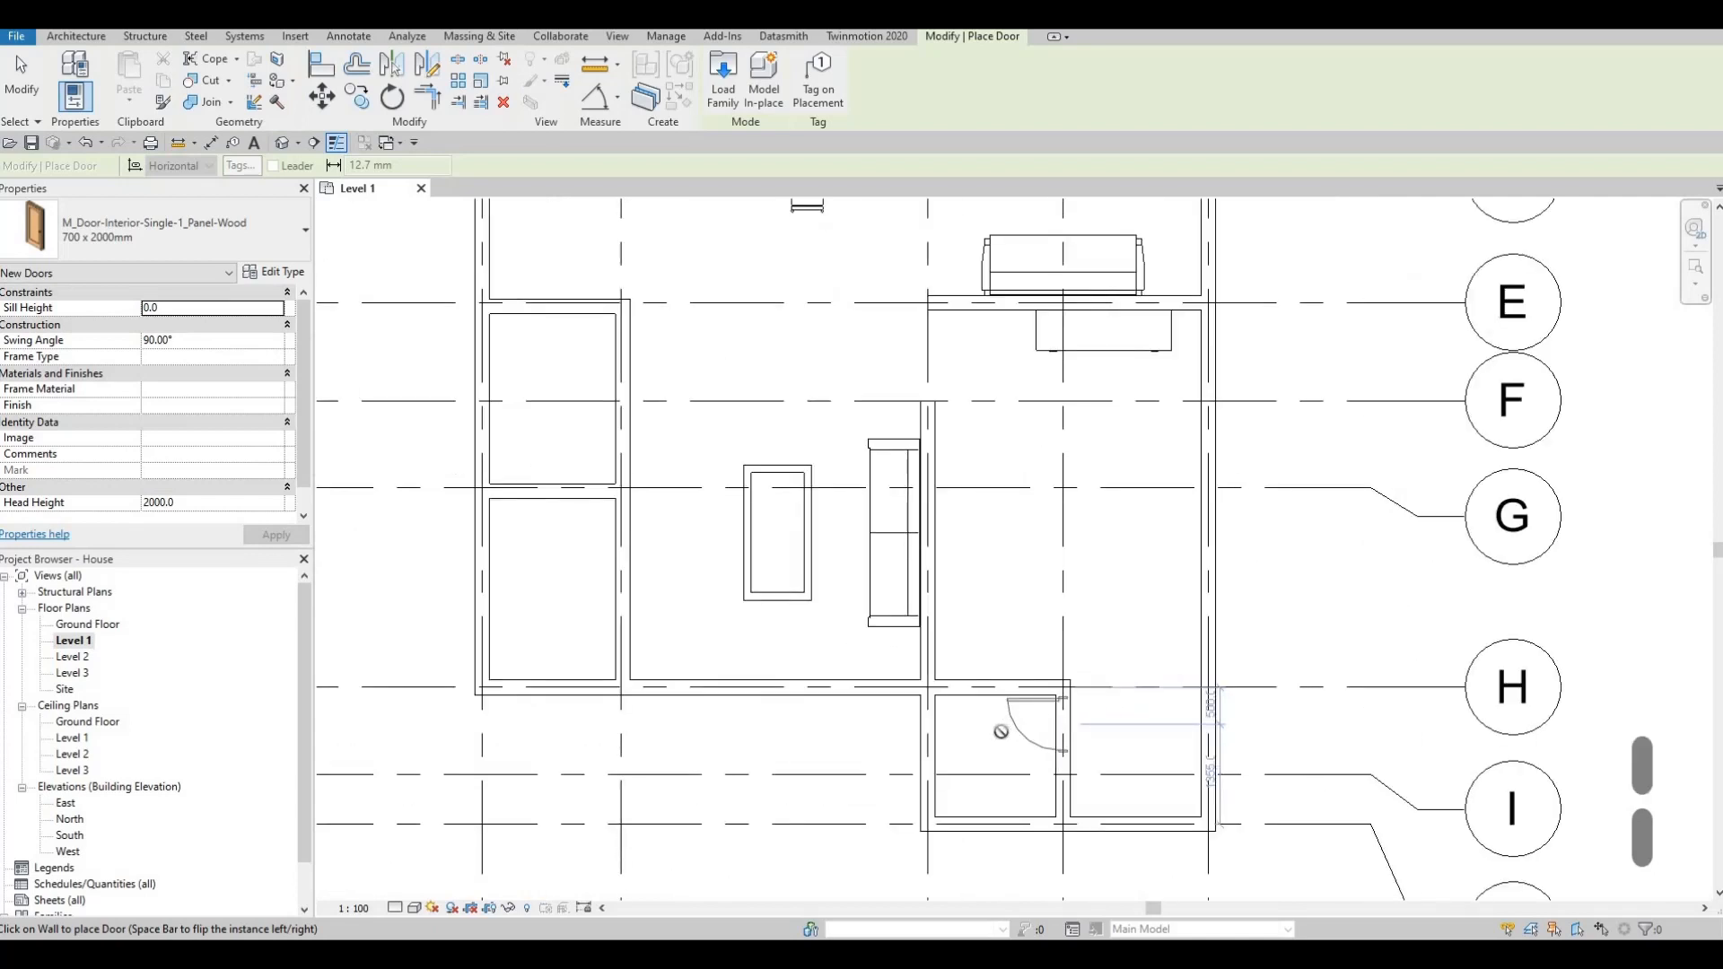
left_click(989, 709)
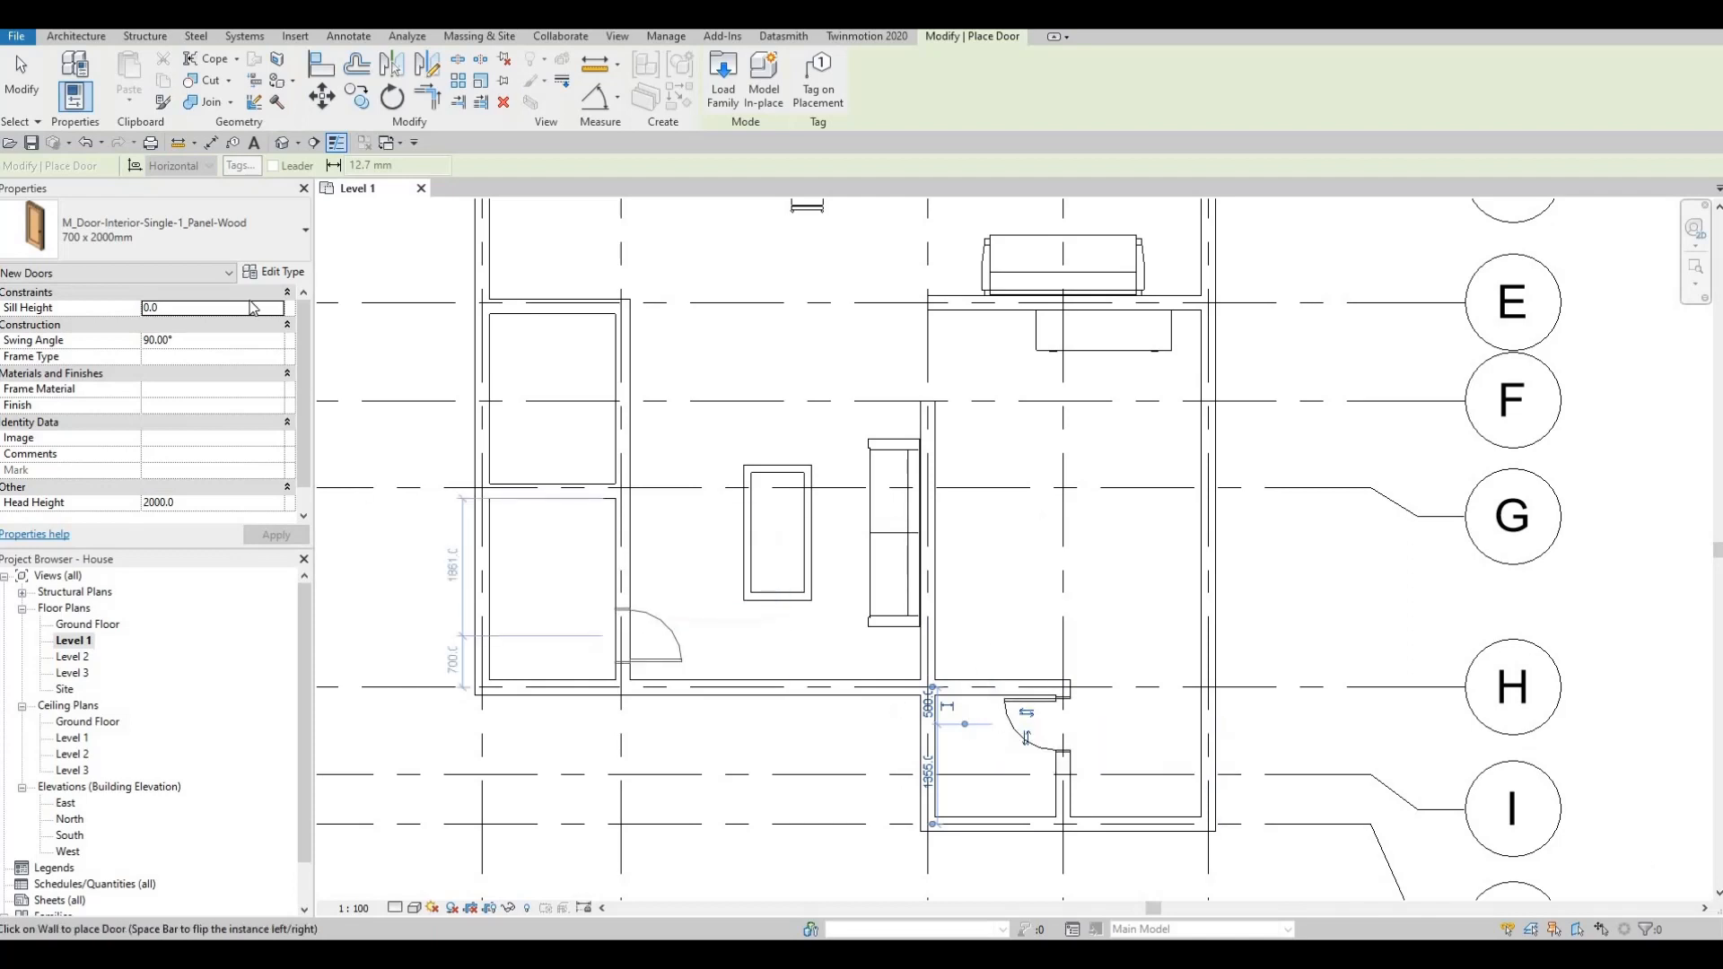
Place a 600 x 2000mm M_Door-Interior-Single-1_Panel-Wood in the southwest room's east wall, swinging inward, centred about 600 mm north of grid H
left_click(195, 236)
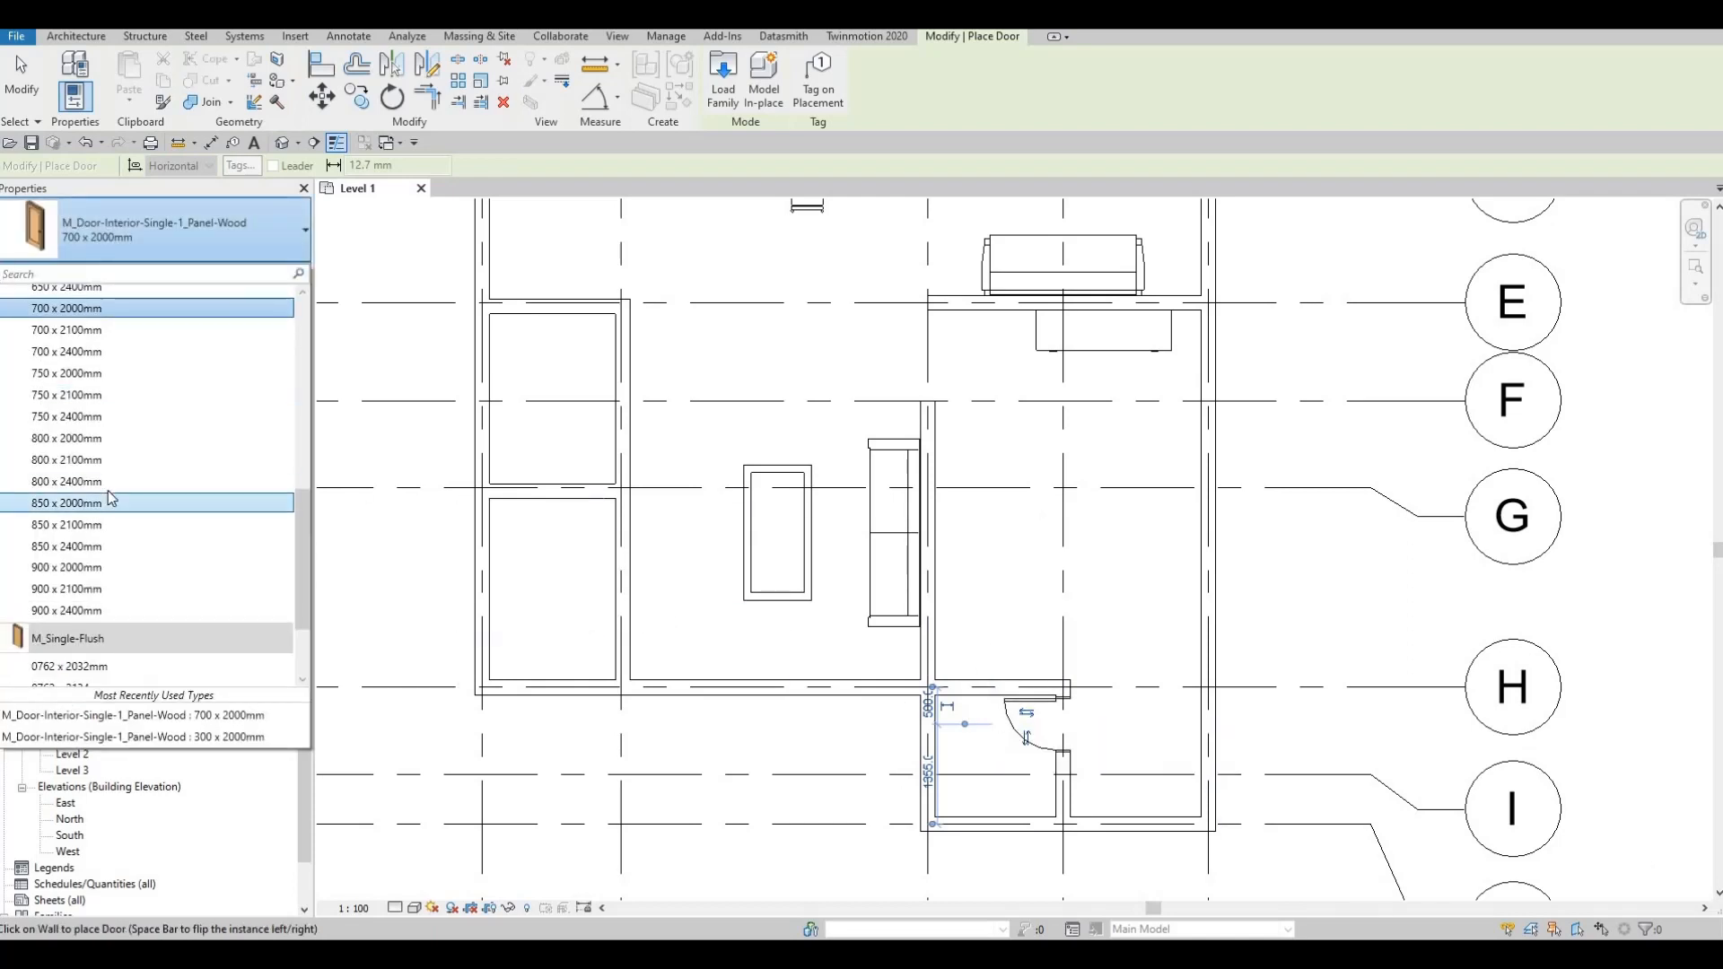
scroll(90, 402, "up", 2)
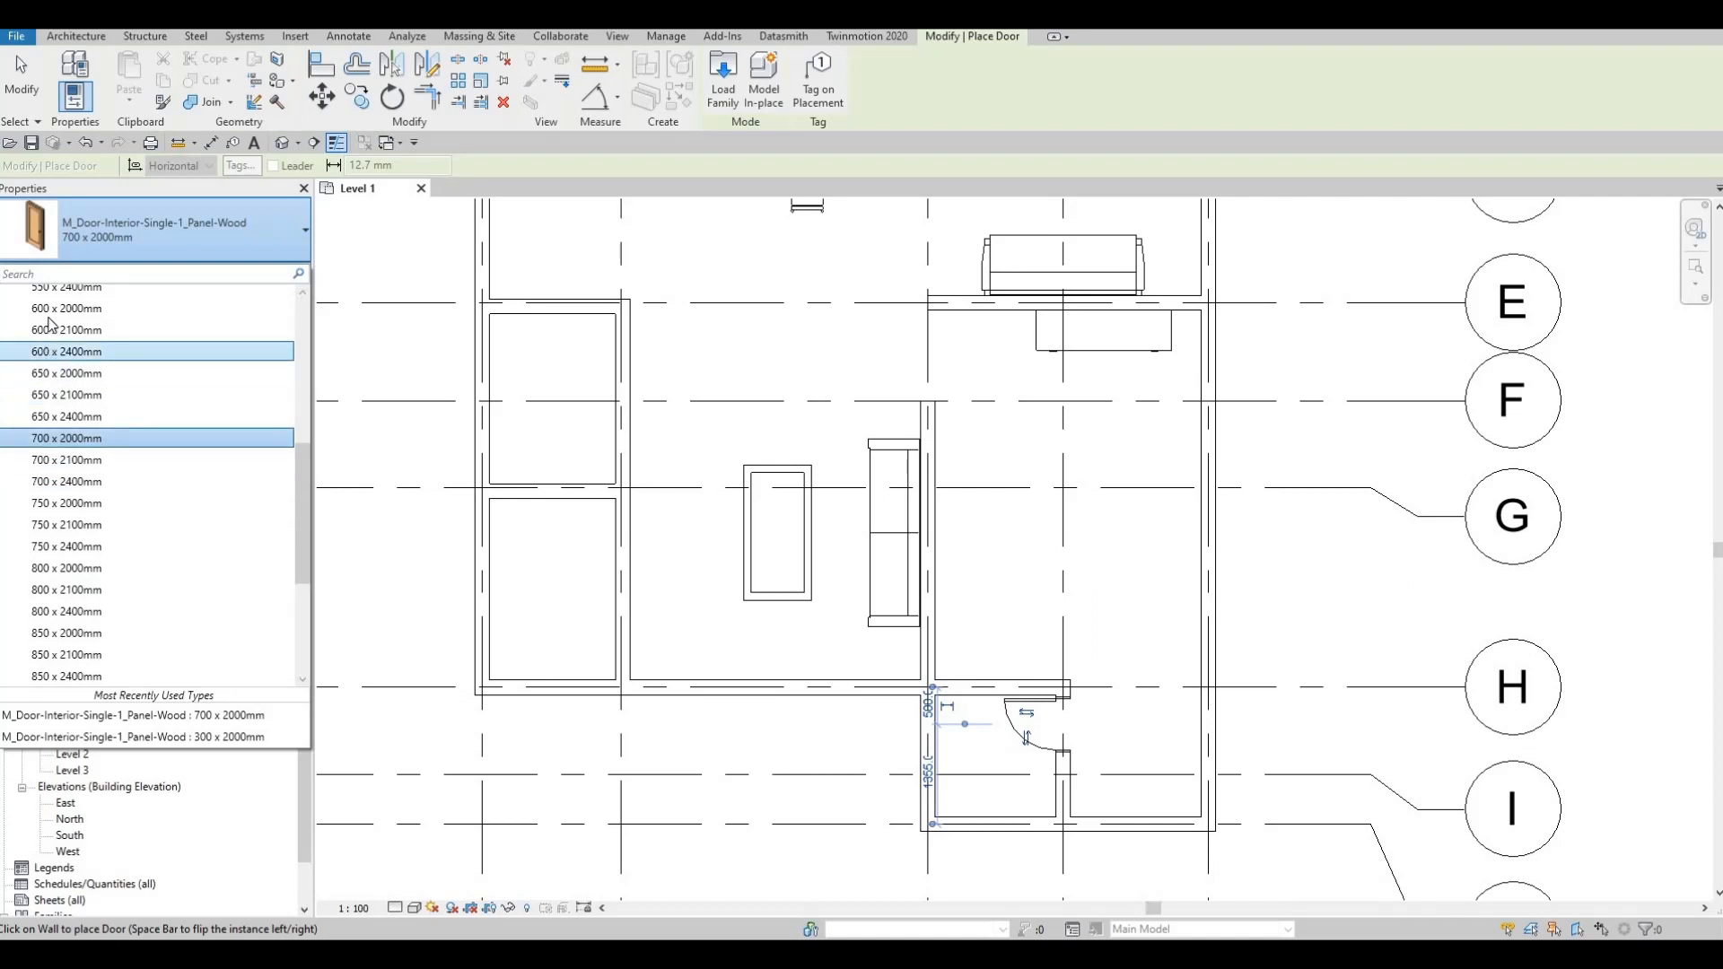
left_click(63, 308)
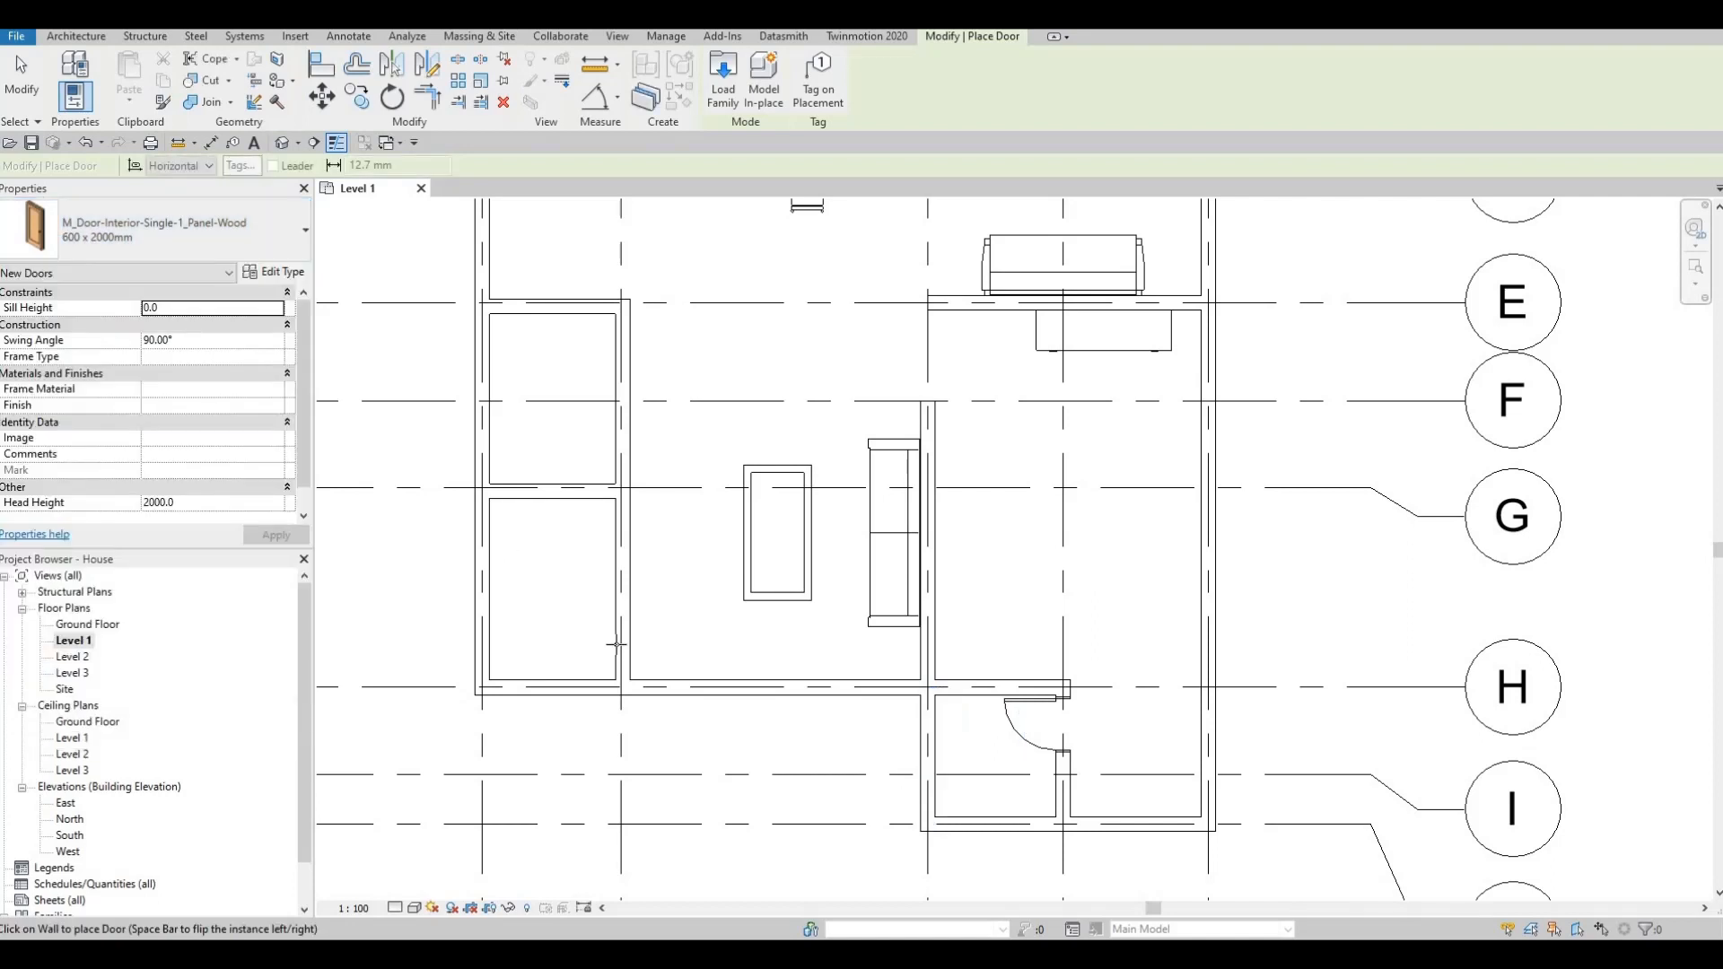
scroll(611, 647, "up", 1)
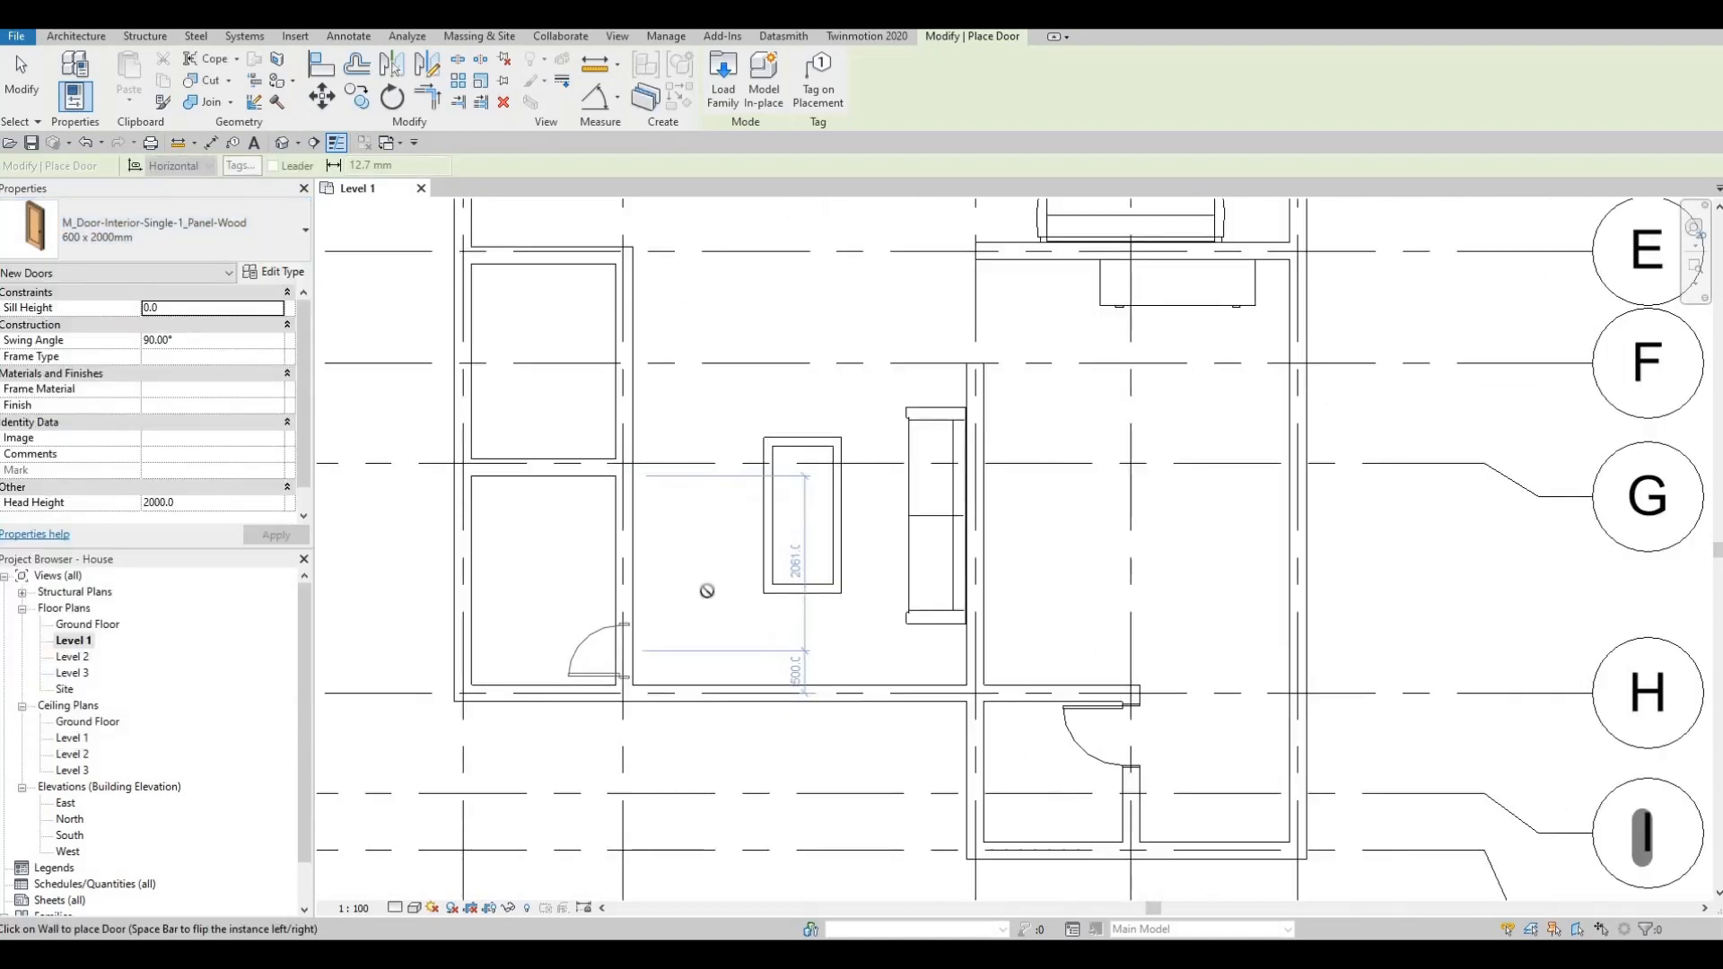
scroll(706, 574, "down", 3)
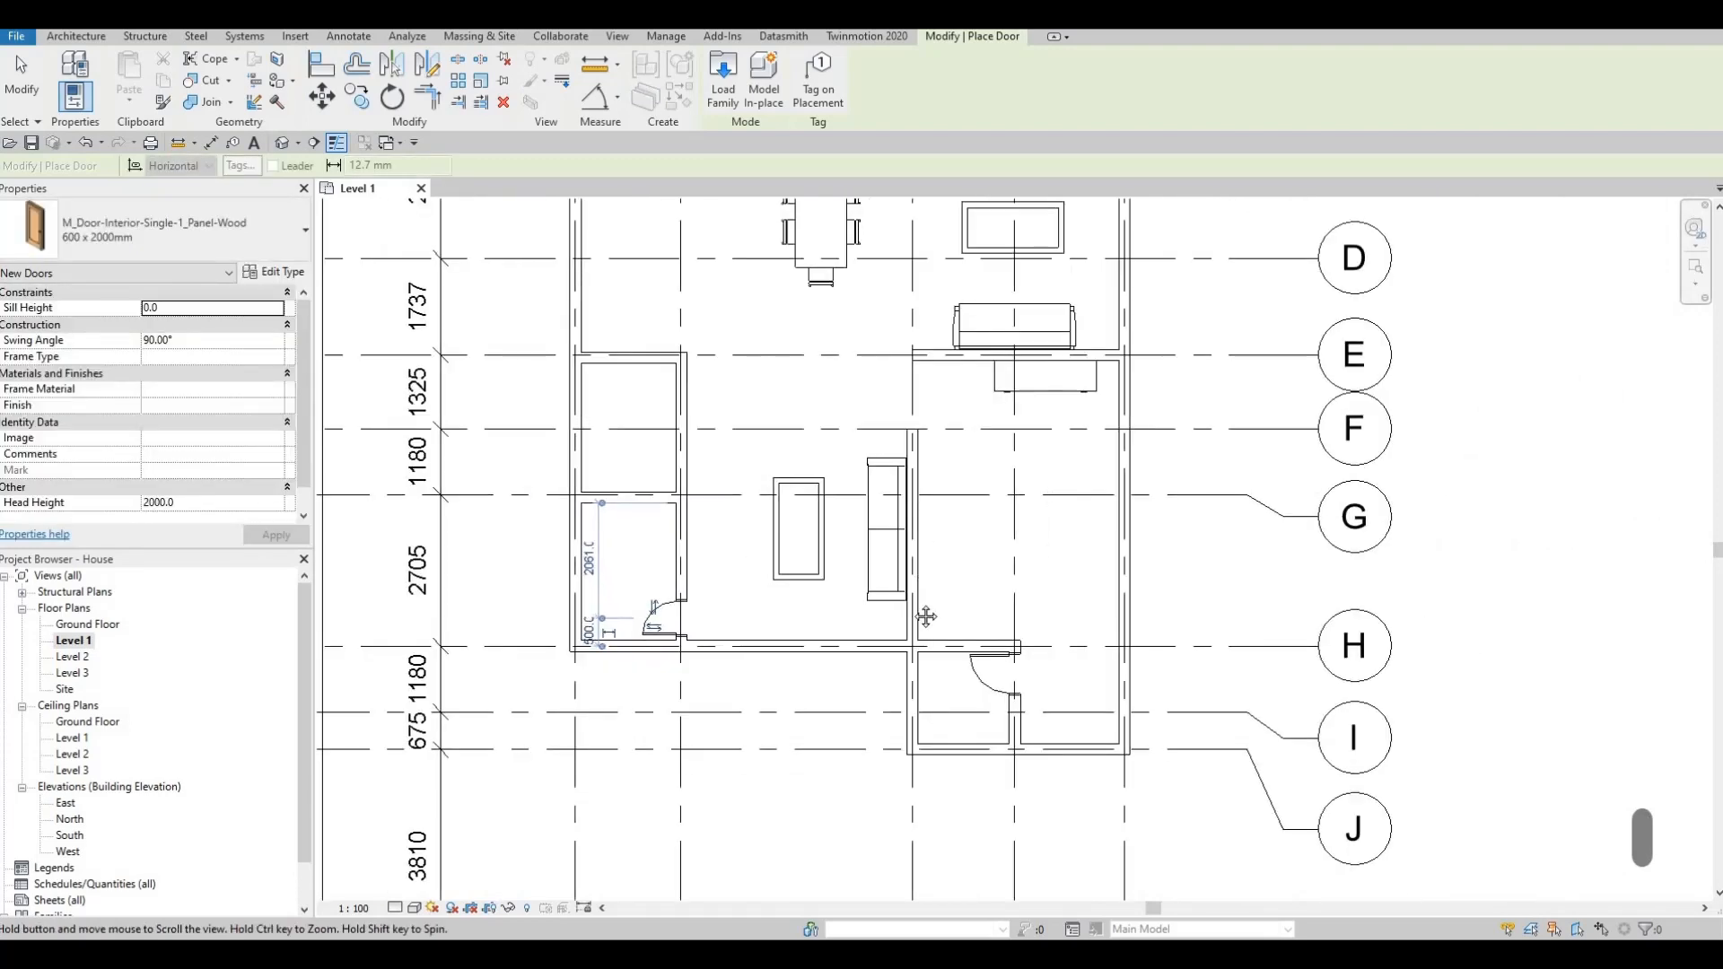
scroll(915, 611, "down", 2)
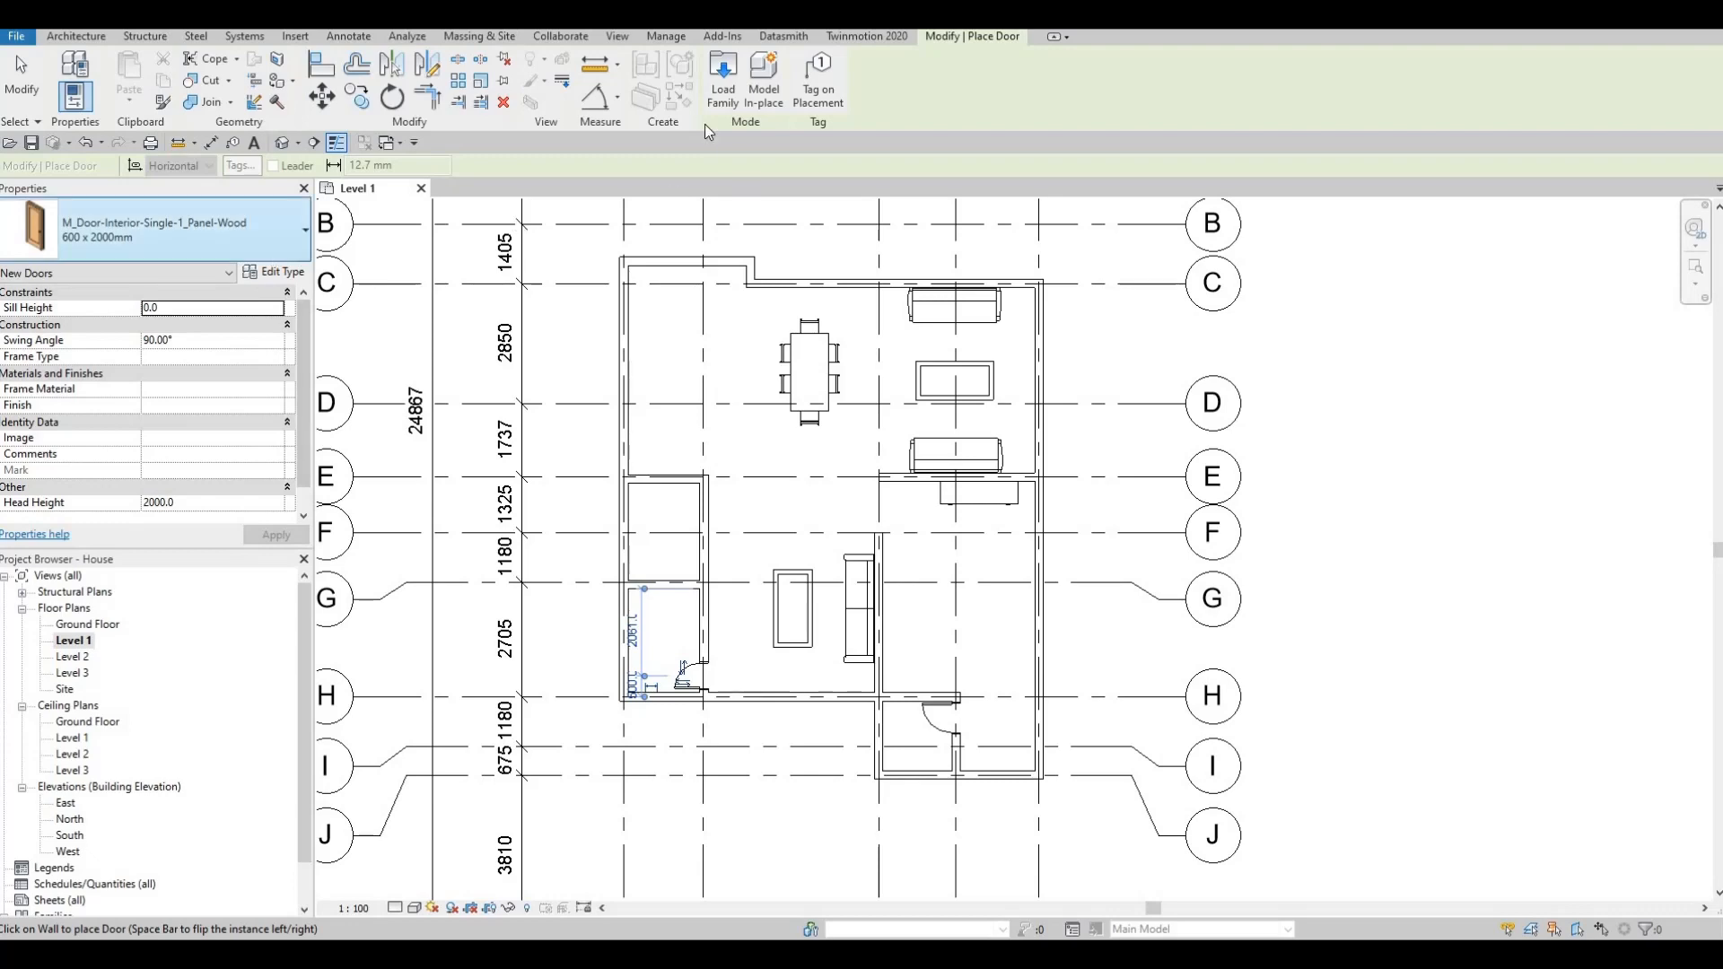
key("Escape")
key("Escape")
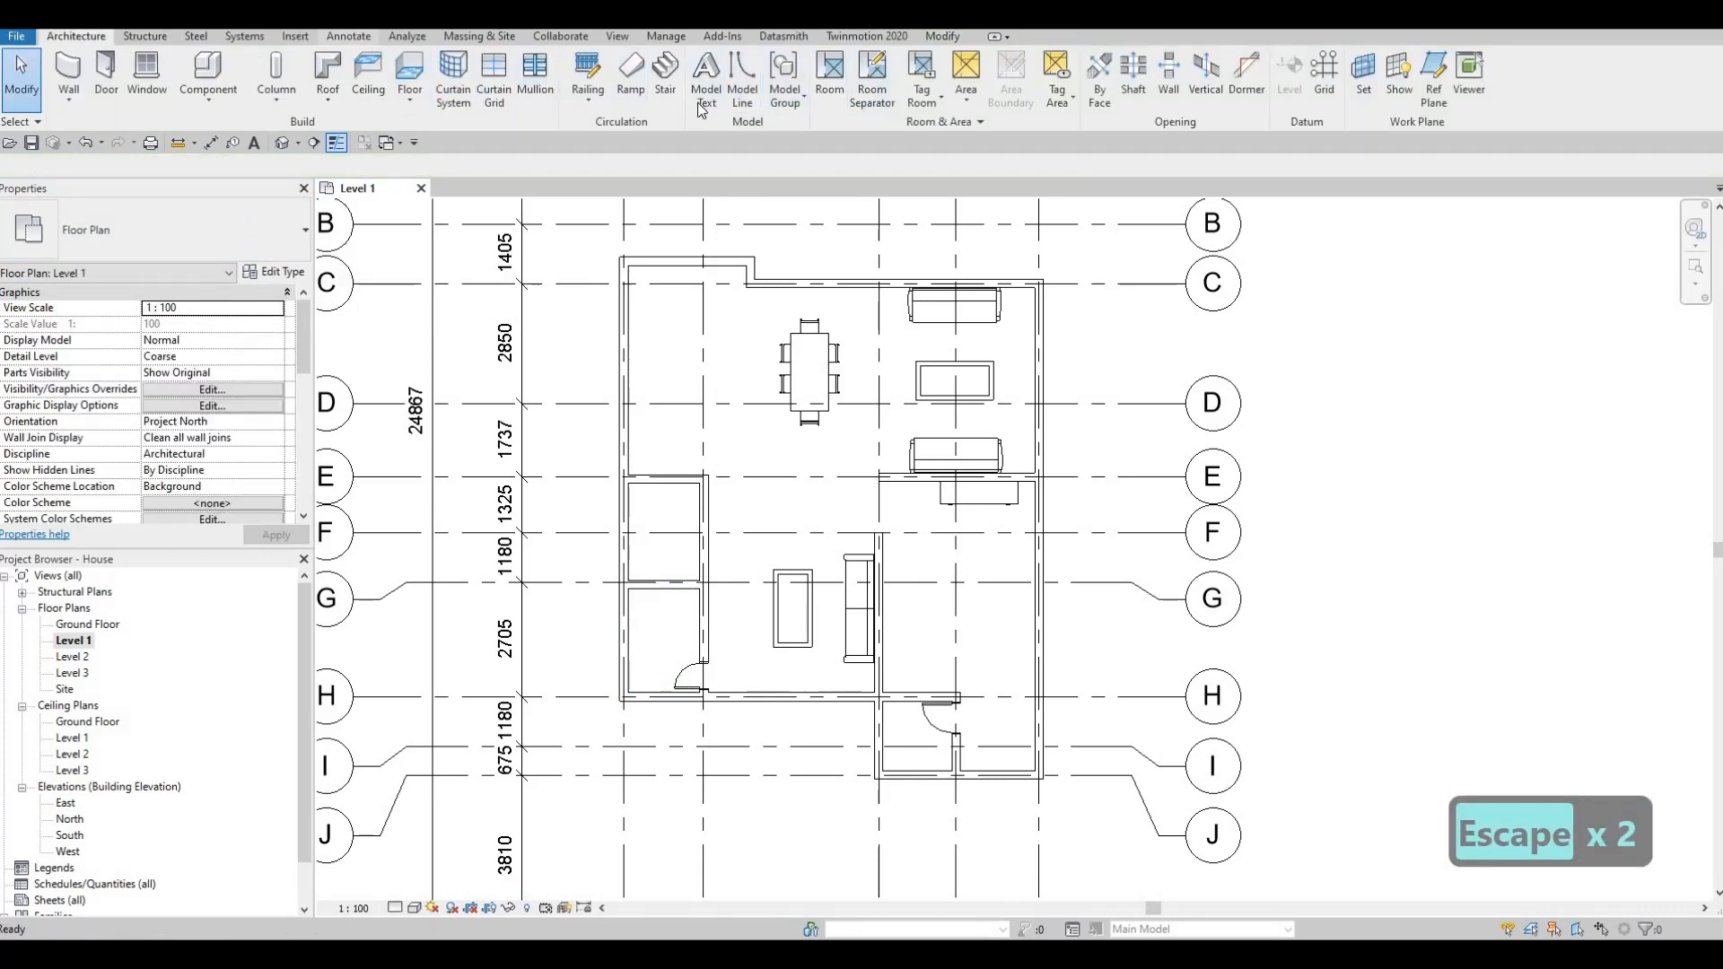
Load the M_Door-Exterior-Double-Full Glass-Wood_Clad family with only its 1500 x 2000mm type
left_click(296, 37)
left_click(736, 81)
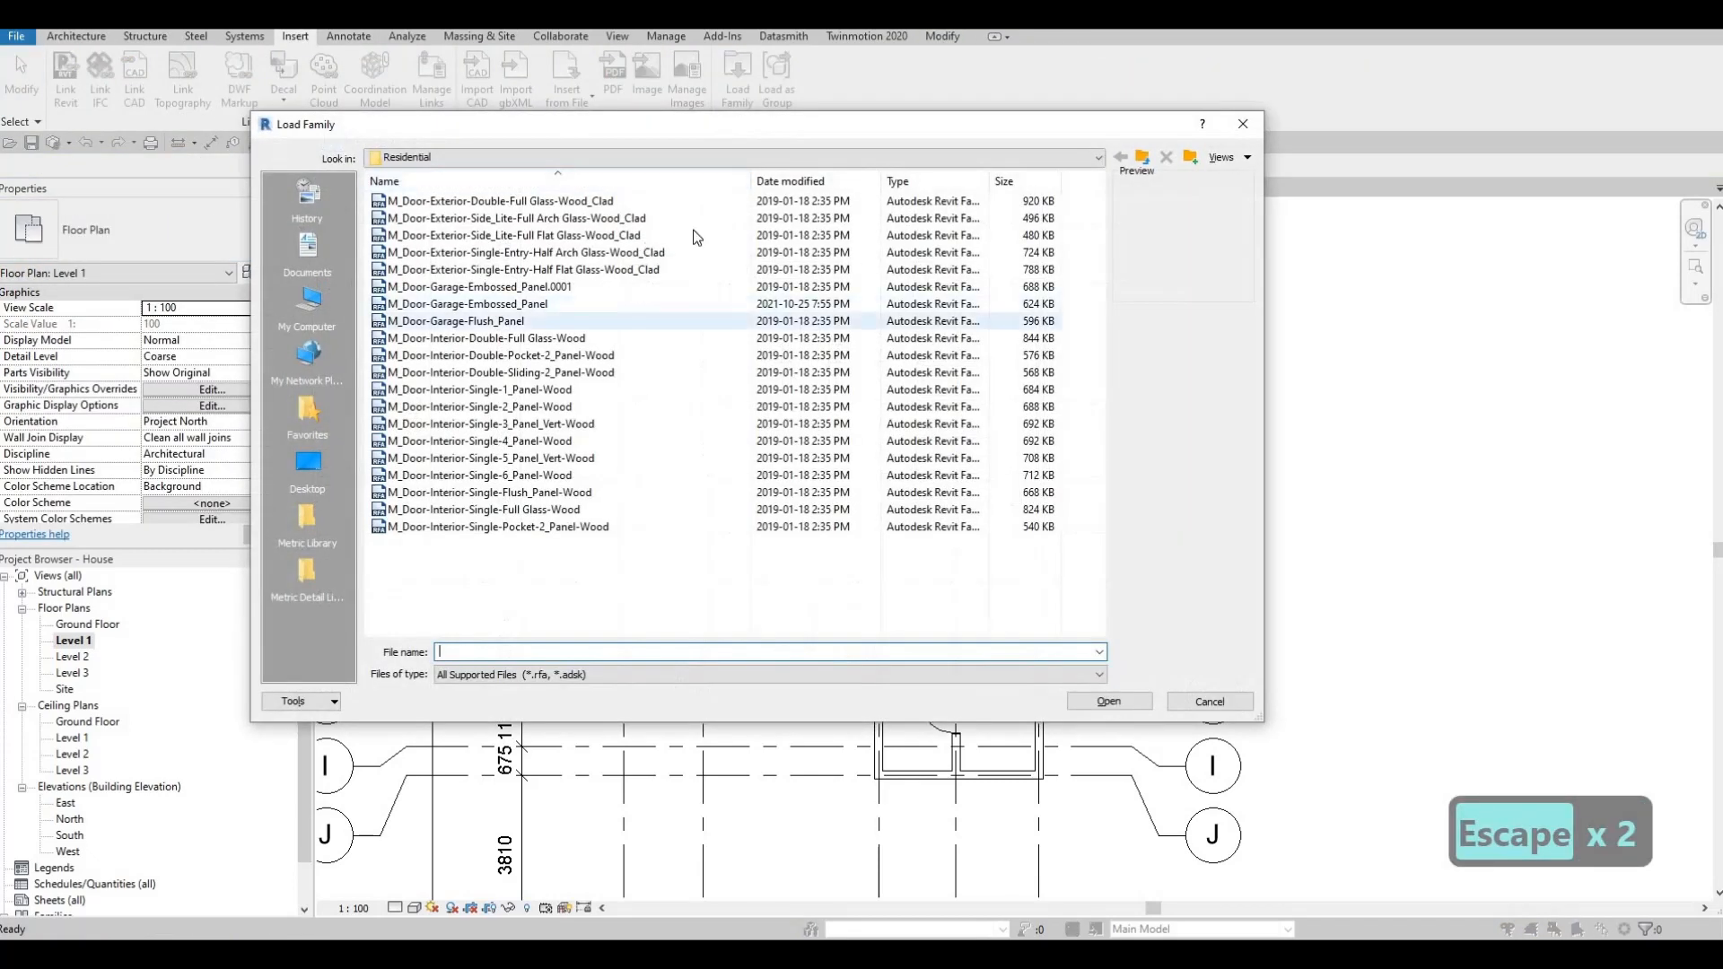
left_click(590, 199)
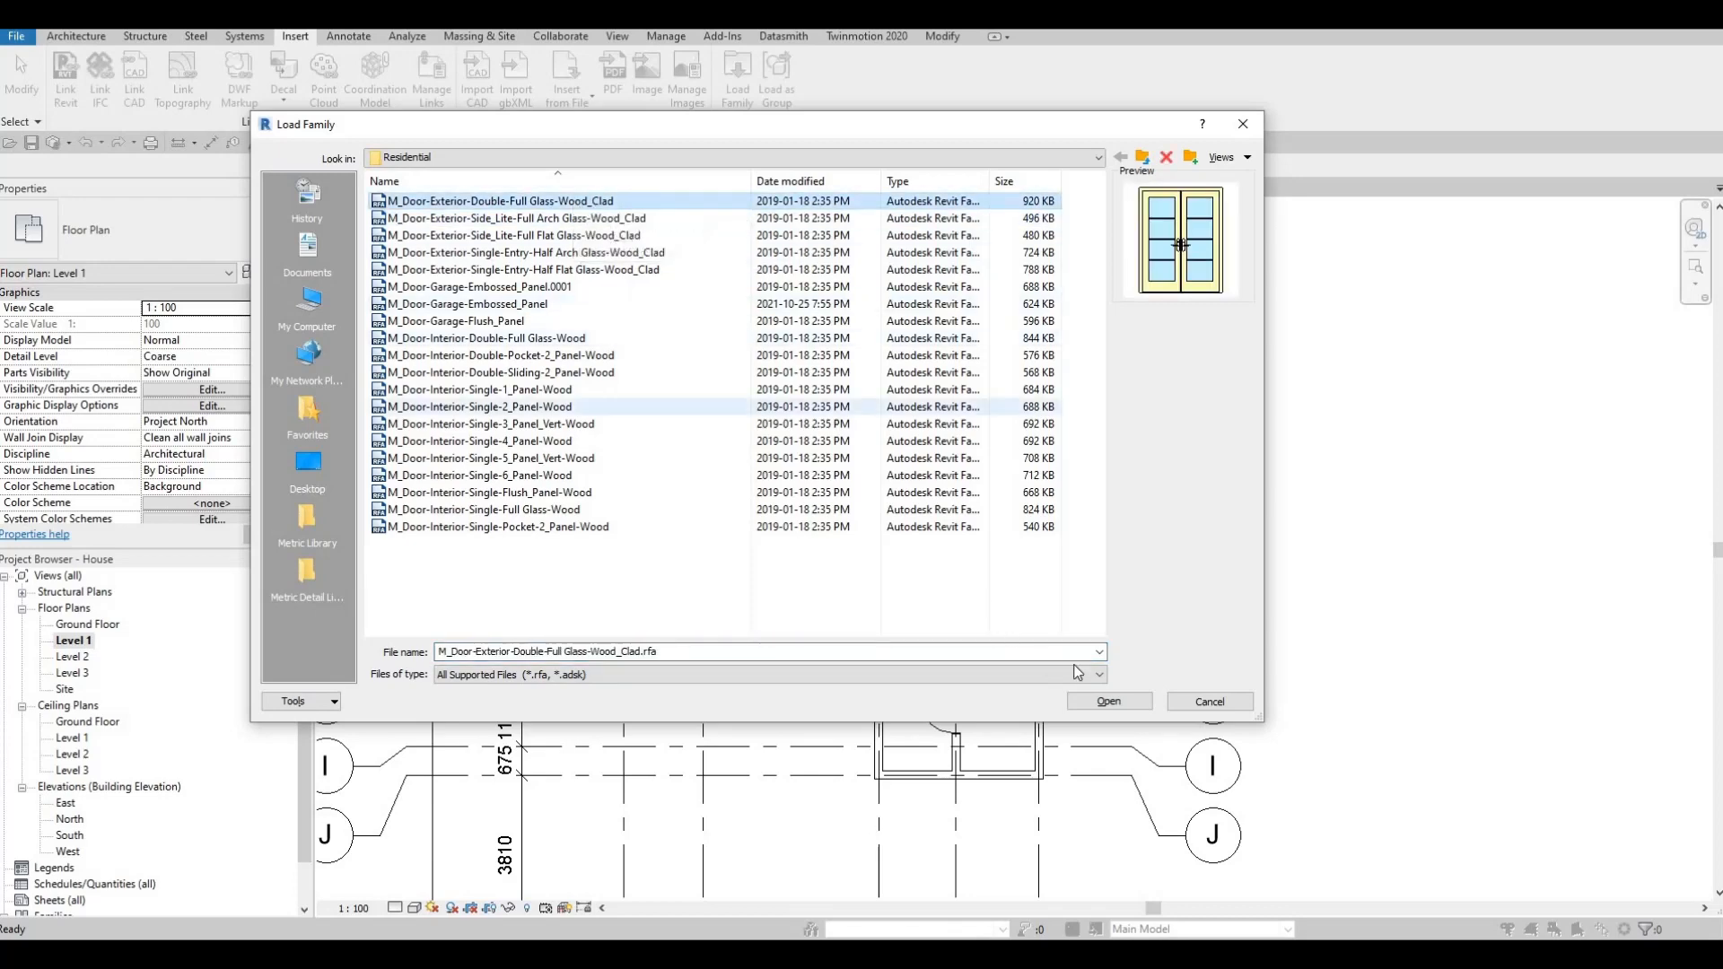
key("Return")
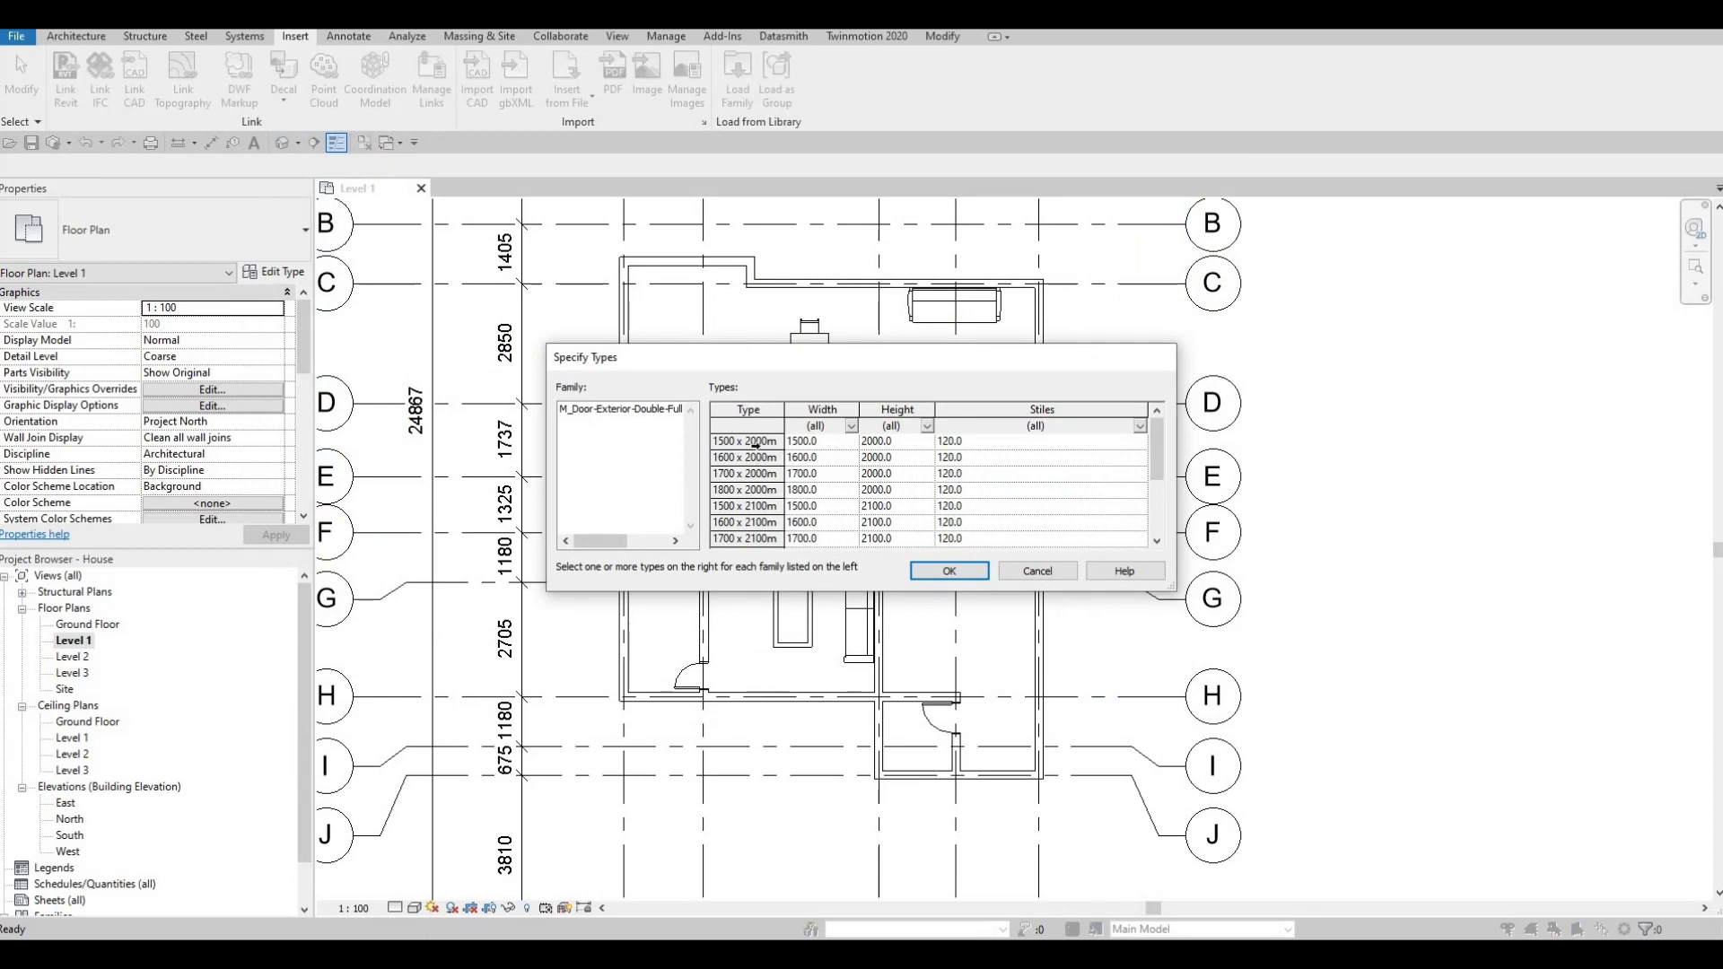
left_click(821, 441)
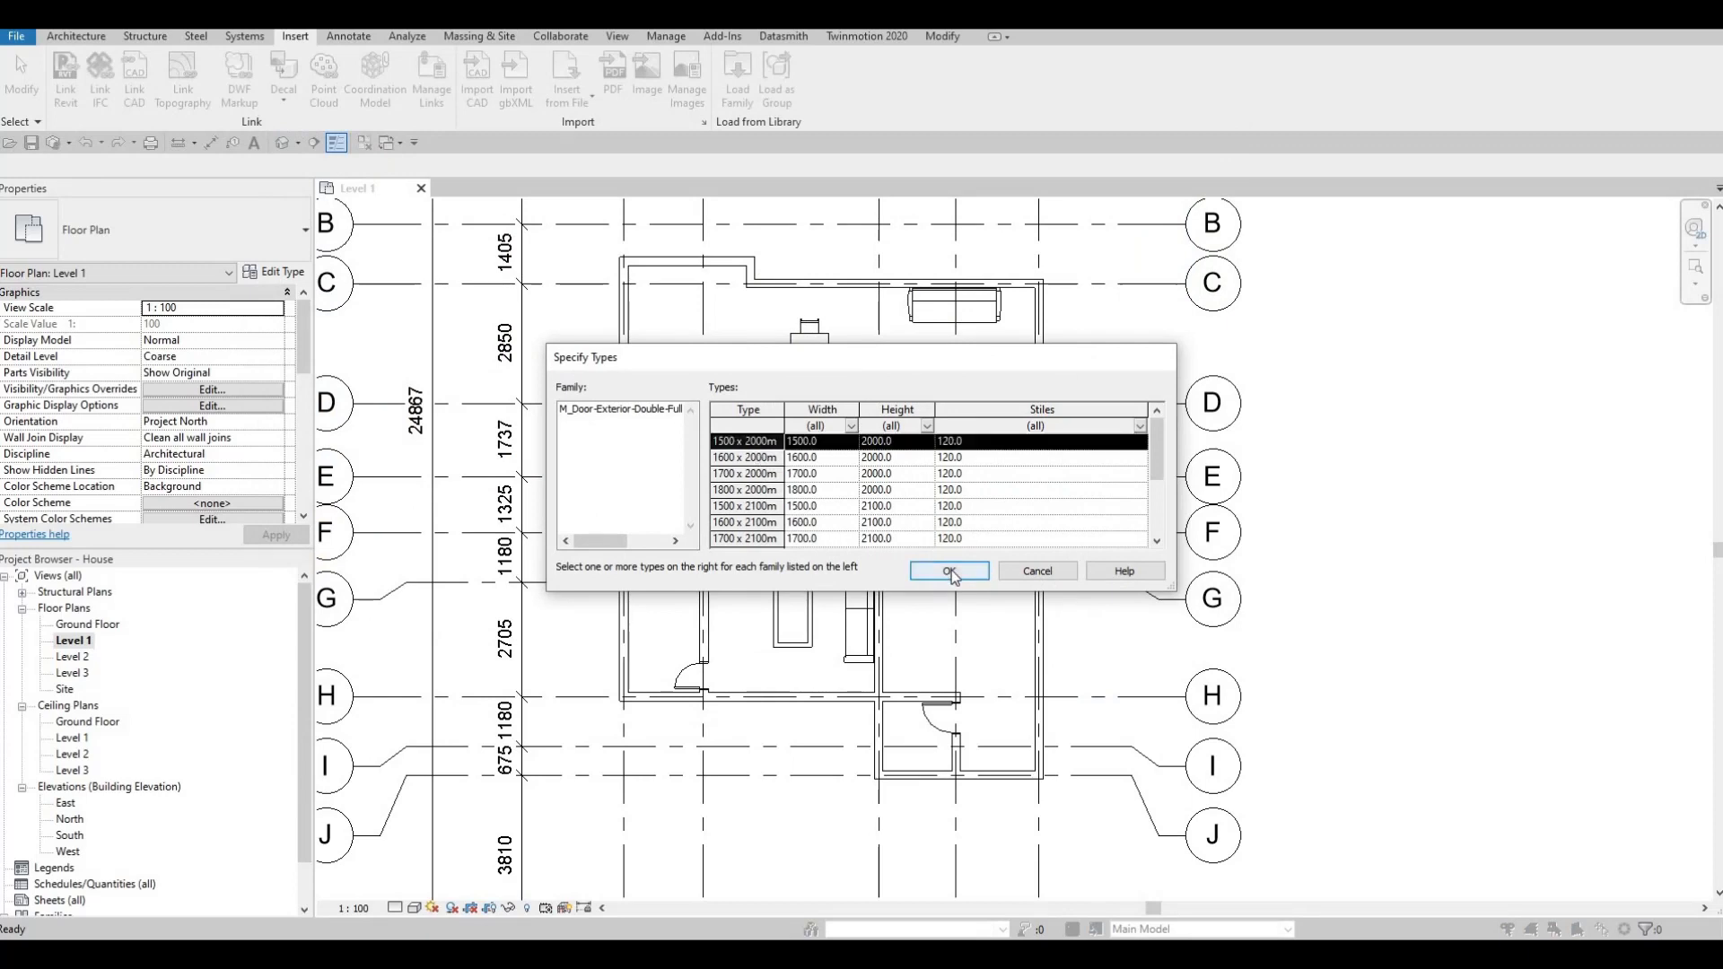
left_click(966, 580)
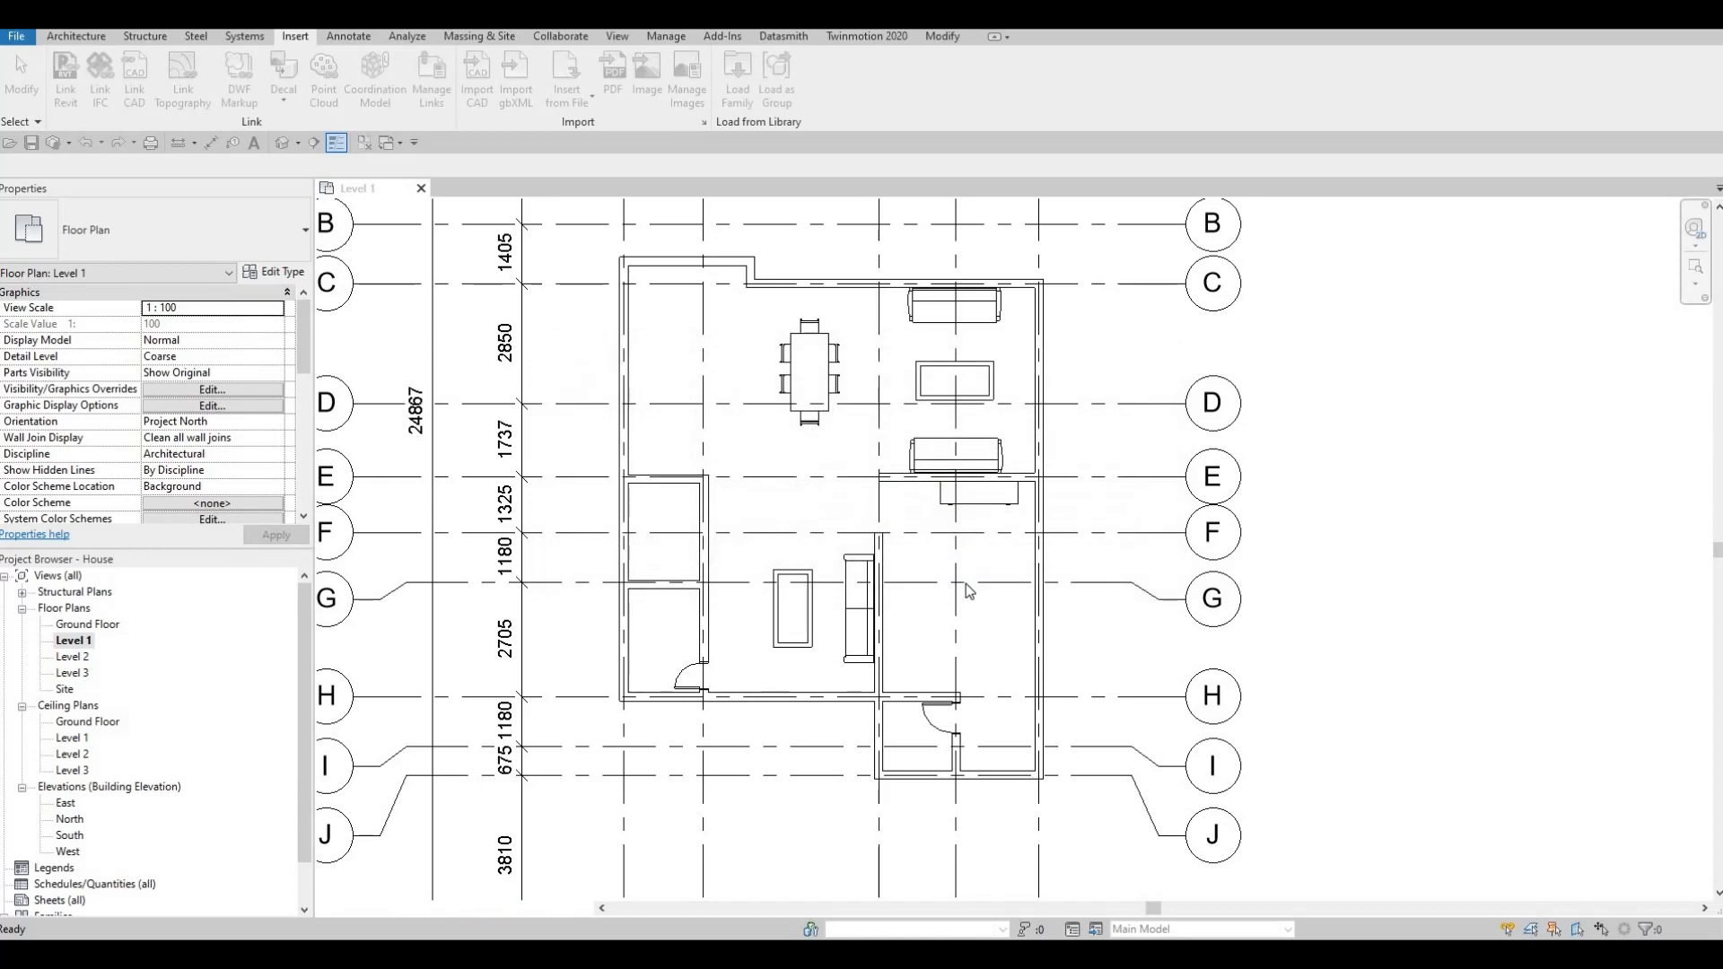
Place the 1500 x 2000mm exterior double glass door in the southeast entrance's south wall, swinging inward, centred 983.5 mm from each side wall's centreline
key("d")
key("r")
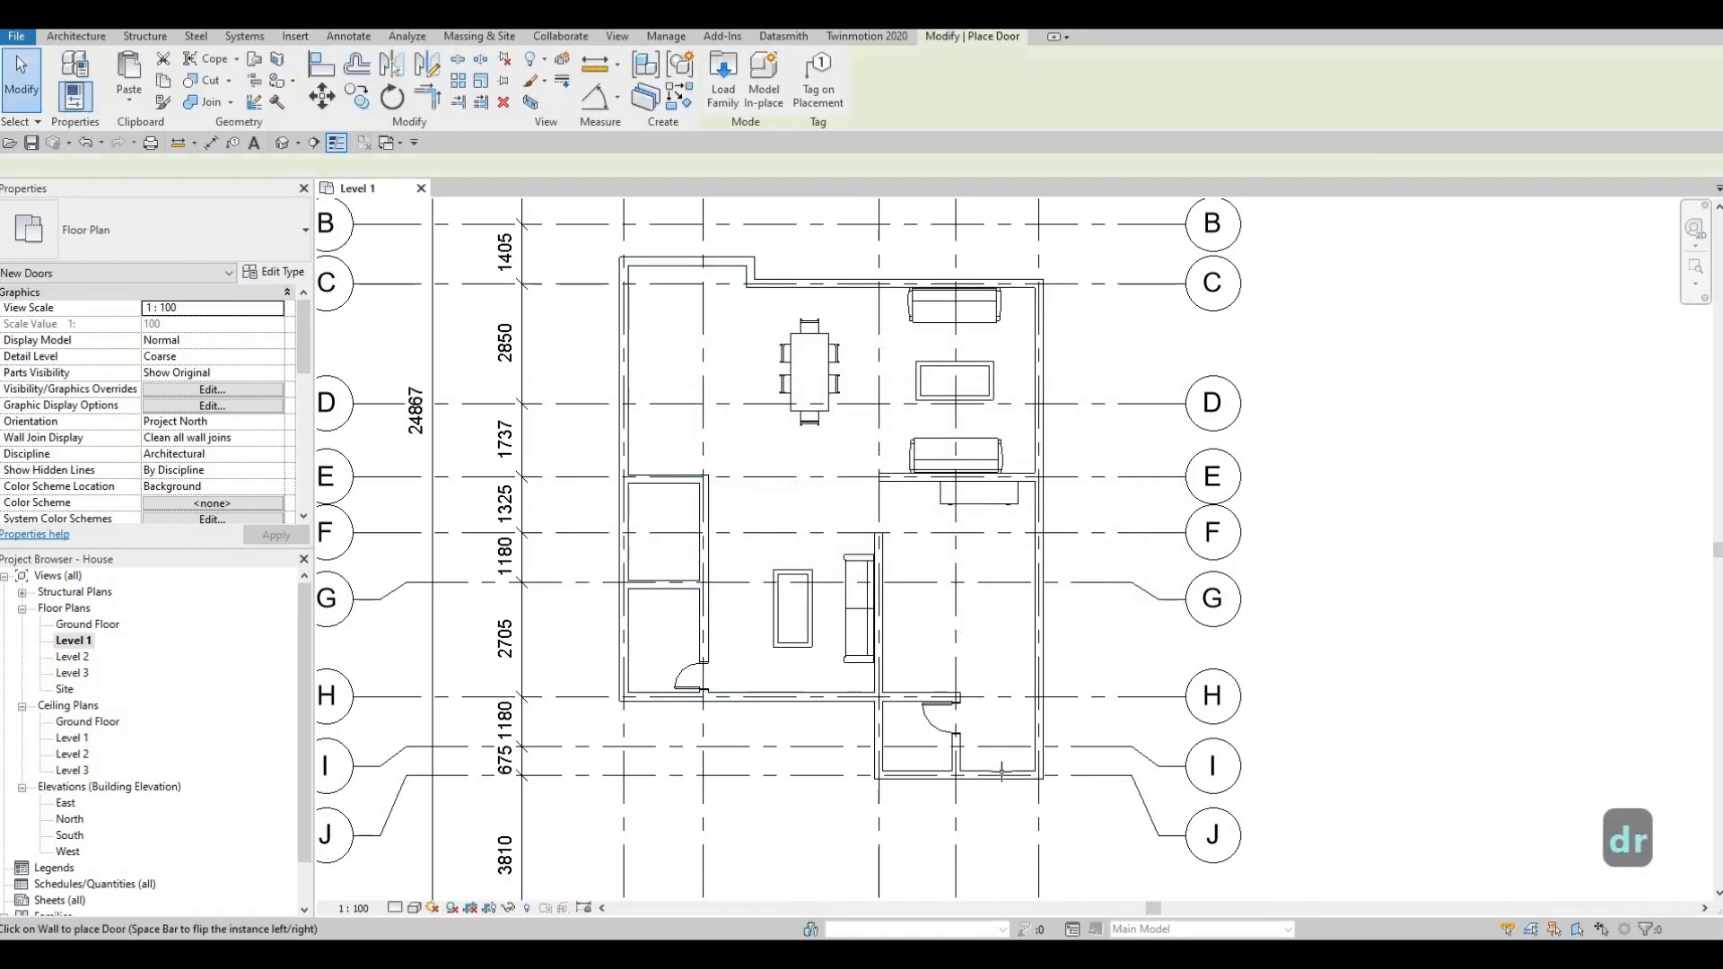
scroll(998, 772, "up", 3)
scroll(995, 774, "up", 2)
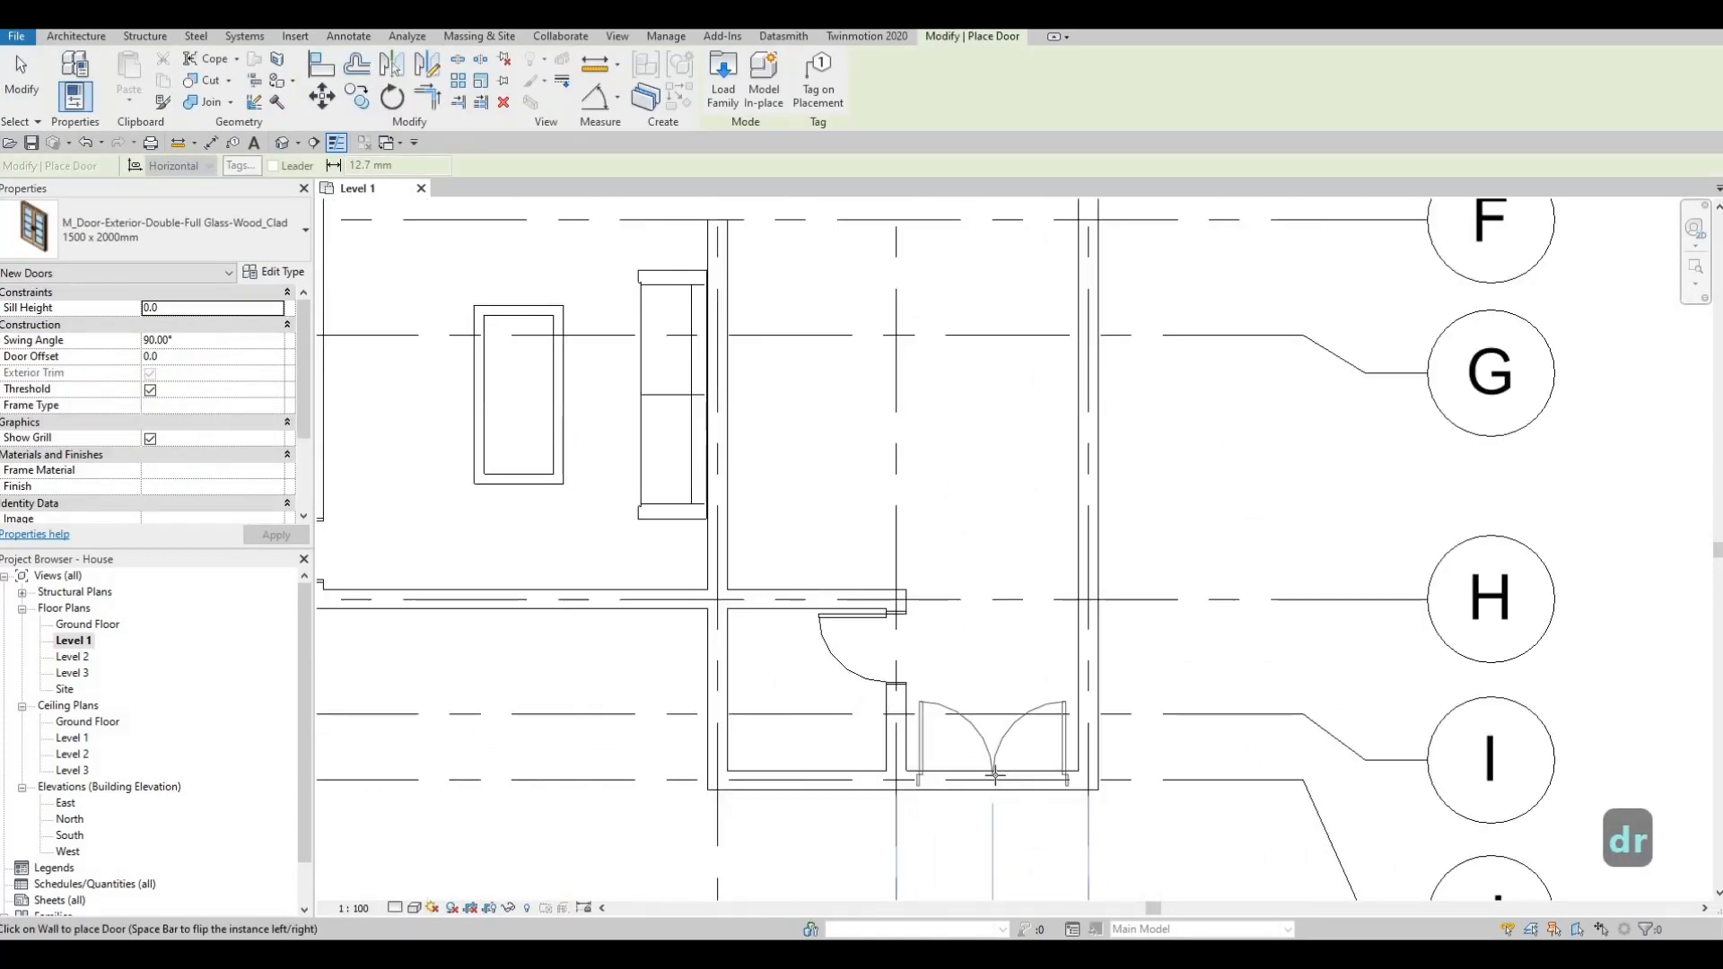
left_click(997, 774)
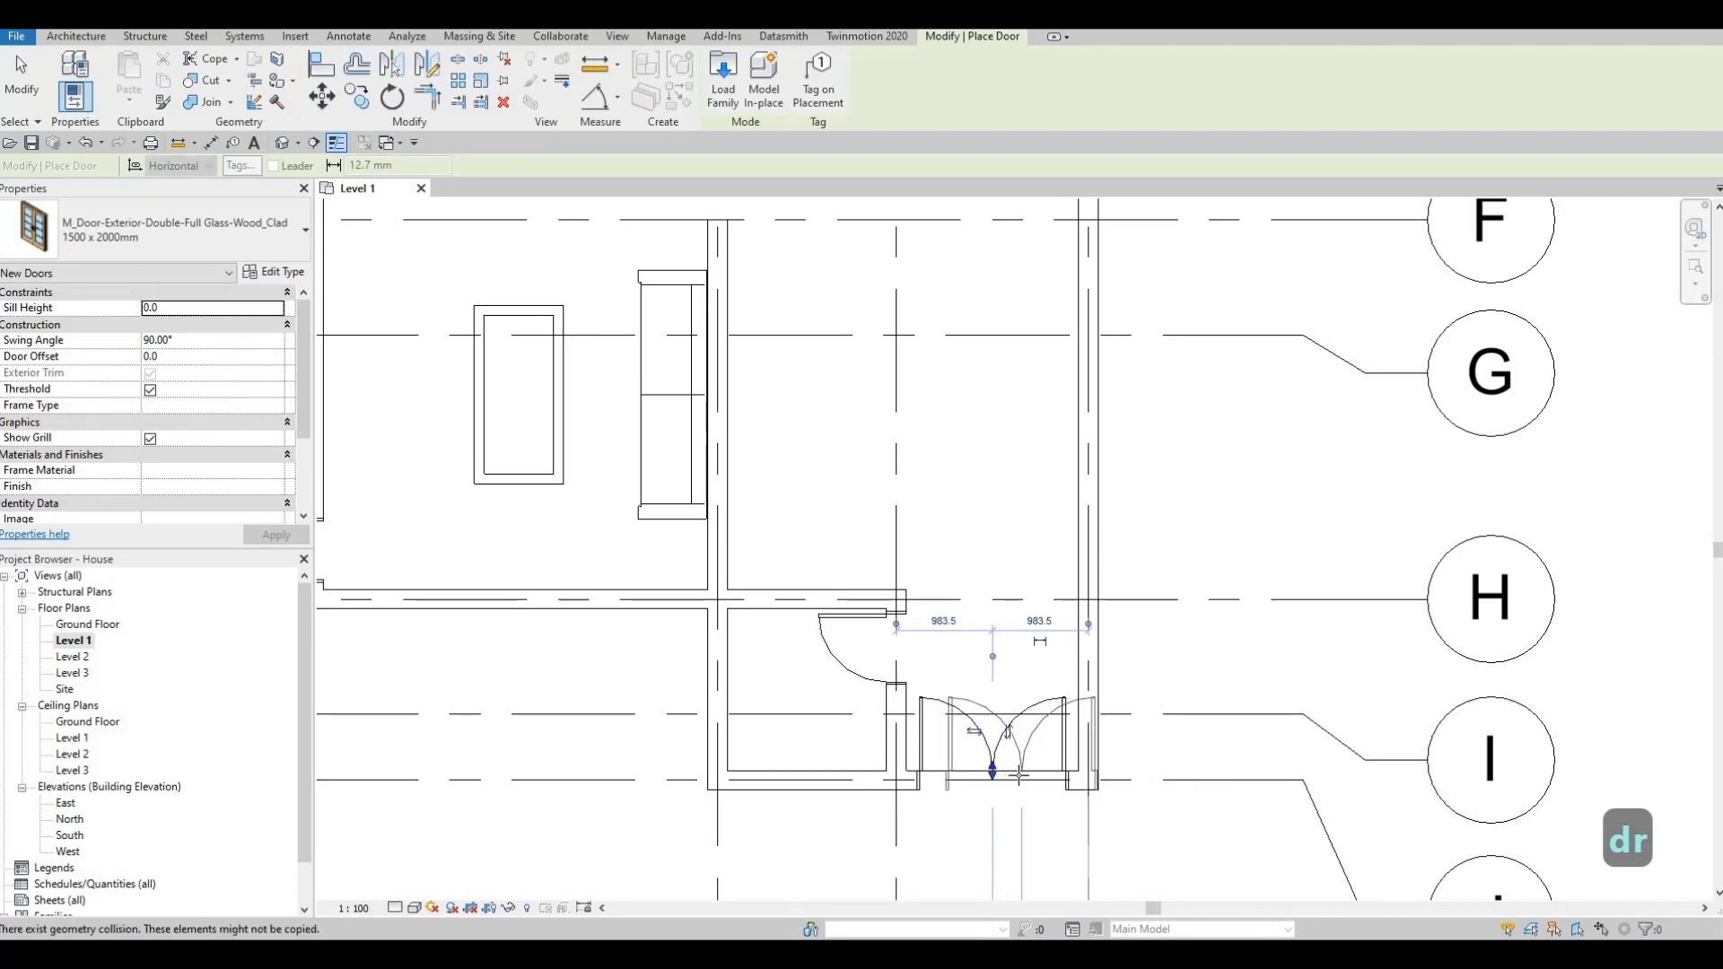
scroll(998, 785, "down", 1)
scroll(995, 790, "down", 1)
key("Escape")
key("Escape")
key("Escape")
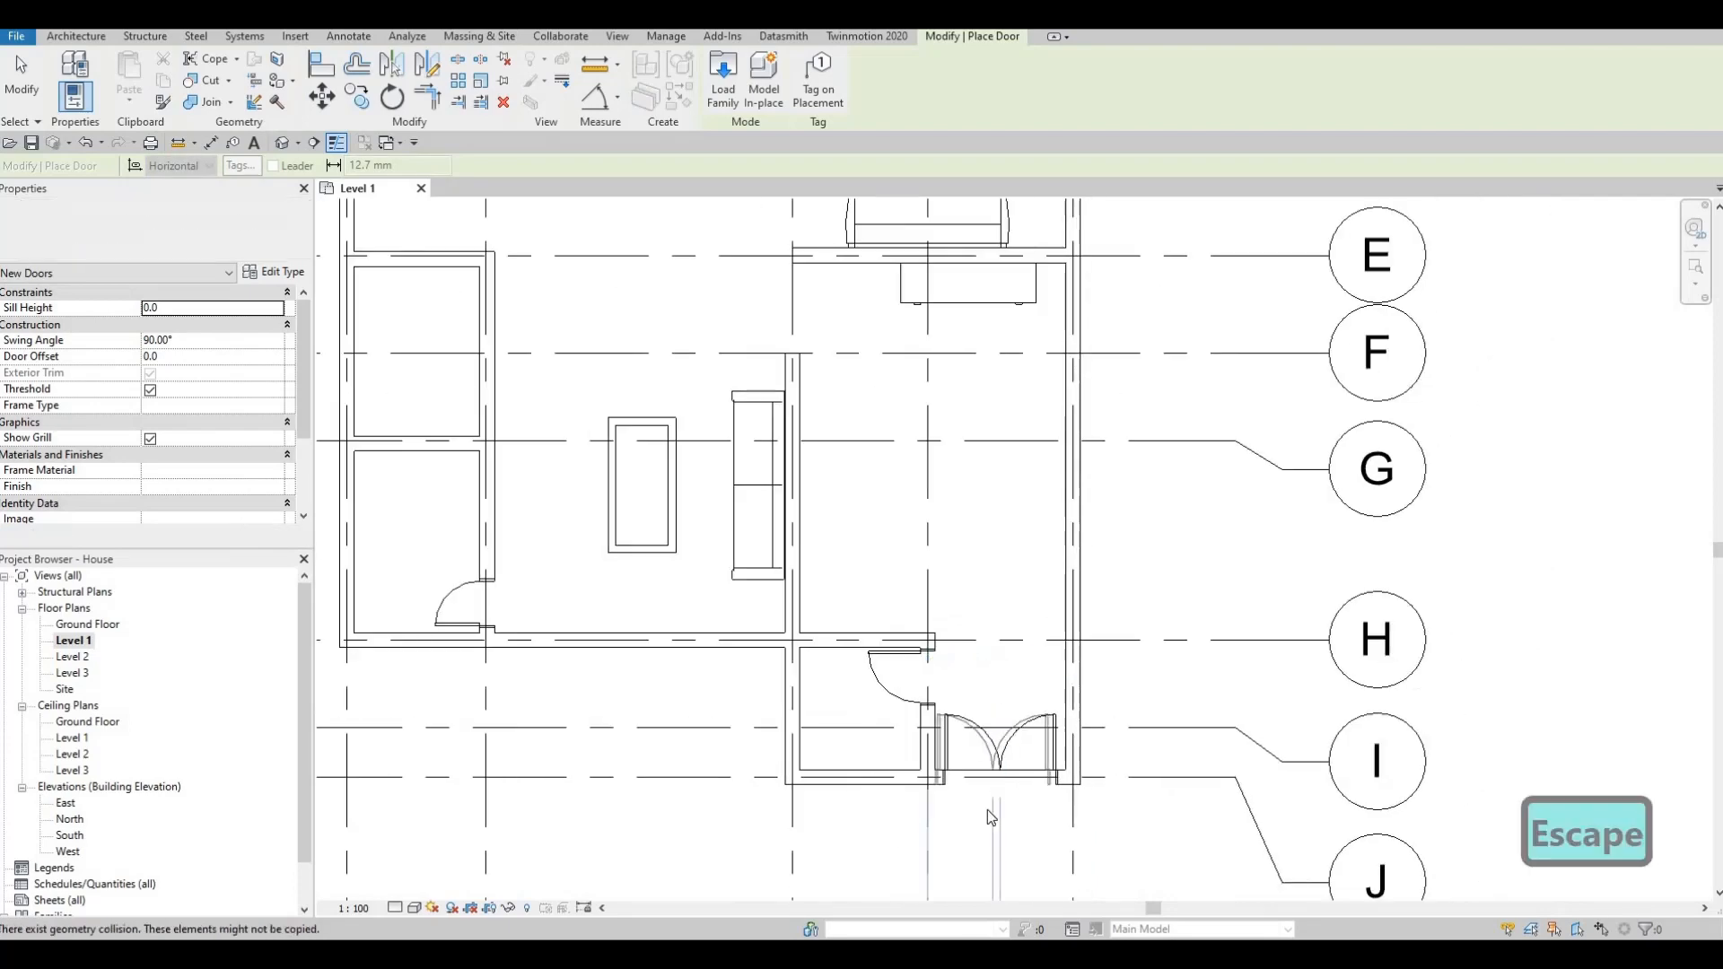
scroll(1023, 763, "down", 2)
middle_click_drag(1015, 651, 1046, 677)
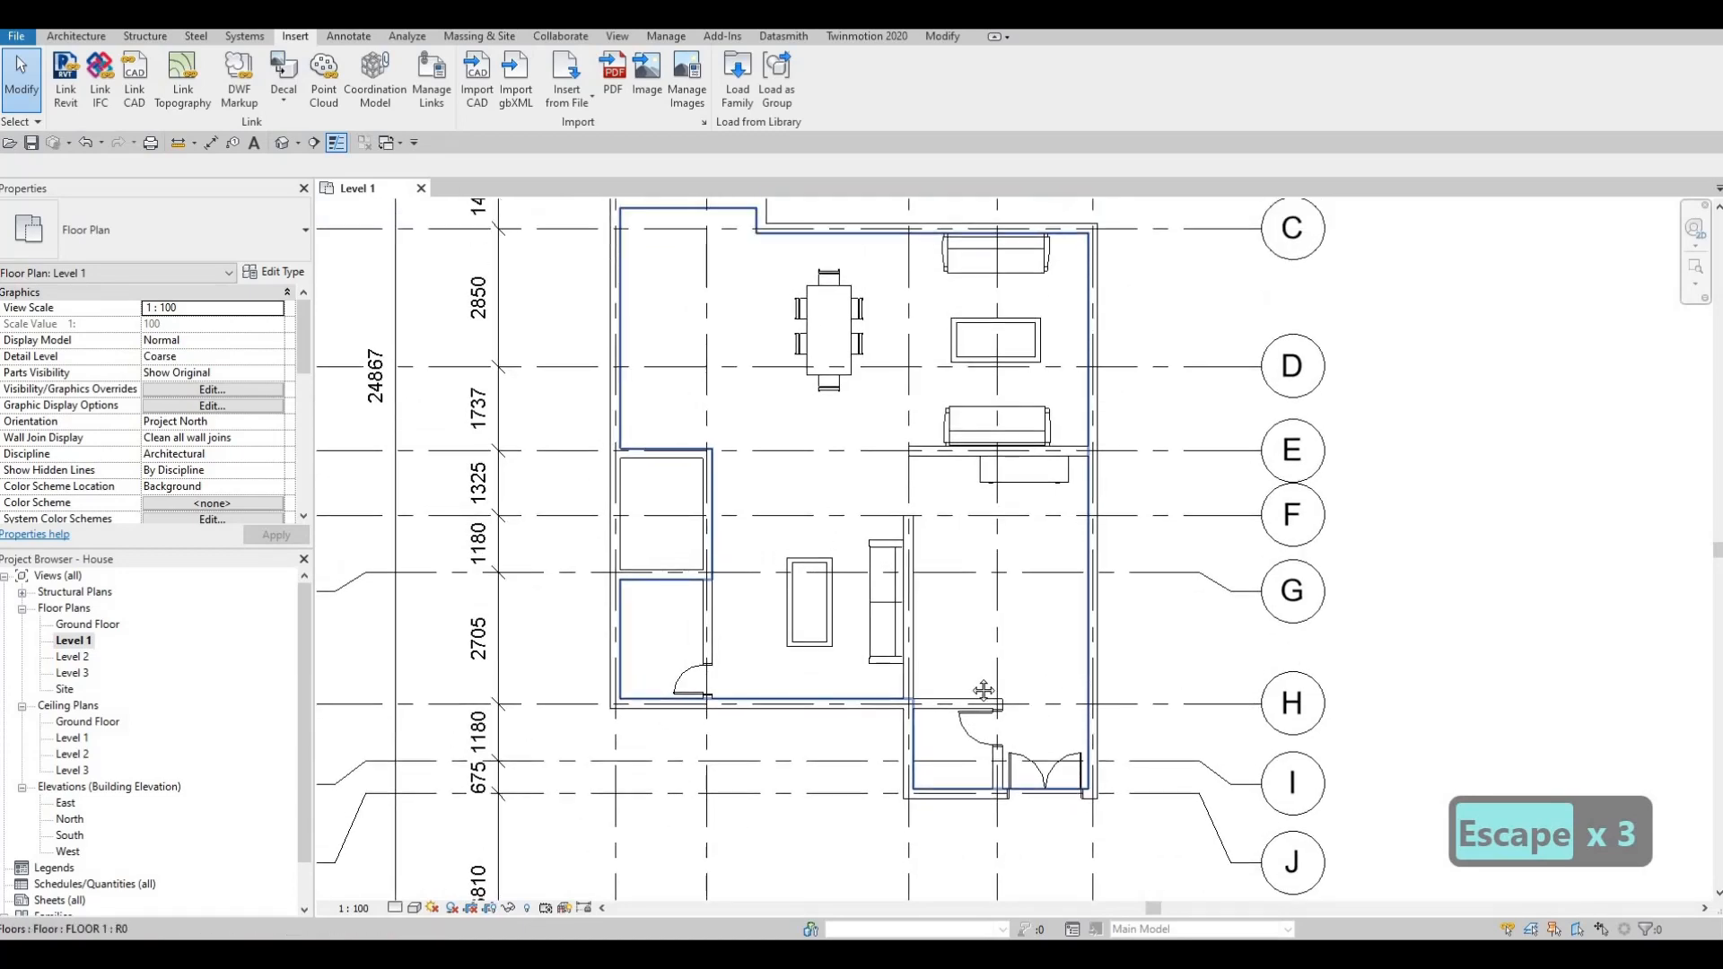
scroll(962, 716, "down", 1)
middle_click_drag(930, 657, 909, 628)
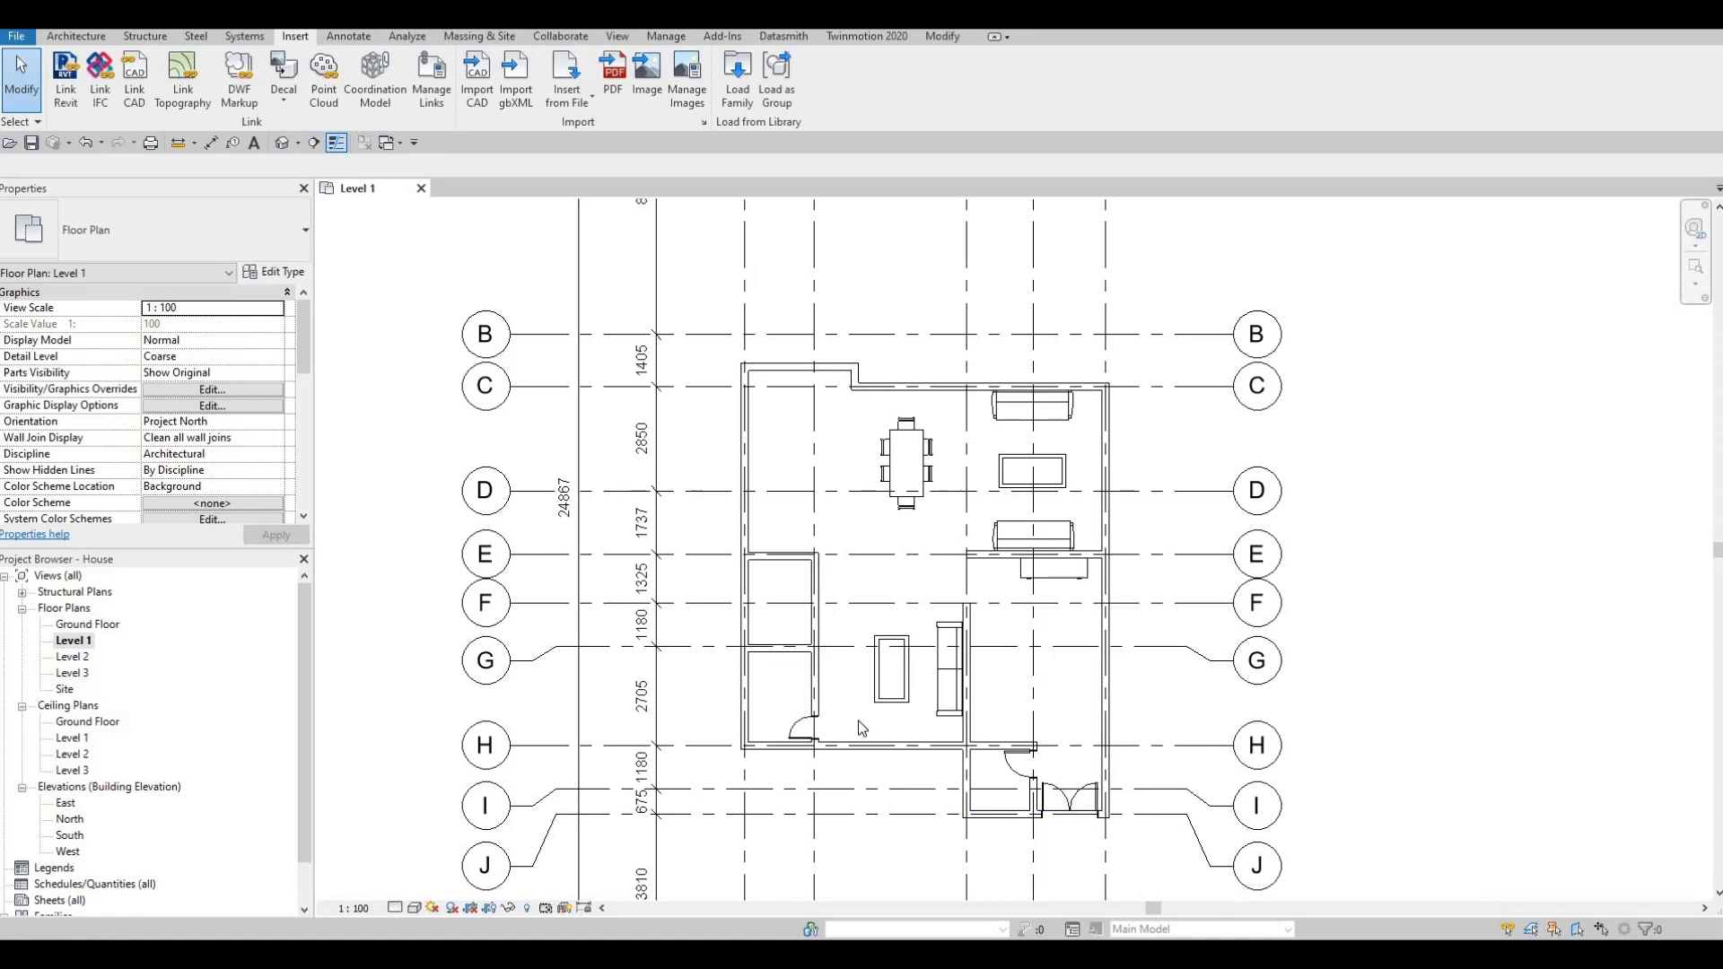
middle_click_drag(937, 720, 935, 679)
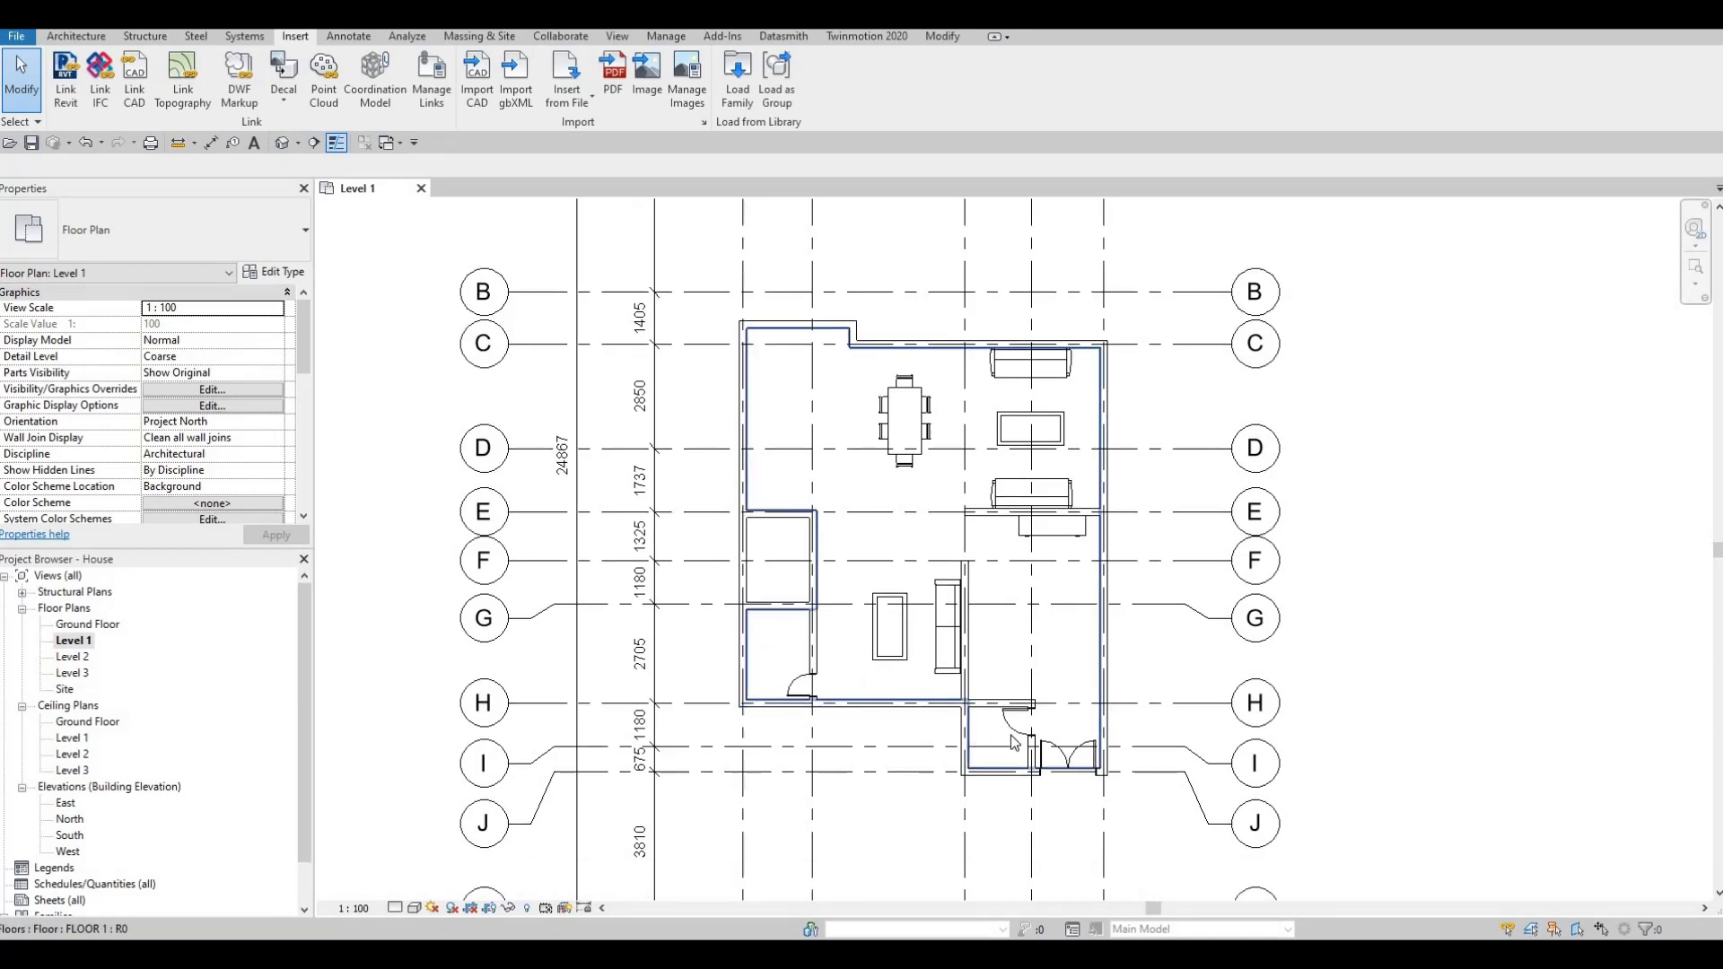
scroll(1013, 743, "up", 1)
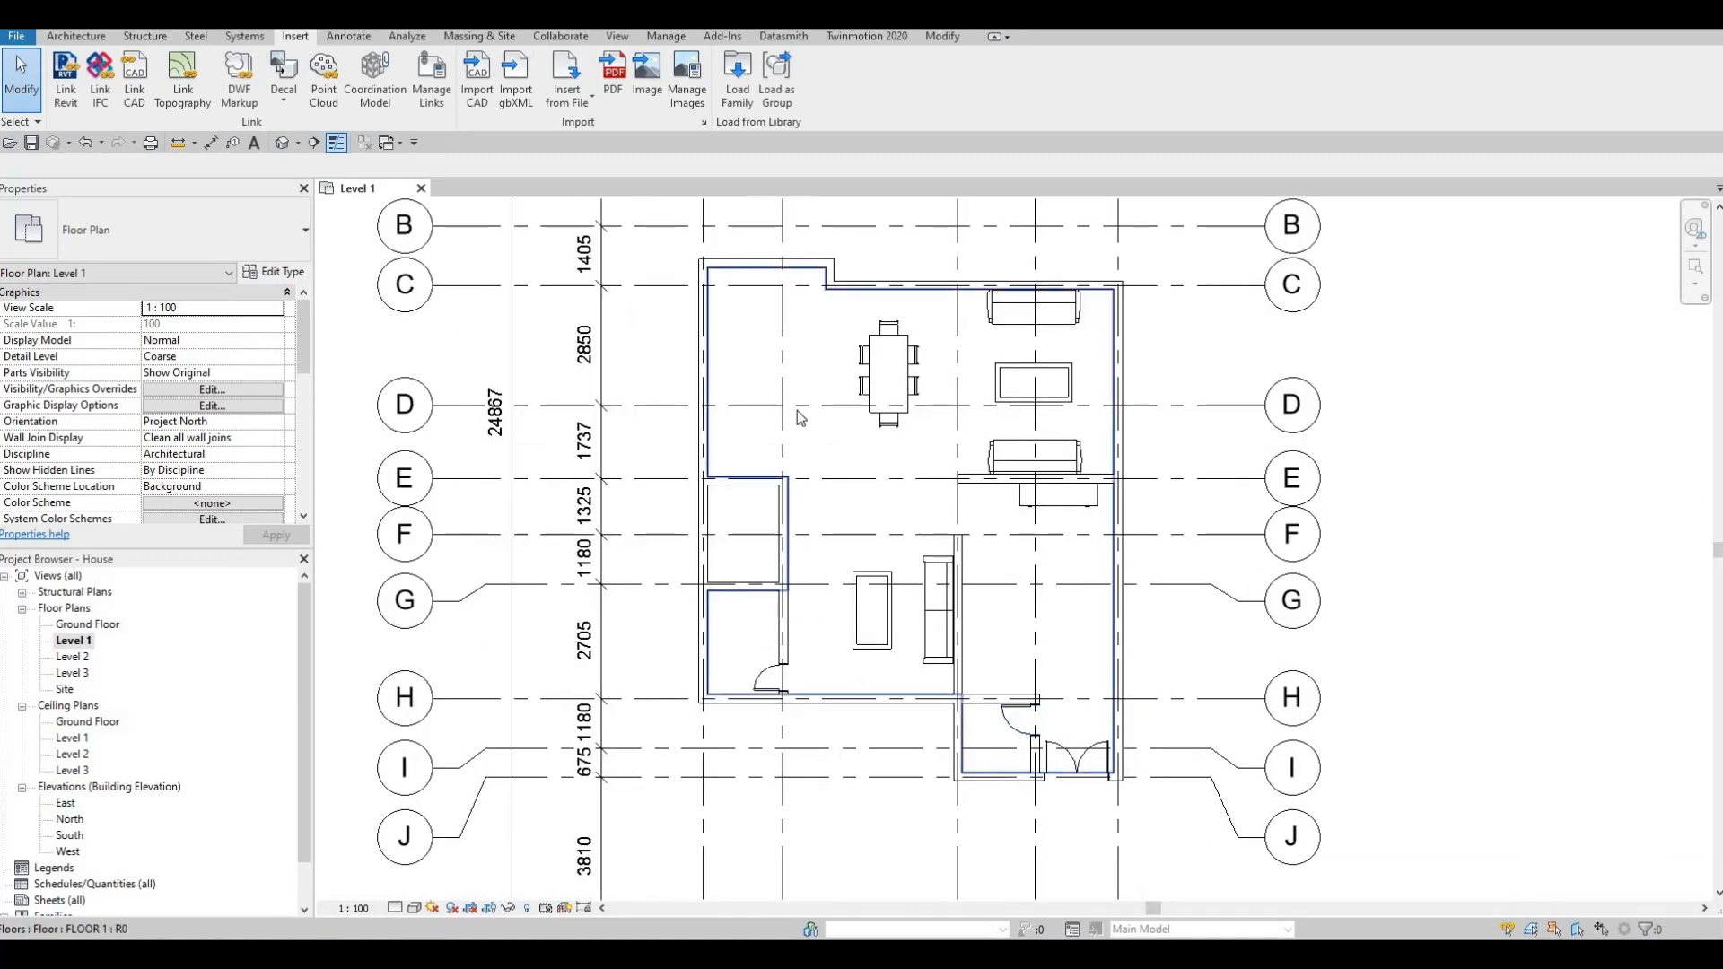
Start loading a family and browse to the Water Closets folder under Plumbing, Architectural, Fixtures in the Canada library
left_click(735, 90)
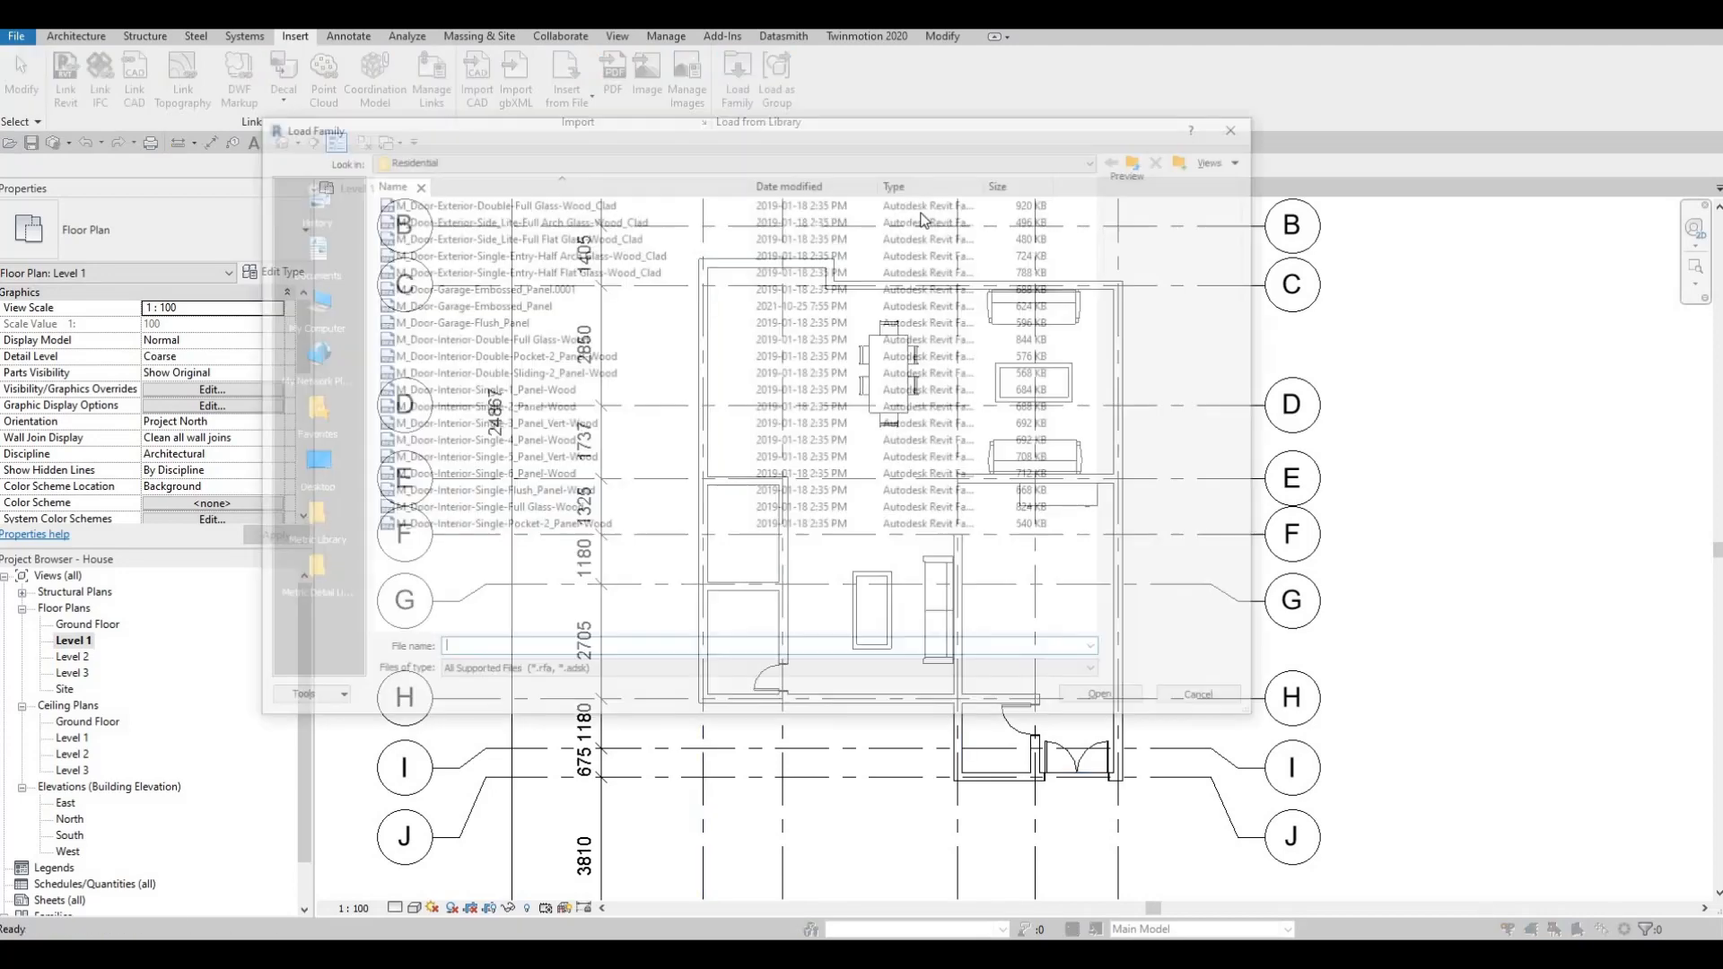
left_click(1143, 162)
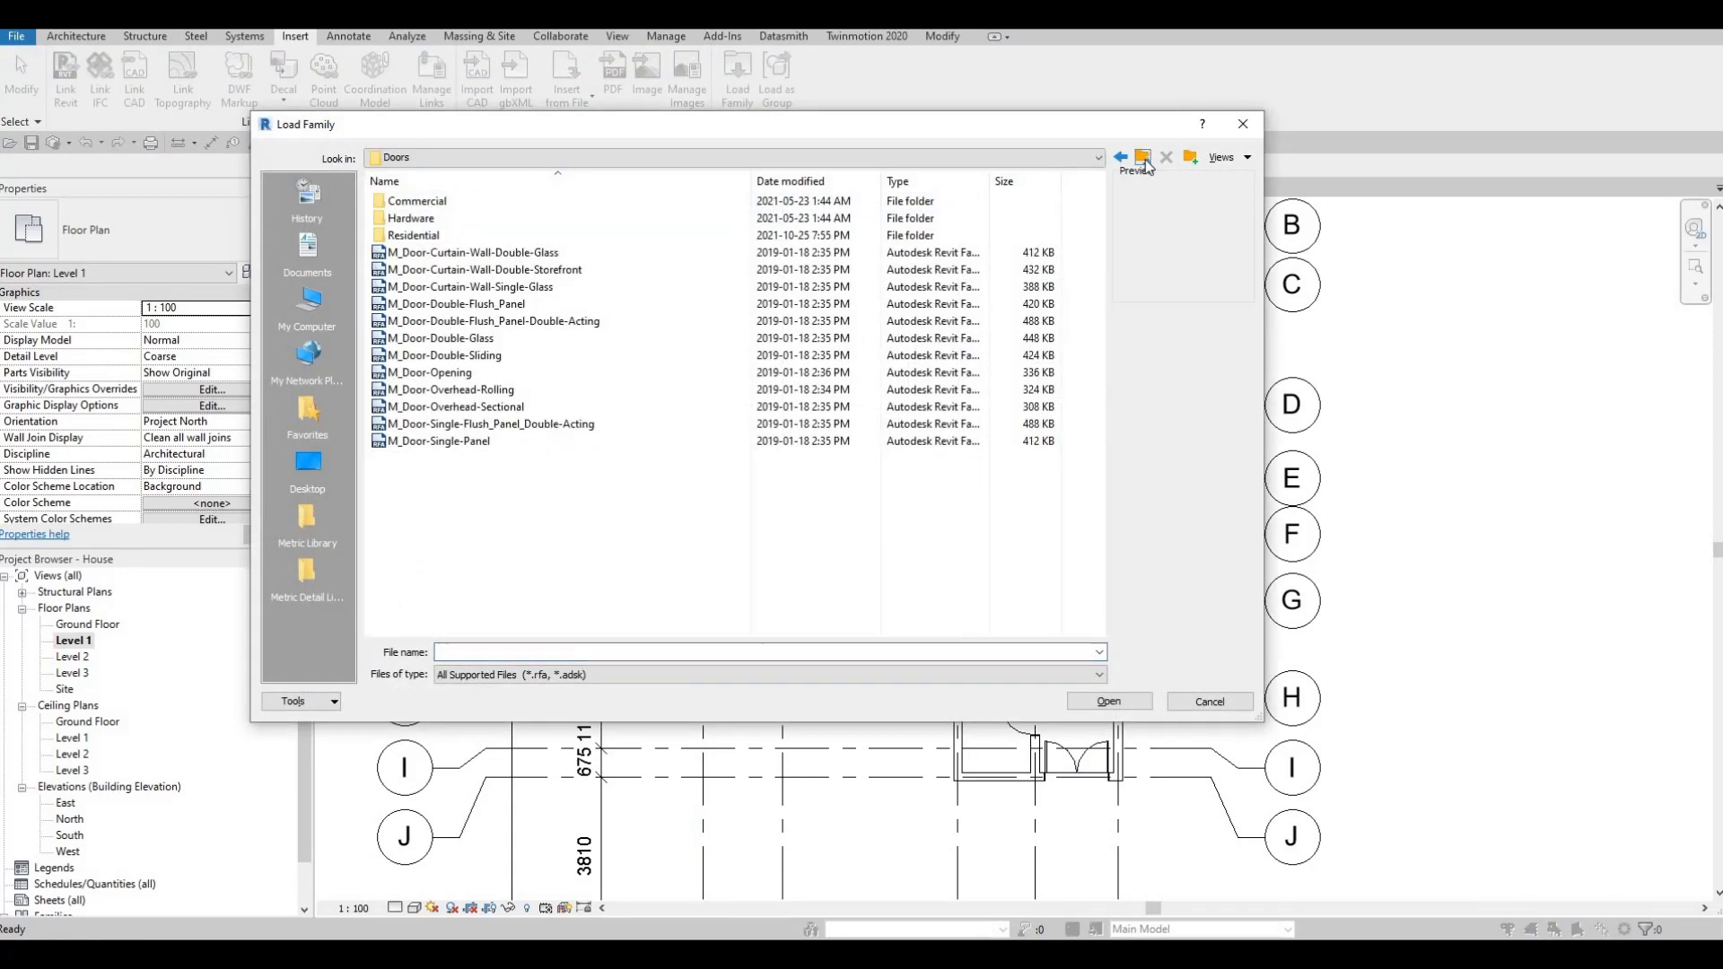
left_click(1143, 162)
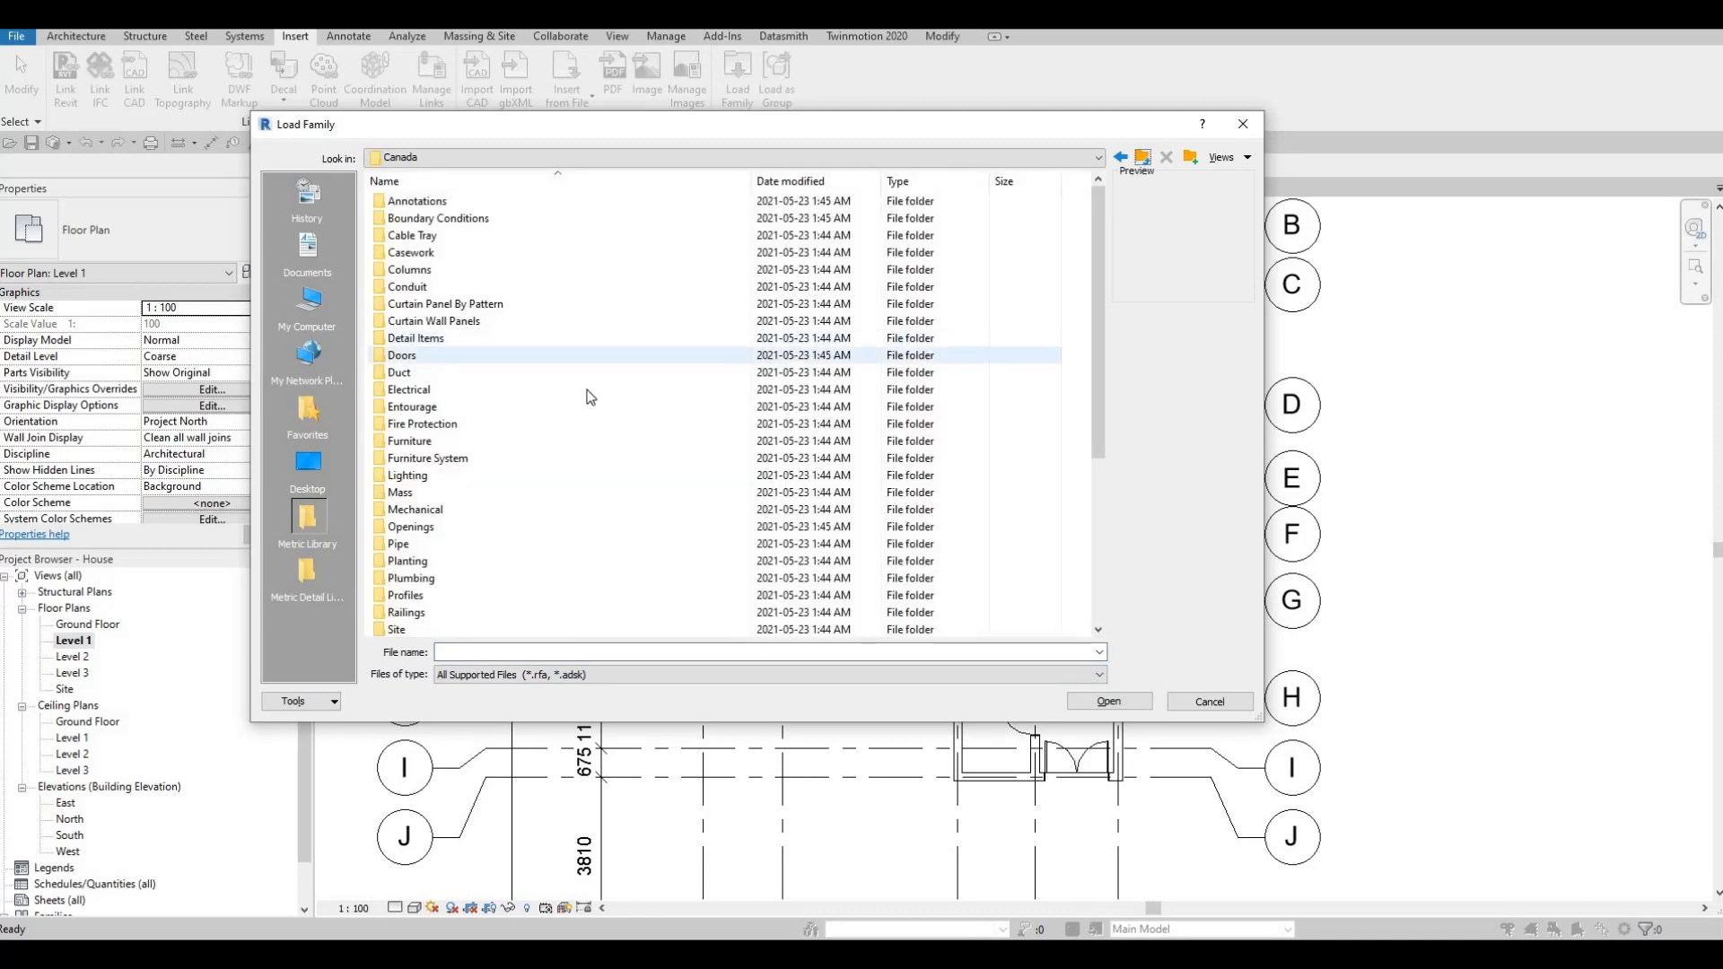
scroll(455, 500, "down", 2)
double_click(453, 500)
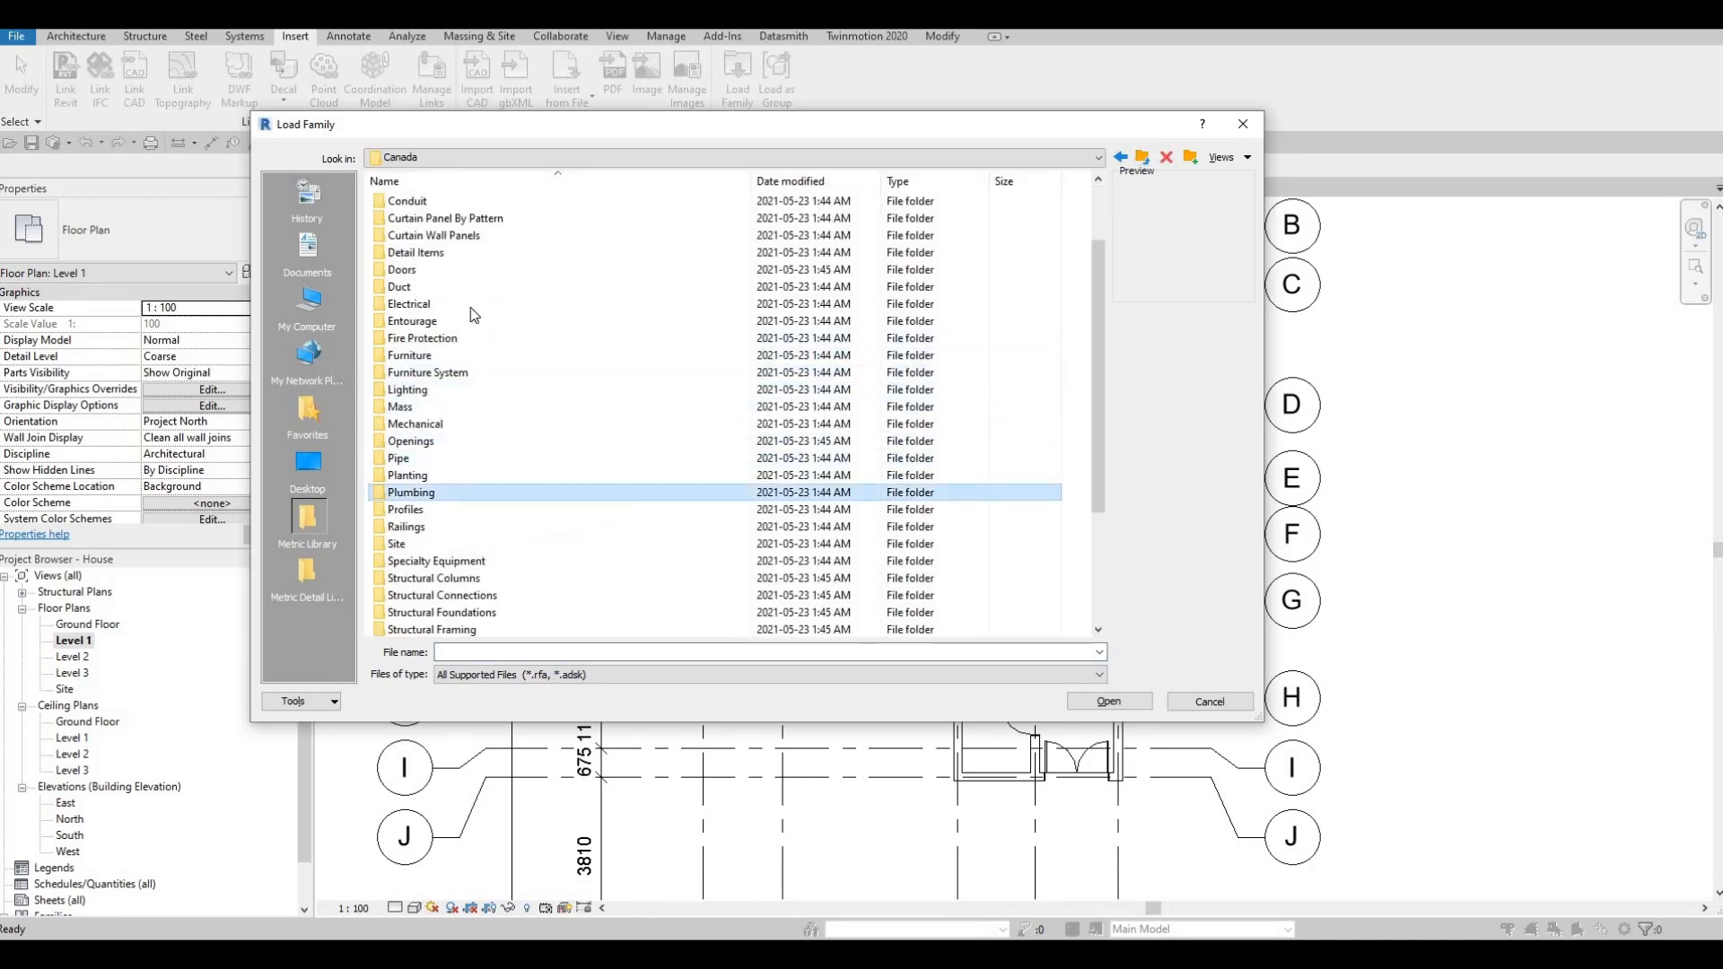
left_click(425, 207)
double_click(426, 209)
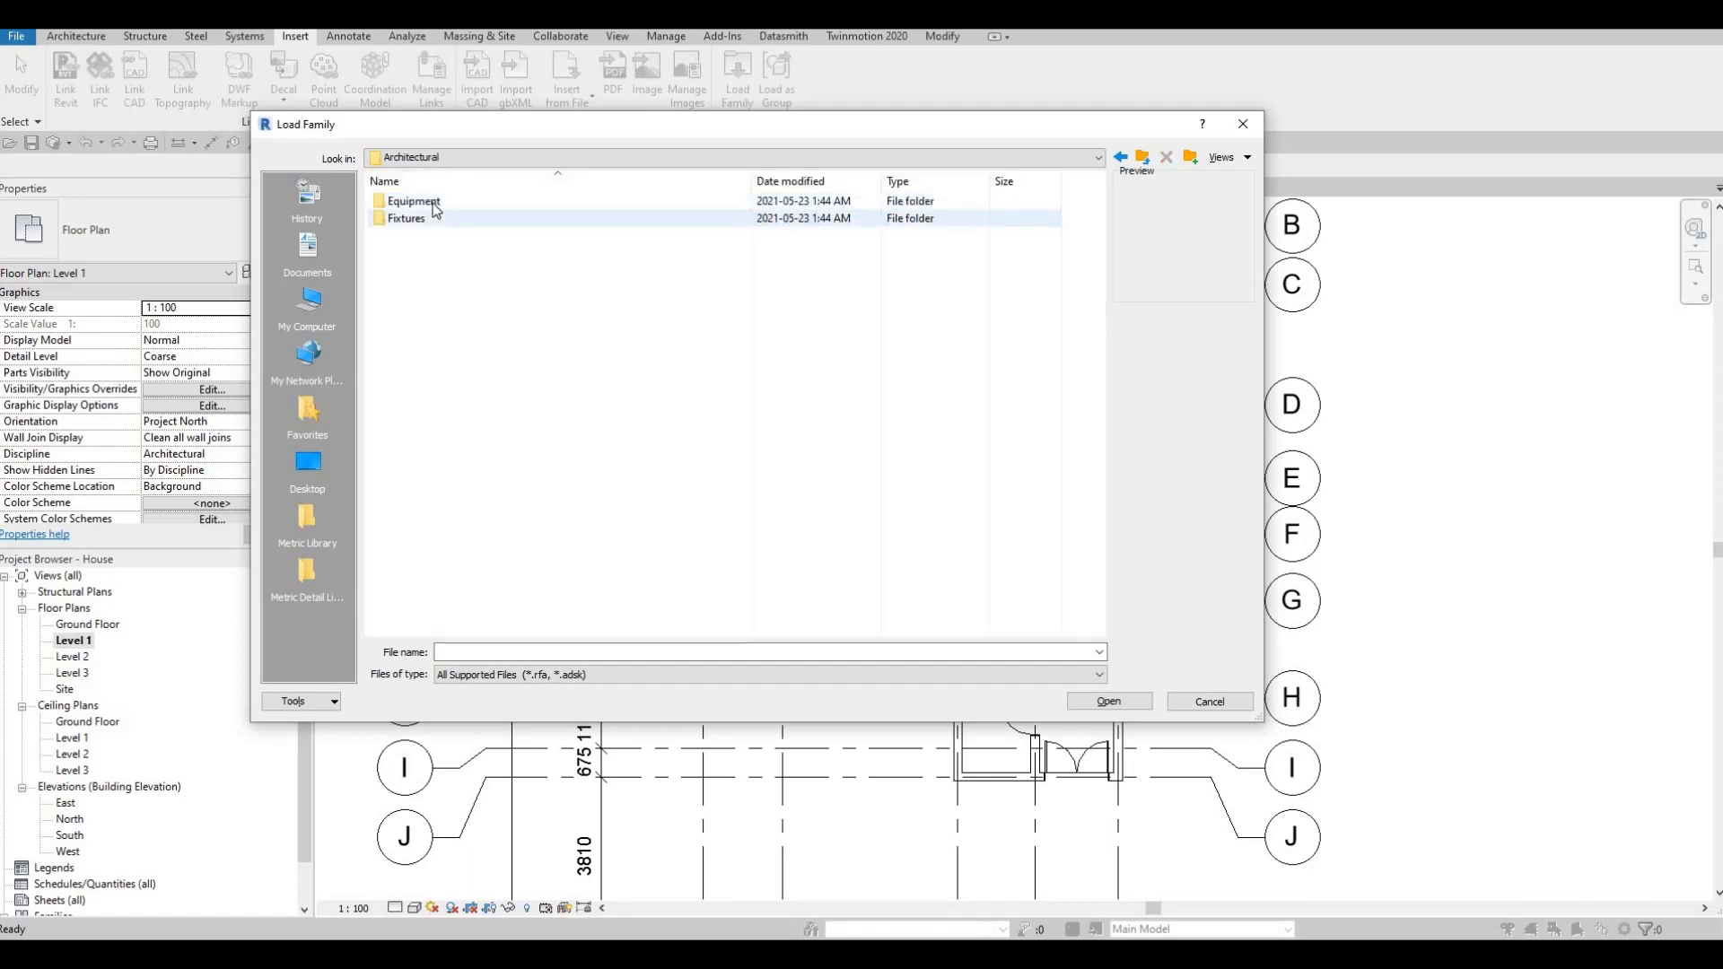
left_click(423, 219)
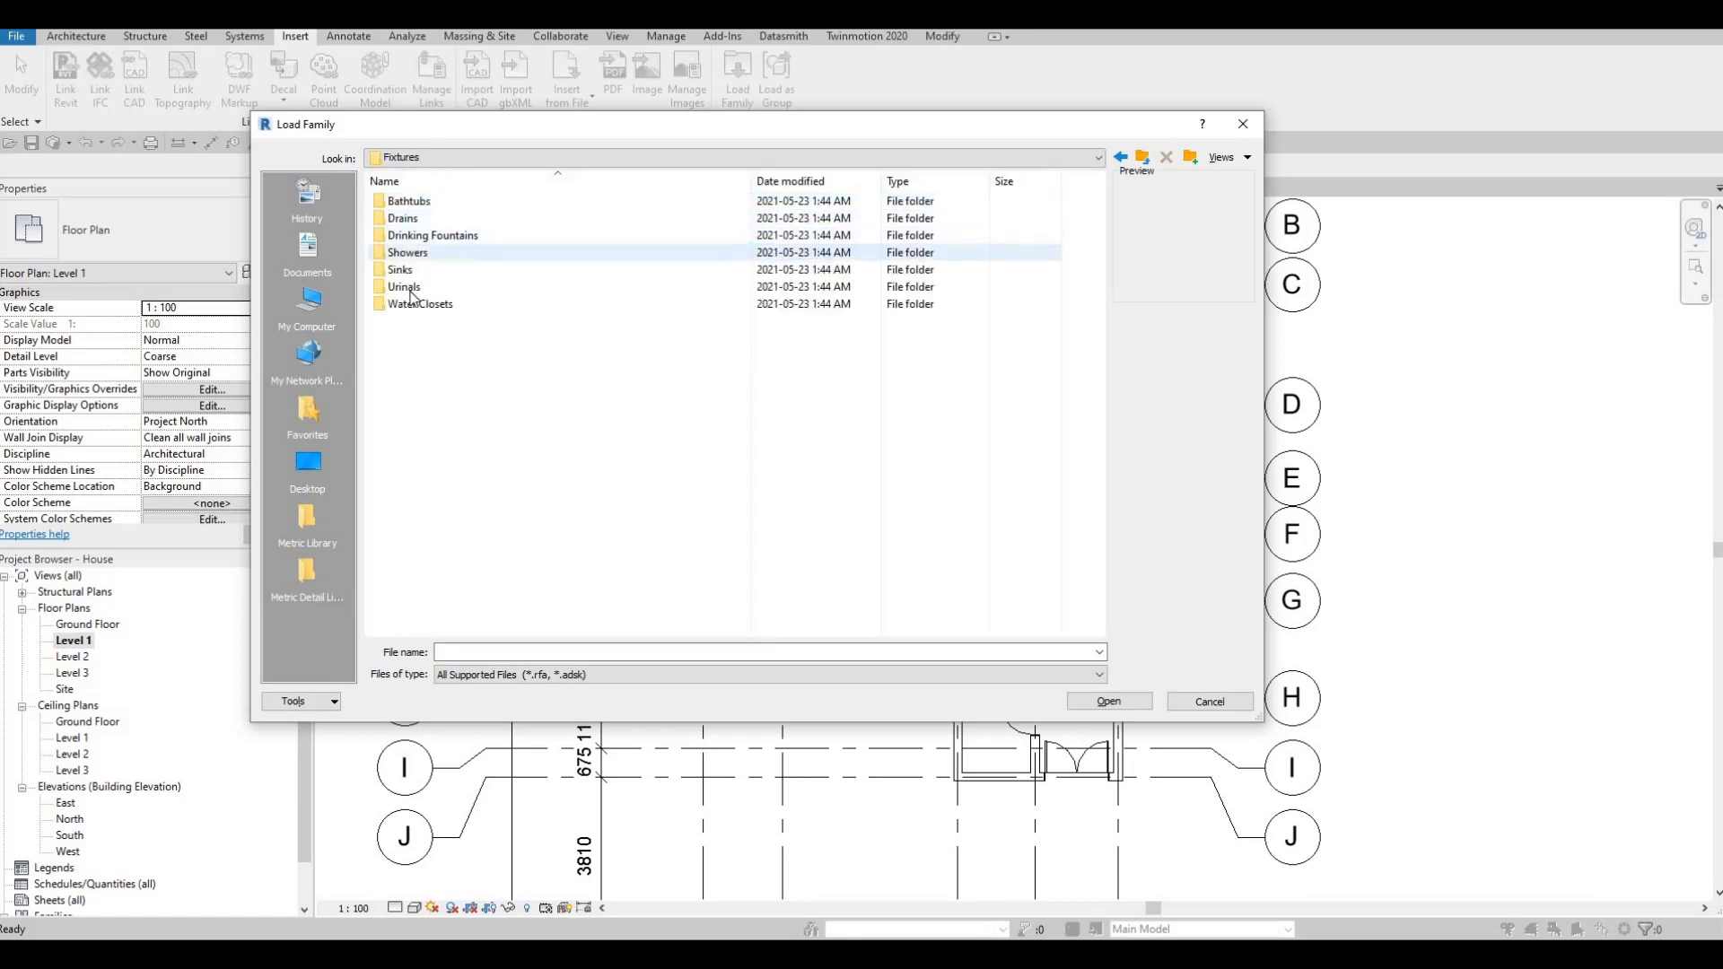
double_click(408, 305)
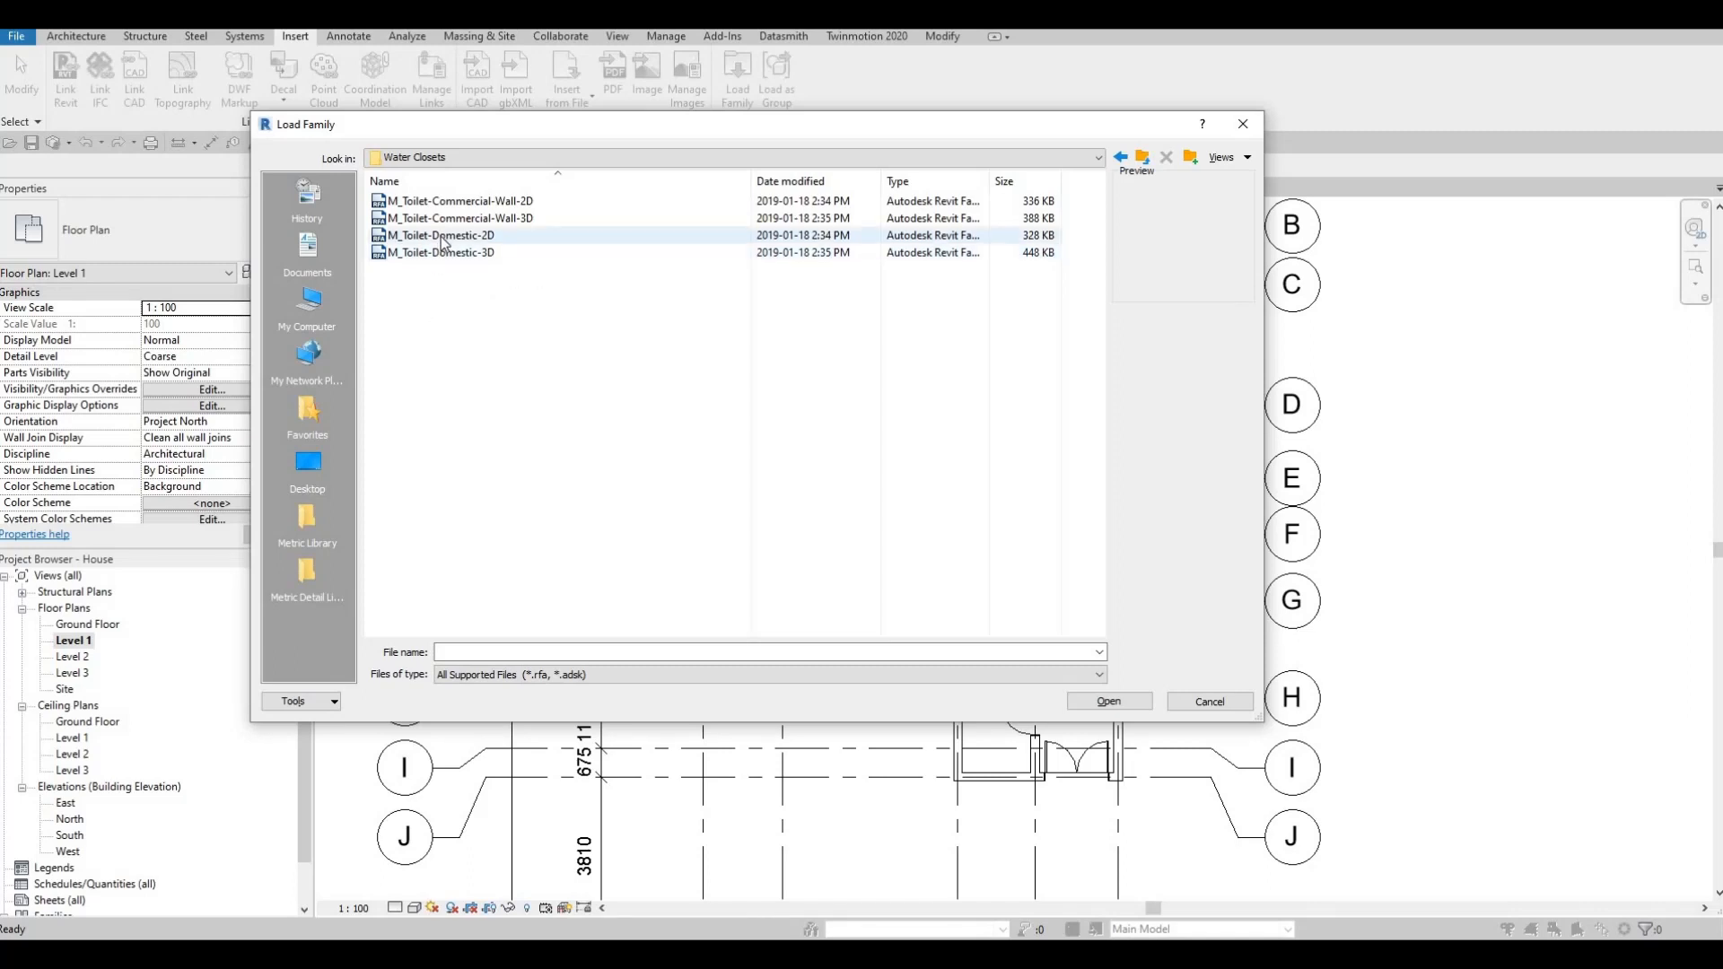
Preview the toilet families and load M_Toilet-Domestic-2D
left_click(467, 209)
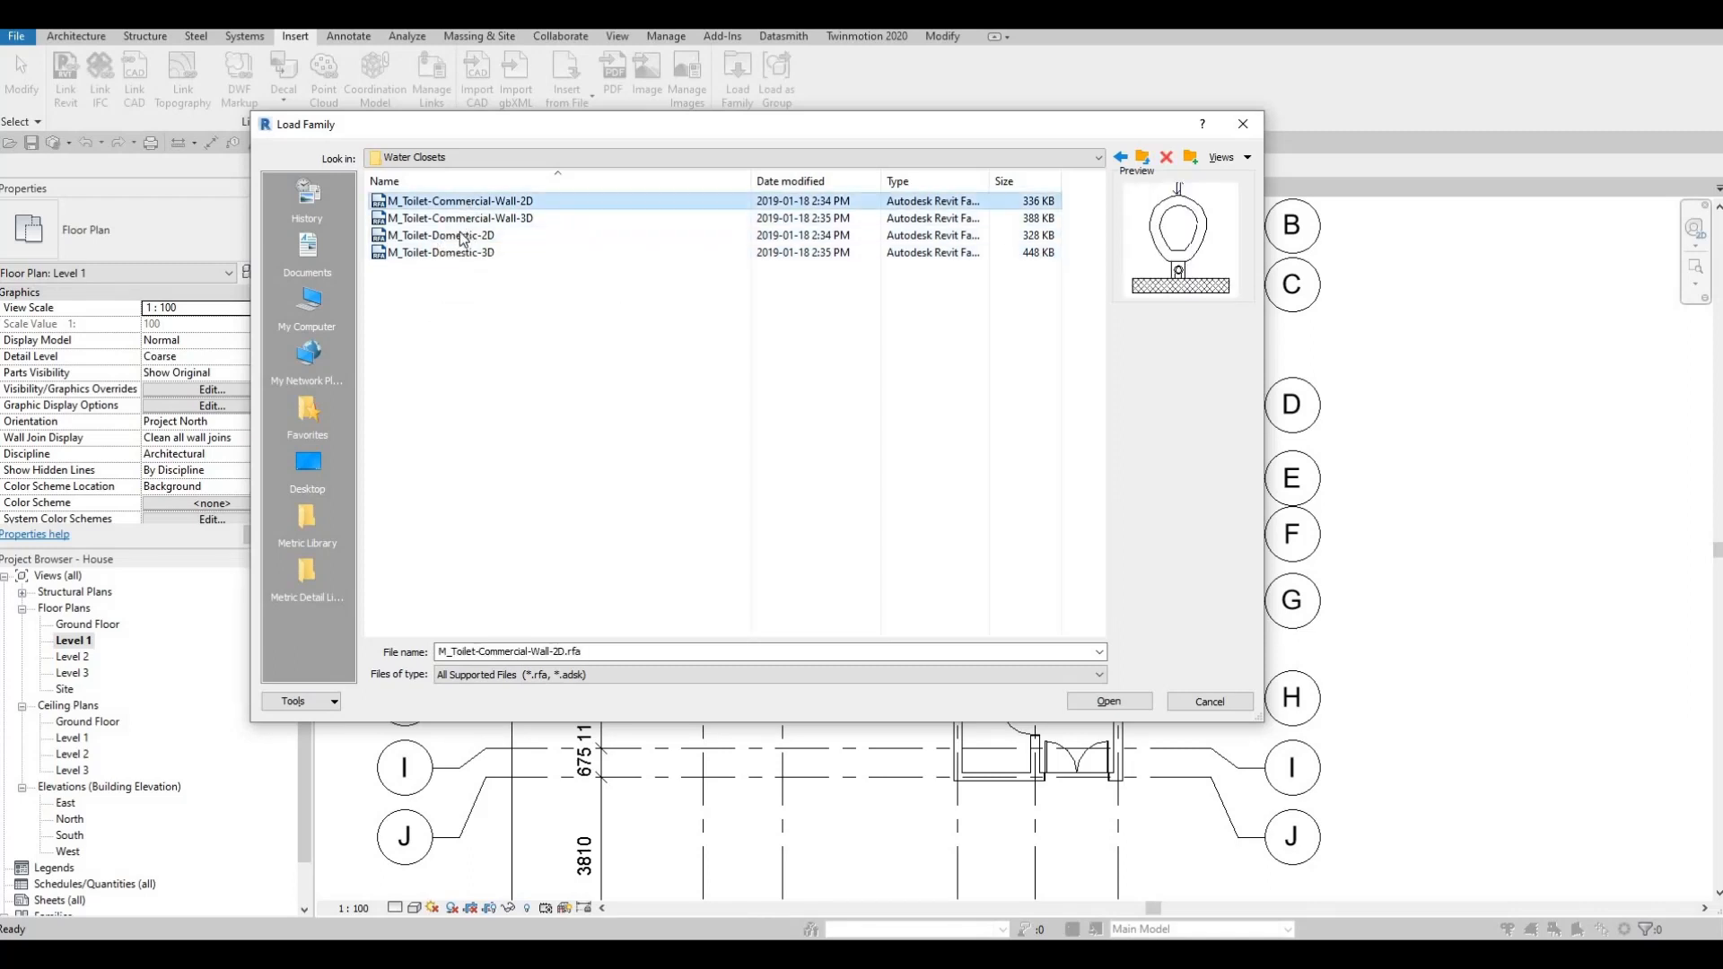
left_click(458, 237)
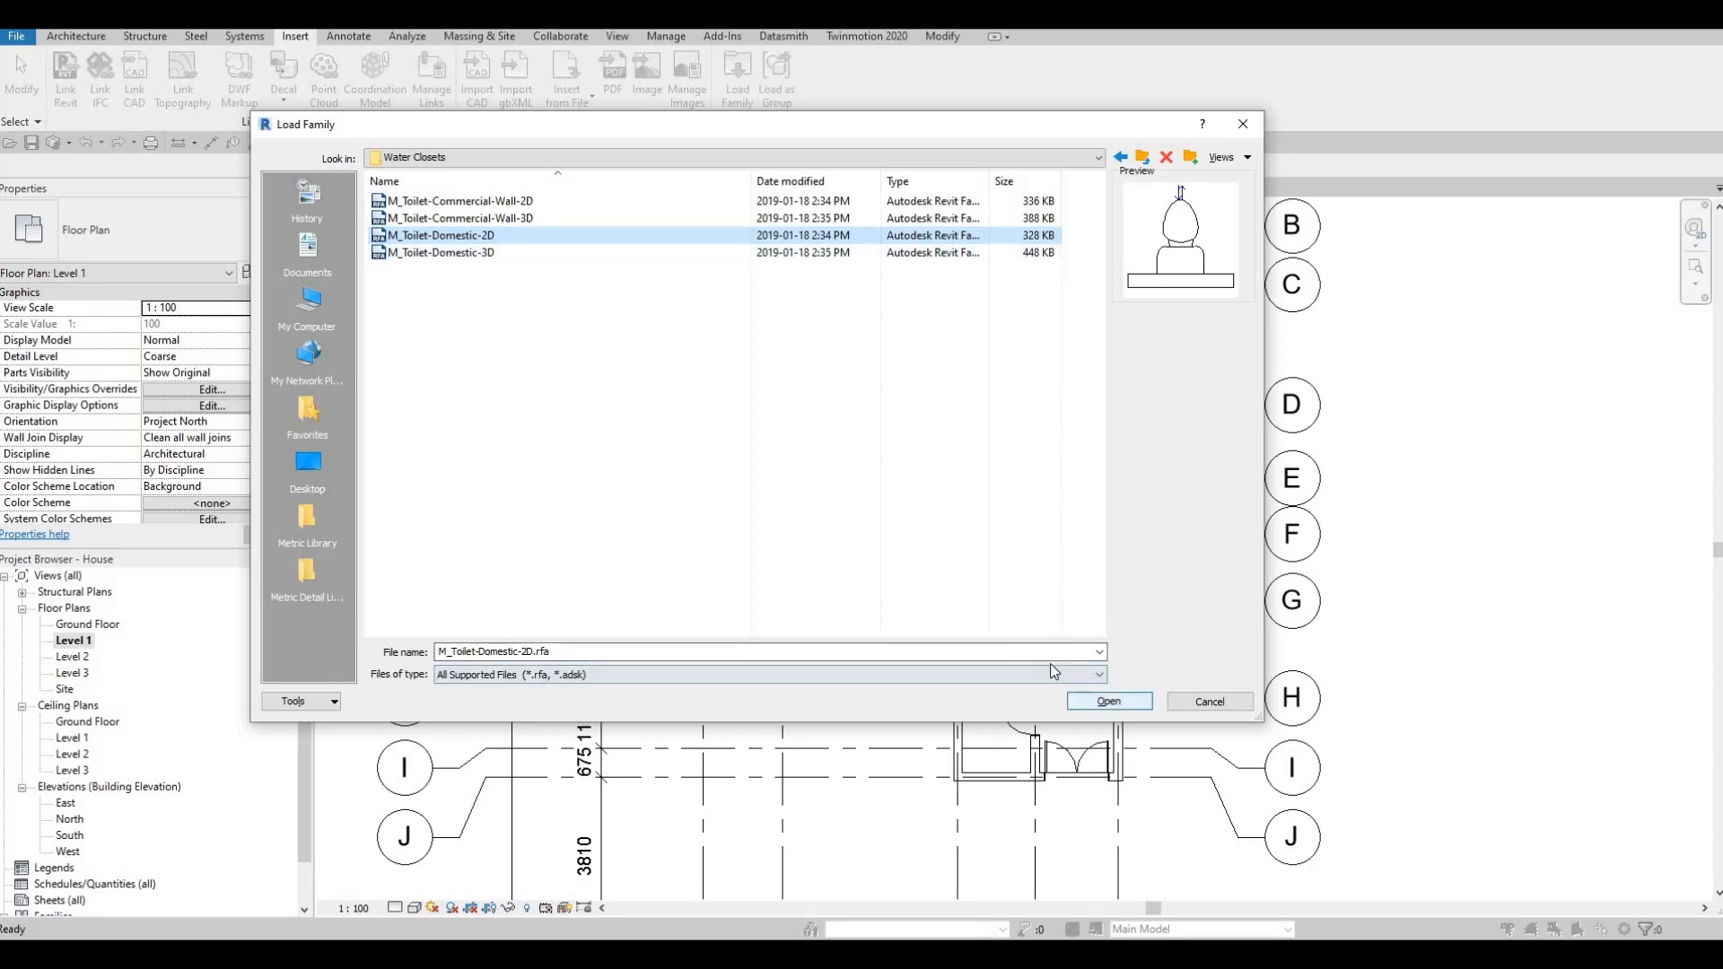
key("Return")
Place the M_Toilet-Domestic-2D against the small southern room's south wall, near its southwest corner, facing north
key("c")
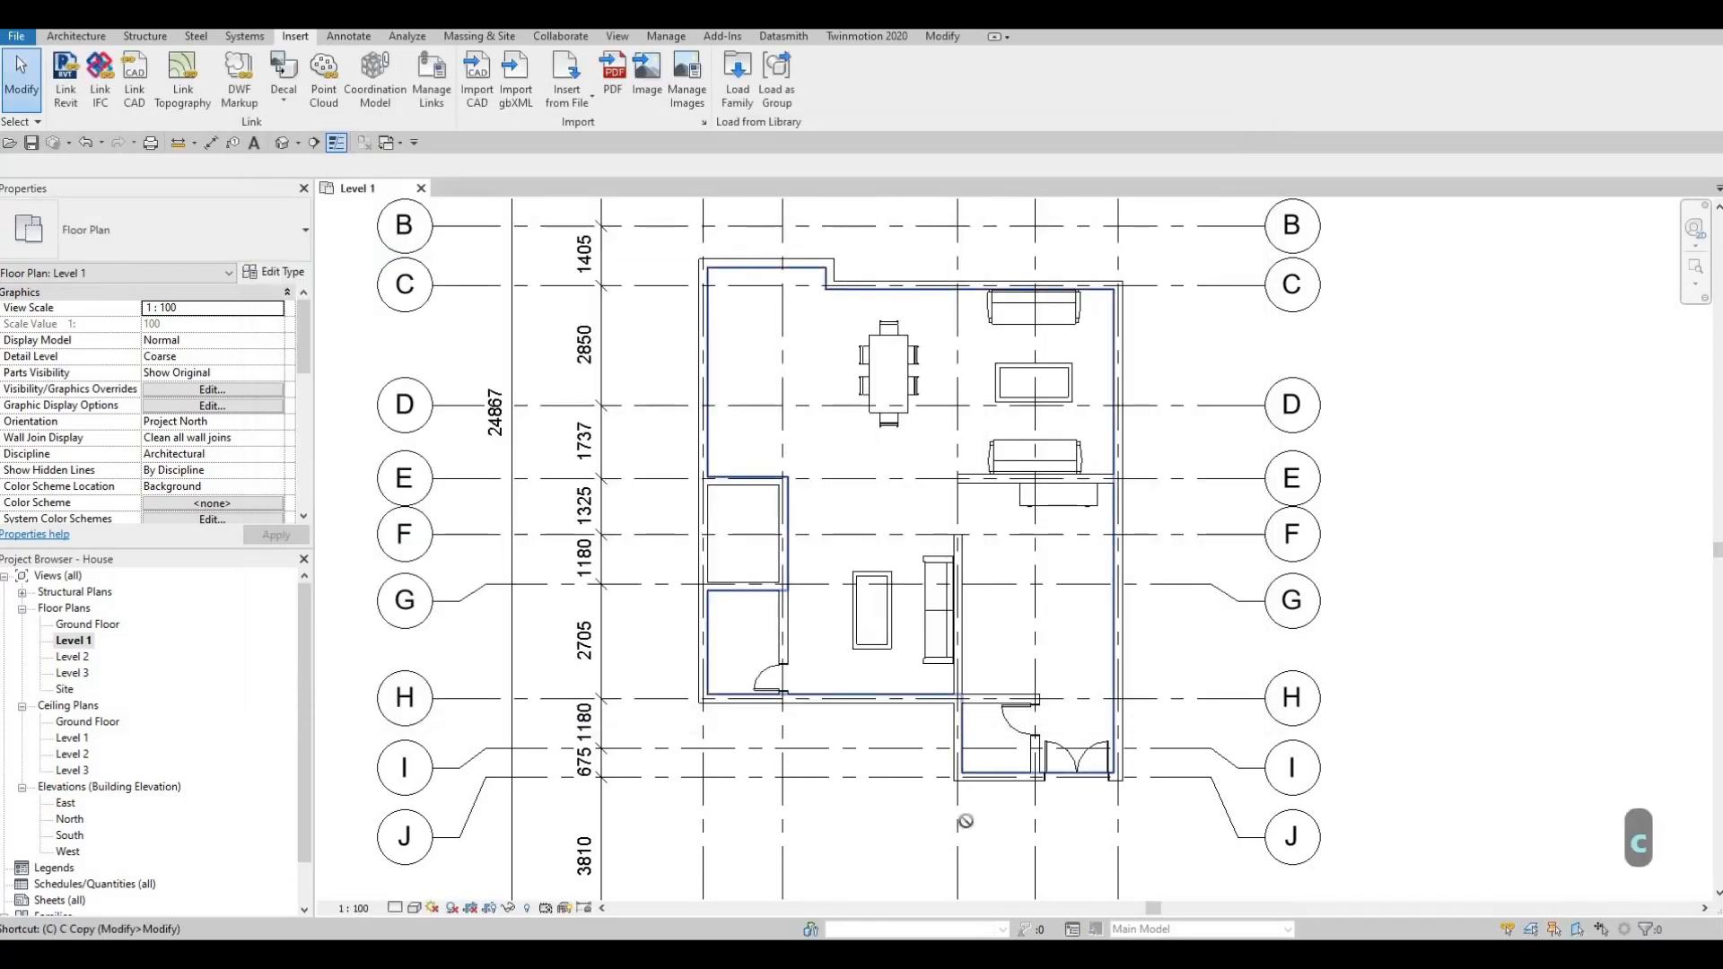
key("m")
scroll(984, 753, "up", 6)
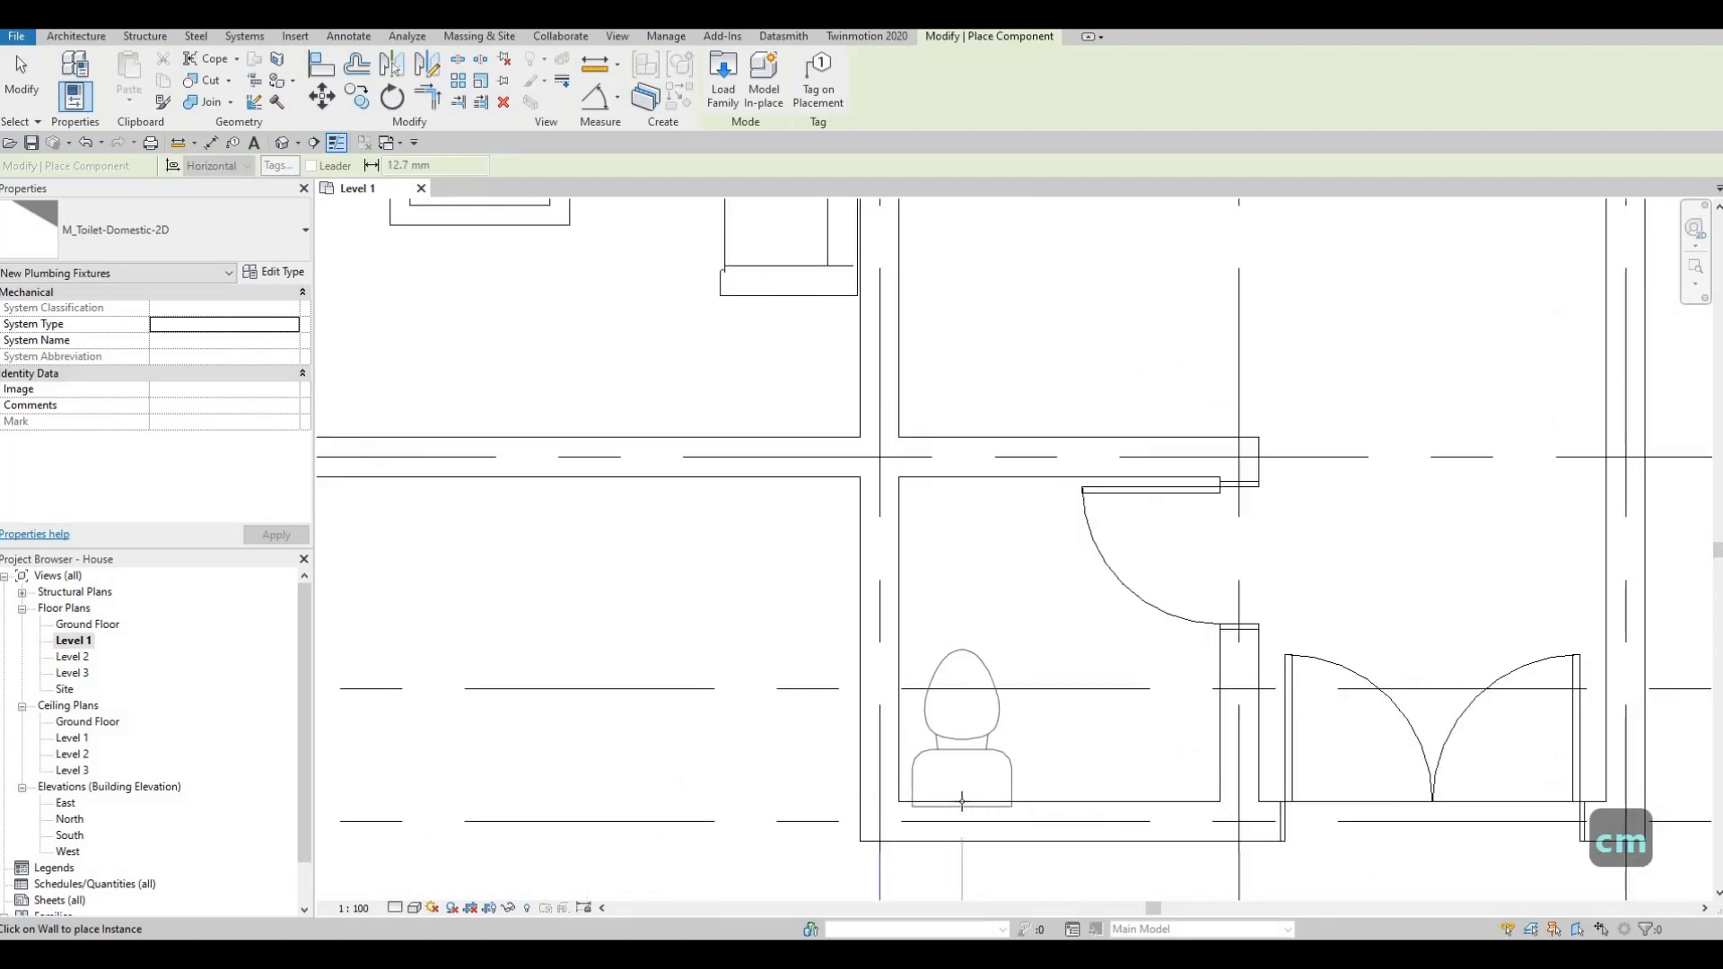
left_click(961, 748)
key("Escape")
key("Escape")
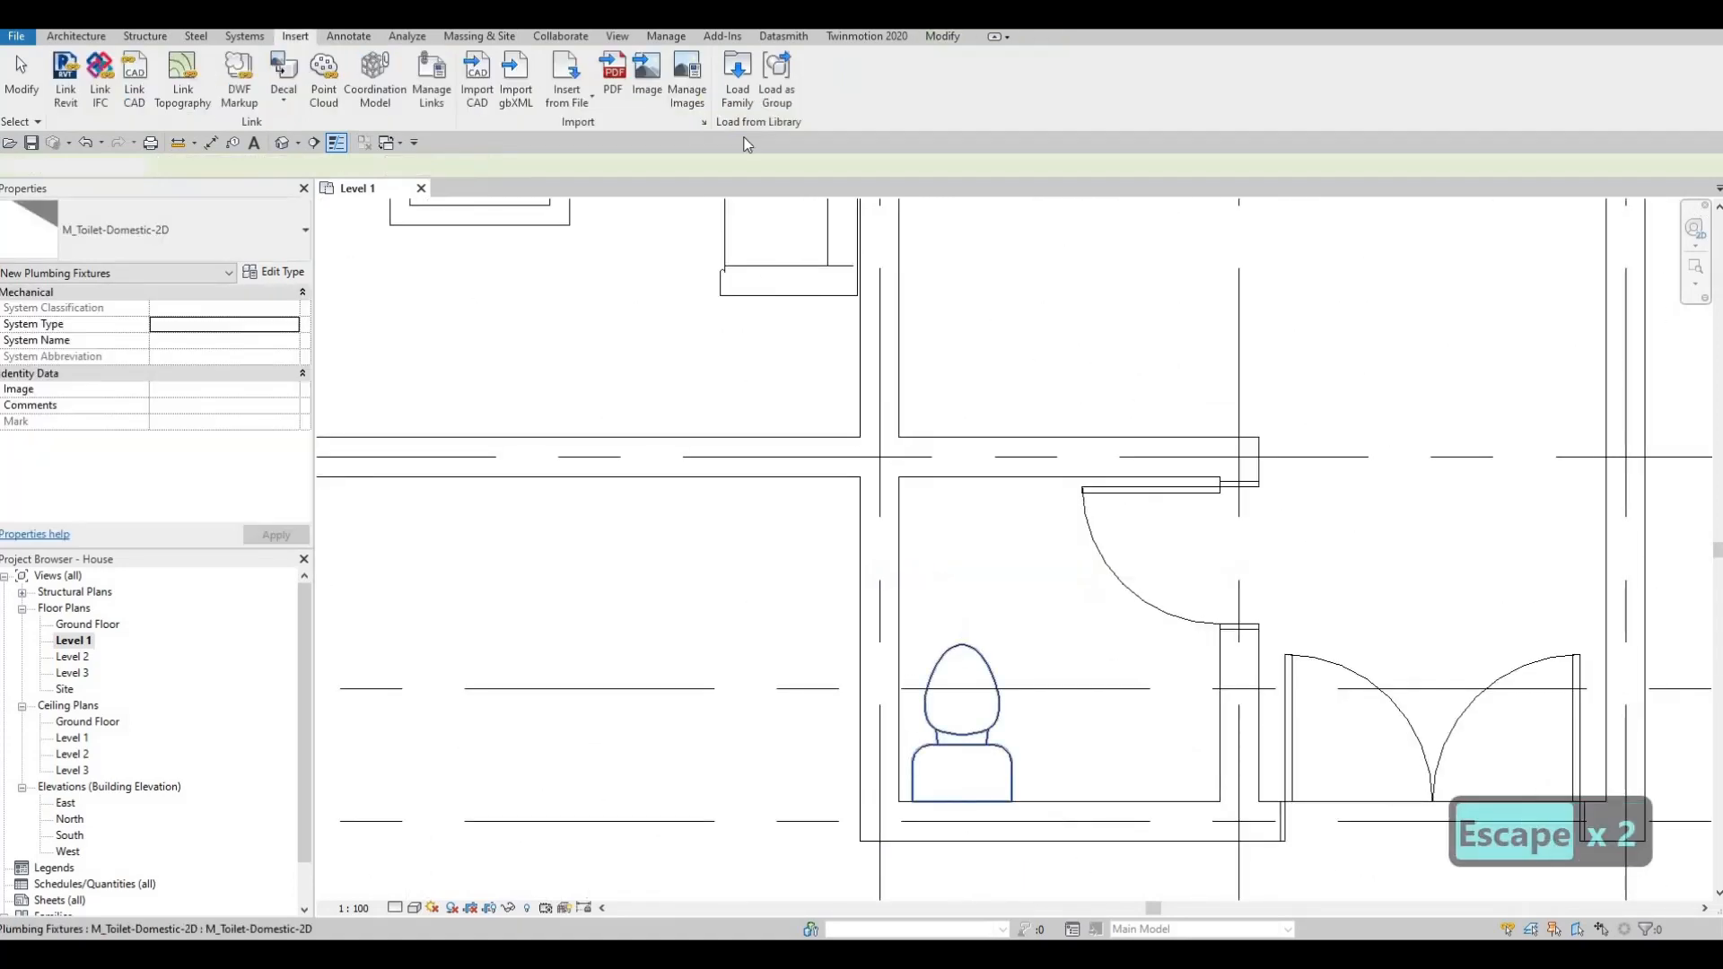
Preview the sink families in the Sinks folder under Fixtures and load M_Sink Vanity-Square
left_click(738, 90)
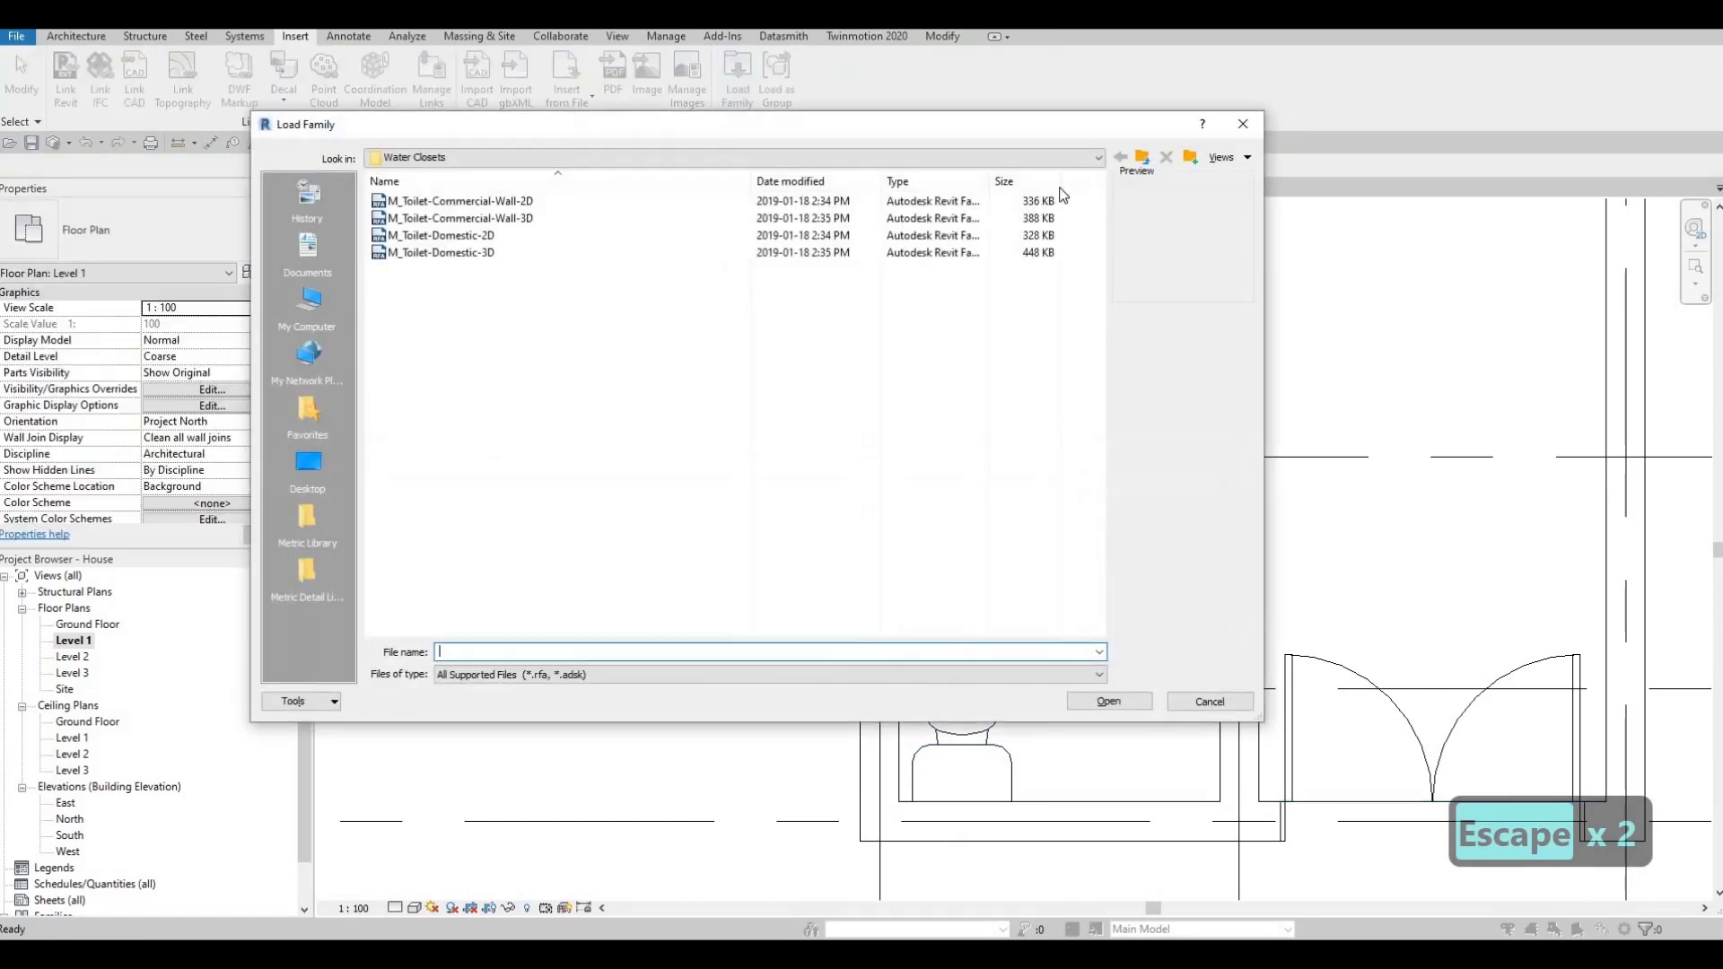
left_click(1142, 159)
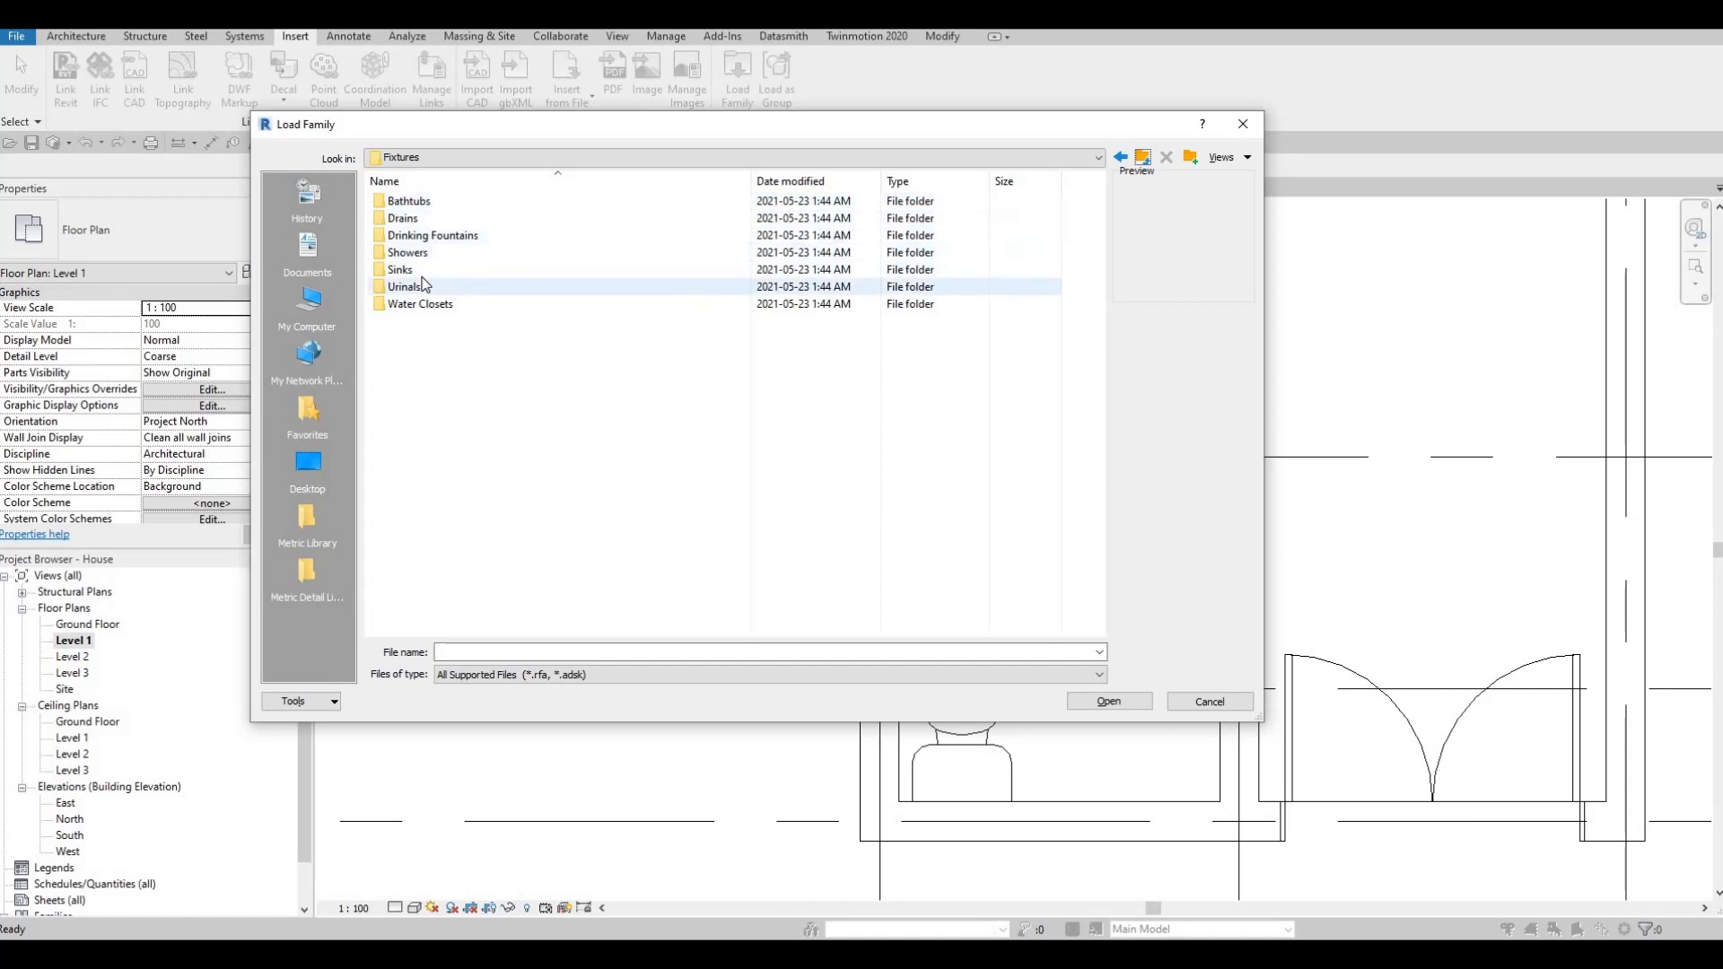
double_click(574, 269)
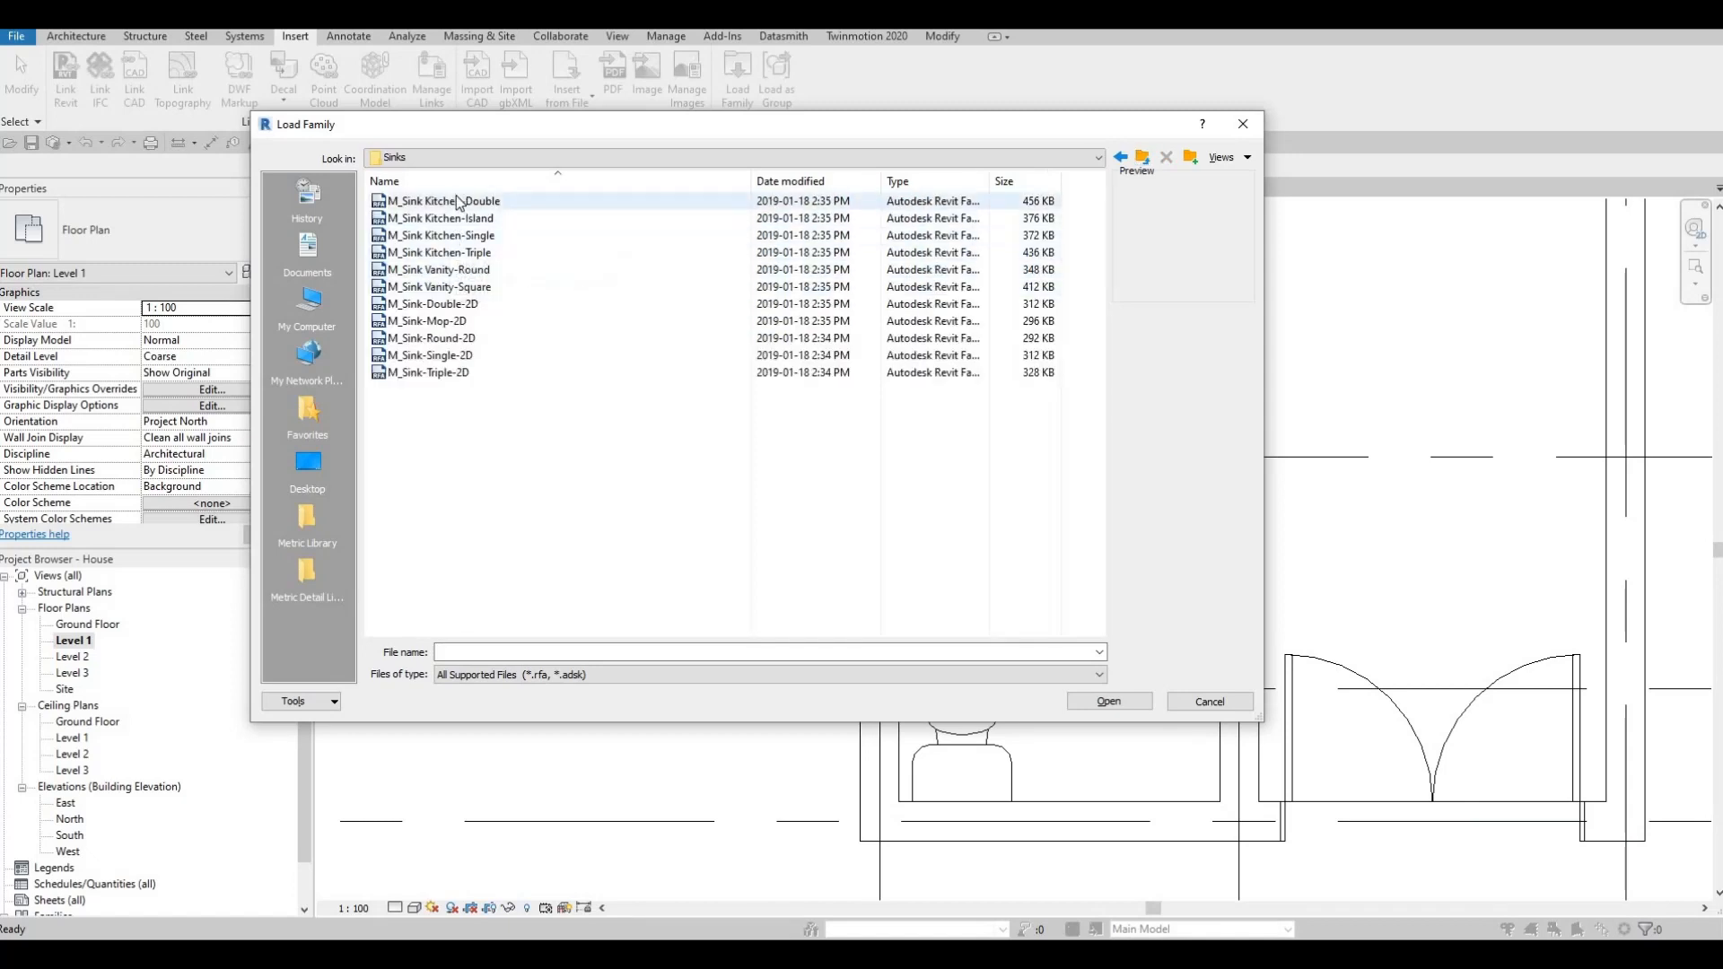
left_click(456, 203)
left_click(440, 218)
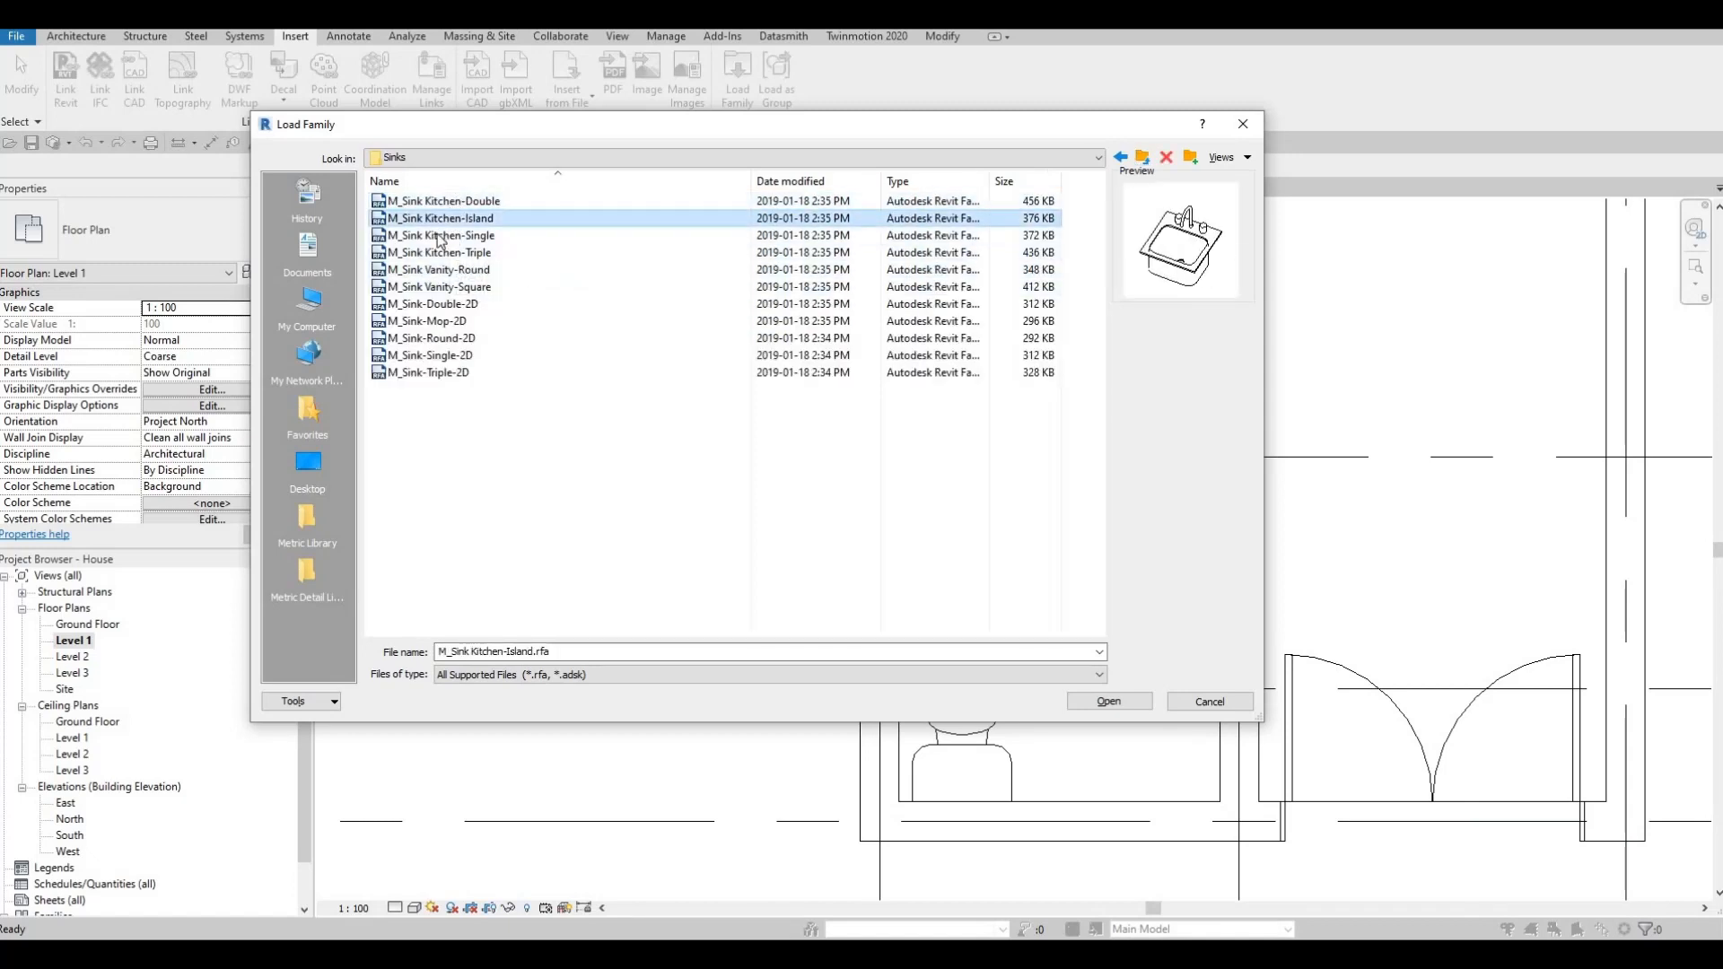
left_click(420, 287)
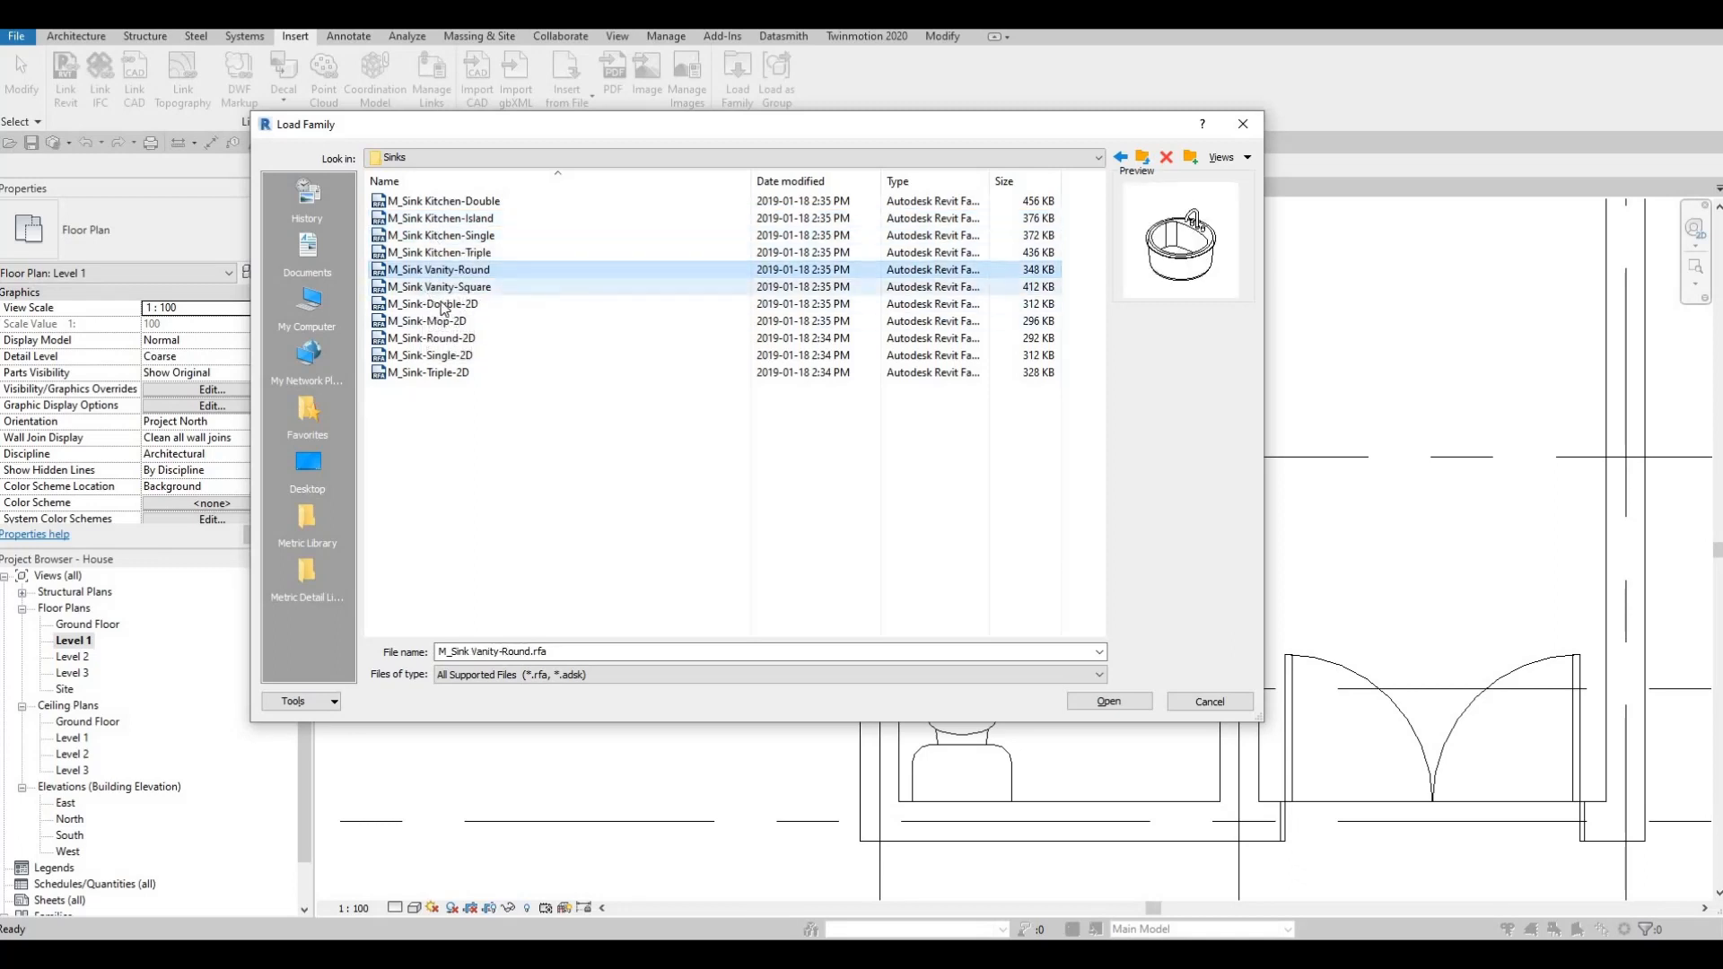
left_click(1109, 701)
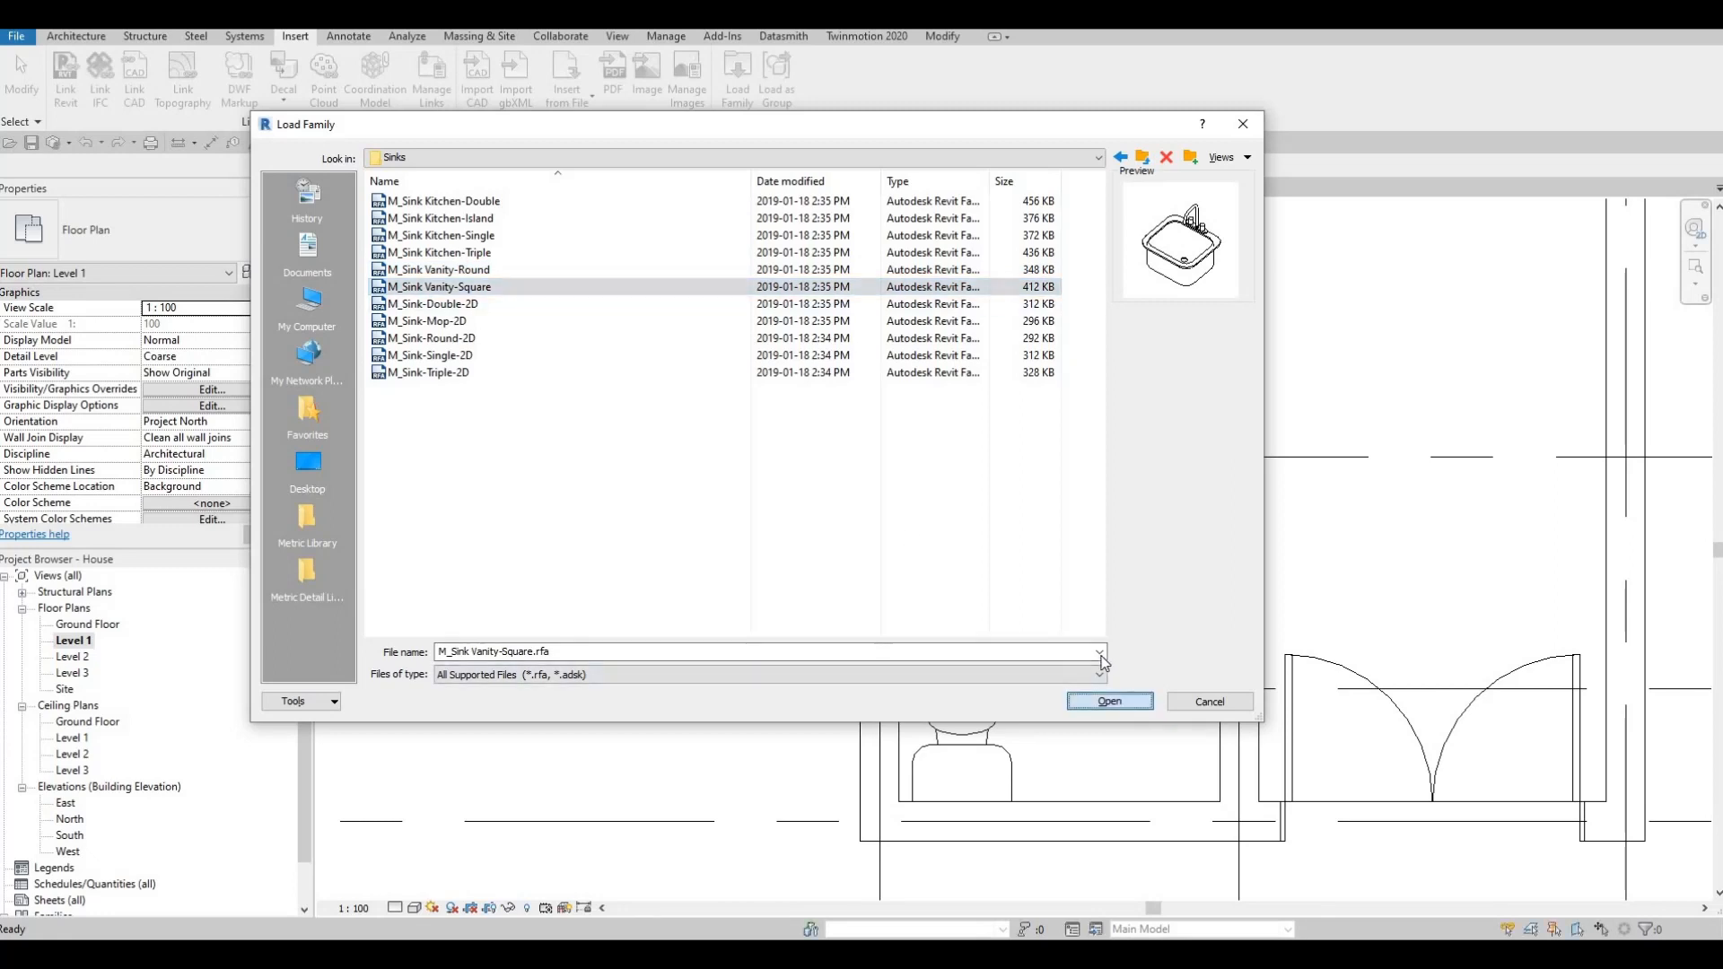
Place the 500 x 440mm M_Sink Vanity-Square near the bathroom's south wall, east of the toilet, with its faucet towards the wall
key("m")
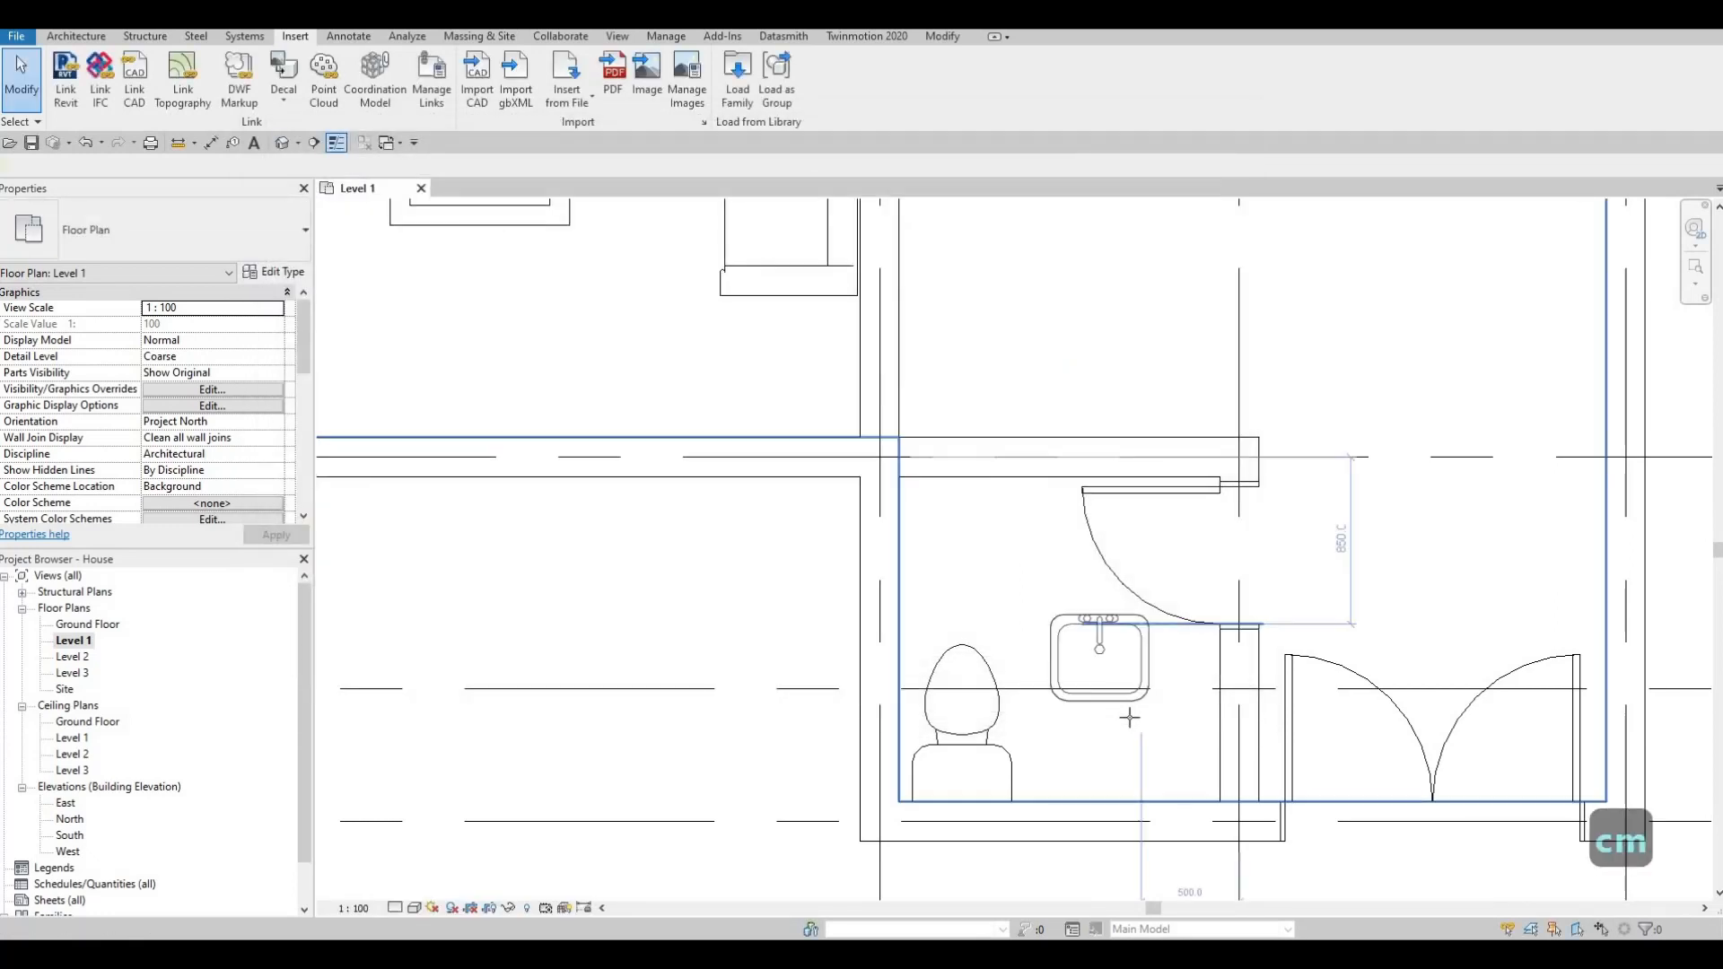
key("space")
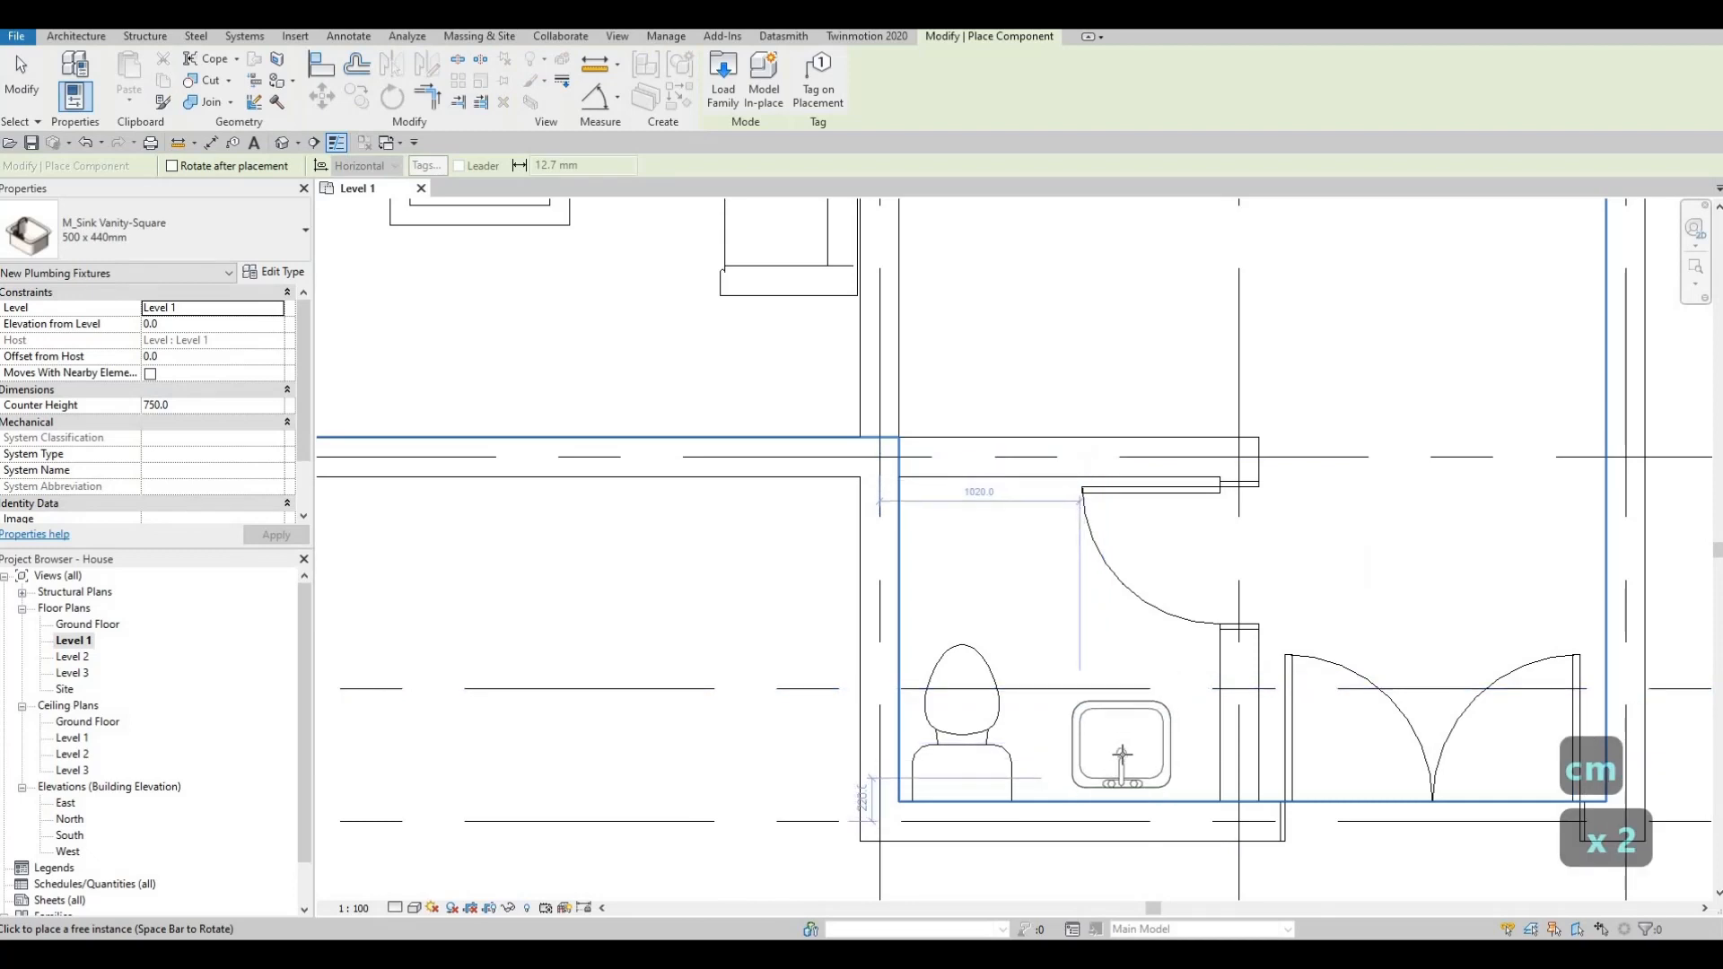
left_click(1179, 752)
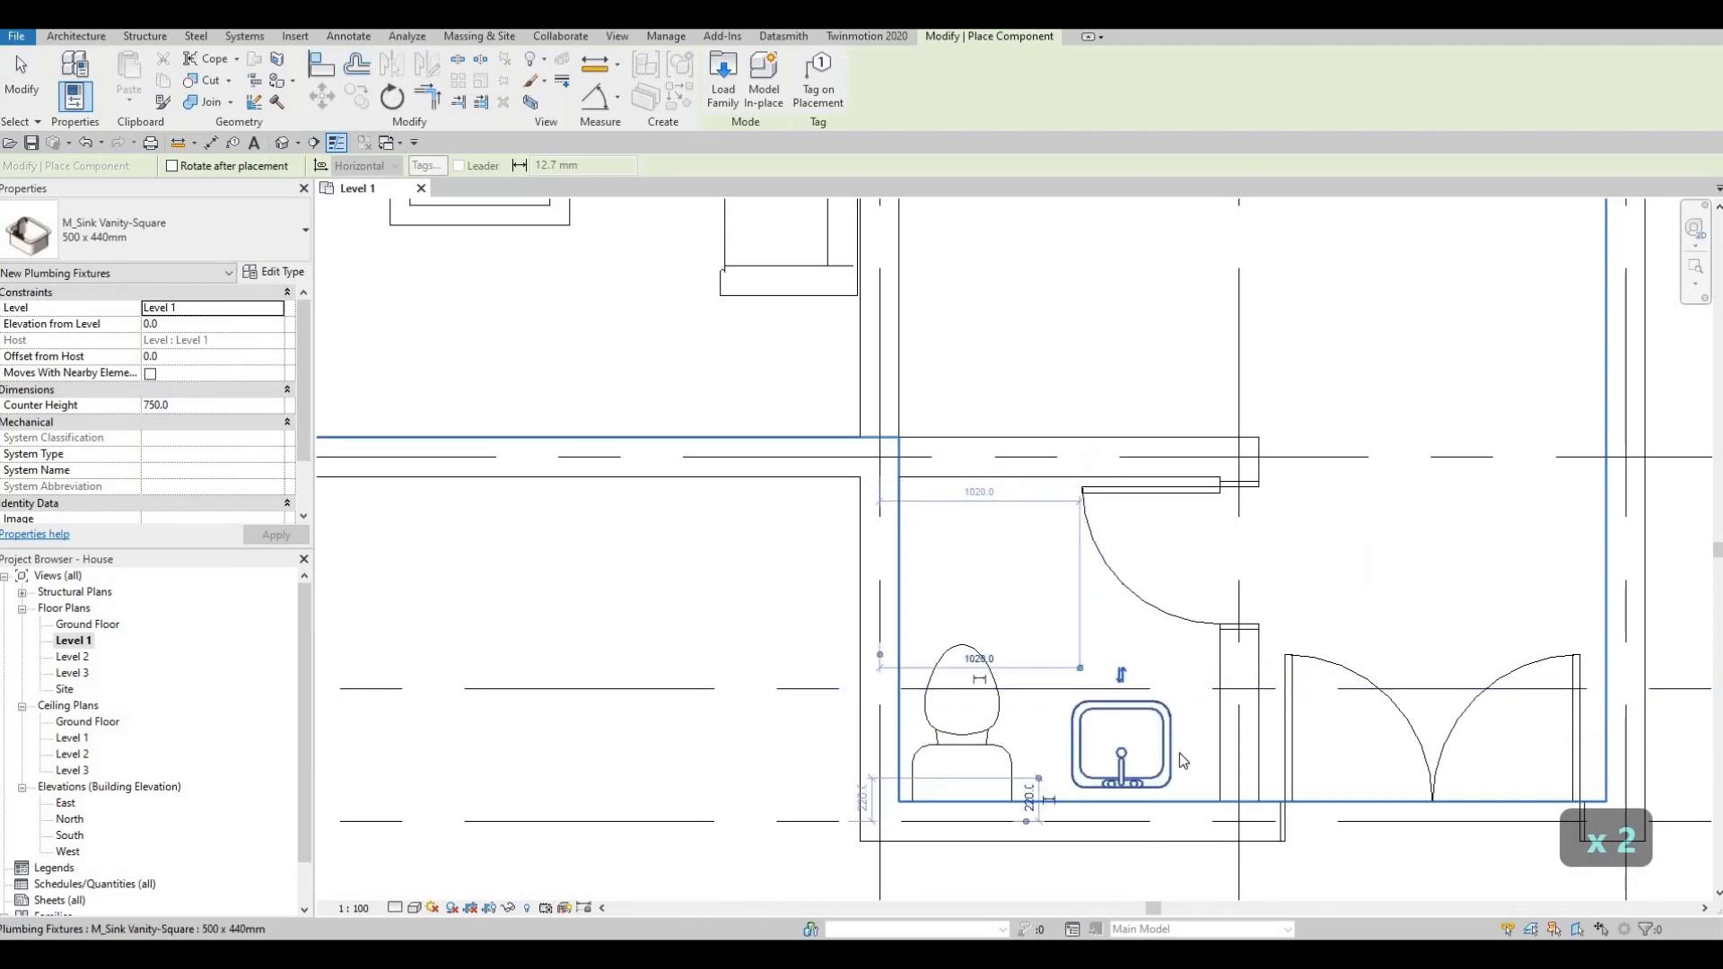
key("Escape")
key("Escape")
key("Escape")
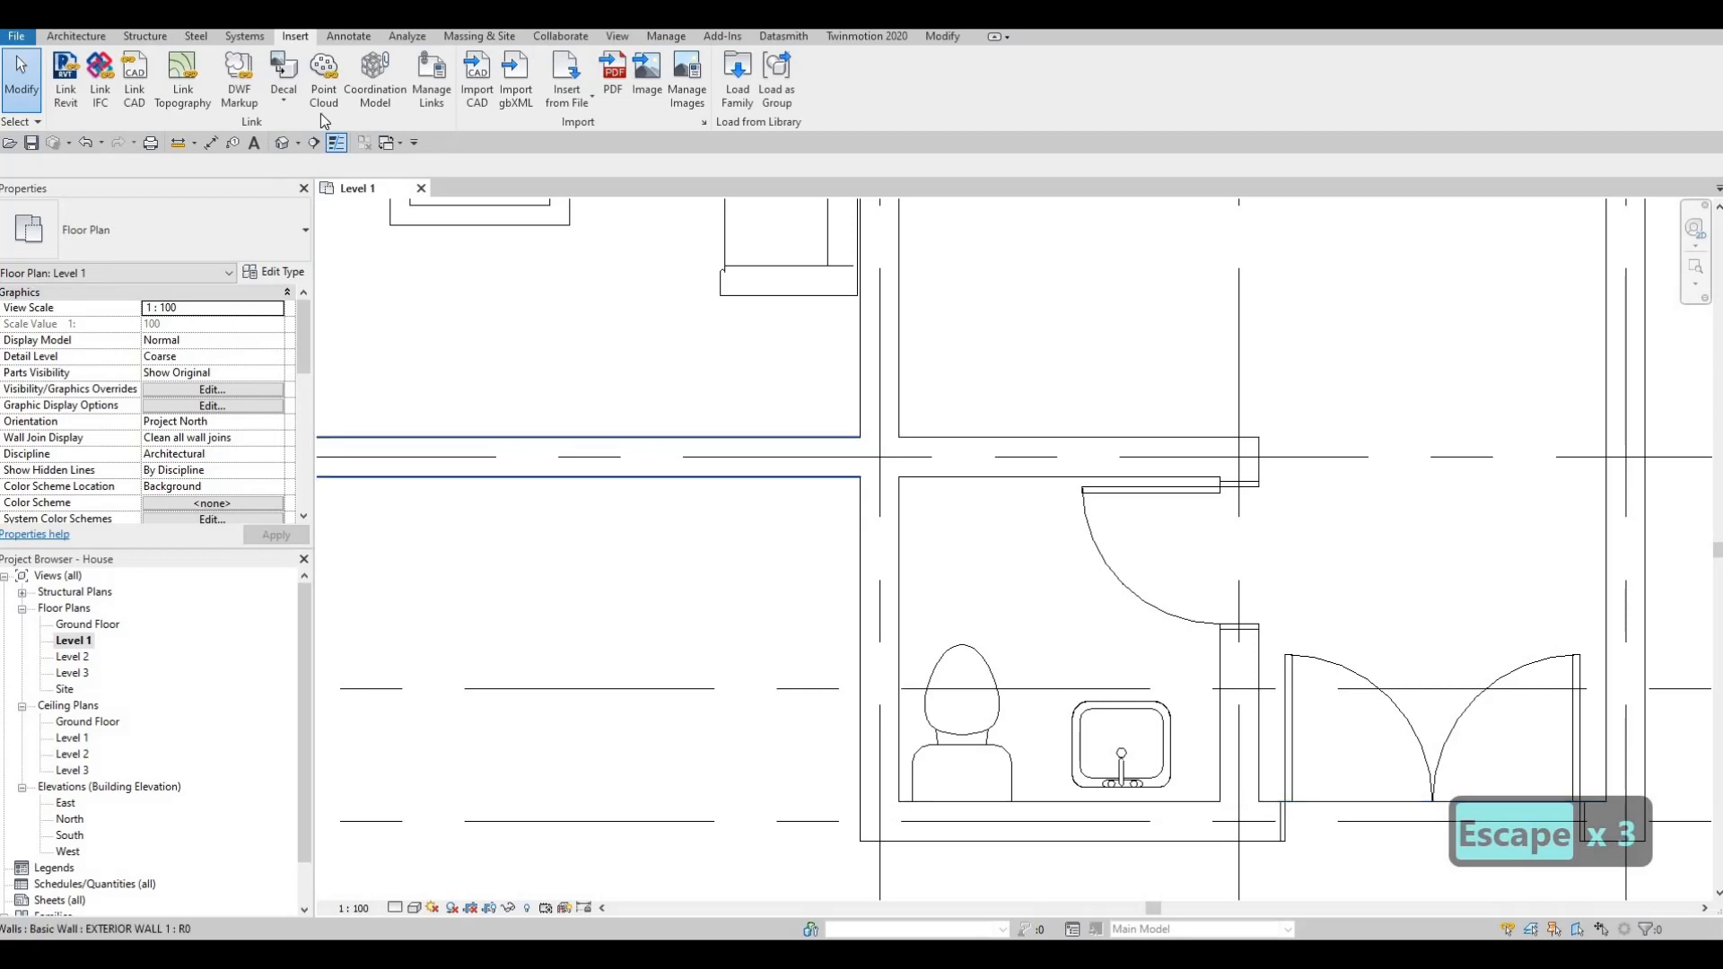
Draw an L-shaped counter outline around the vanity sink with Thin Lines detail lines, running from the south wall to the bathroom's east wall
left_click(350, 38)
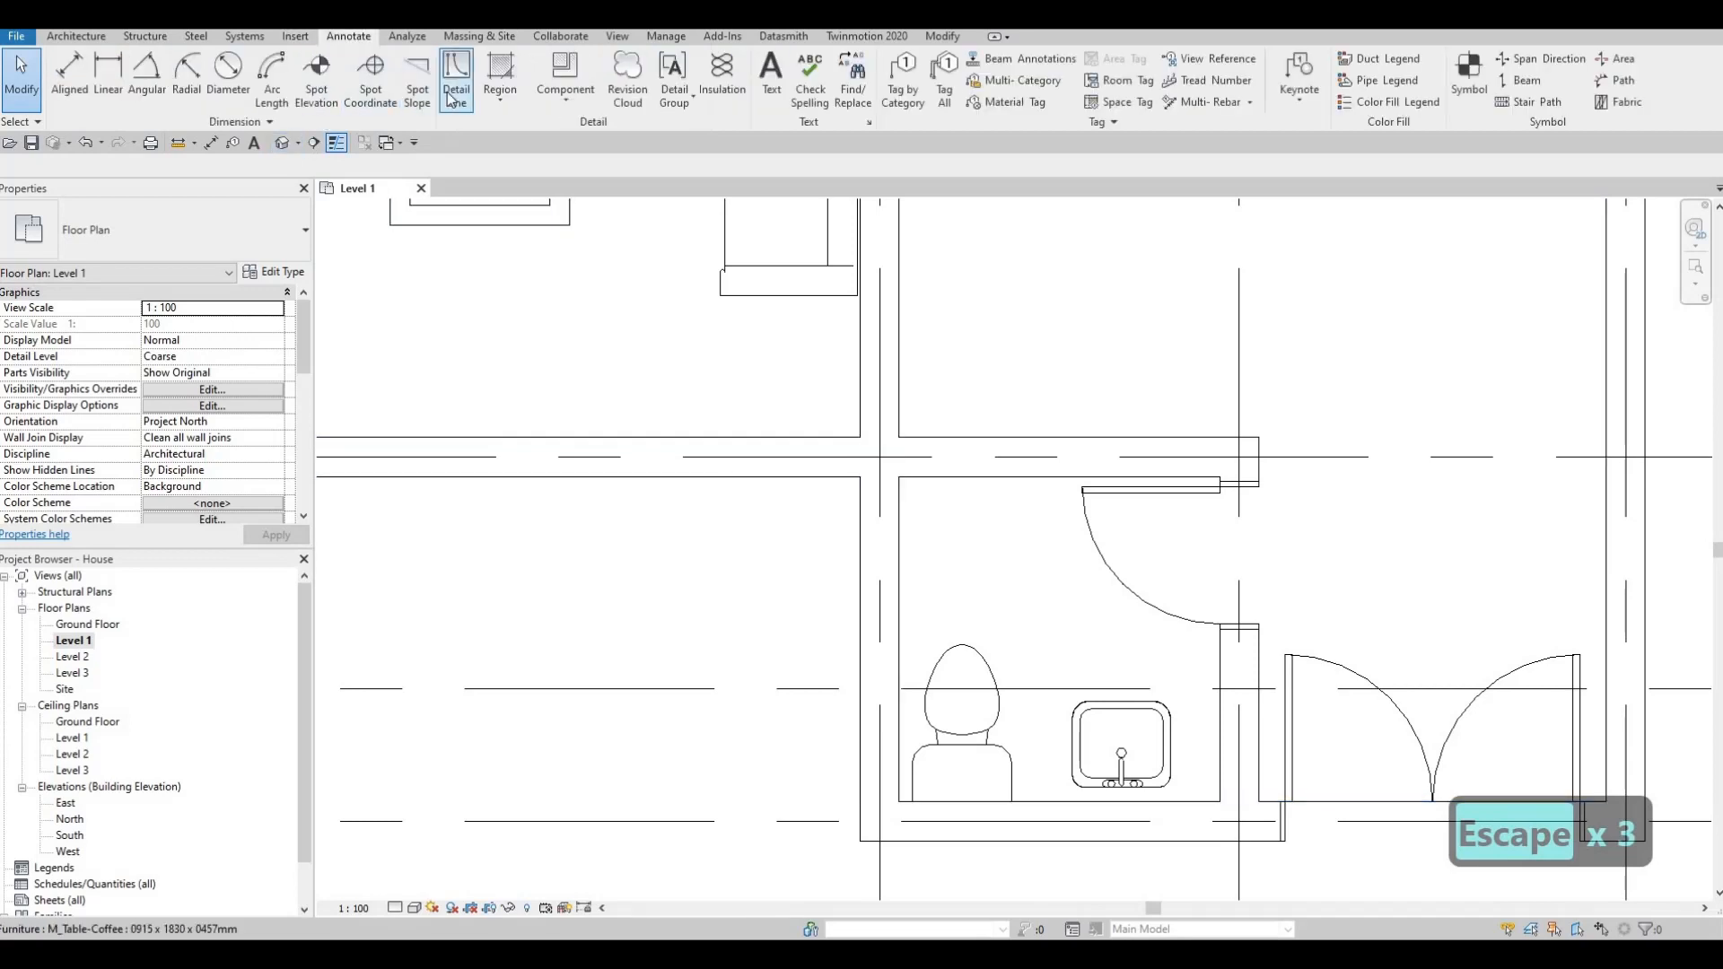
left_click(463, 106)
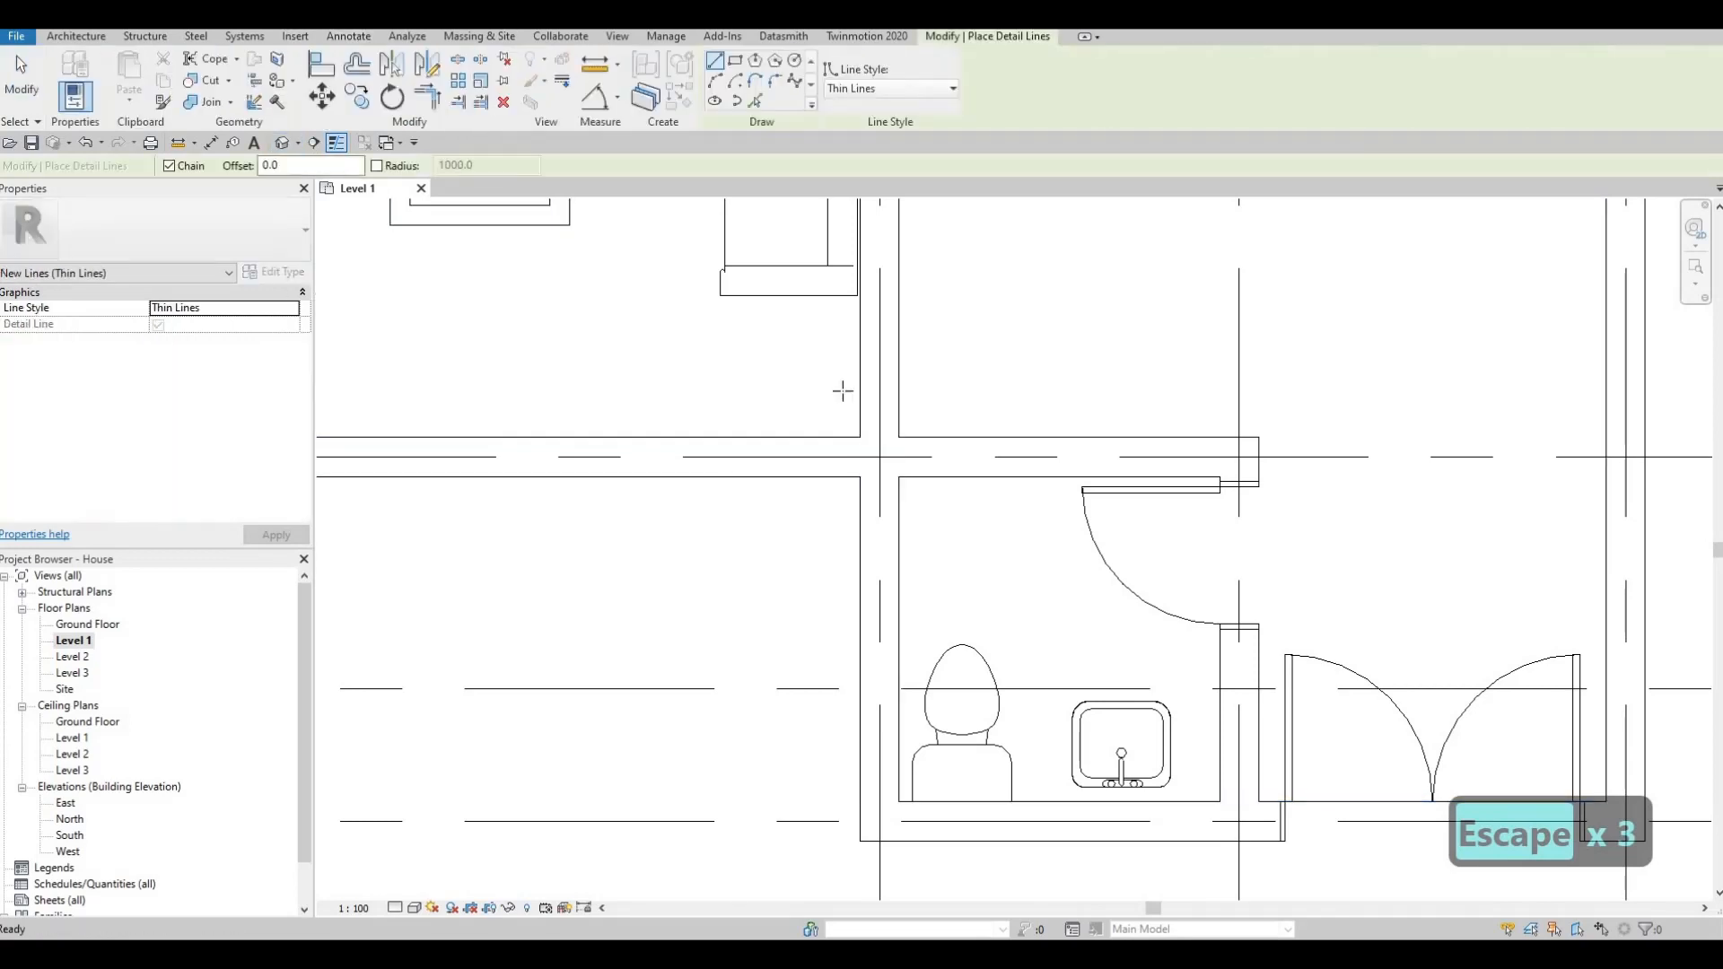
left_click(1025, 801)
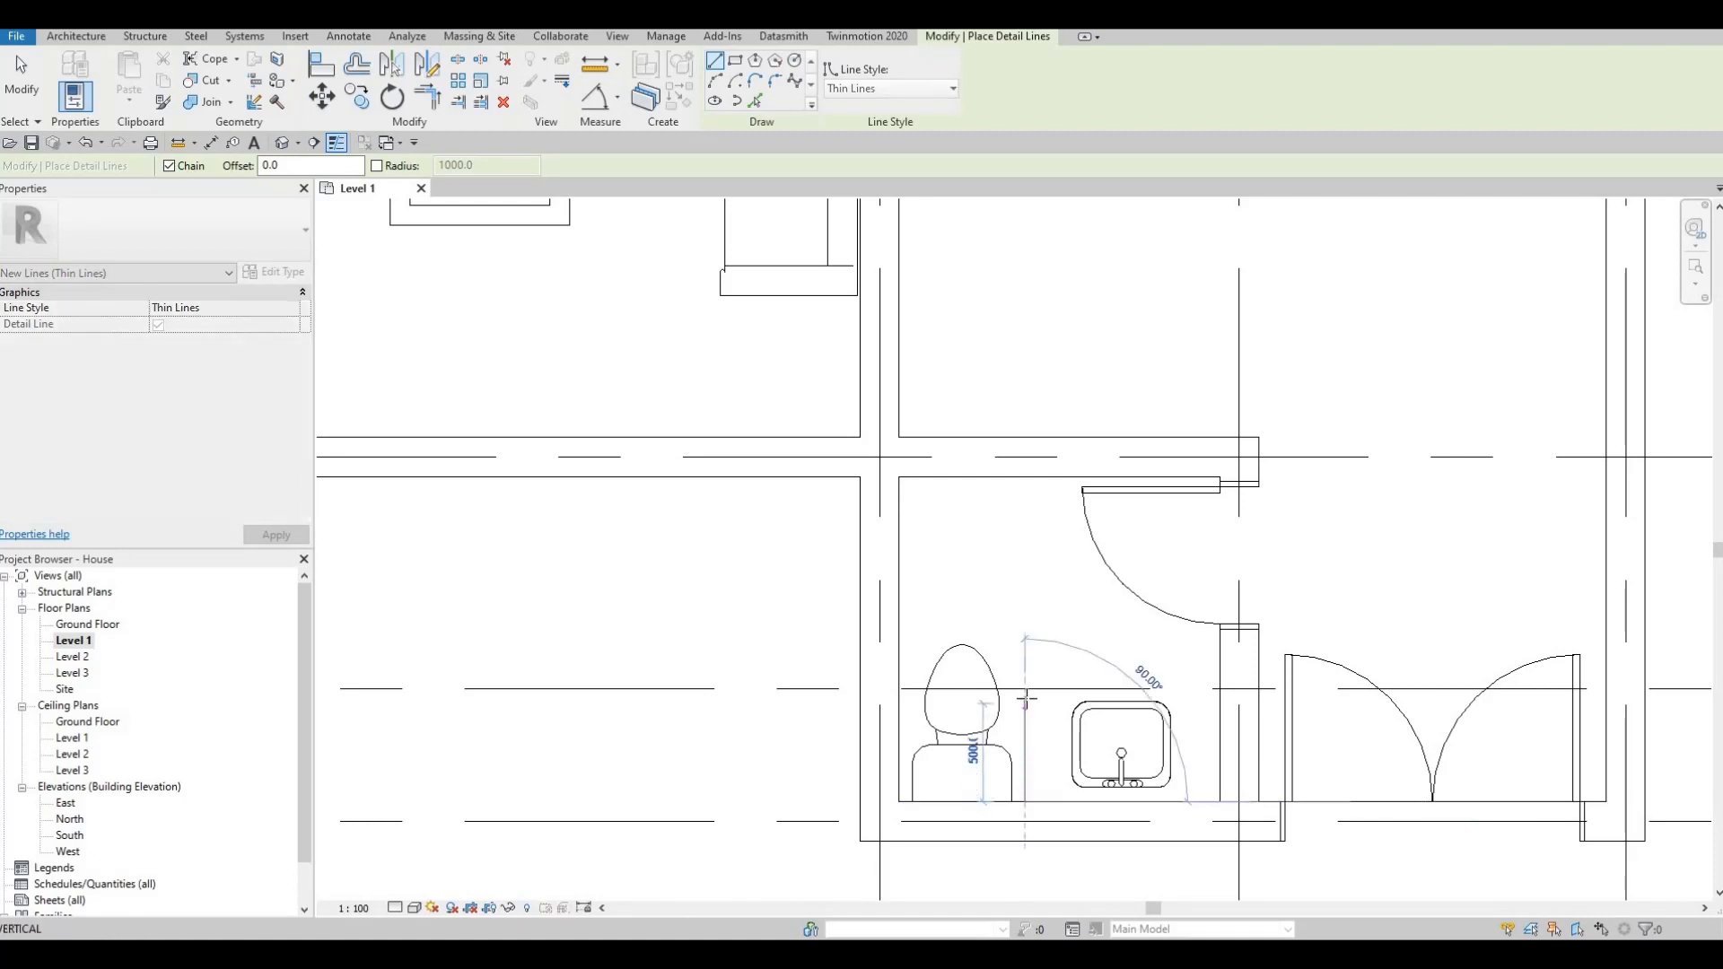
left_click(1224, 704)
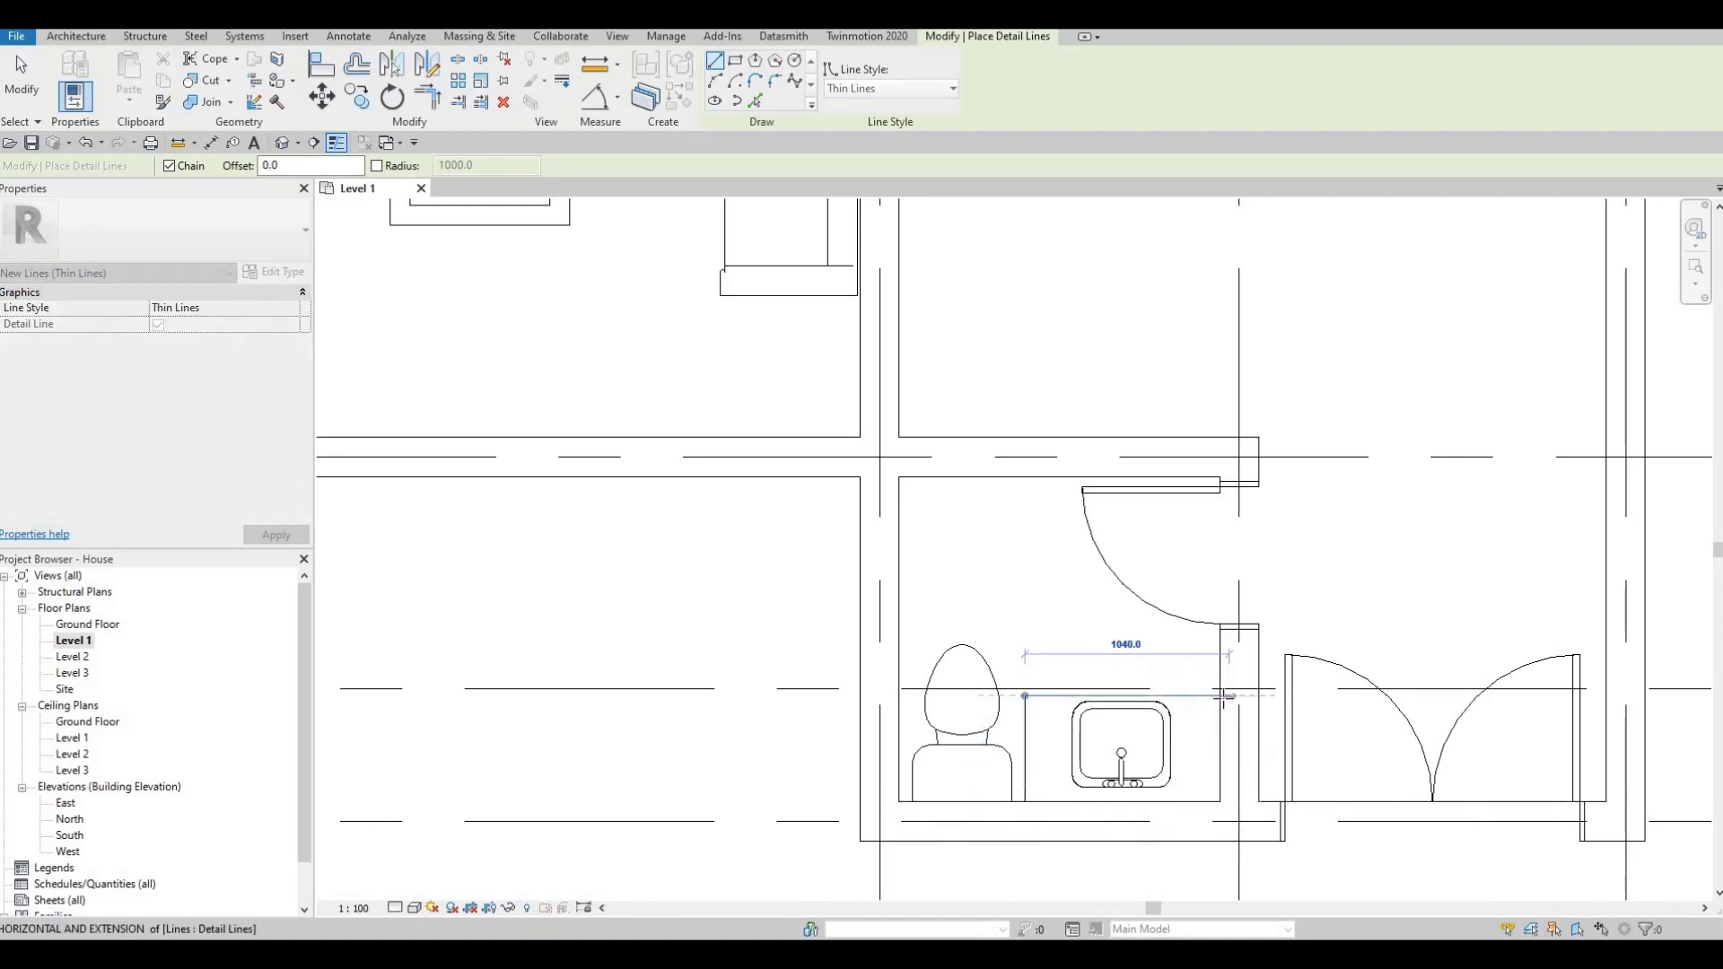
left_click(1222, 697)
key("Escape")
key("Escape")
key("Escape")
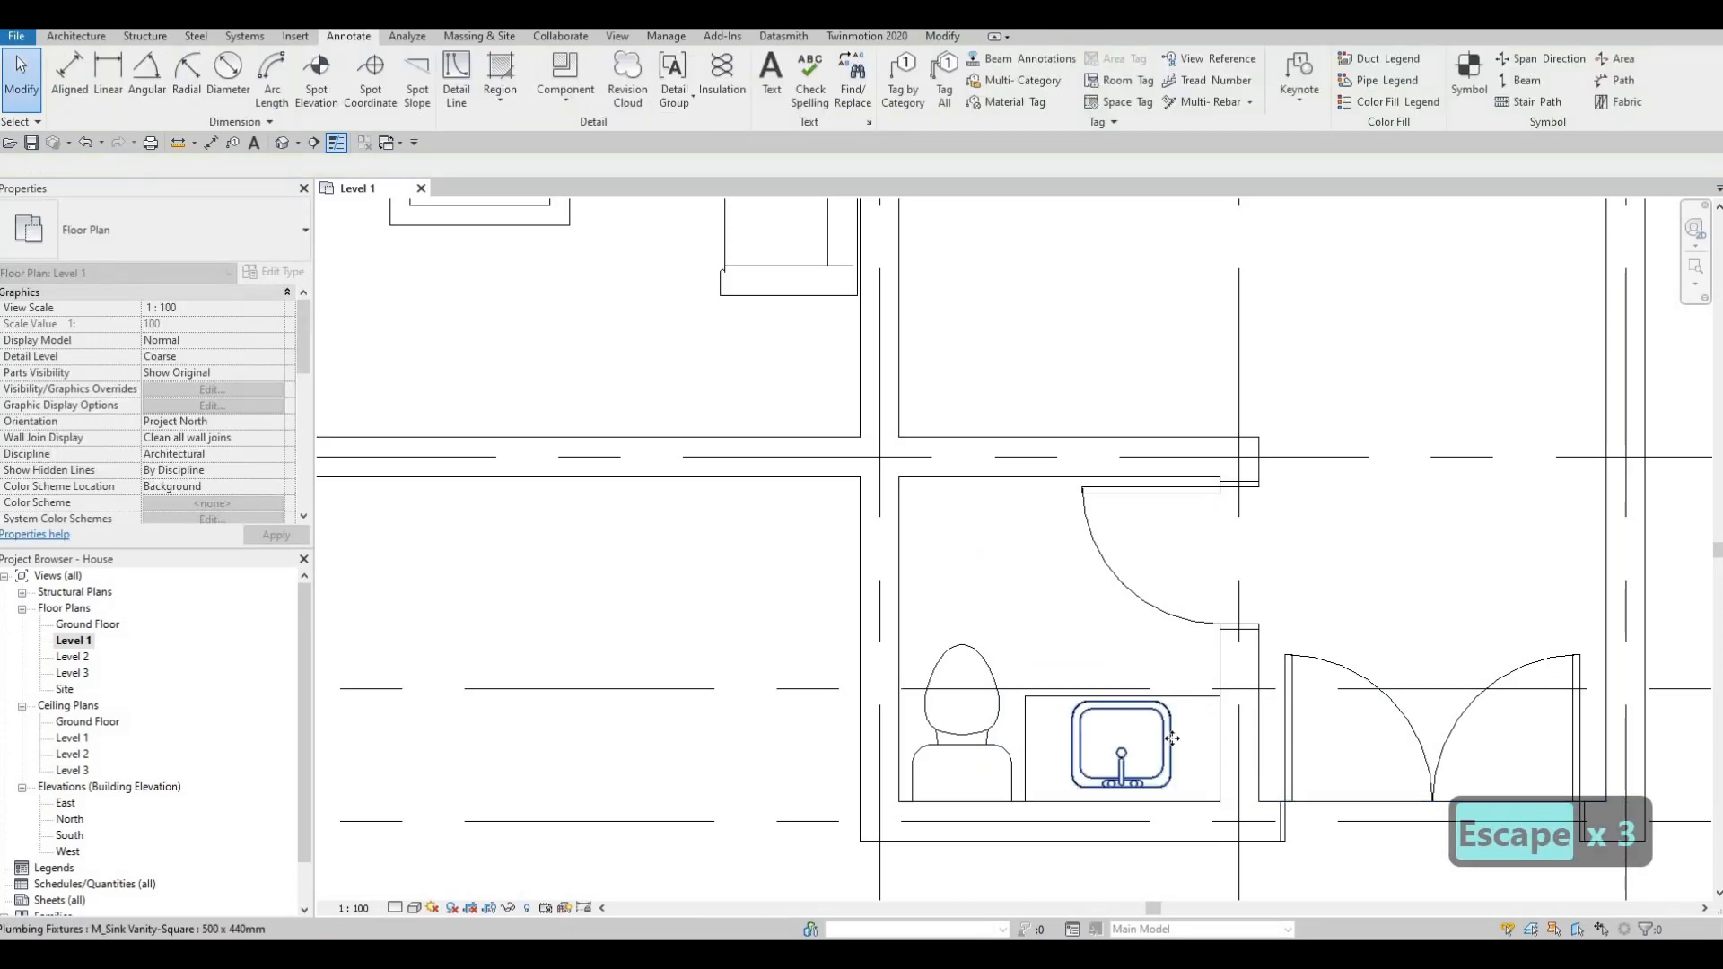
Nudge the vanity sink two increments south and a net one increment east within the counter outline
left_click(1172, 738)
key("Down")
key("Down")
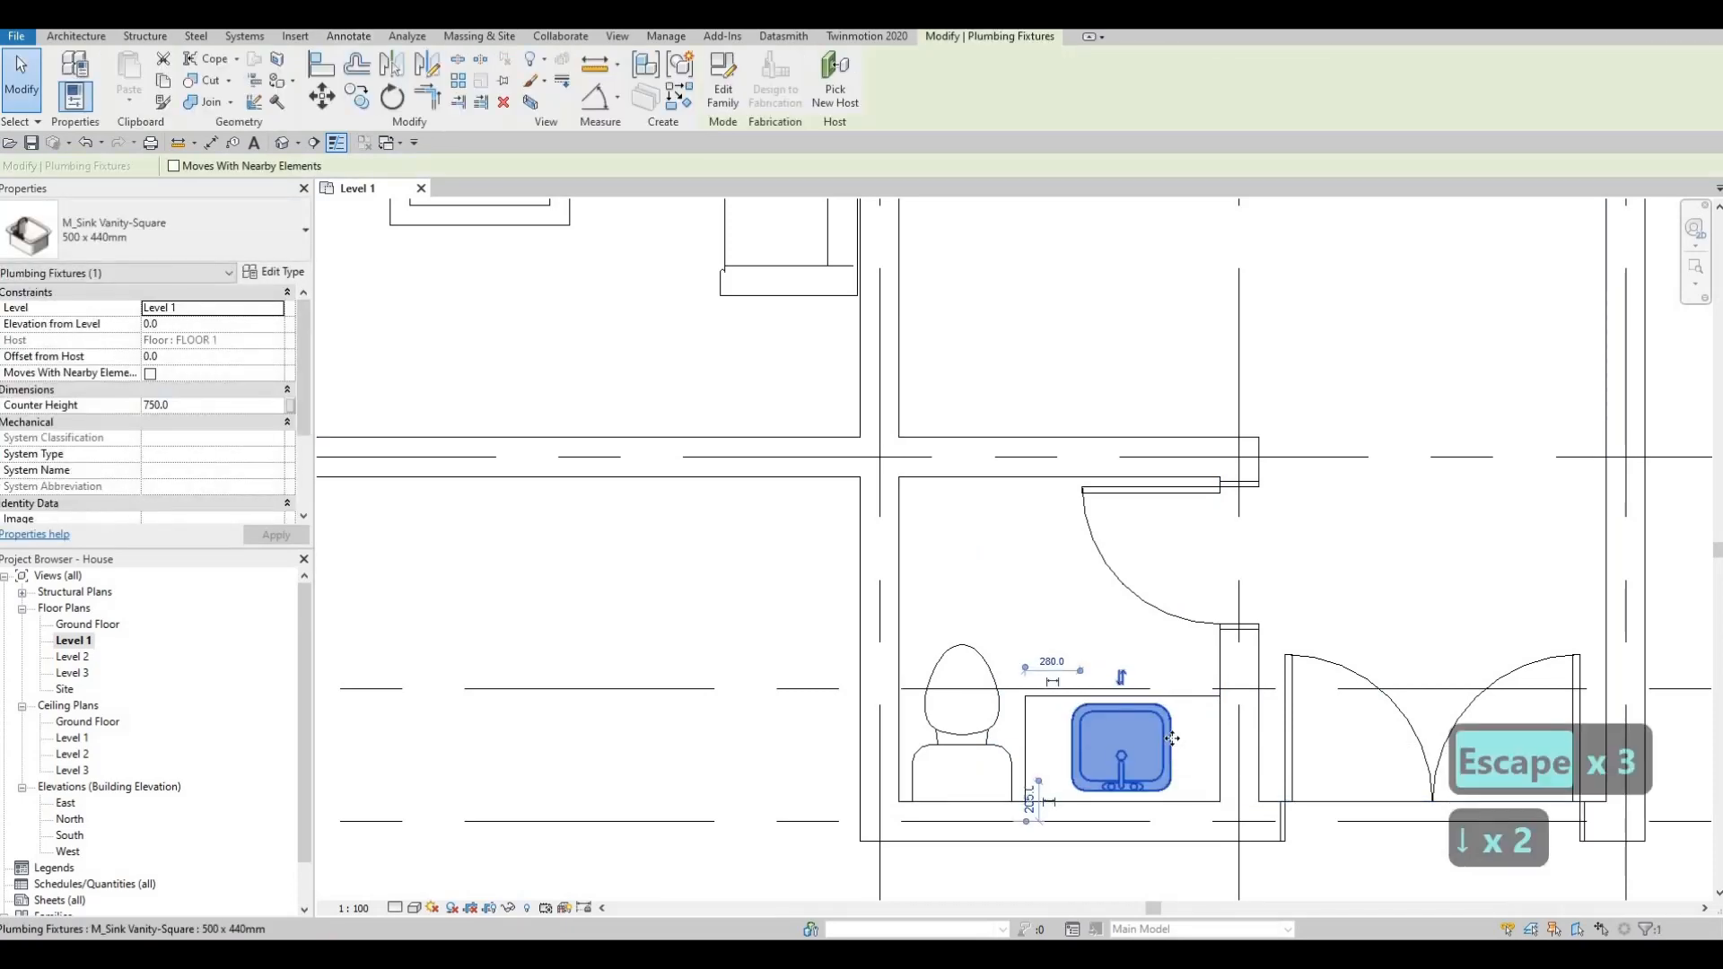
key("Right")
key("Right")
key("Left")
key("Escape")
key("Escape")
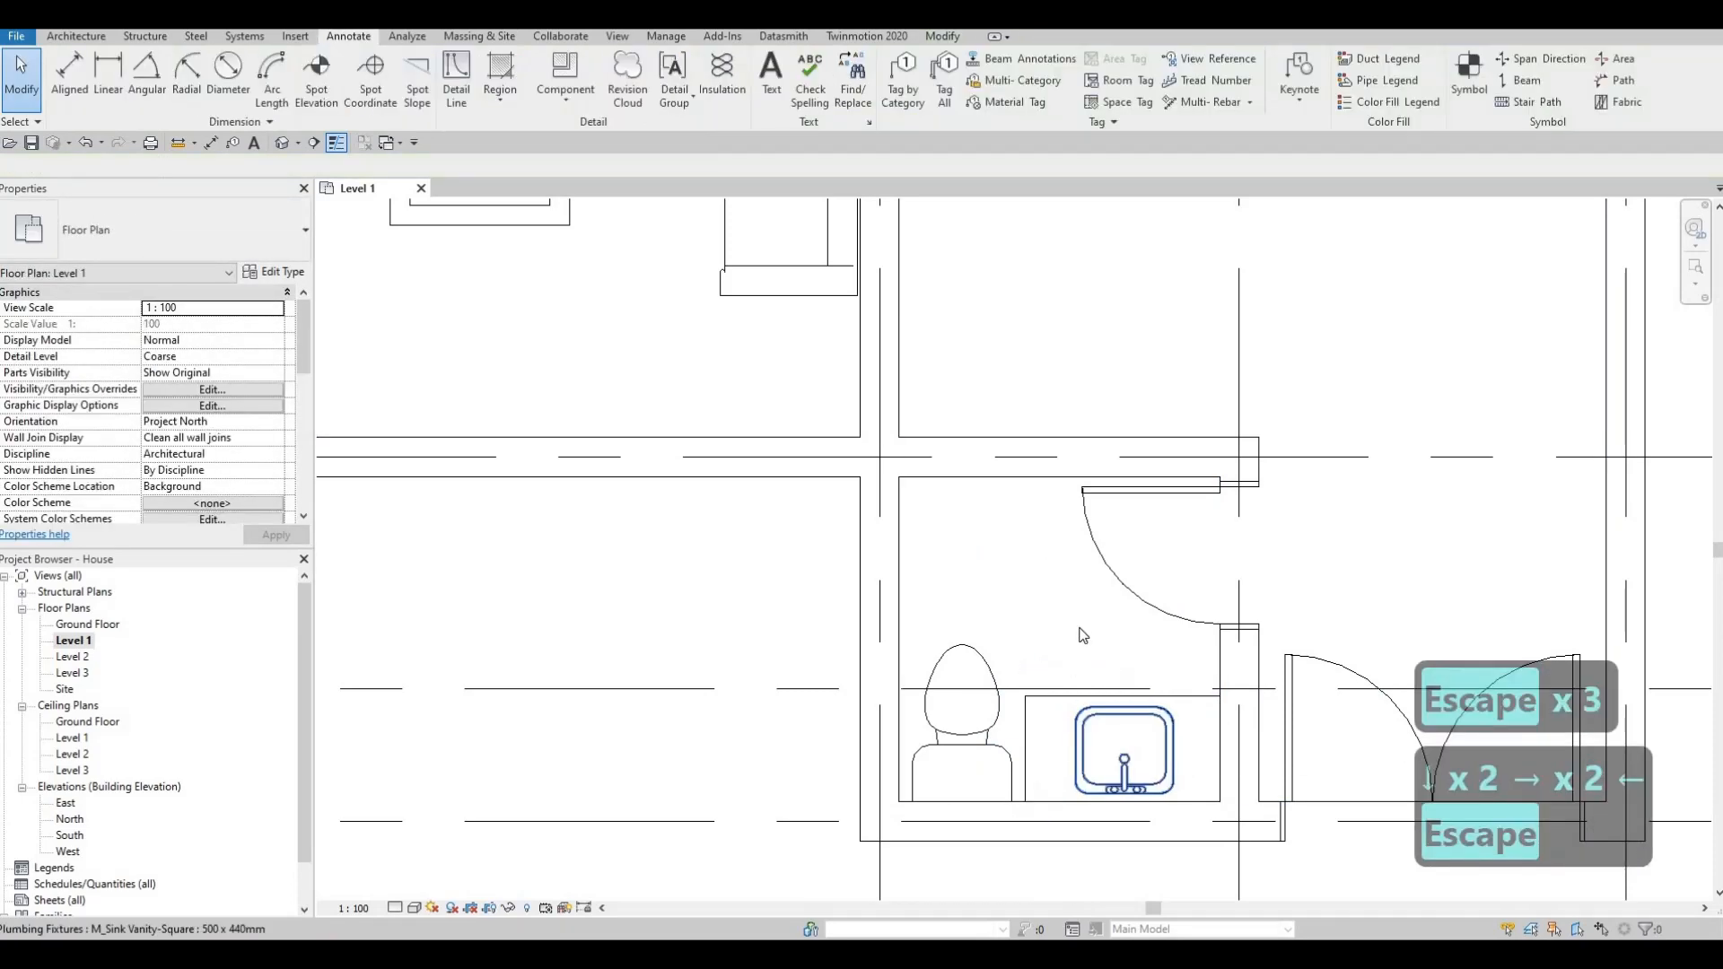
Preview the kitchen, vanity and 2D sink families in the Sinks folder and load M_Sink-Double-2D
scroll(1086, 653, "down", 5)
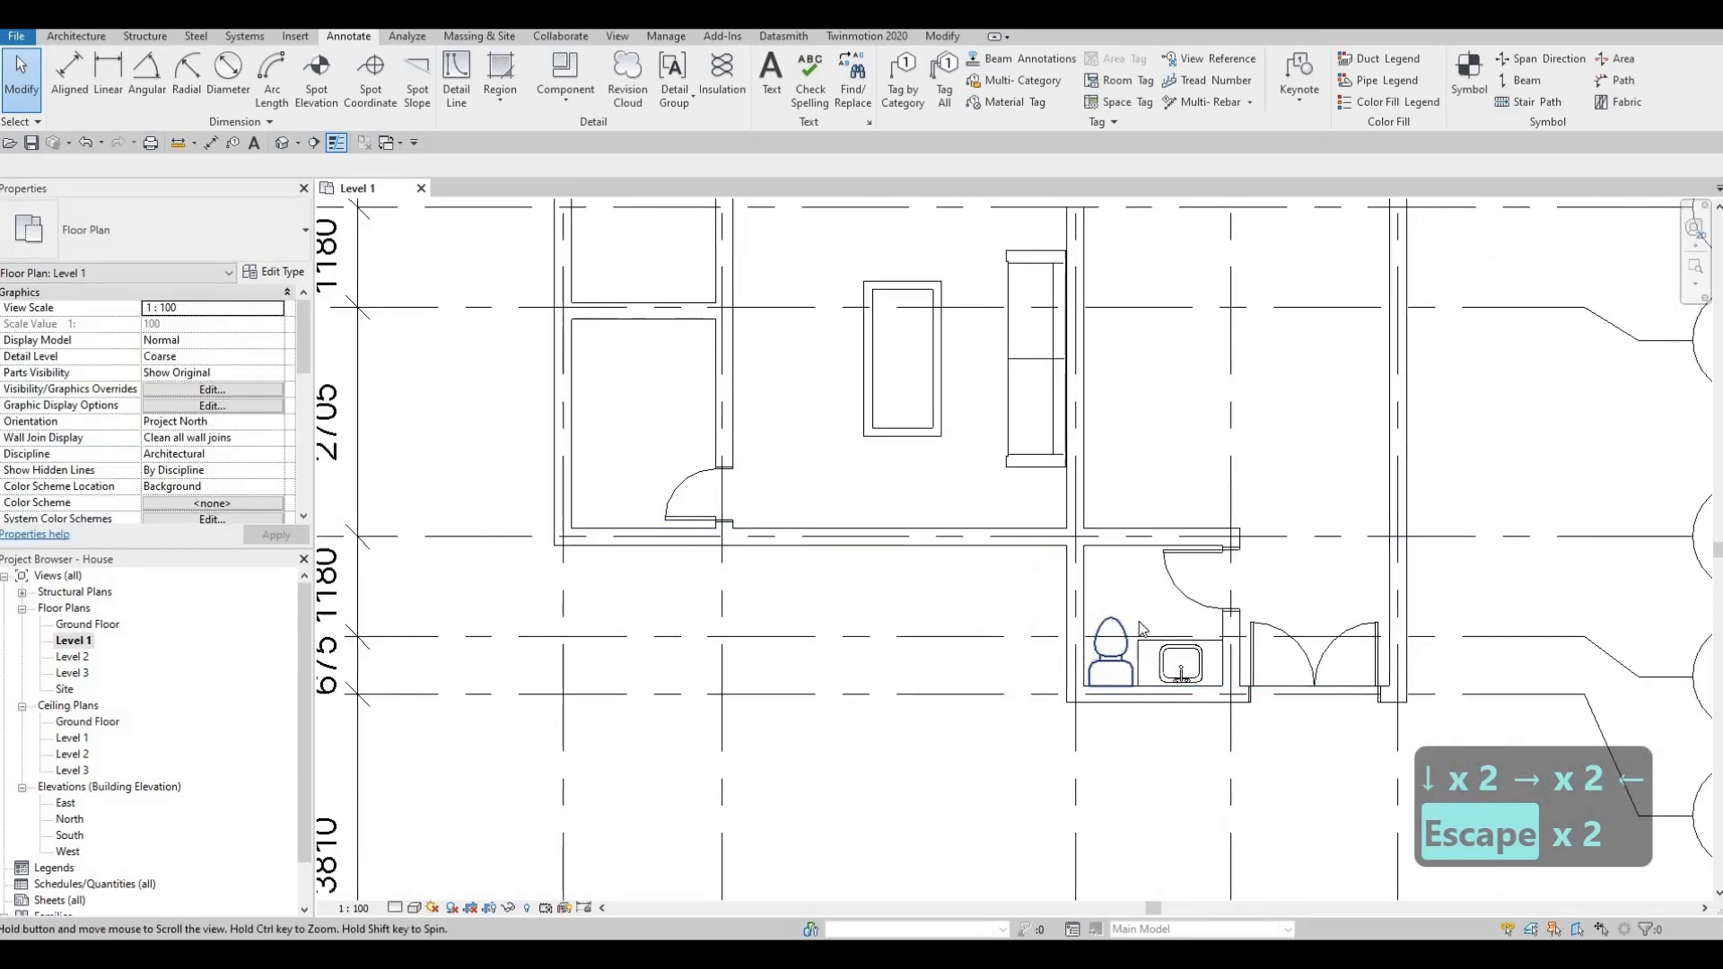
middle_click_drag(1104, 638, 1154, 623)
scroll(1154, 624, "down", 1)
middle_click_drag(1031, 550, 1047, 593)
middle_click_drag(967, 455, 973, 495)
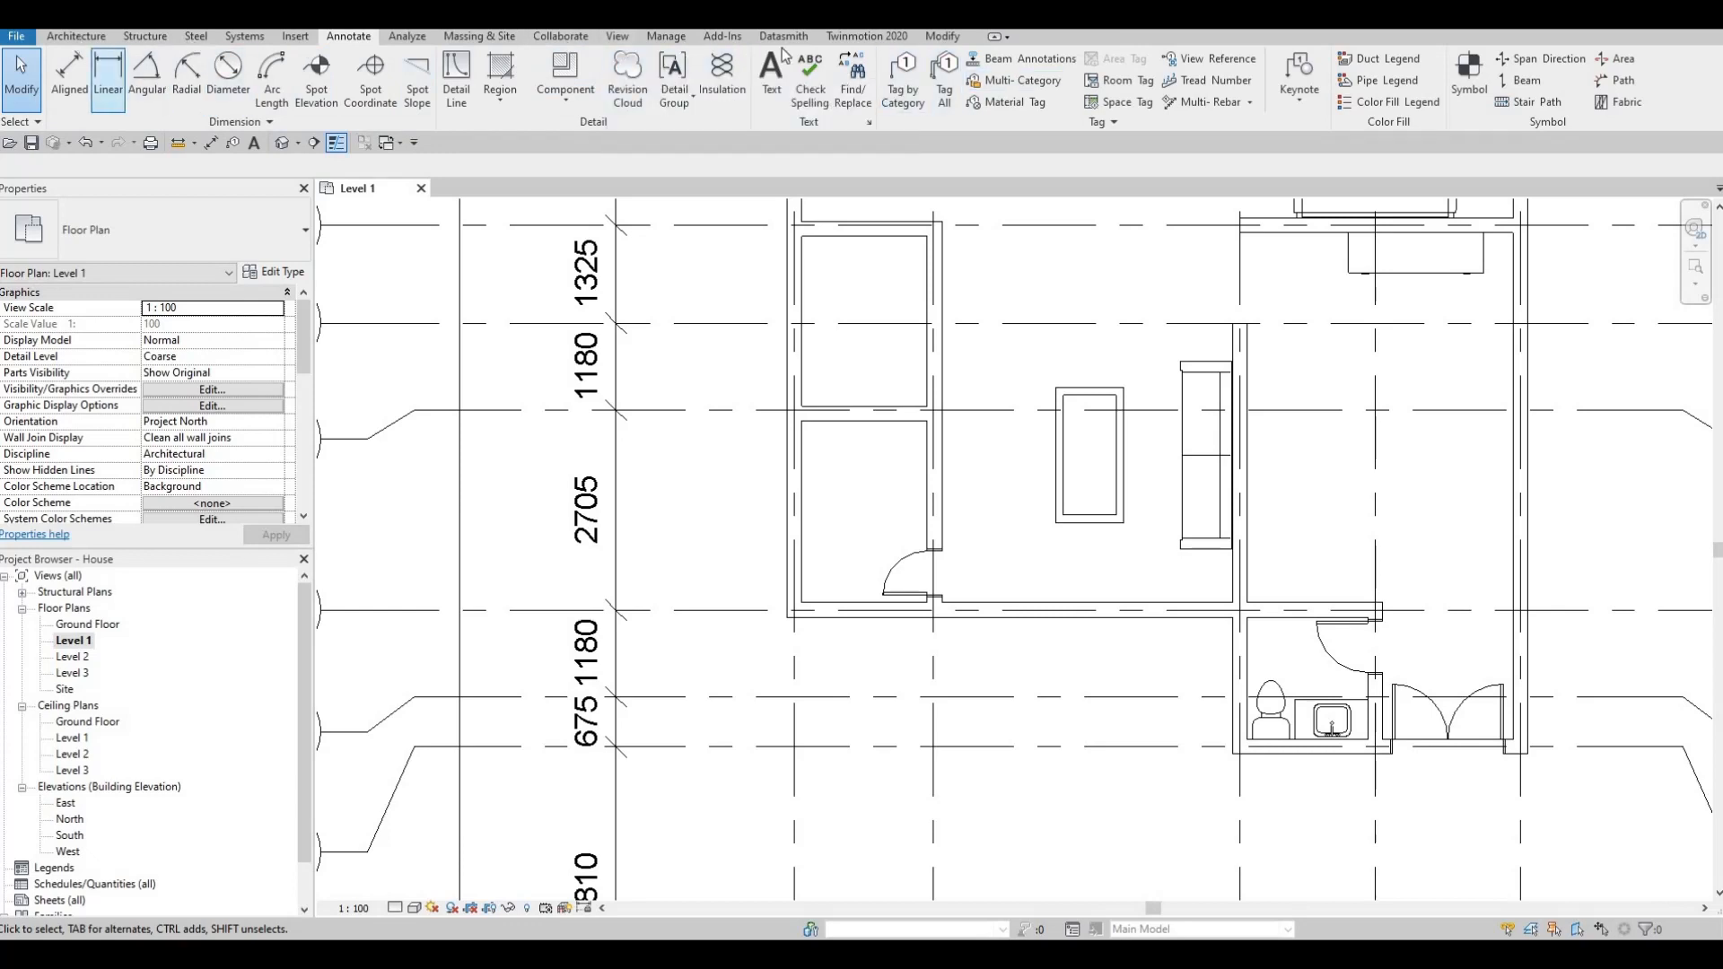
left_click(76, 36)
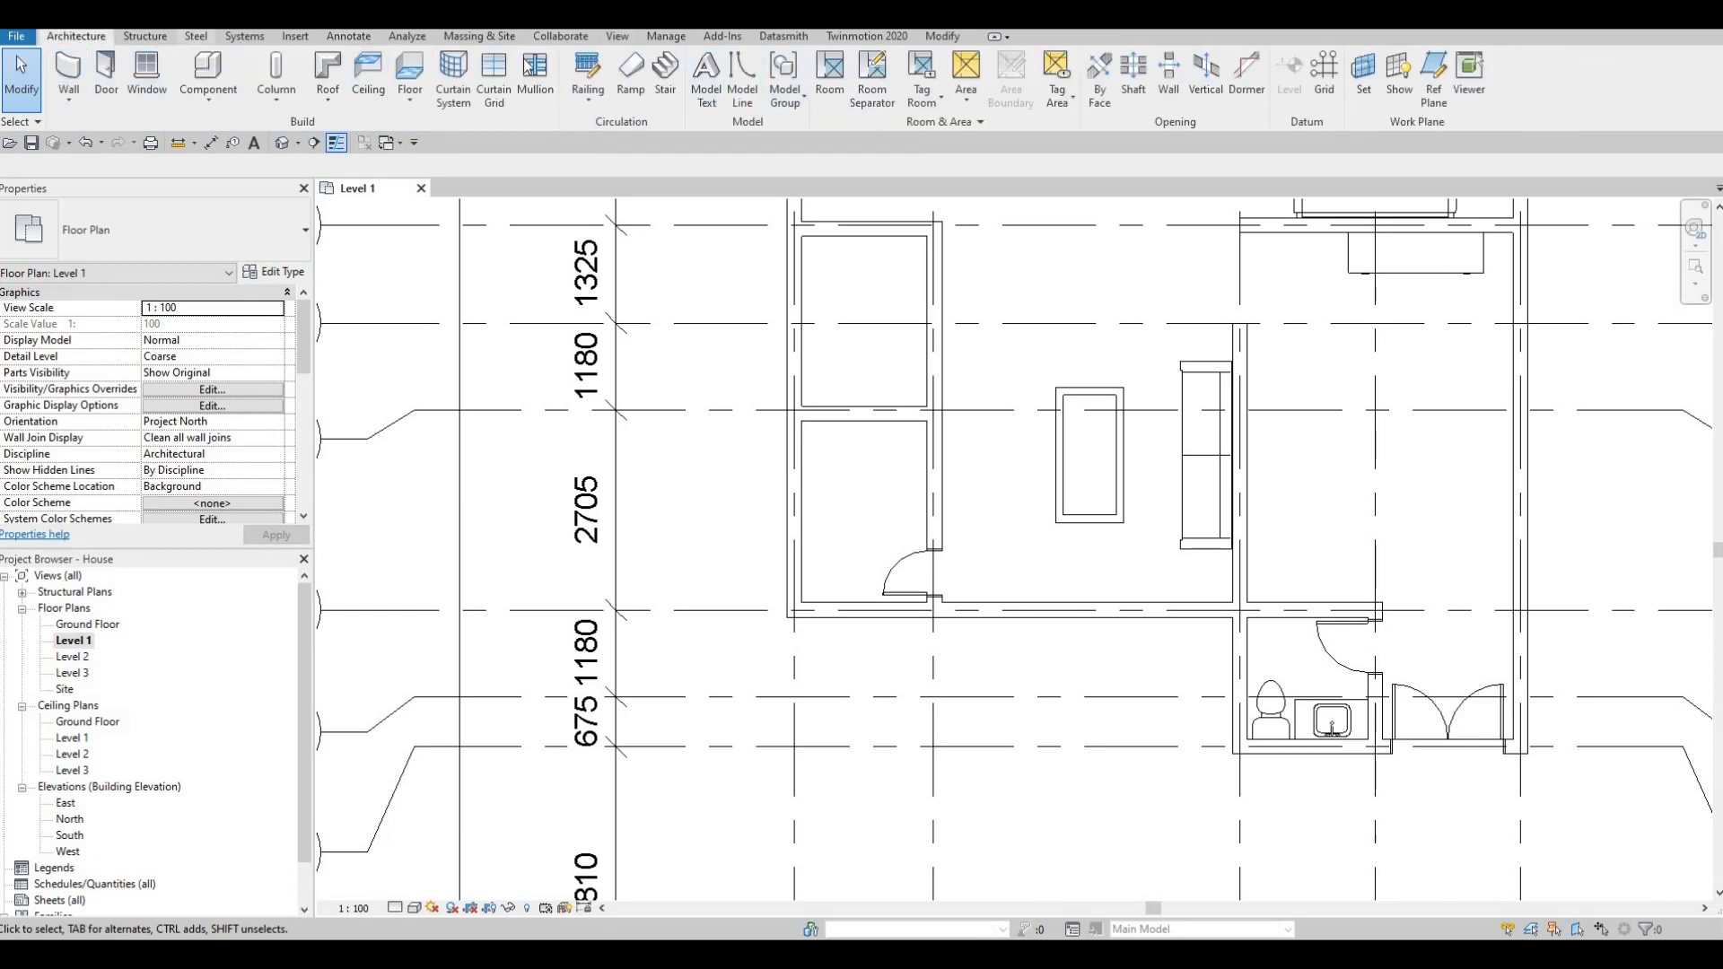
left_click(295, 36)
left_click(737, 77)
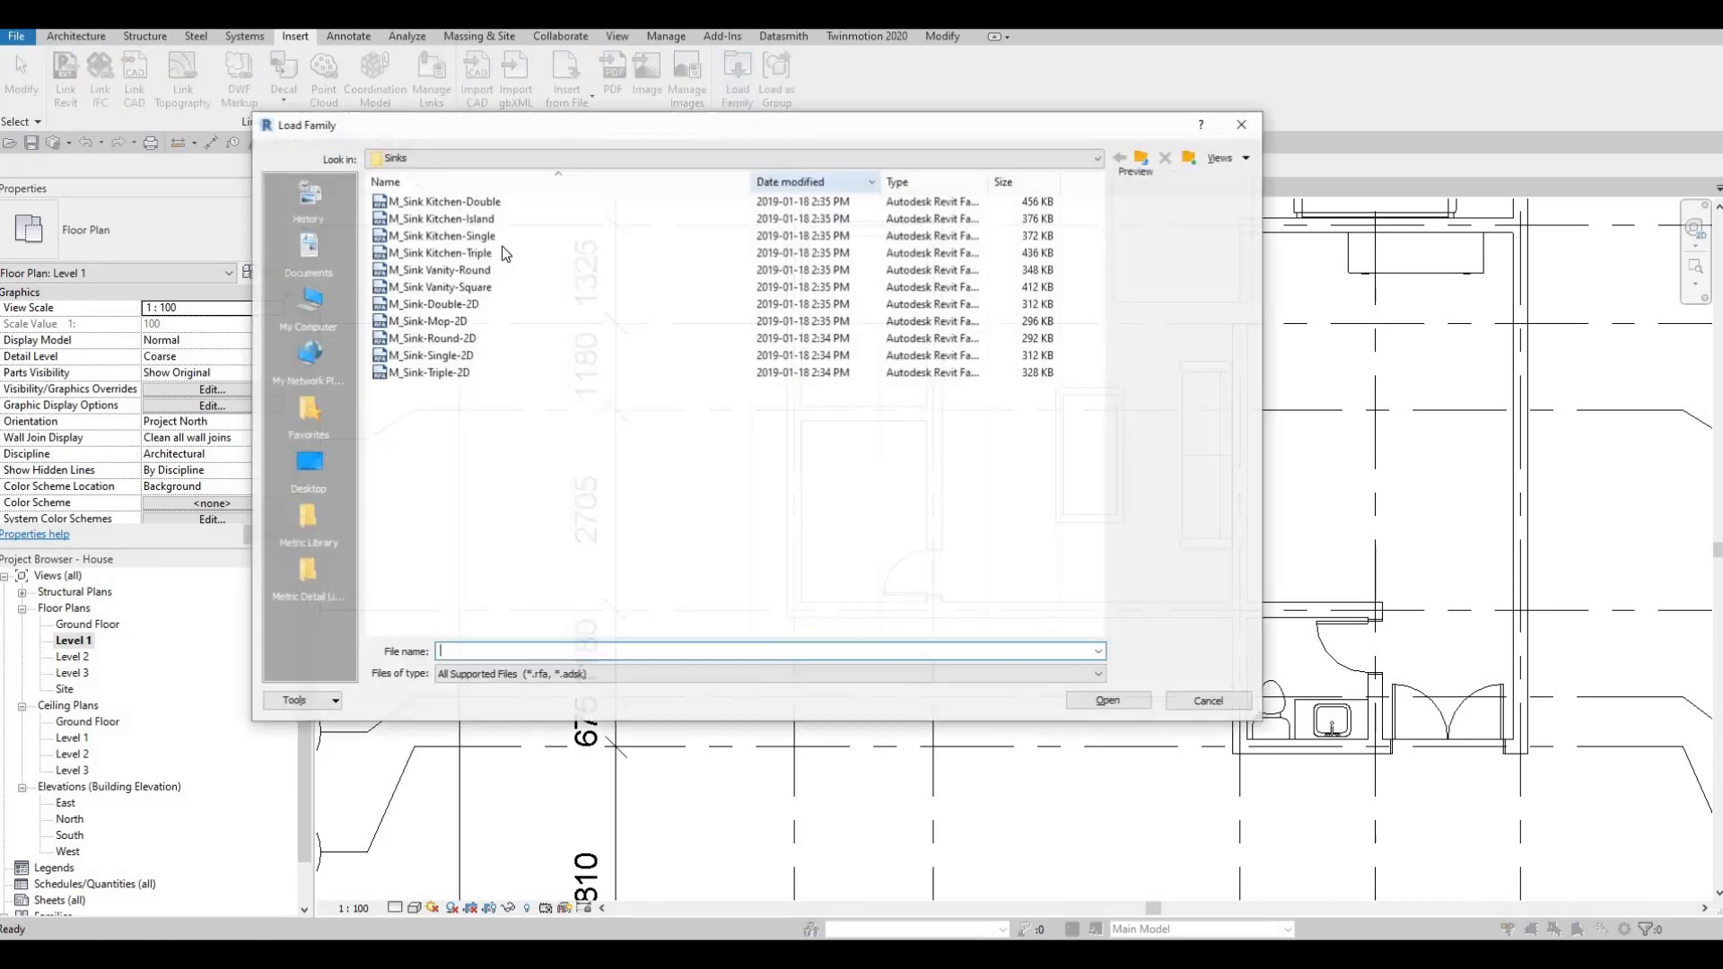
left_click(473, 235)
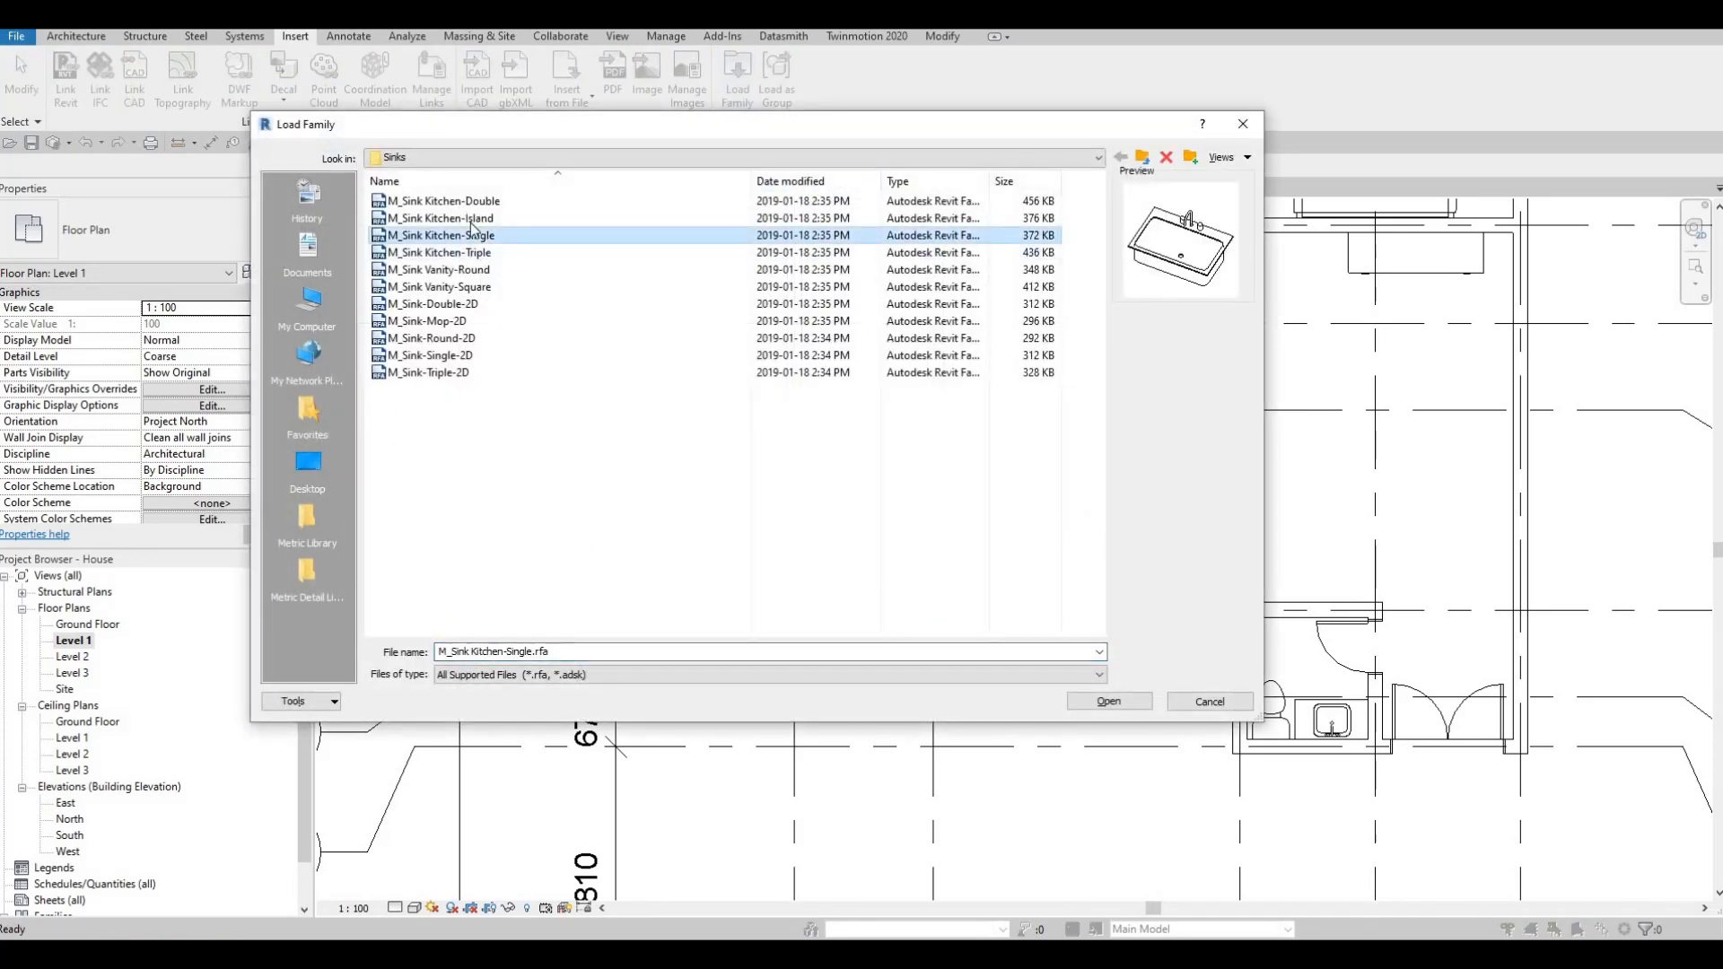
left_click(469, 218)
left_click(464, 203)
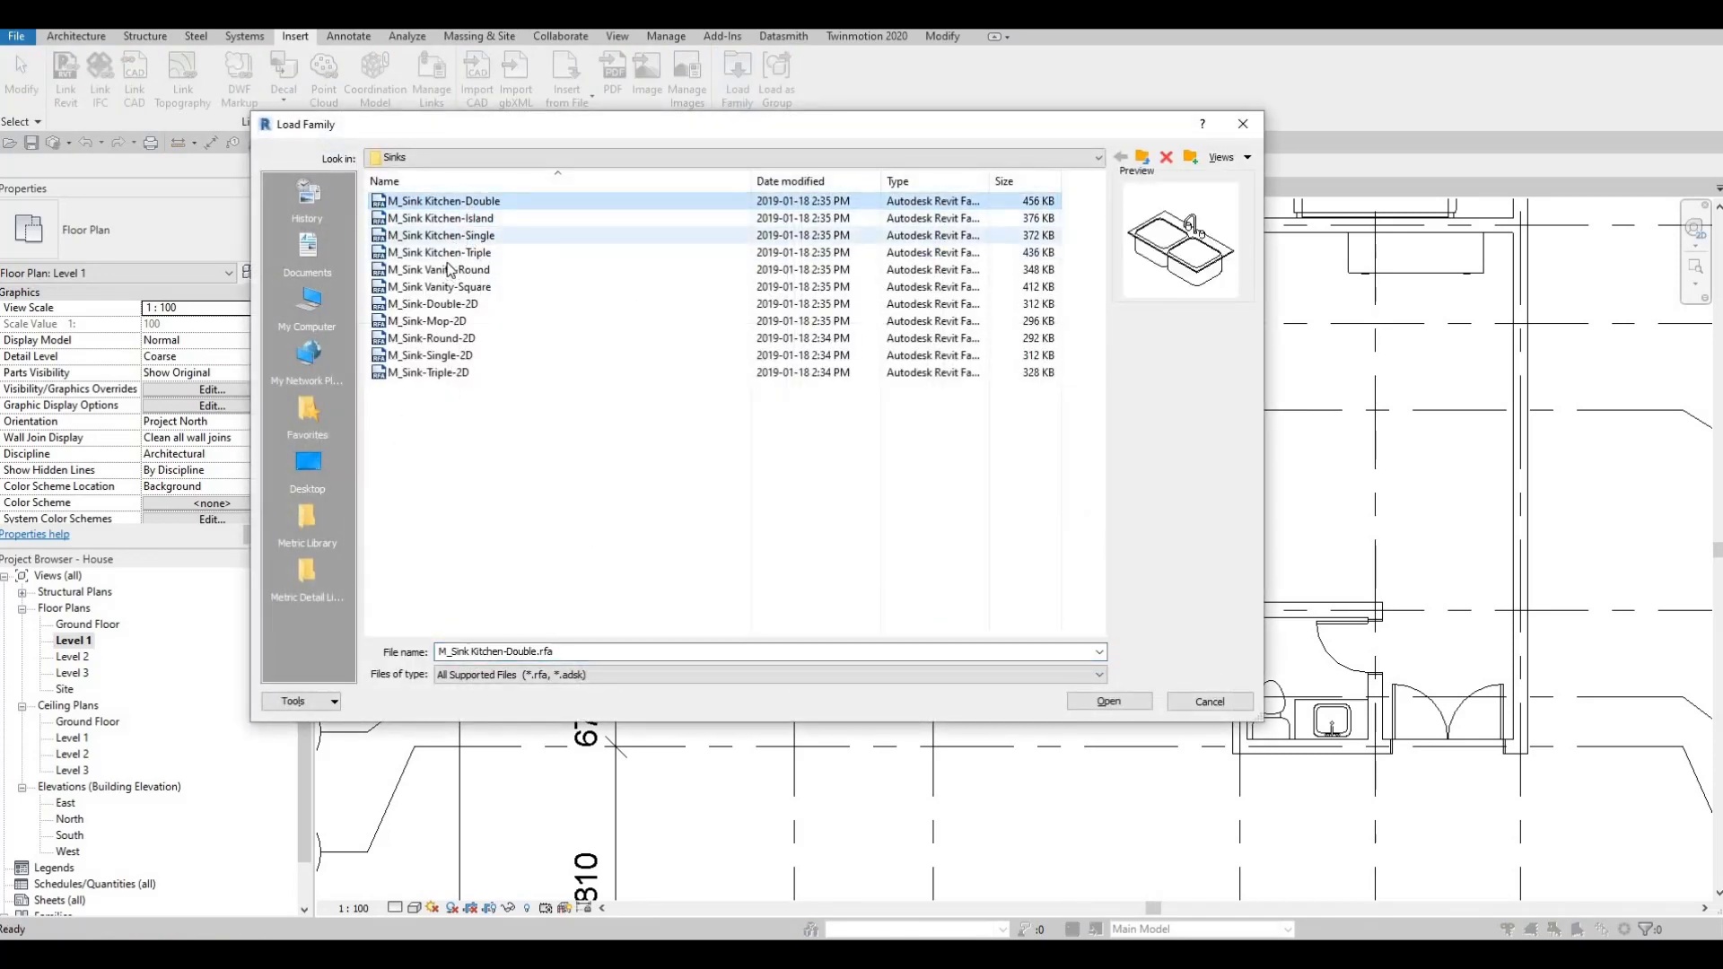
left_click(458, 237)
left_click(447, 255)
left_click(440, 272)
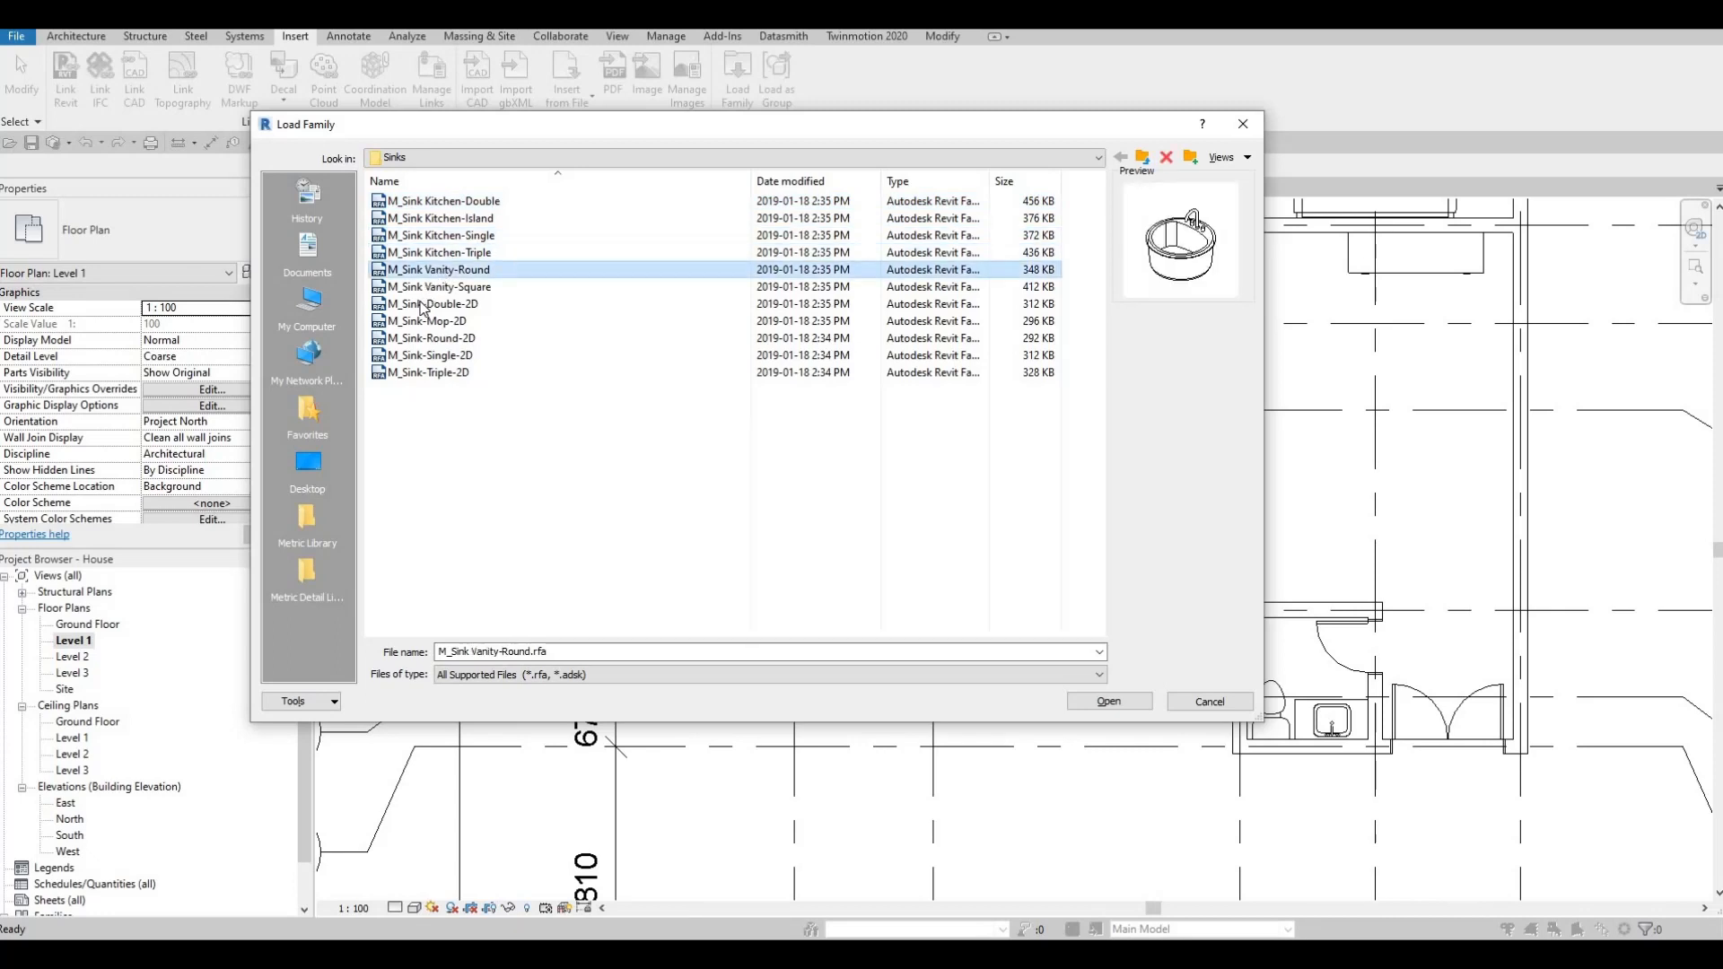
left_click(427, 288)
left_click(422, 305)
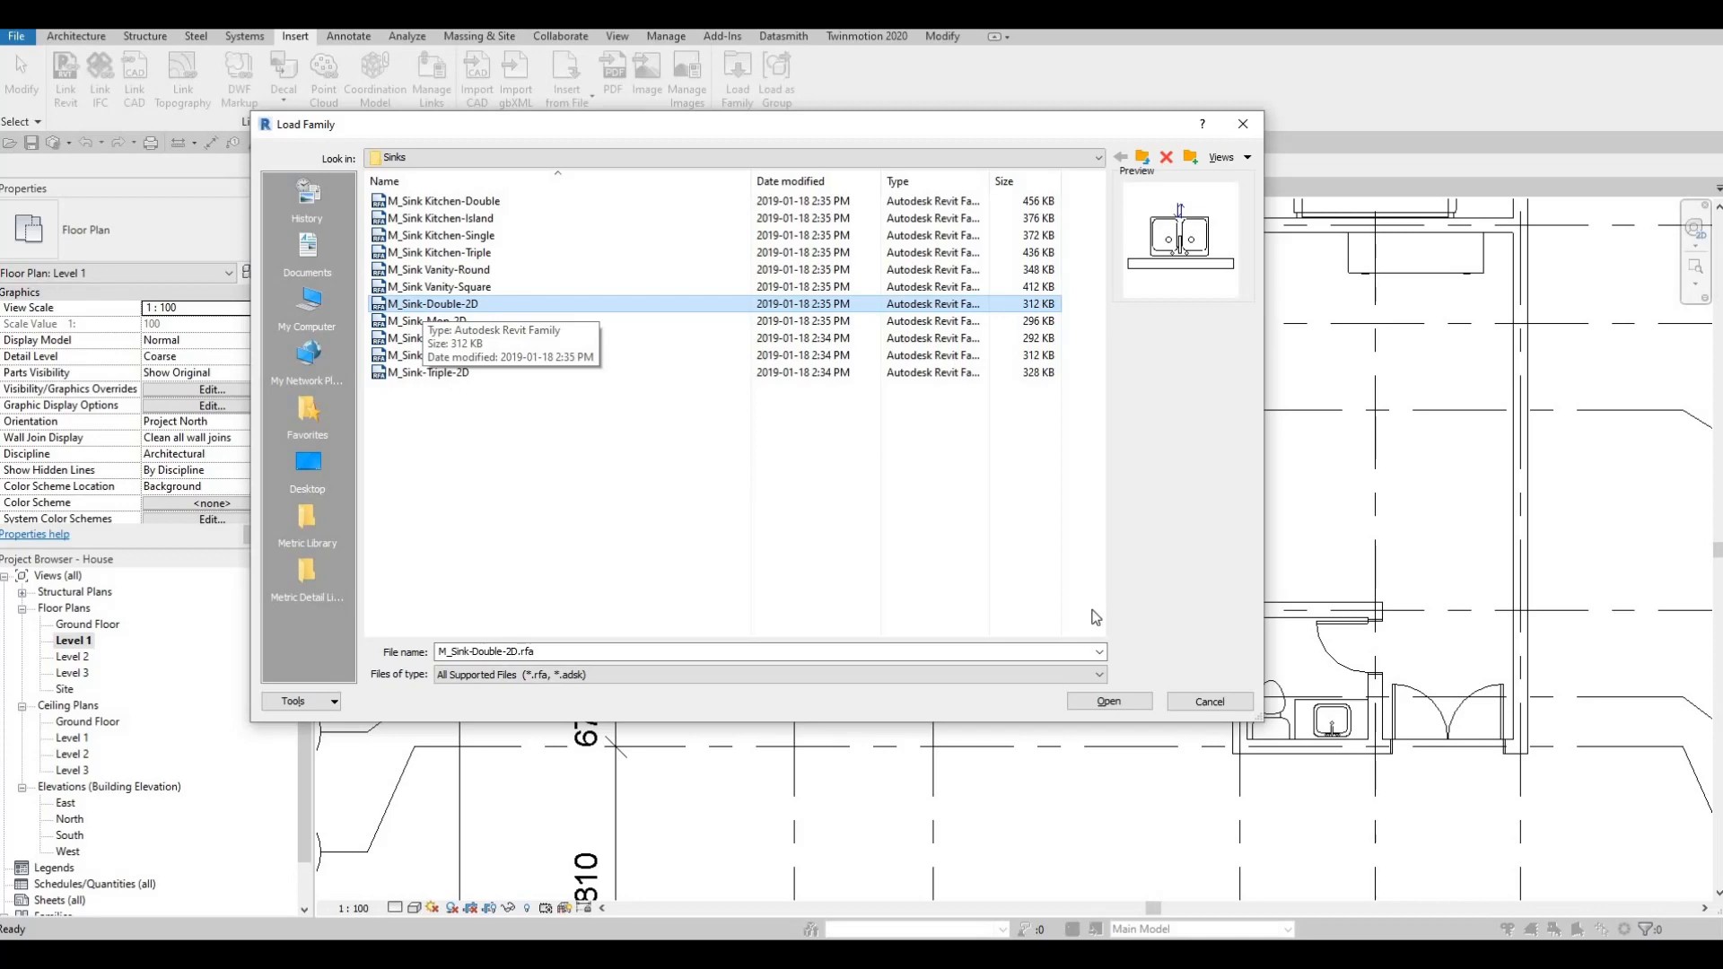
left_click(1107, 700)
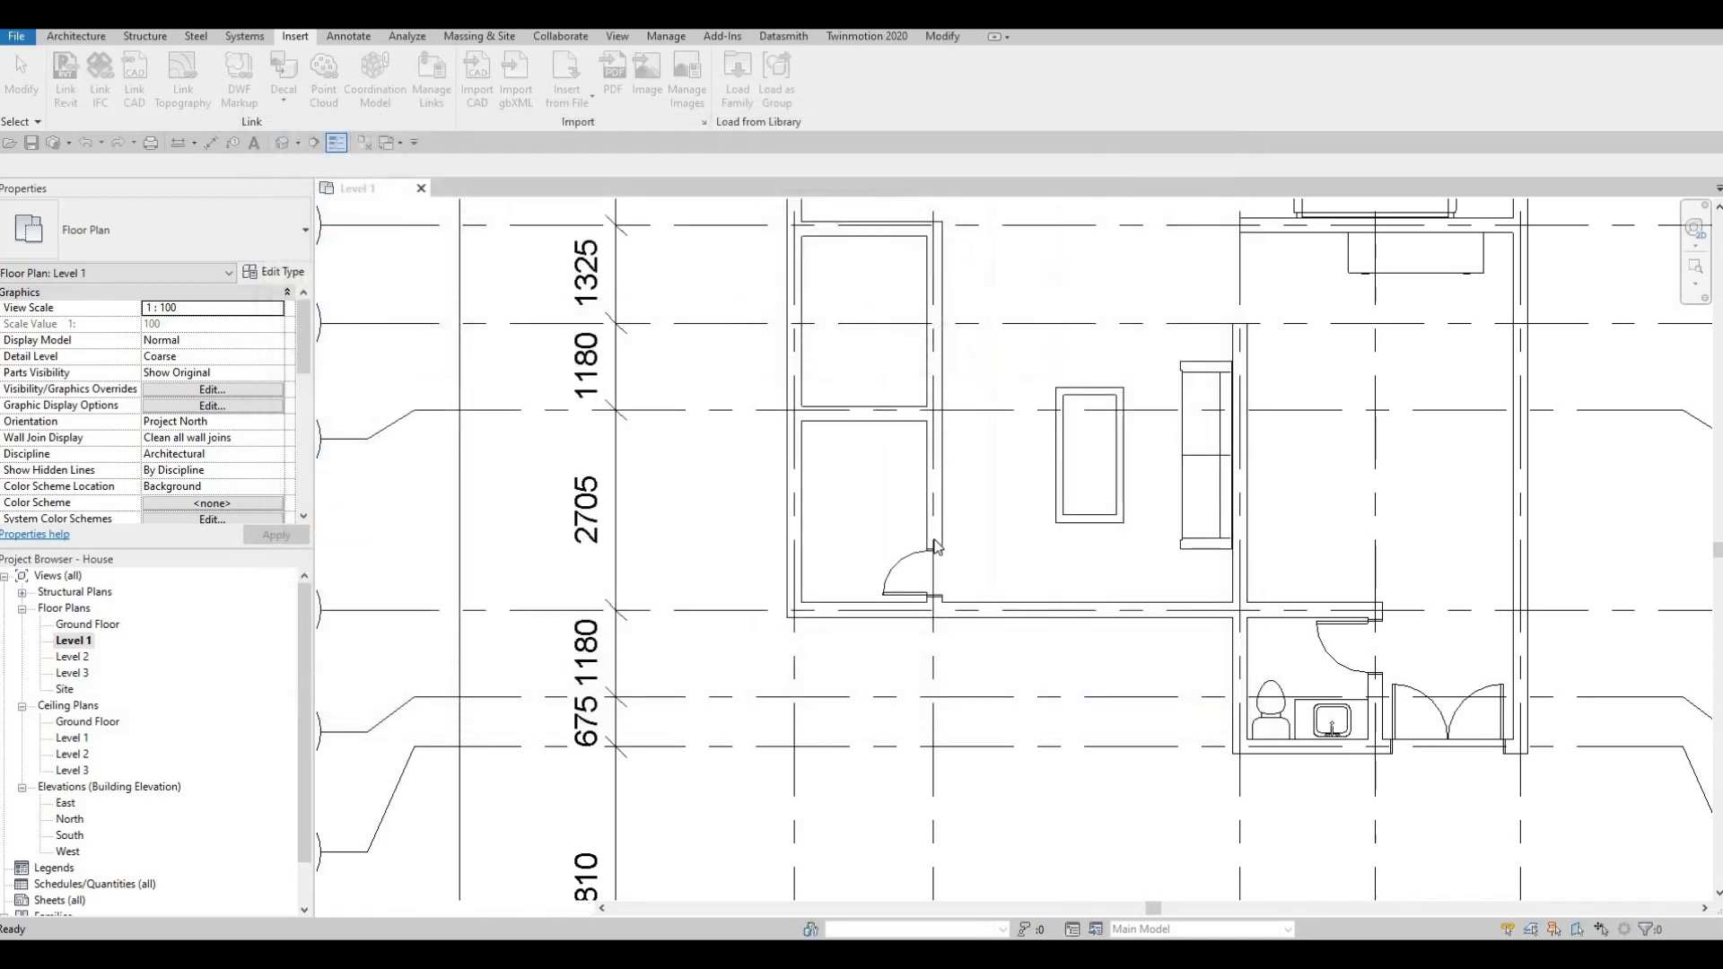
Place the 840 x 560mm M_Sink-Double-2D on the southwest room's west wall, about 800 mm south of the north wall's centreline
key("c")
key("m")
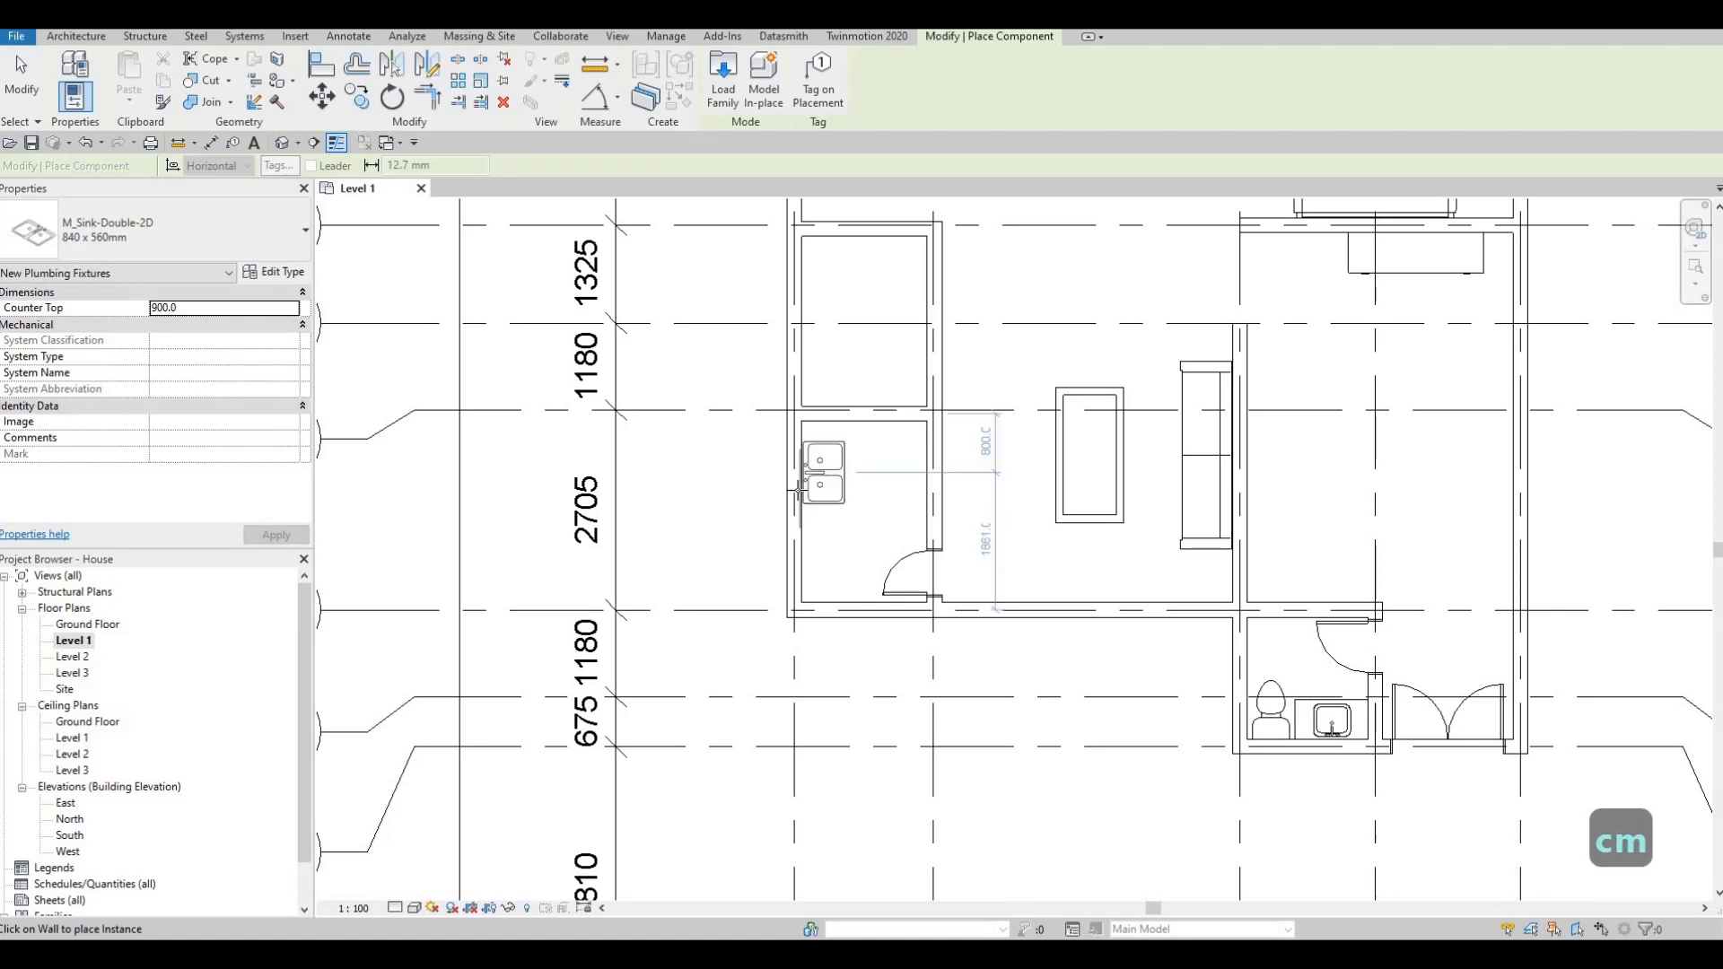
scroll(798, 487, "up", 2)
scroll(798, 492, "up", 1)
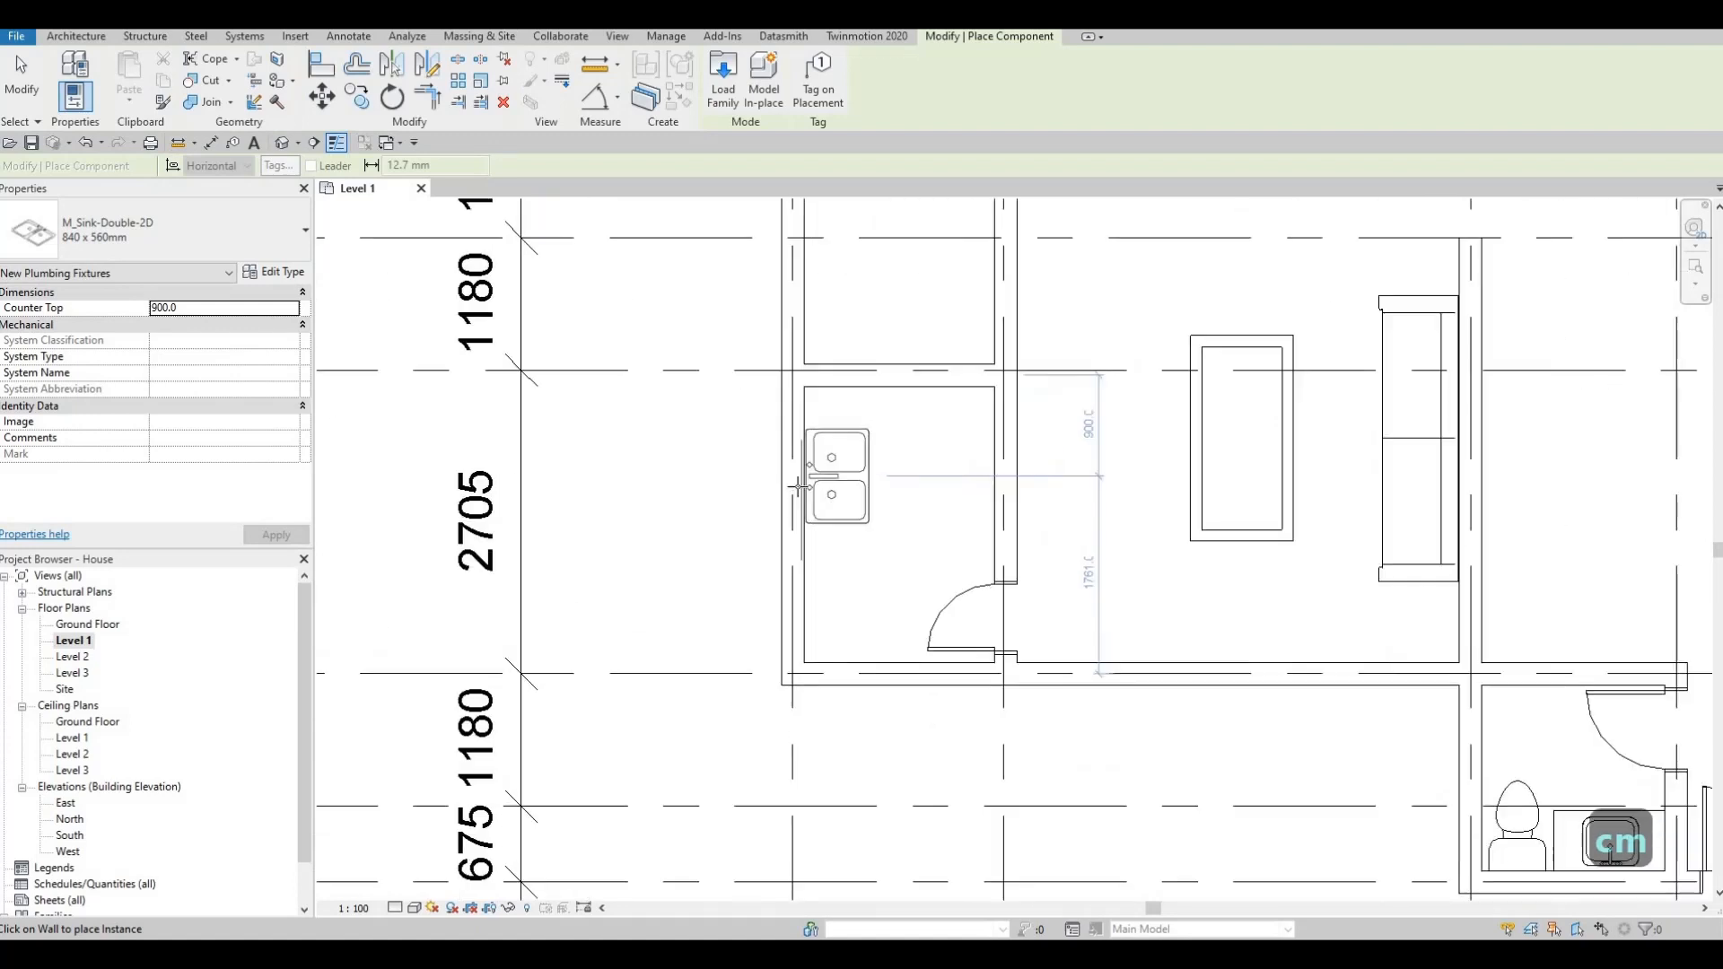
left_click(838, 449)
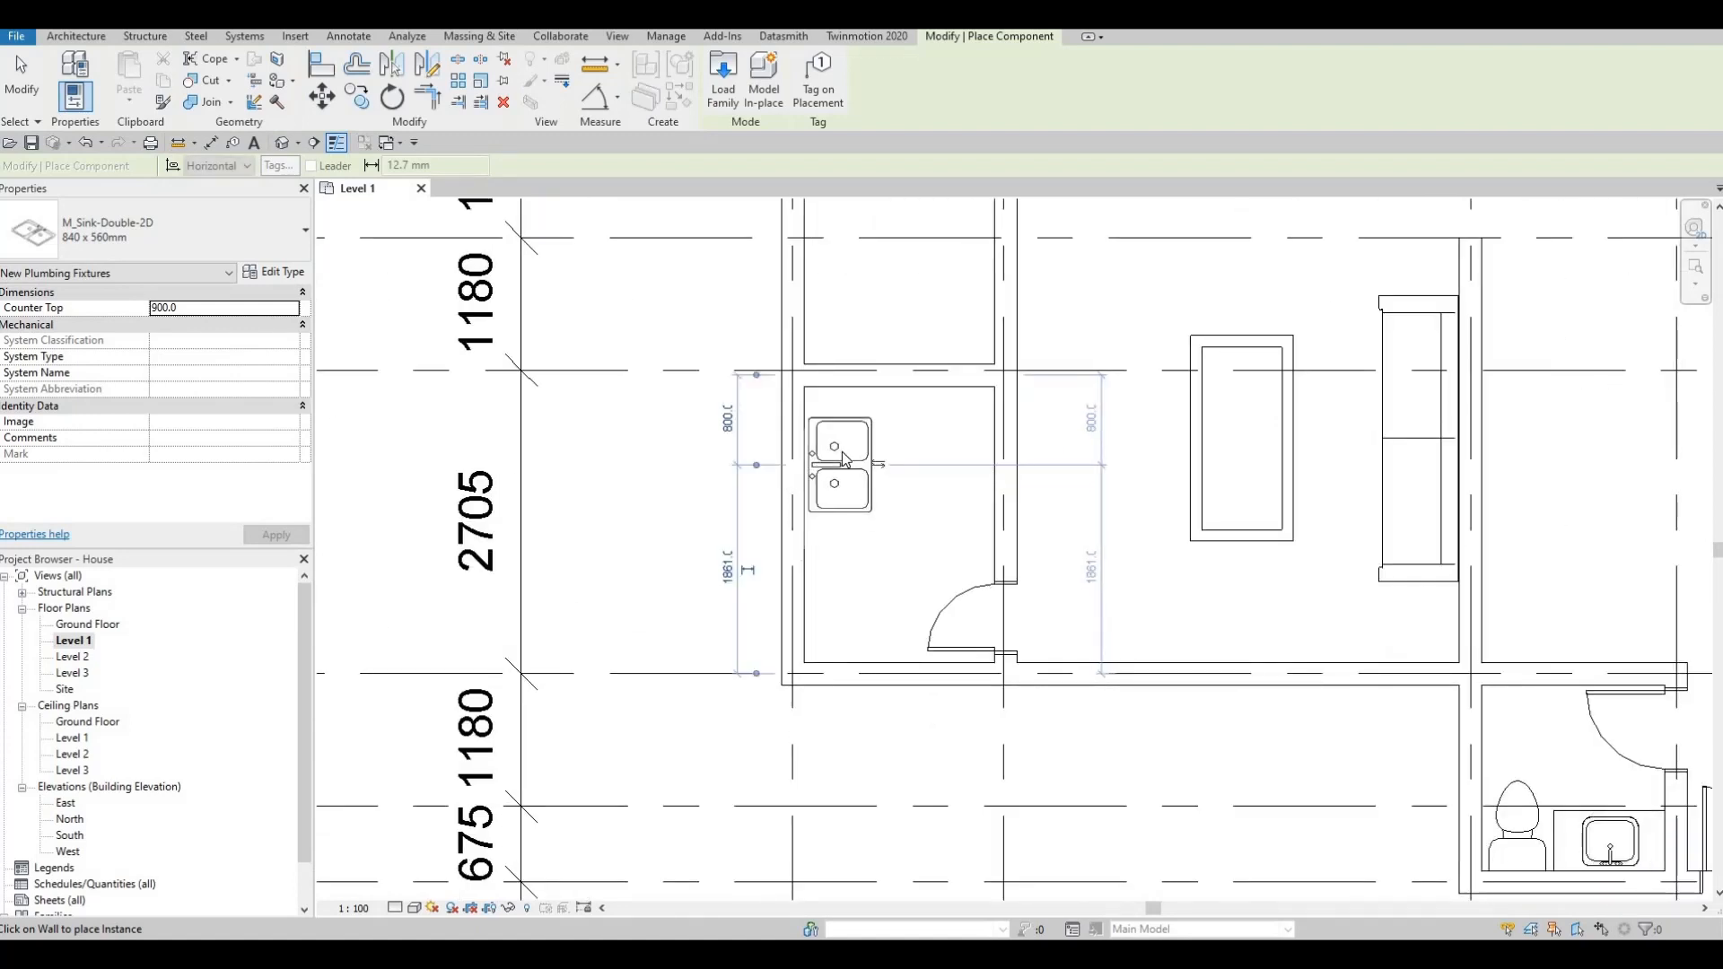
key("Escape")
key("Escape")
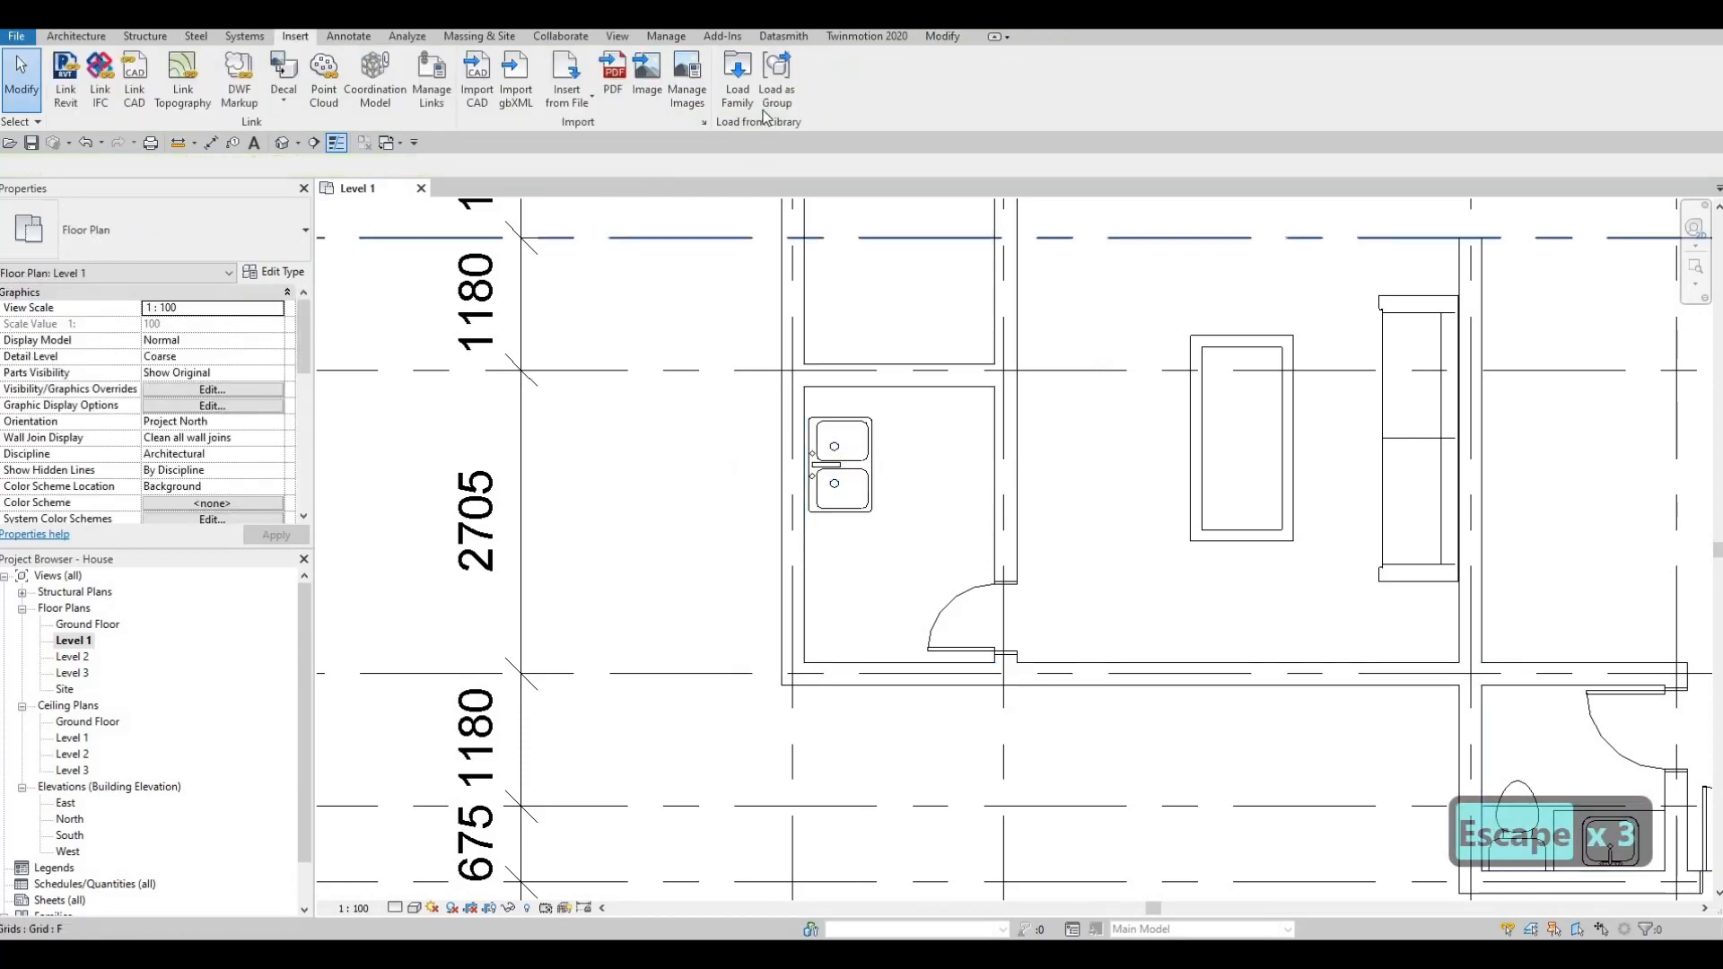
Load the M_Washer_Dryer_Combo family from the Mid-Range folder of the library's domestic specialty equipment
left_click(741, 93)
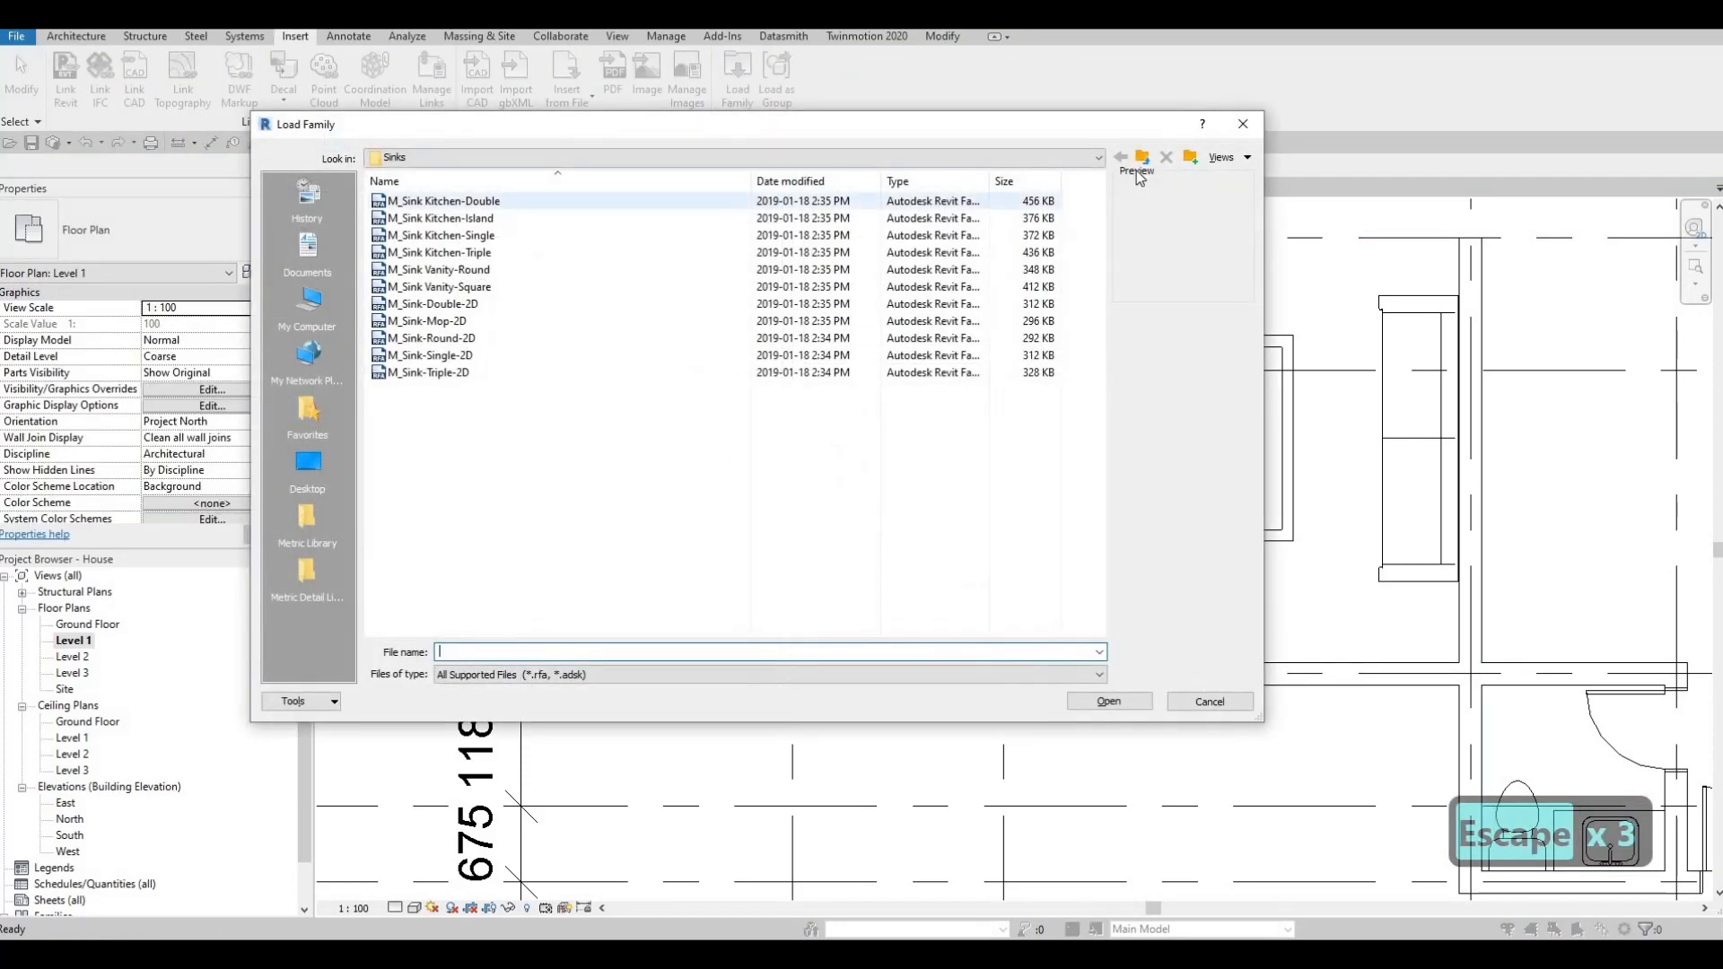
left_click(1145, 161)
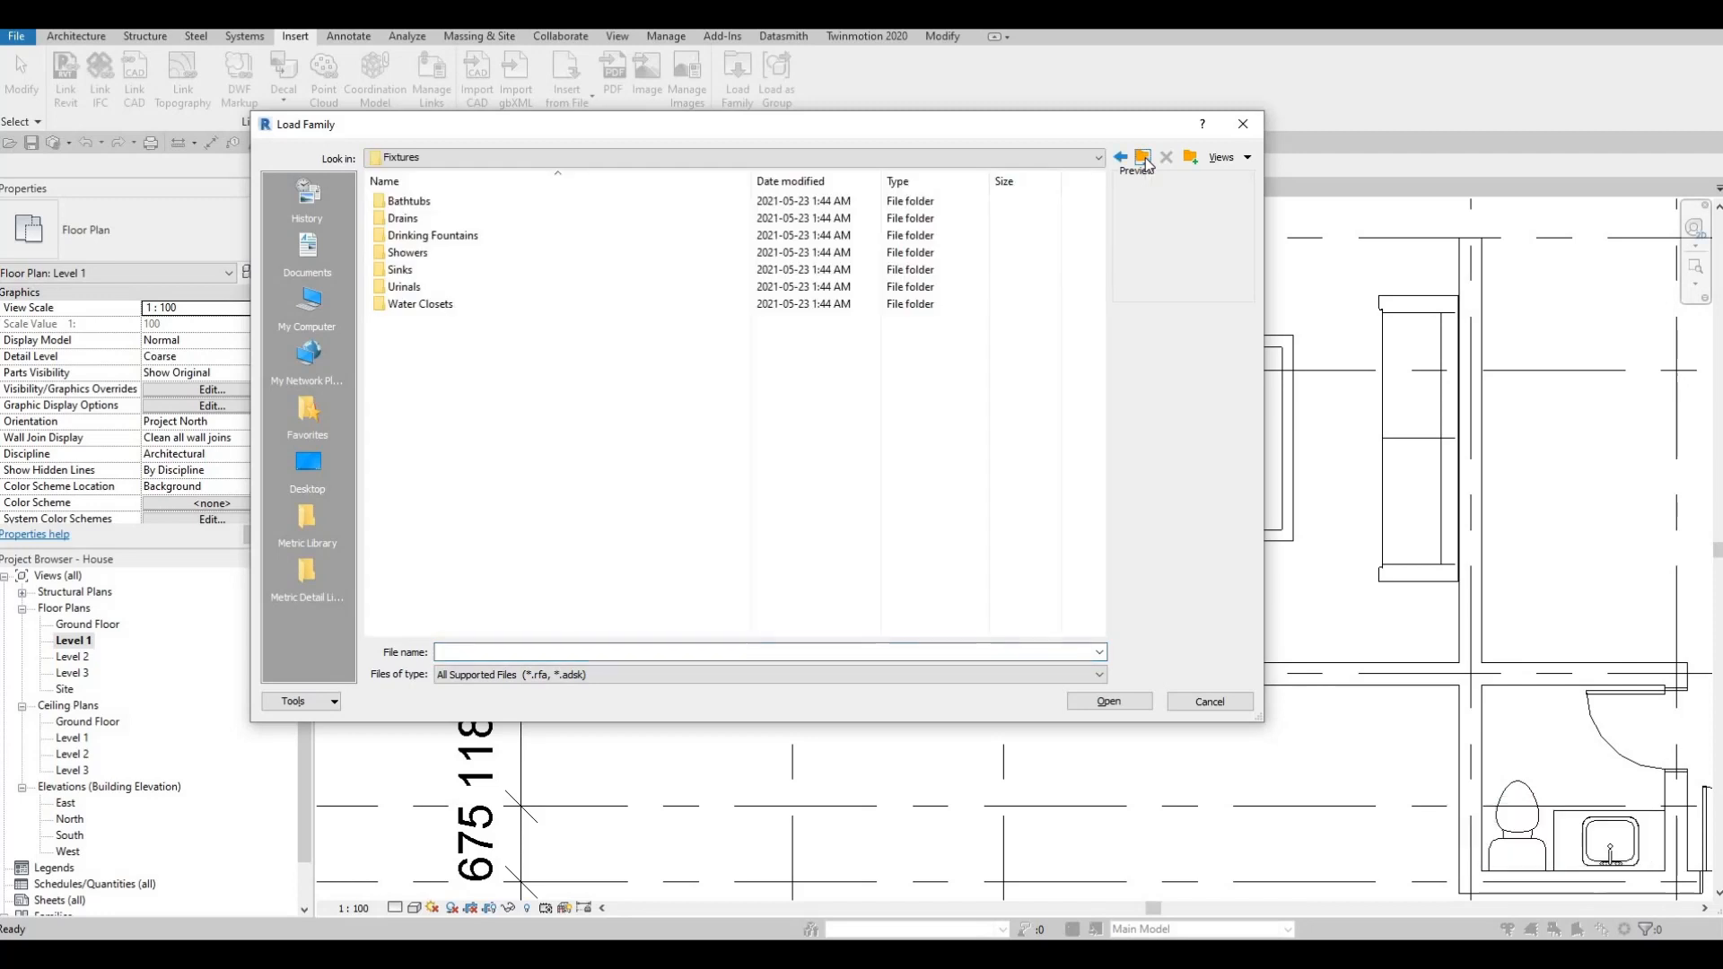
left_click(1145, 162)
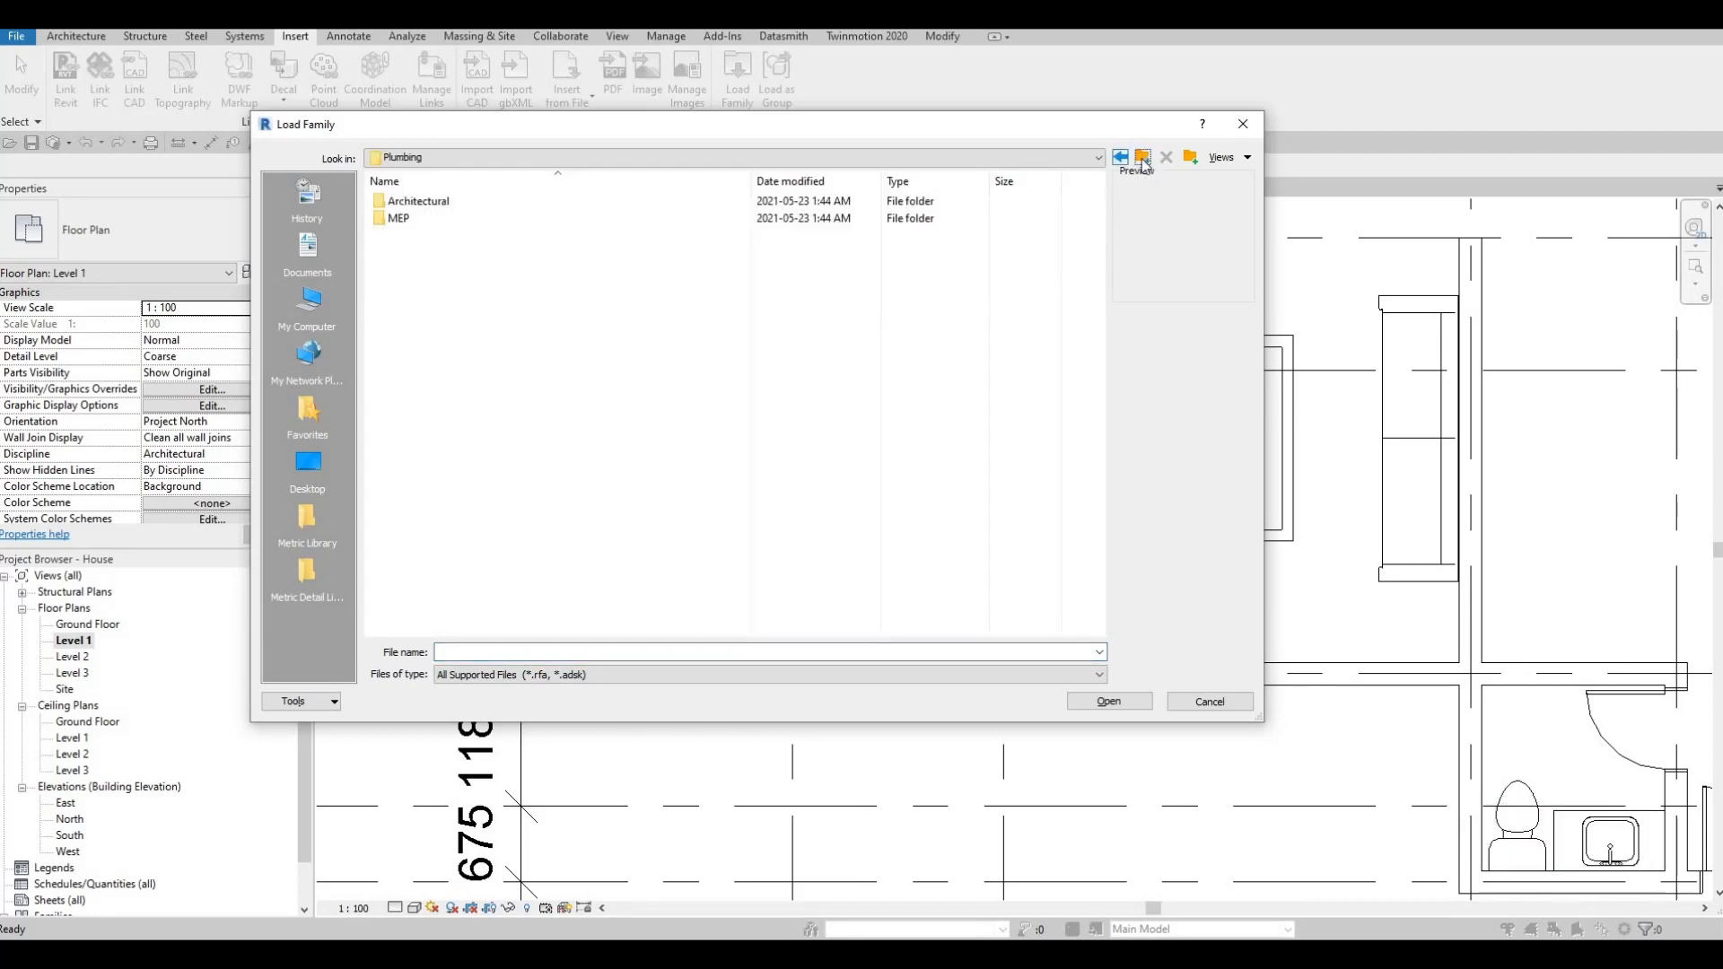
key("BackSpace")
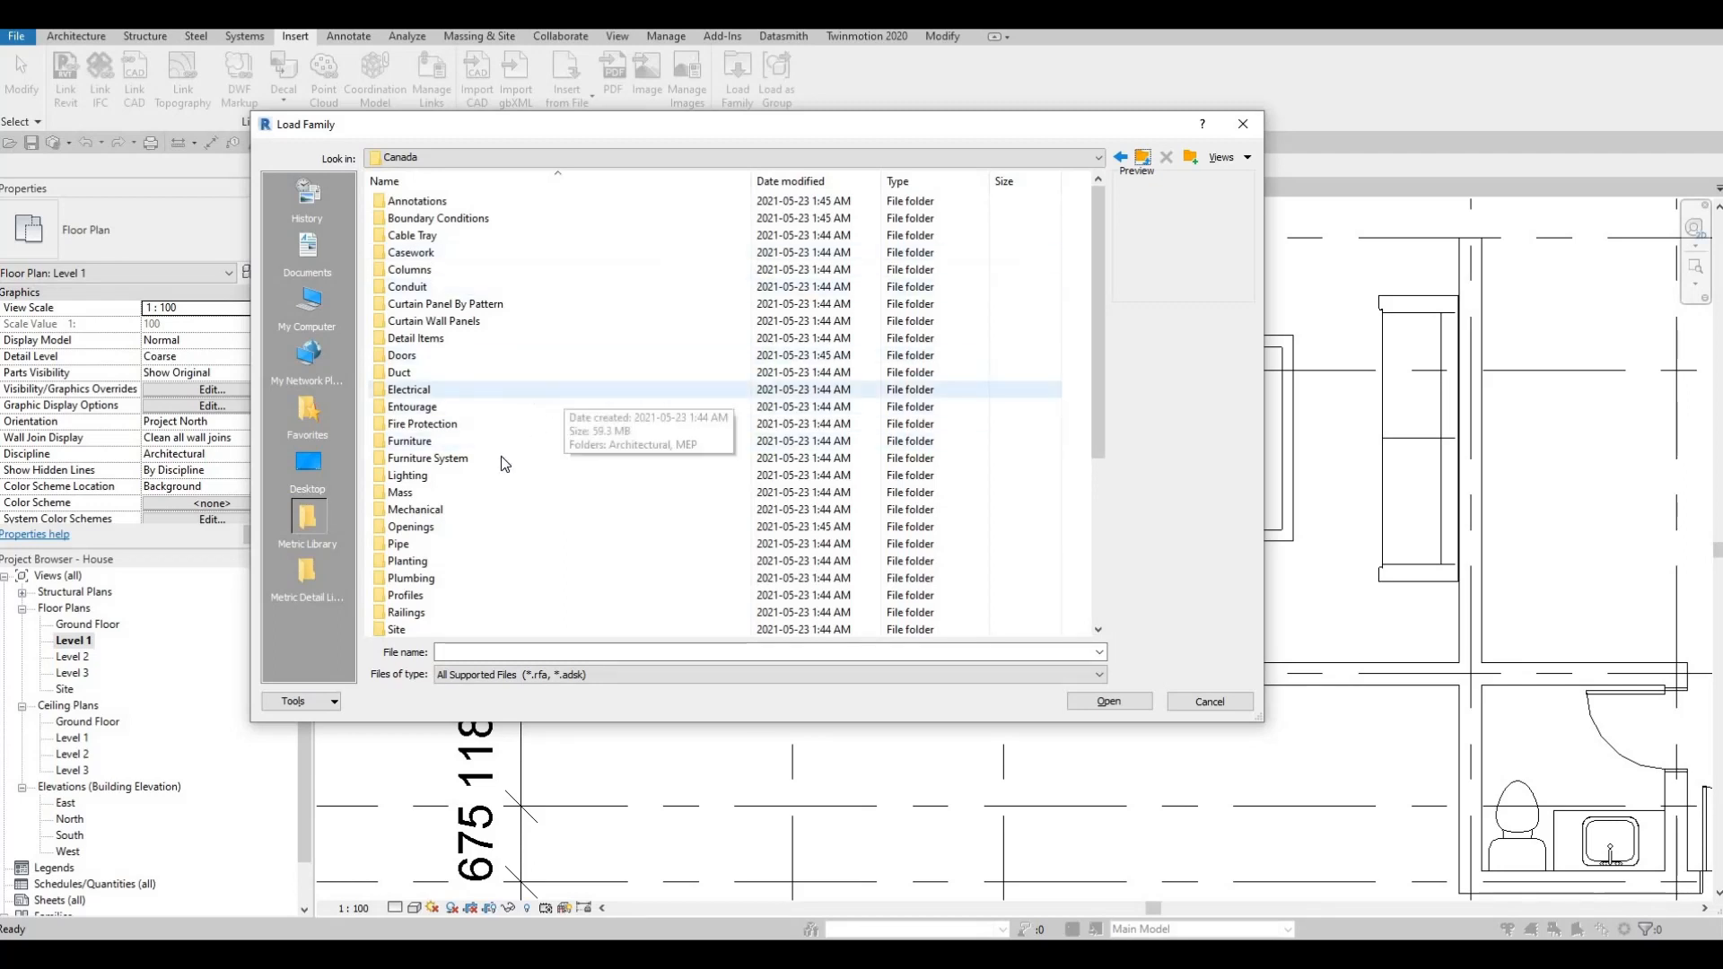
scroll(500, 465, "down", 3)
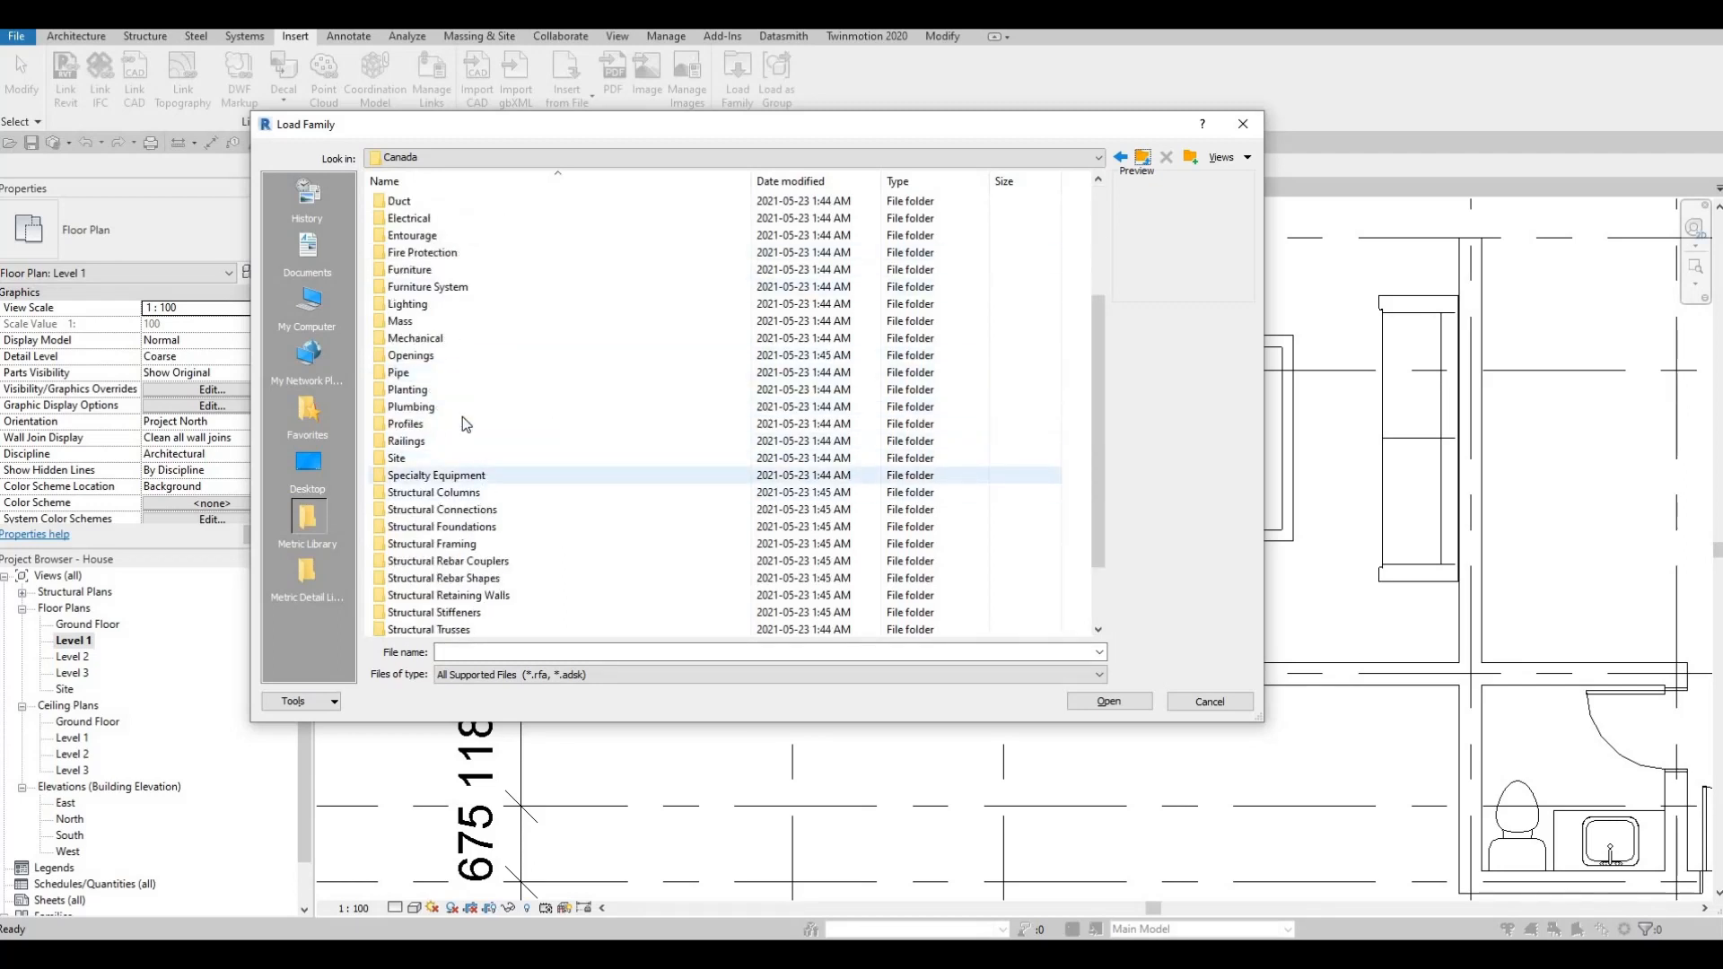
double_click(431, 473)
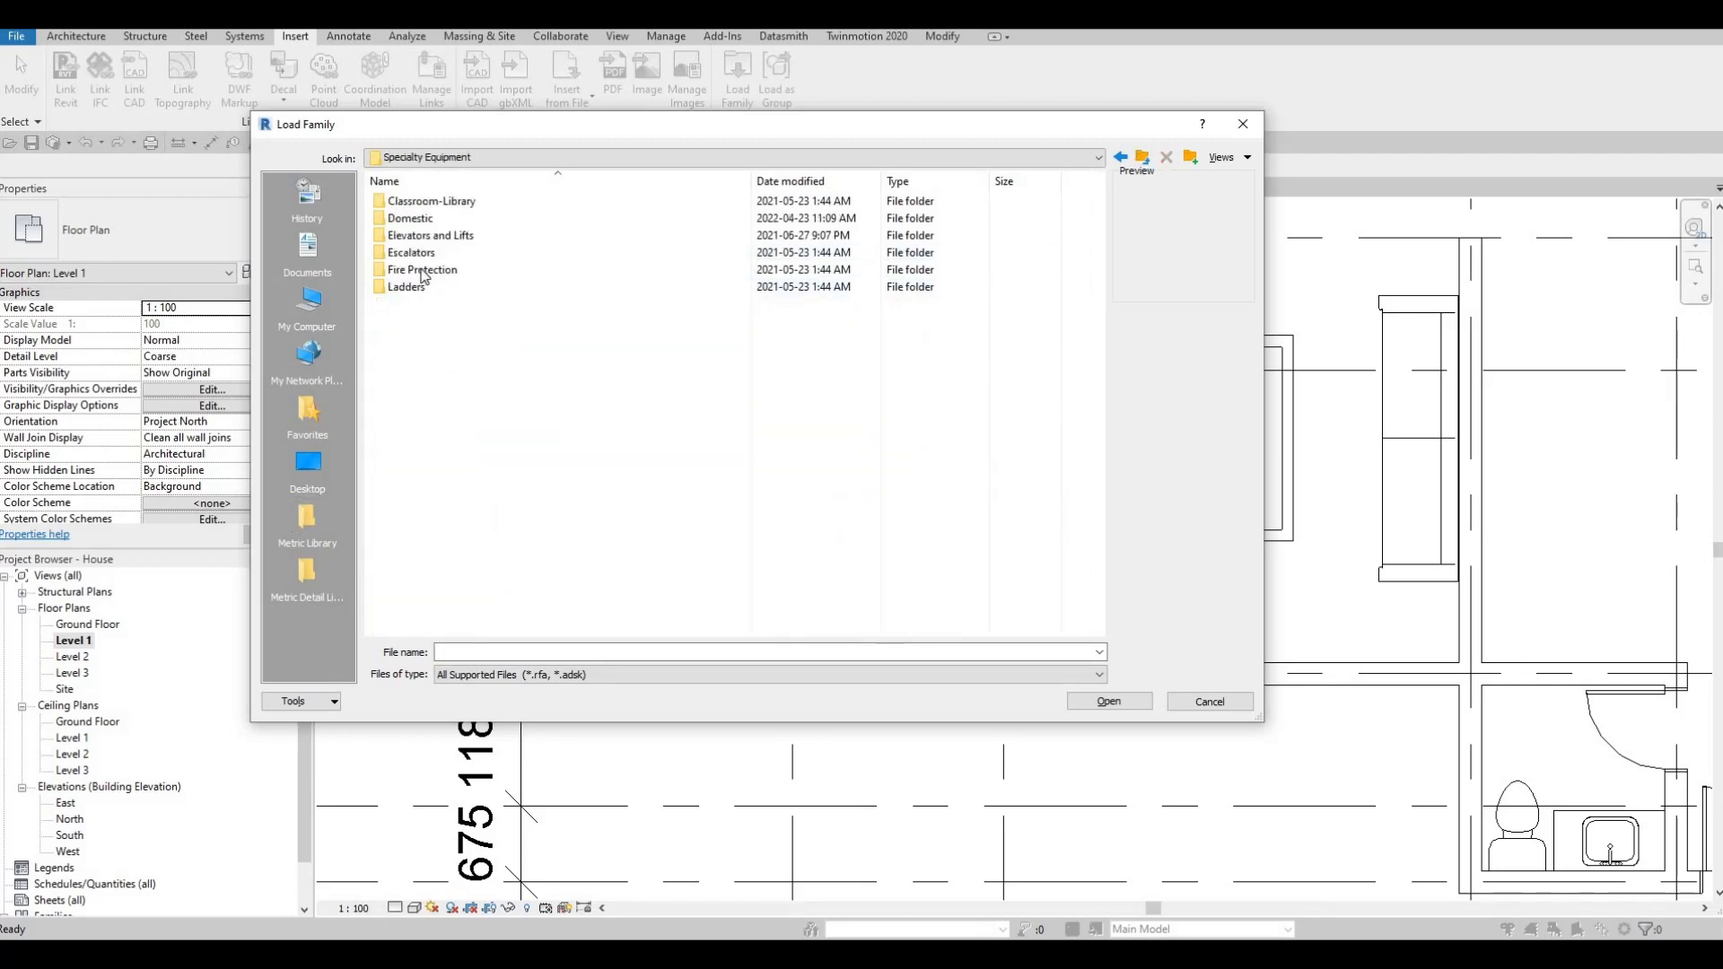
double_click(422, 220)
double_click(429, 220)
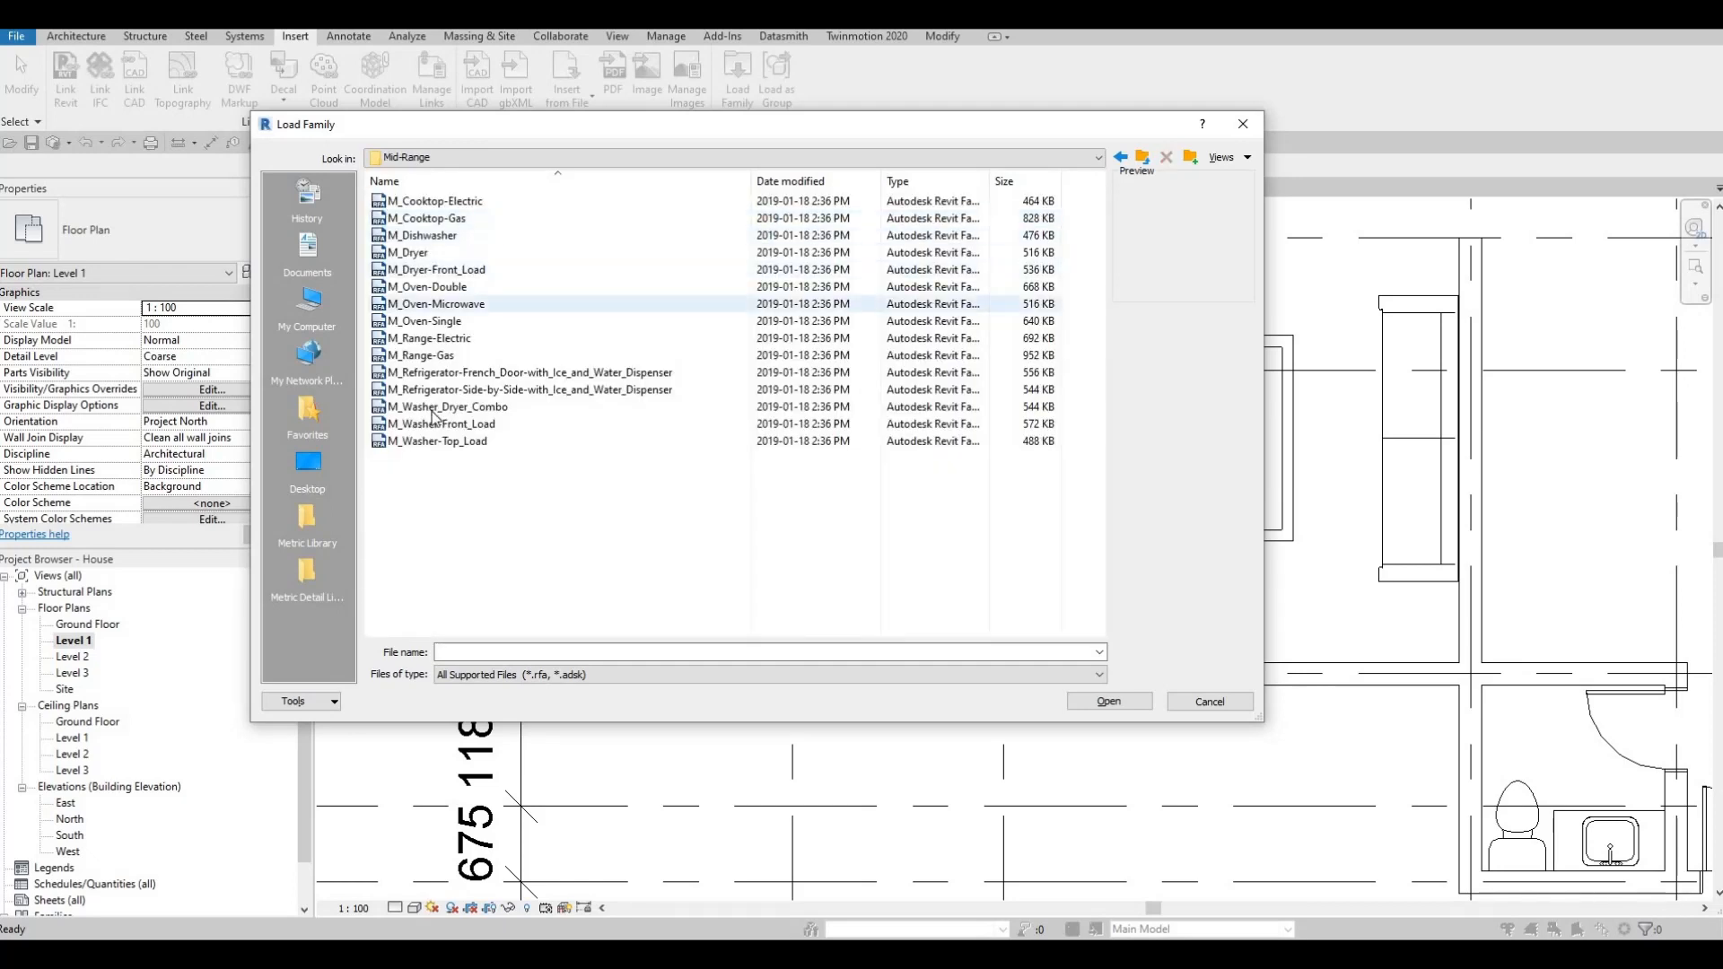
left_click(429, 408)
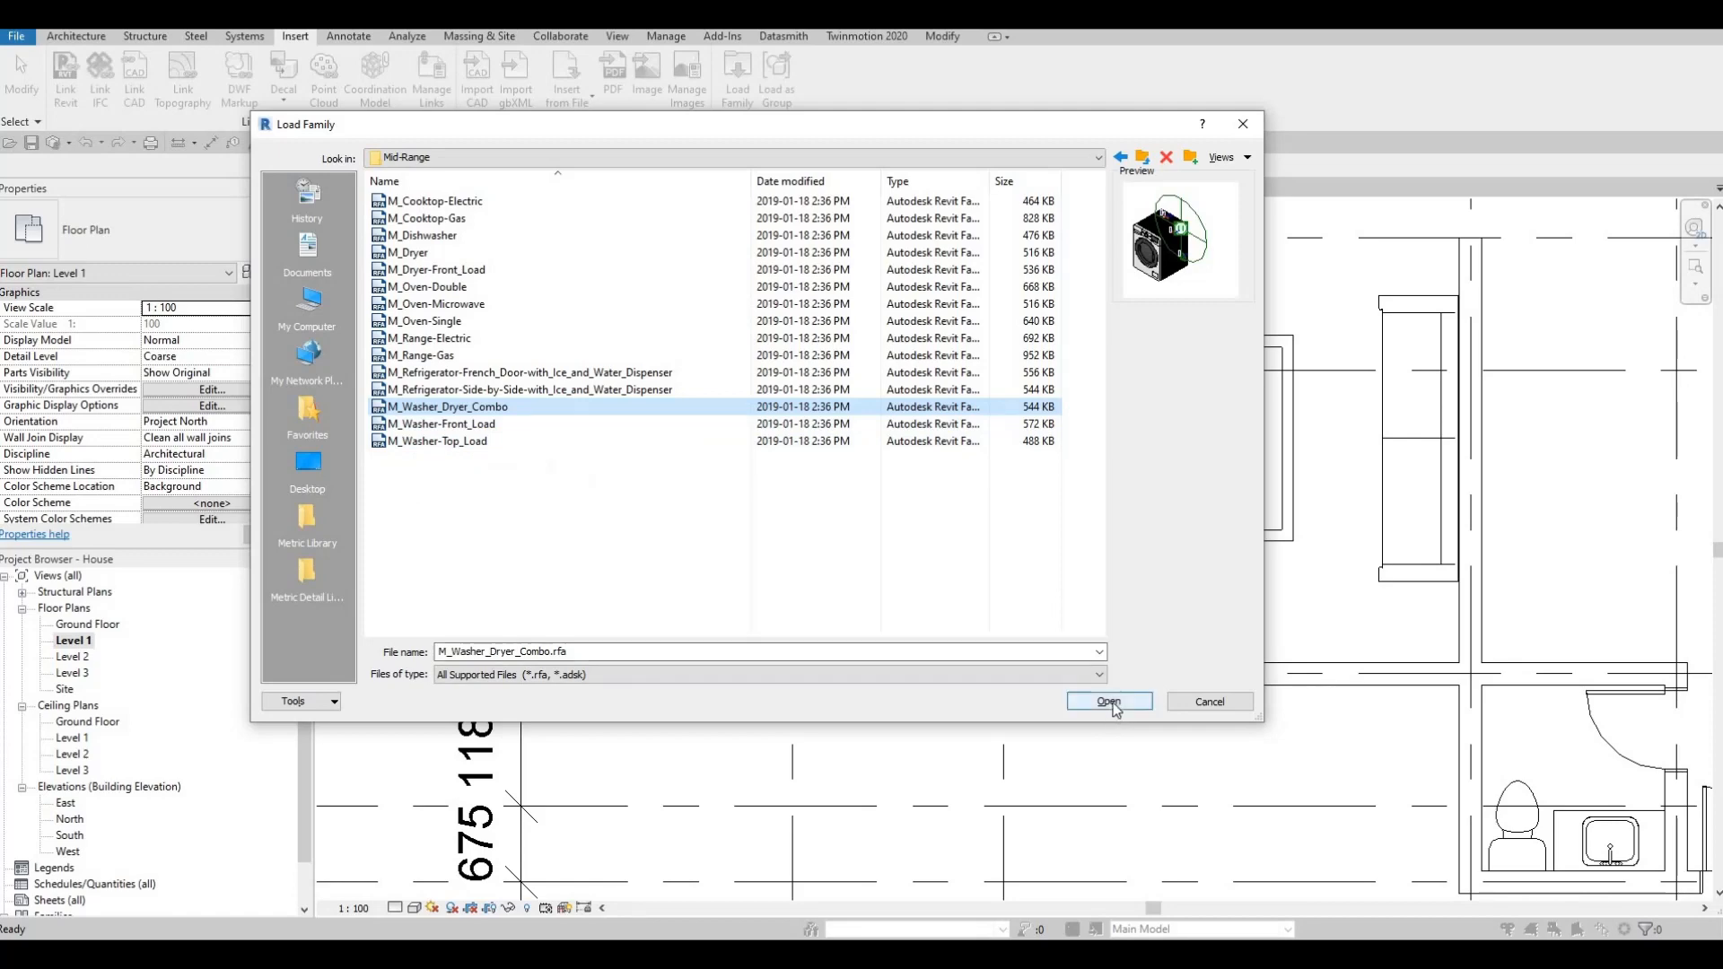
key("Return")
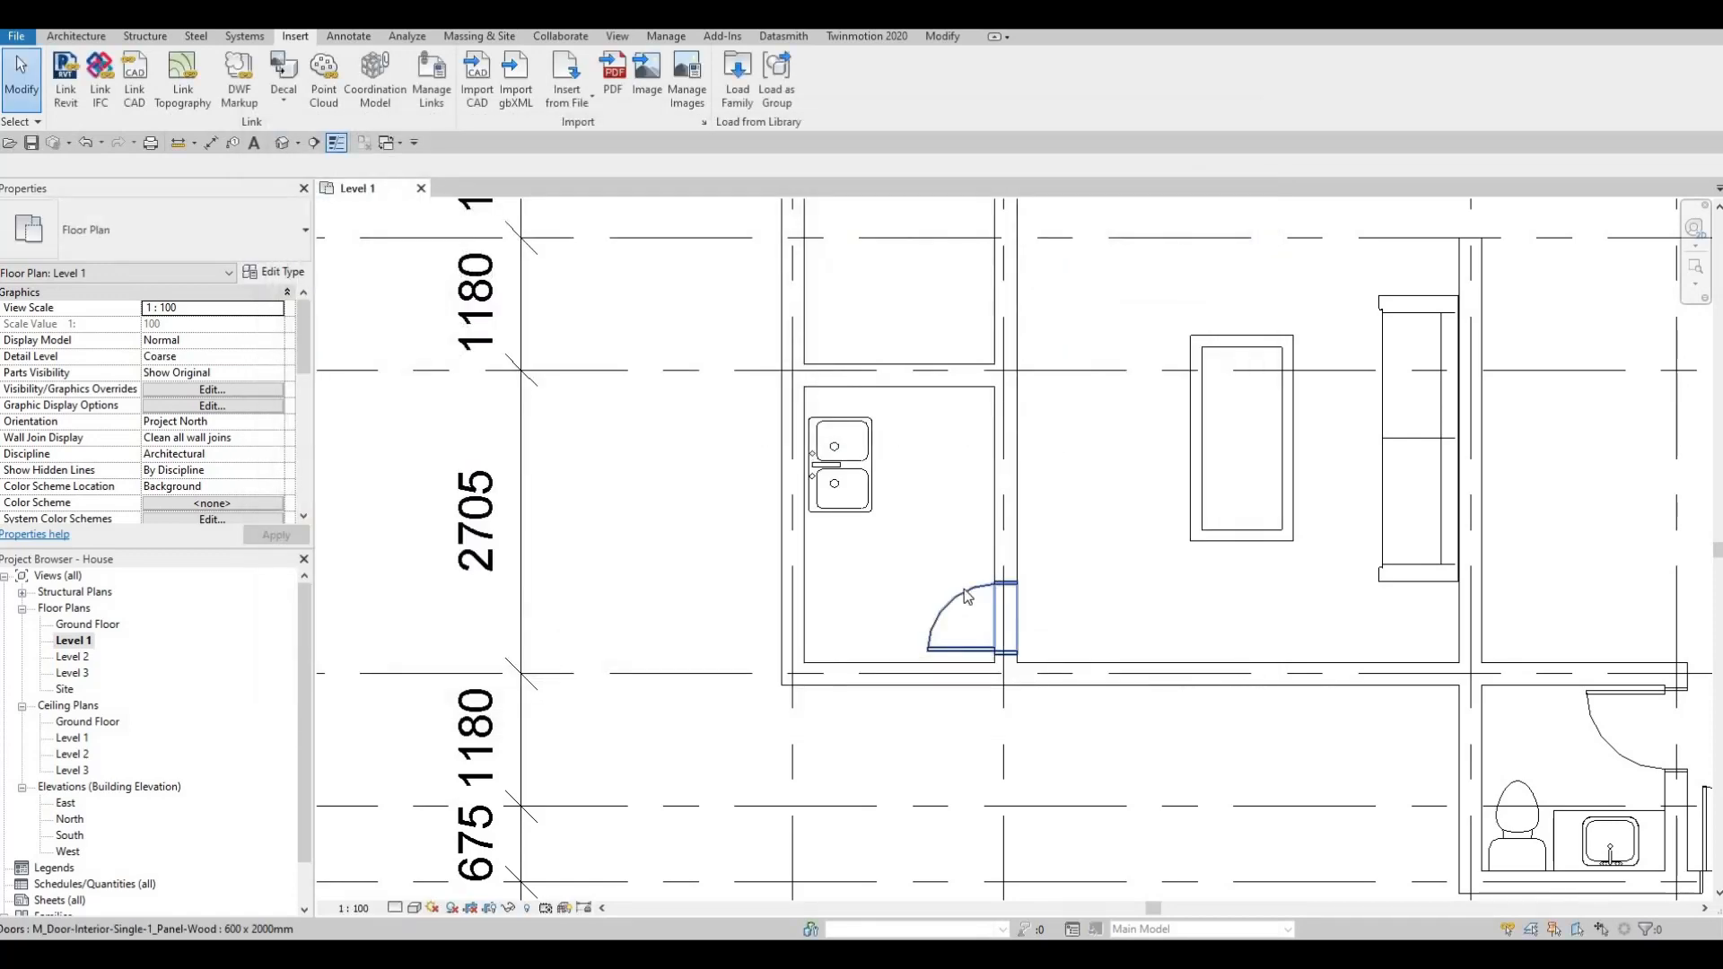
Place the 600mm M_Washer_Dryer_Combo in the southwest corner of the double-sink room, backed against the west wall
key("c")
key("m")
key("space")
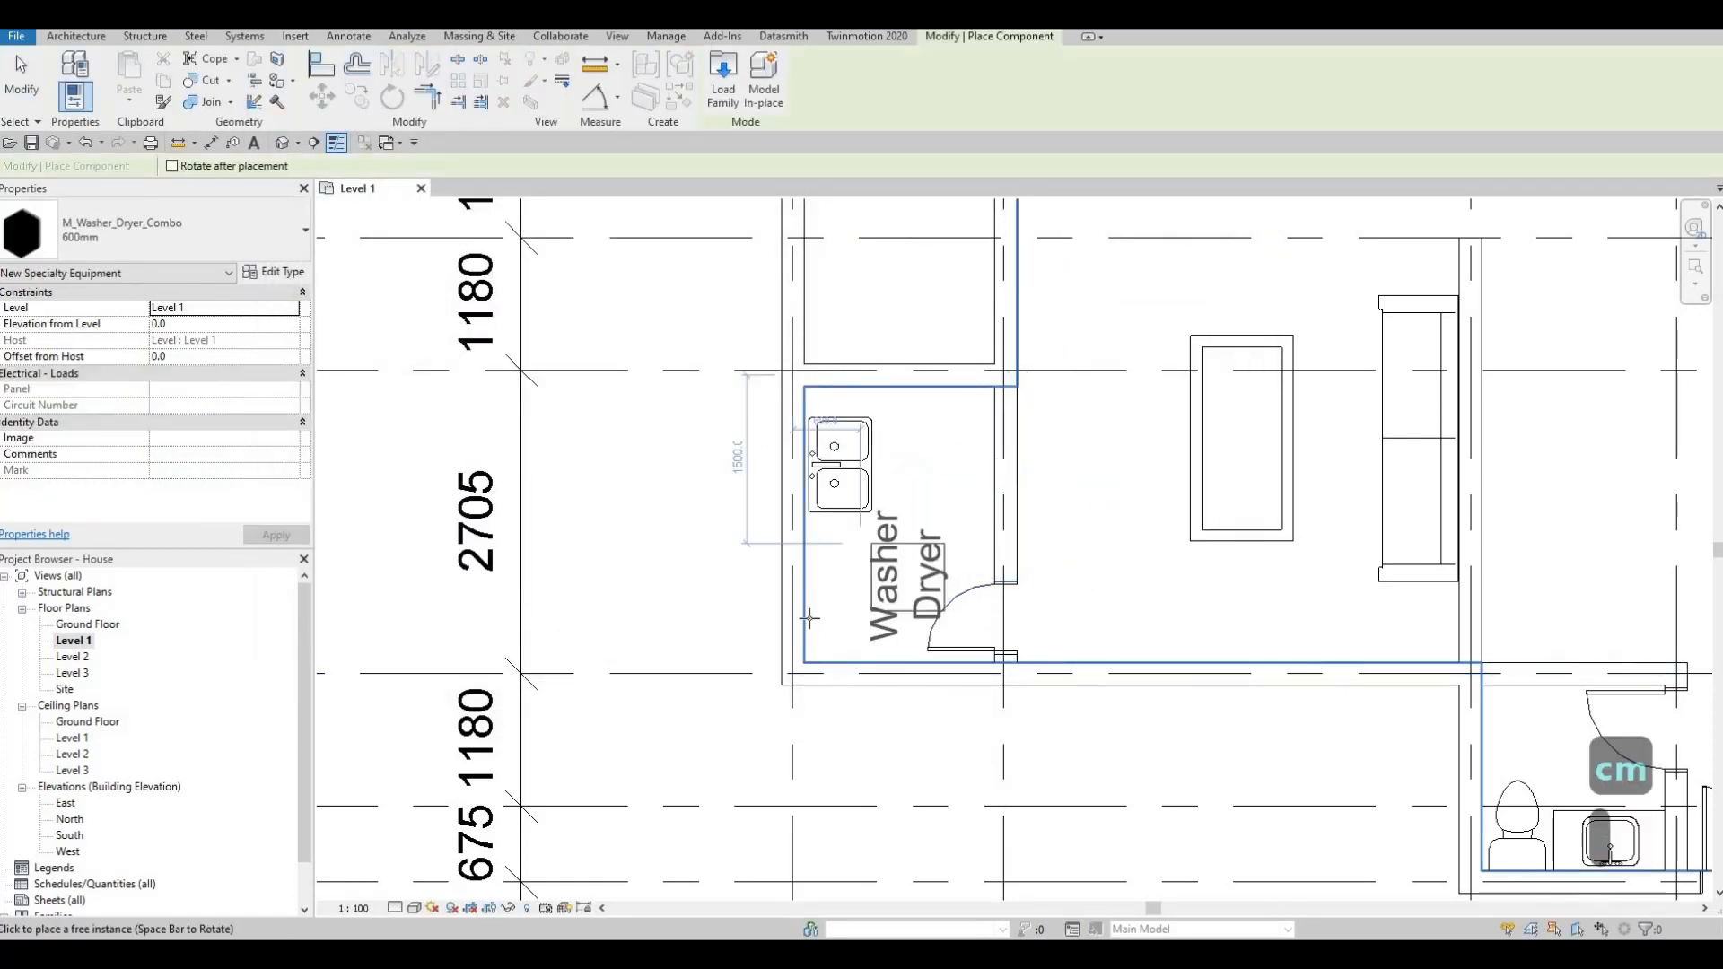
scroll(808, 616, "up", 1)
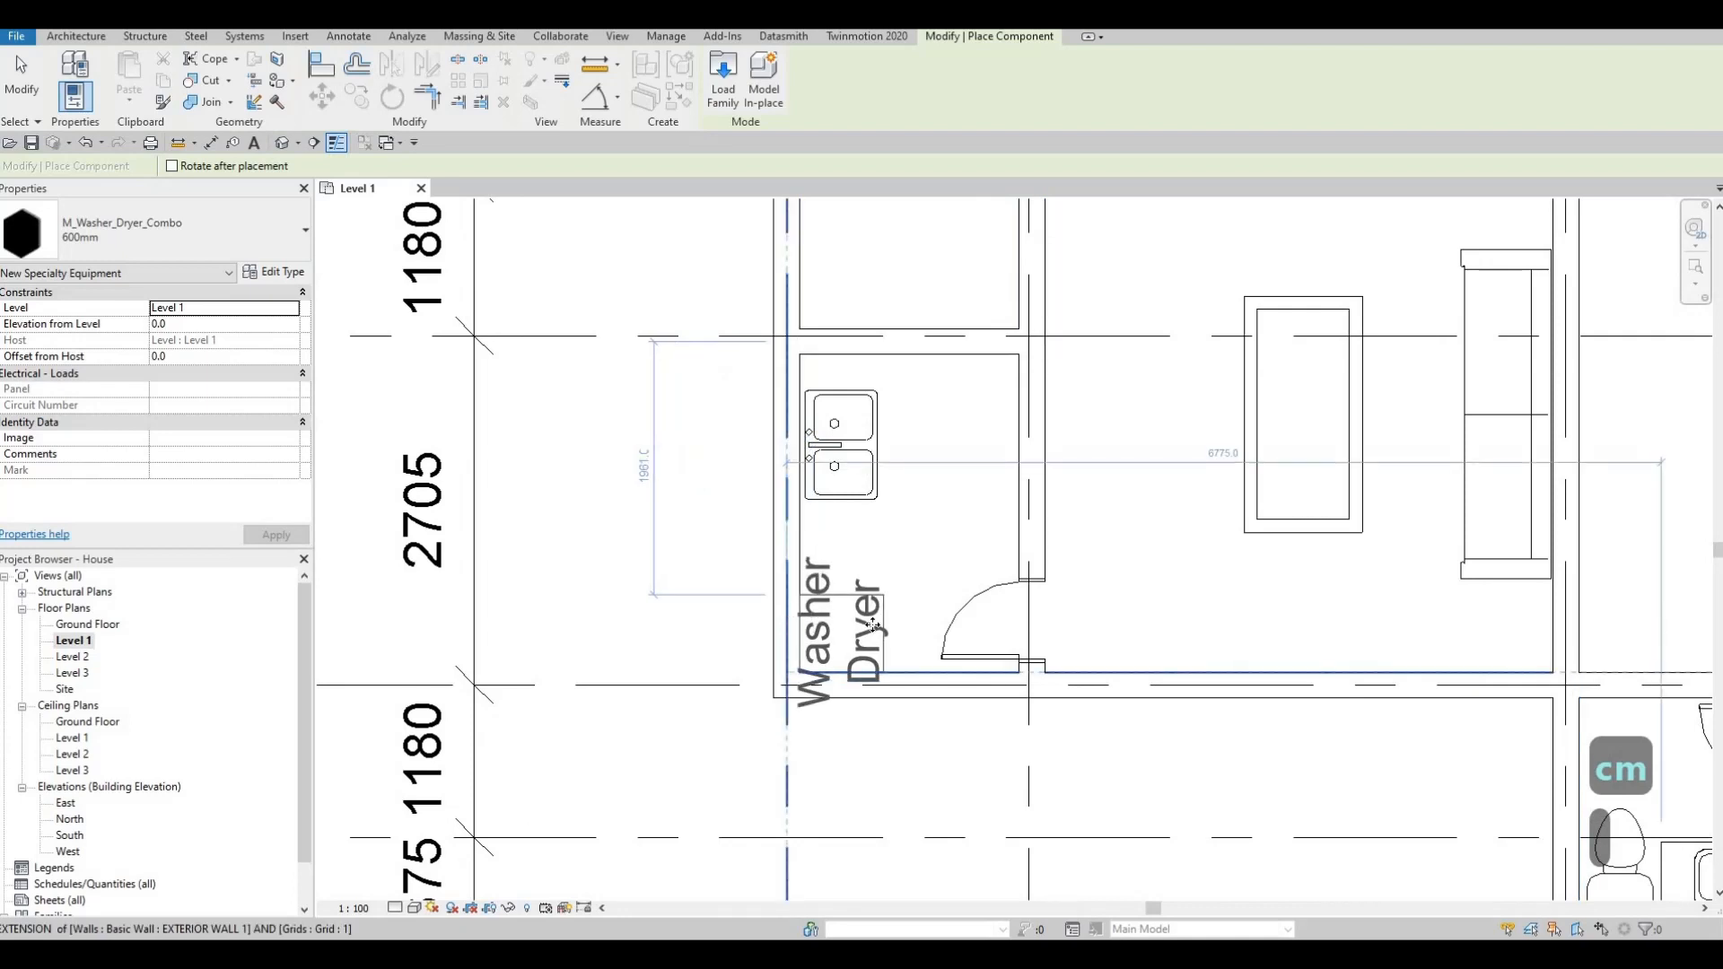
left_click(872, 625)
key("Escape")
key("Escape")
Turn off Show Label in the type properties of the 600mm washer dryer
left_click(690, 548)
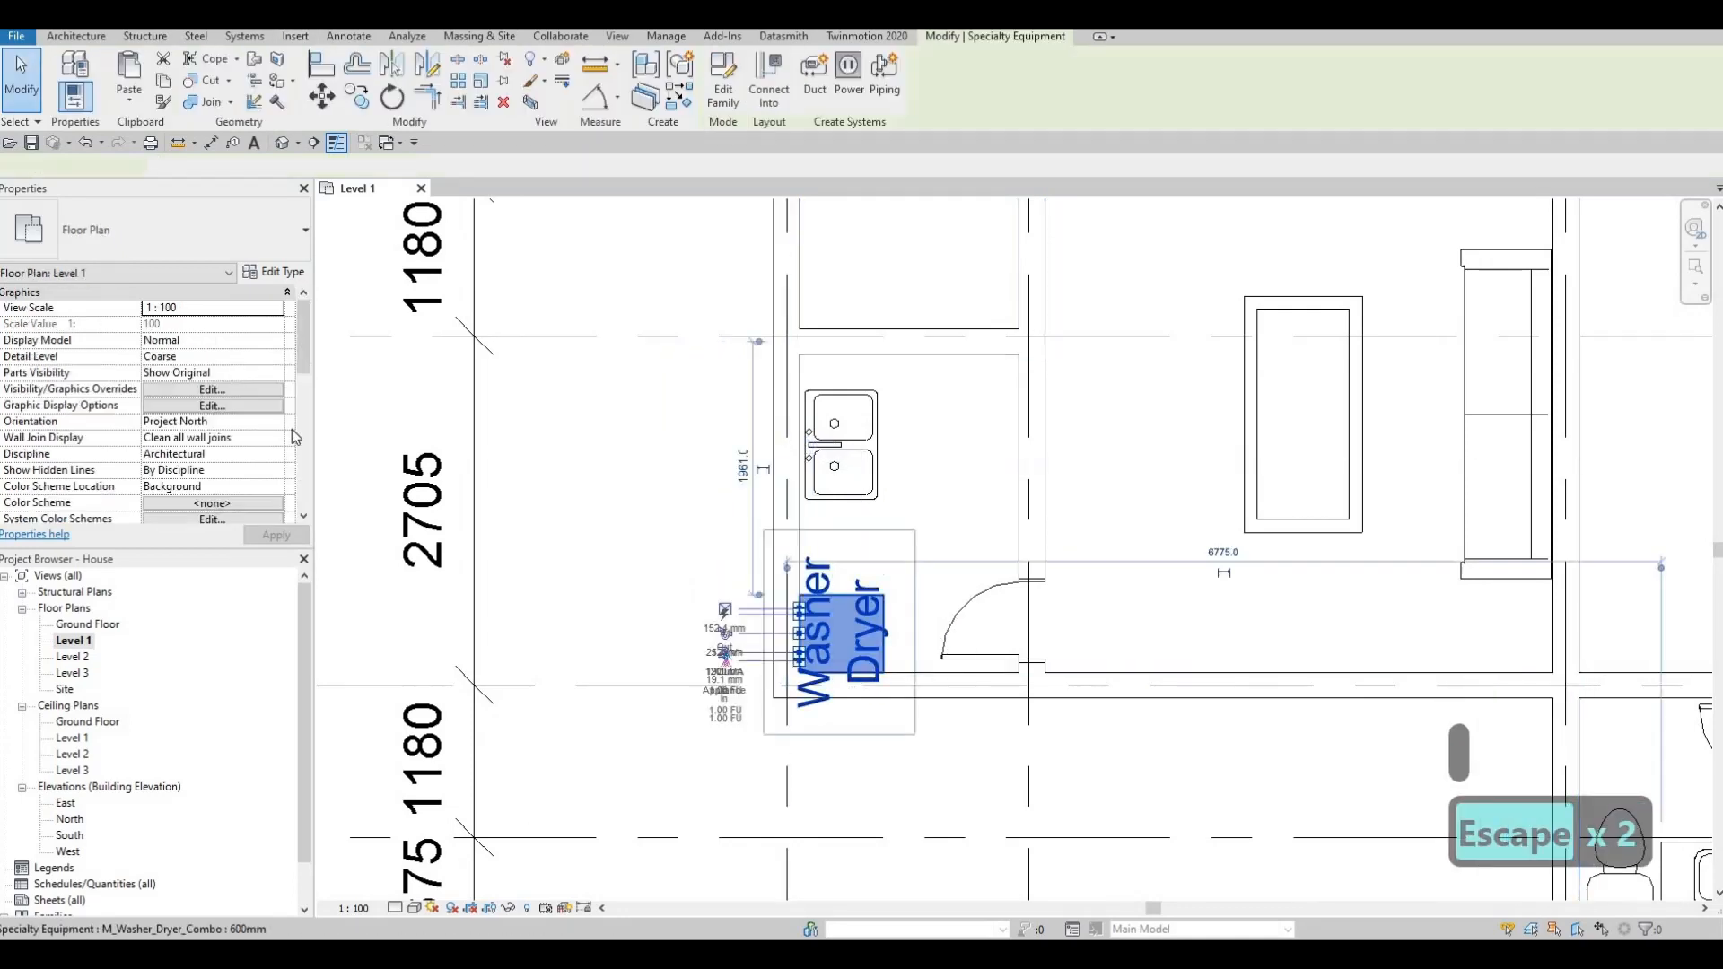
left_click(274, 271)
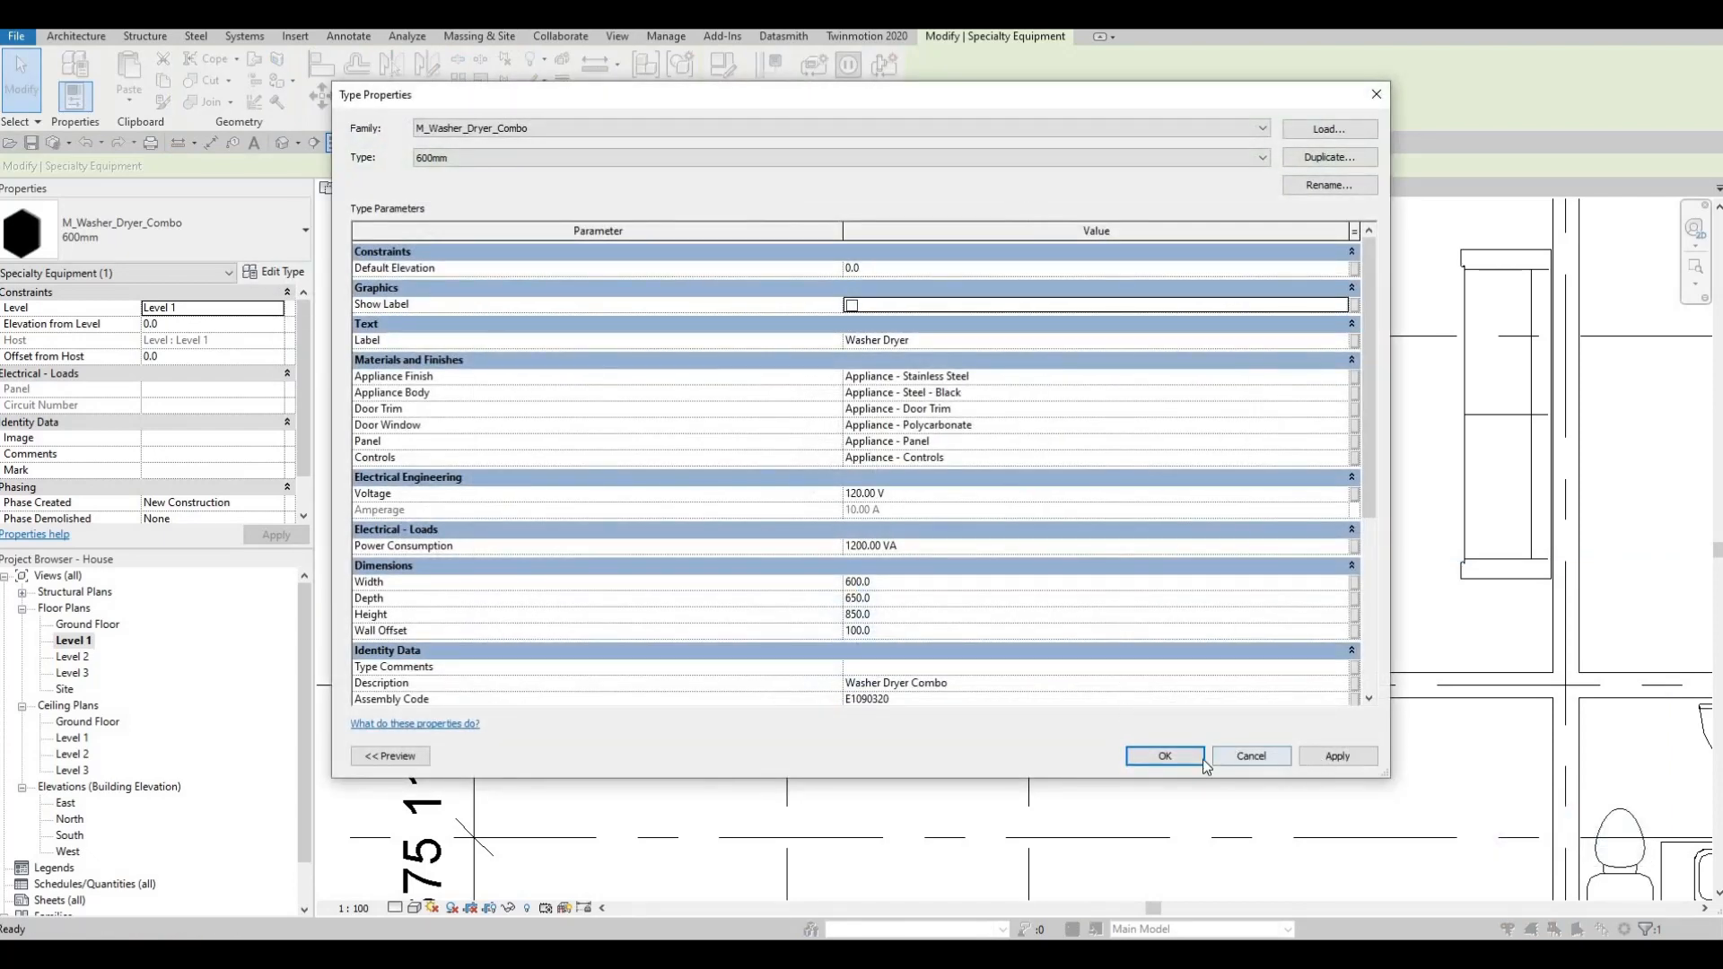
left_click(1161, 759)
key("Escape")
key("Escape")
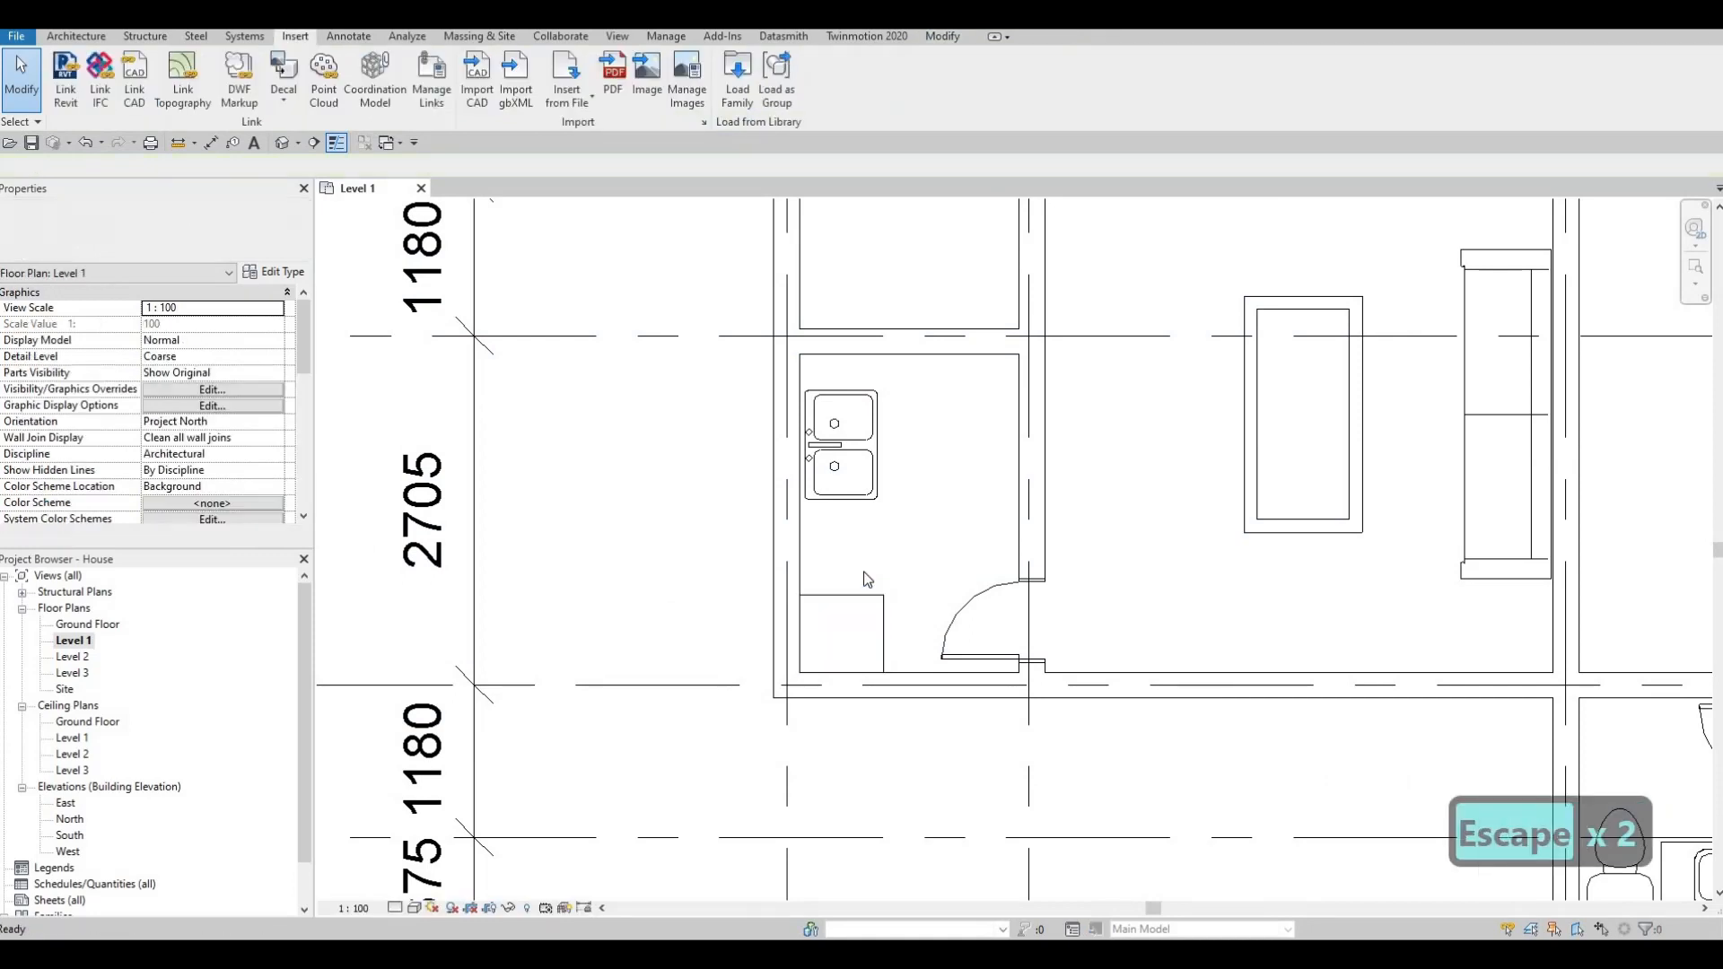
Nudge the washer dryer nine increments north along the west wall, away from the south wall
middle_click_drag(859, 605, 858, 563)
left_click(859, 563)
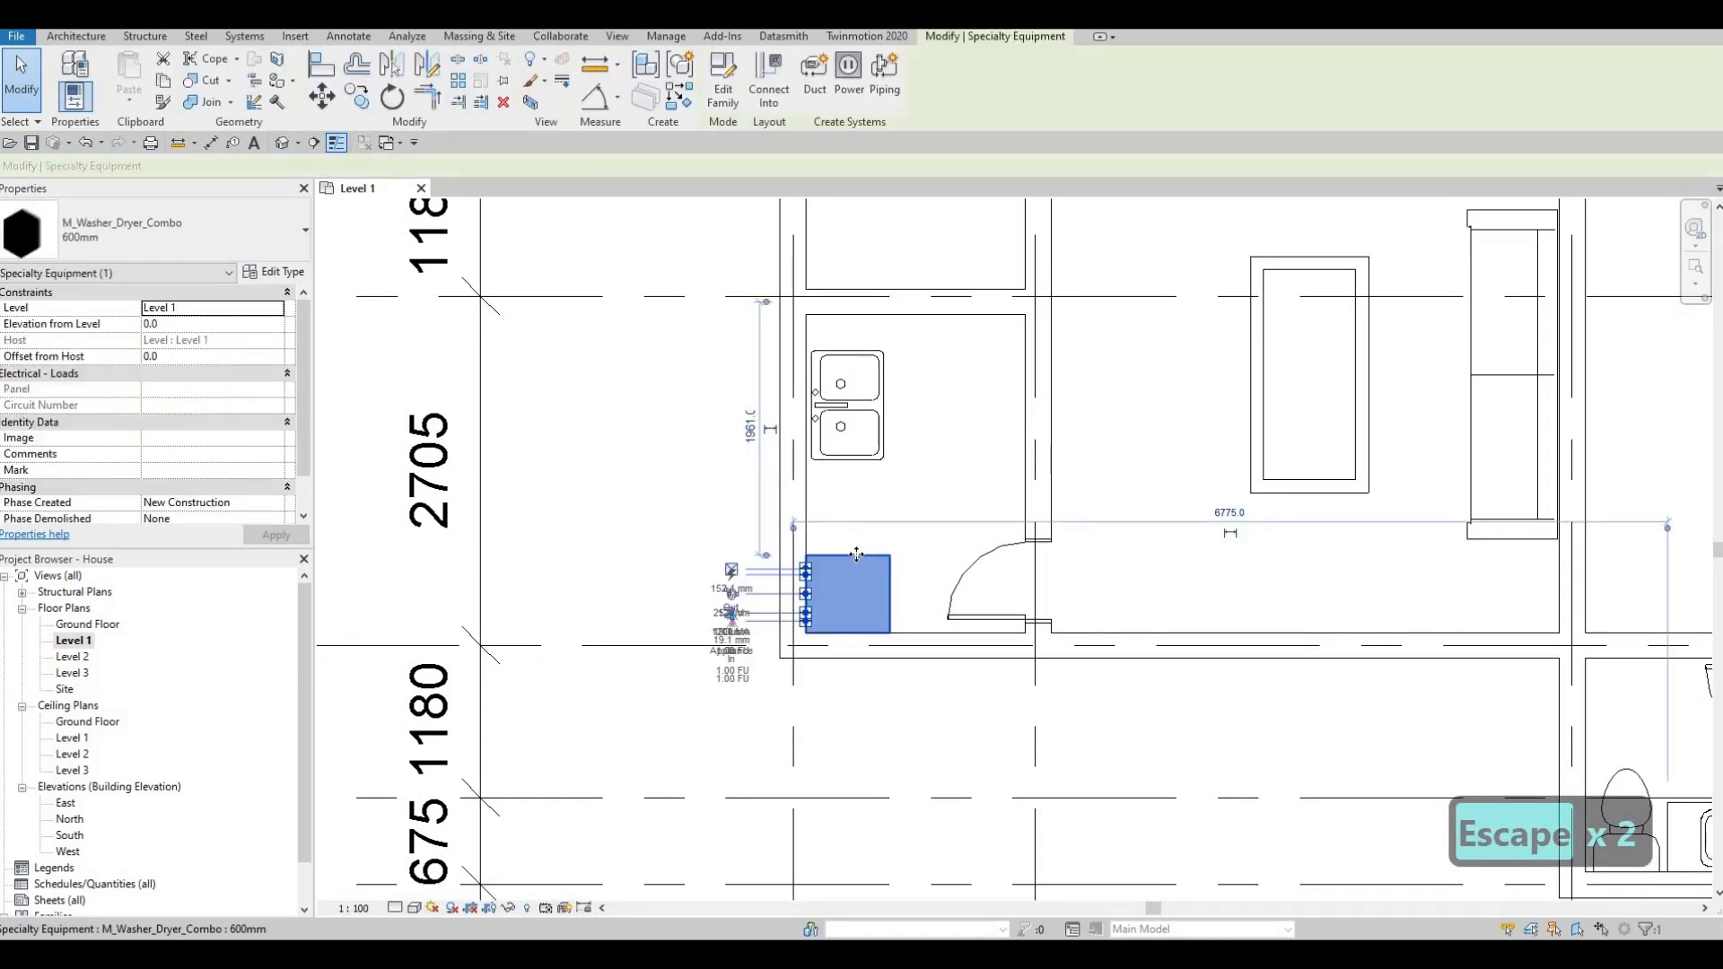
key("Up")
key("Up")
key("Up")
key("Up")
key("Up")
key("Up")
key("Up")
key("Up")
key("Up")
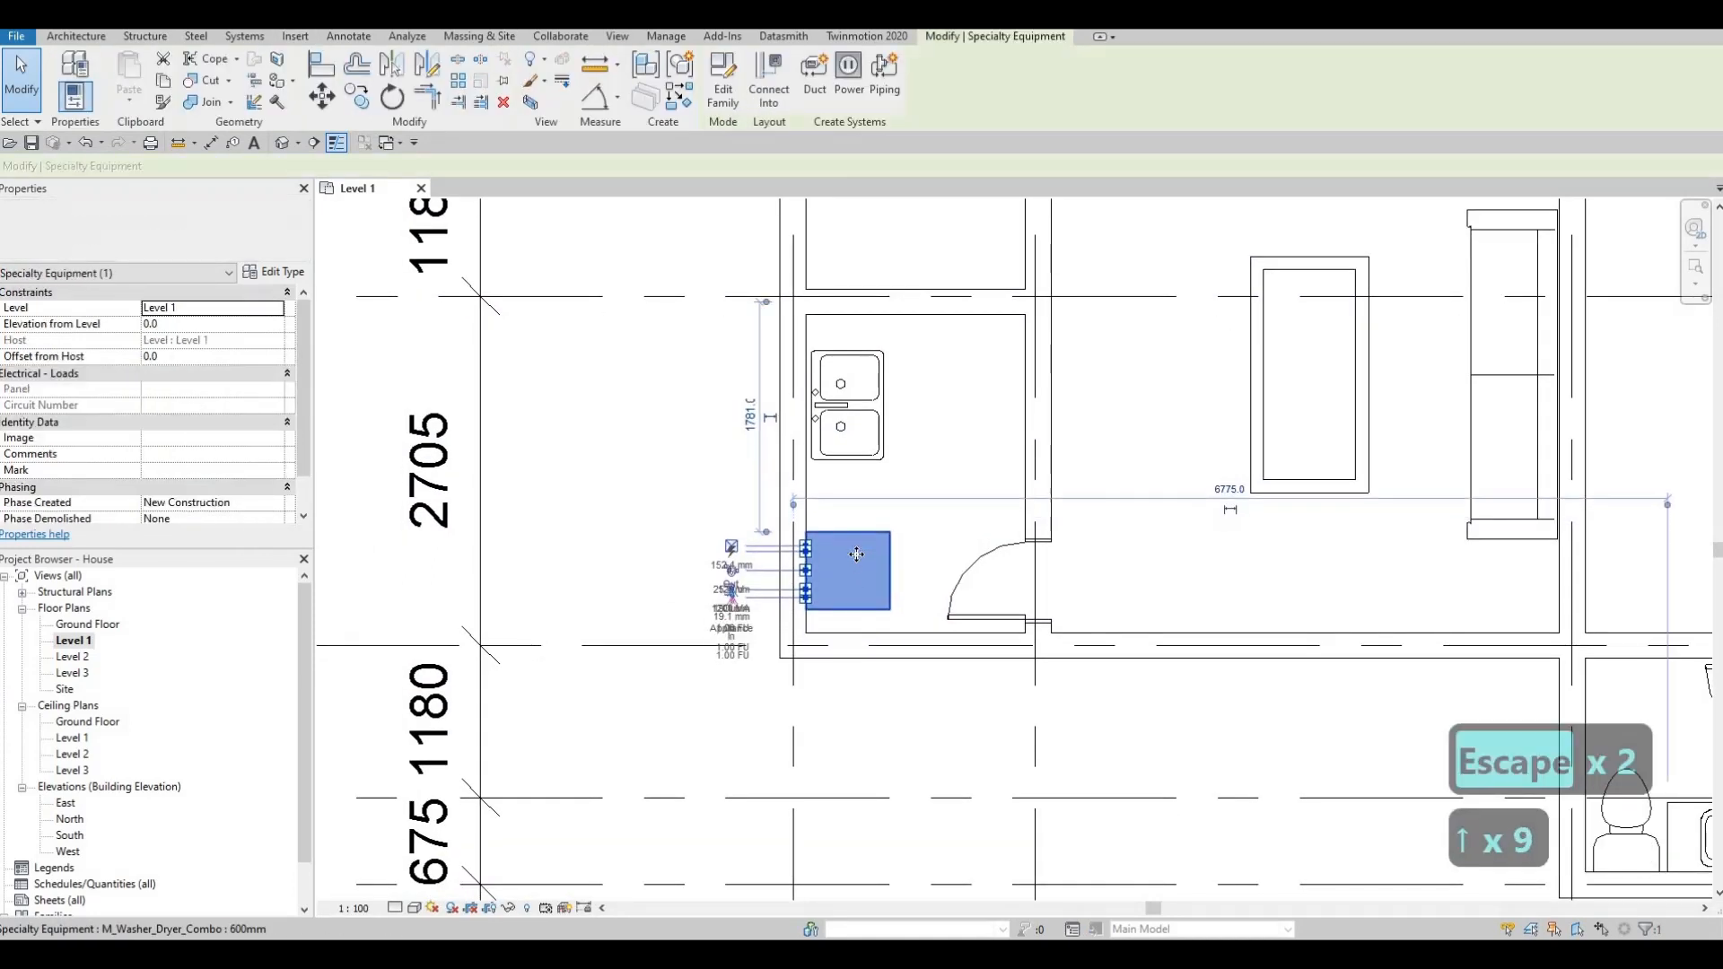
key("Escape")
key("Escape")
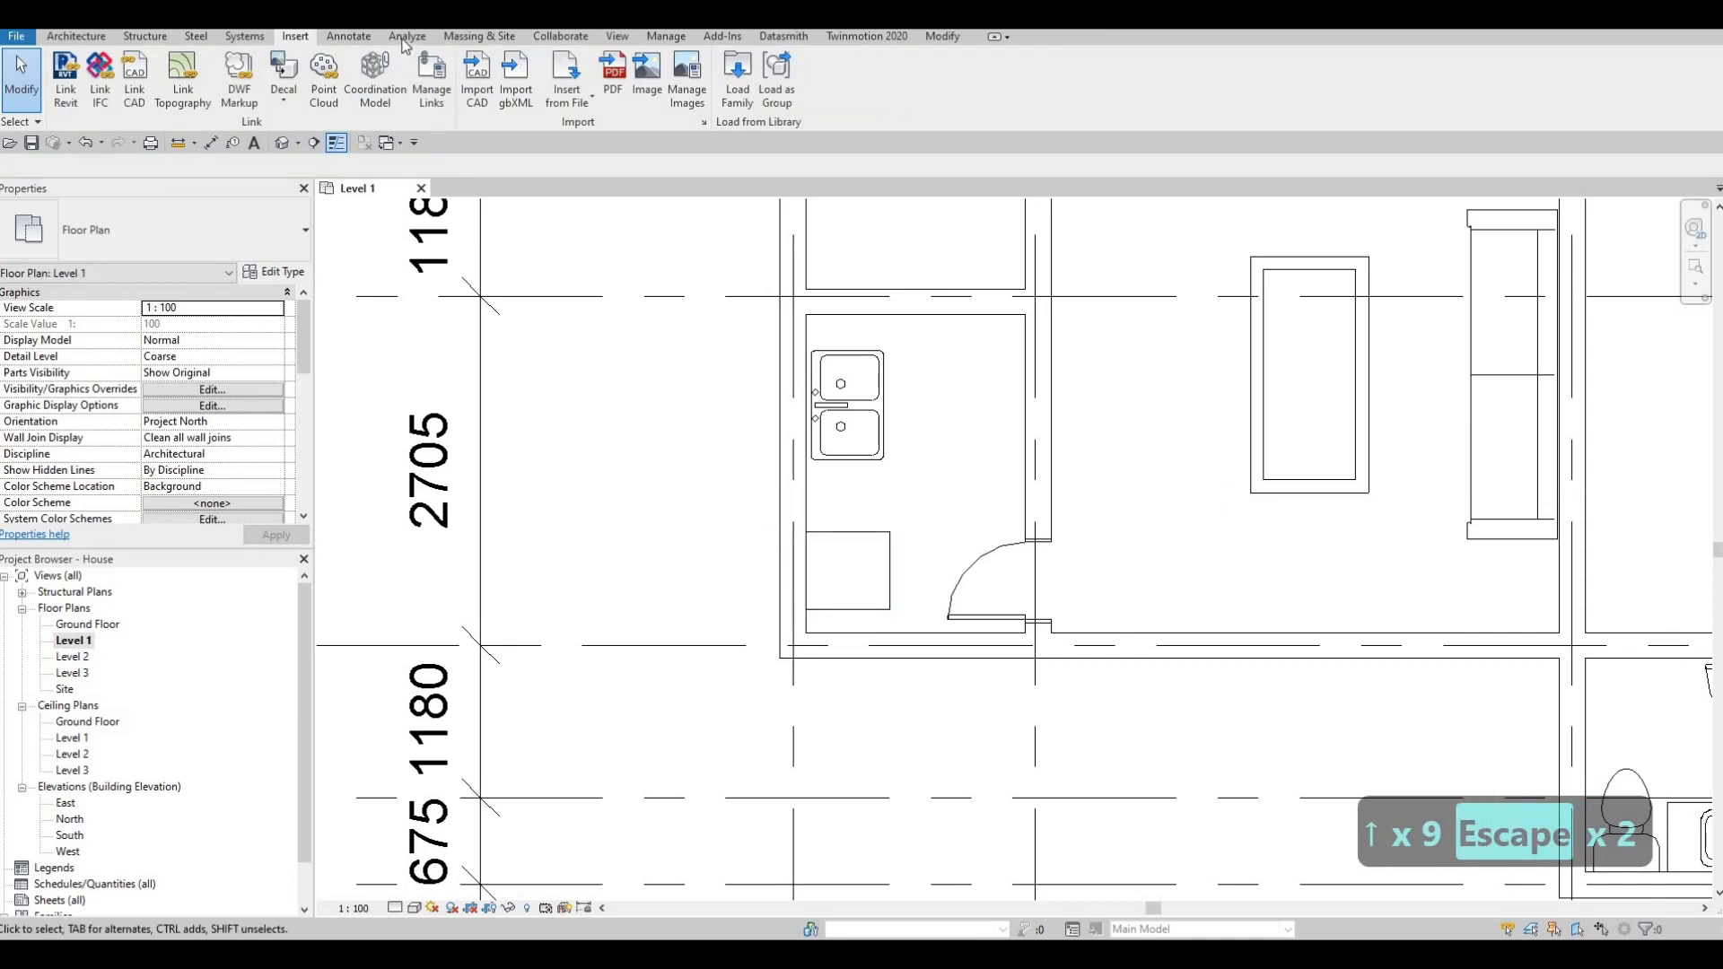
Draw a Thin Lines detail line from the double-sink room's north wall to its south wall, about 800 mm east of the west wall's centreline
scroll(1327, 692, "down", 2)
key("Escape")
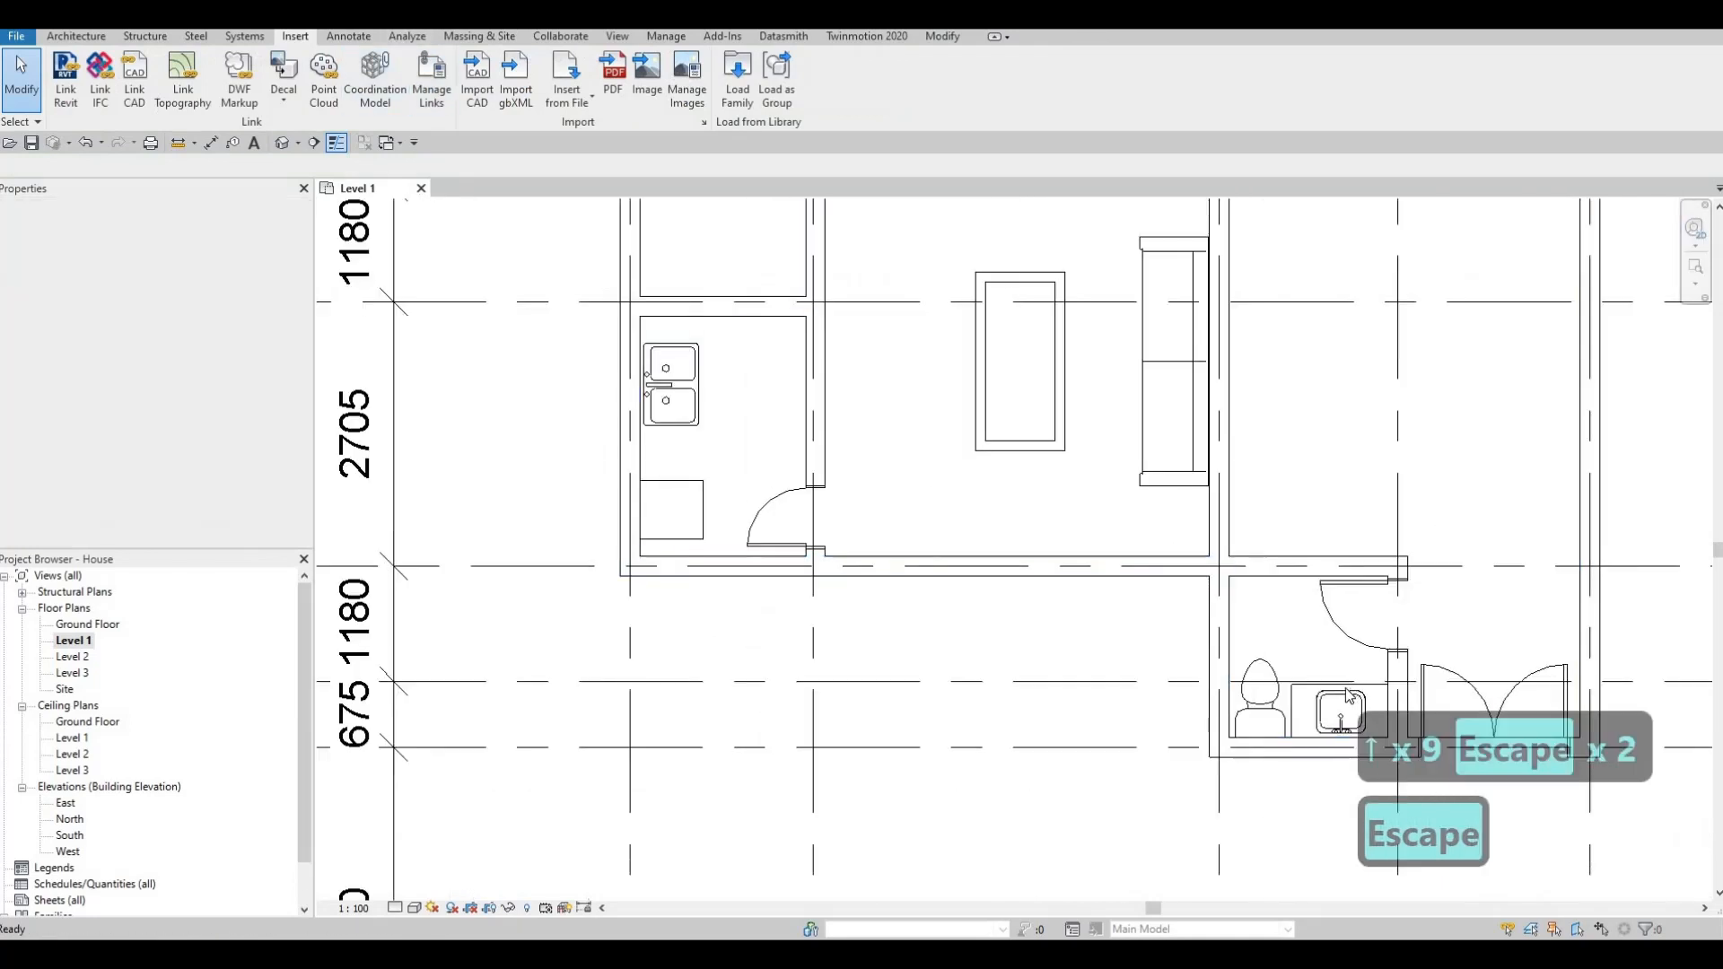
left_click(1348, 694)
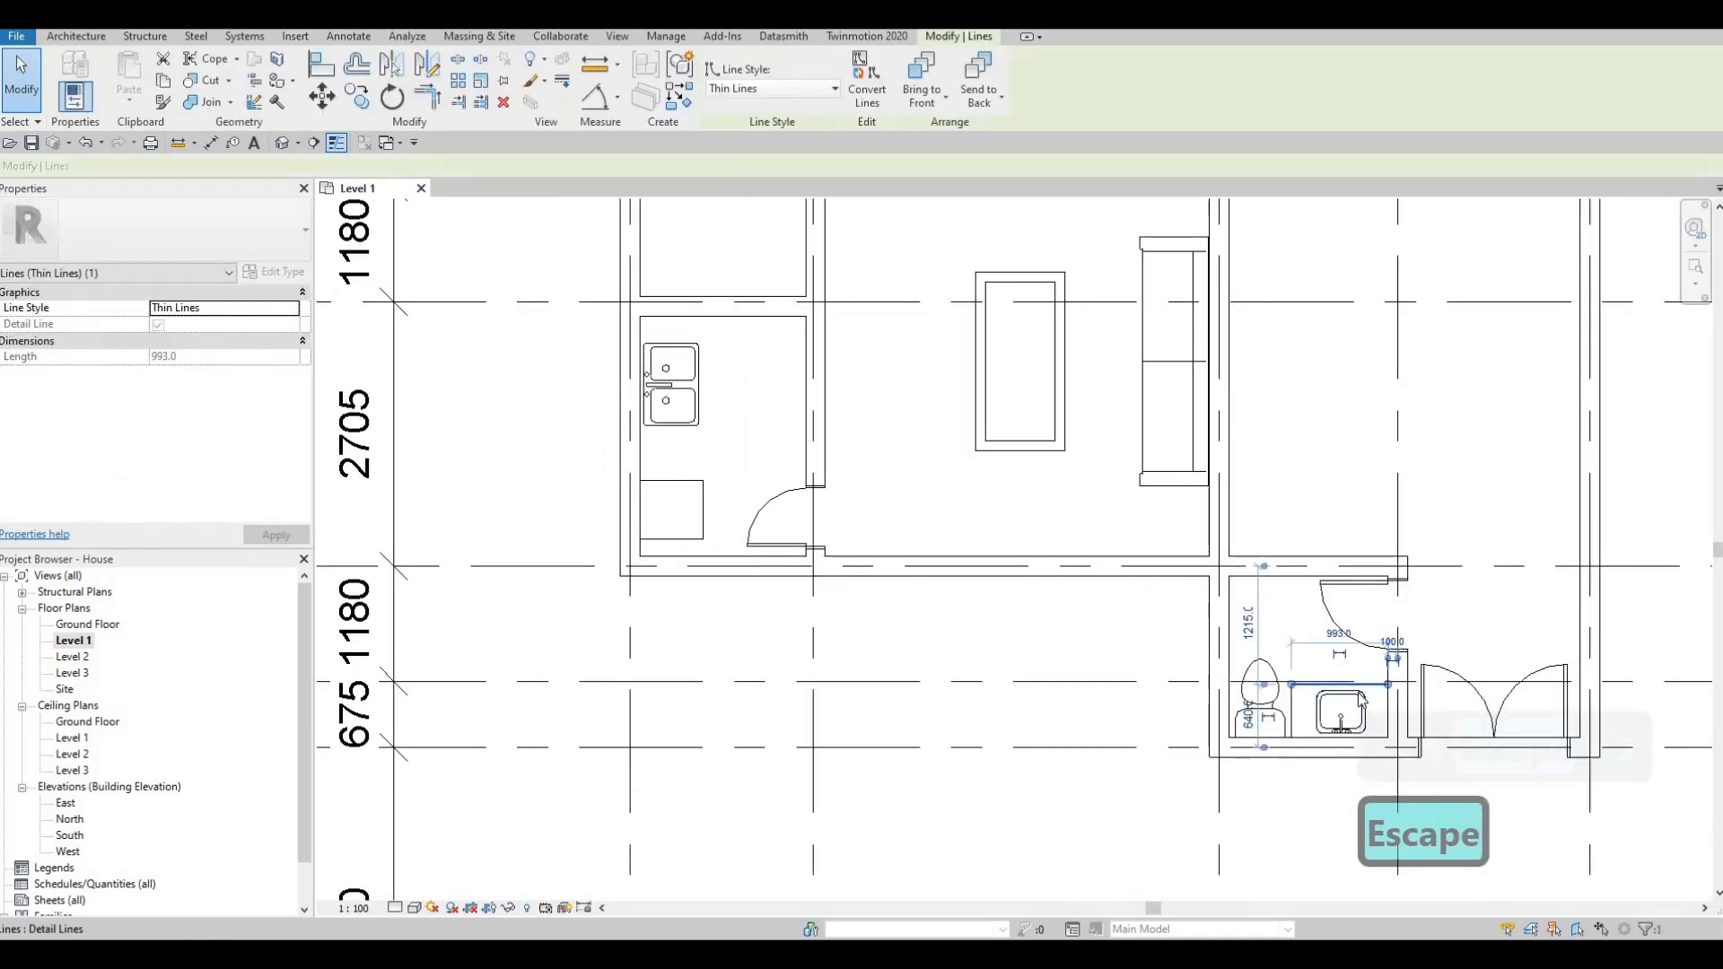
key("c")
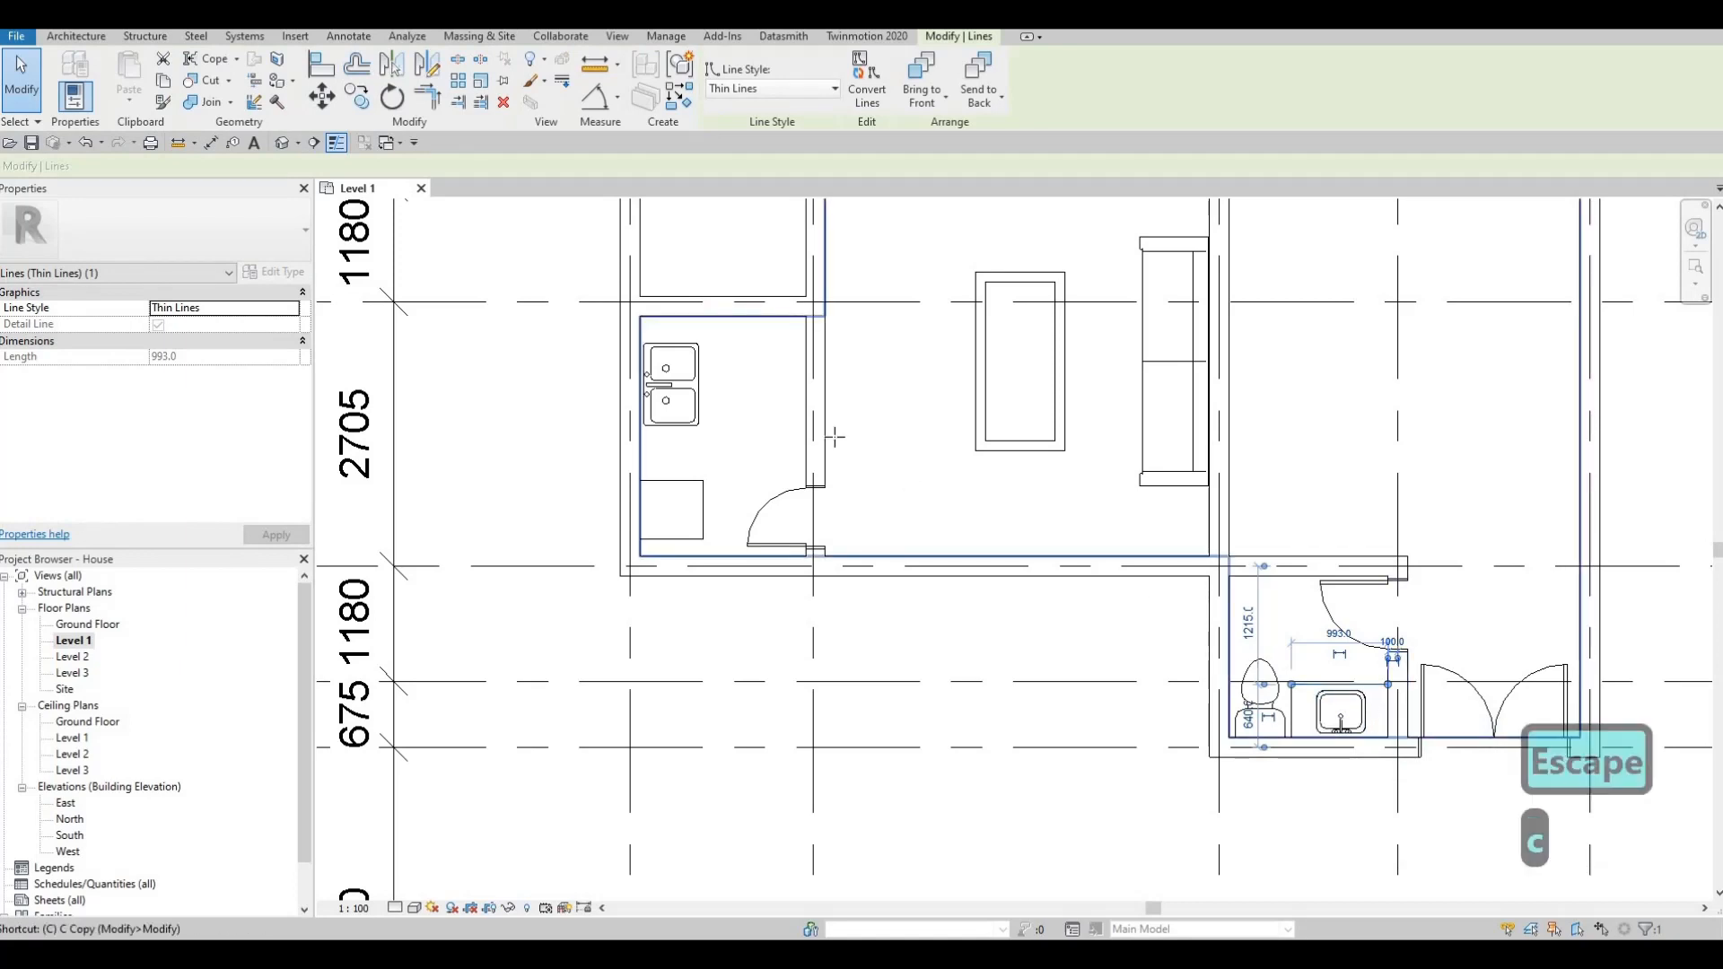
key("s")
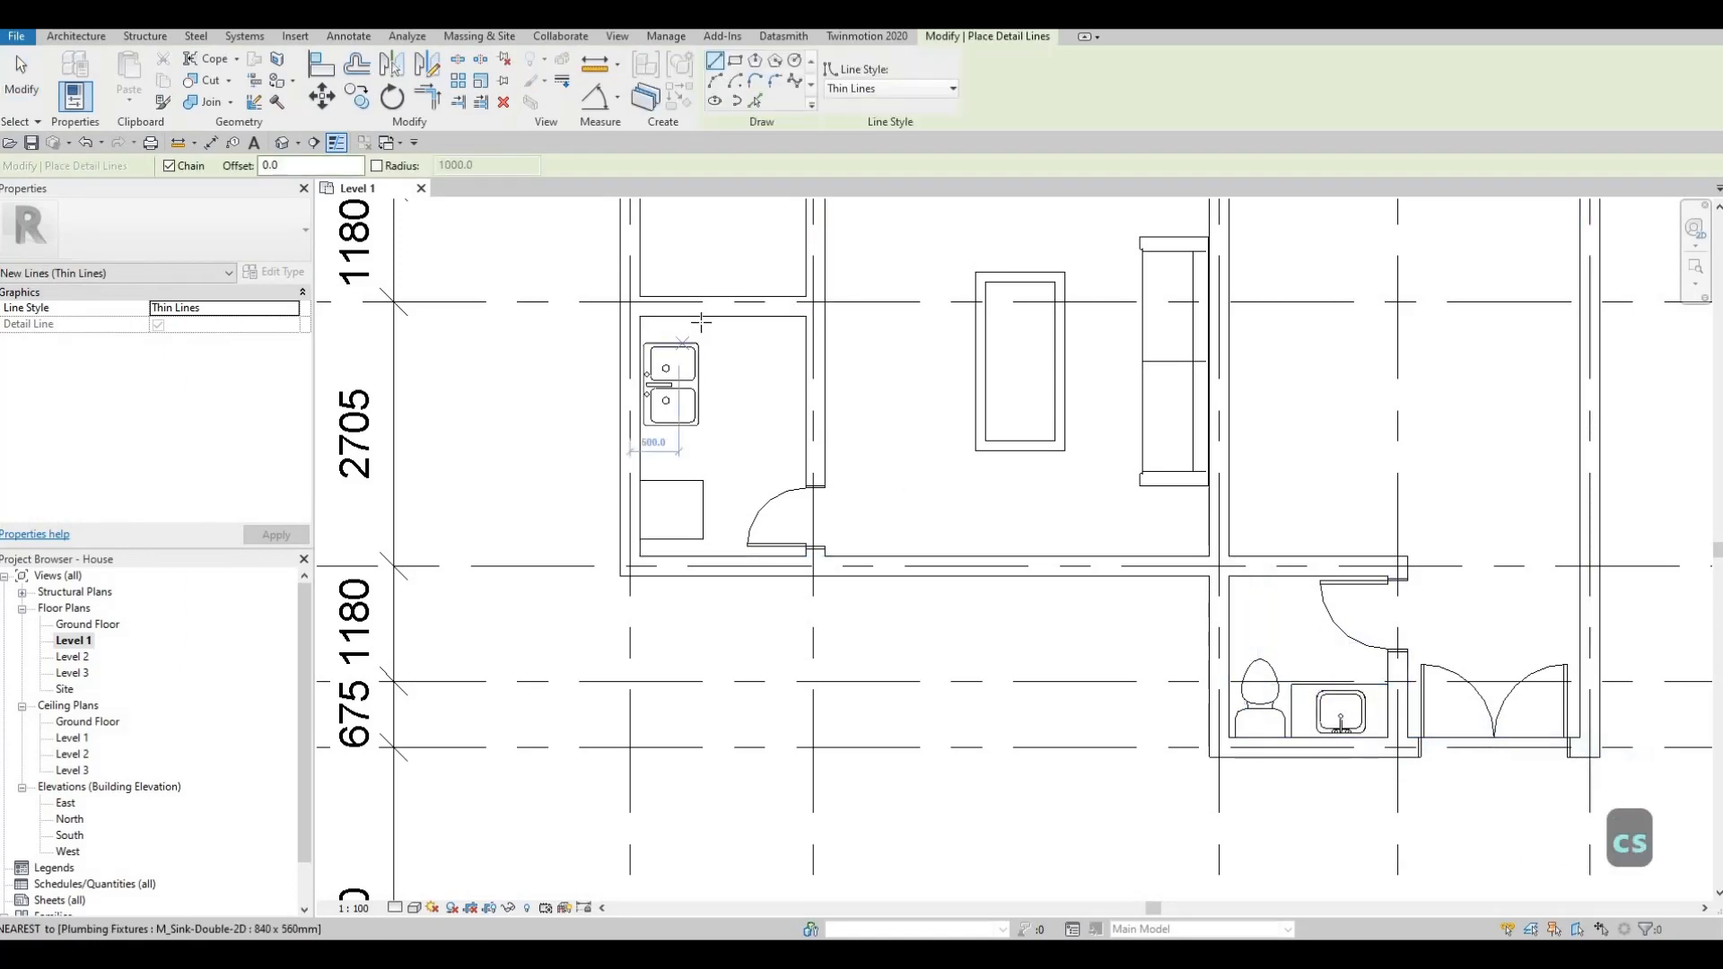
scroll(684, 337, "up", 1)
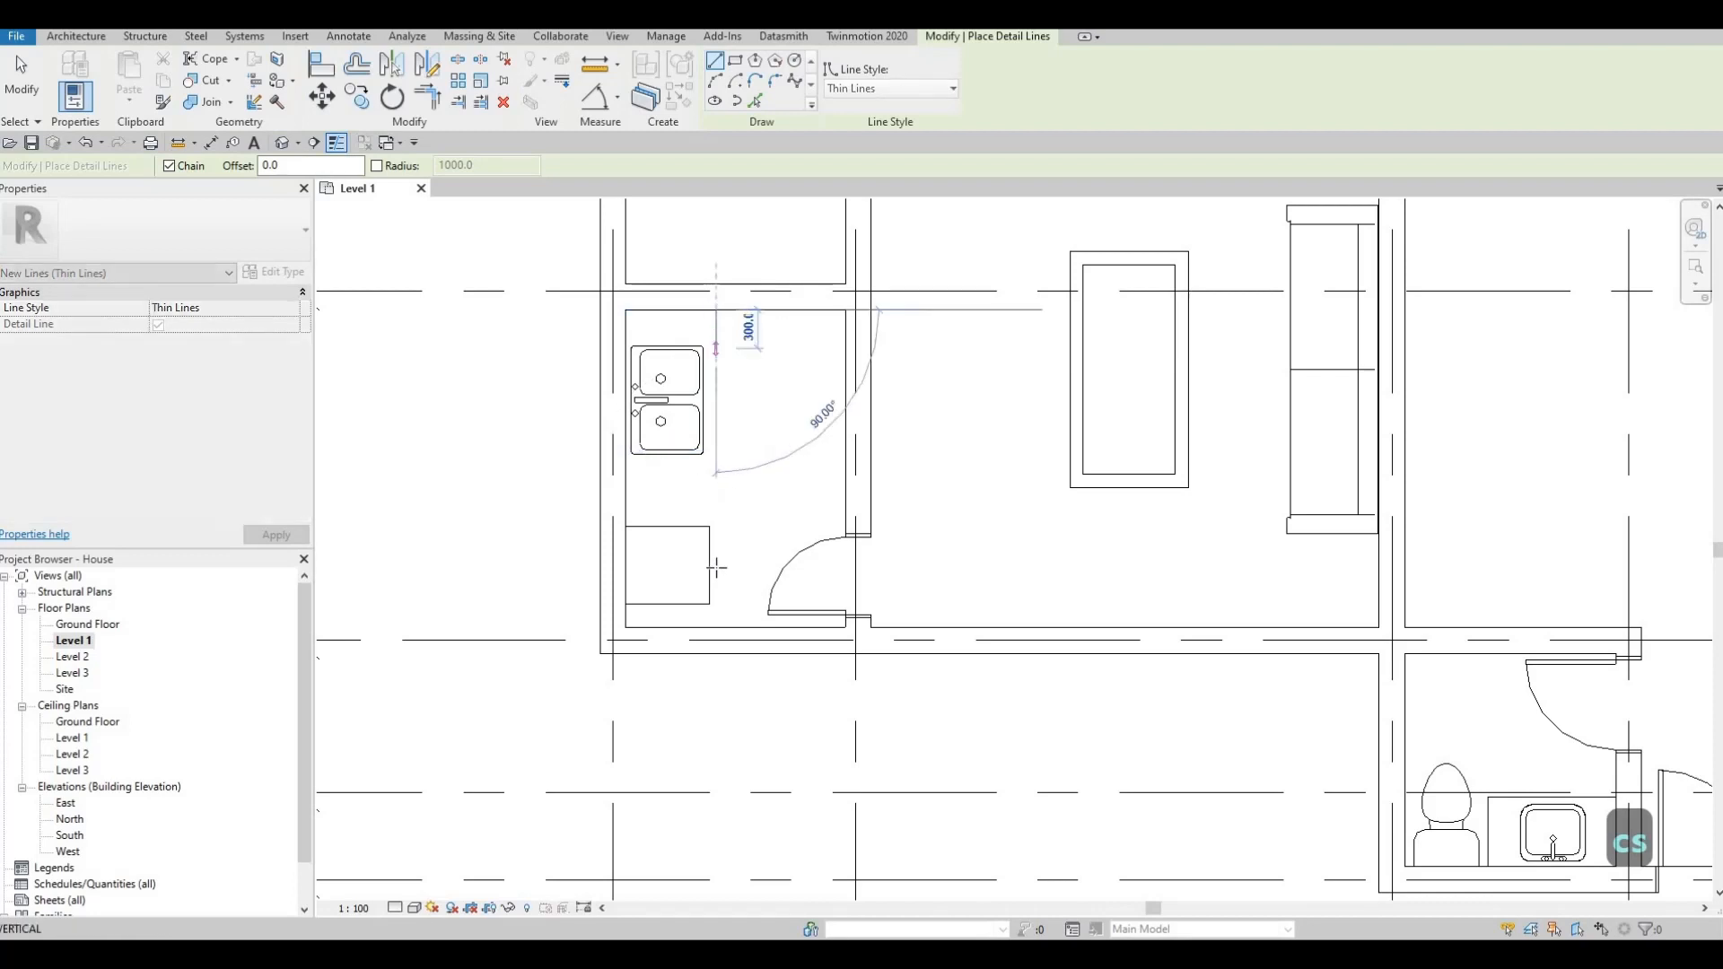
left_click(718, 624)
key("Escape")
key("Escape")
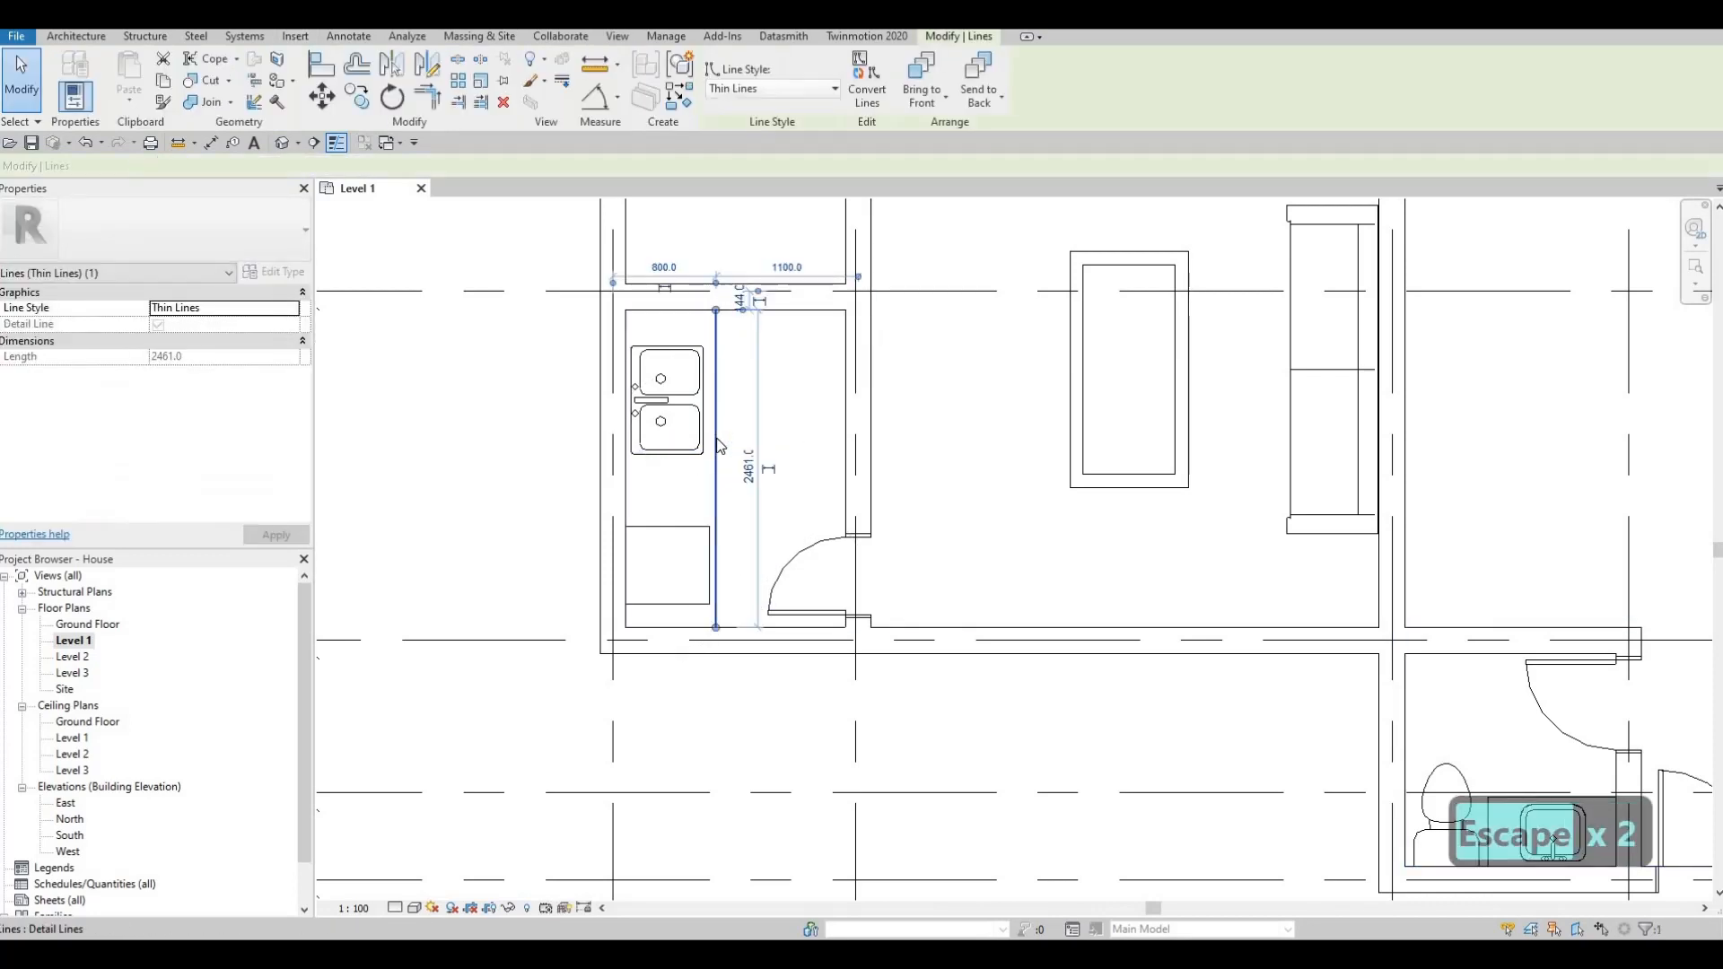
Nudge the double-sink counter line a net one increment west, leaving it just clear of the washer dryer's front
key("Left")
key("Left")
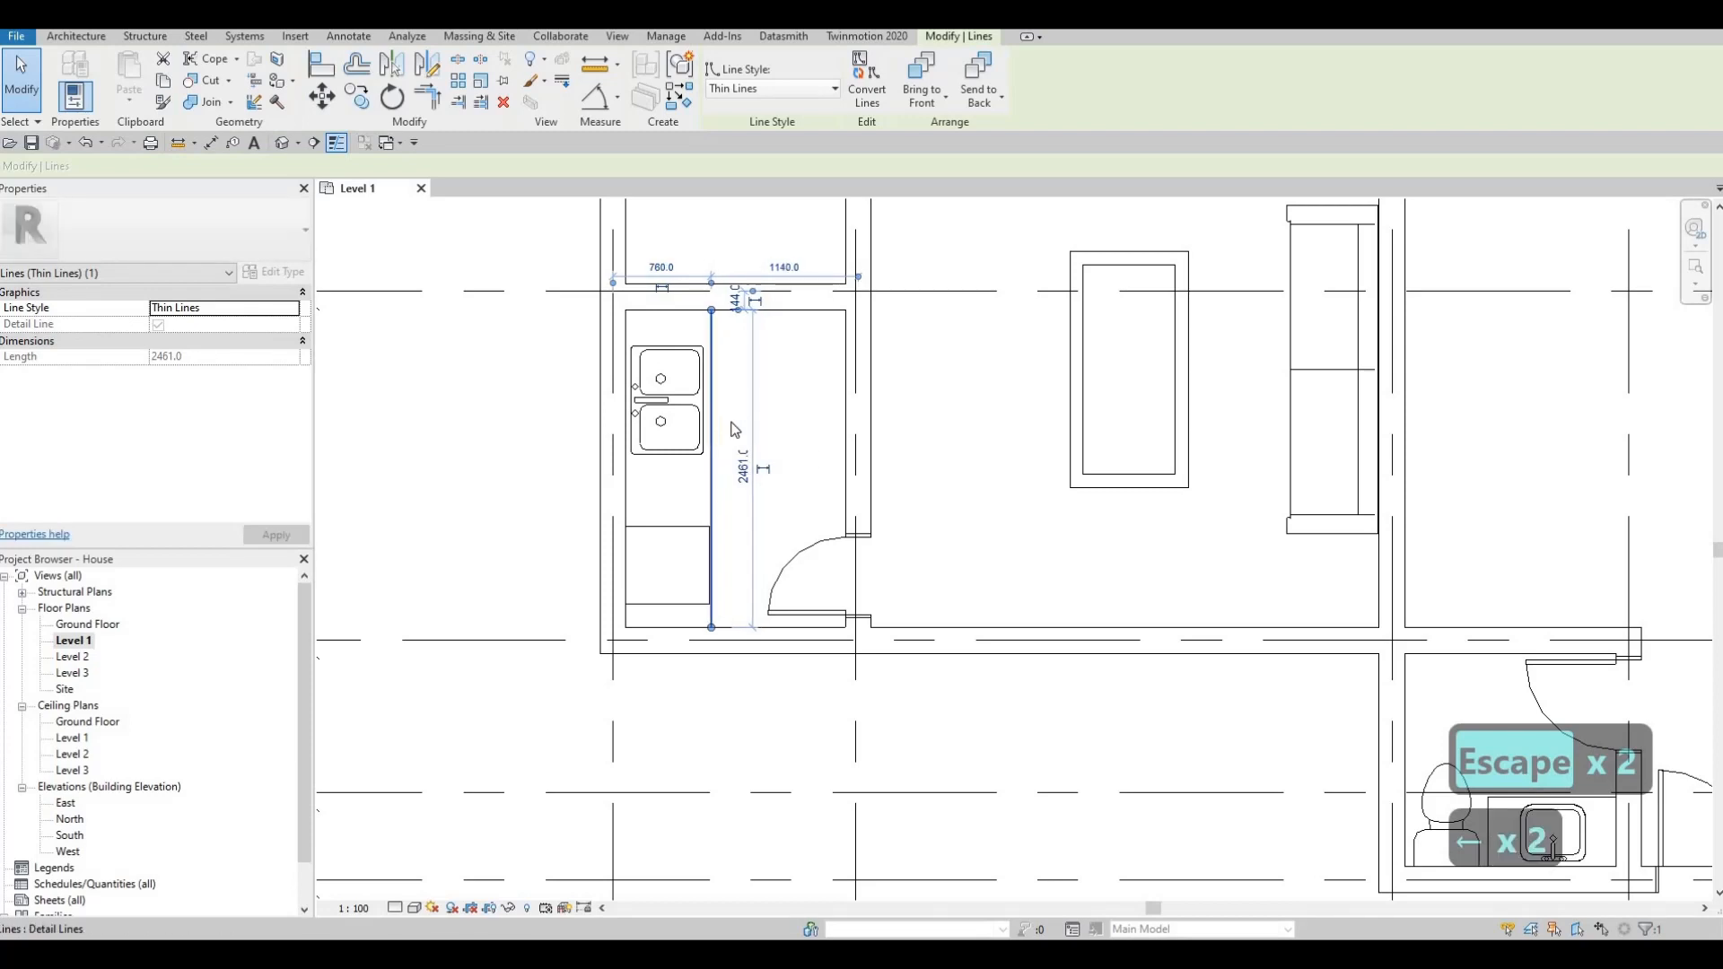
key("Escape")
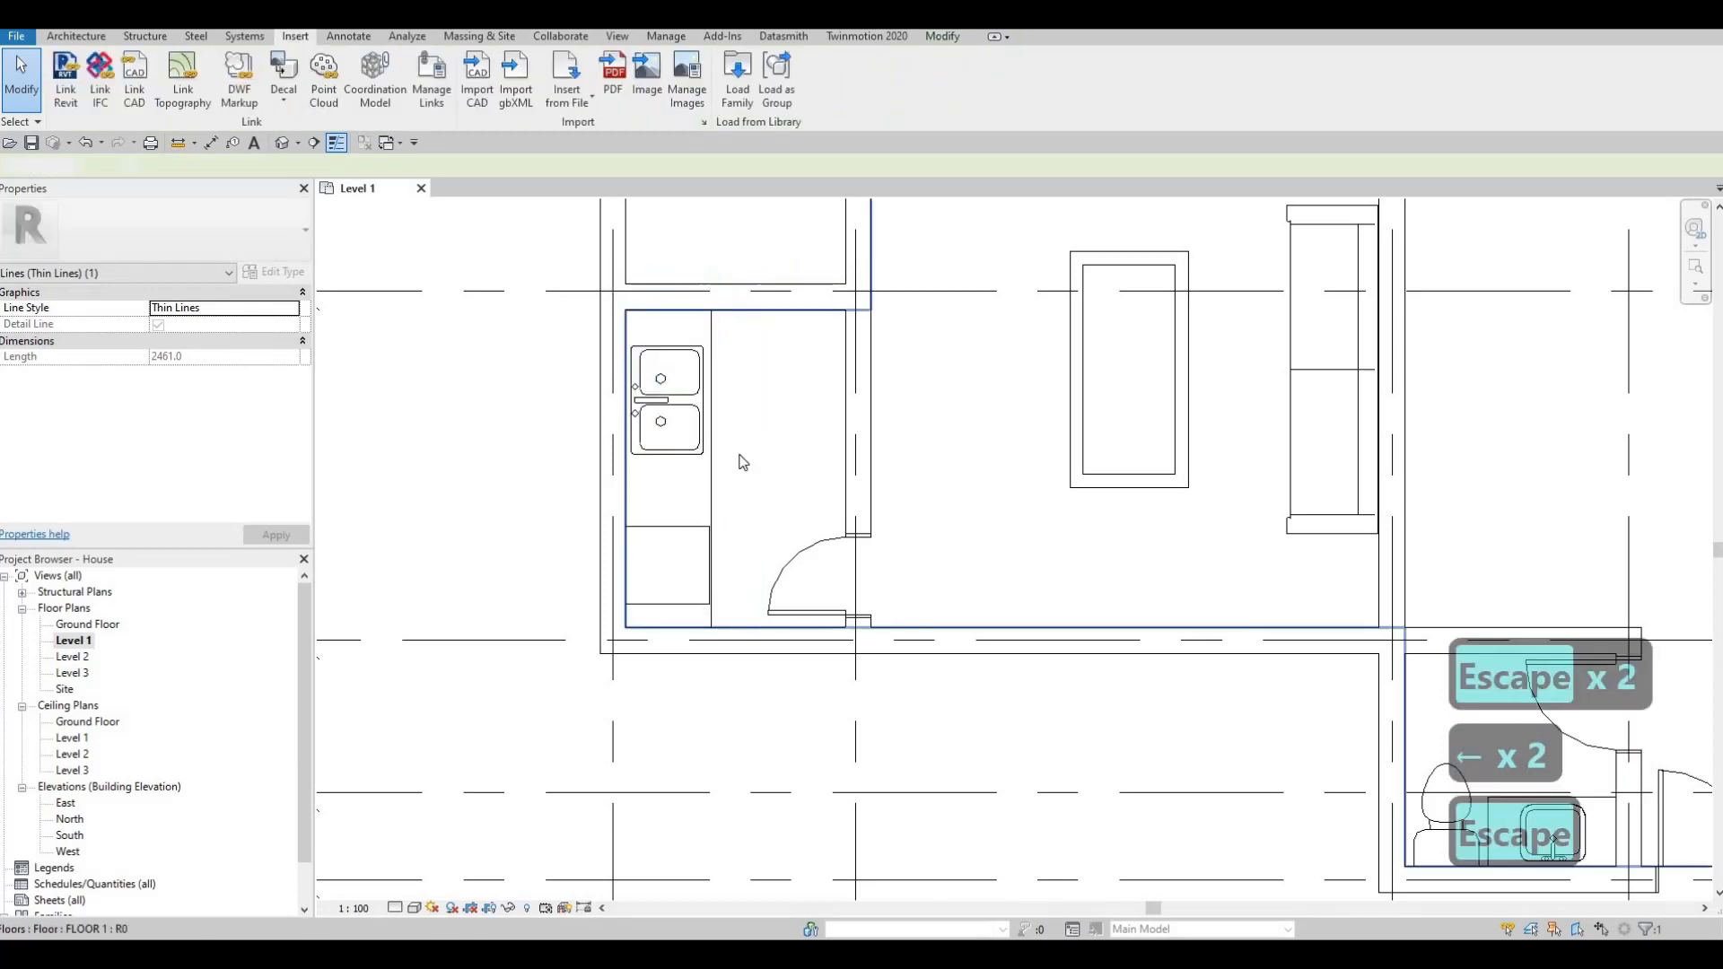
scroll(741, 485, "down", 2)
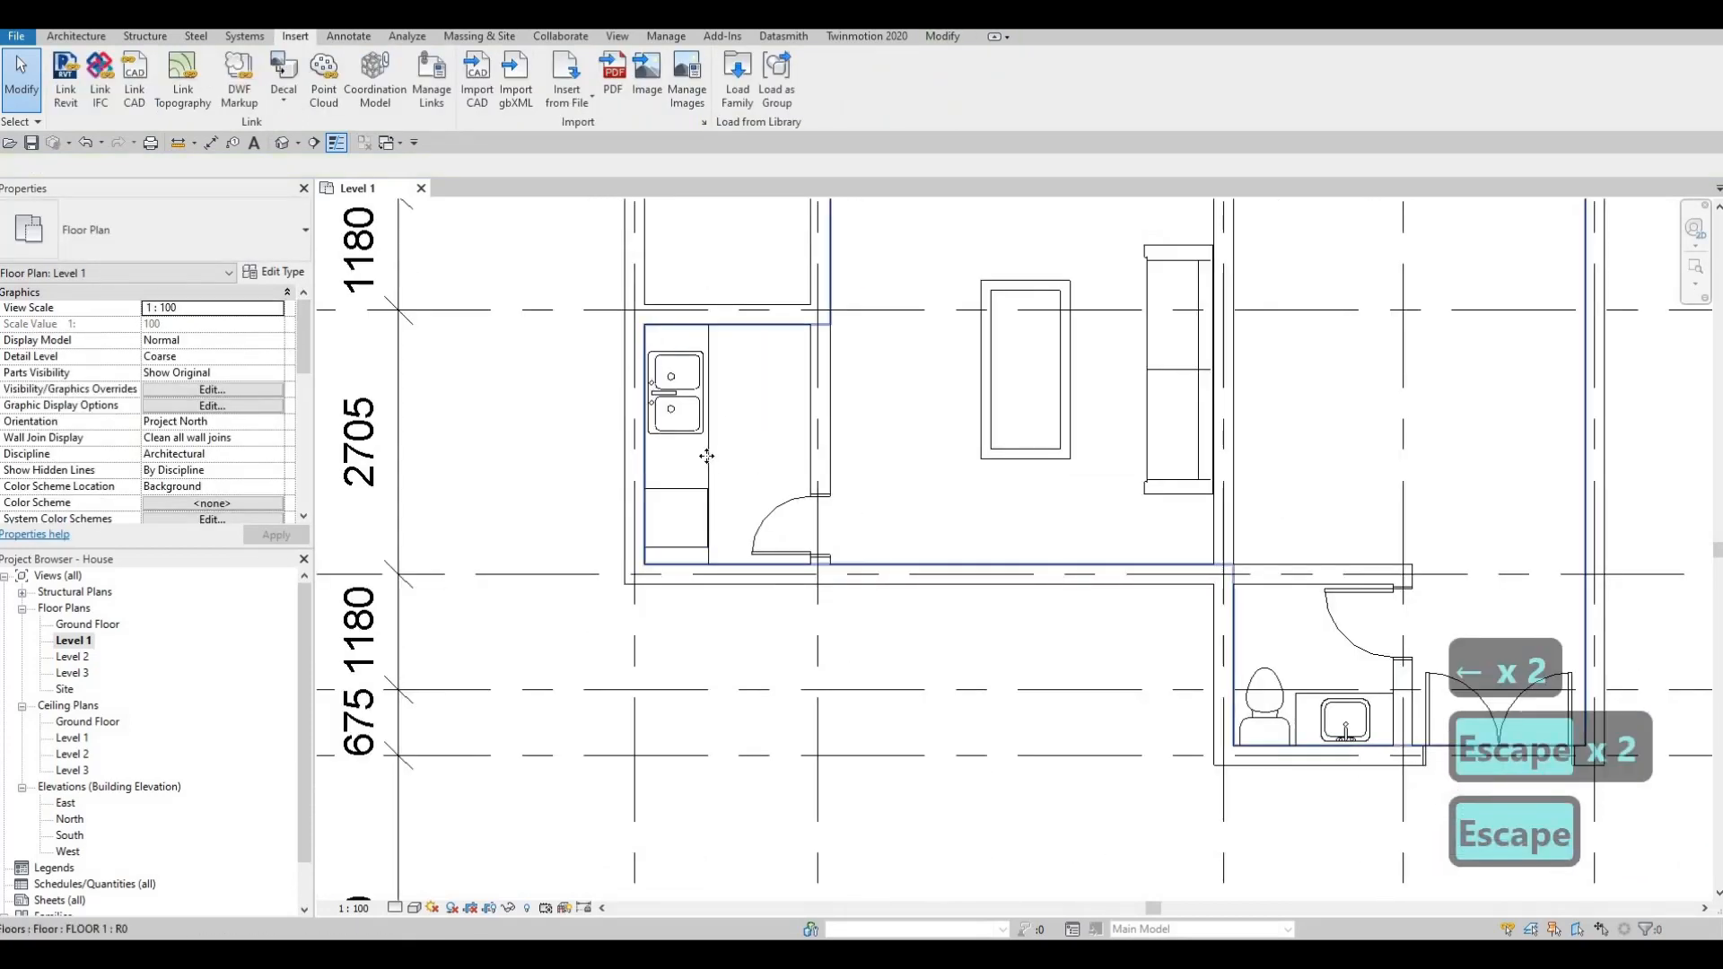
left_click(713, 465)
key("Right")
key("Escape")
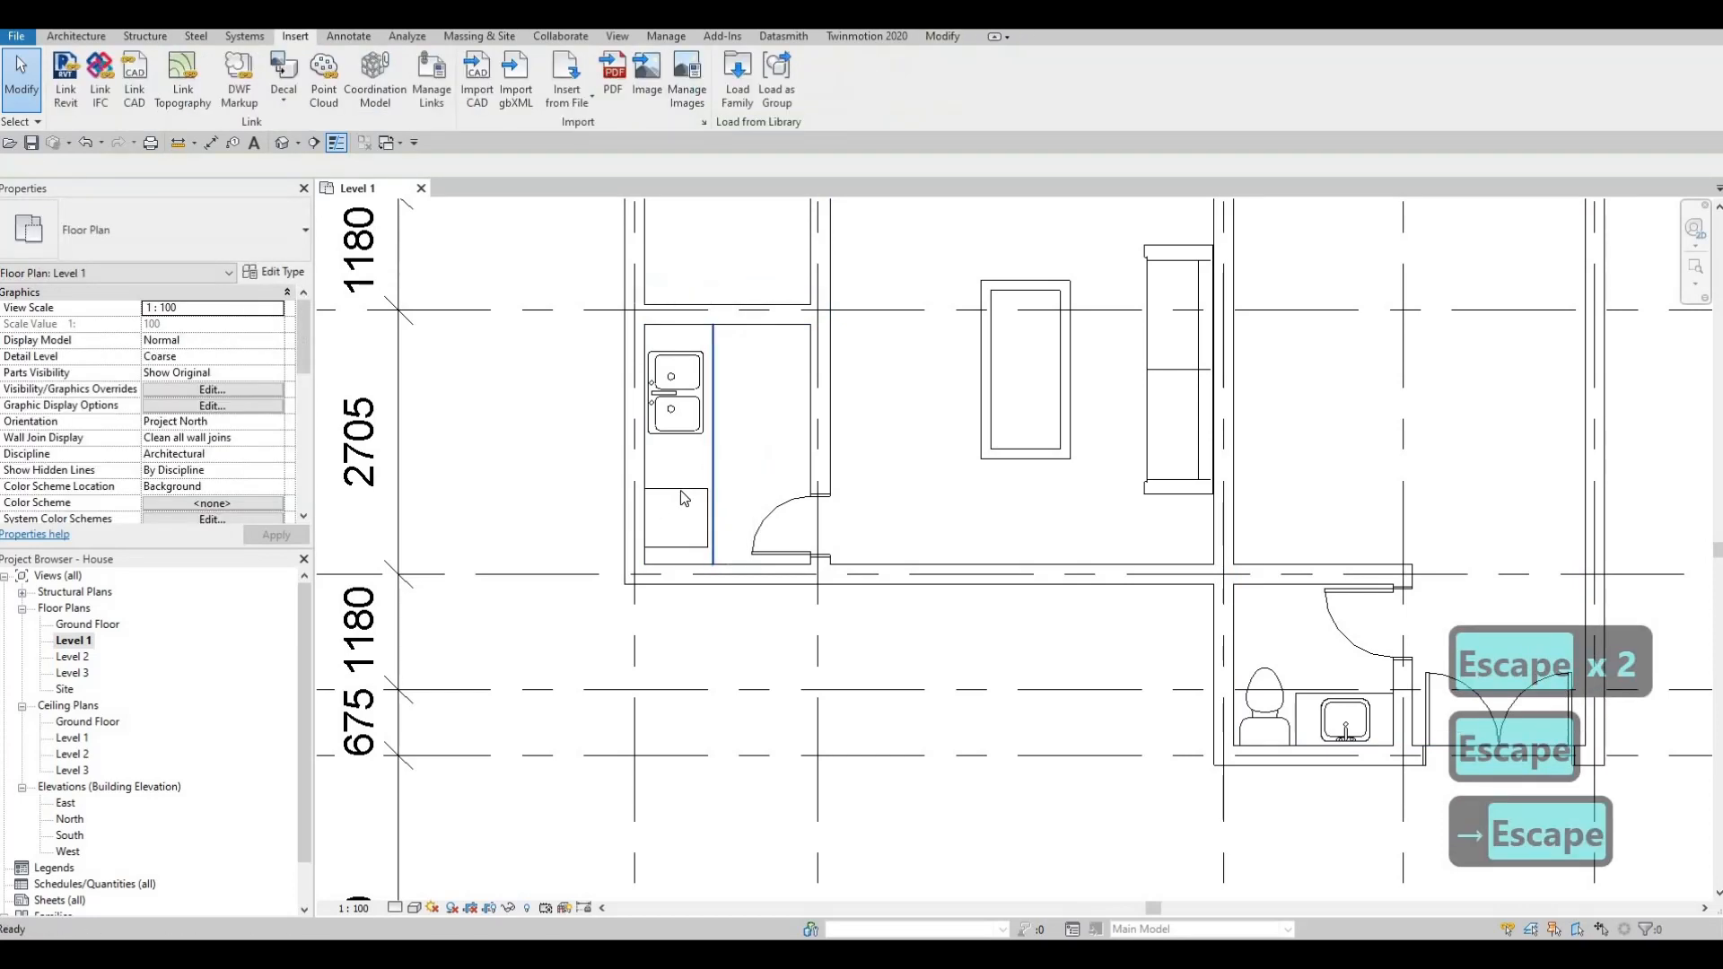
key("Escape")
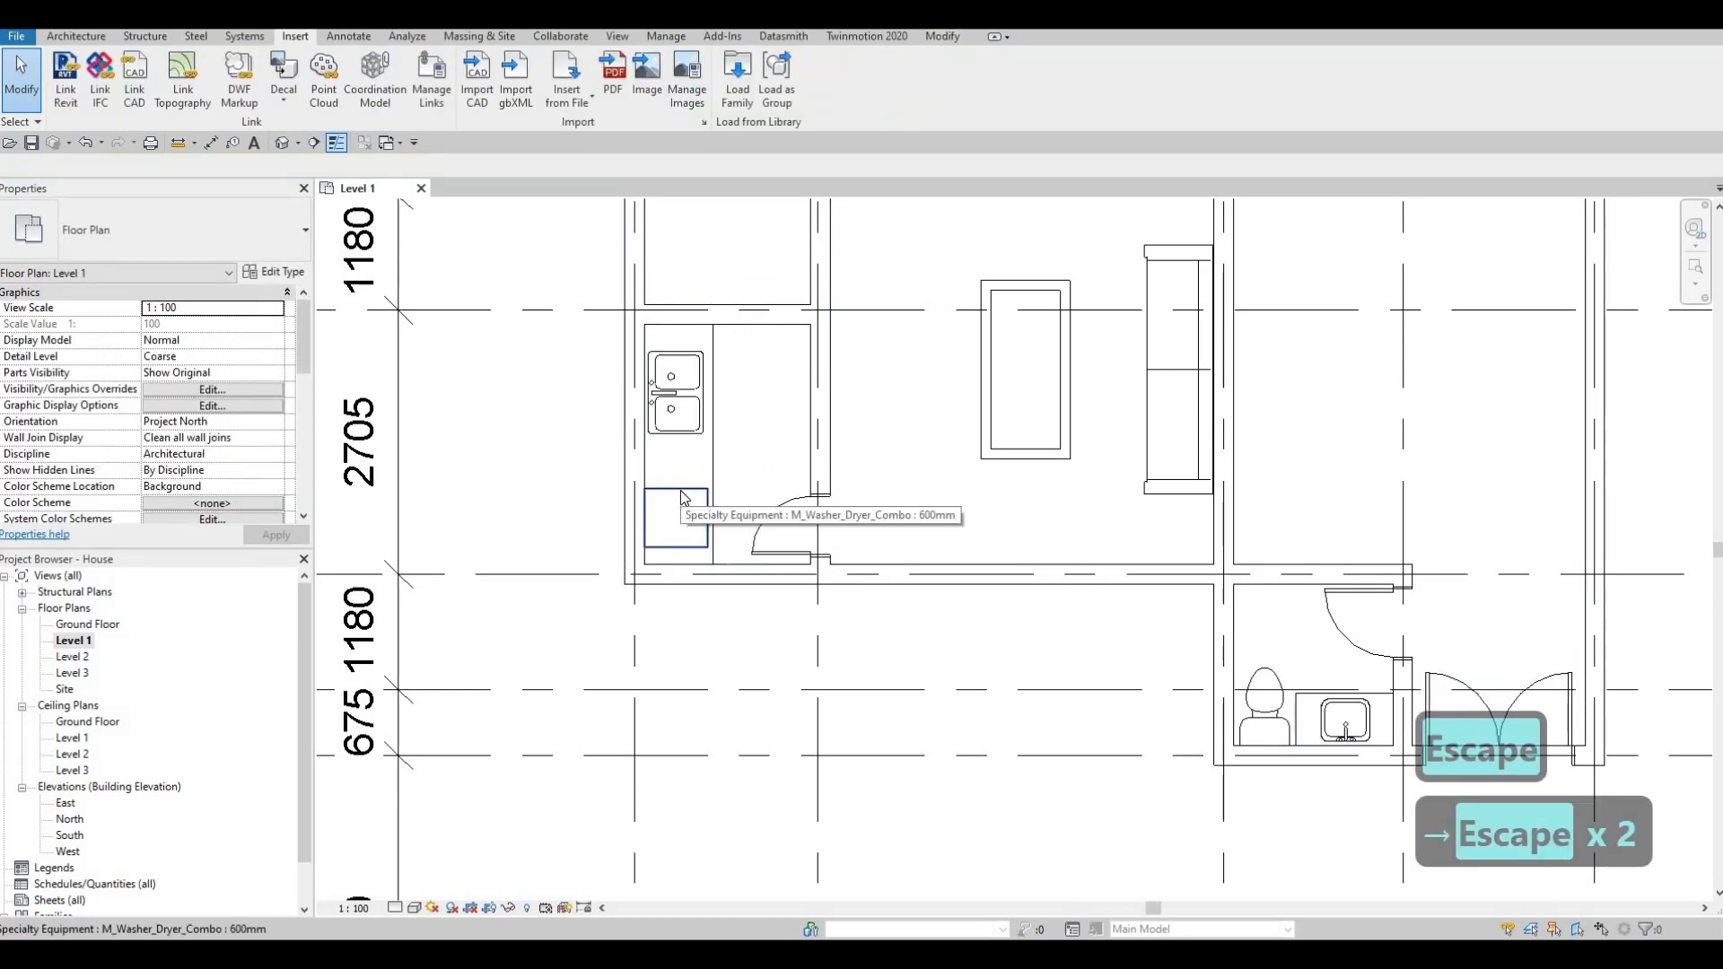
Place a trial washer dryer south of the dining table with Create Similar and delete it
left_click(681, 496)
key("c")
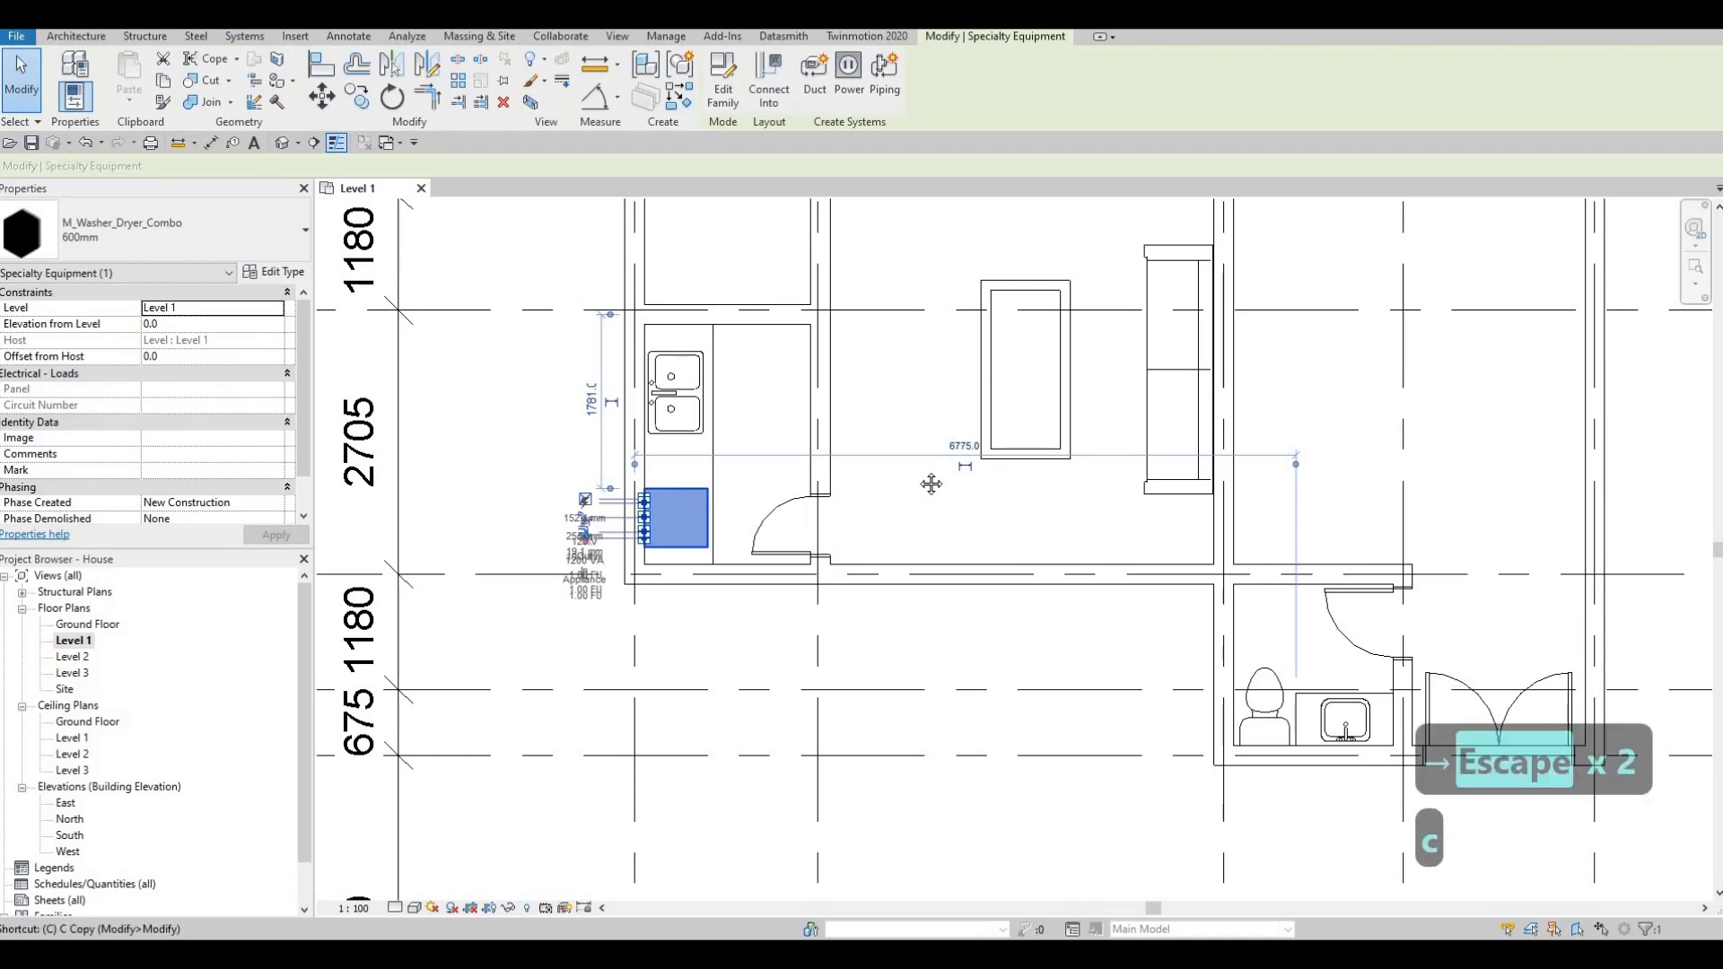
key("s")
middle_click_drag(1004, 369, 875, 545)
middle_click_drag(893, 227, 836, 398)
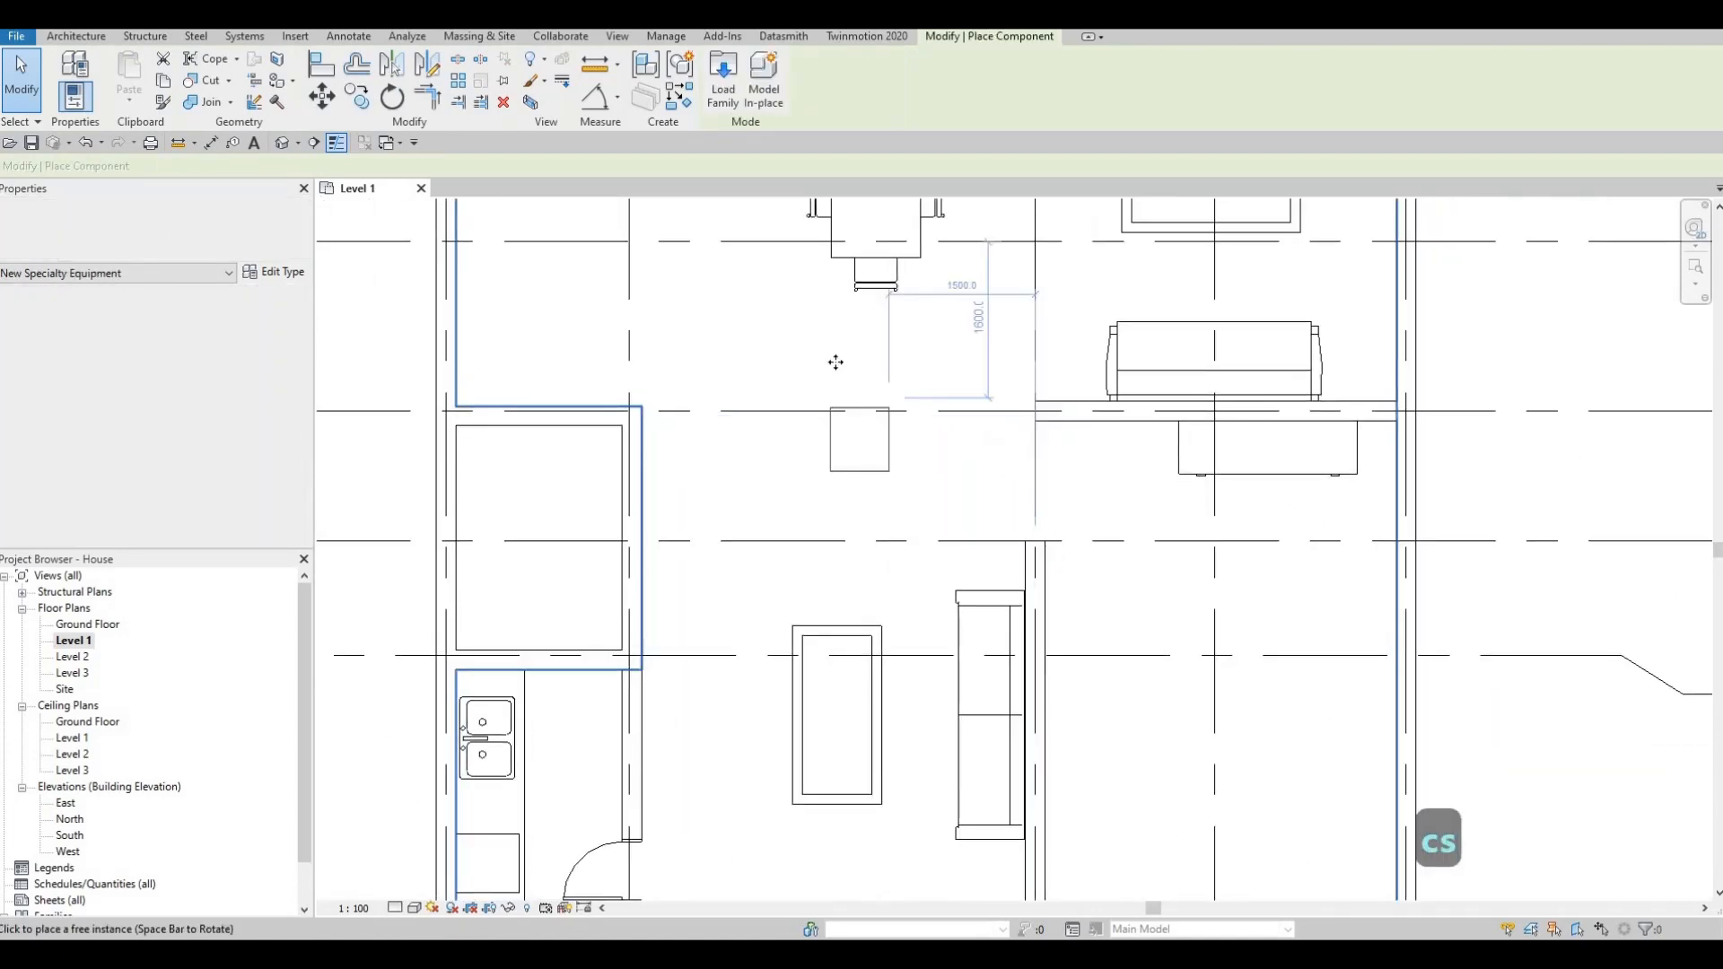
left_click(839, 360)
key("Escape")
key("Escape")
key("Escape")
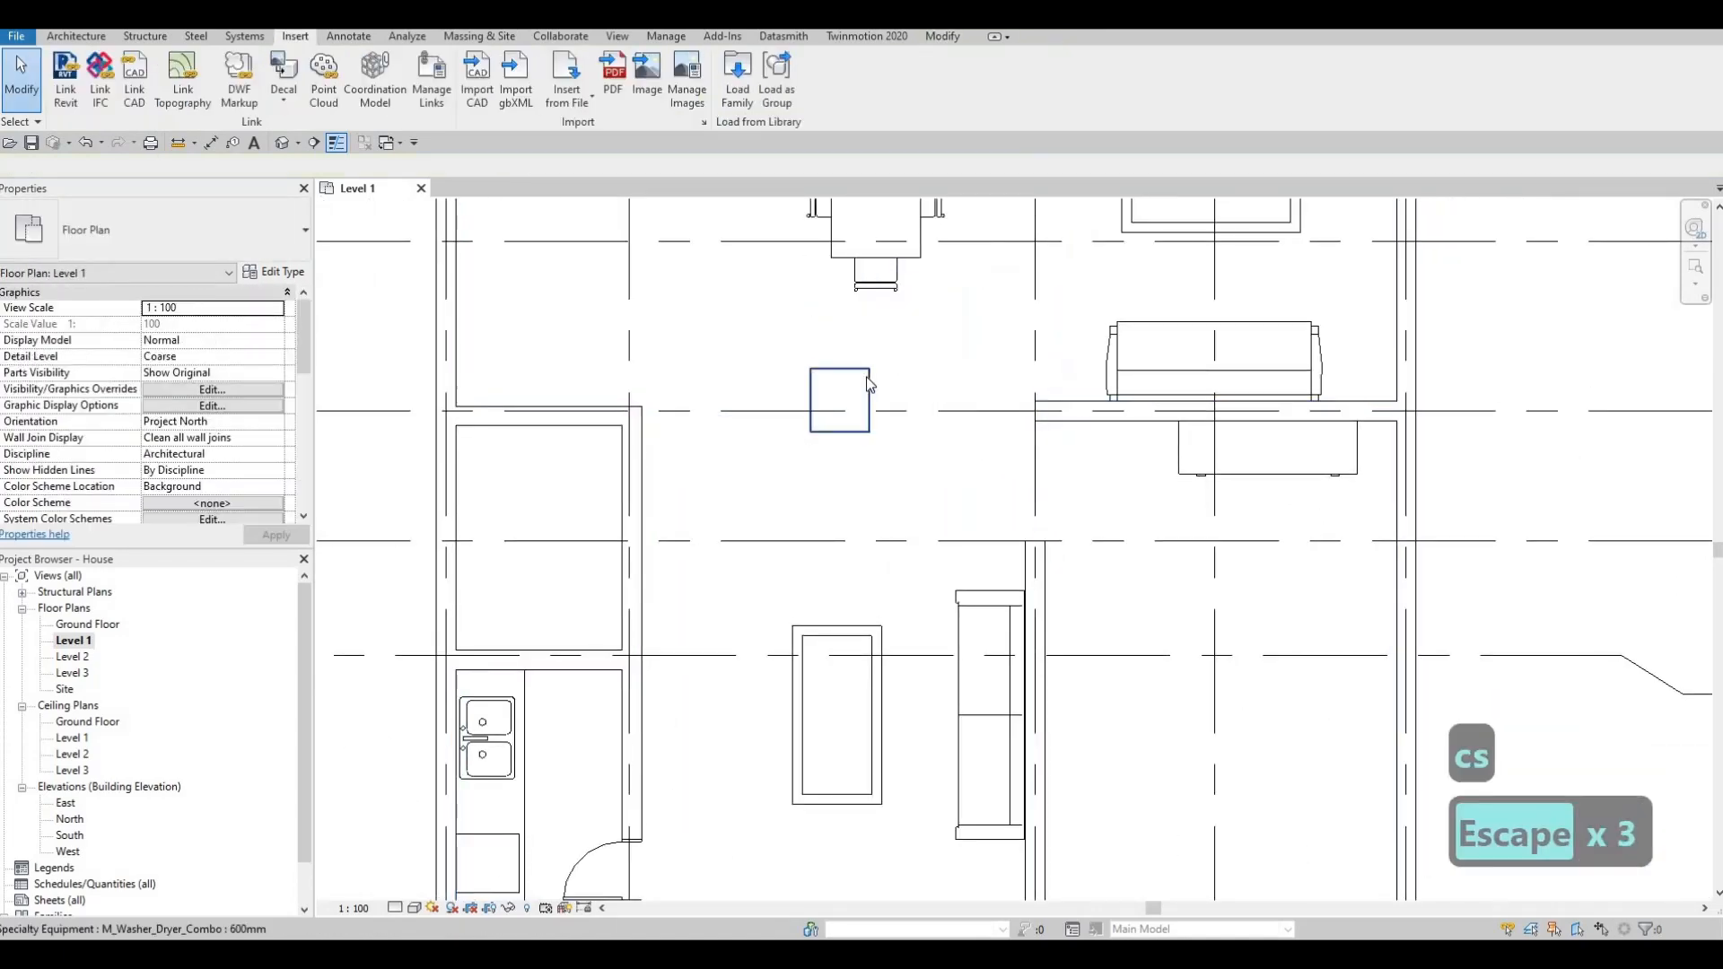
left_click(857, 390)
key("Delete")
Draw a short trial north-south INTERIOR WALL 1 south of the dining table with Create Similar and delete it
left_click(1046, 412)
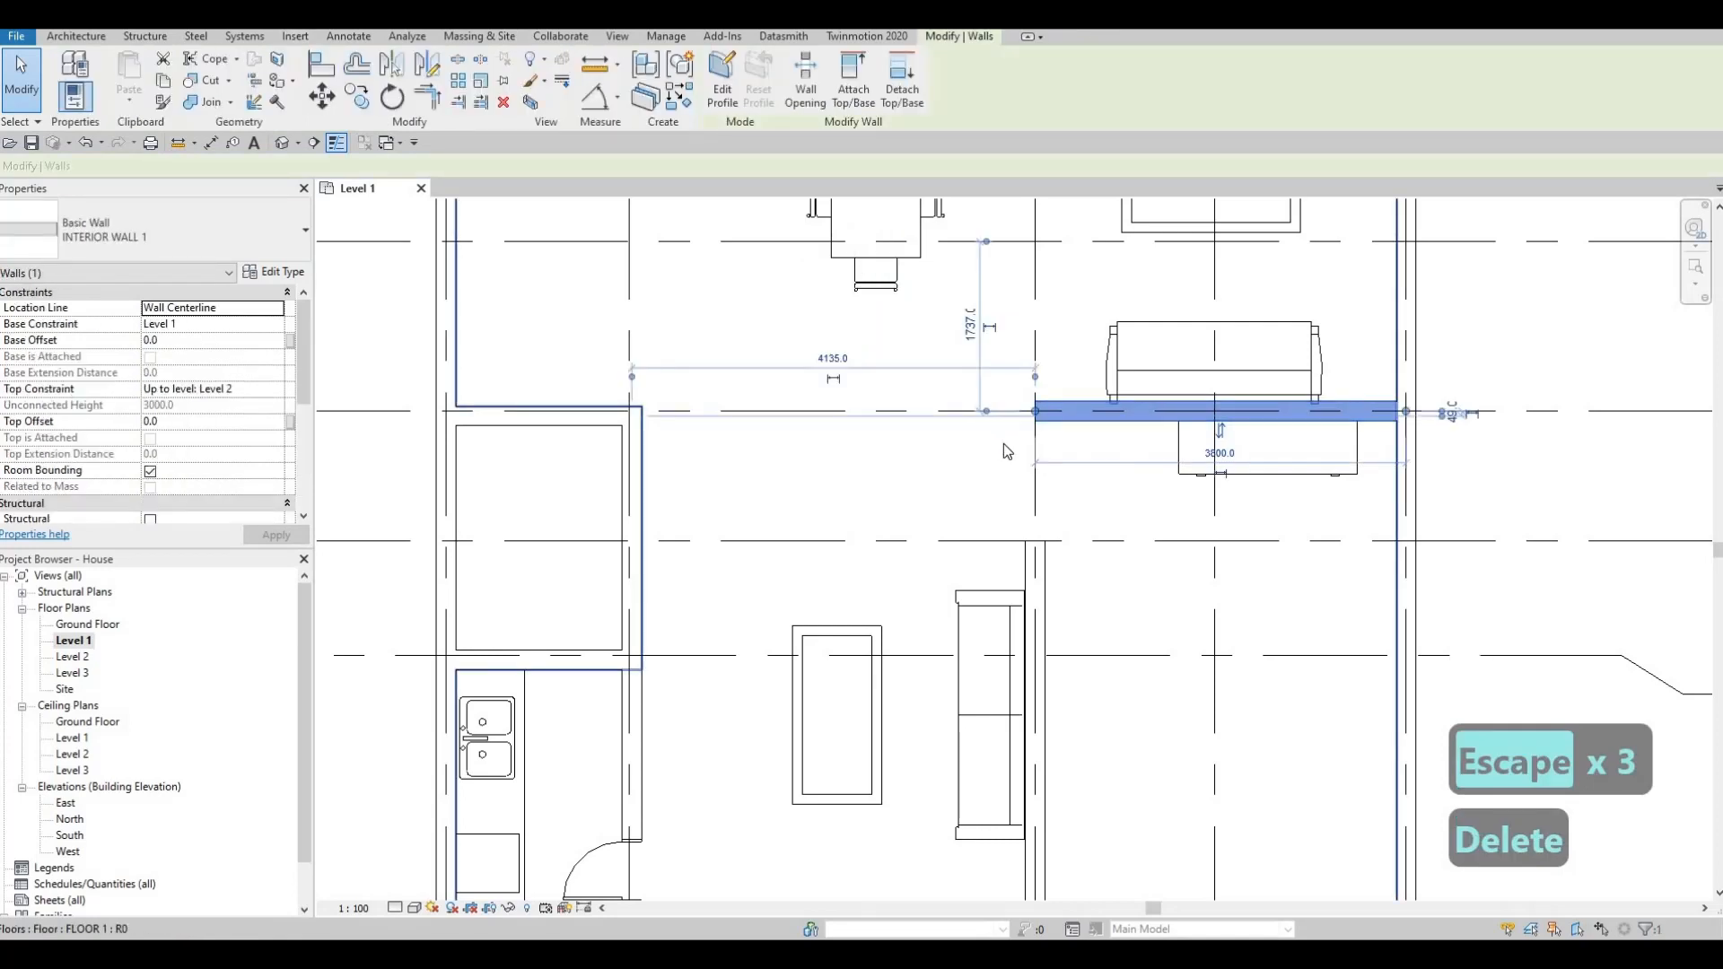
key("c")
key("s")
left_click(812, 344)
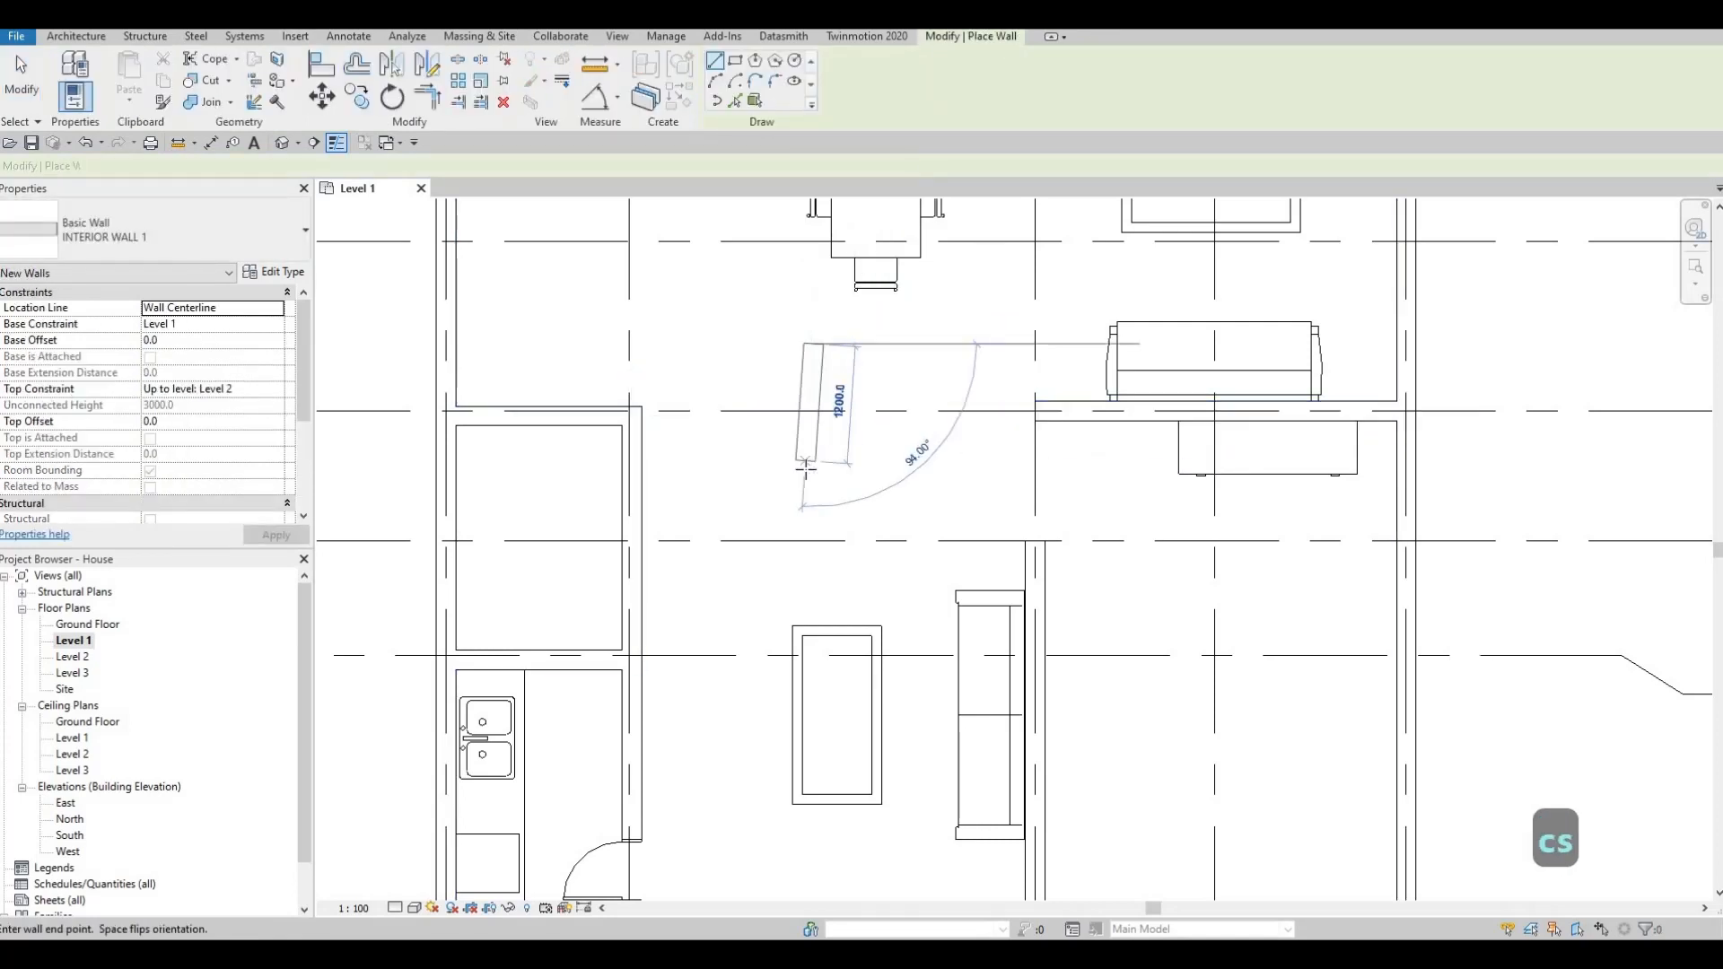
left_click(805, 467)
key("Escape")
key("Escape")
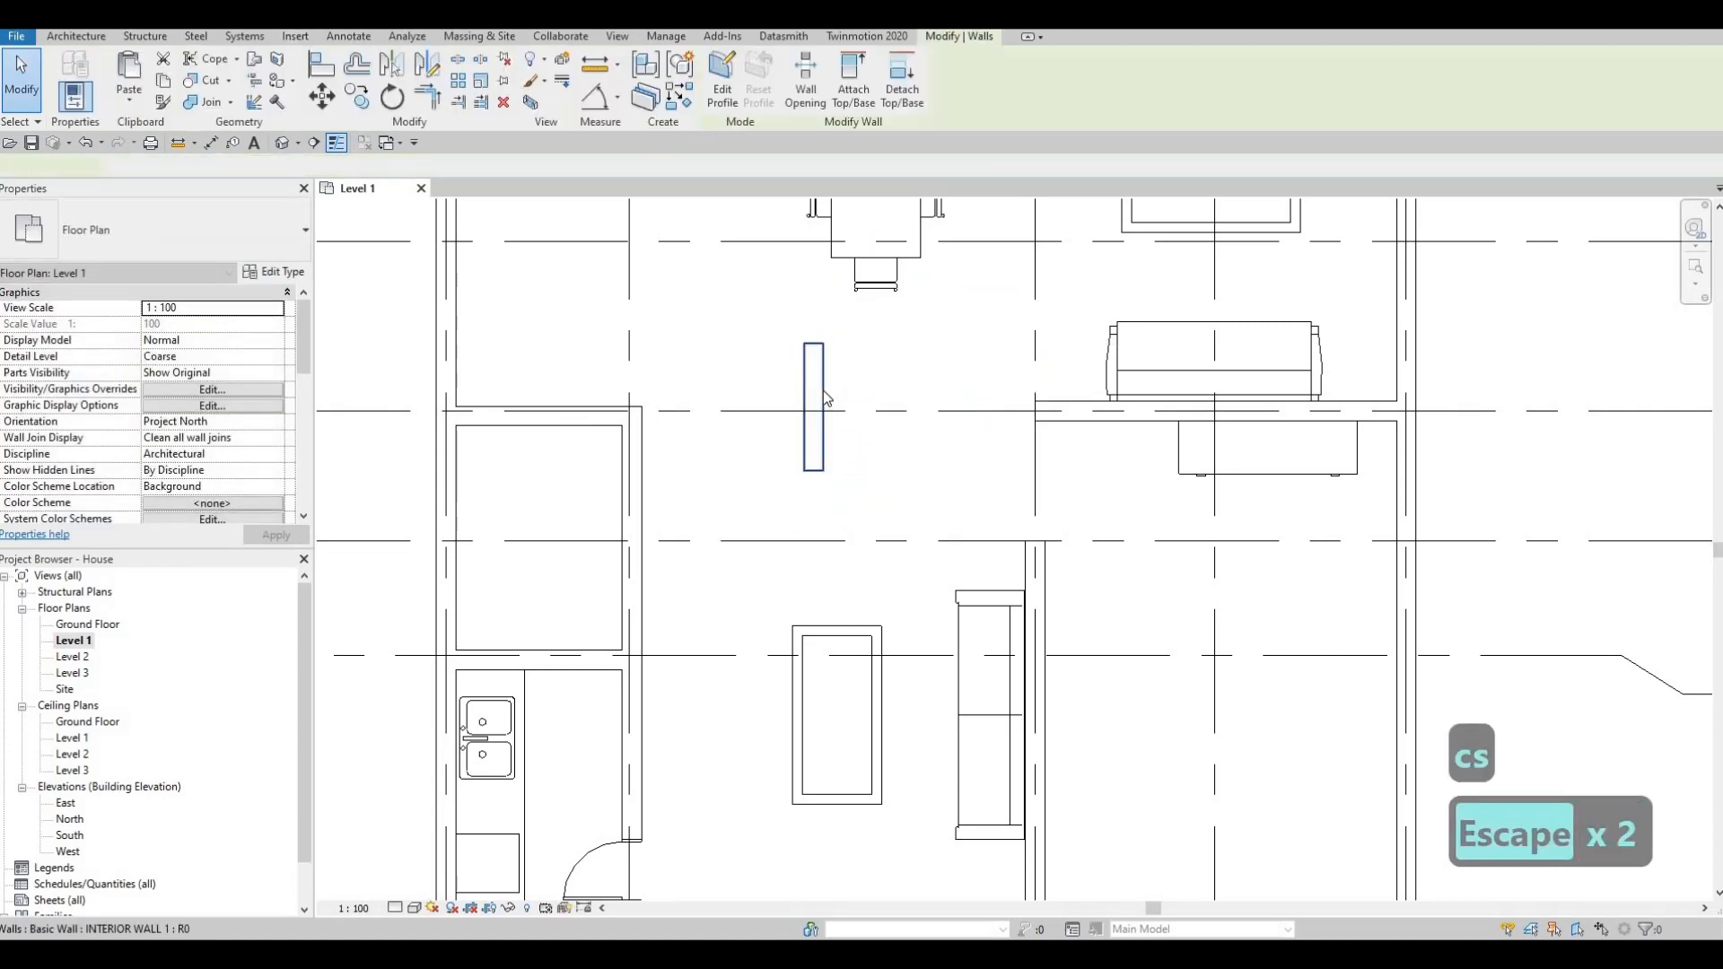
key("Delete")
middle_click_drag(915, 434, 869, 603)
key("Escape")
key("Escape")
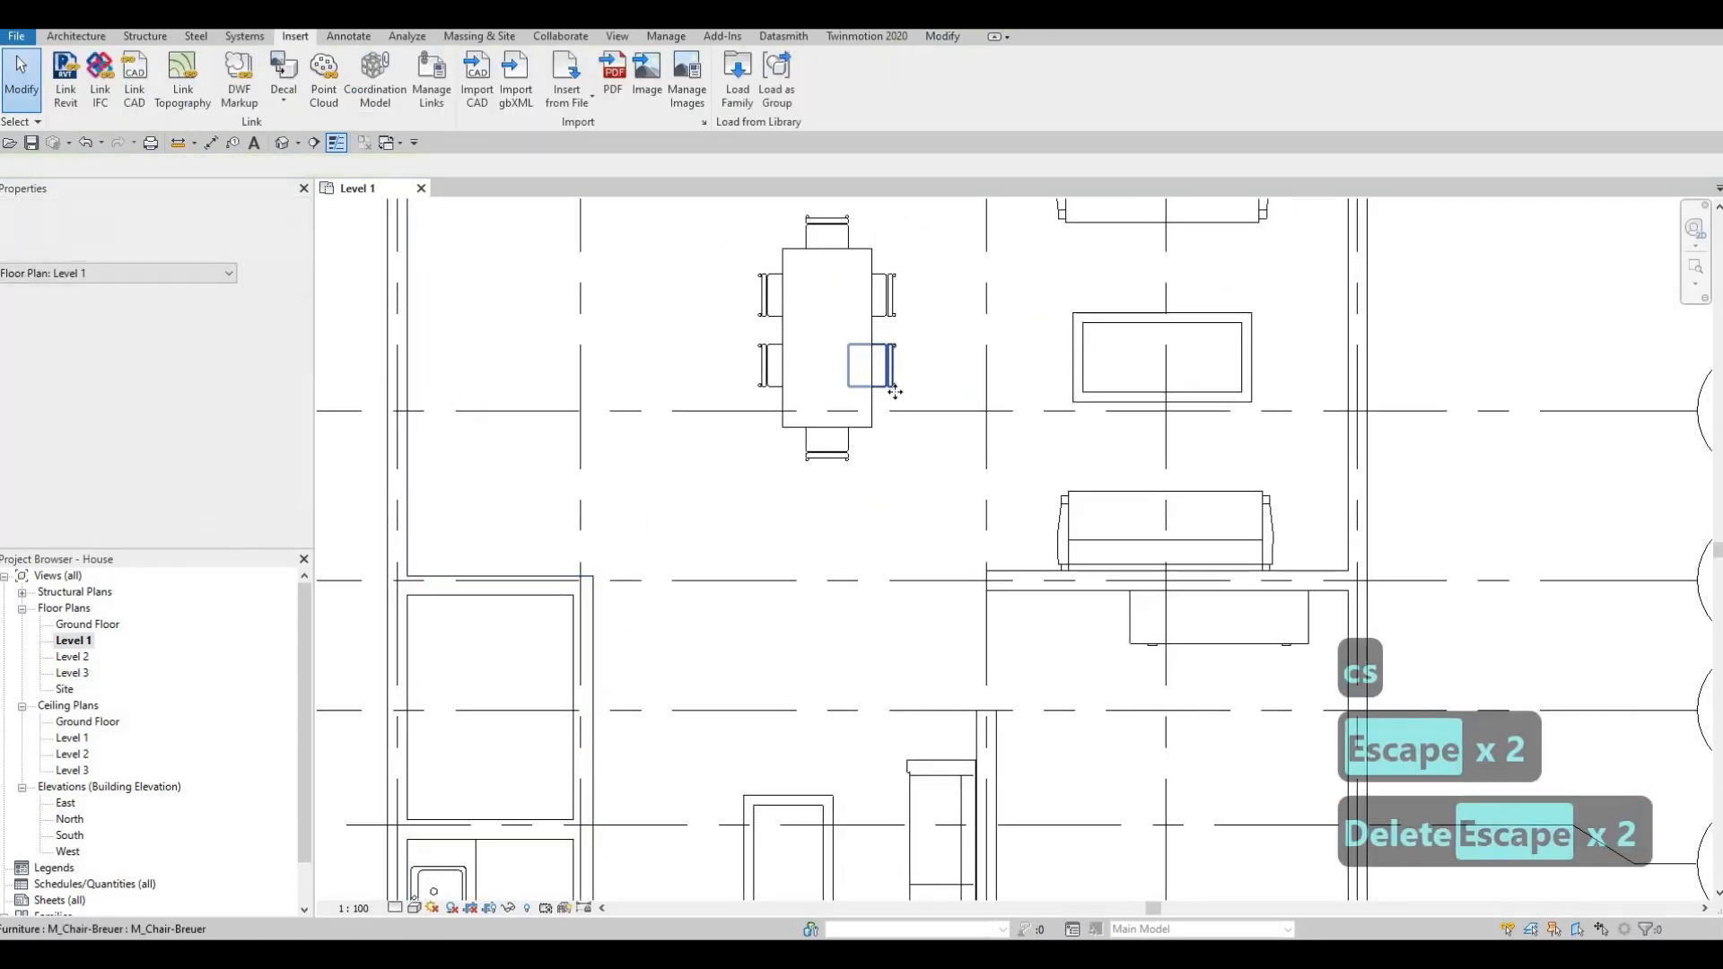
Place a trial M_Chair-Breuer south of the dining table with Create Similar and delete it
left_click(894, 390)
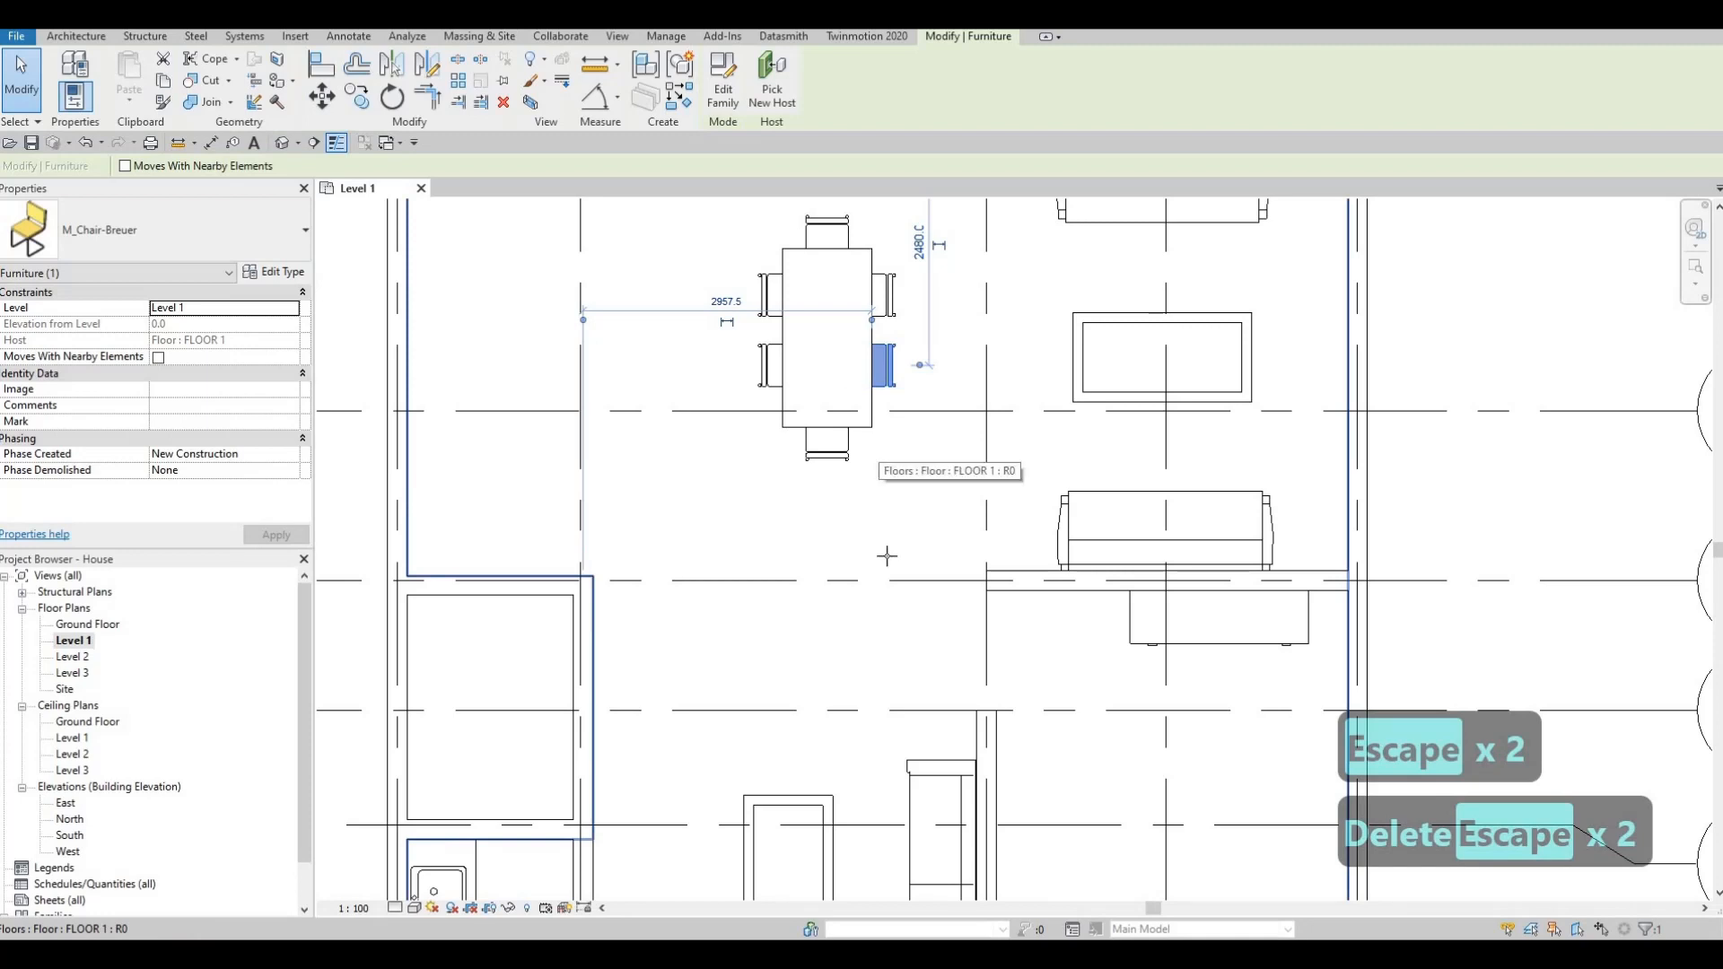
key("c")
key("s")
key("Escape")
key("Escape")
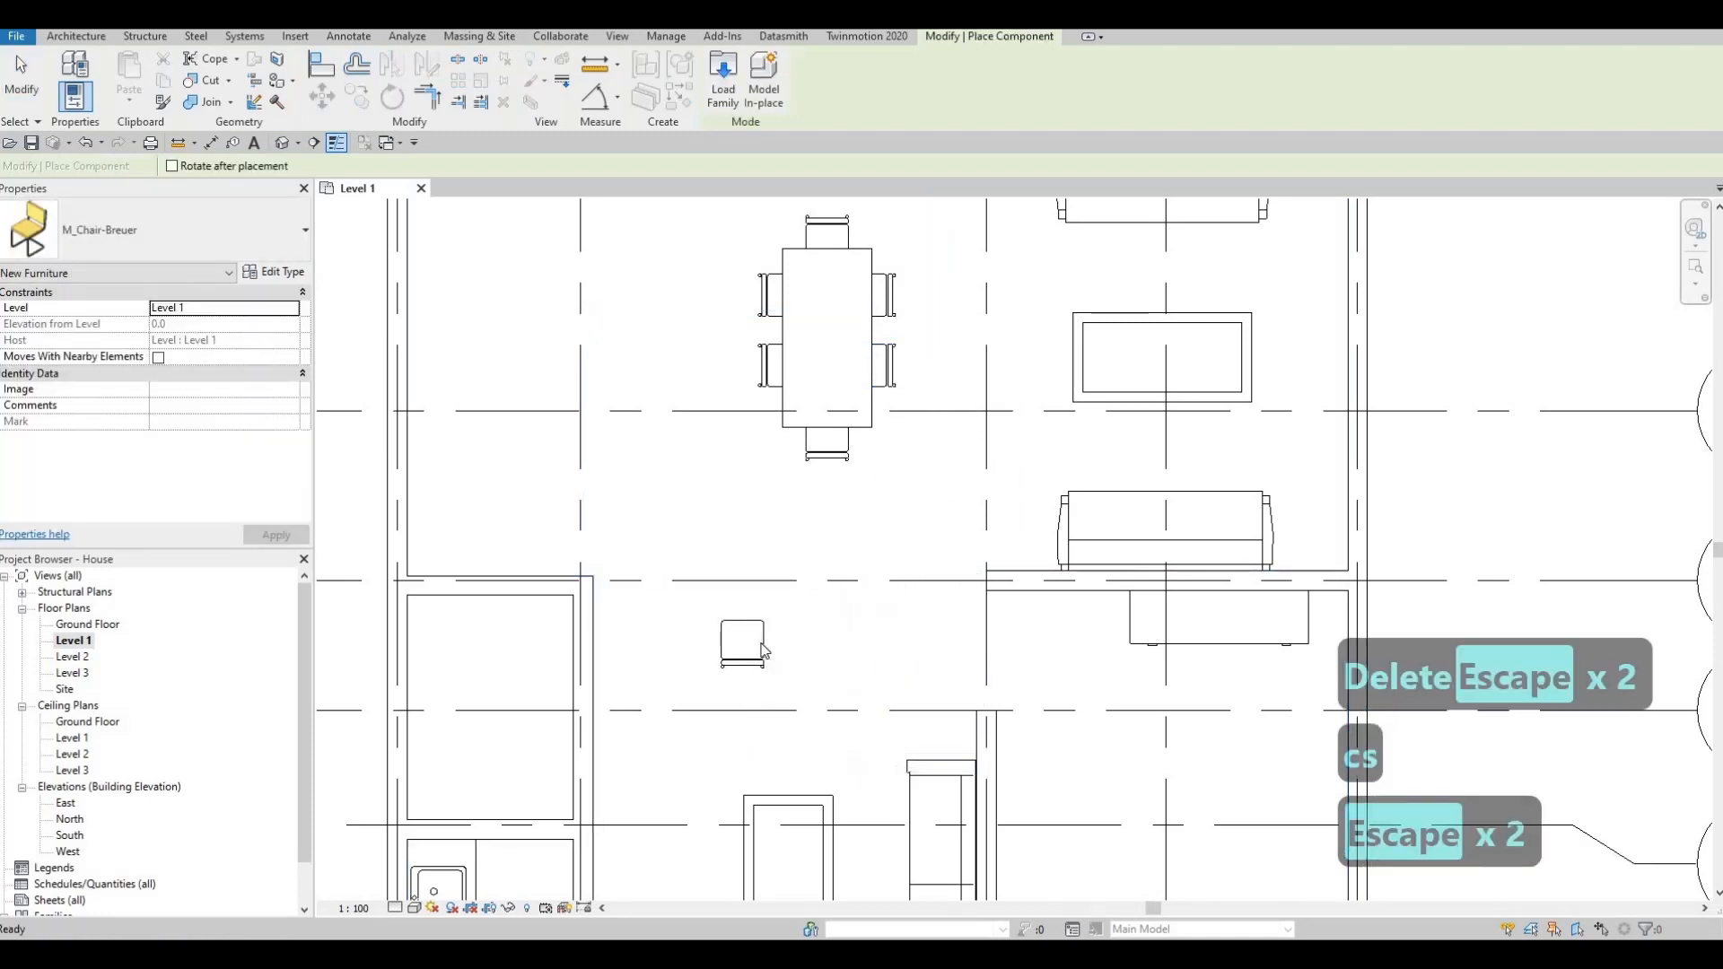
key("Escape")
left_click(743, 644)
key("Delete")
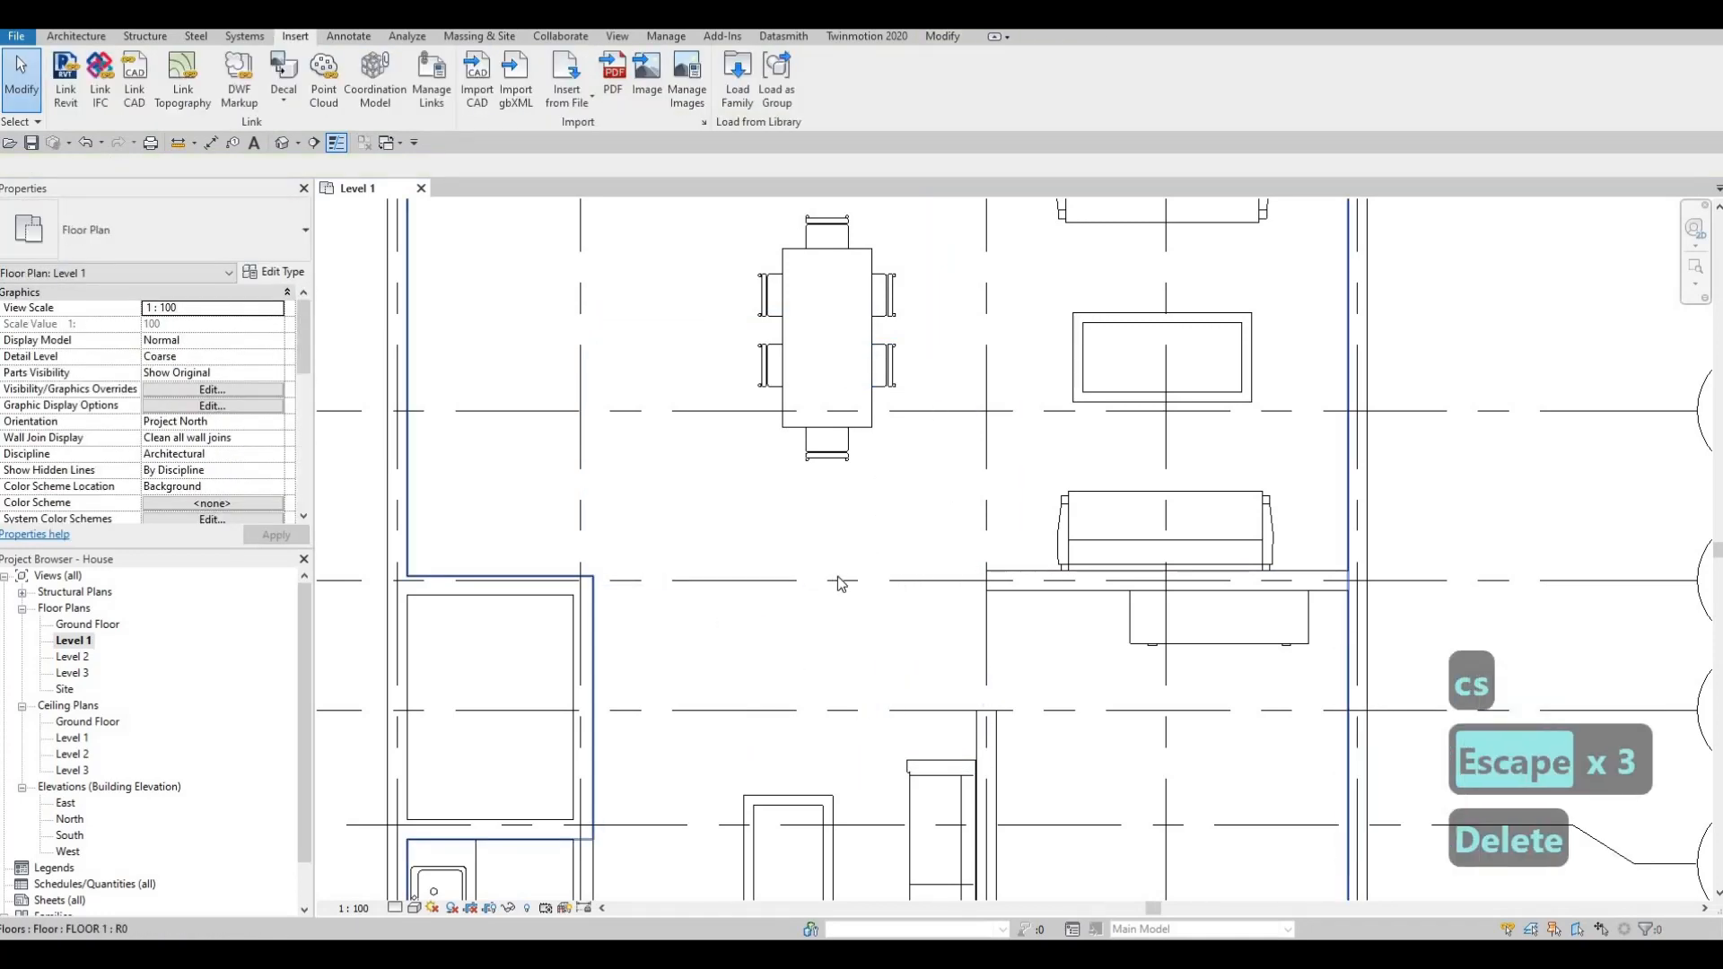
key("Escape")
scroll(899, 533, "down", 2)
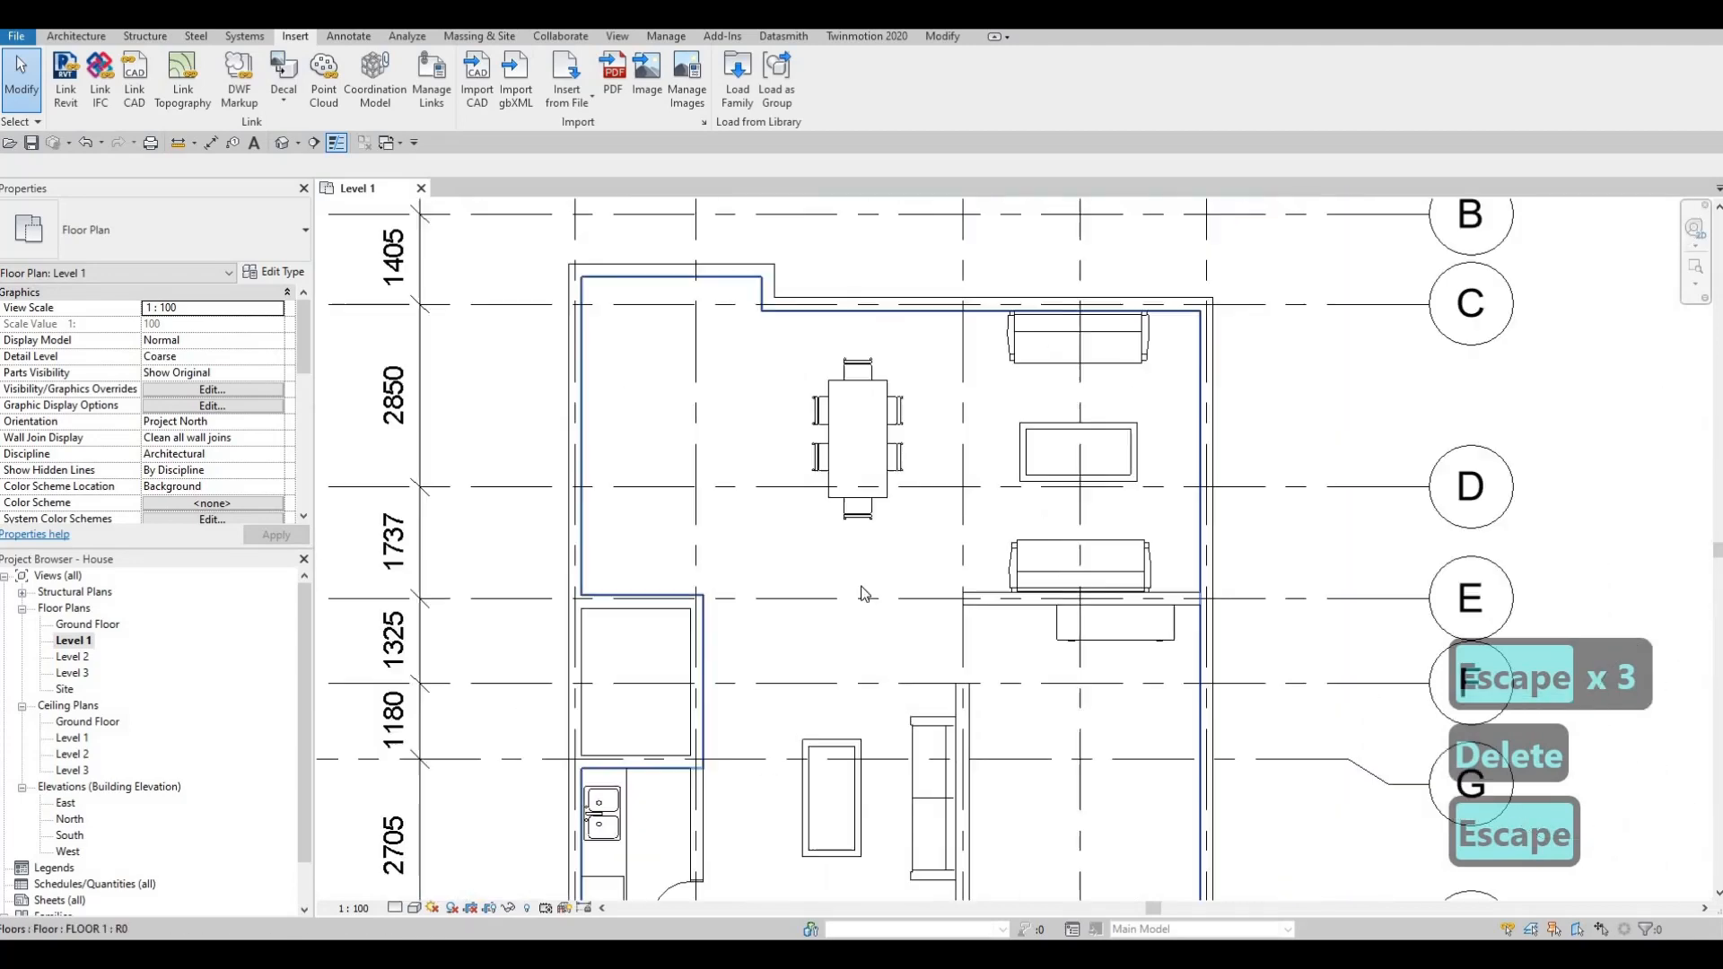
scroll(718, 558, "down", 1)
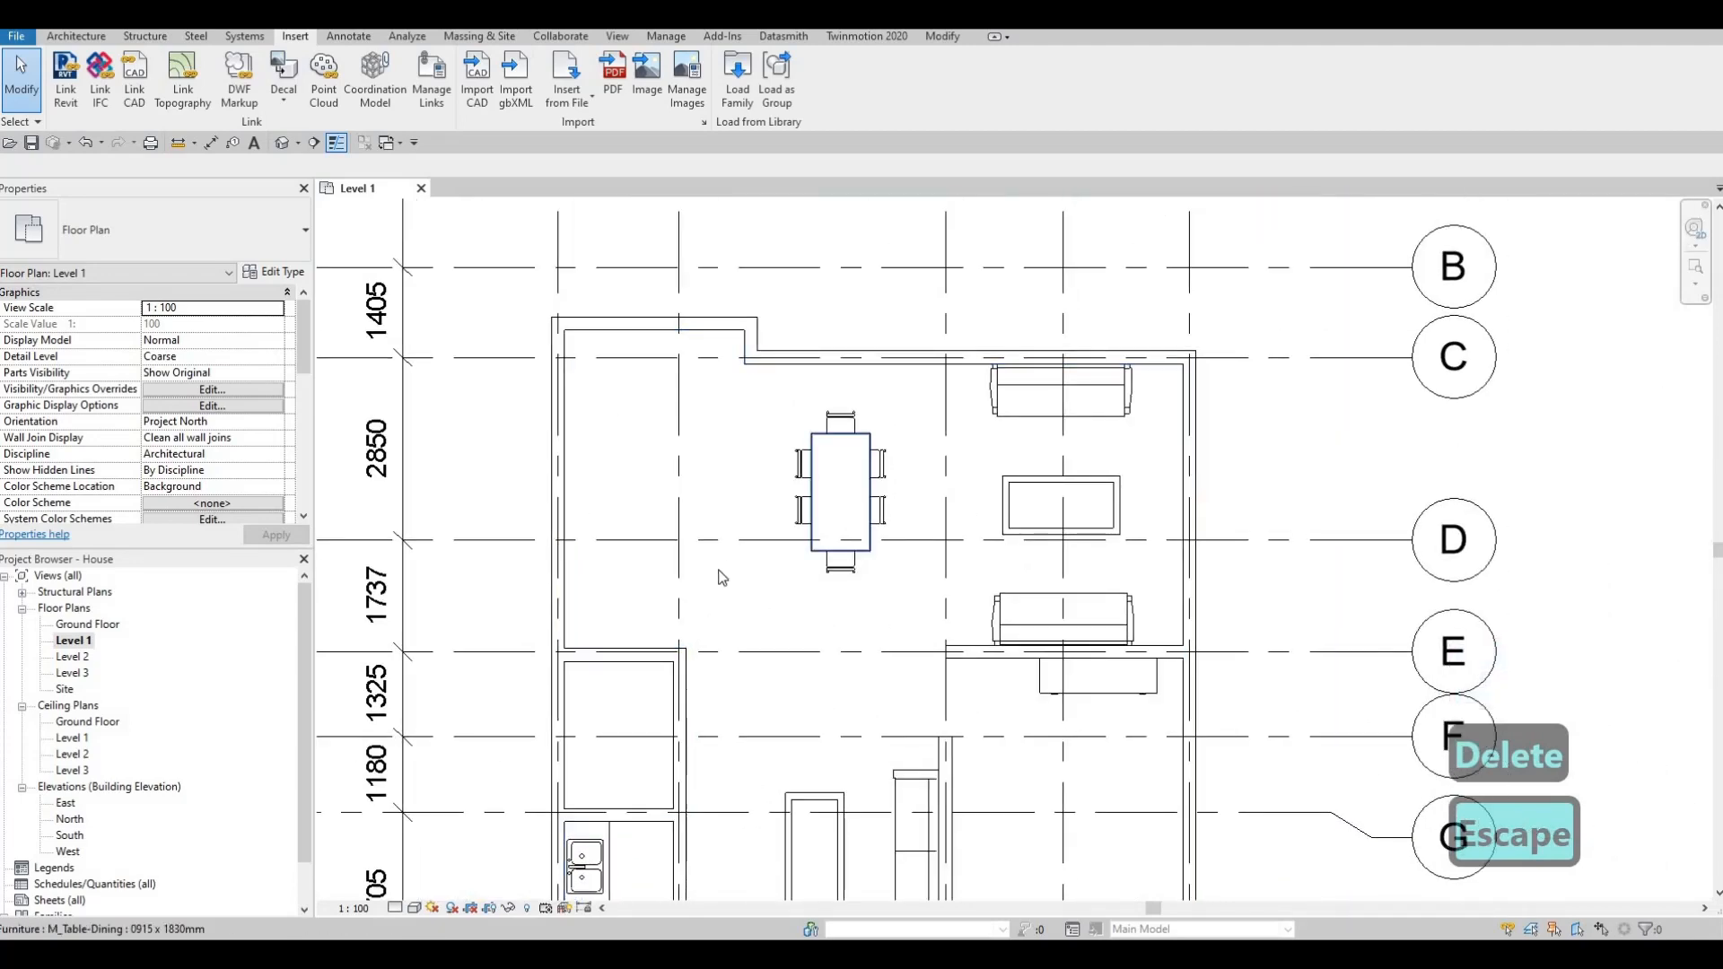
middle_click_drag(739, 647, 801, 580)
key("Escape")
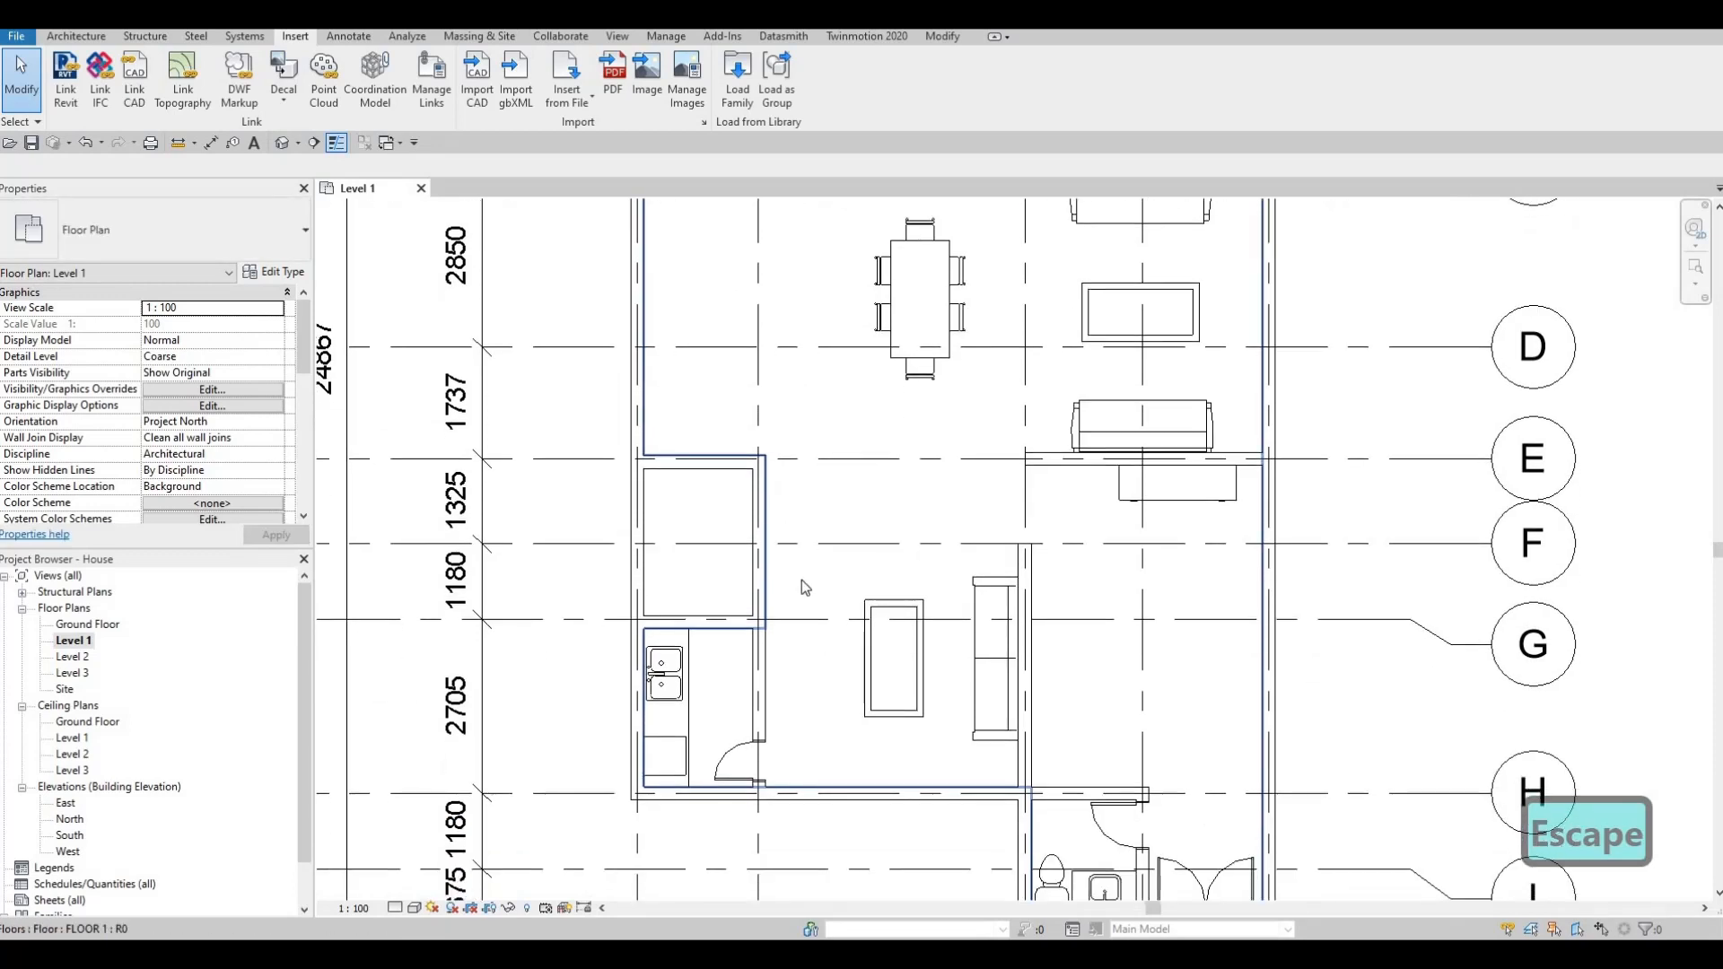
left_click(886, 614)
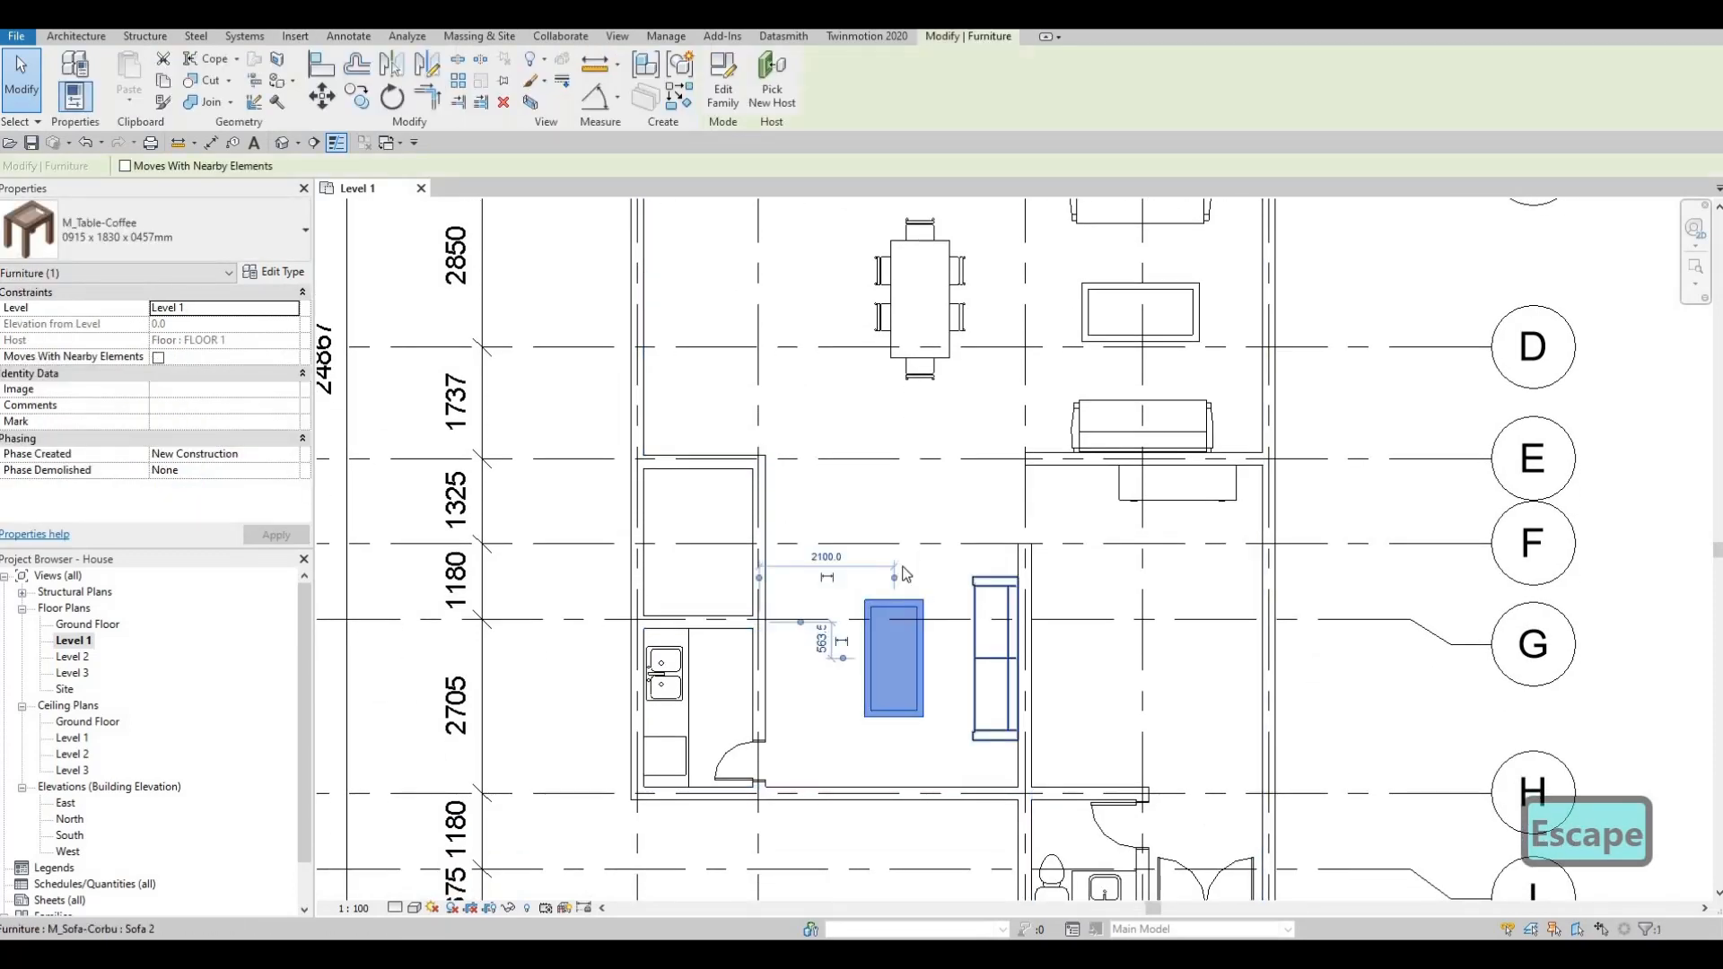
key("Escape")
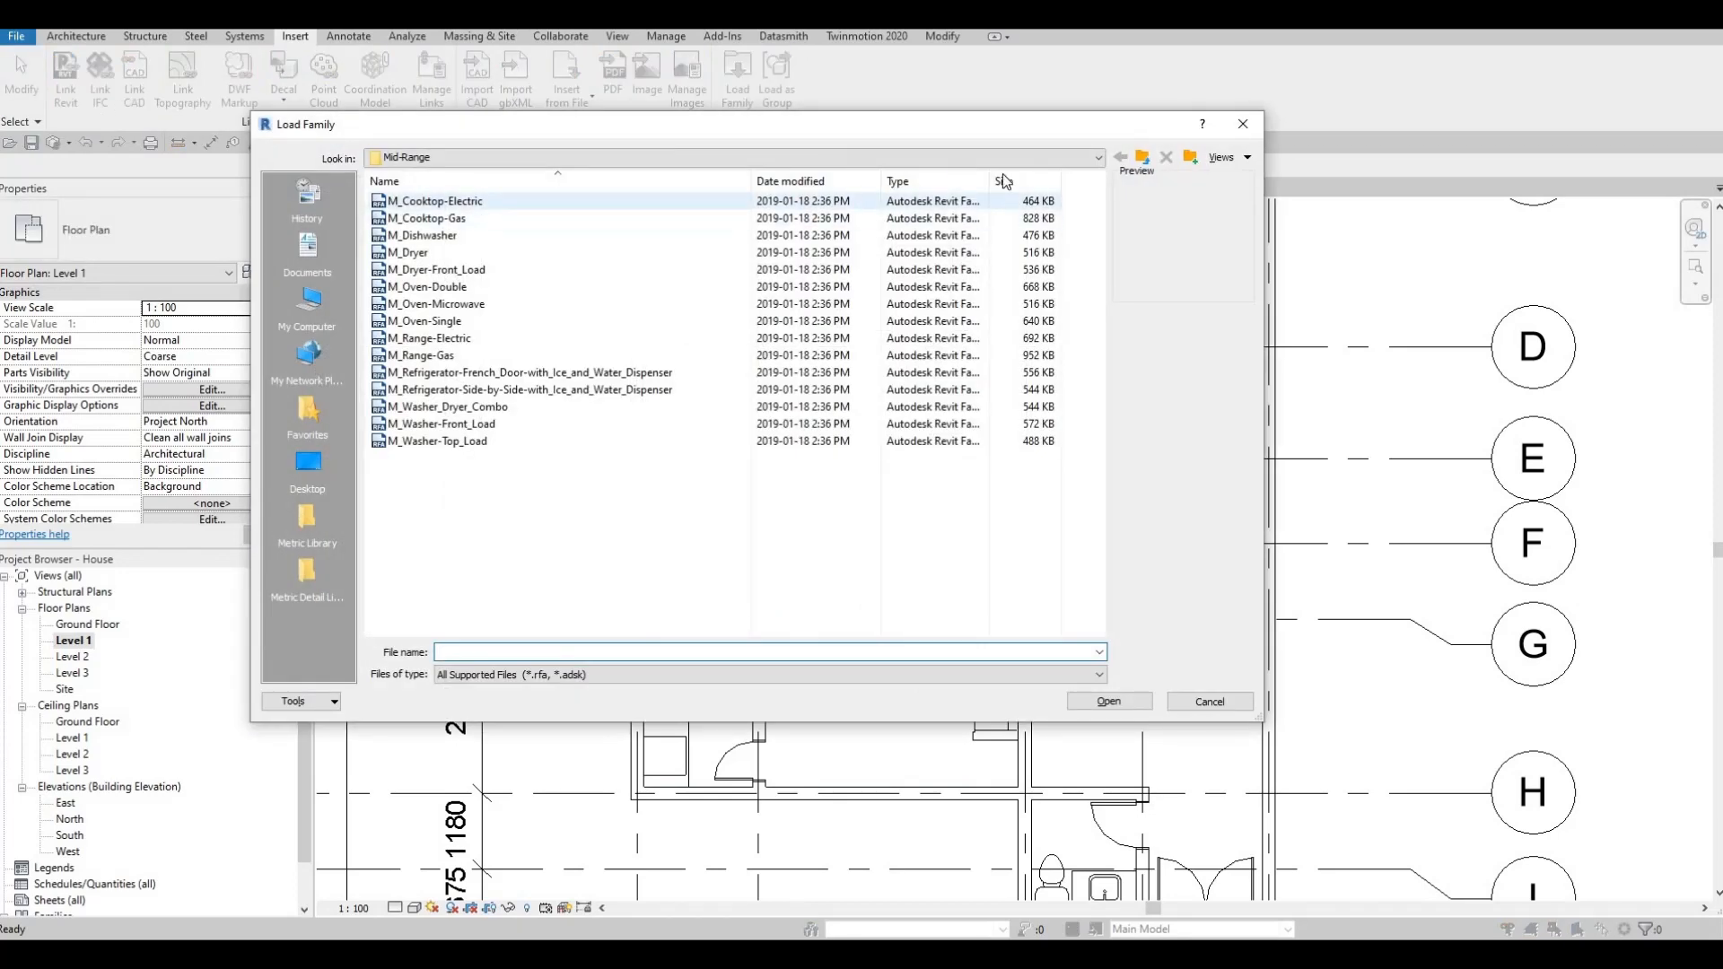
Load the M_Floor Lamp - Arm Extension family from the Canada library's Lighting > Architectural > Internal folder
left_click(1143, 158)
left_click(1143, 158)
left_click(1144, 158)
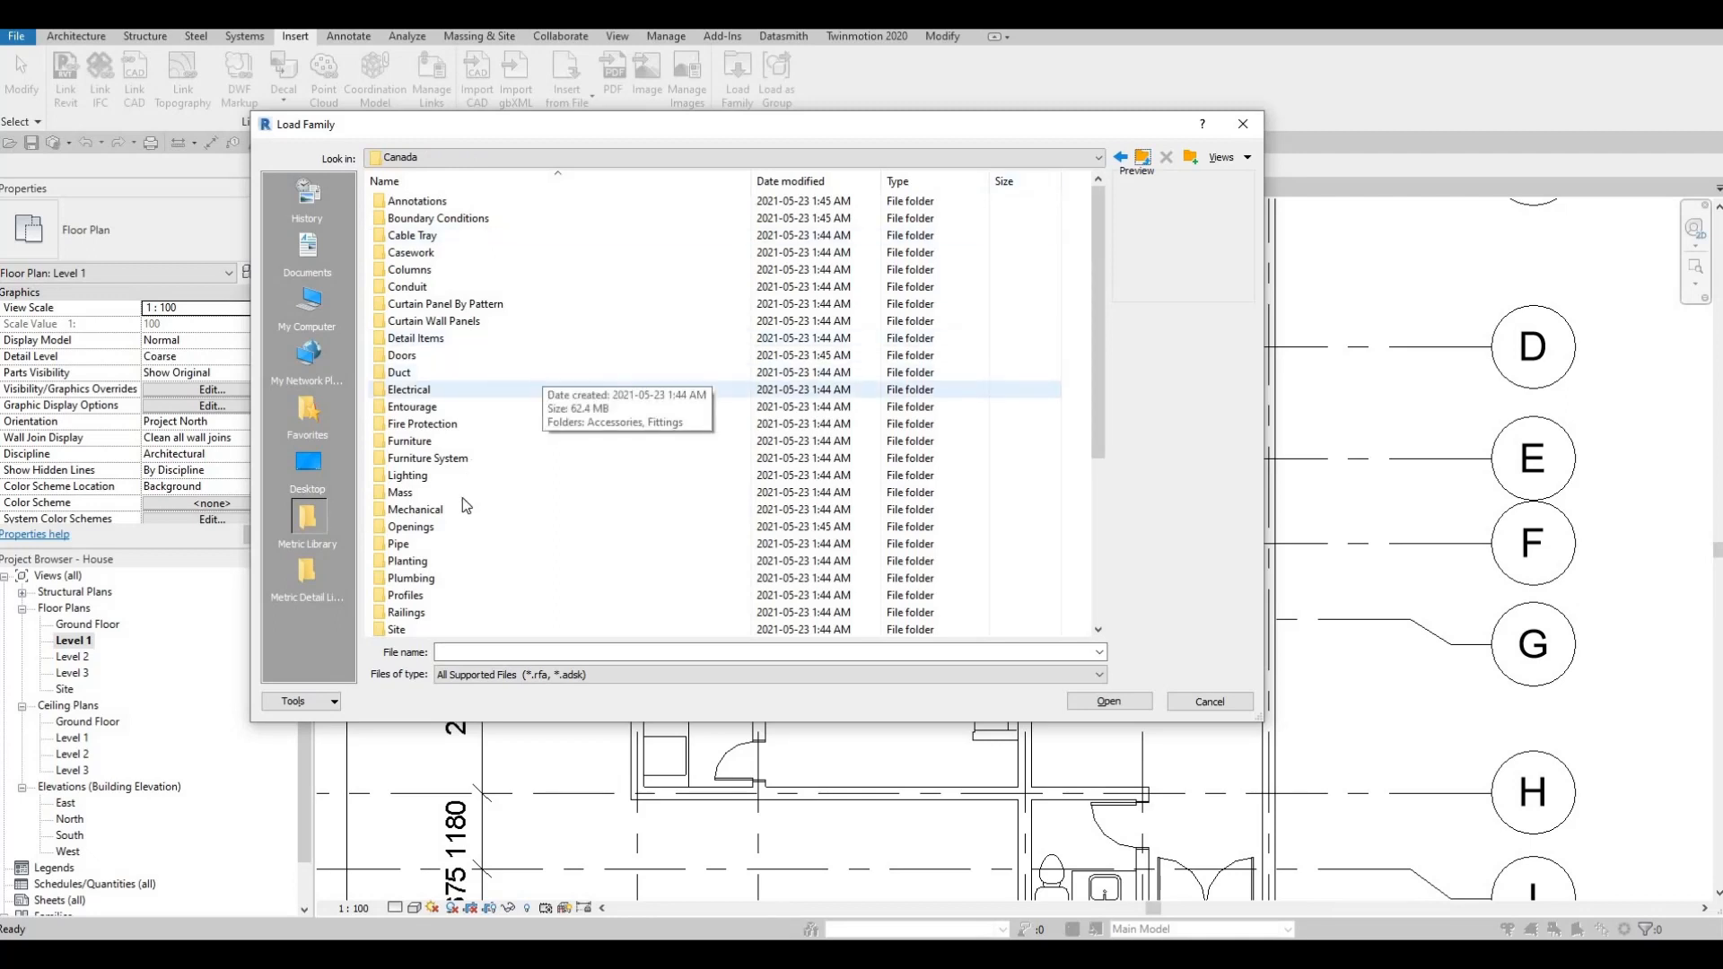
double_click(422, 475)
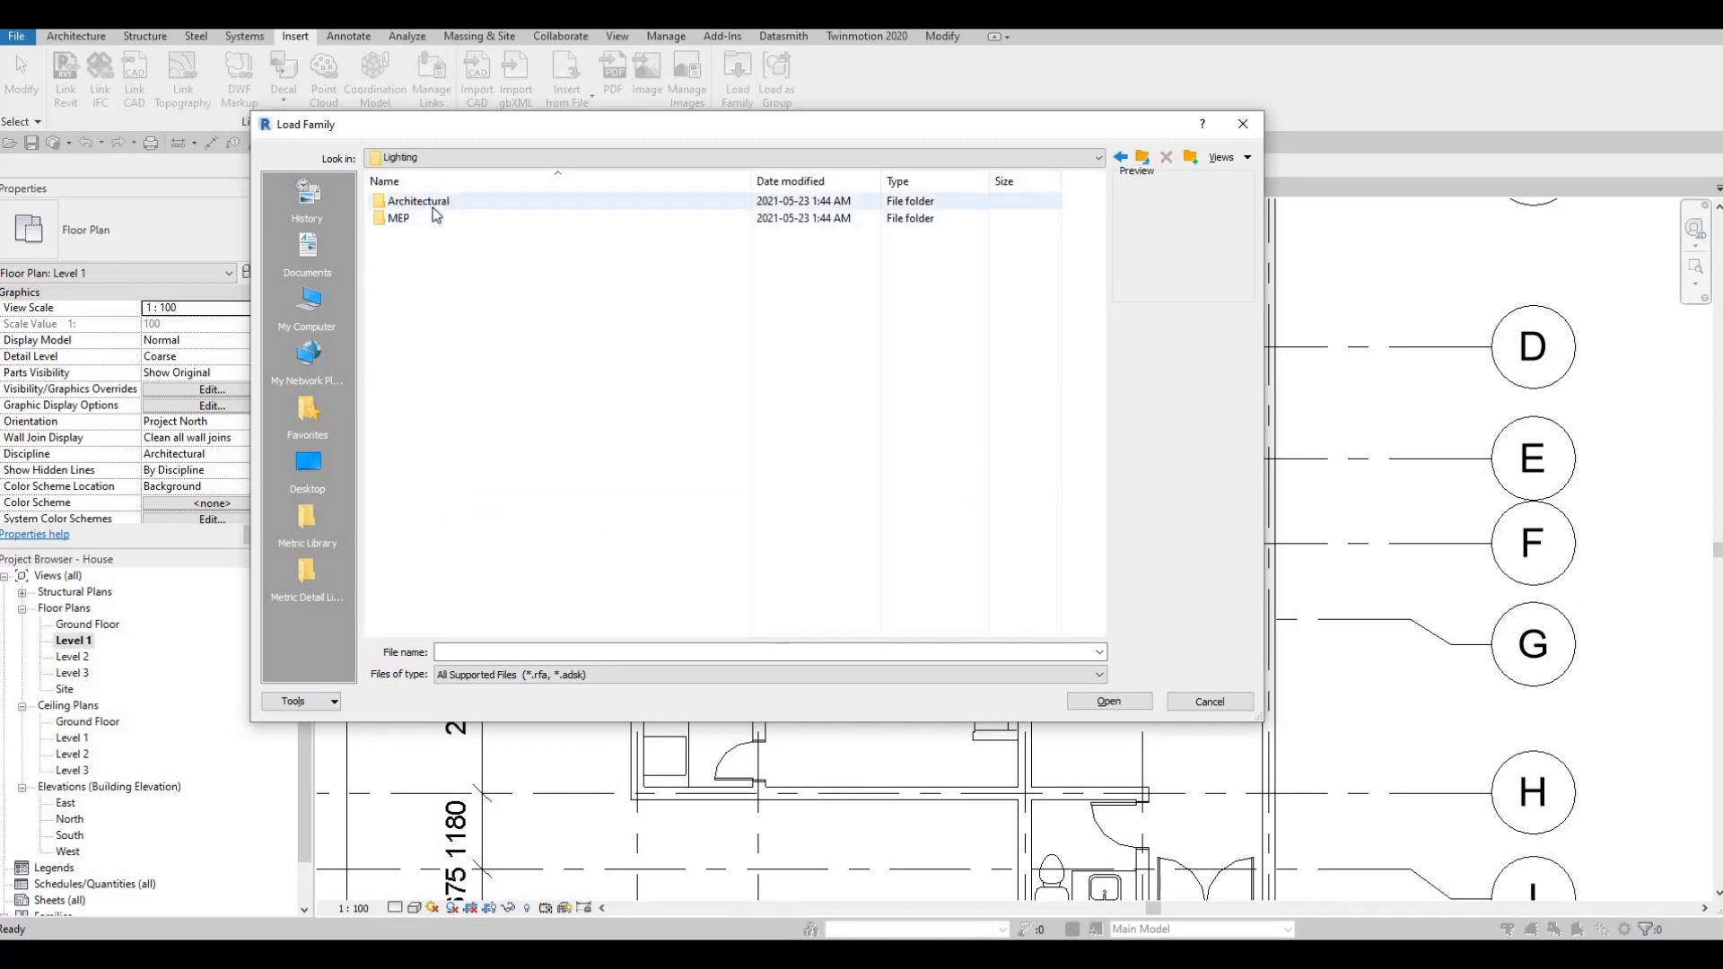
double_click(433, 205)
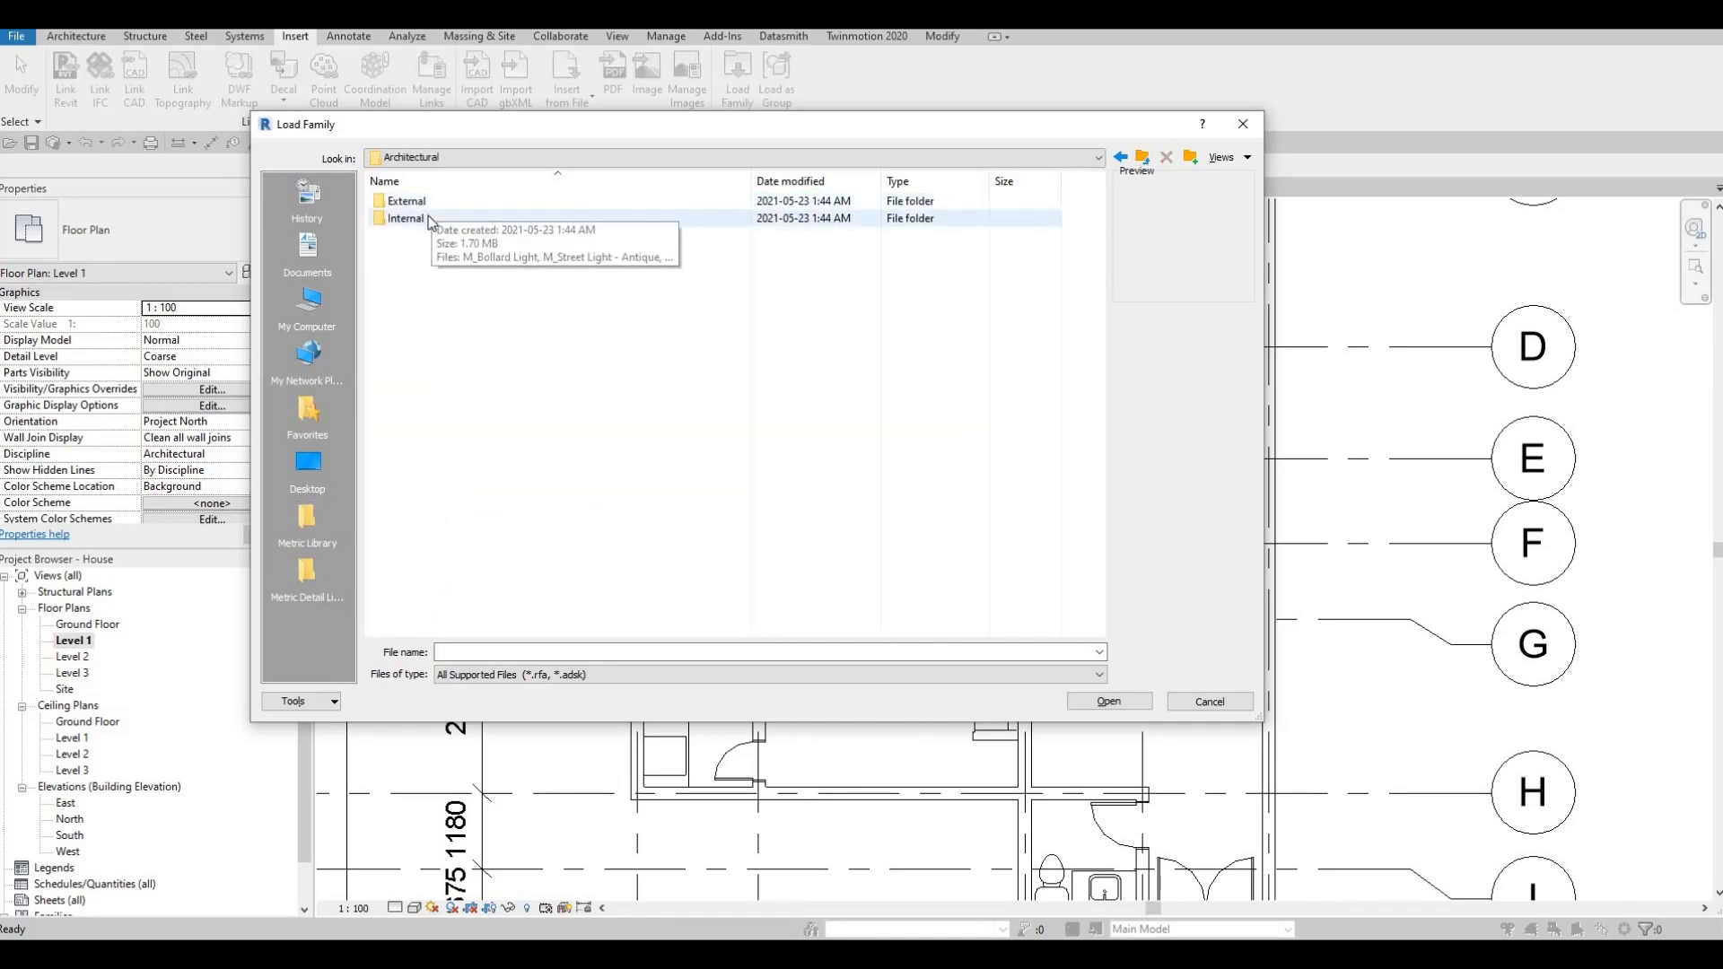
double_click(428, 216)
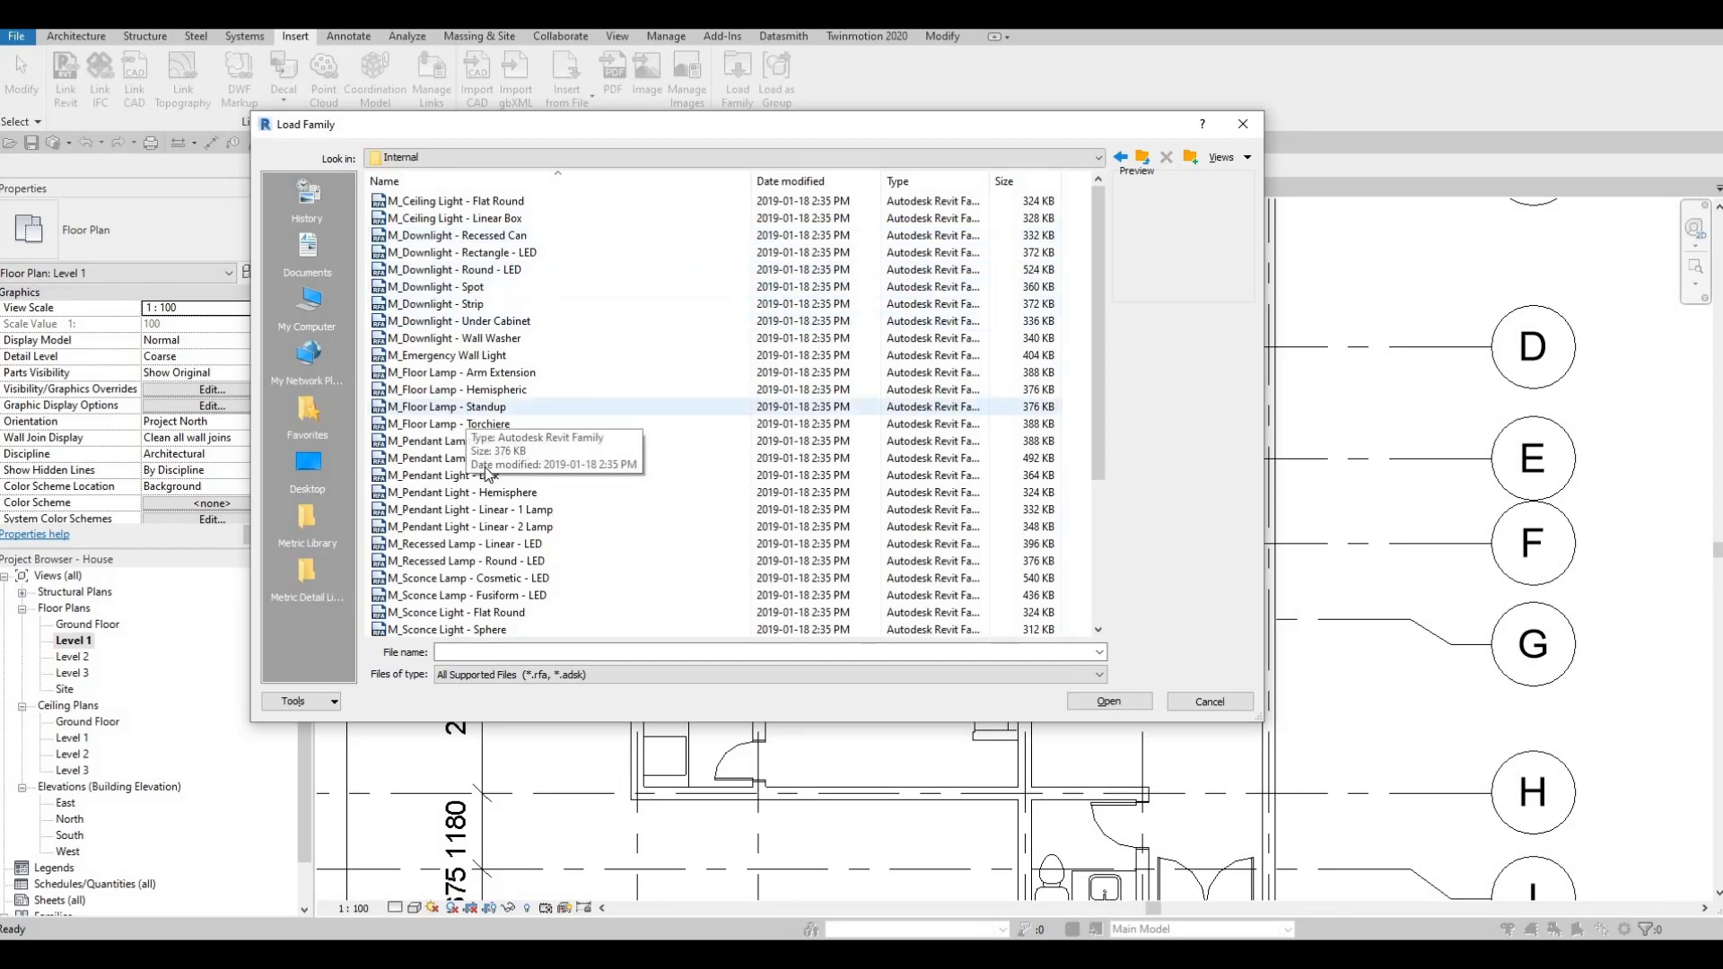
scroll(485, 473, "down", 4)
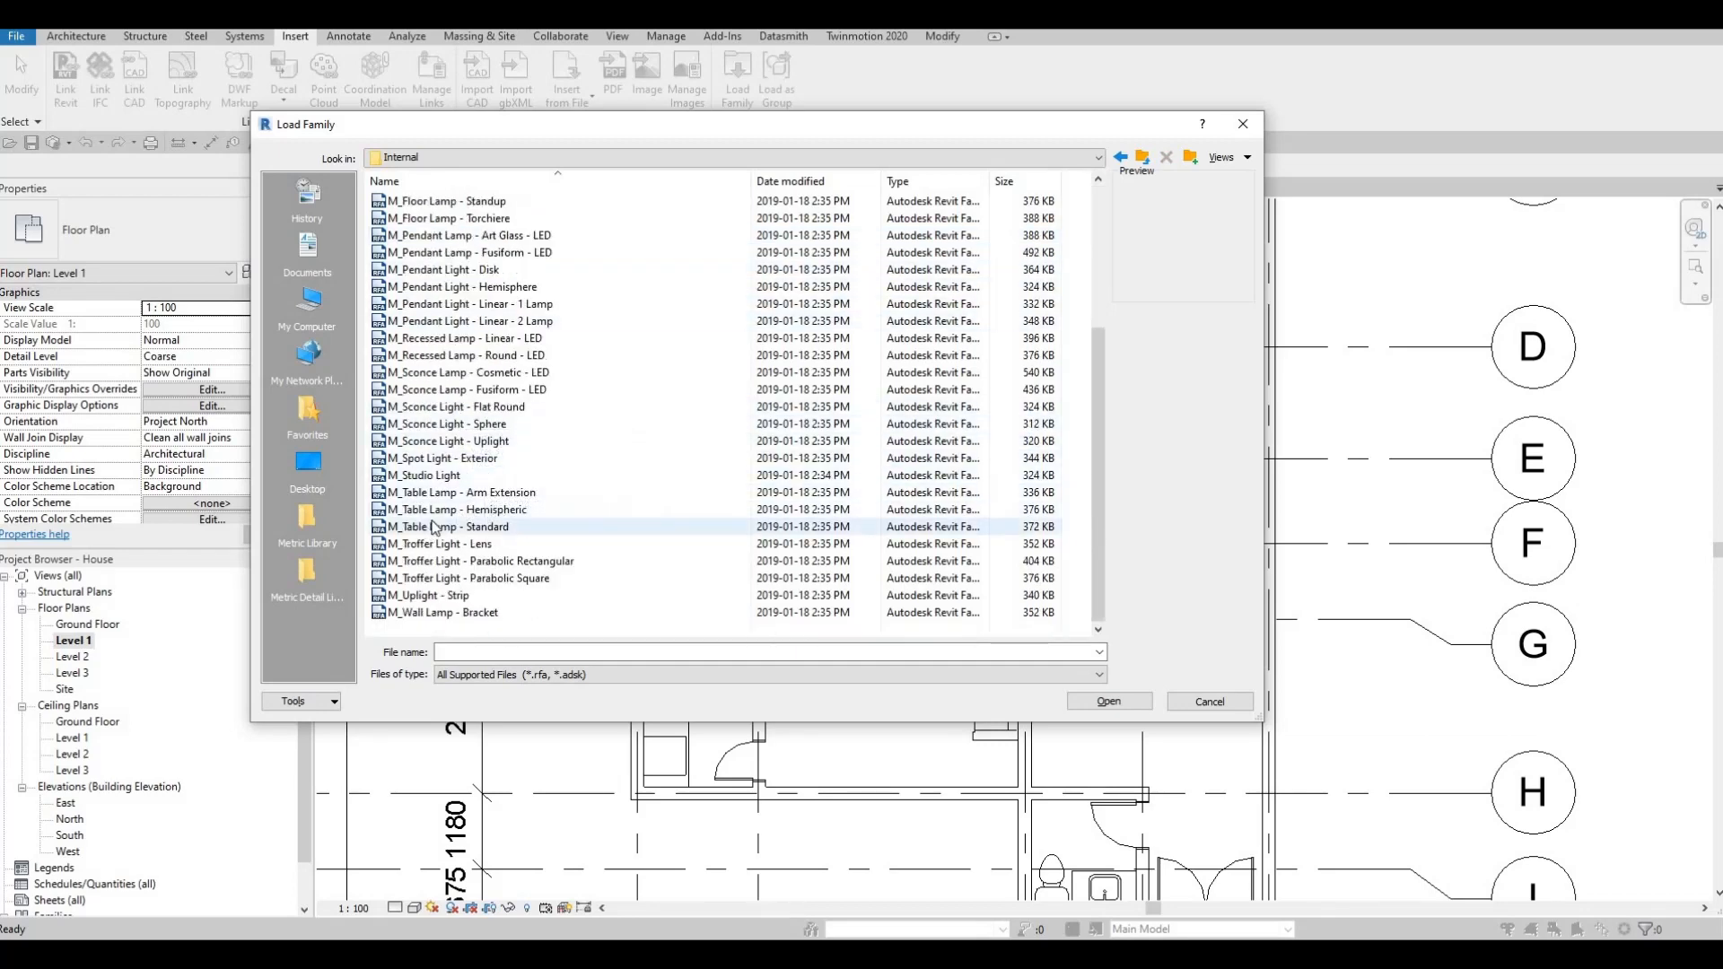
left_click(444, 494)
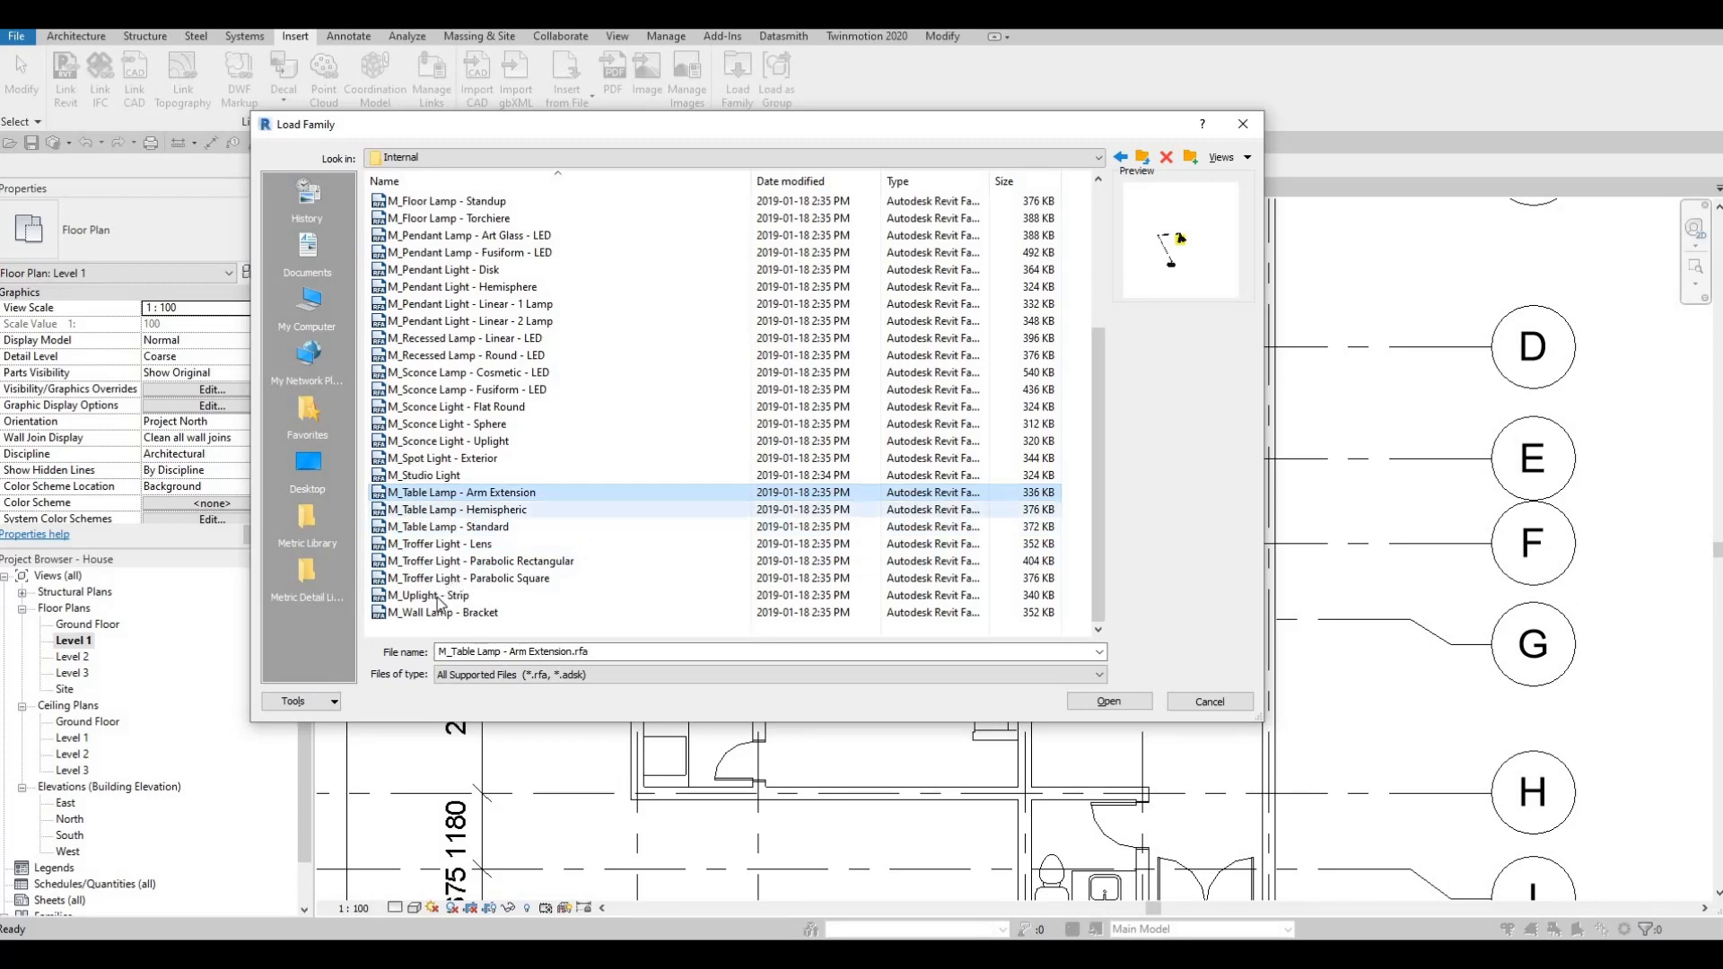
scroll(432, 485, "up", 3)
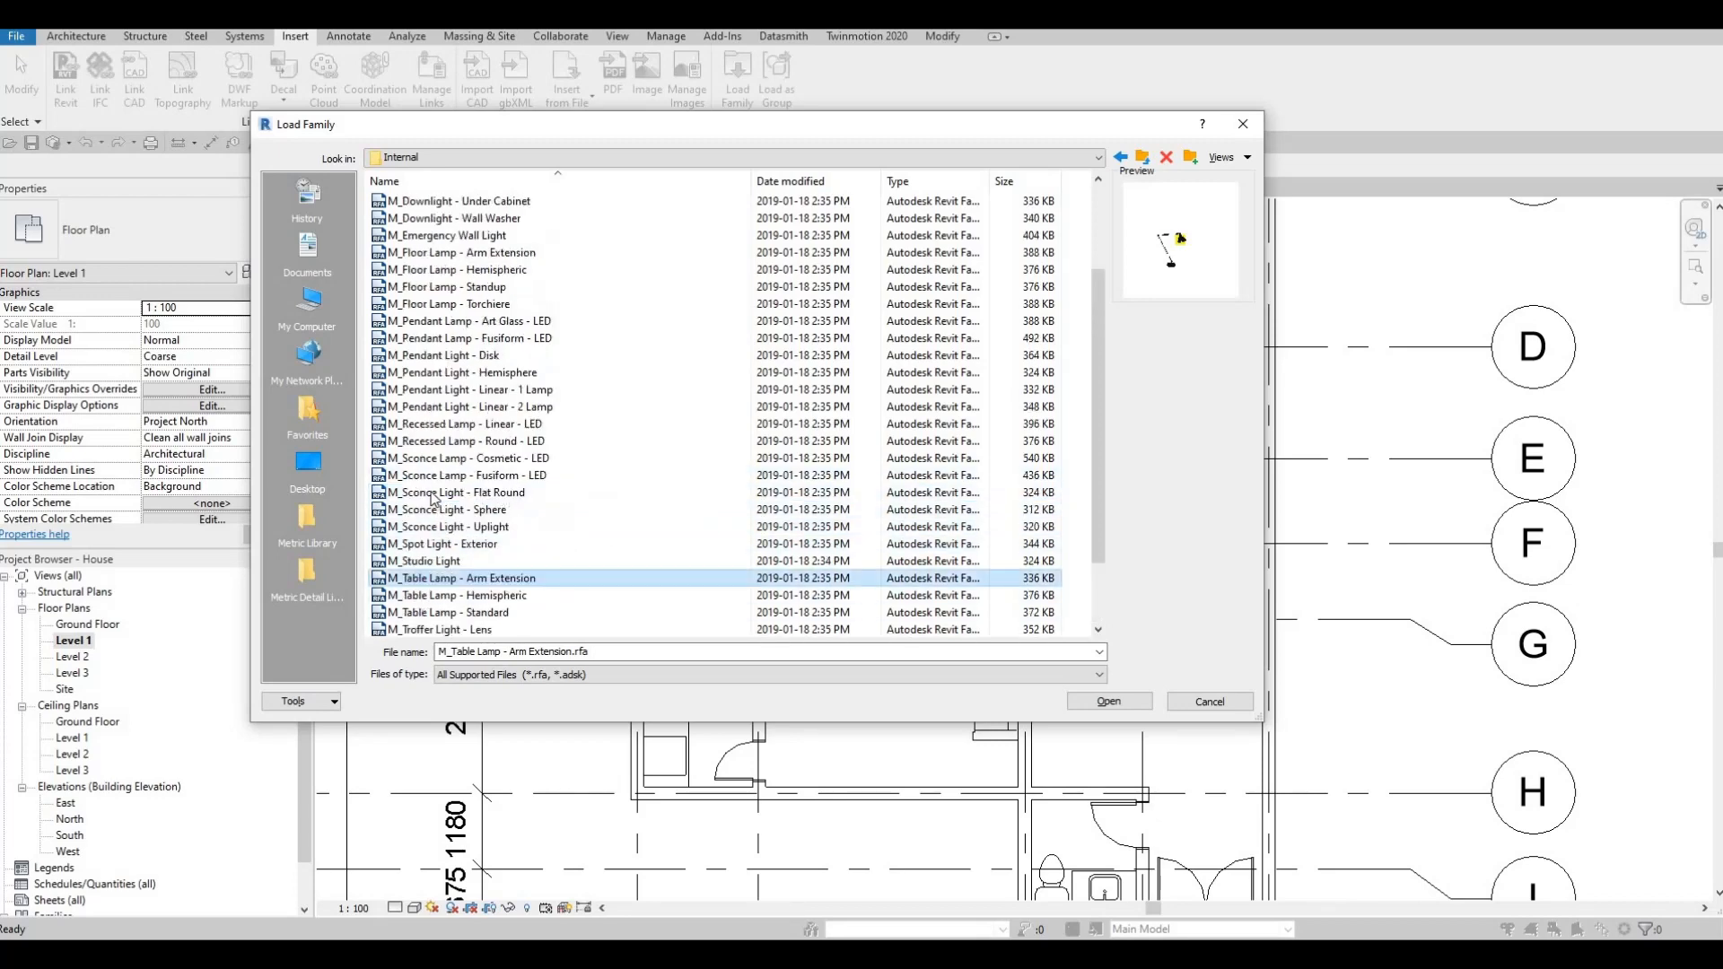
left_click(432, 341)
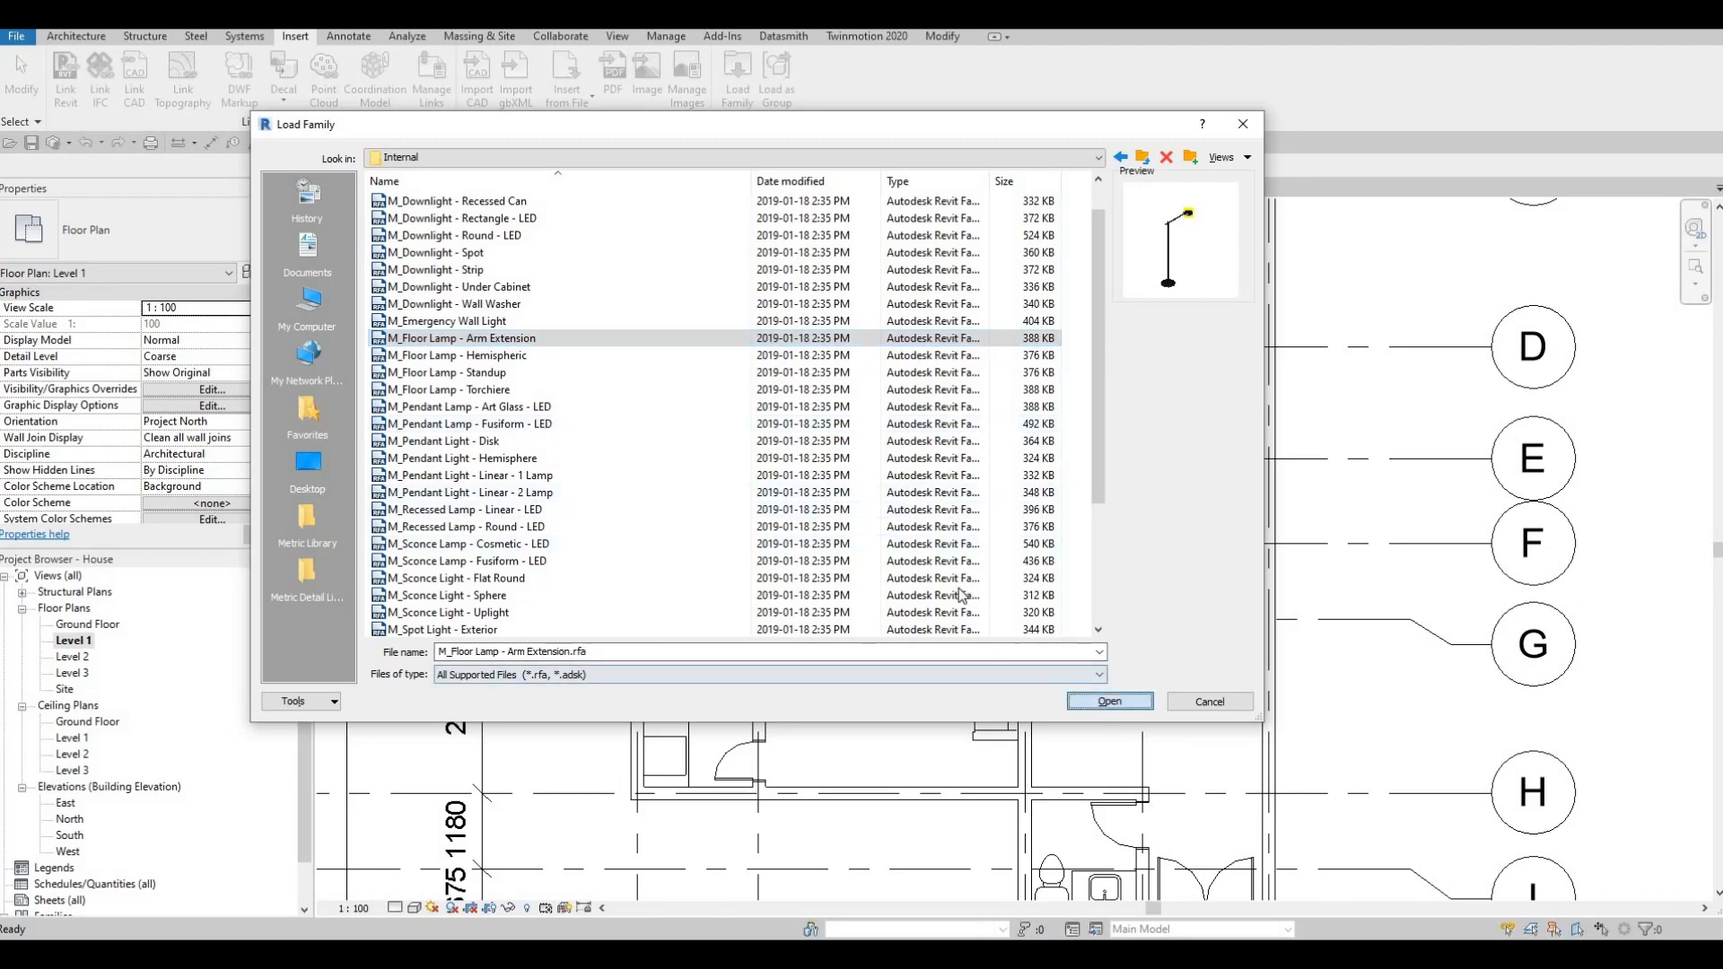
key("Return")
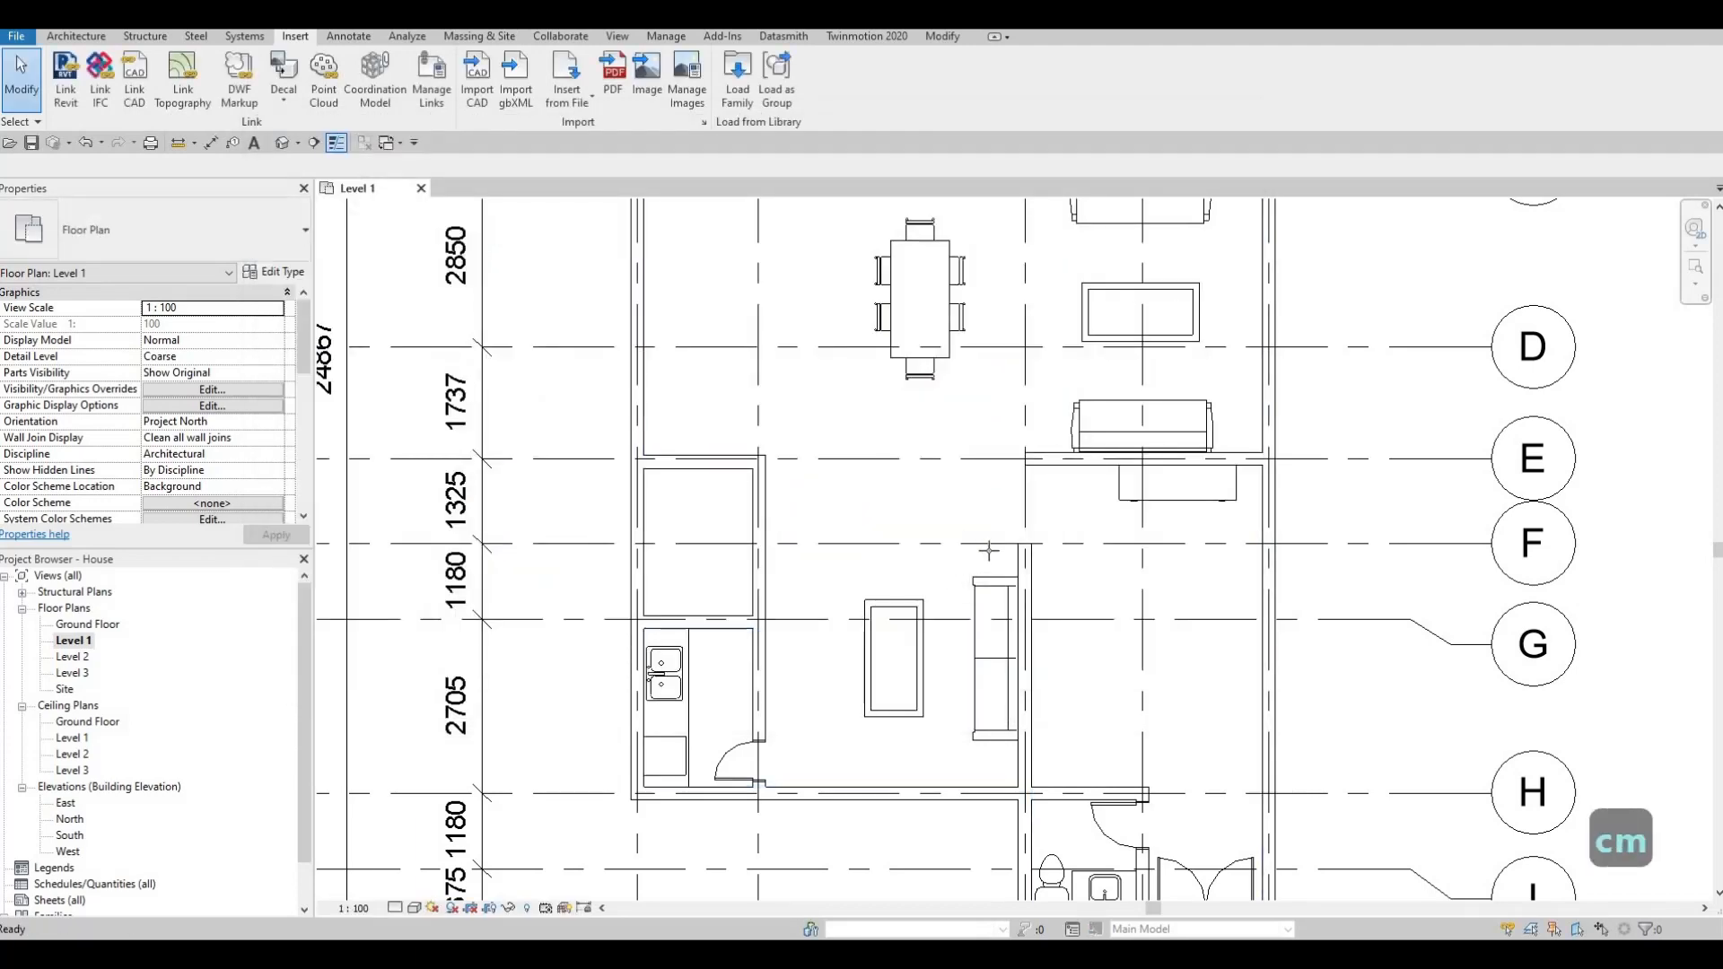
Place one M_Floor Lamp - Arm Extension, turned diagonally, at the north end of the sofa near grid G
scroll(996, 538, "up", 2)
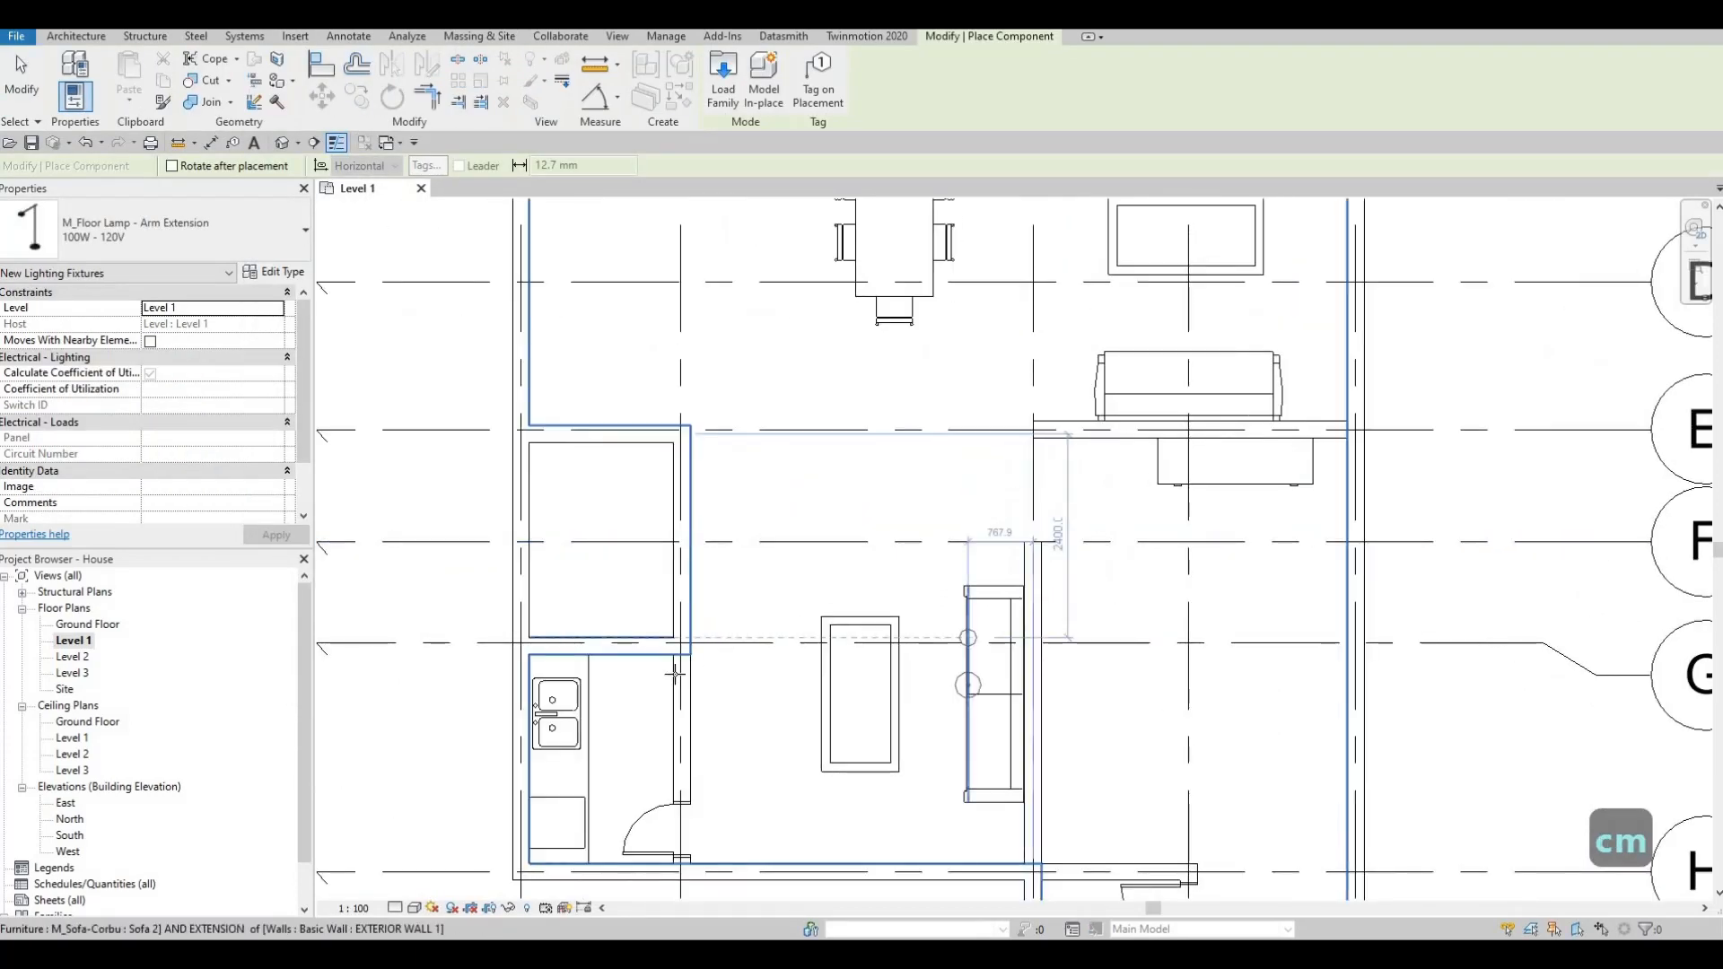
middle_click_drag(647, 814, 650, 696)
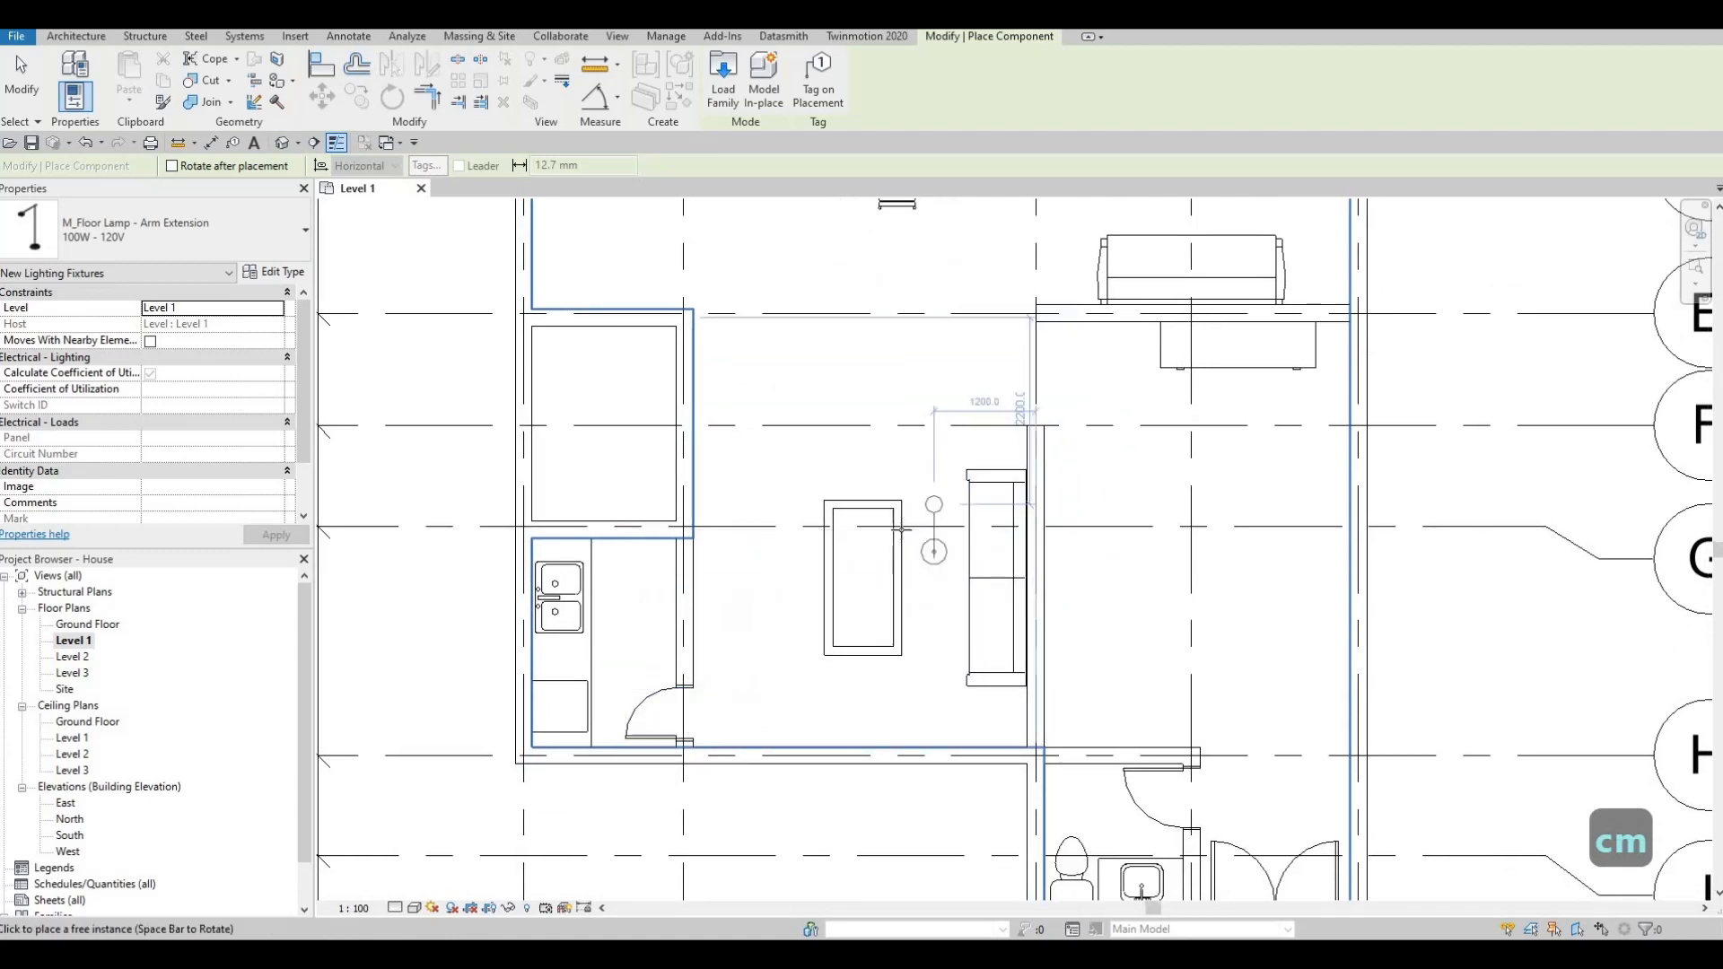
key("space")
key("space")
key("space")
key("space")
key("space")
key("space")
key("space")
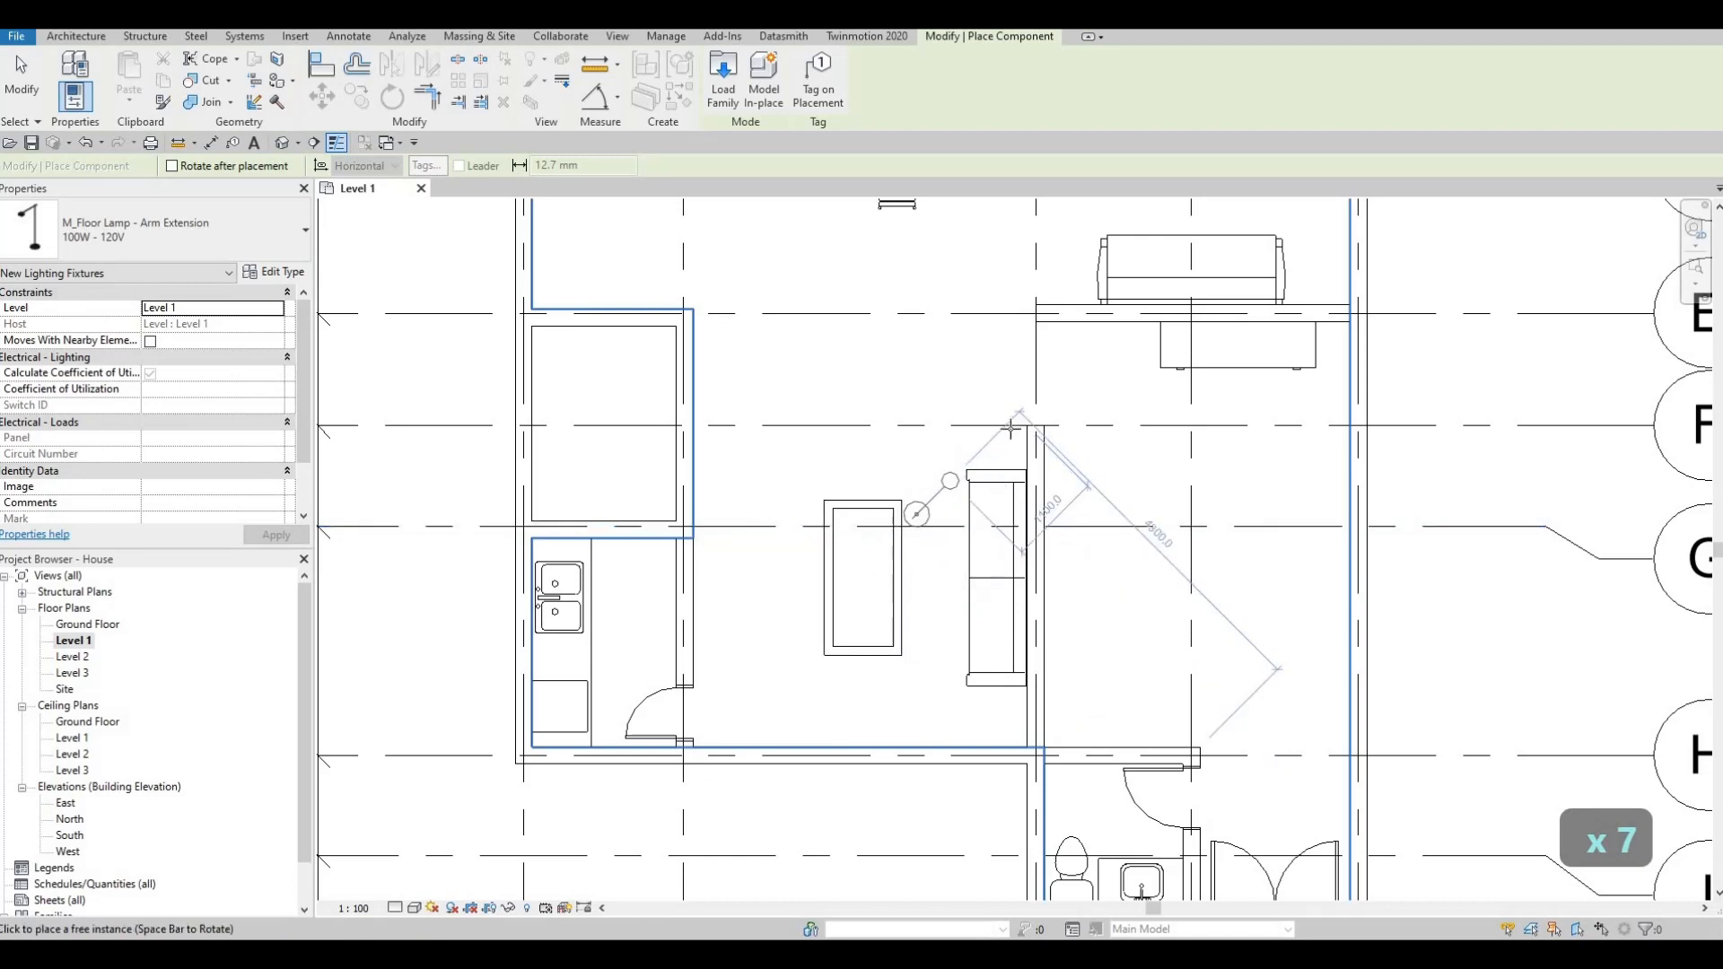
scroll(987, 444, "up", 1)
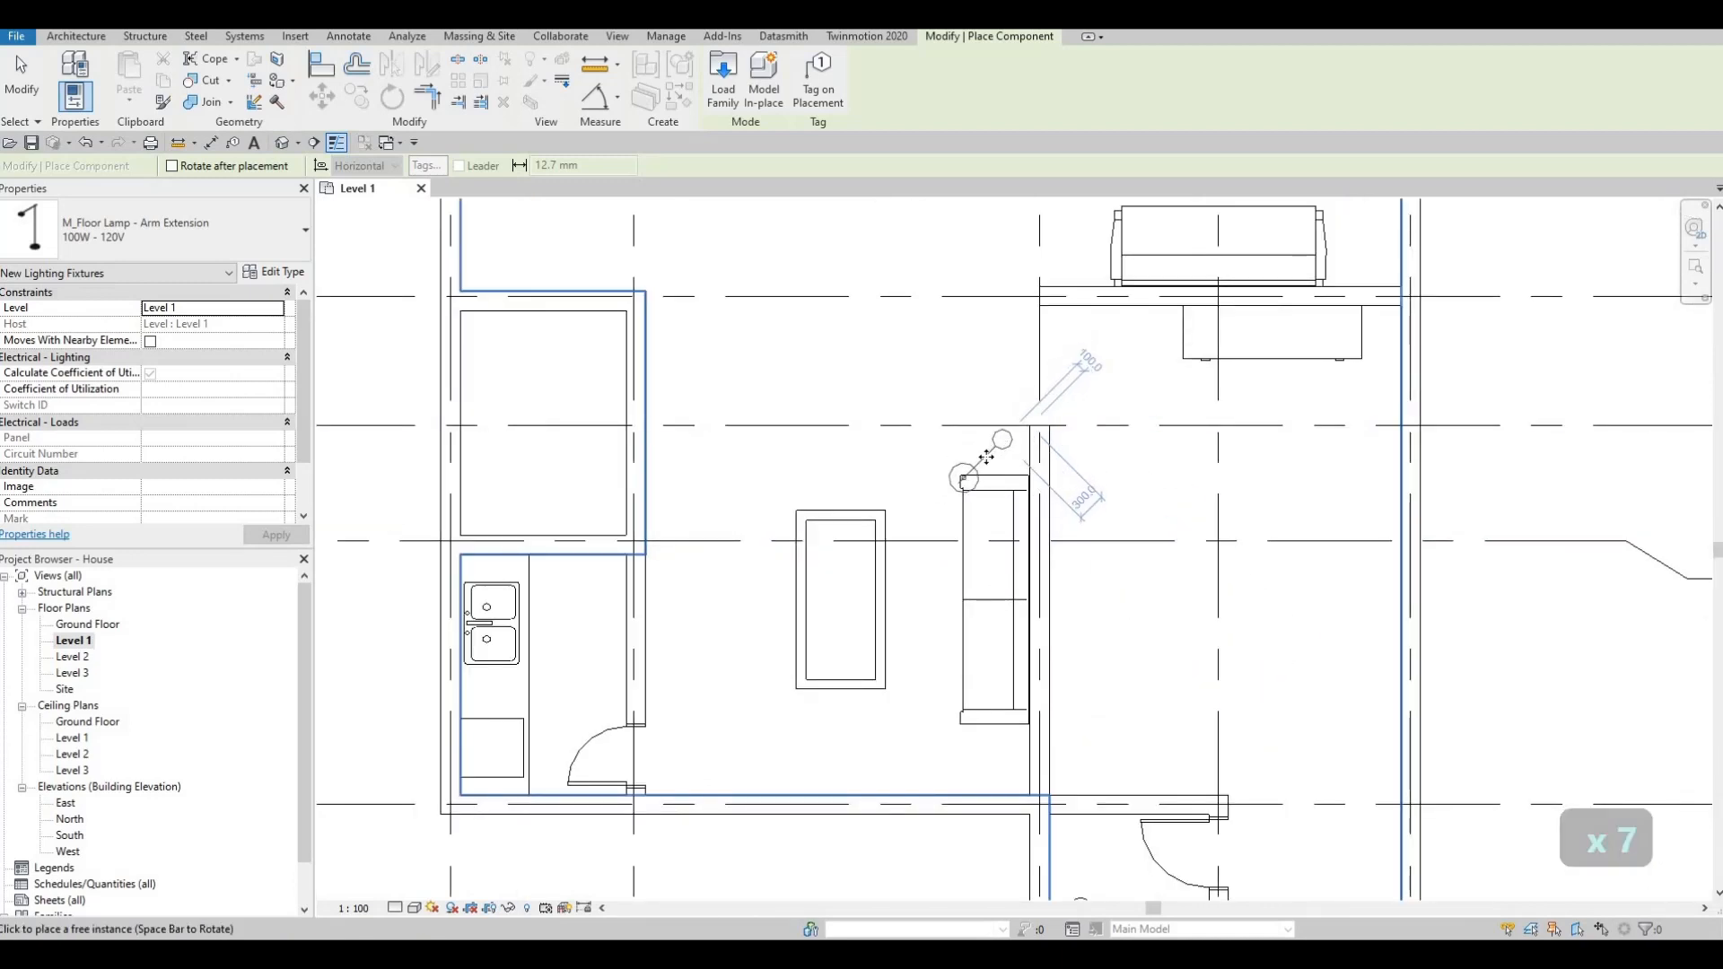
left_click(974, 485)
key("Escape")
key("Escape")
scroll(952, 531, "down", 3)
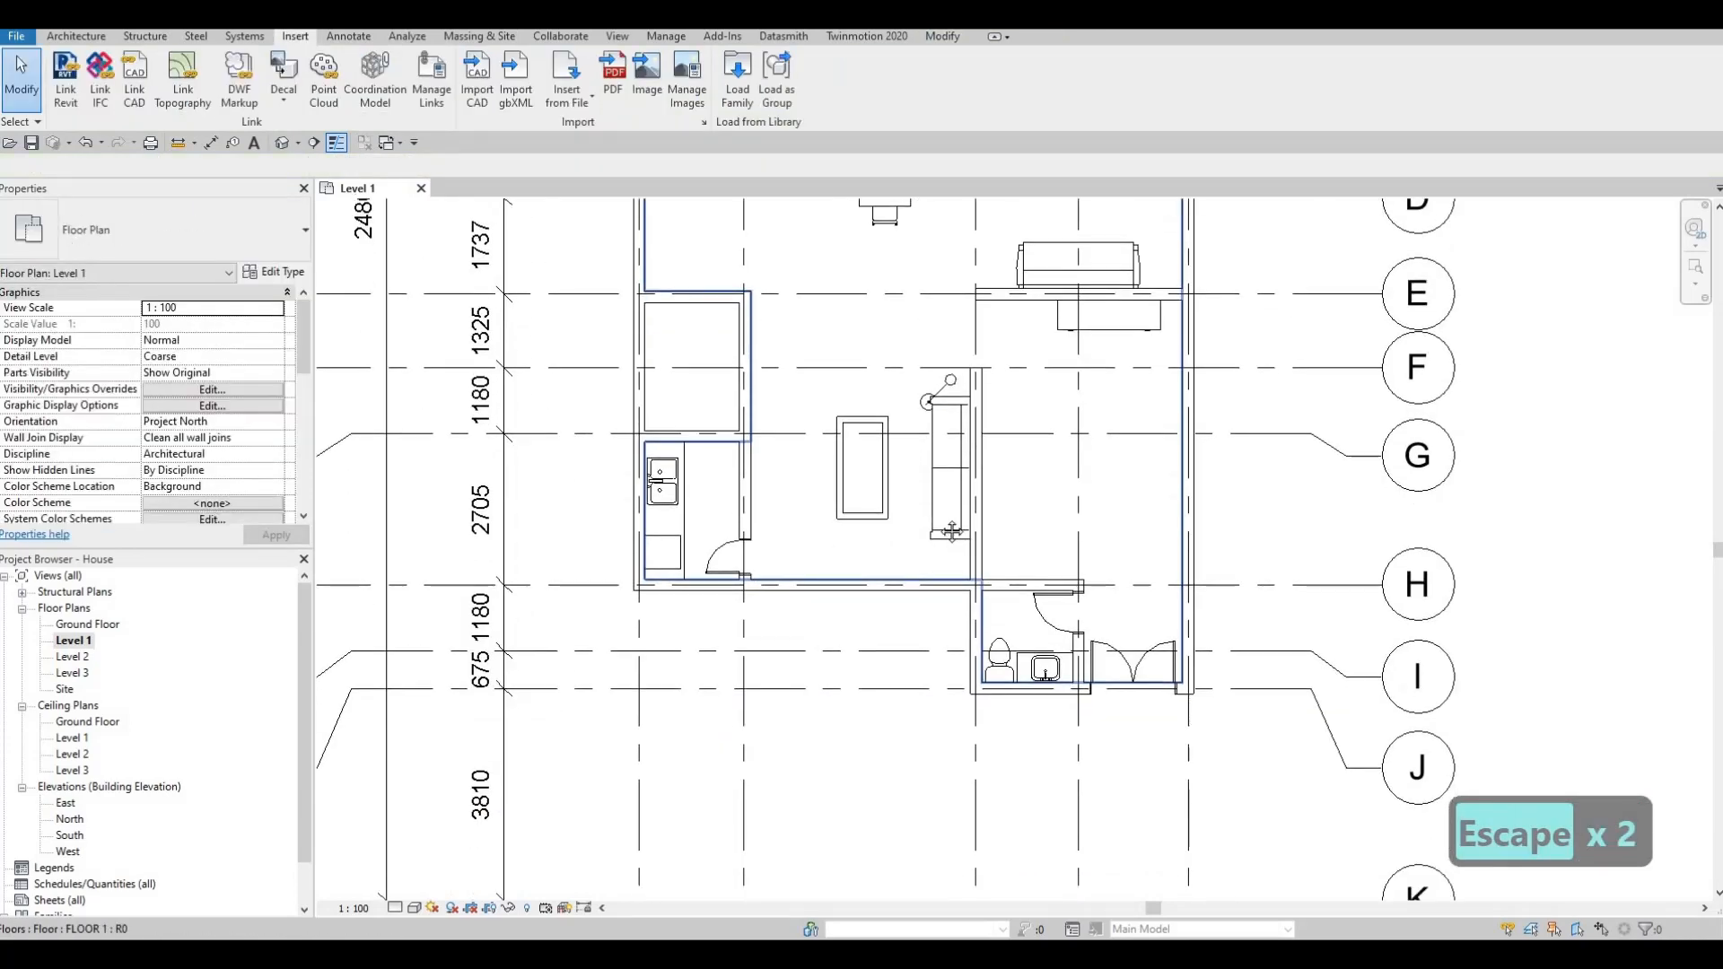
middle_click_drag(953, 531, 948, 521)
middle_click_drag(919, 461, 896, 527)
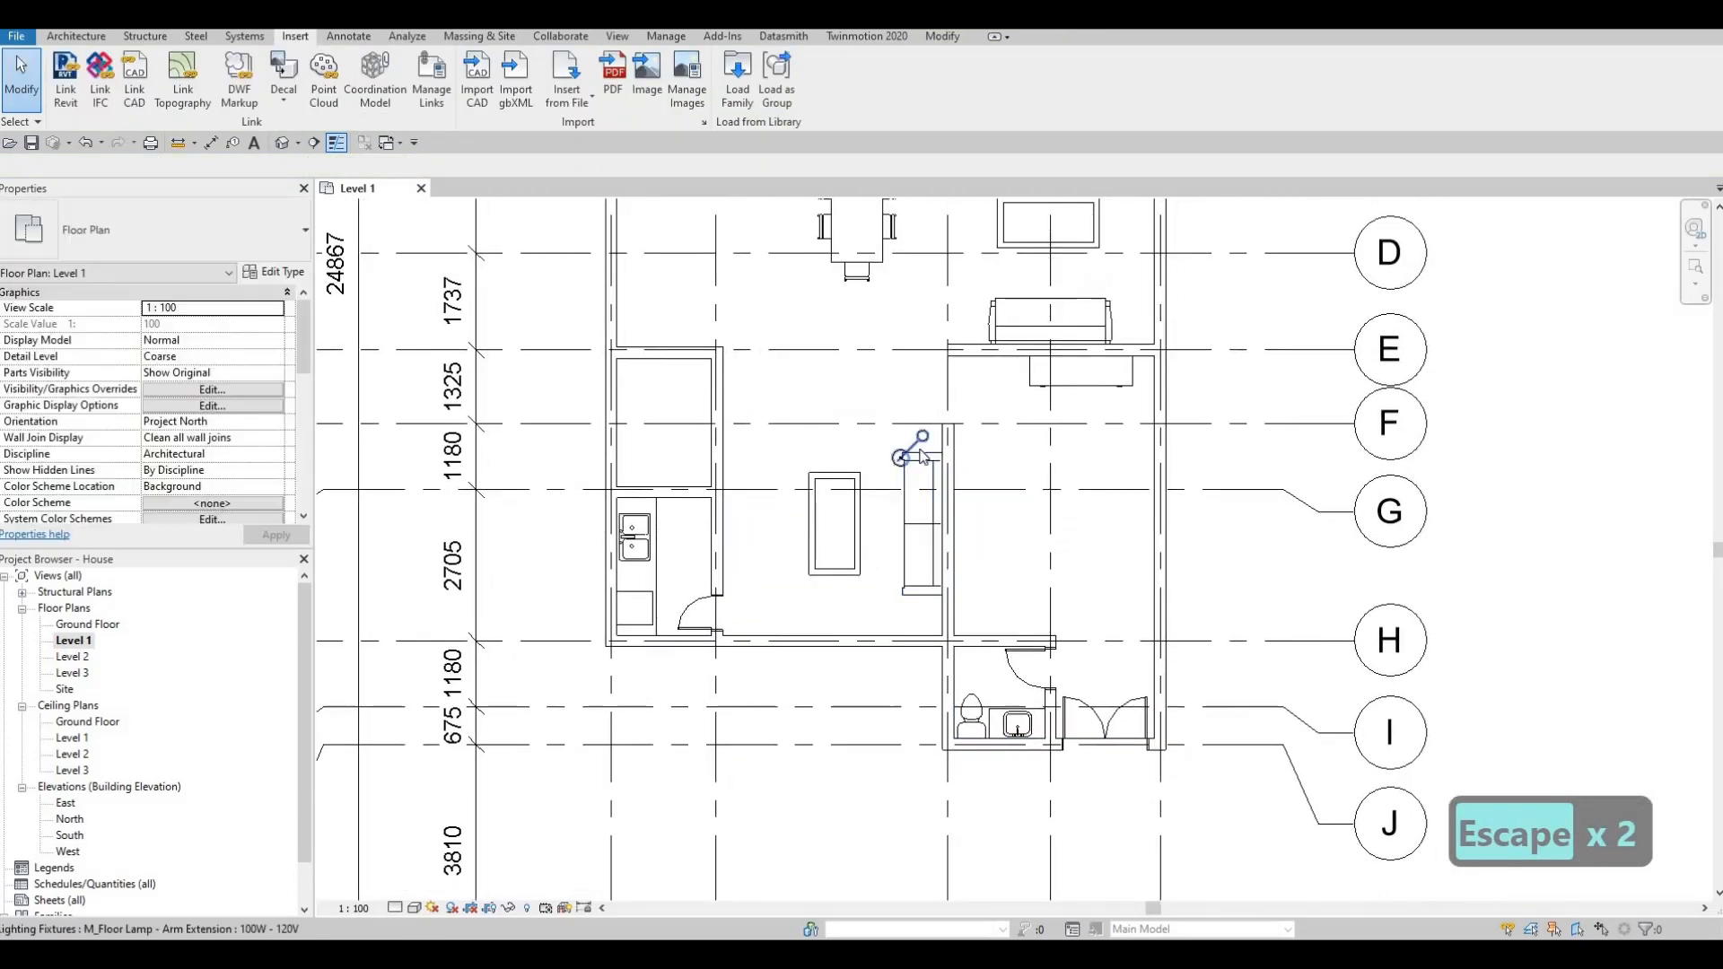
Rotate the floor lamp 180 degrees so its larger circle points northeast
scroll(920, 451, "up", 5)
left_click(914, 449)
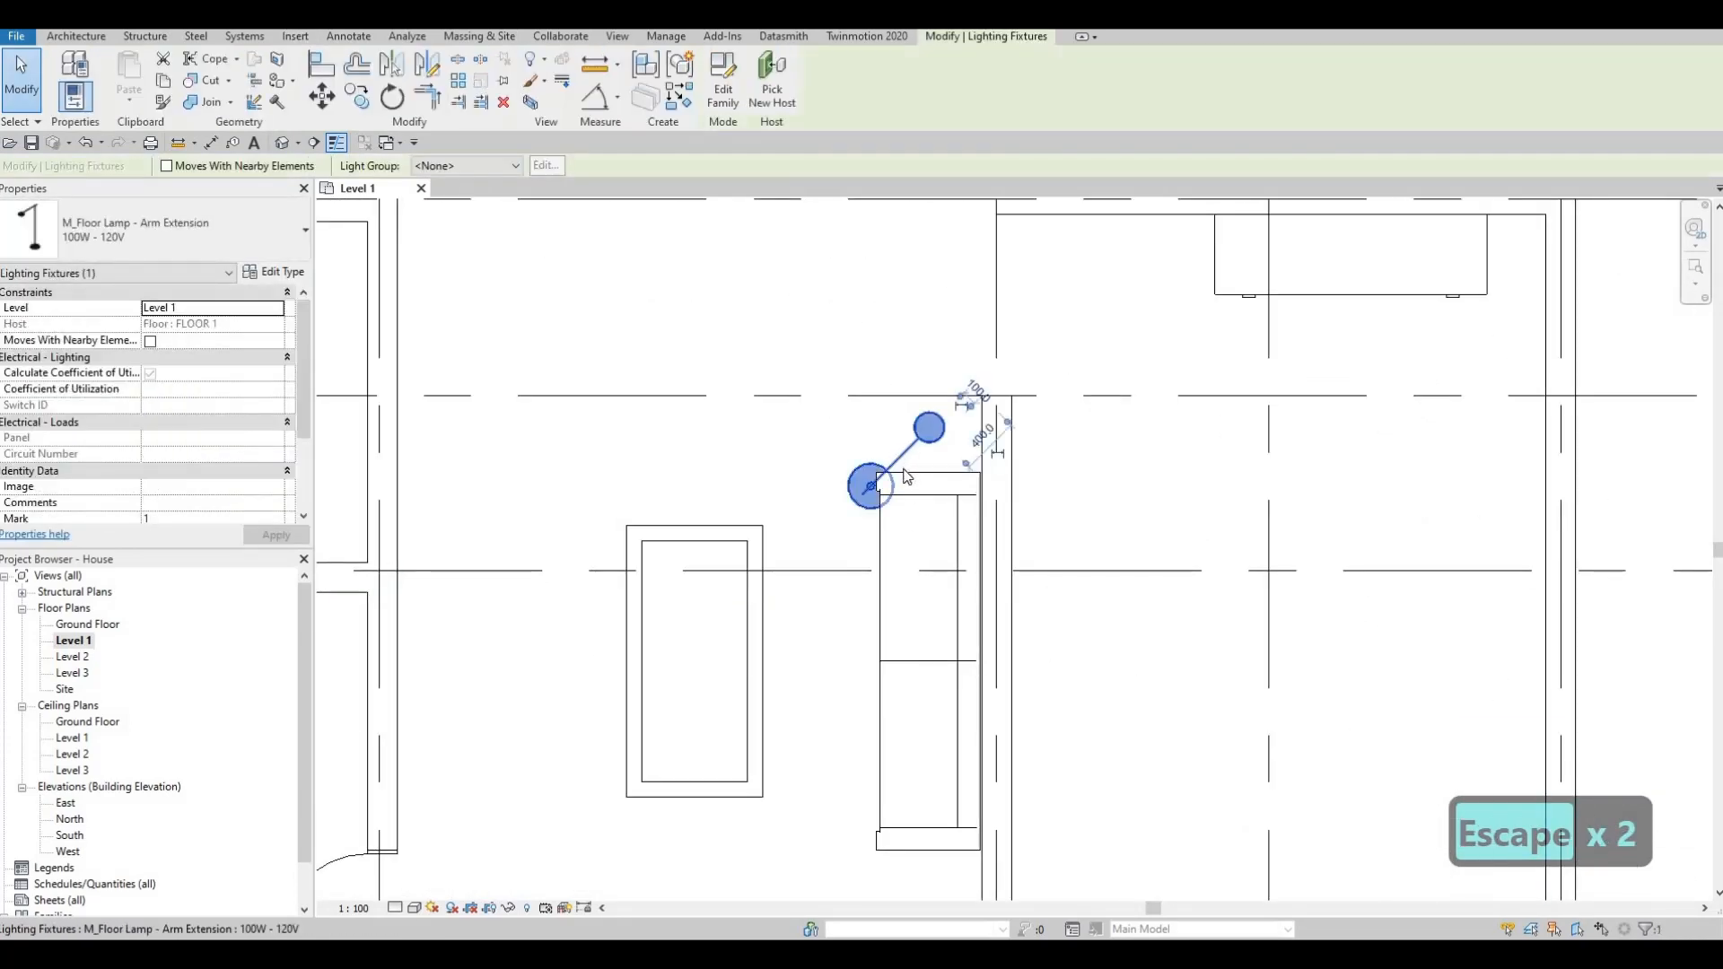
key("space")
key("space")
key("space")
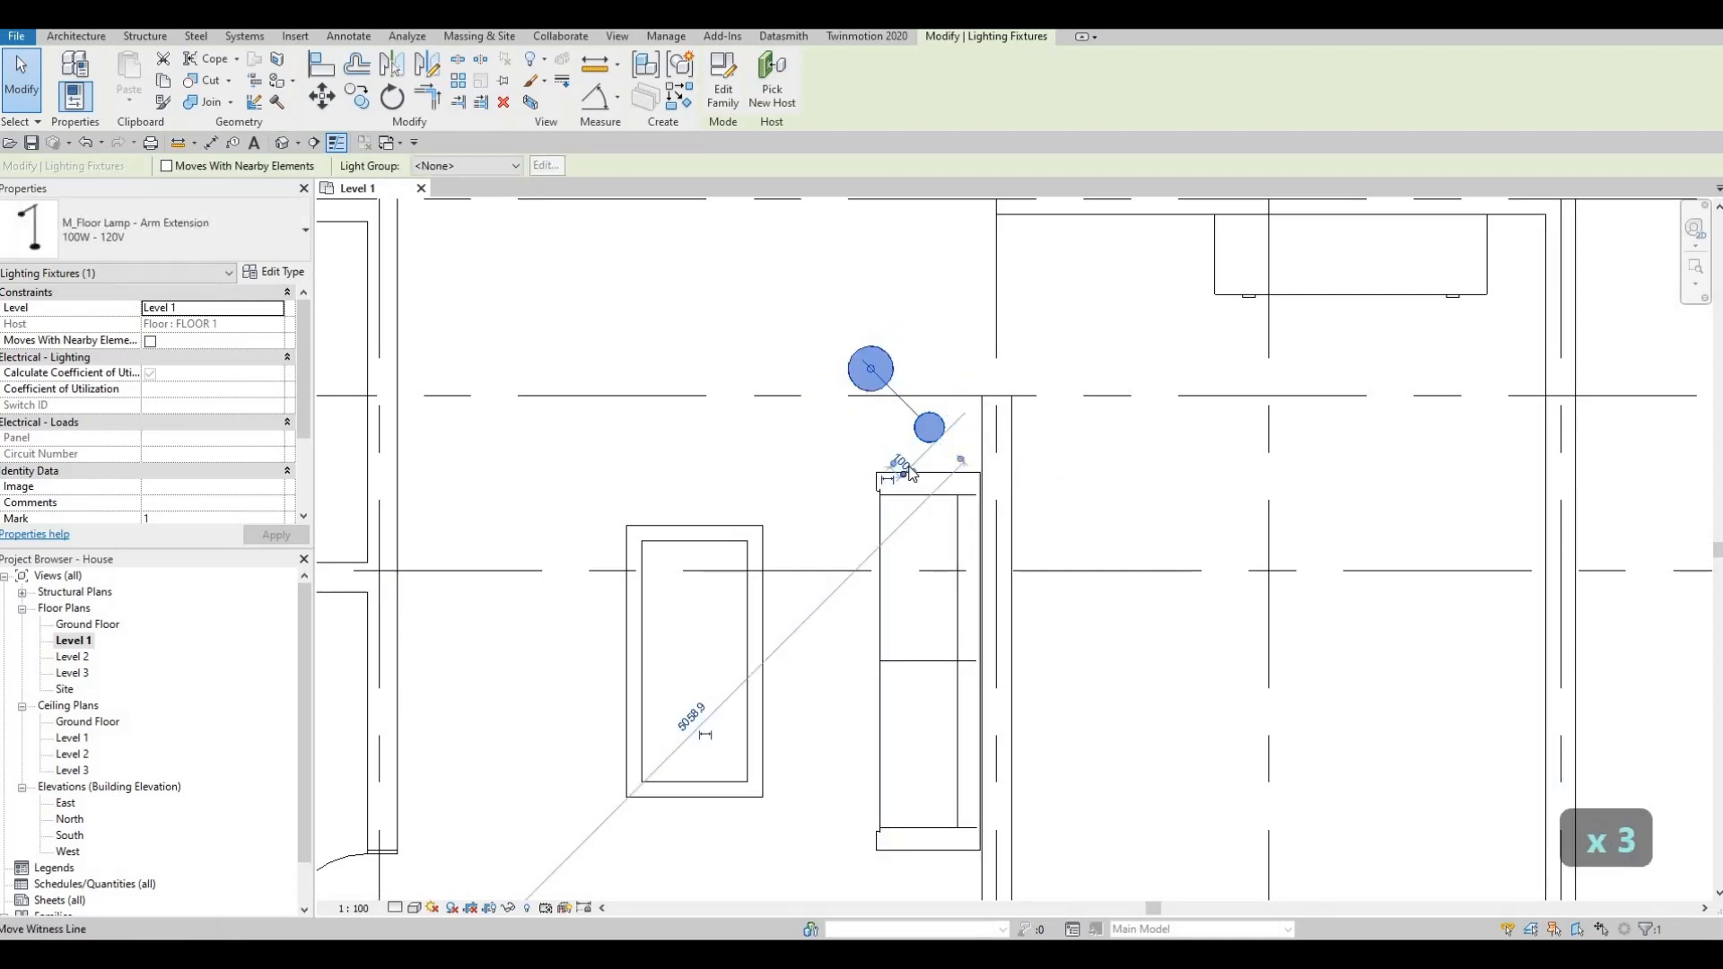
key("space")
key("space")
key("space")
key("Escape")
key("Escape")
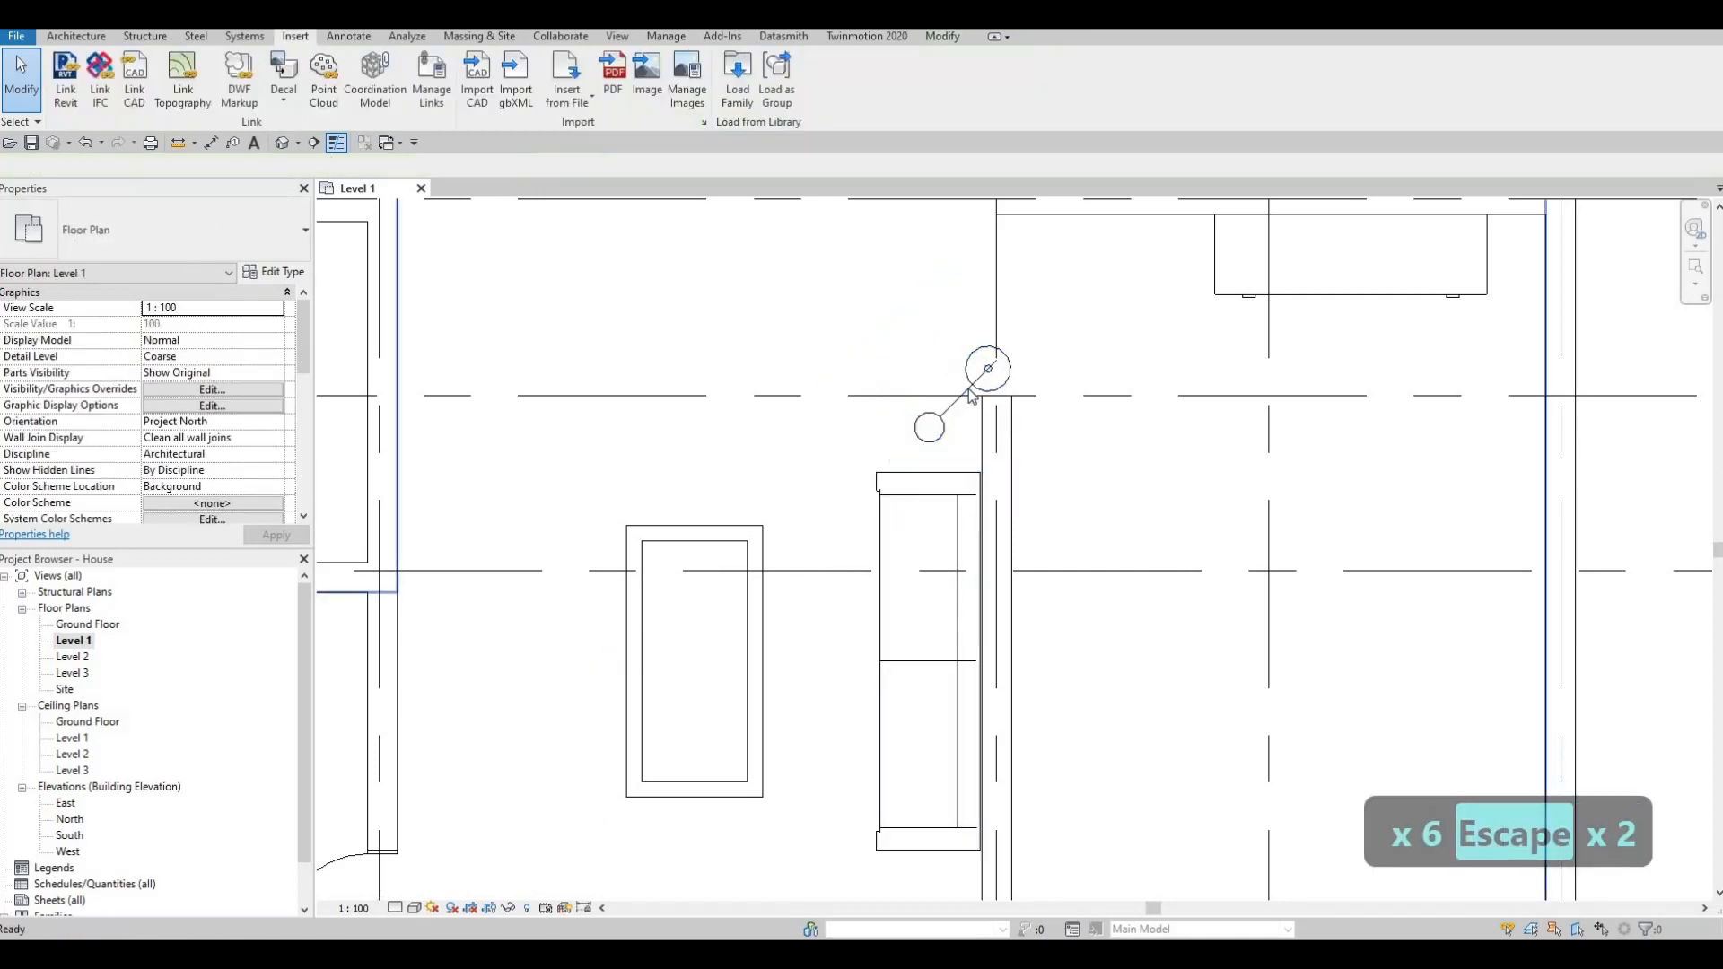
Move the floor lamp southwest so its smaller circle sits on the sofa's northwest corner
left_click(969, 396)
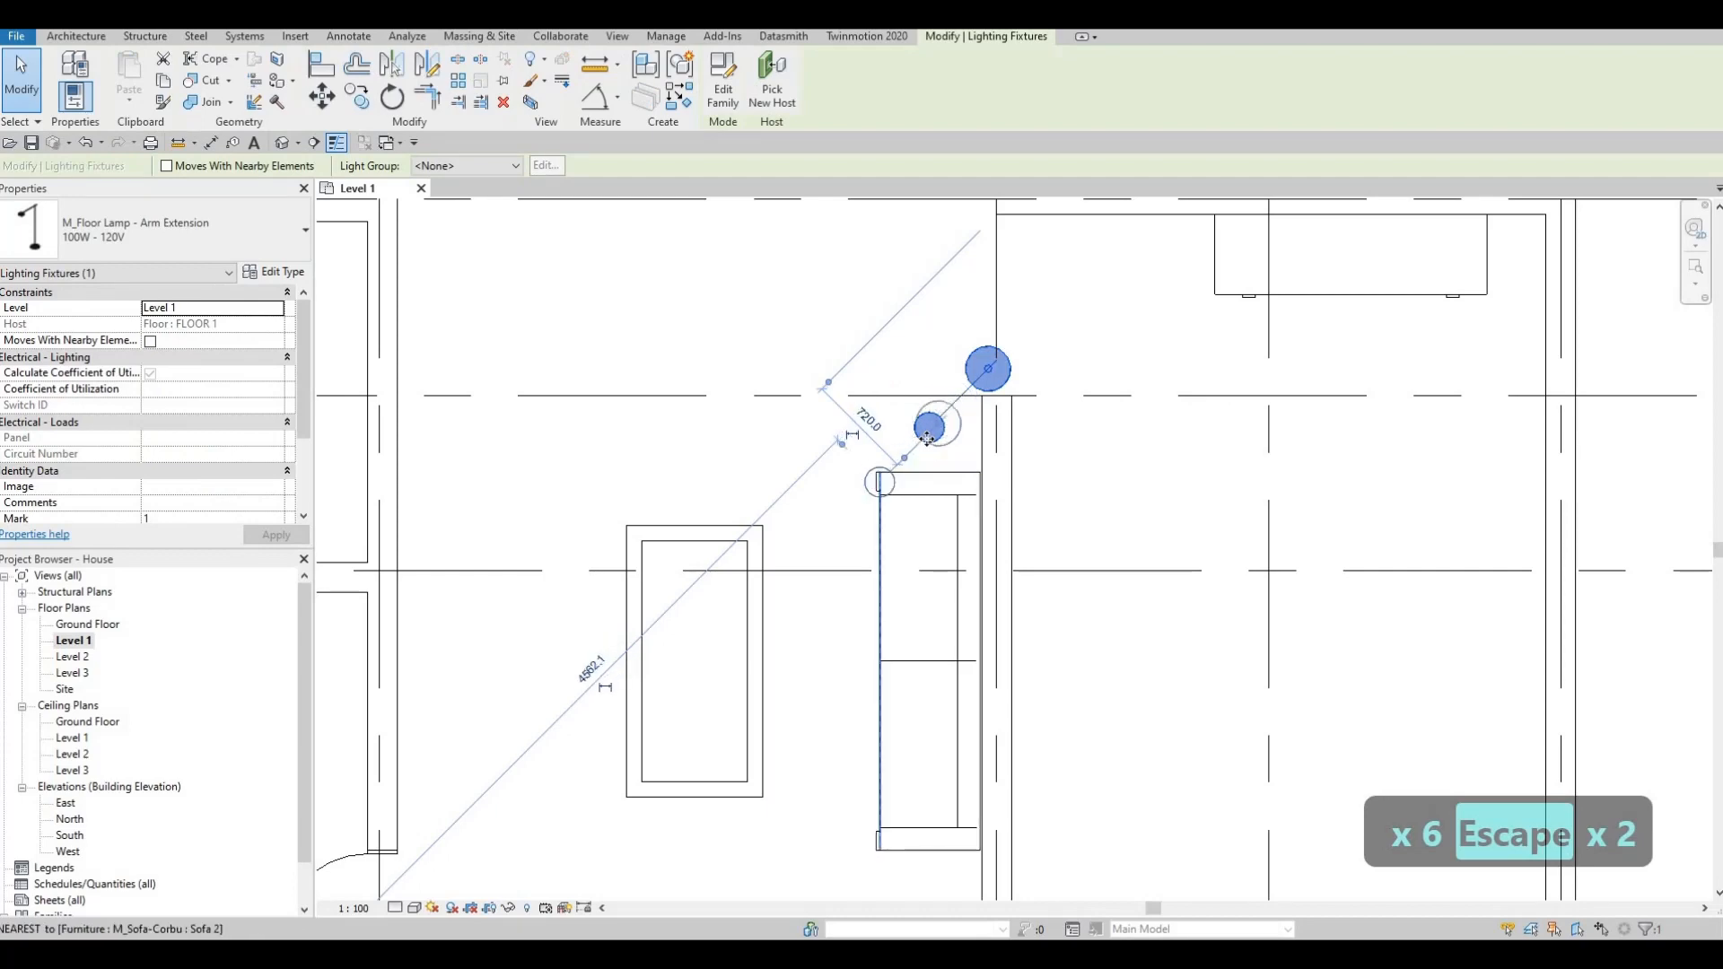
left_click_drag(927, 439, 927, 445)
key("Escape")
key("Escape")
middle_click_drag(904, 581, 912, 538)
scroll(882, 664, "down", 1)
middle_click_drag(880, 682, 877, 548)
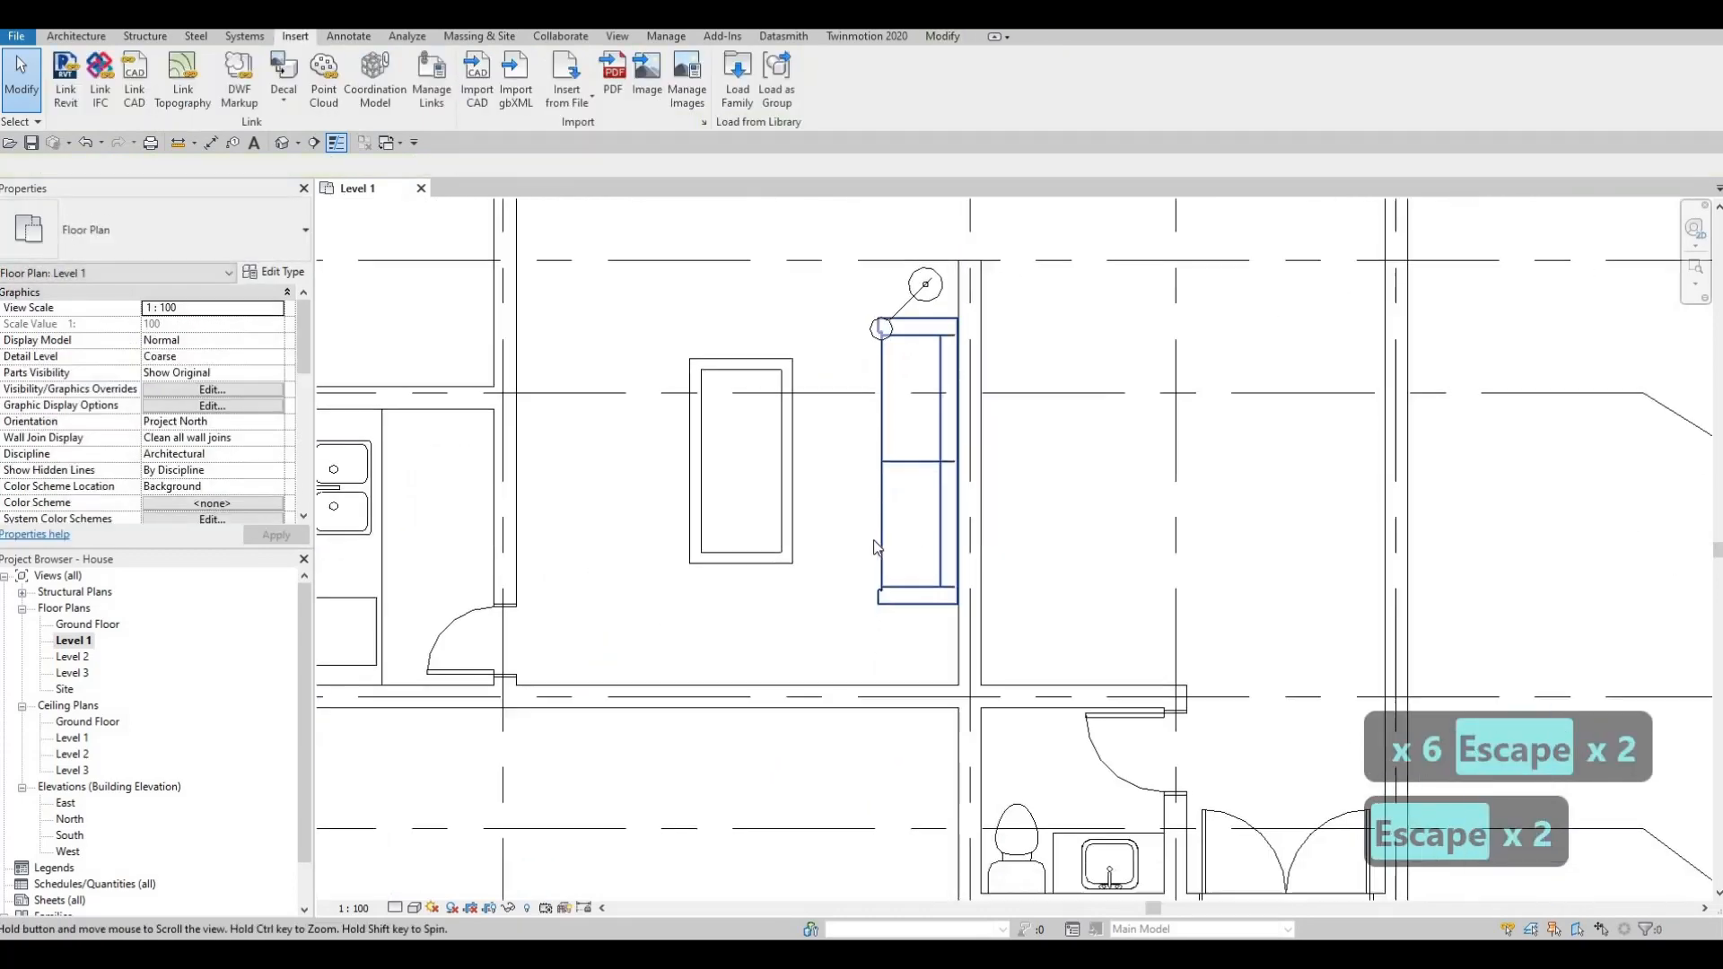
key("Escape")
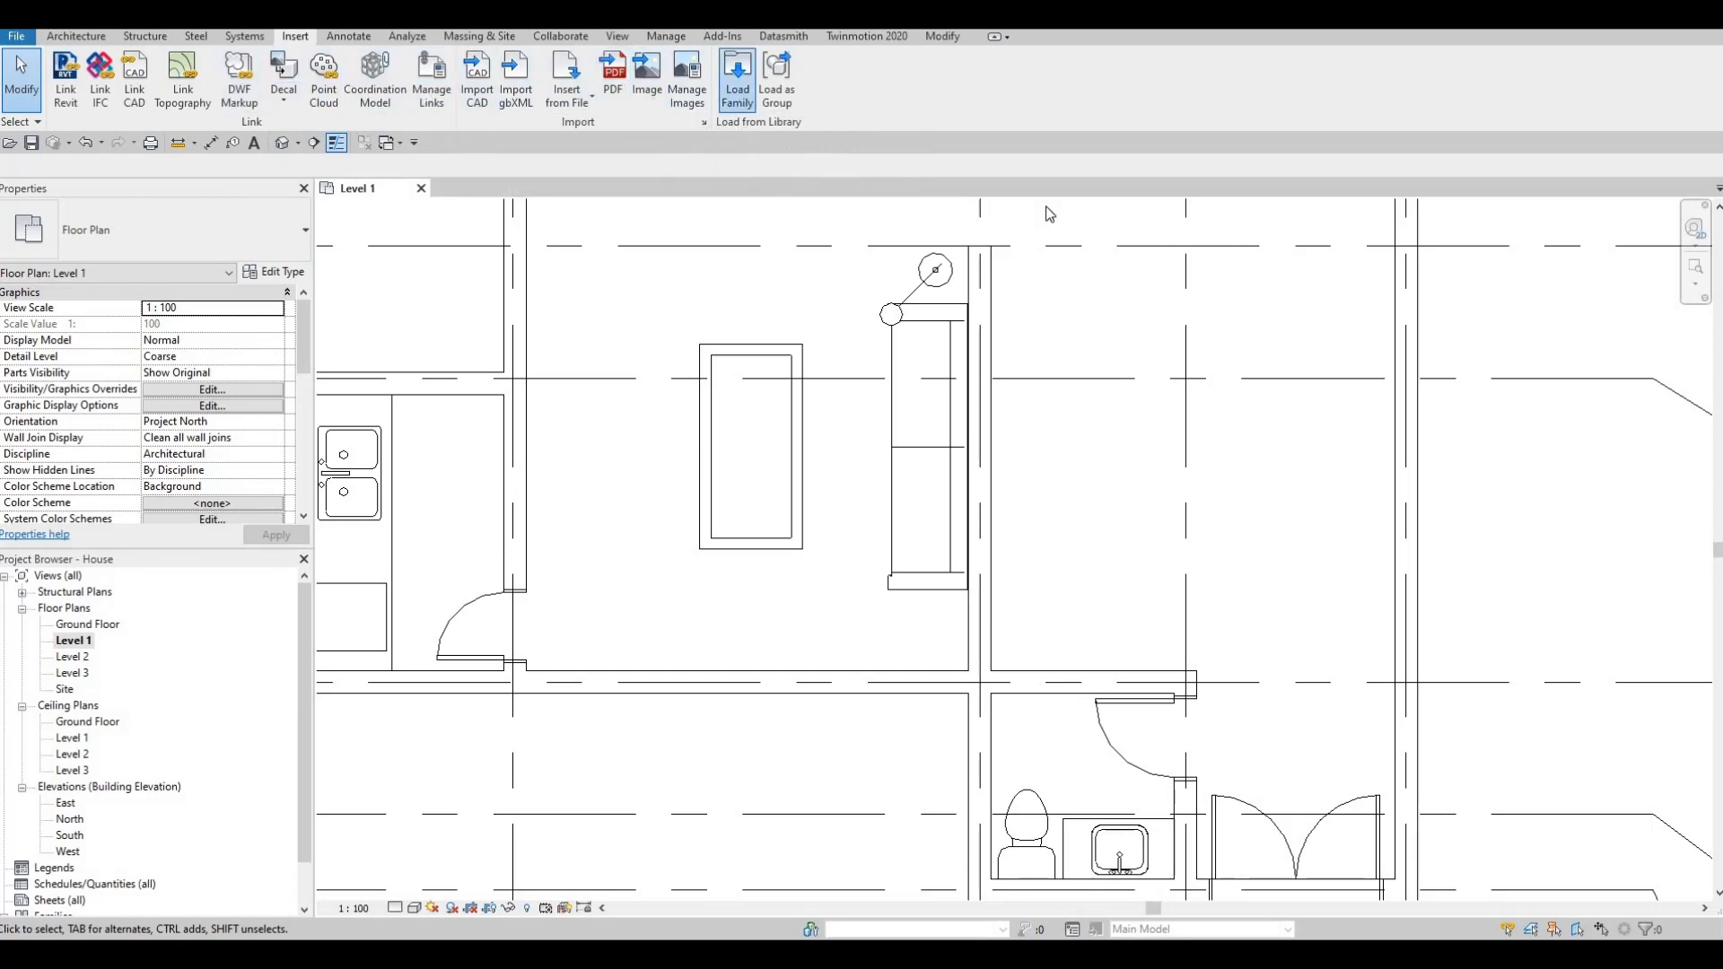
Load the M_Table-Night Stand family from the Canada library's Furniture > Tables folder
left_click(1143, 167)
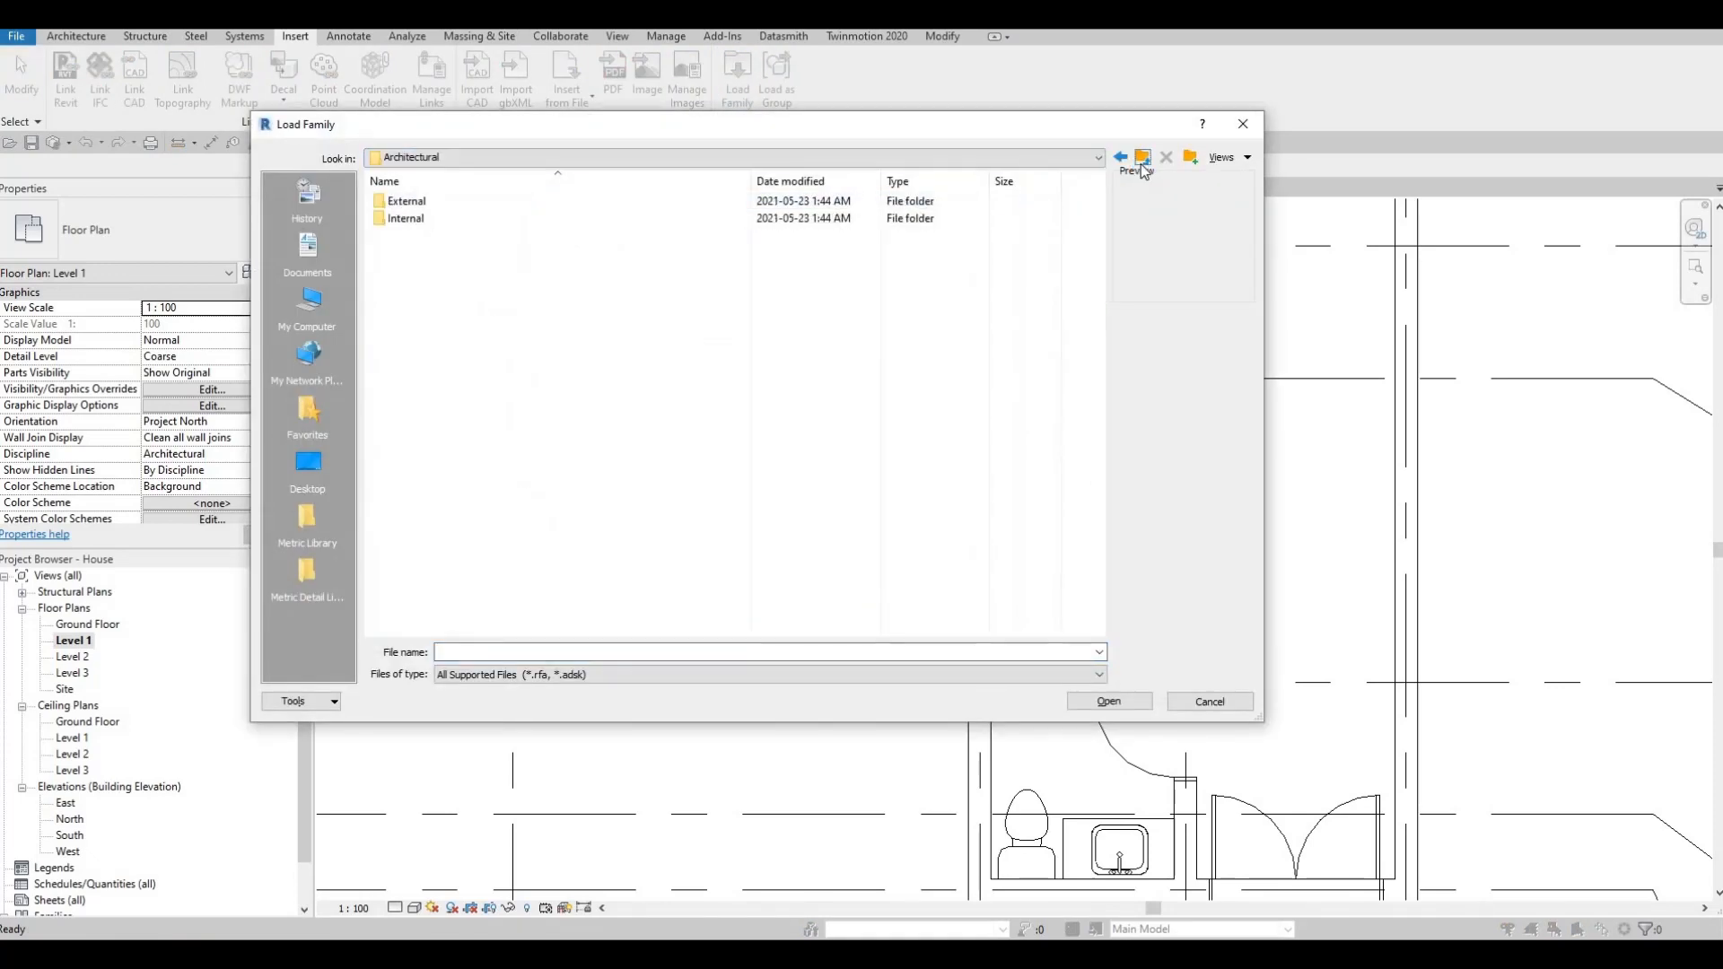
left_click(1144, 166)
left_click(1144, 167)
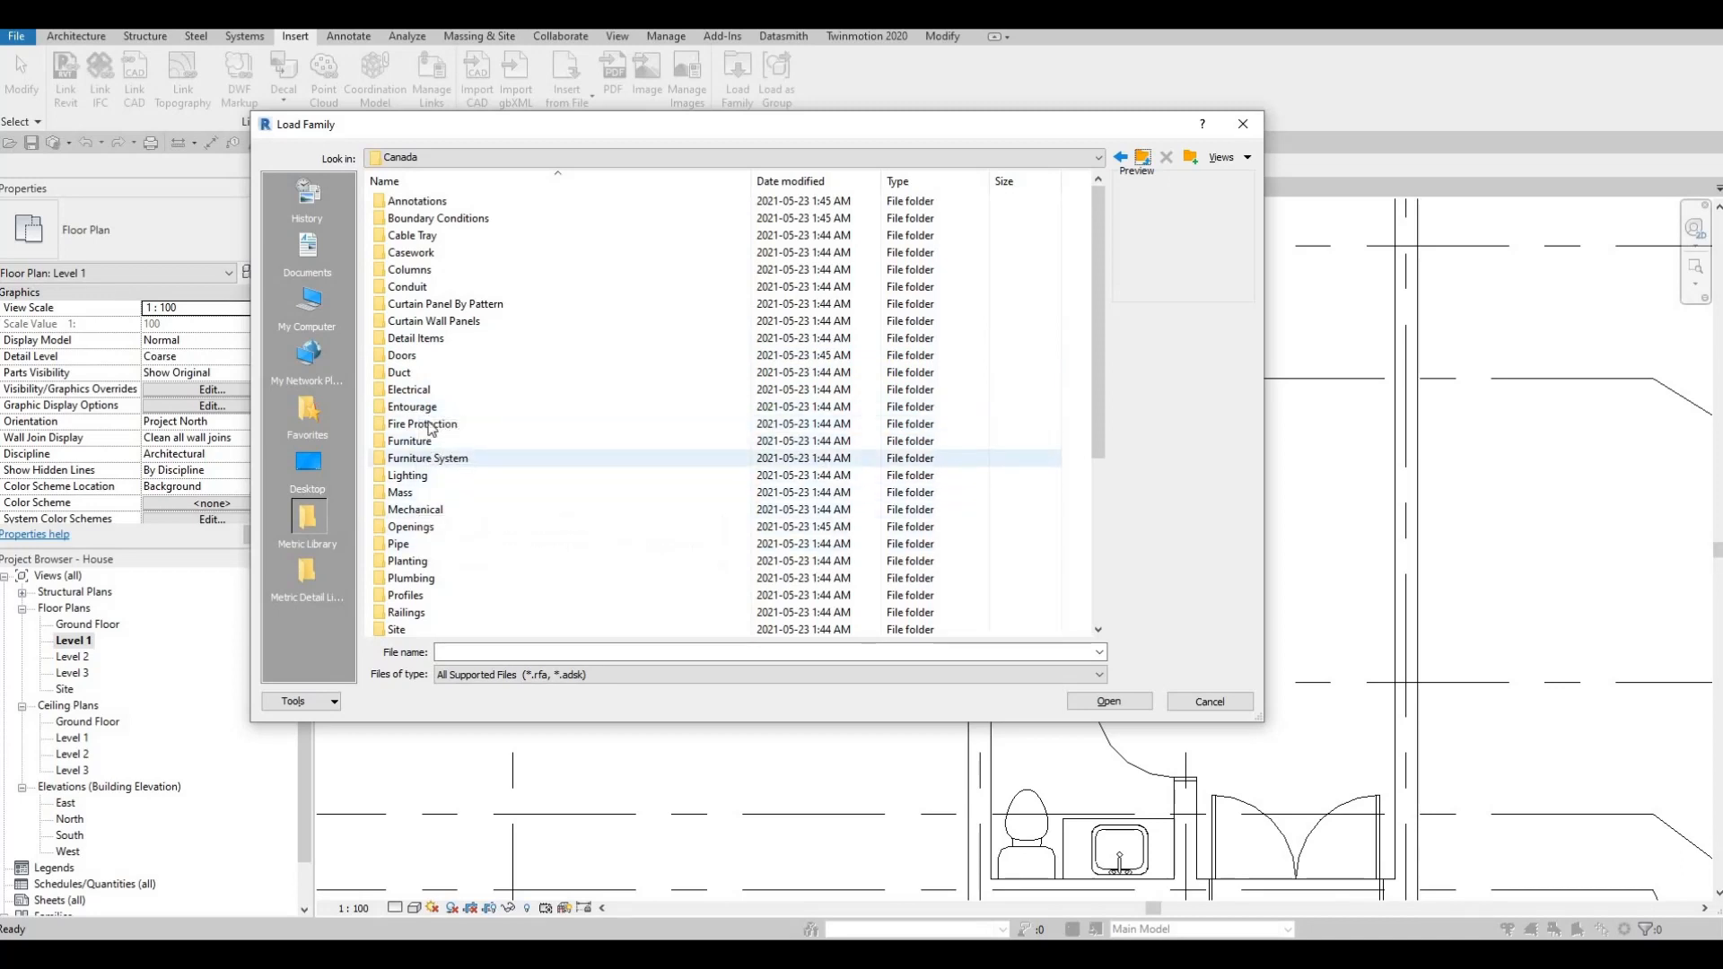
double_click(409, 440)
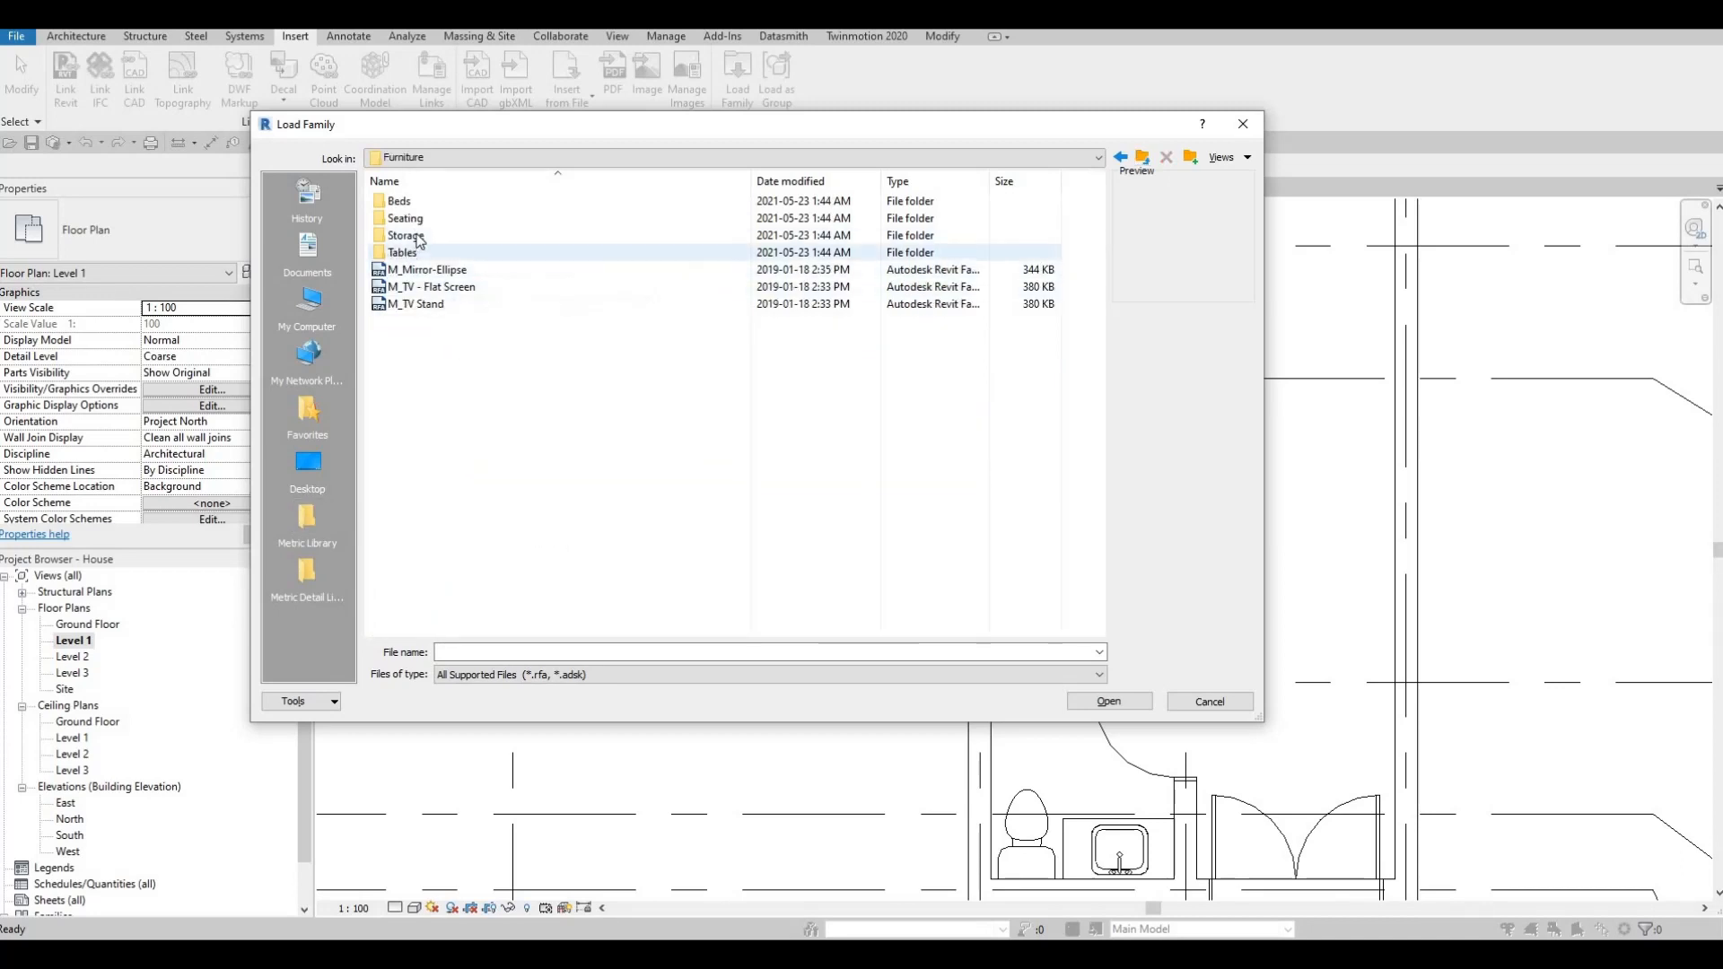
double_click(405, 252)
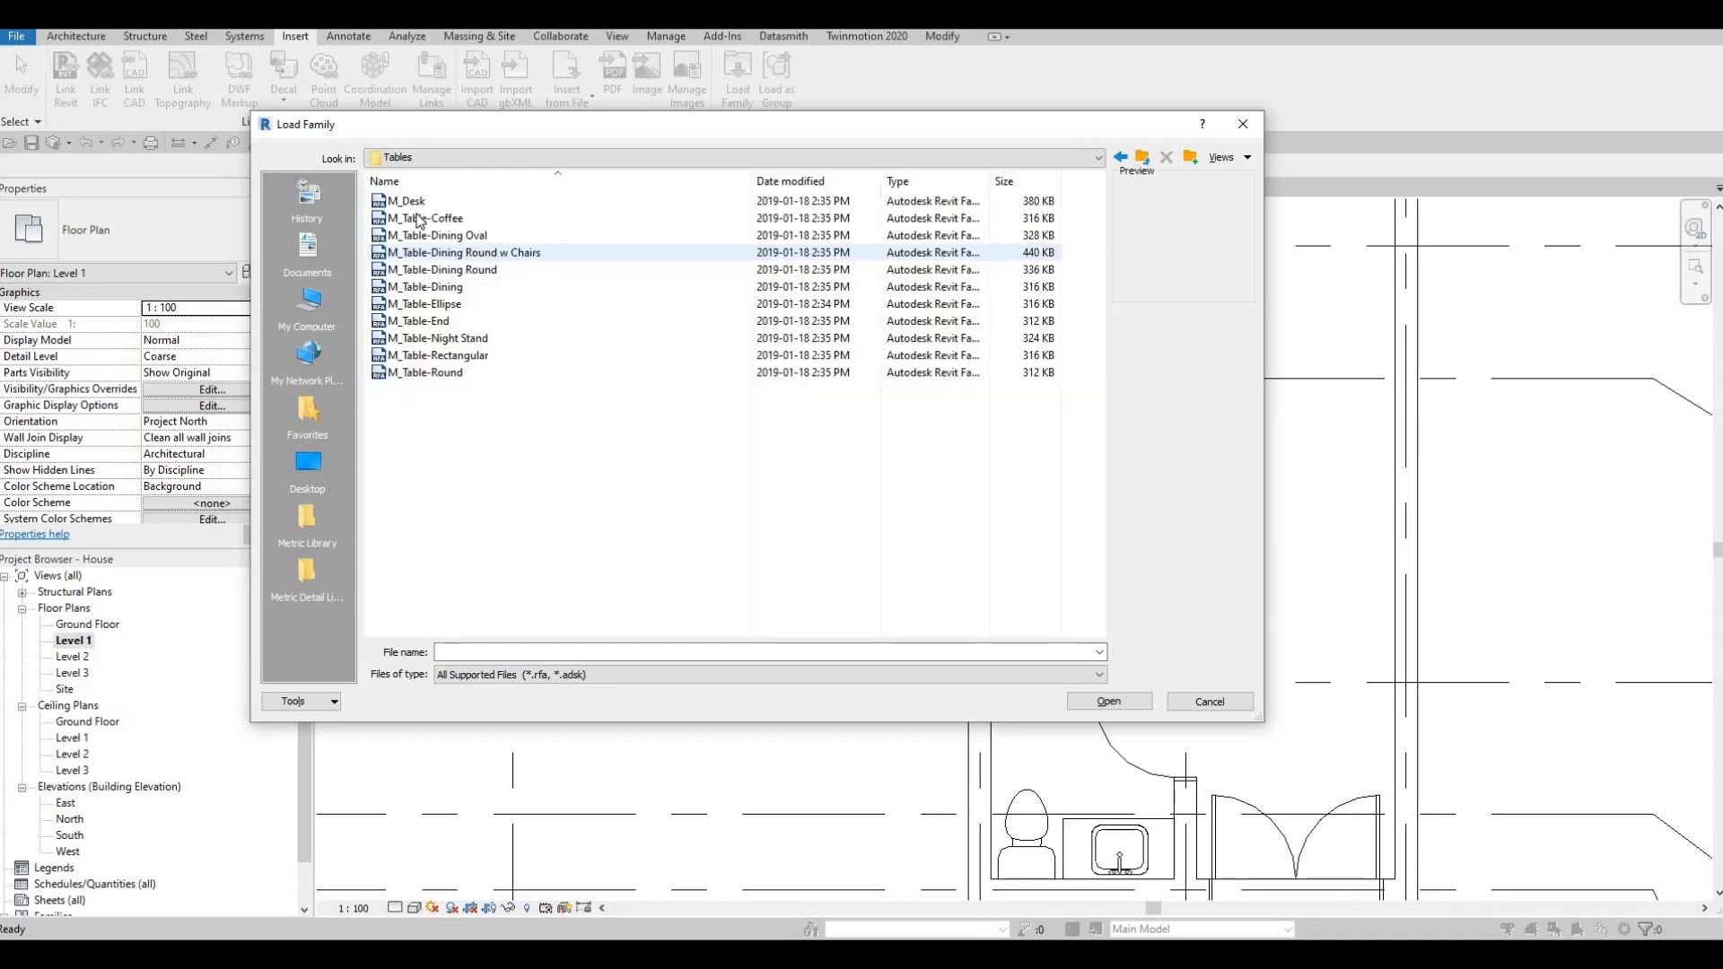
left_click(431, 321)
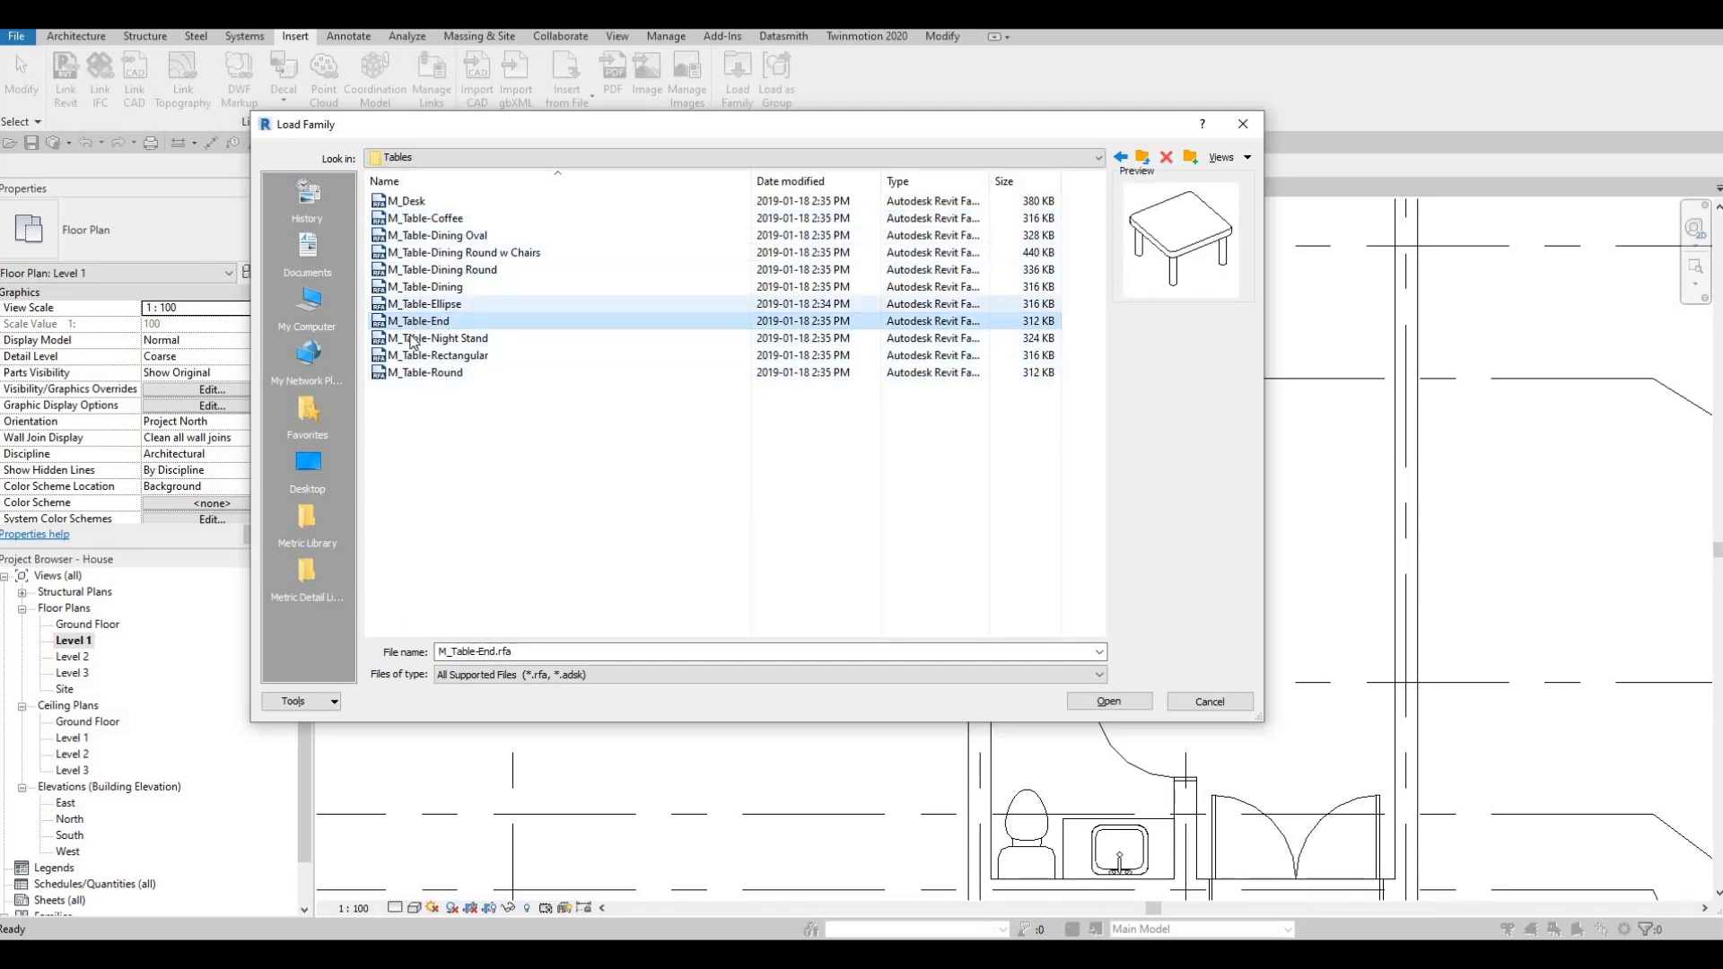
left_click(421, 338)
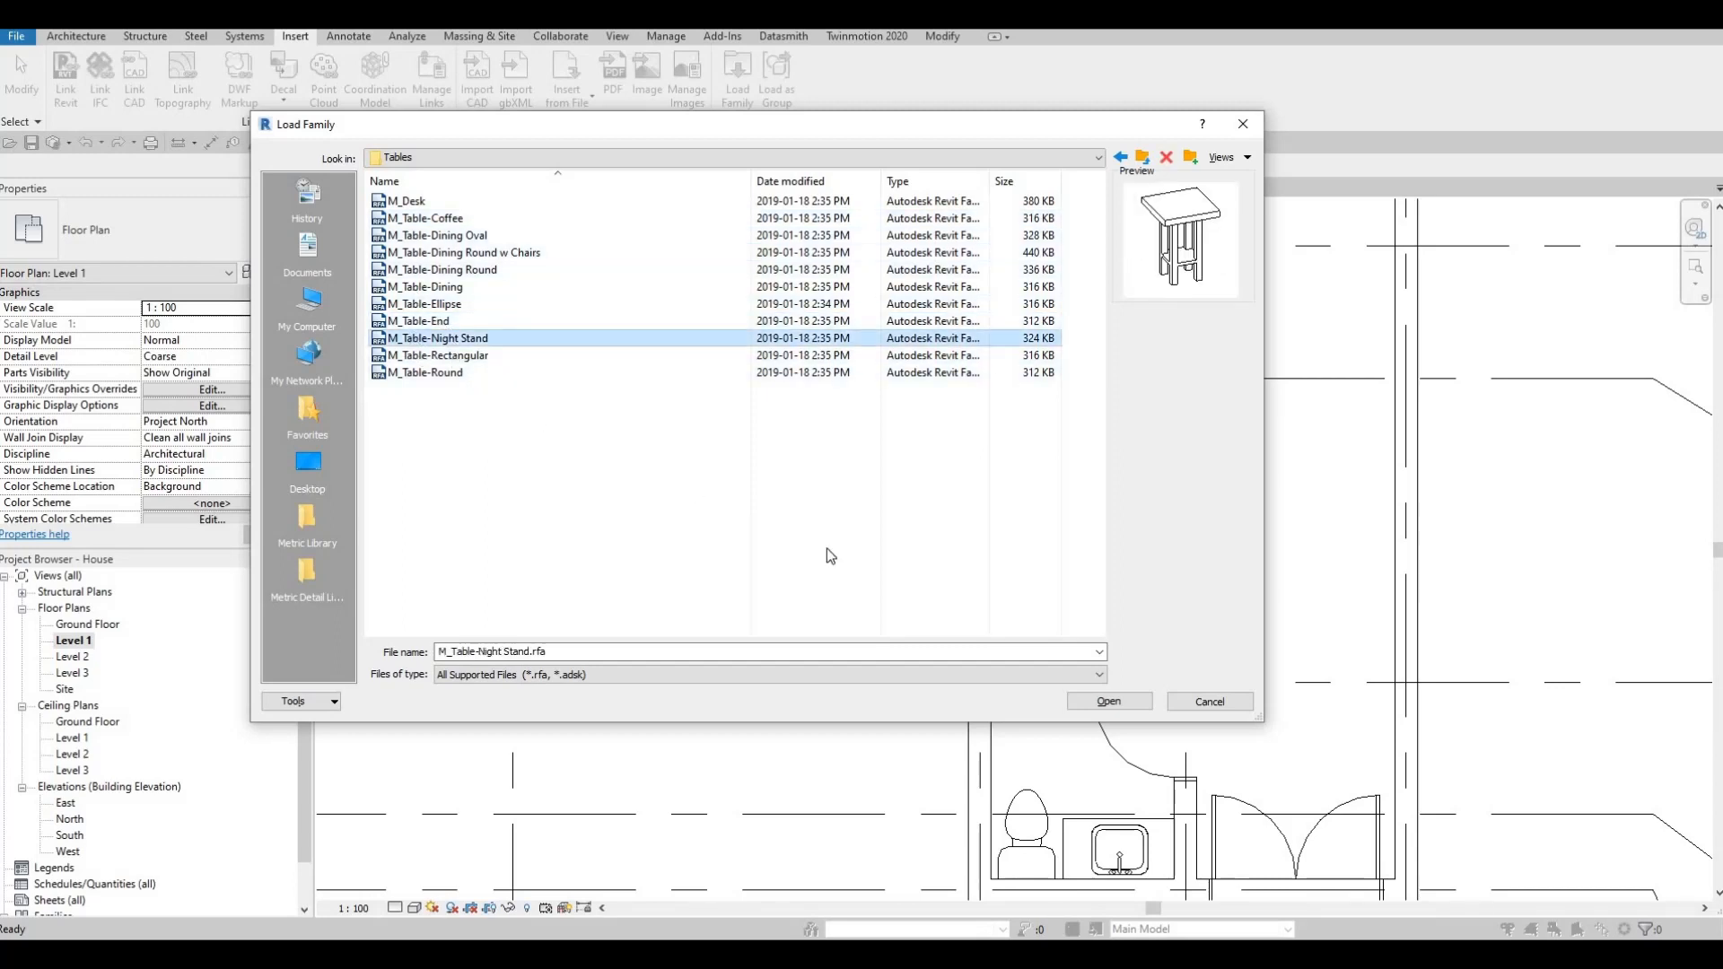
left_click(1111, 701)
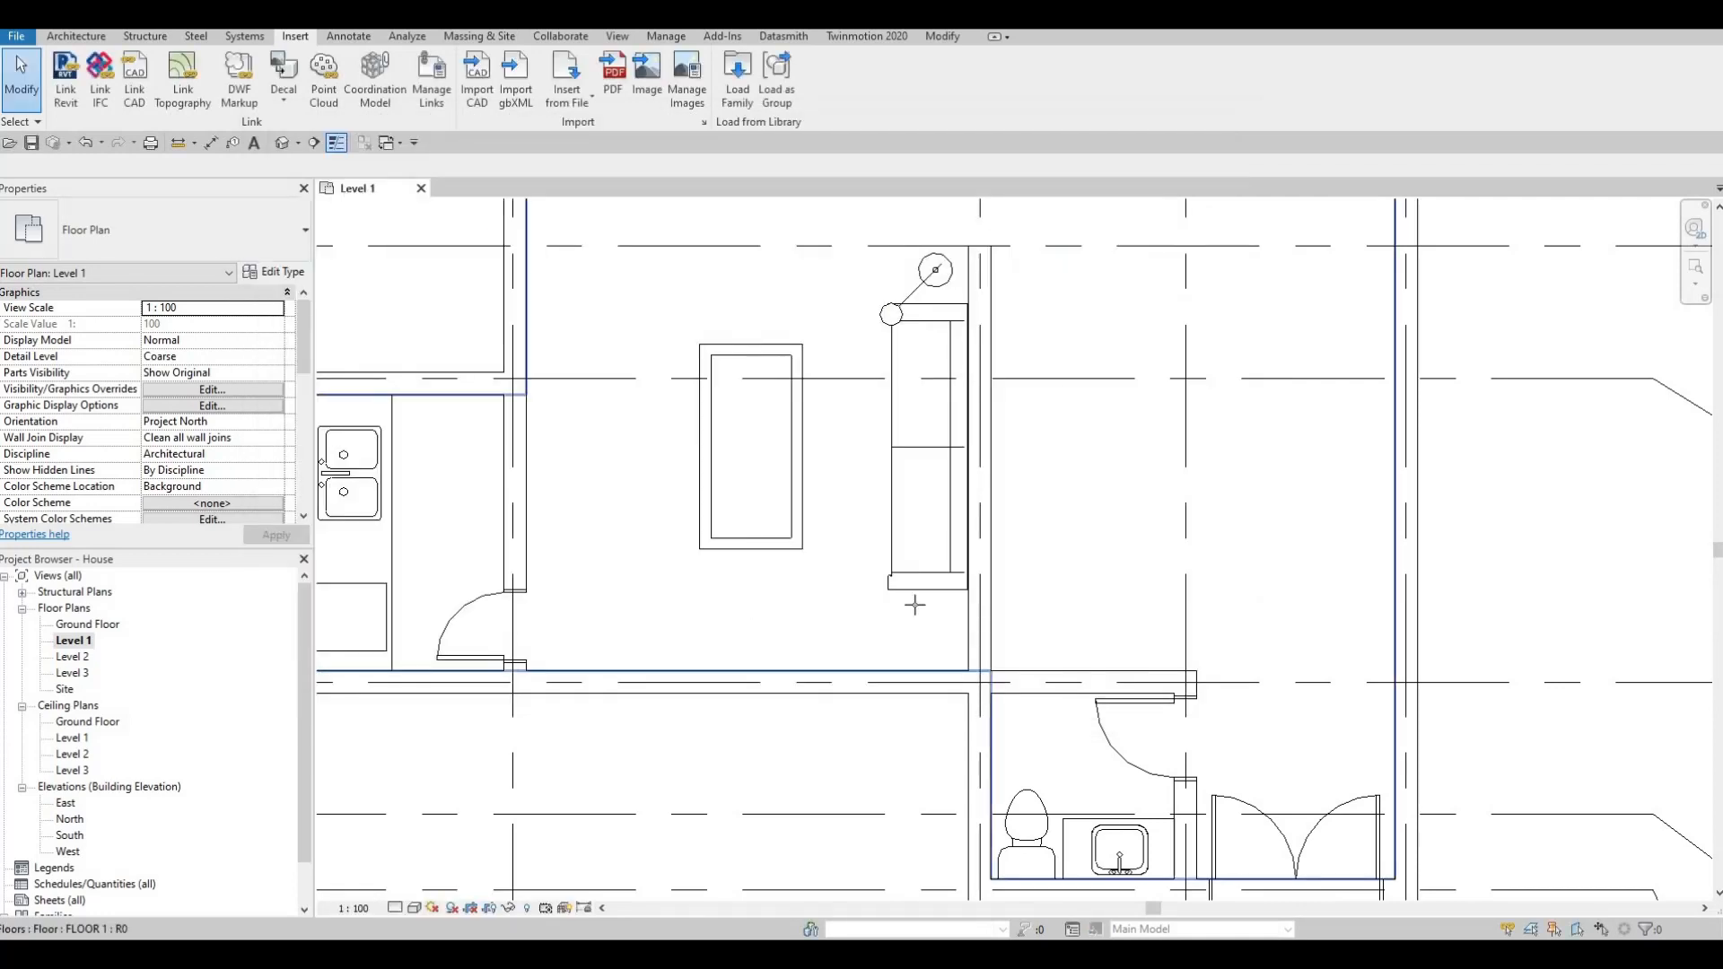
Place one 0610 x 0610 x 0762mm M_Table-Night Stand in the wall corner south of the sofa, near grid H
key("m")
scroll(935, 628, "up", 4)
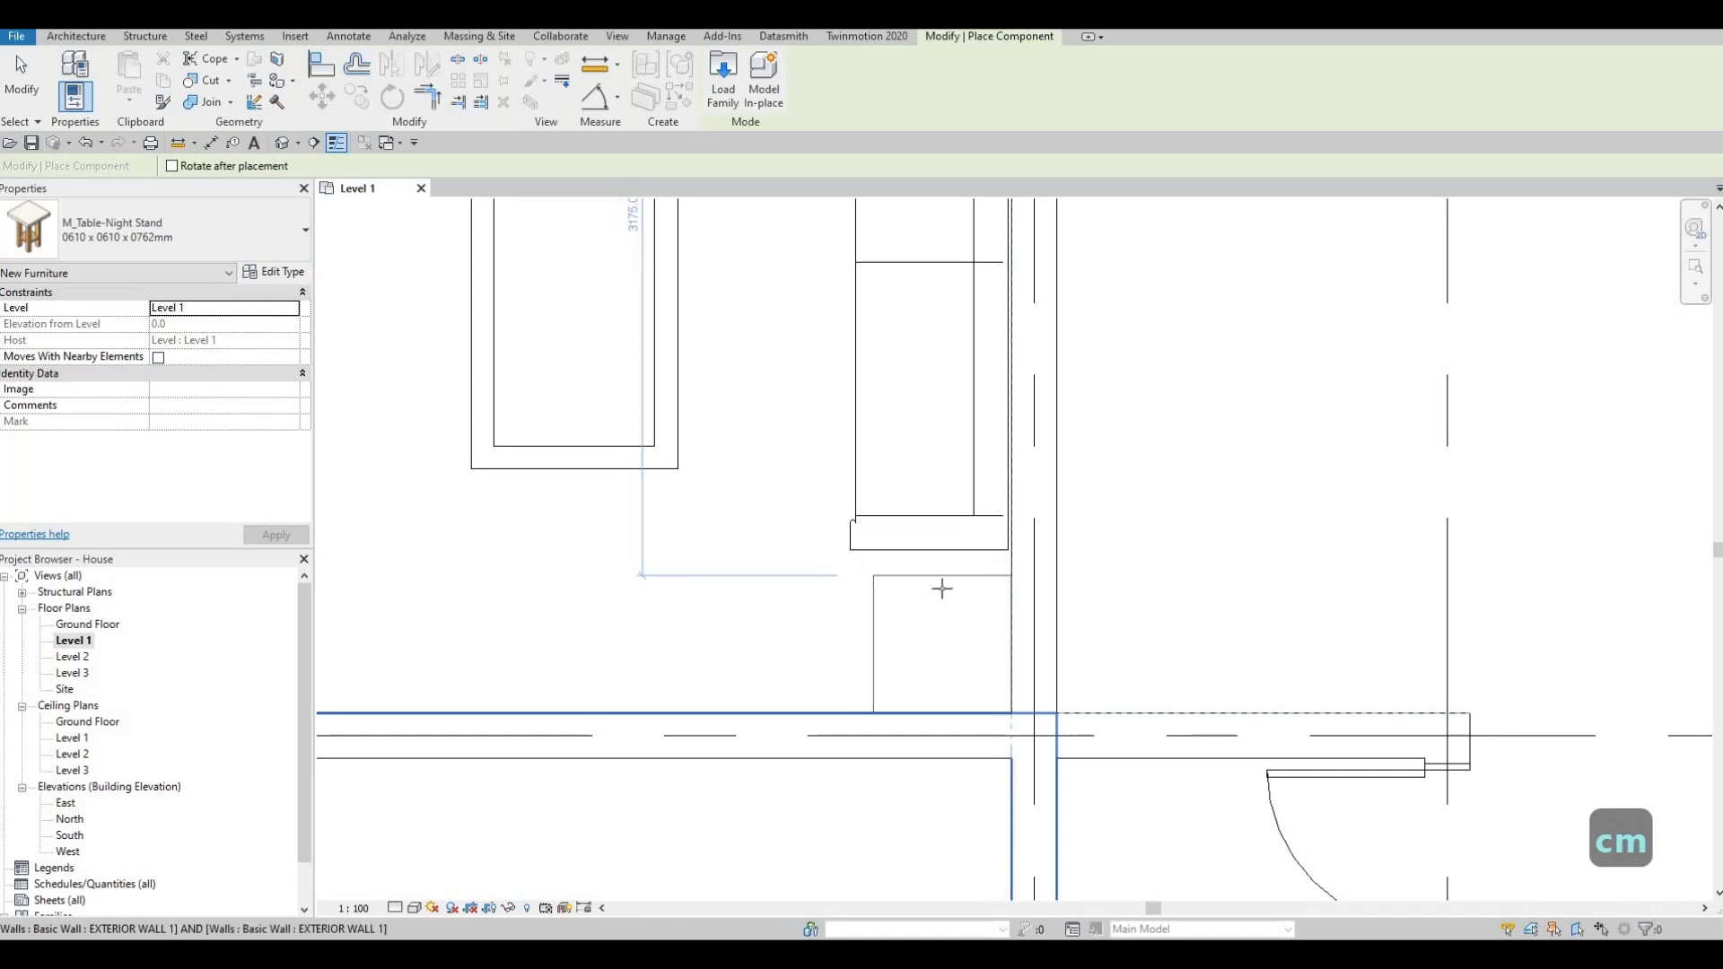
left_click(942, 643)
key("Escape")
key("Escape")
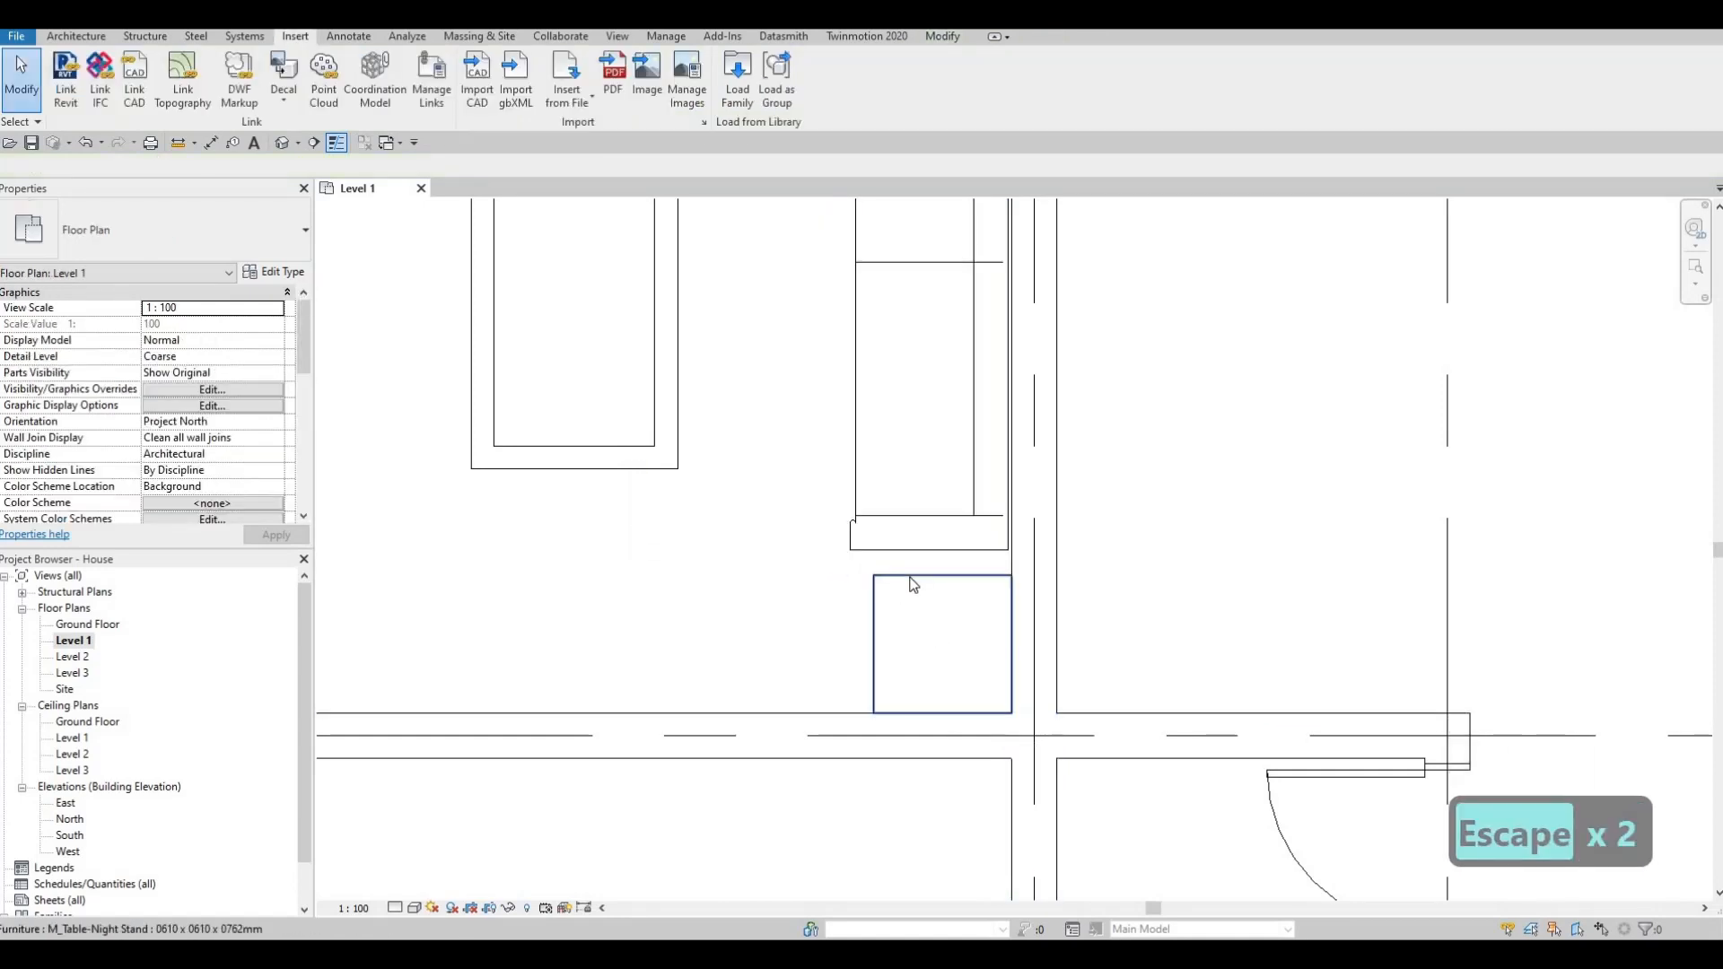
Nudge the night stand two increments west and four increments north, toward the sofa's south end
left_click(912, 585)
key("Left")
key("Left")
key("Up")
key("Up")
key("Up")
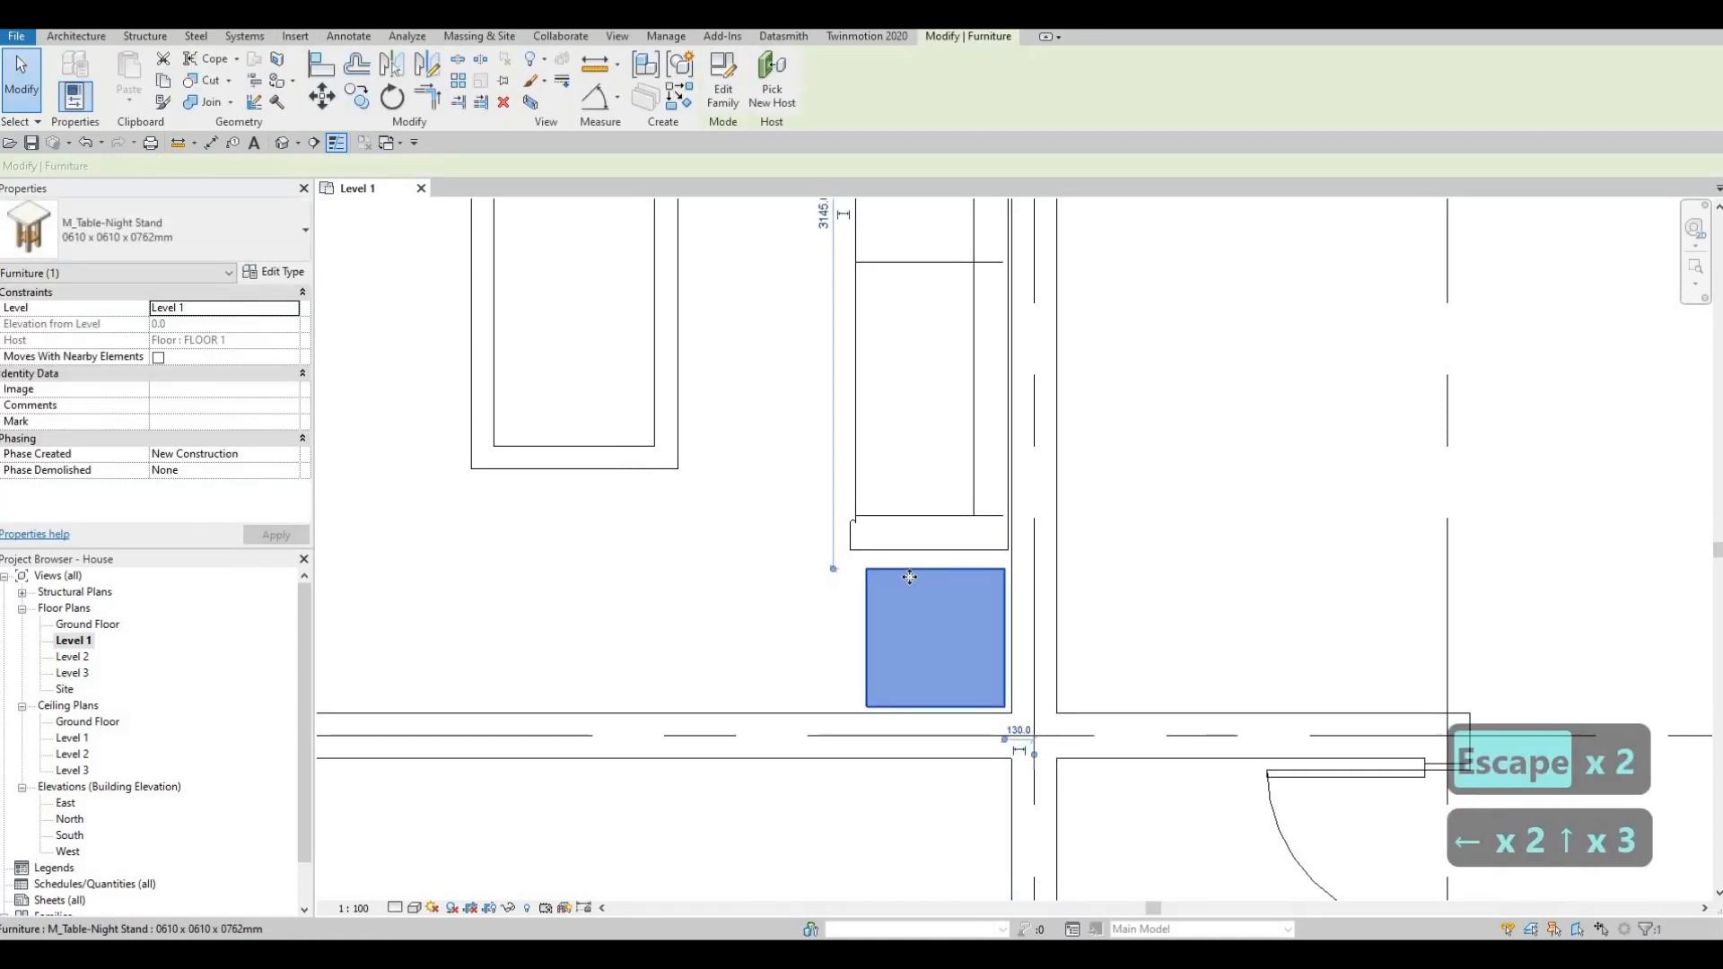
key("Up")
key("Escape")
key("Escape")
Examine the Level 1 layout around the coffee table, laundry room, enclosed room and dining area, and finally the whole plan with its grids
scroll(987, 548, "down", 3)
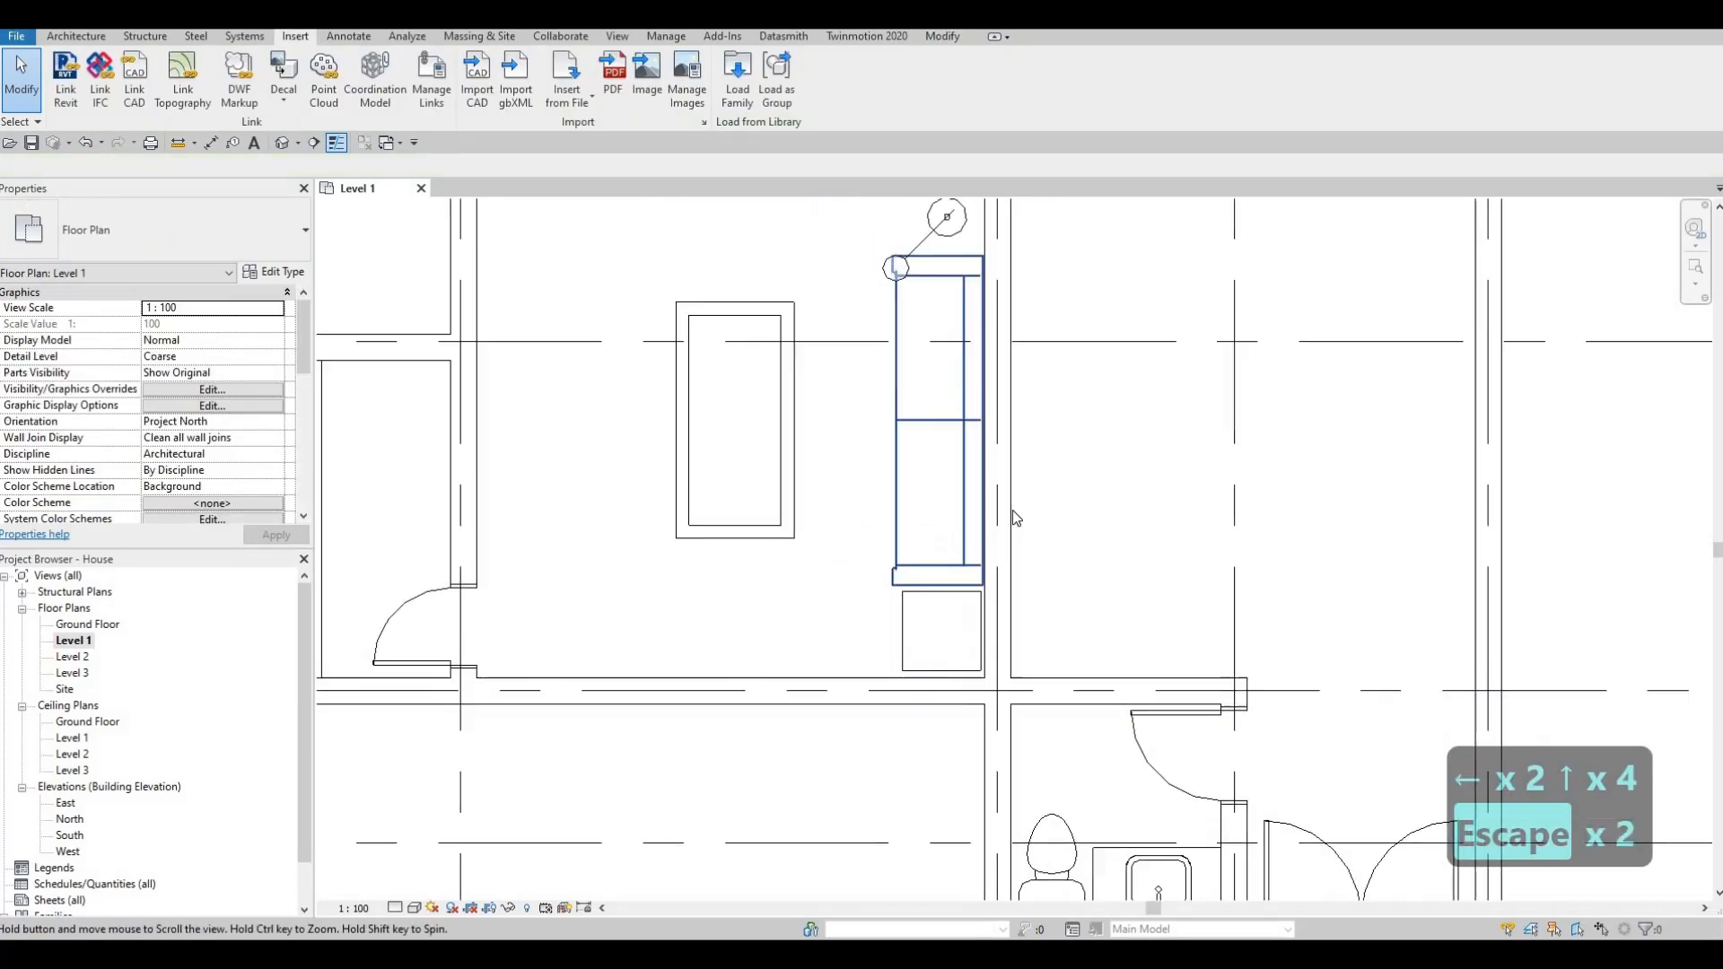
scroll(1042, 547, "down", 3)
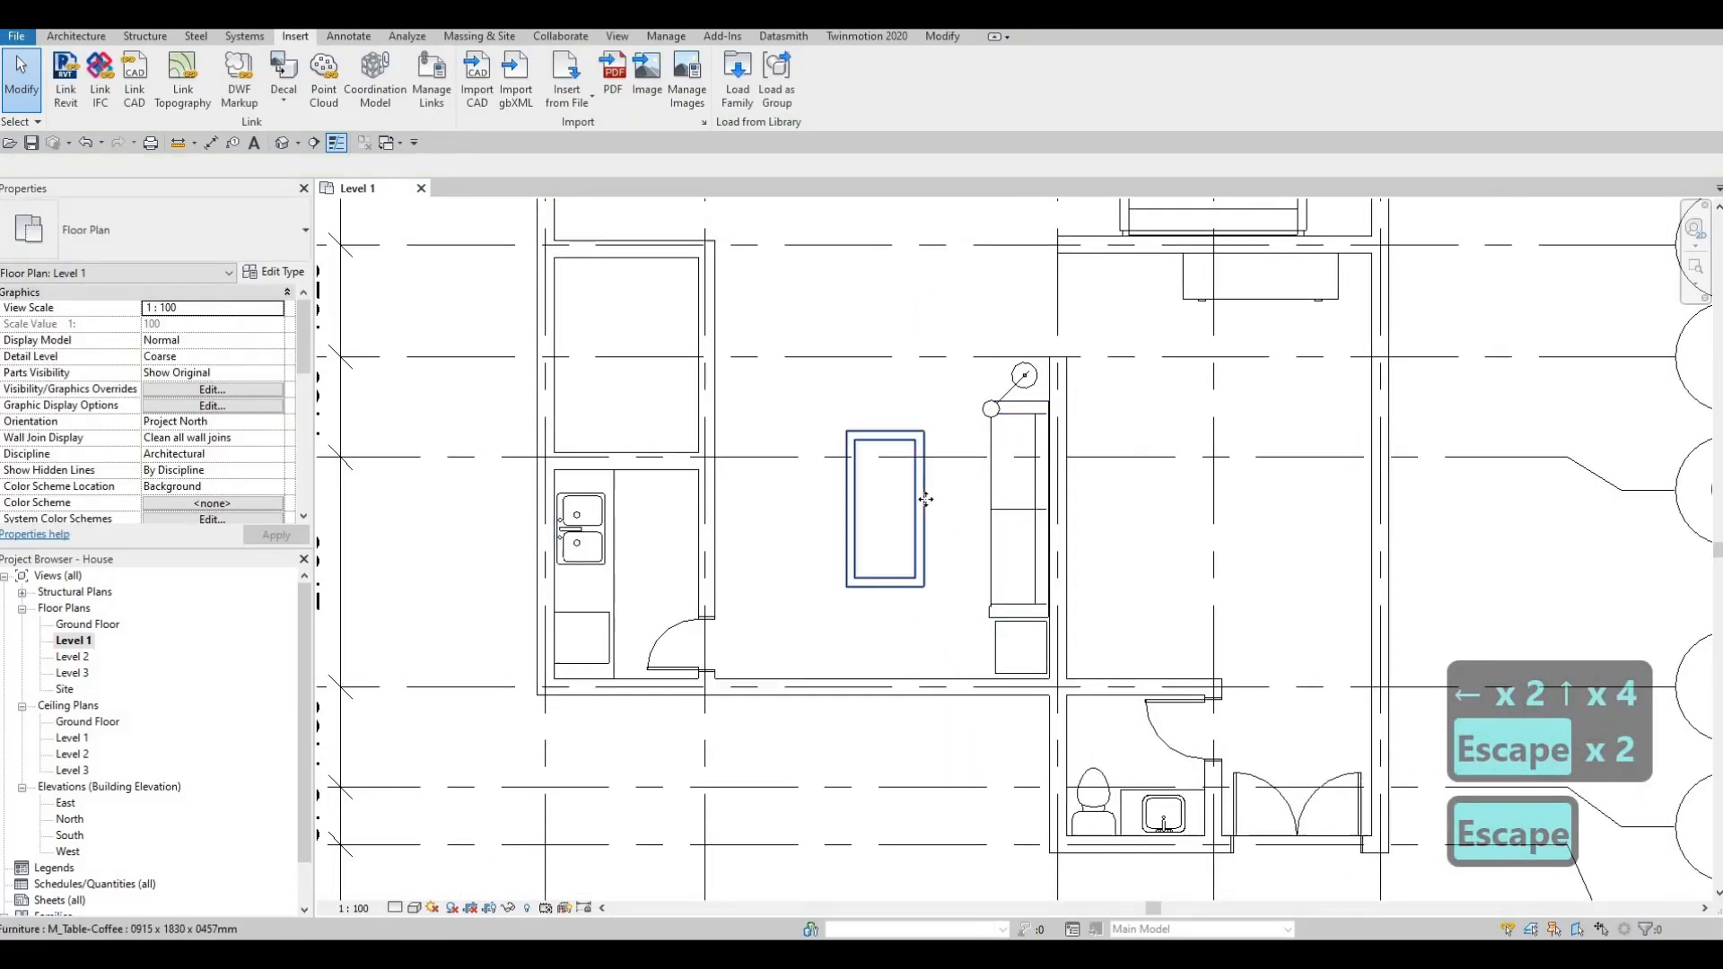
left_click(925, 499)
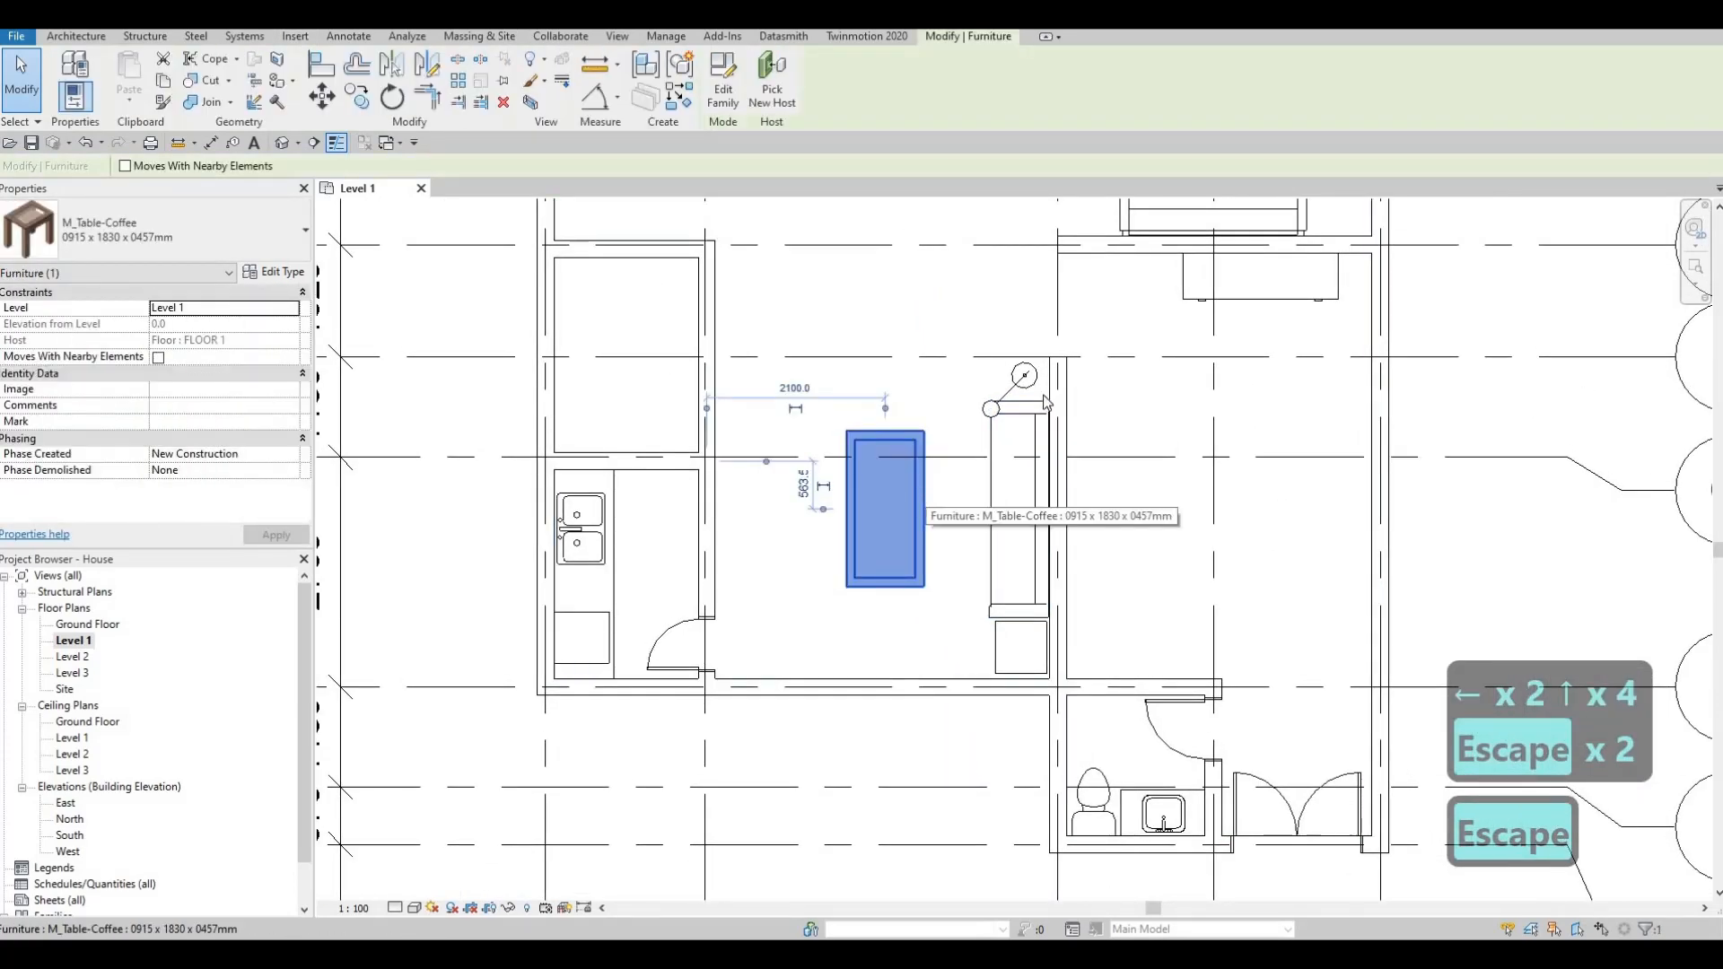
key("Escape")
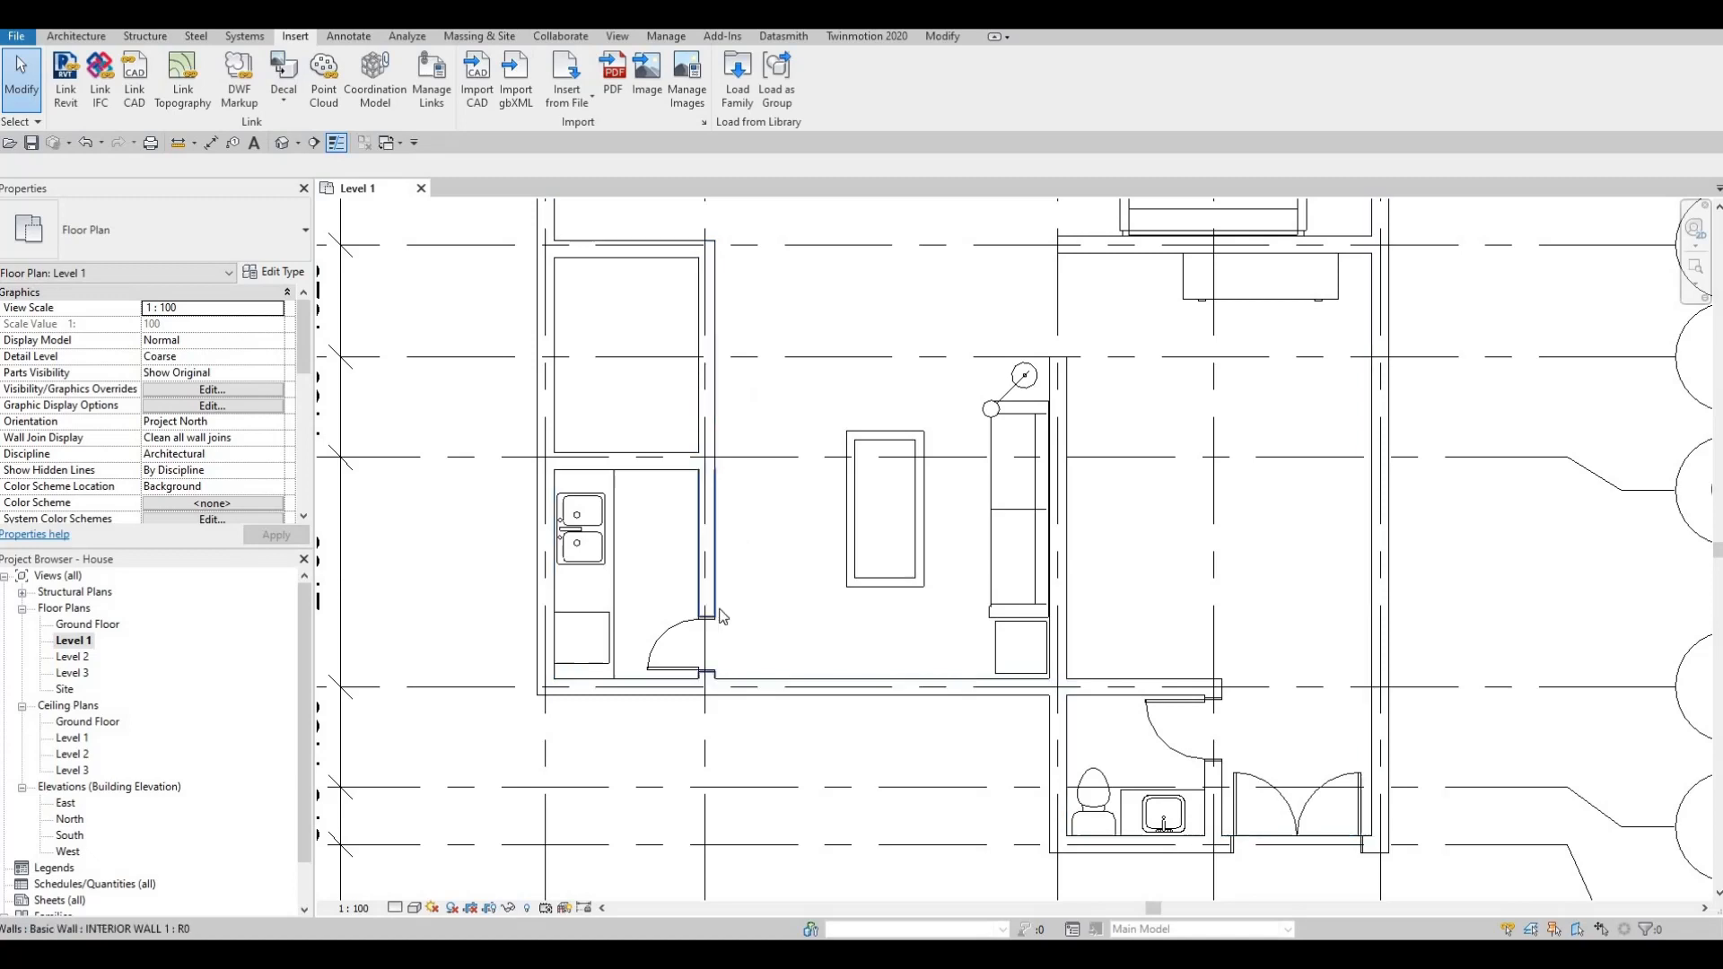
middle_click_drag(680, 658, 740, 530)
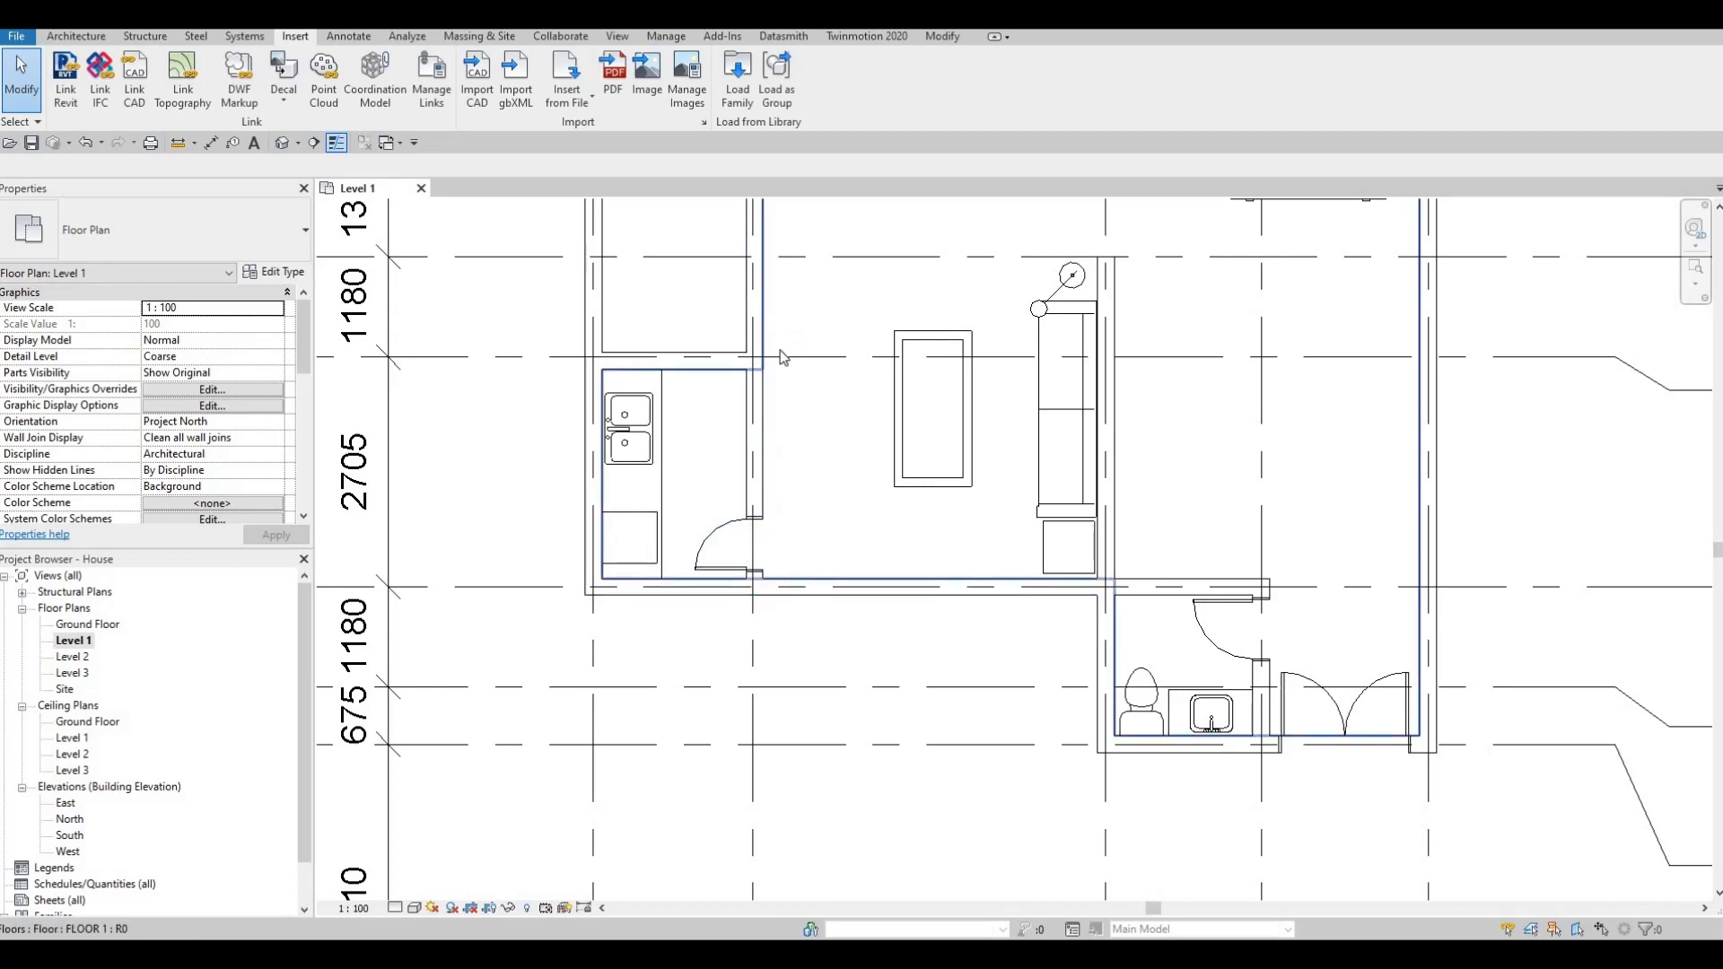
scroll(824, 425, "down", 2)
middle_click_drag(865, 449, 733, 445)
scroll(743, 489, "down", 1)
middle_click_drag(760, 526, 769, 460)
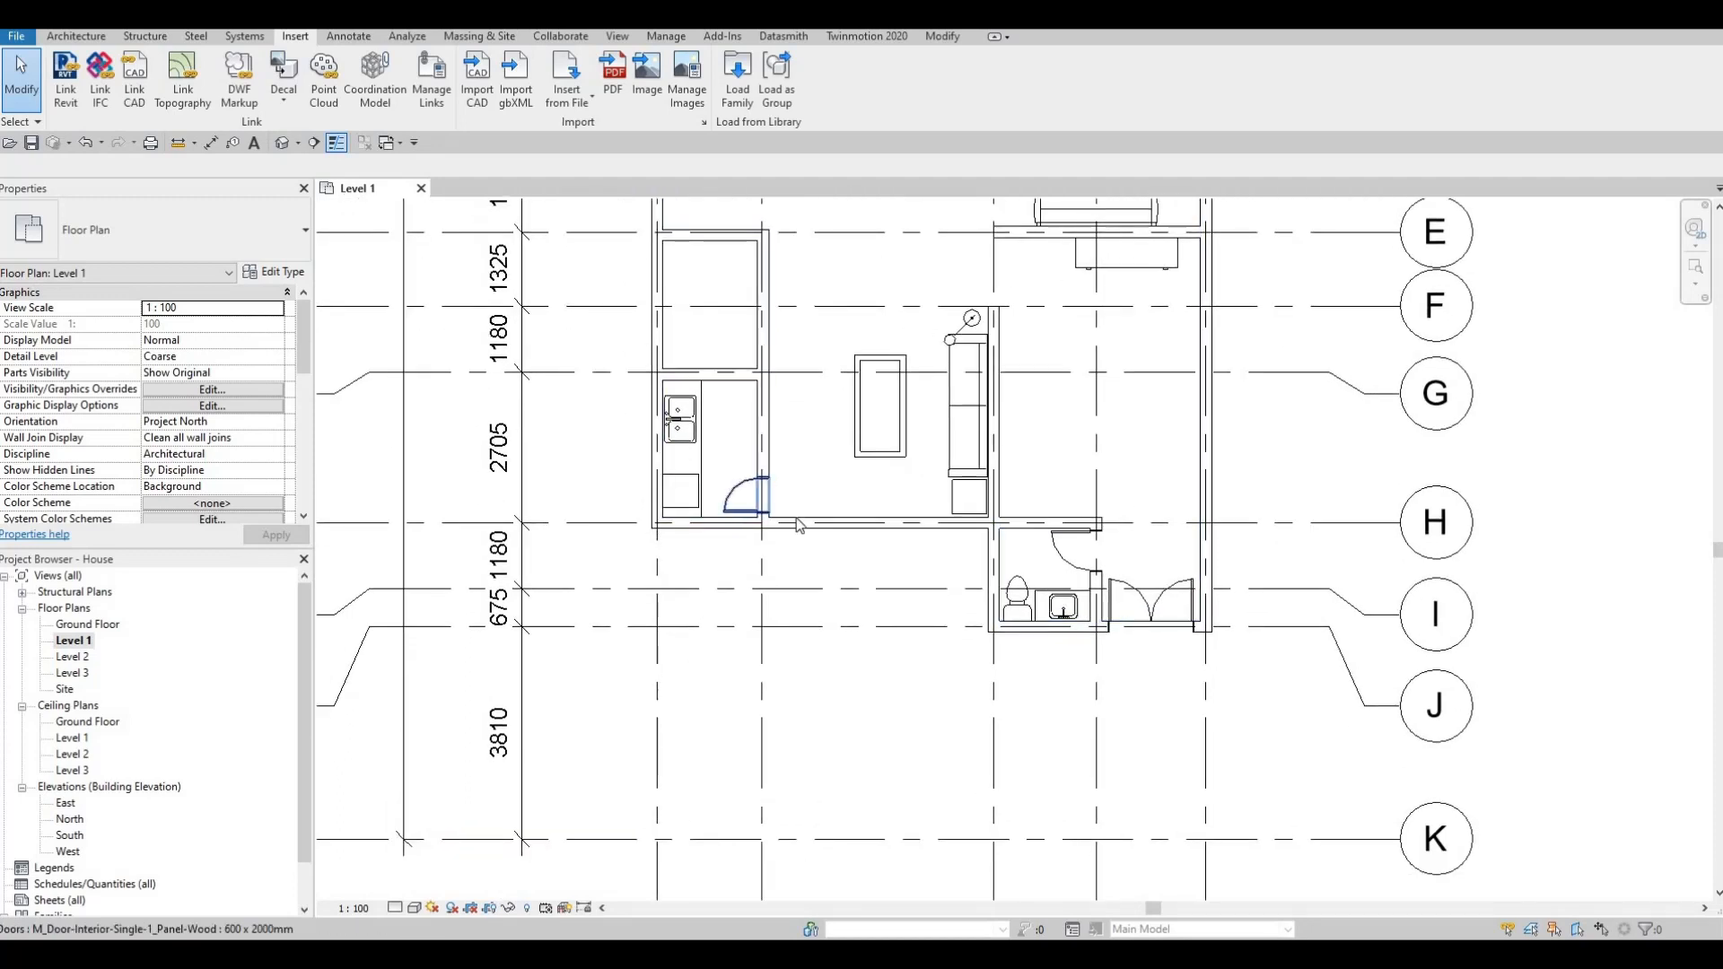
key("Escape")
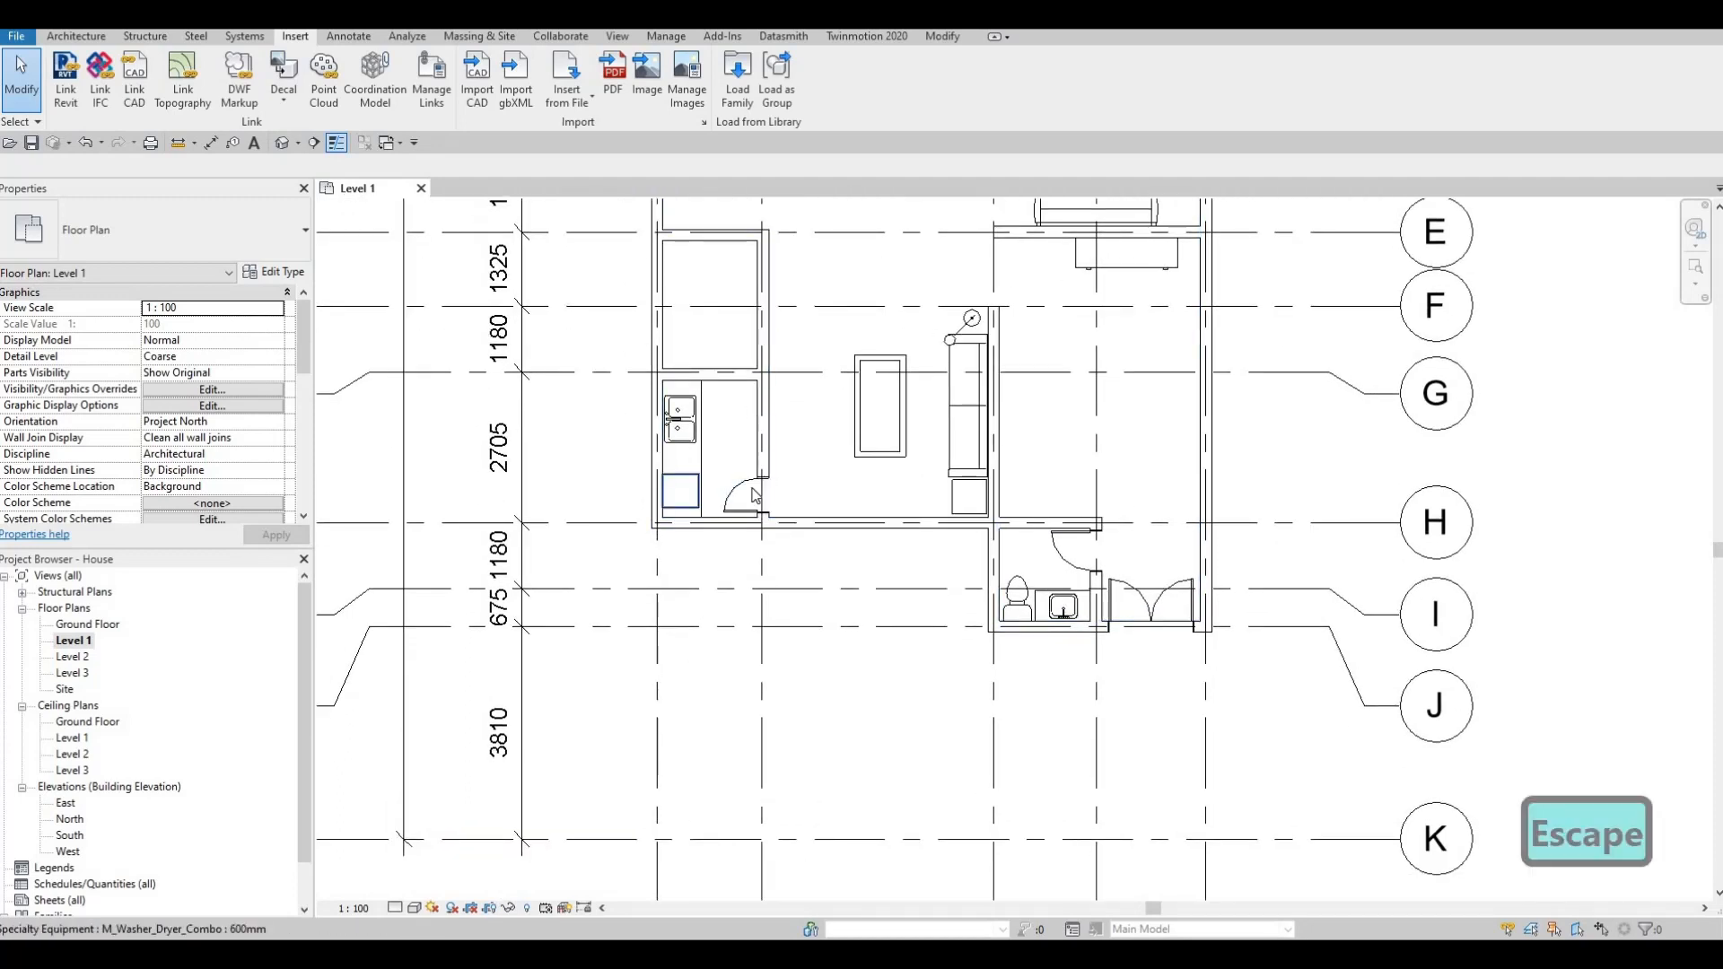
middle_click_drag(789, 476, 774, 571)
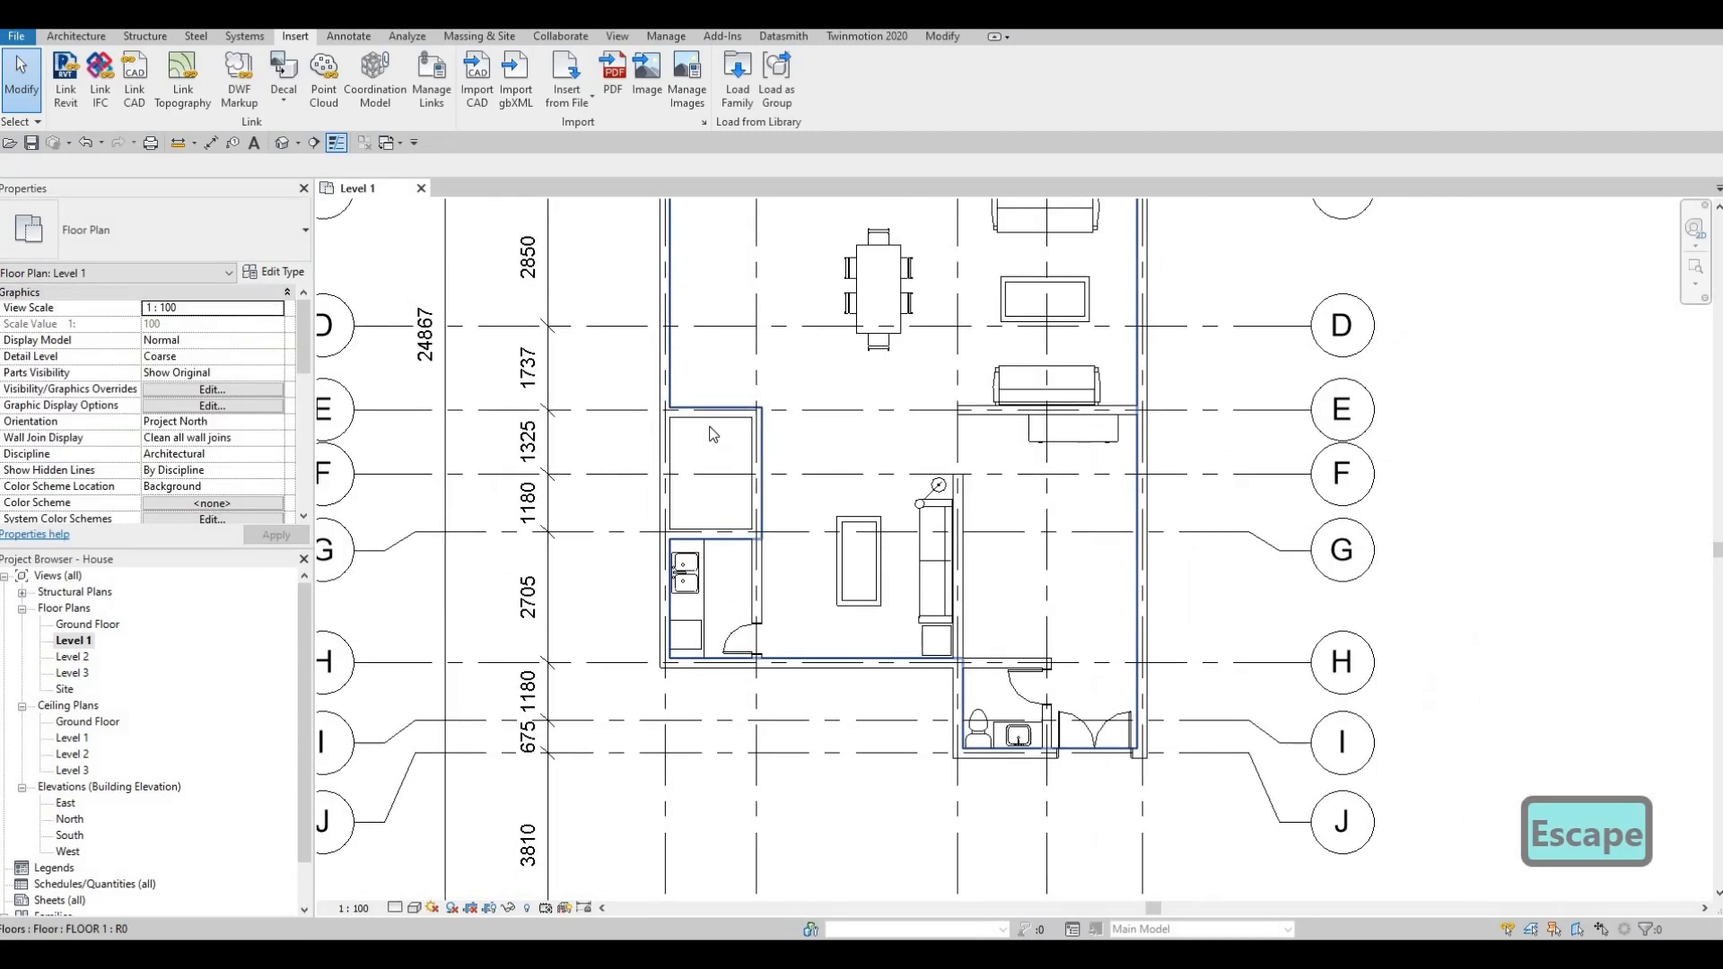
scroll(704, 435, "up", 1)
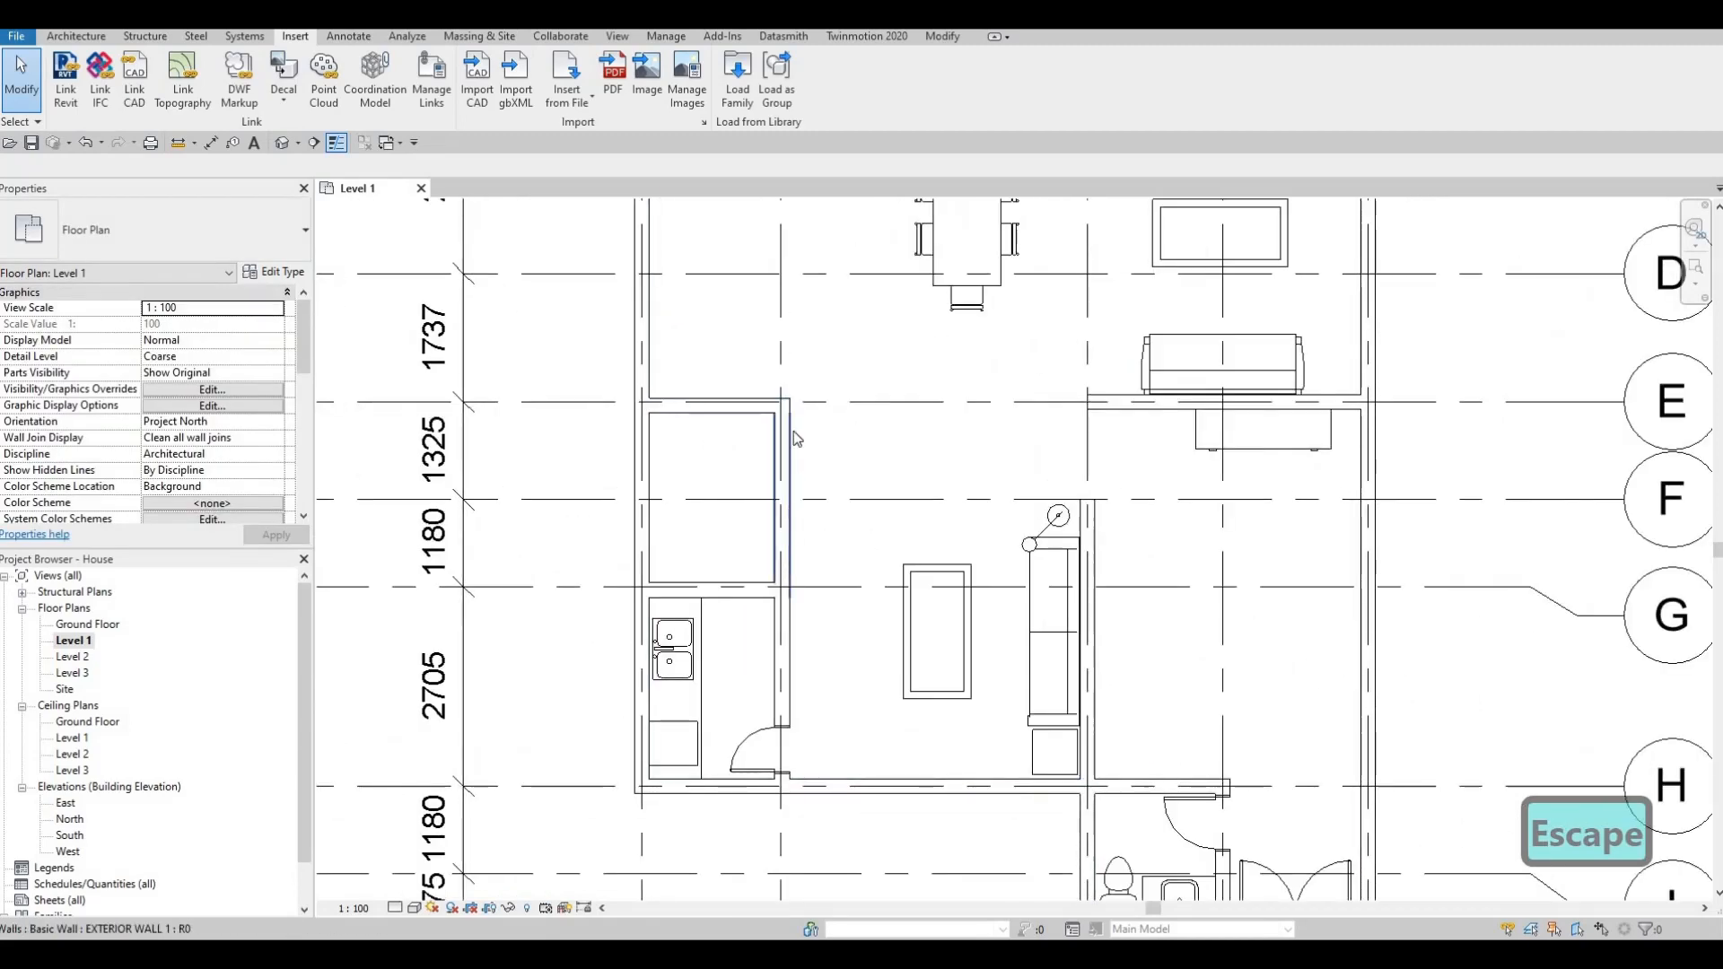
middle_click_drag(790, 403, 805, 546)
scroll(805, 545, "down", 1)
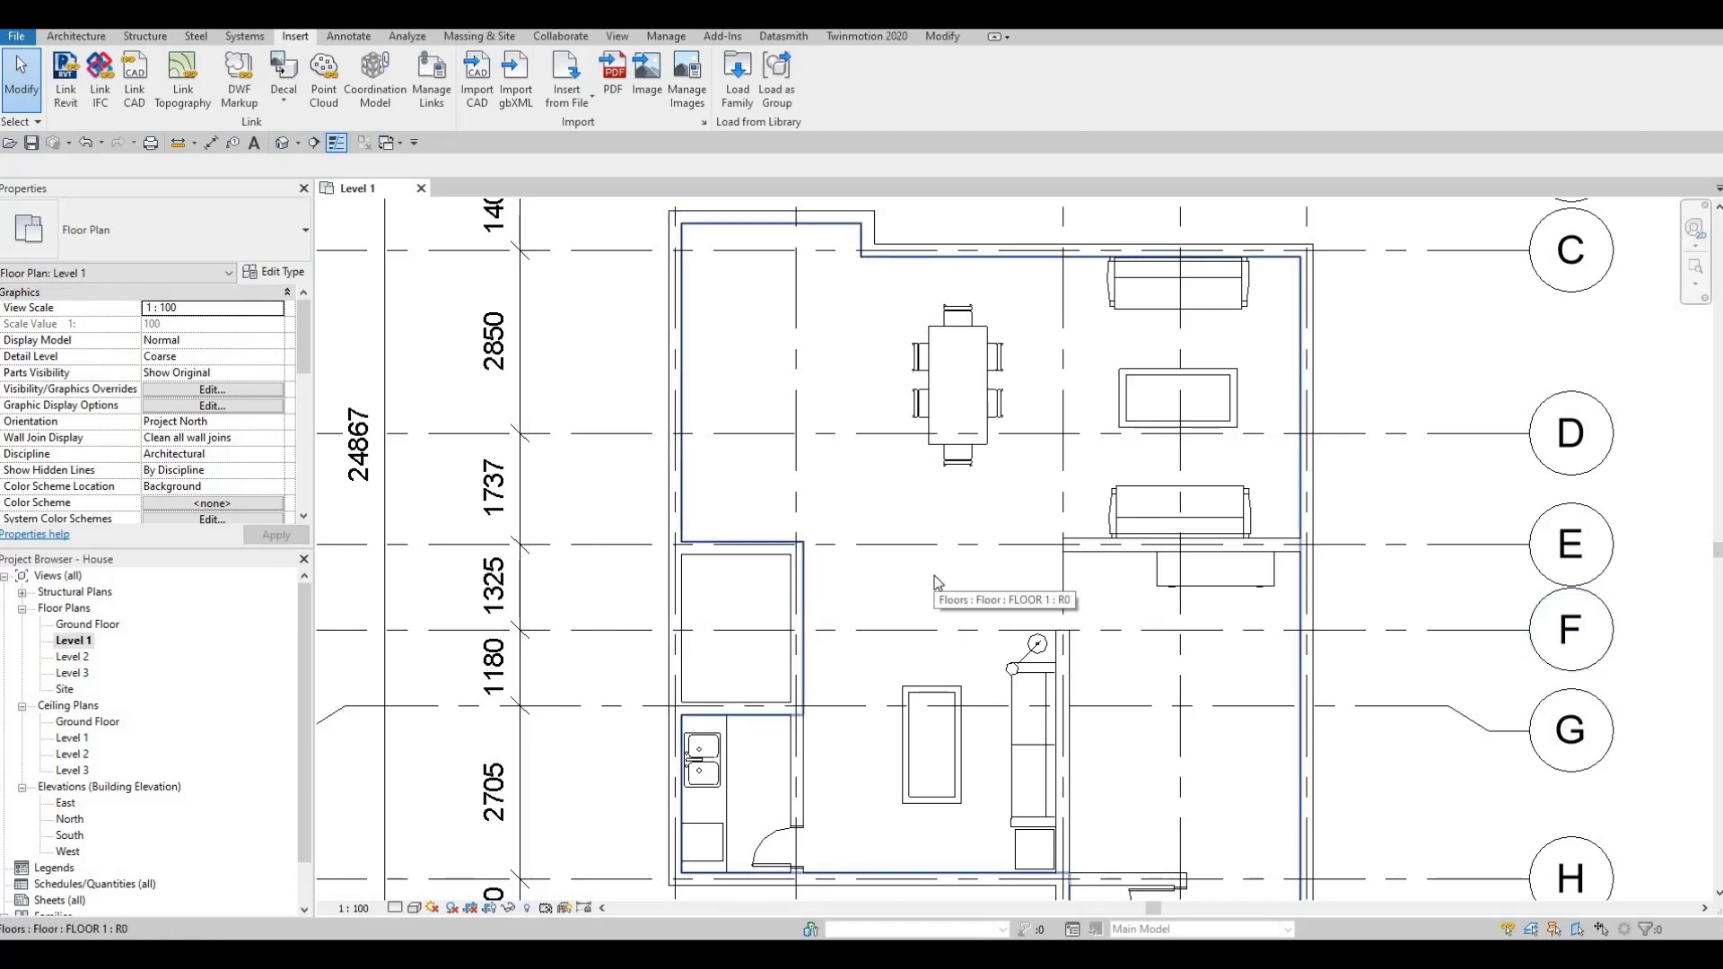
key("F1")
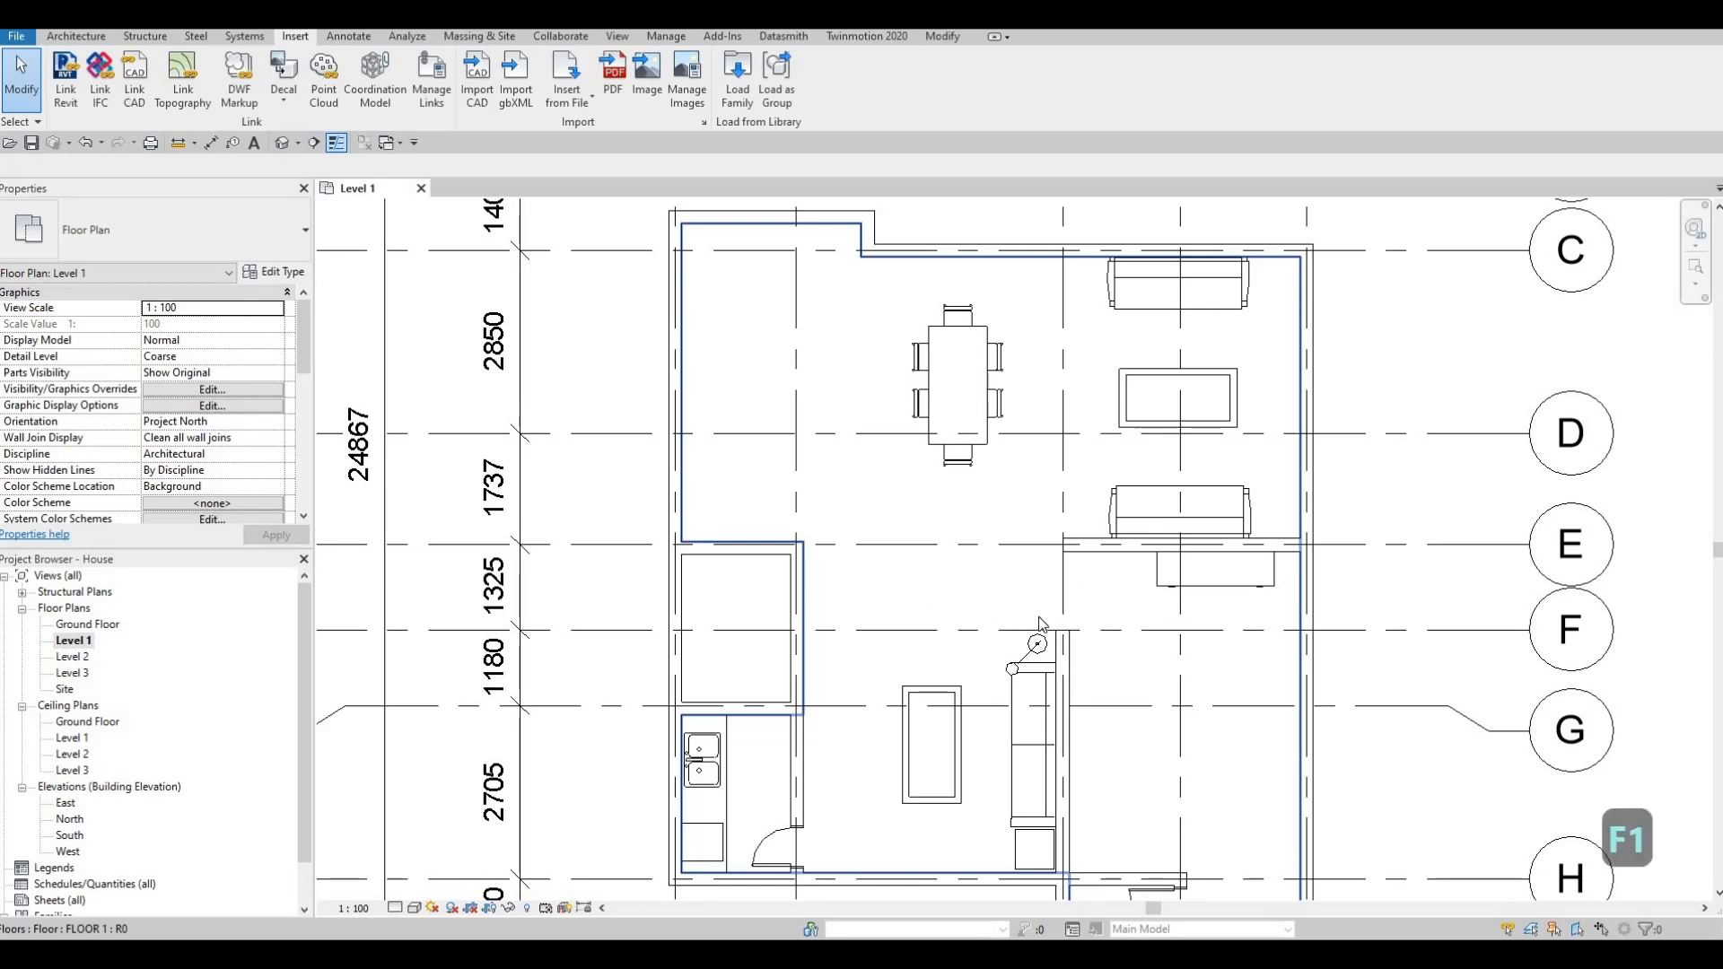
scroll(1030, 552, "down", 2)
scroll(1030, 552, "down", 5)
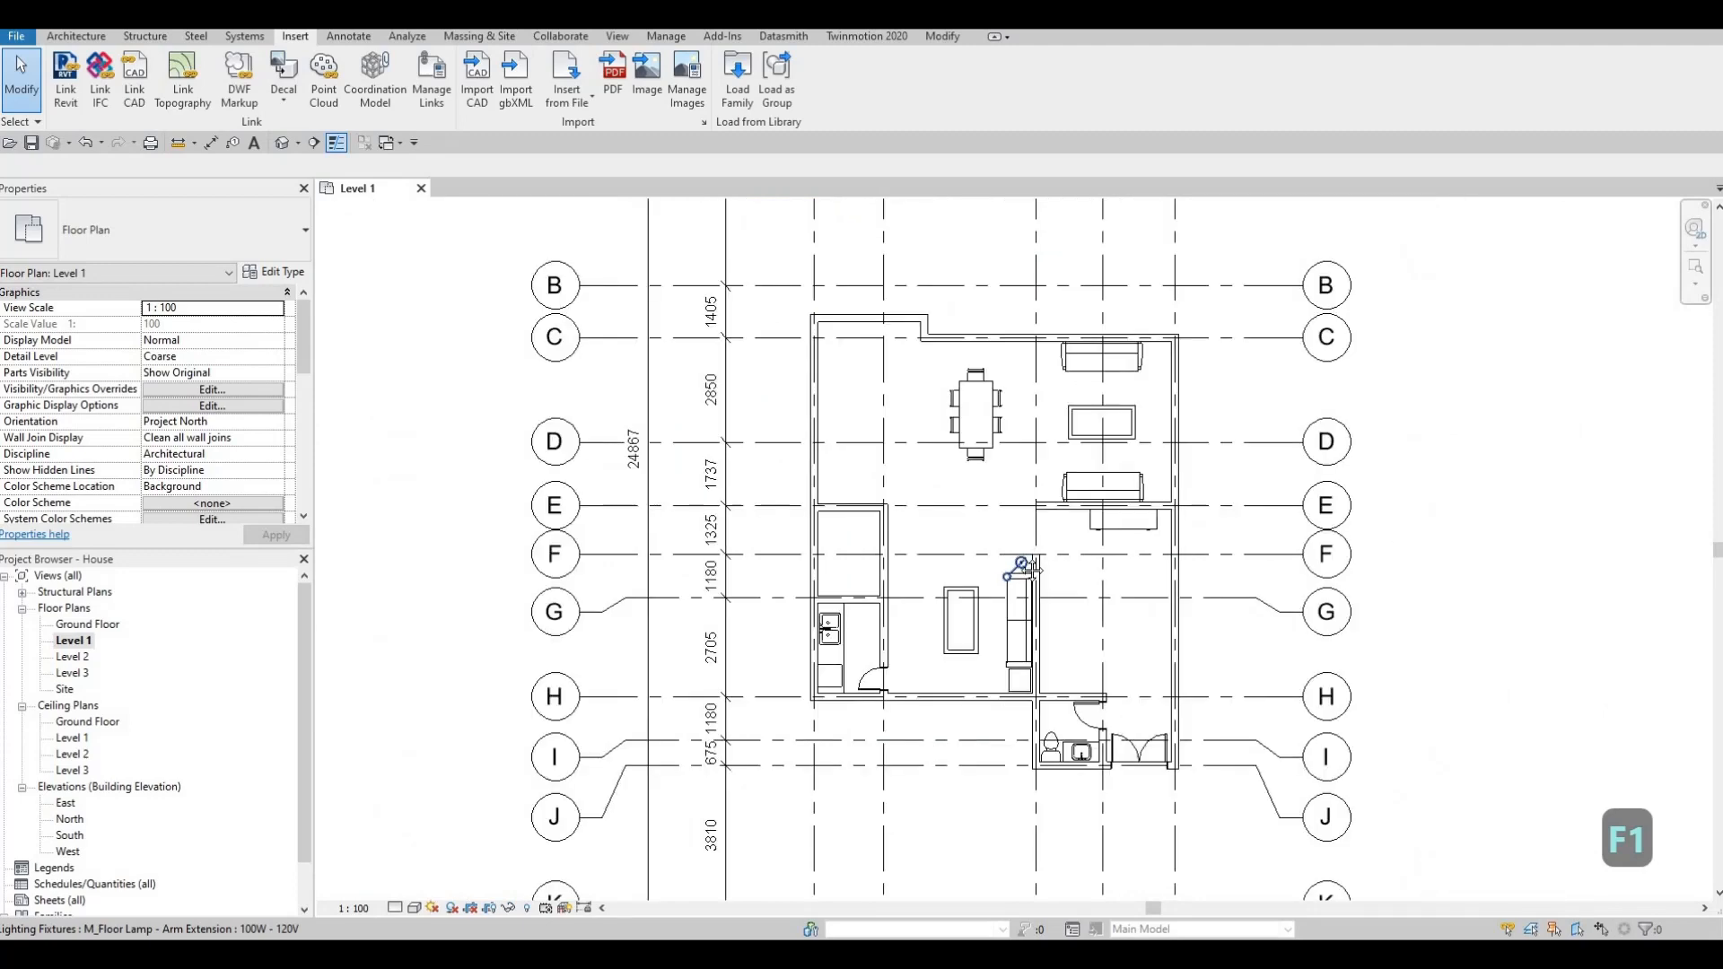
scroll(928, 650, "down", 1)
middle_click_drag(930, 650, 959, 628)
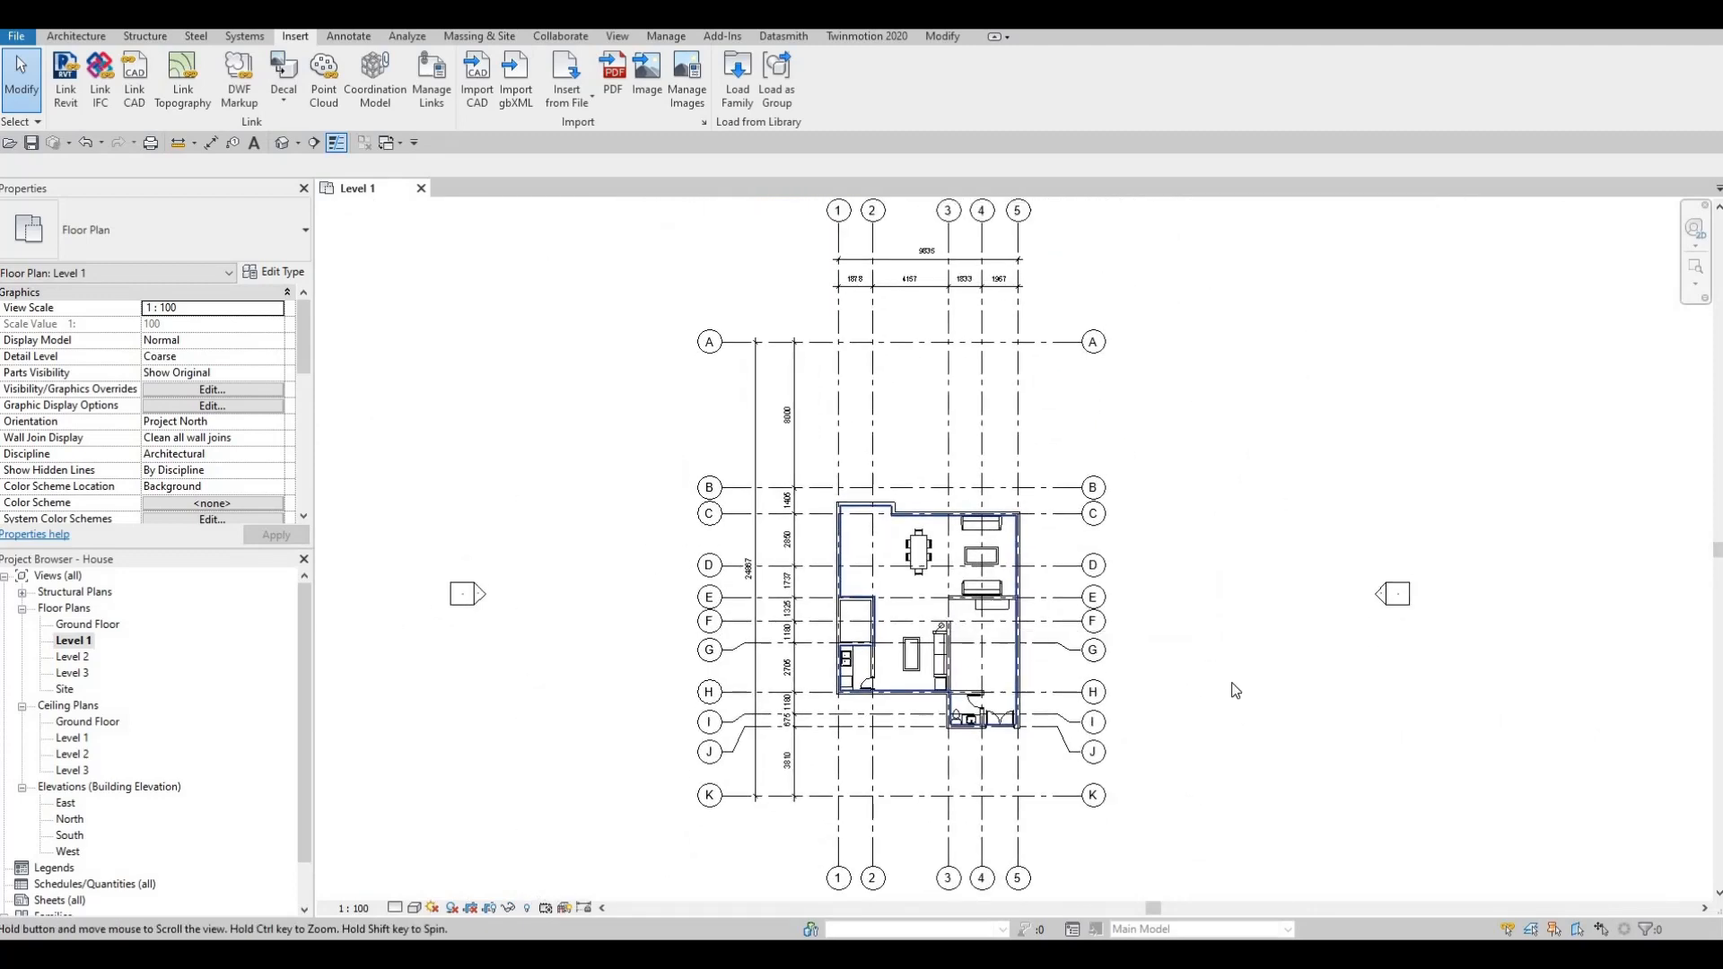